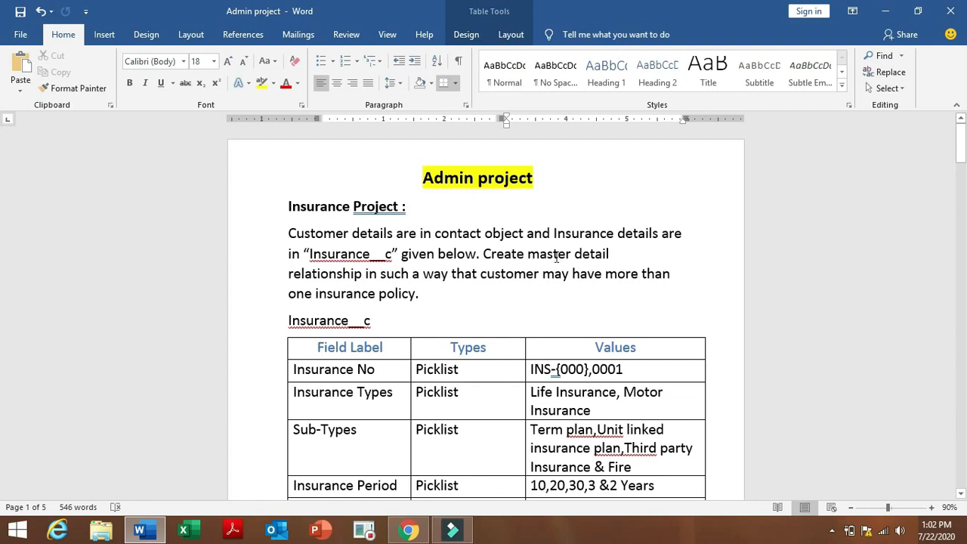
Review the master-detail requirement in the Word brief, then switch to the Salesforce browser.
drag(528, 254, 421, 398)
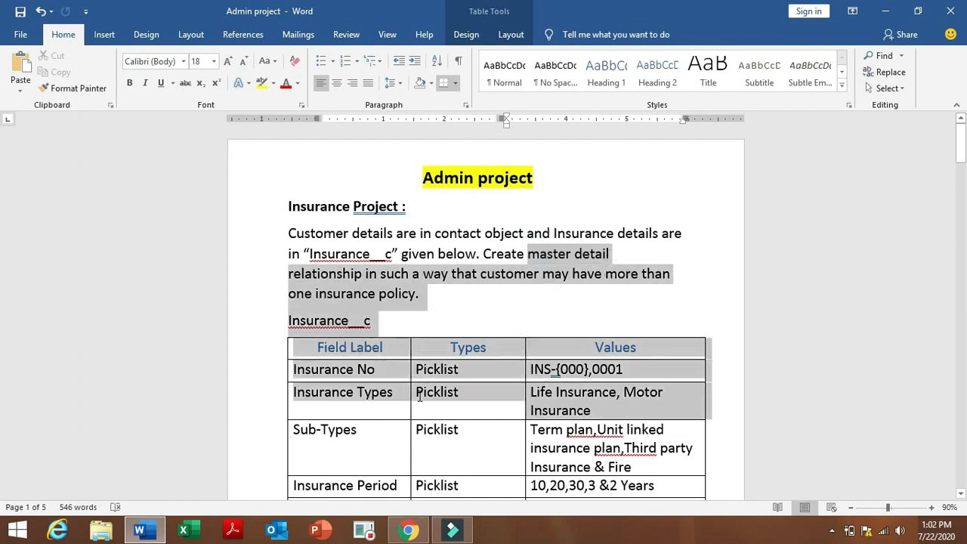
drag(420, 361, 468, 318)
click(468, 310)
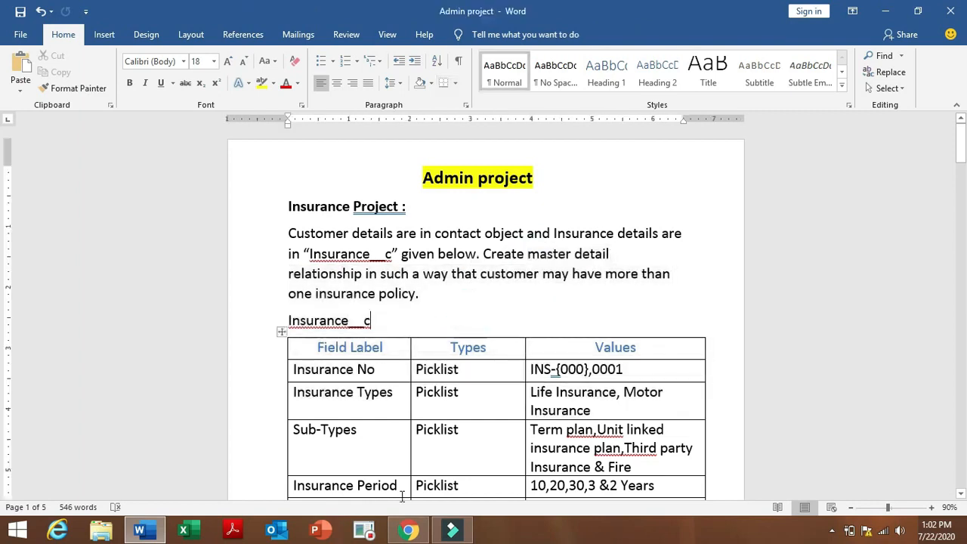
click(405, 531)
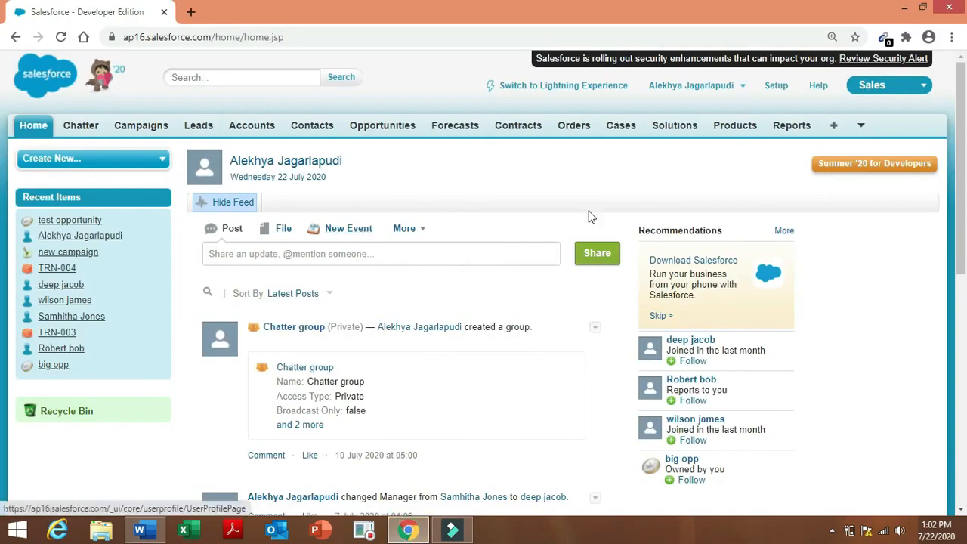
Go to Setup, find Objects through Quick Find 'object', and start a New Custom Object.
click(134, 162)
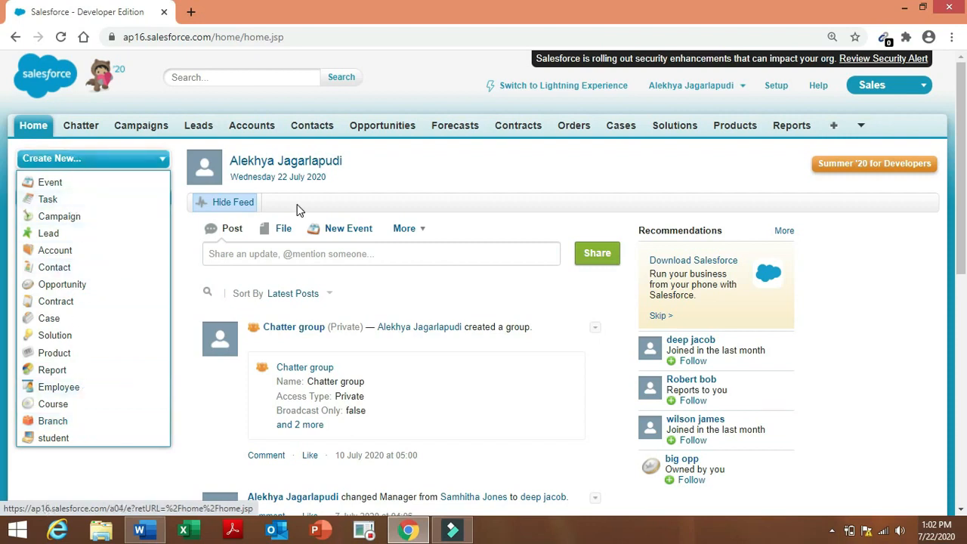
click(522, 175)
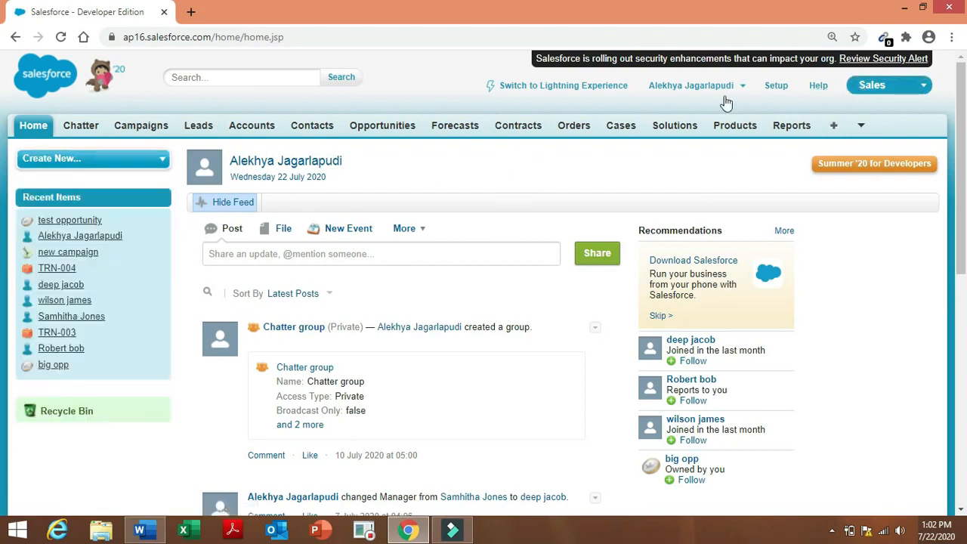
click(776, 86)
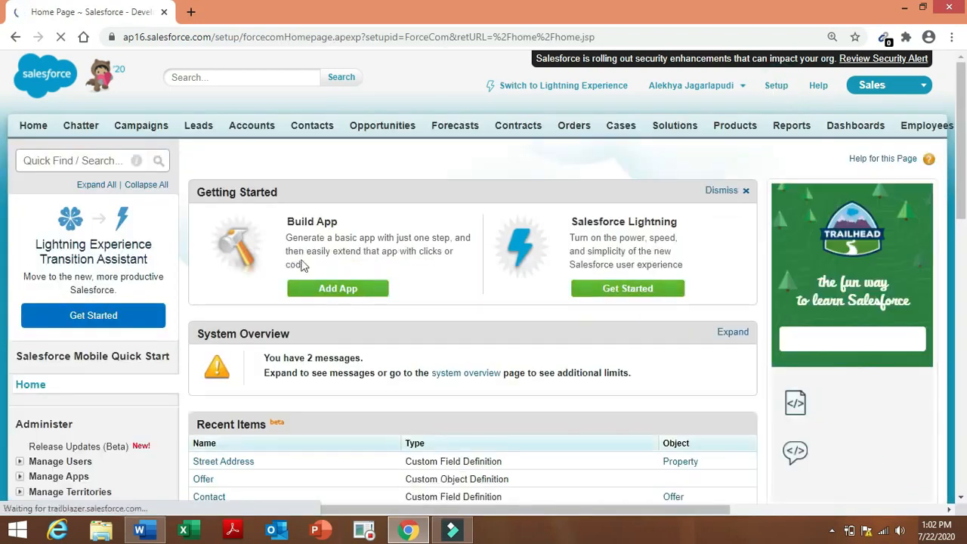
click(99, 163)
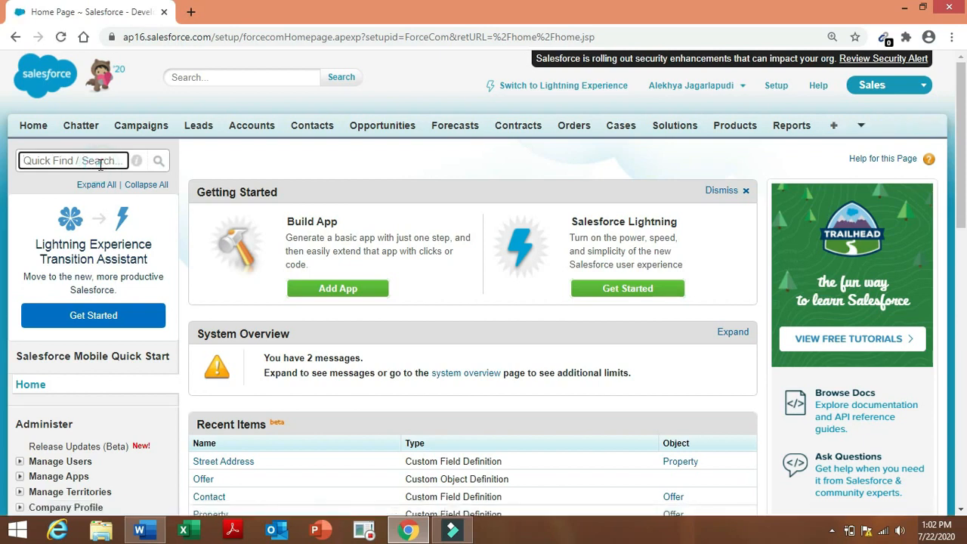
text(object)
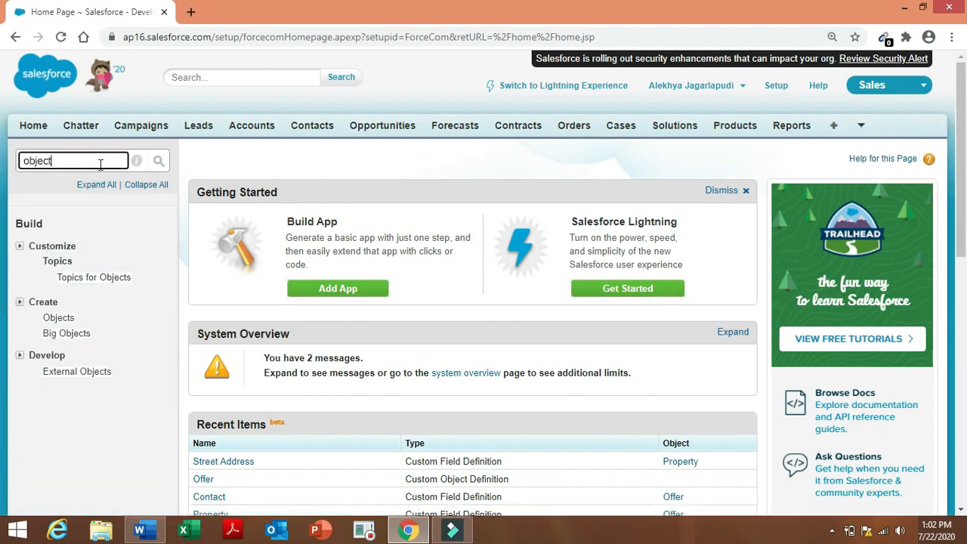
click(59, 318)
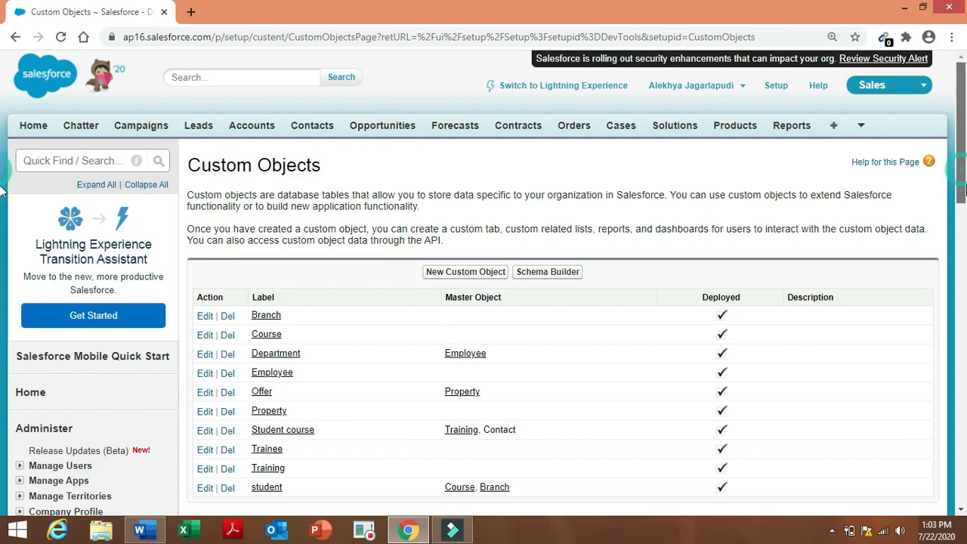
scroll(965, 185, down, 1)
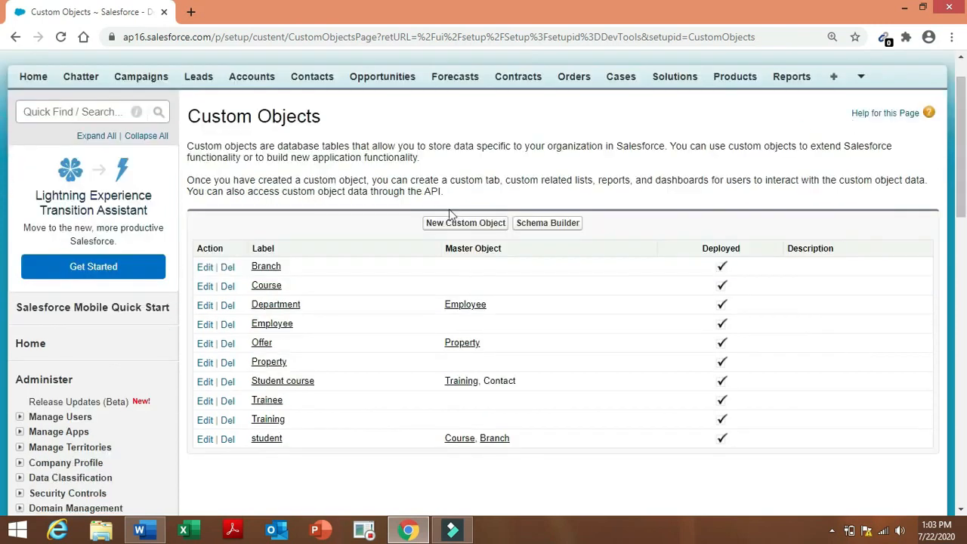
click(474, 226)
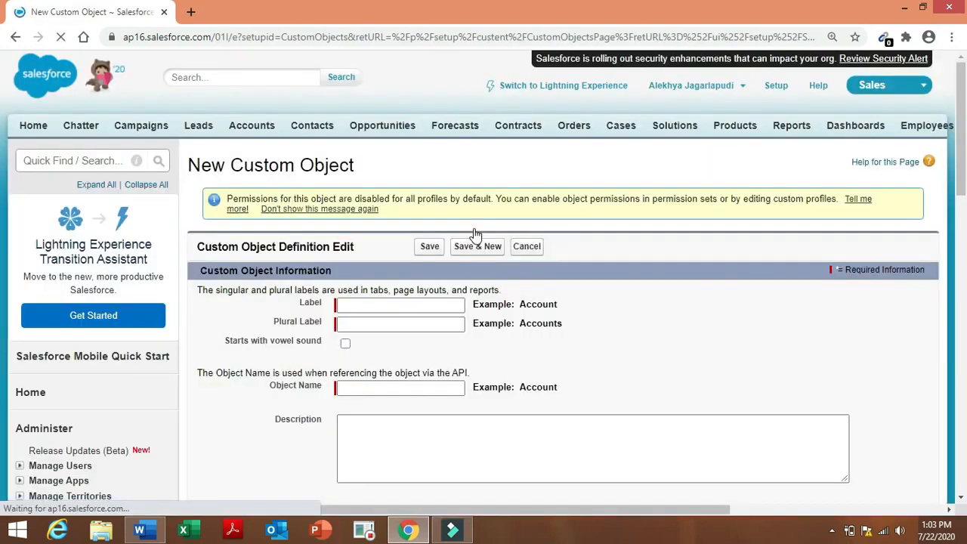
Enter label Insurance, plural label Insurances, and record name Insurance.
click(401, 305)
text(I)
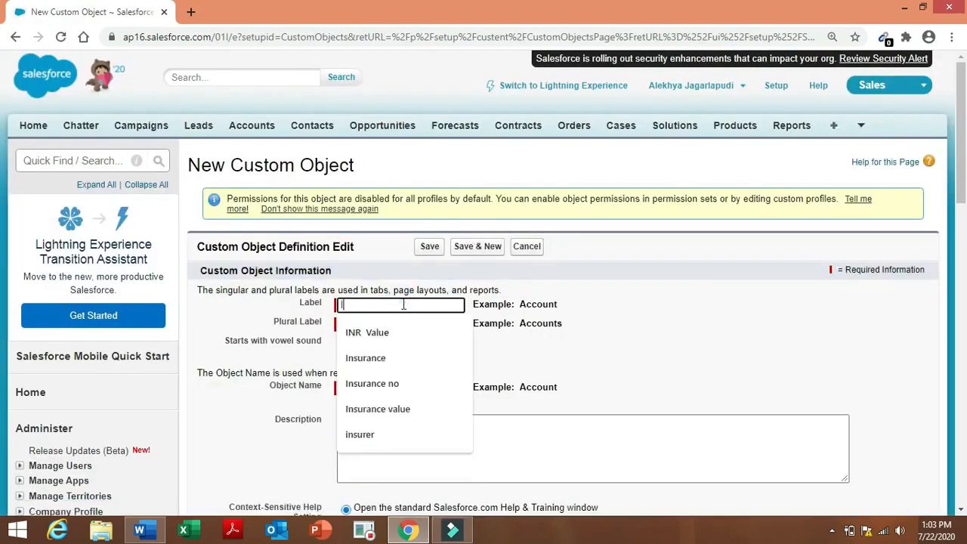
text(nsura)
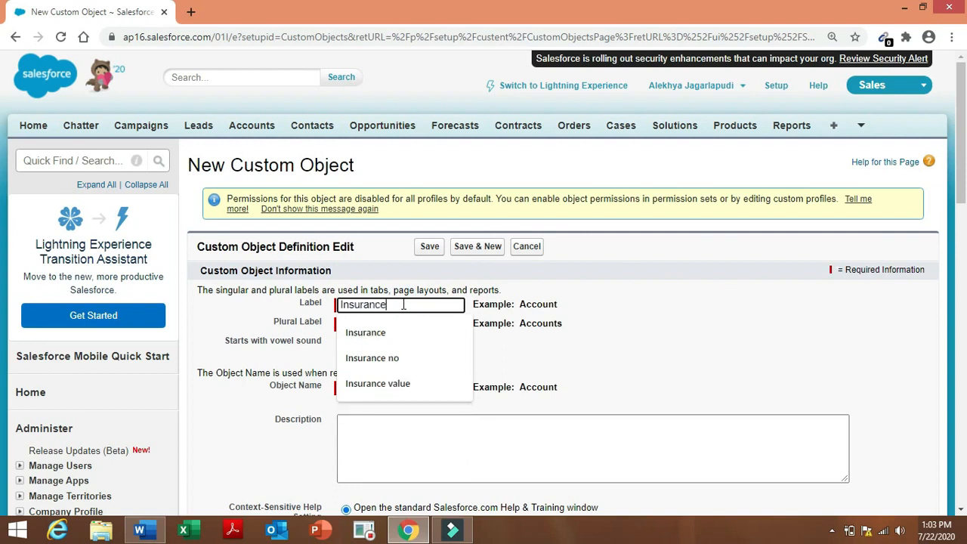
text(nce)
click(400, 324)
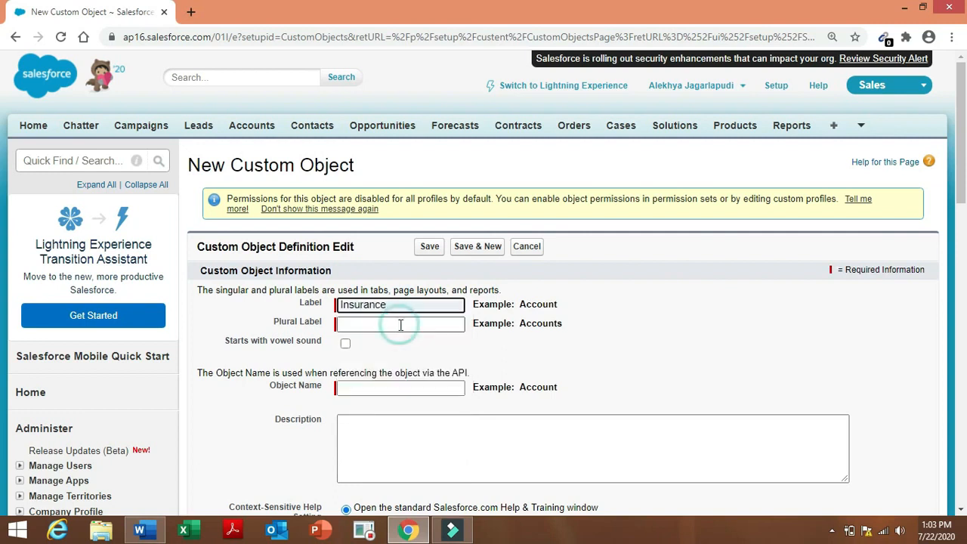
click(401, 325)
text(Ins)
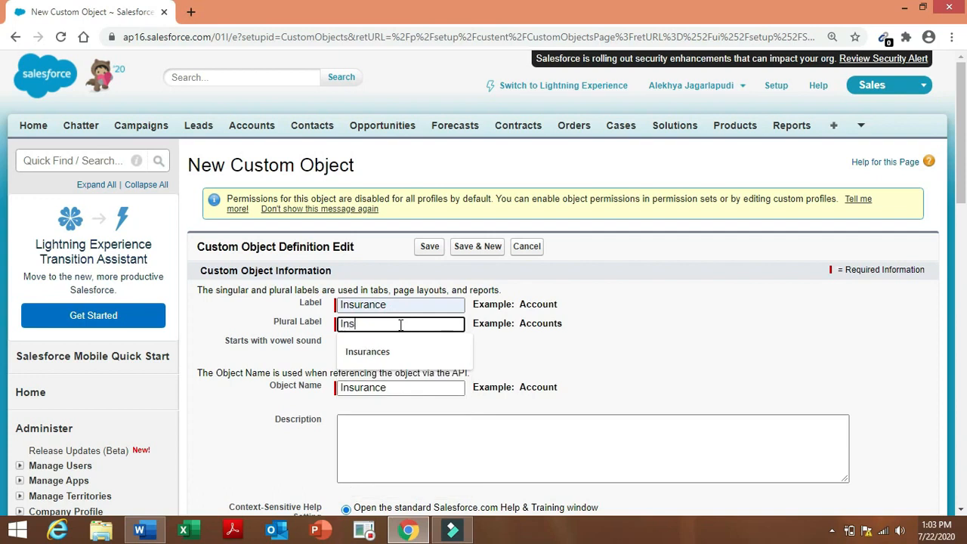
text(urances)
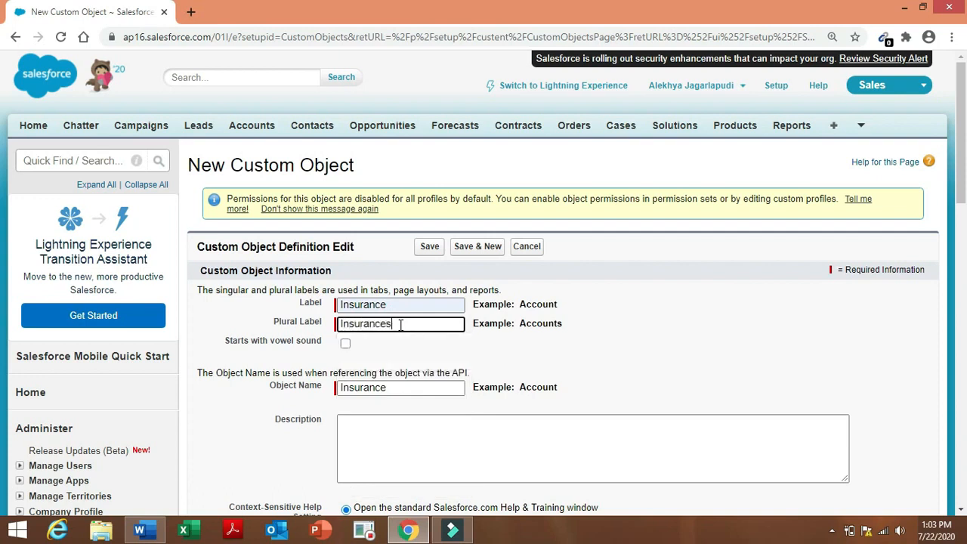
click(597, 351)
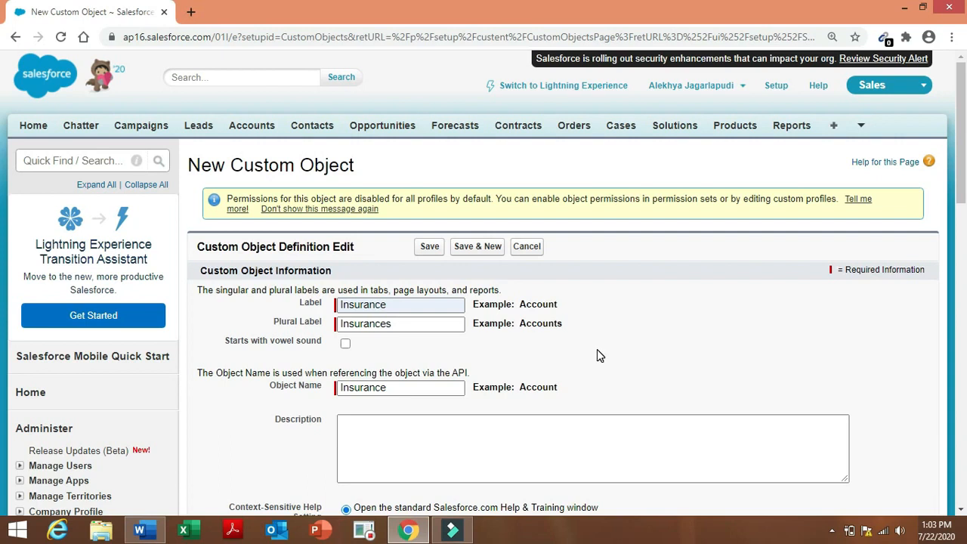
drag(962, 185, 964, 270)
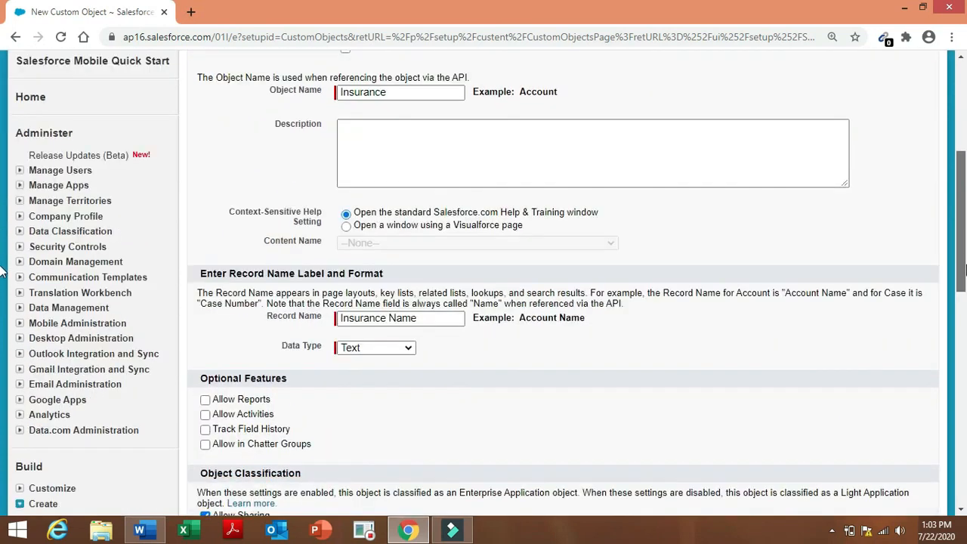
click(434, 321)
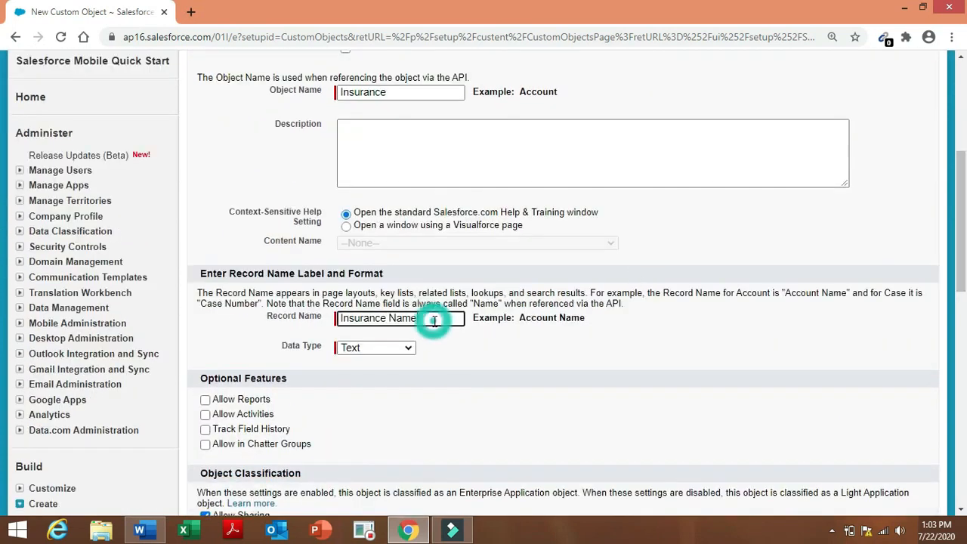
key(BackSpace)
key(BackSpace)
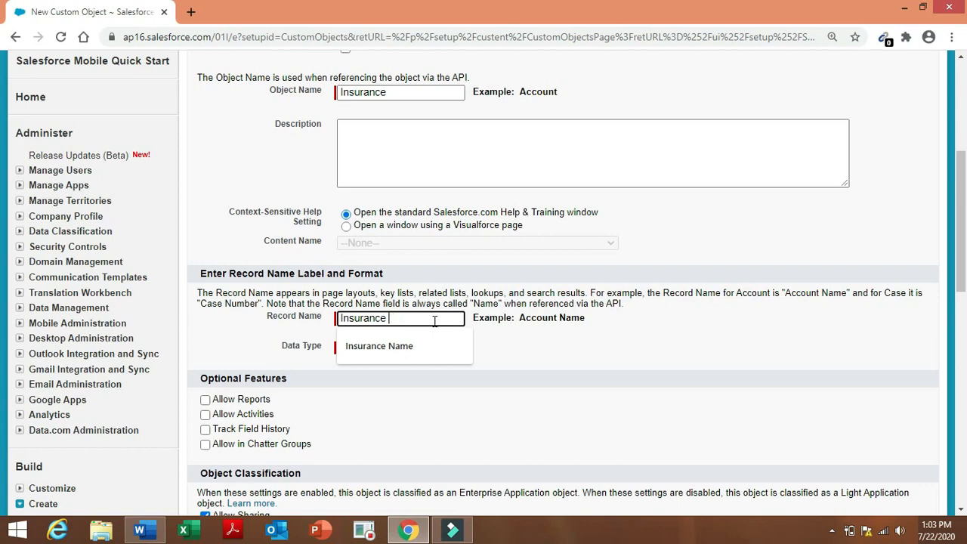
click(616, 370)
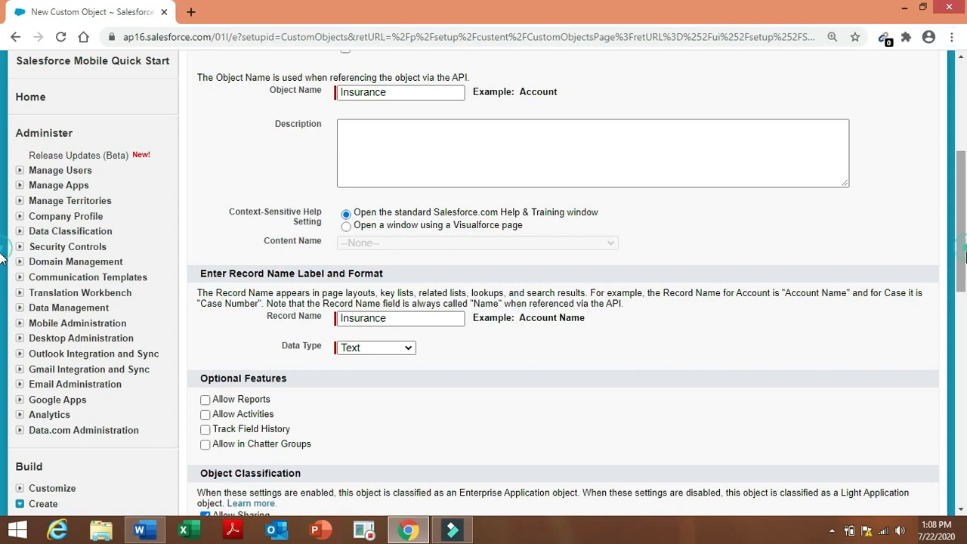
Enable reports, activities, field history, Chatter, search, notes and attachments and the tab wizard, then save.
scroll(0, 276, down, 1)
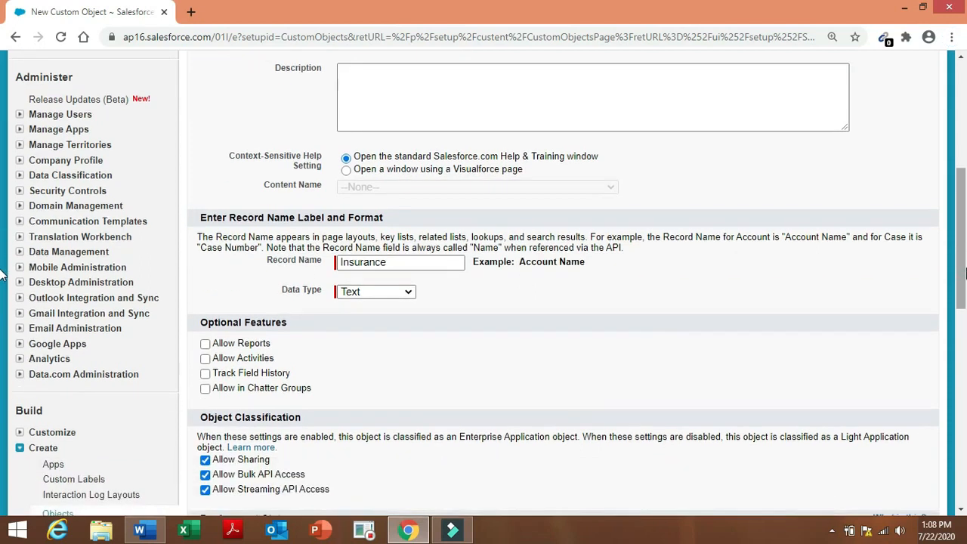
scroll(0, 276, down, 1)
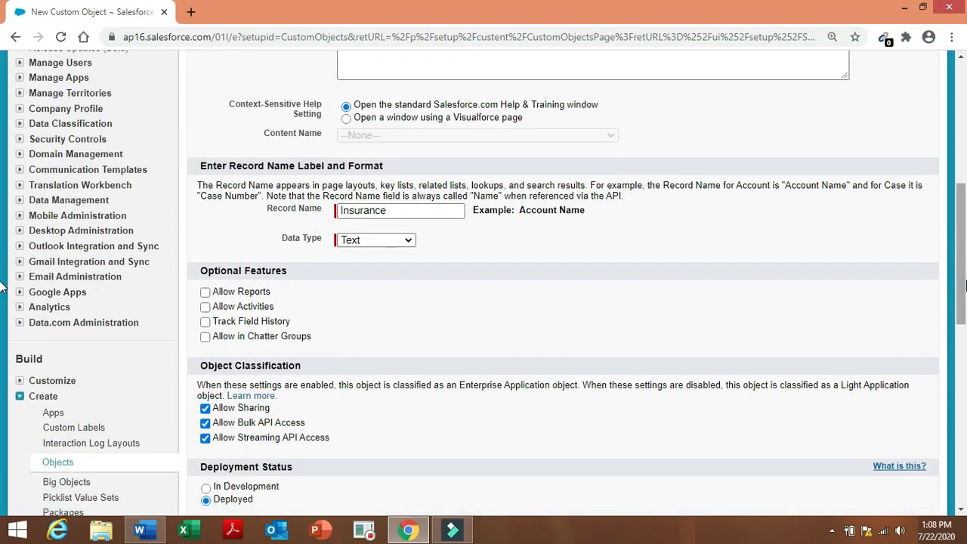
click(206, 293)
click(206, 306)
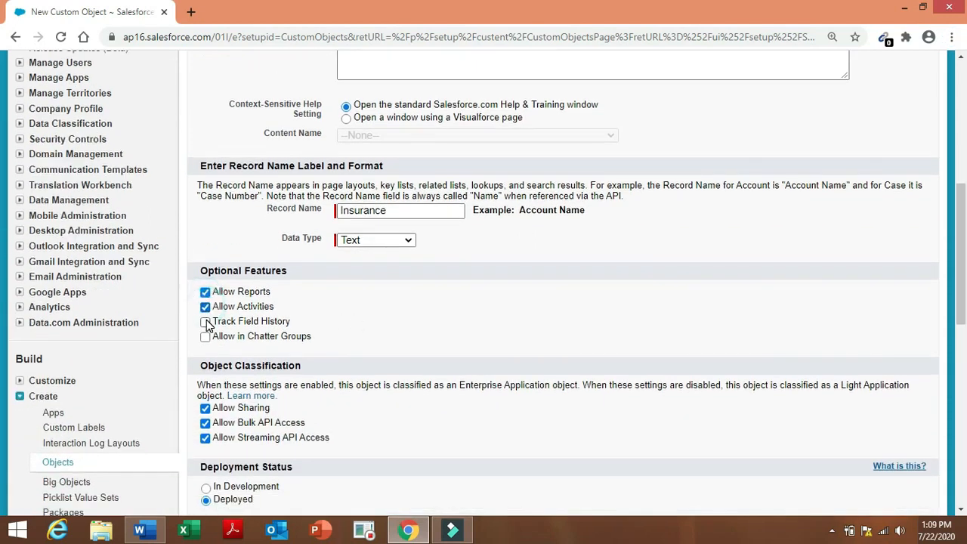
click(206, 322)
click(206, 337)
scroll(2, 257, down, 4)
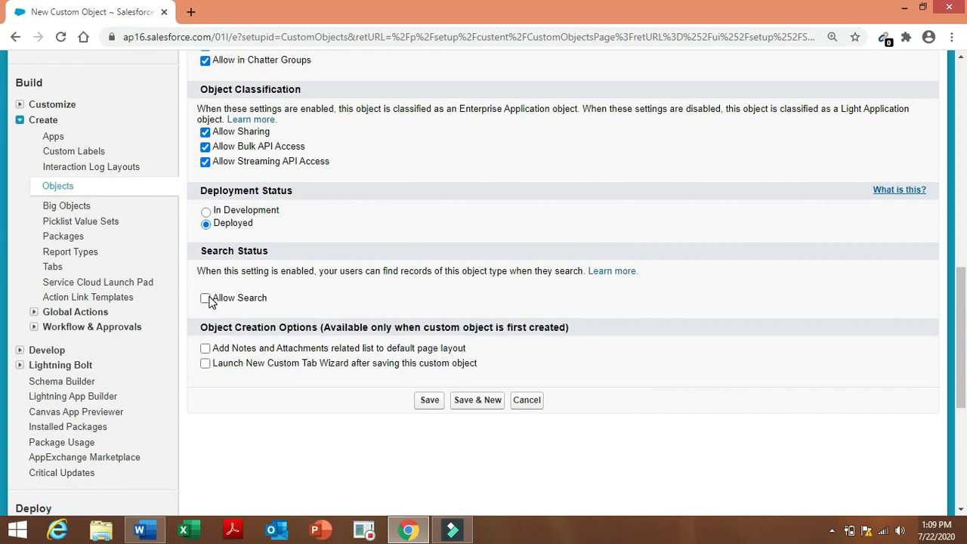
click(206, 299)
click(205, 350)
click(206, 363)
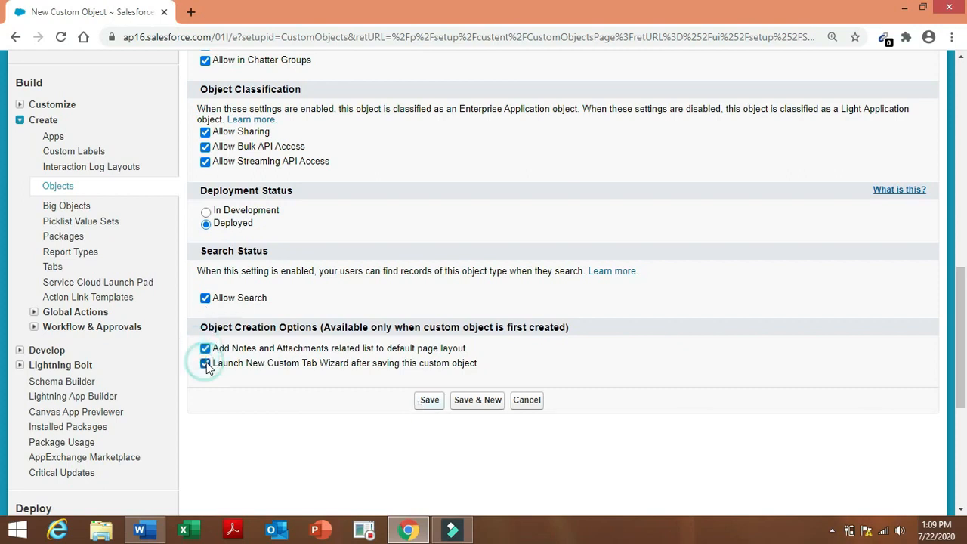
click(430, 400)
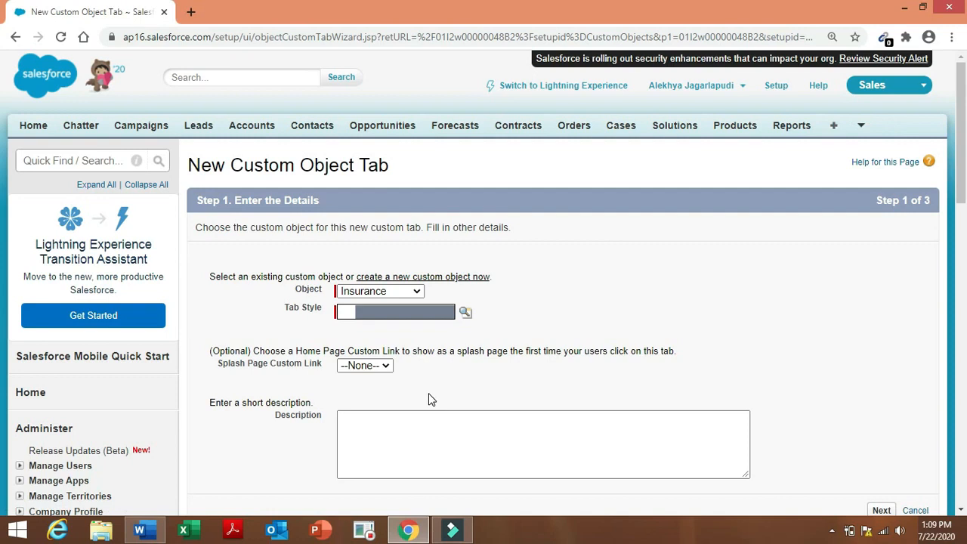
Give the Insurance tab the Books style with no splash page link.
click(570, 293)
click(464, 314)
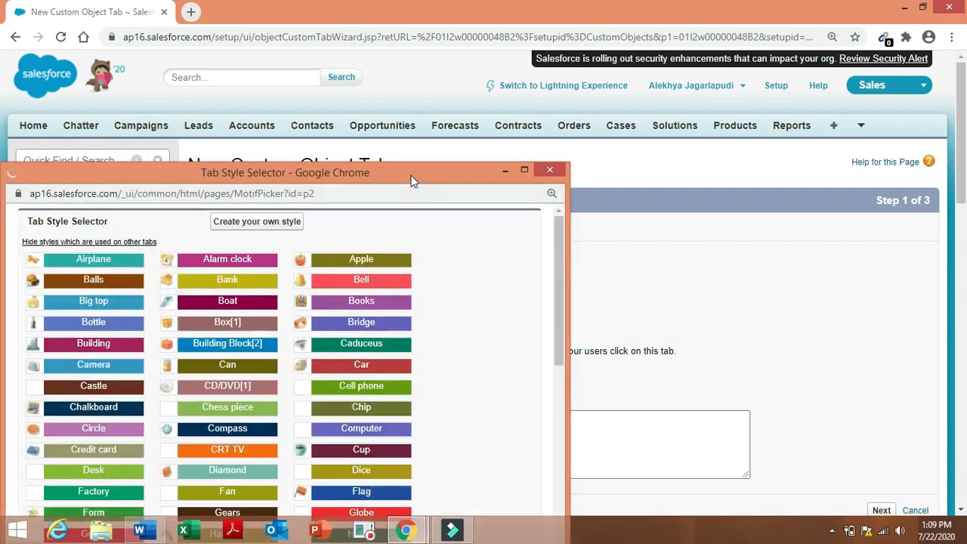
drag(412, 177, 488, 97)
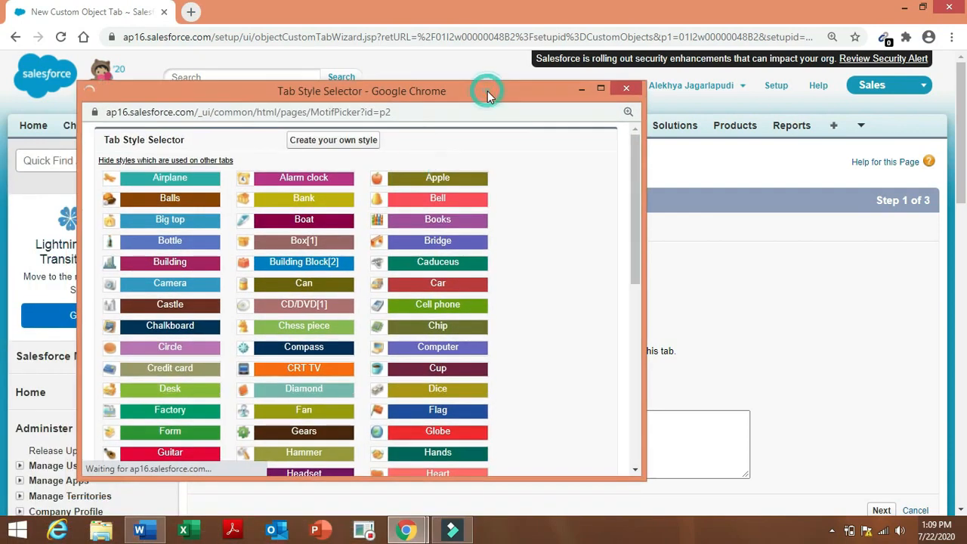
click(444, 223)
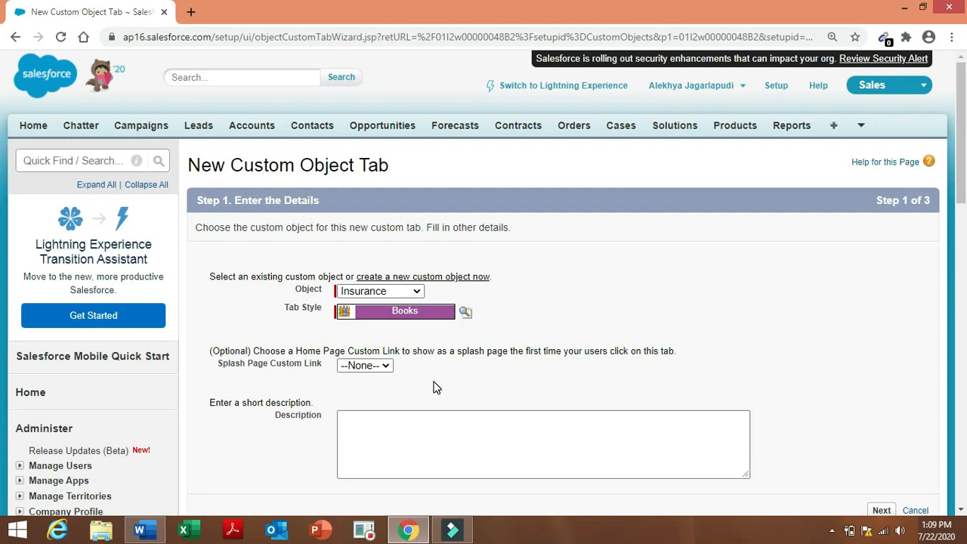
click(380, 367)
click(381, 377)
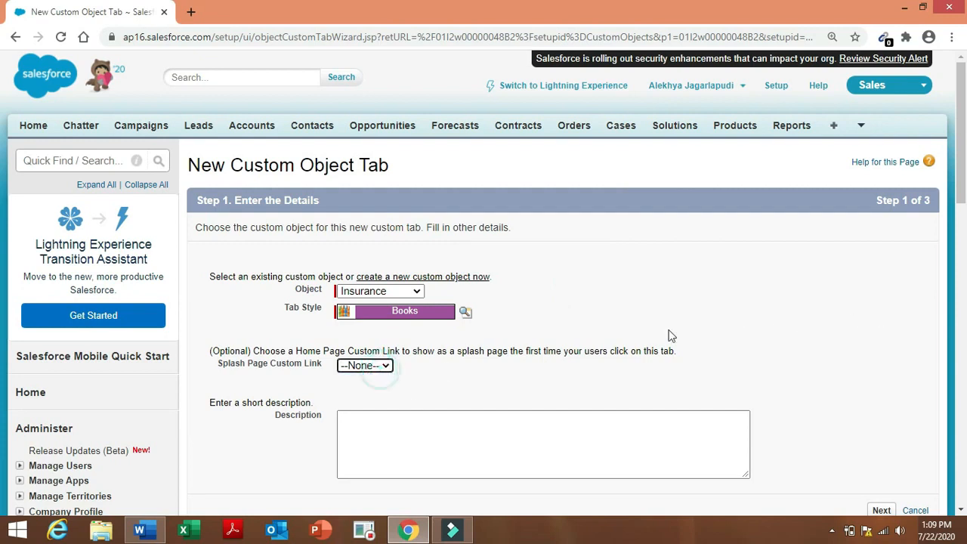
drag(962, 167, 964, 211)
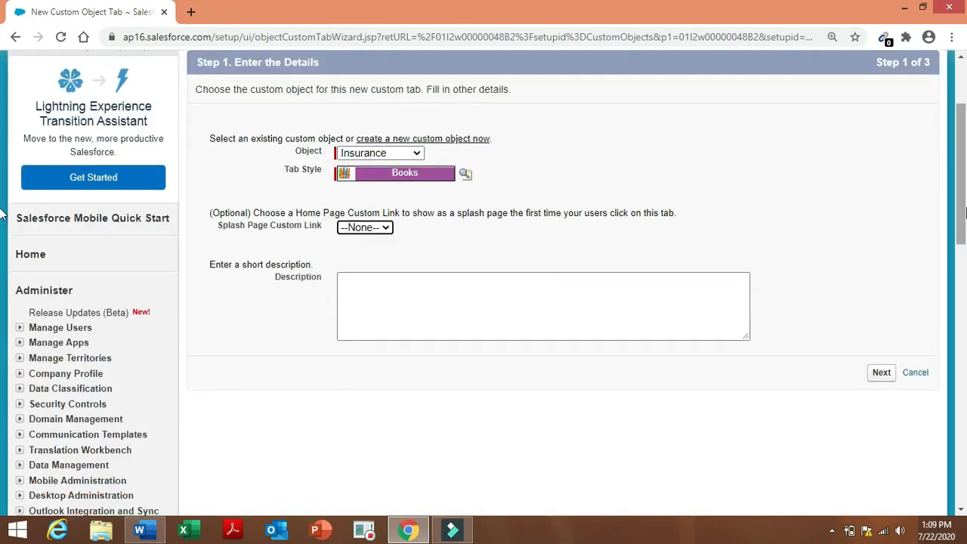
Accept the default profile visibility and custom app inclusion, and save the tab.
click(883, 372)
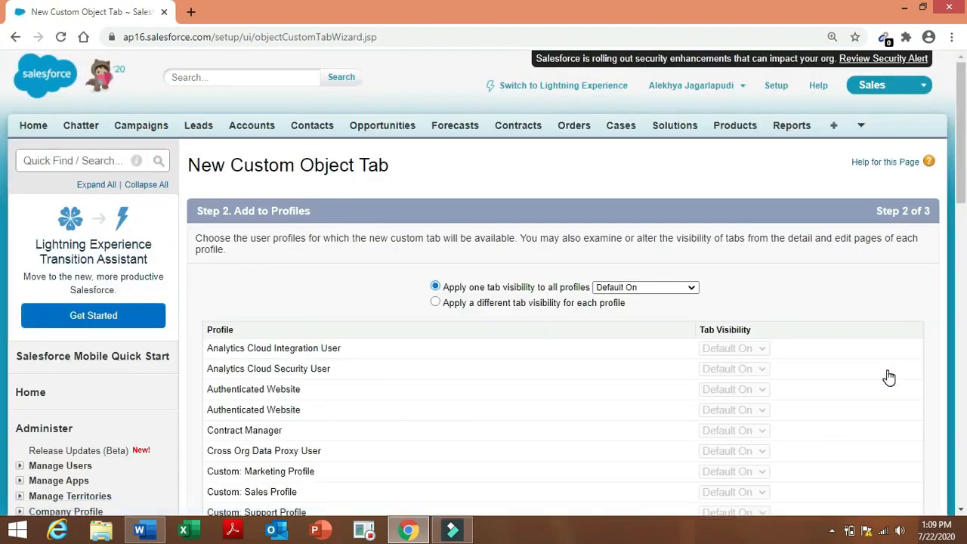
drag(962, 178, 964, 363)
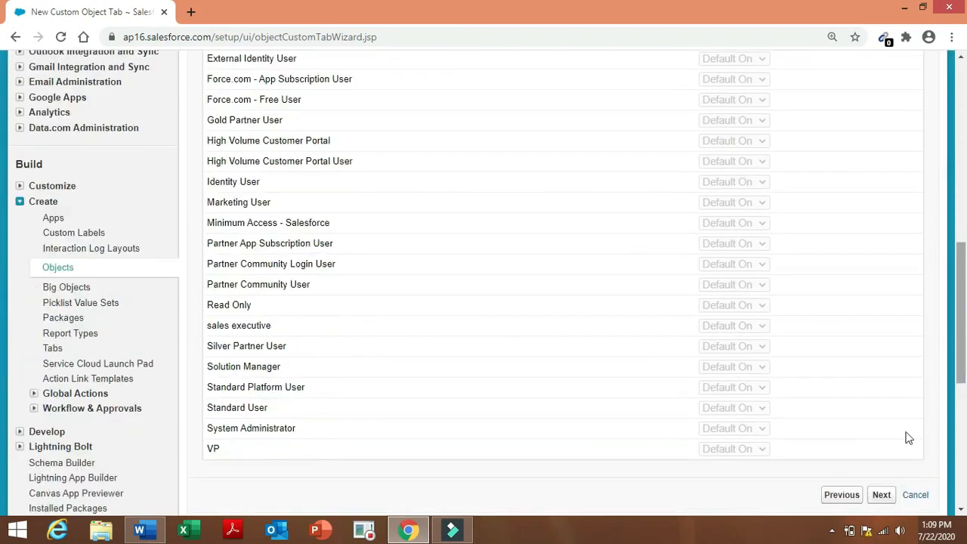
click(882, 496)
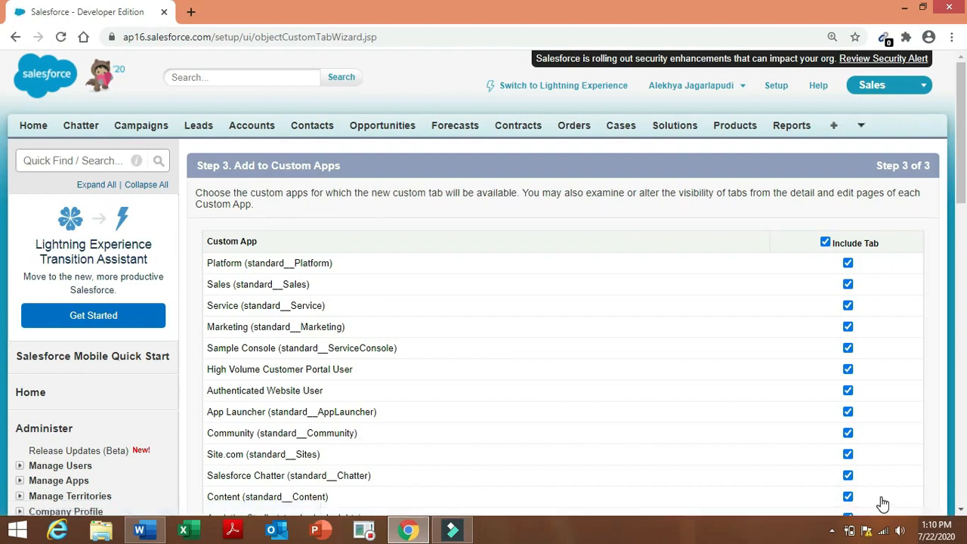
drag(962, 175, 962, 309)
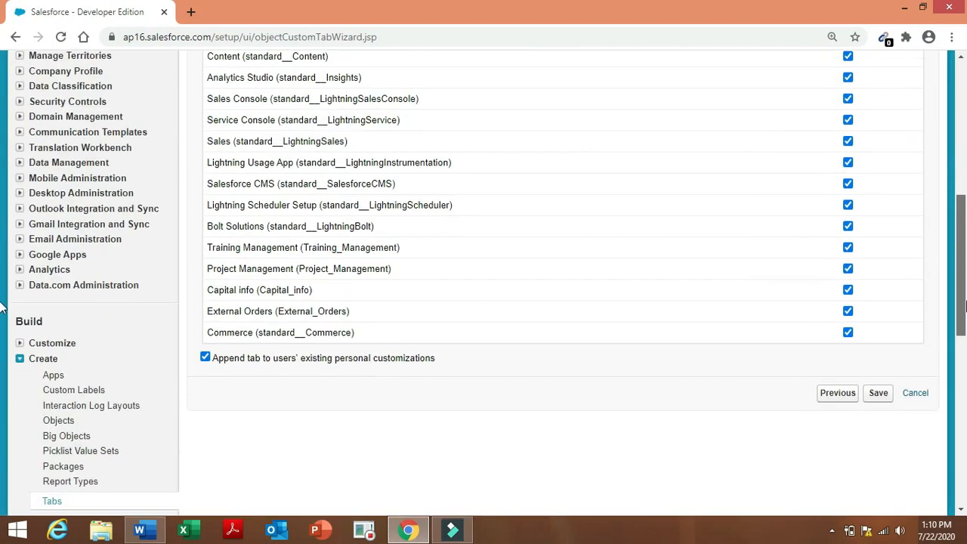
click(879, 399)
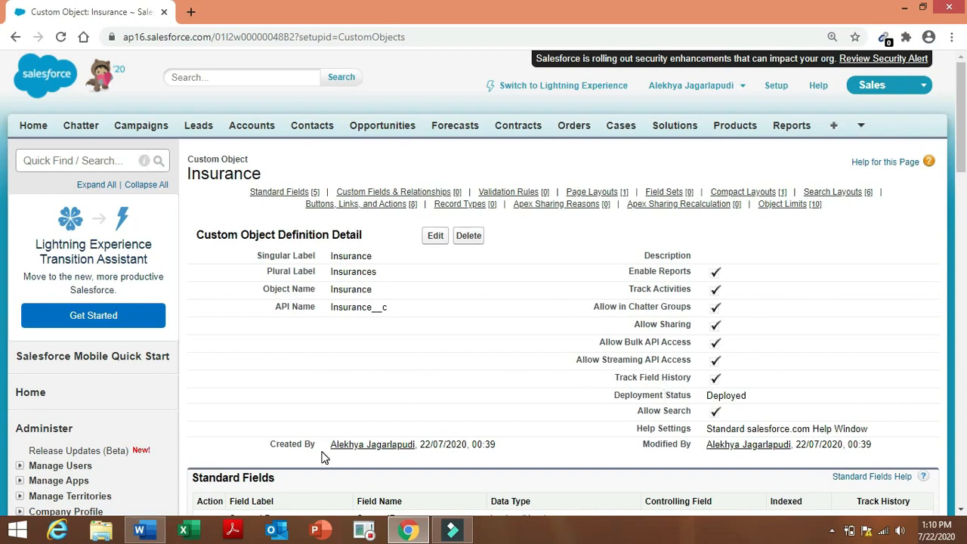
Switch to the Admin project document in Word.
drag(145, 535, 452, 533)
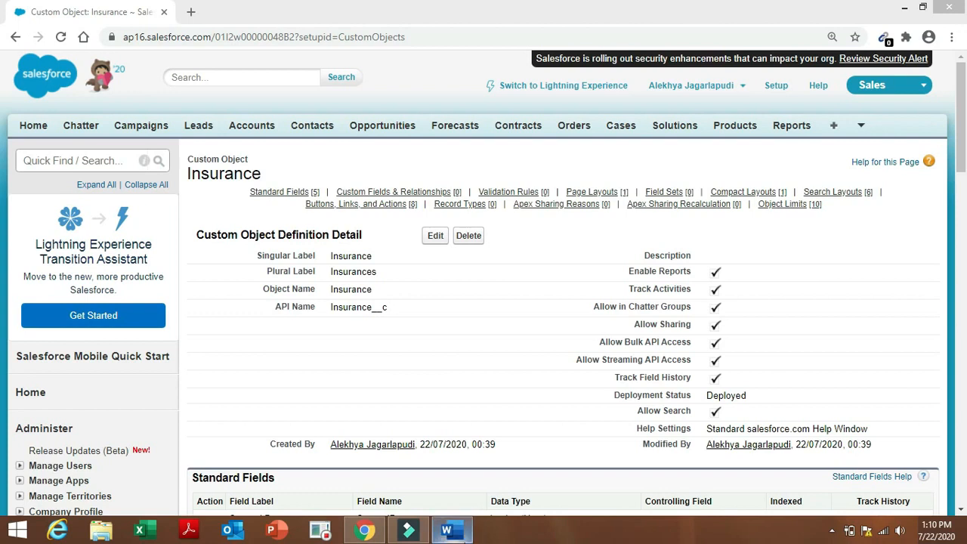
click(450, 533)
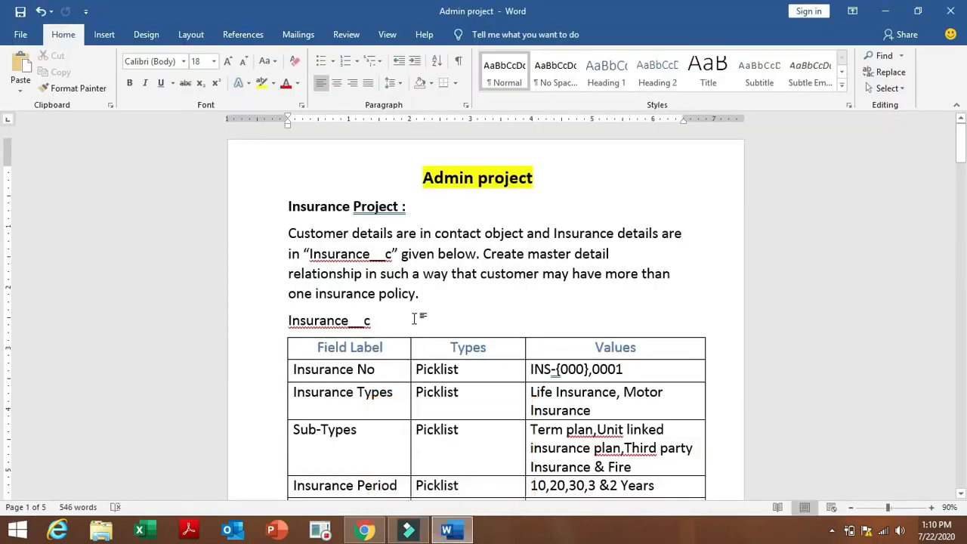
Check the Insurance__c object and Insurance No field entries in the spec, then return to Salesforce.
drag(287, 323, 377, 323)
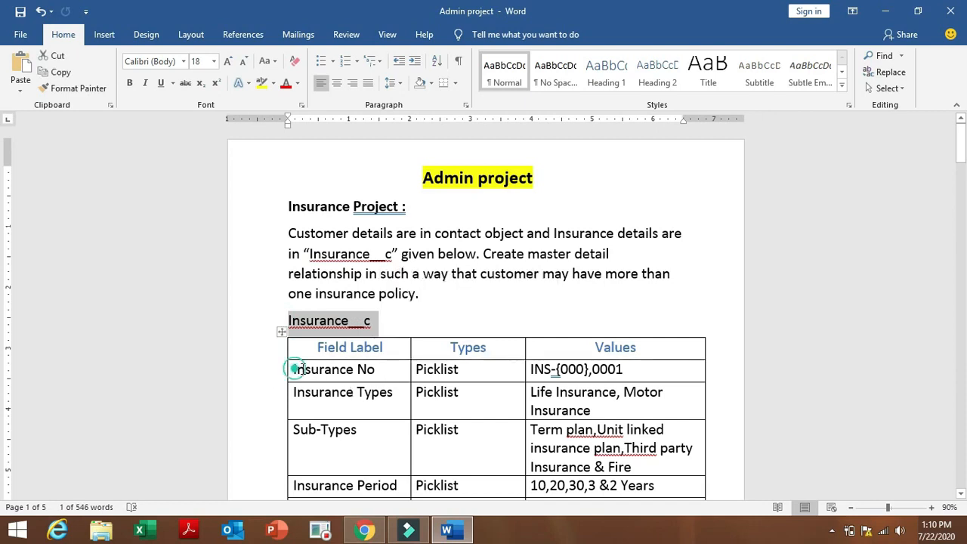
drag(294, 369, 379, 369)
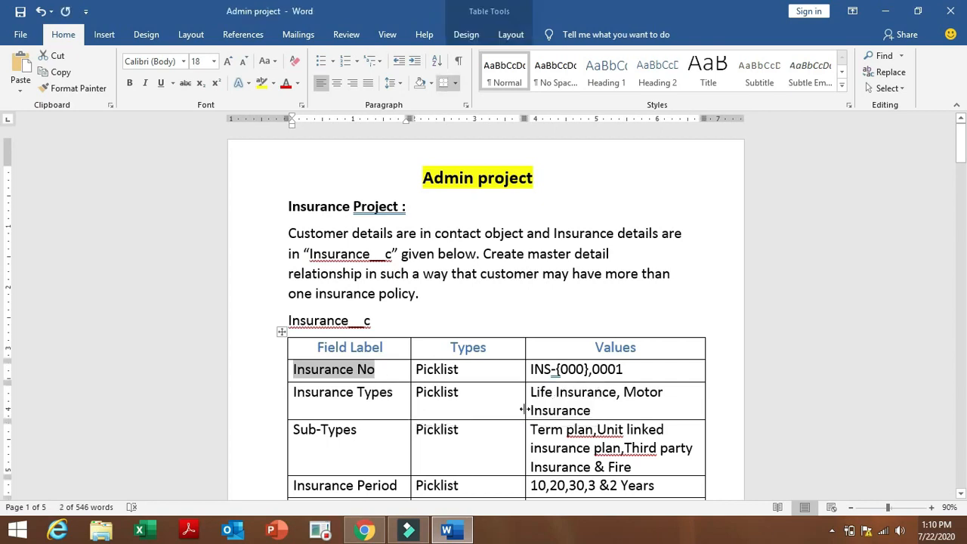
click(364, 531)
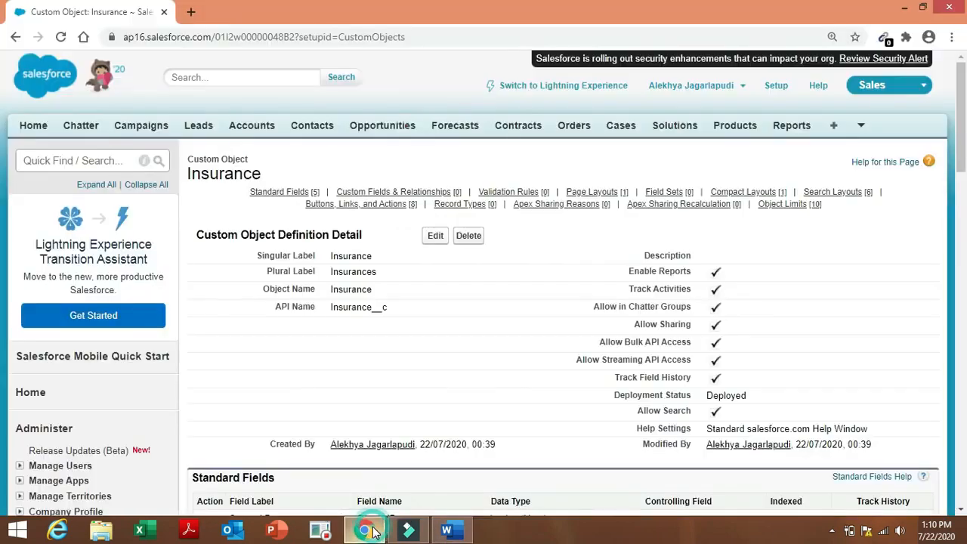
Start a new Insurance custom field with the Picklist data type and continue to details.
mouse_move(410, 191)
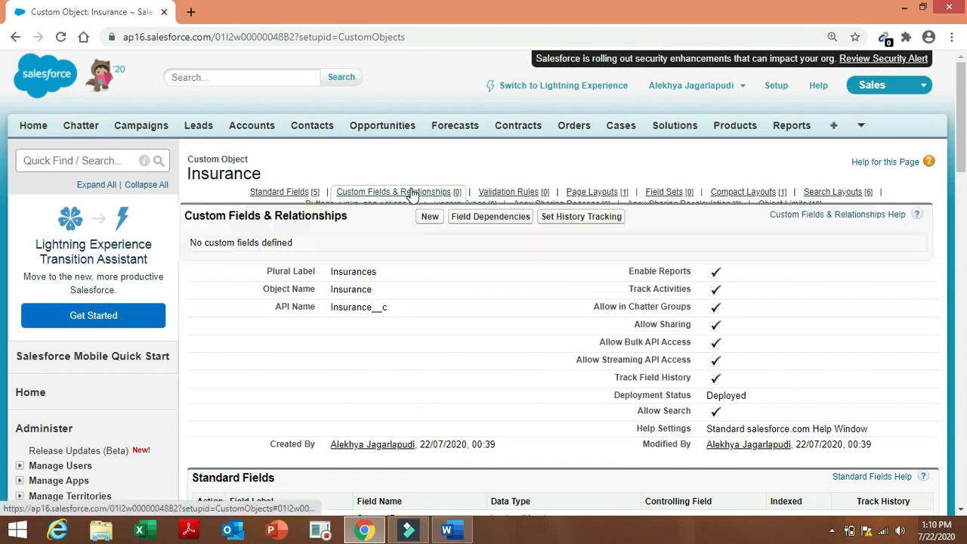
click(429, 216)
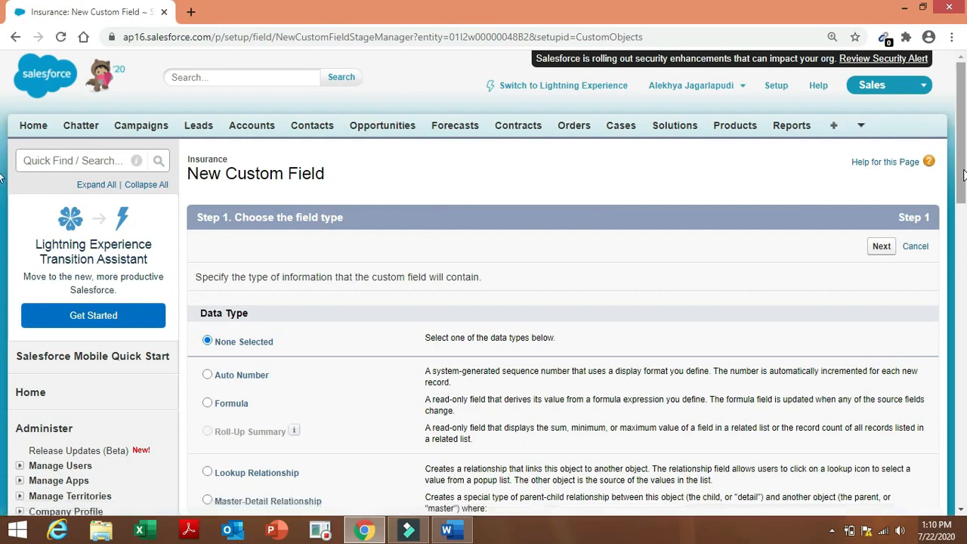
drag(963, 178, 964, 340)
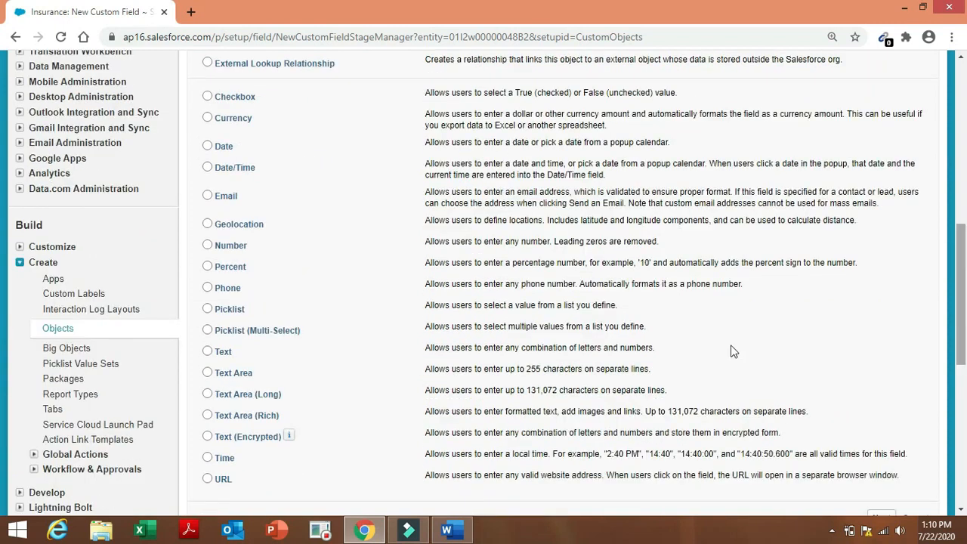
click(207, 309)
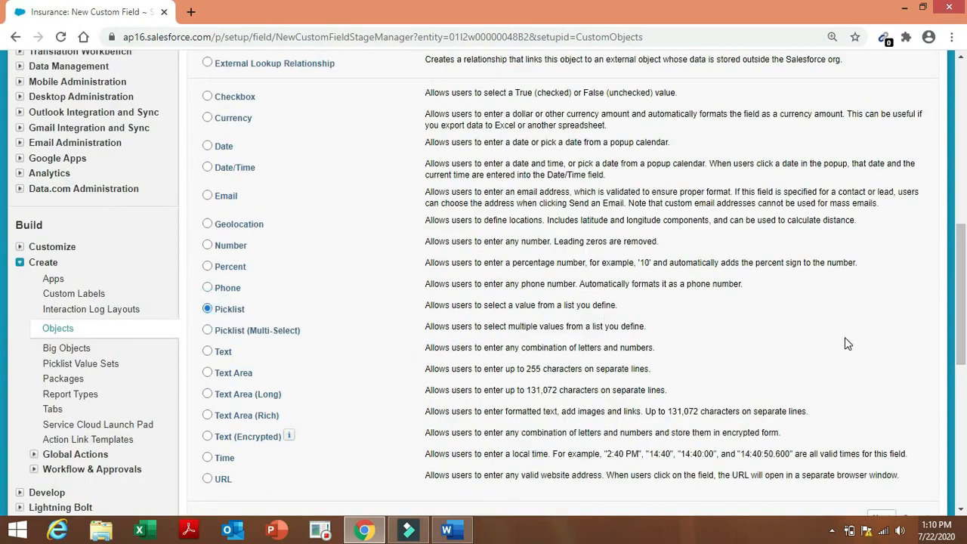
drag(963, 325, 943, 370)
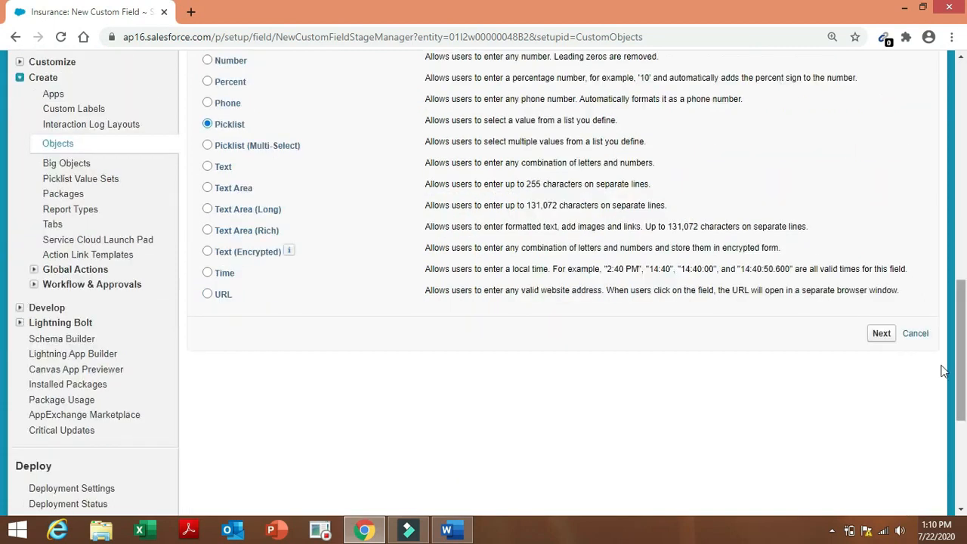
click(892, 340)
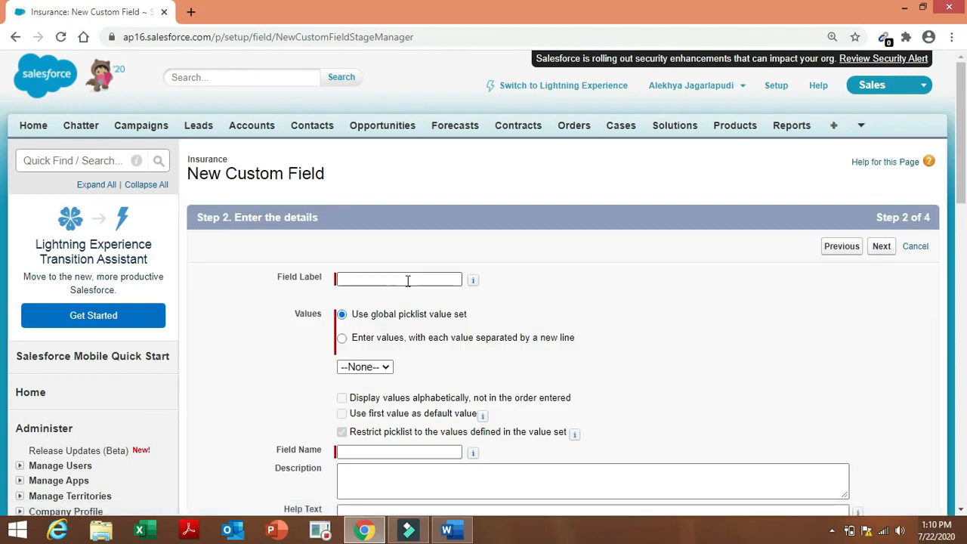
Label the picklist field 'Insurance No' and choose to enter its values manually.
click(407, 280)
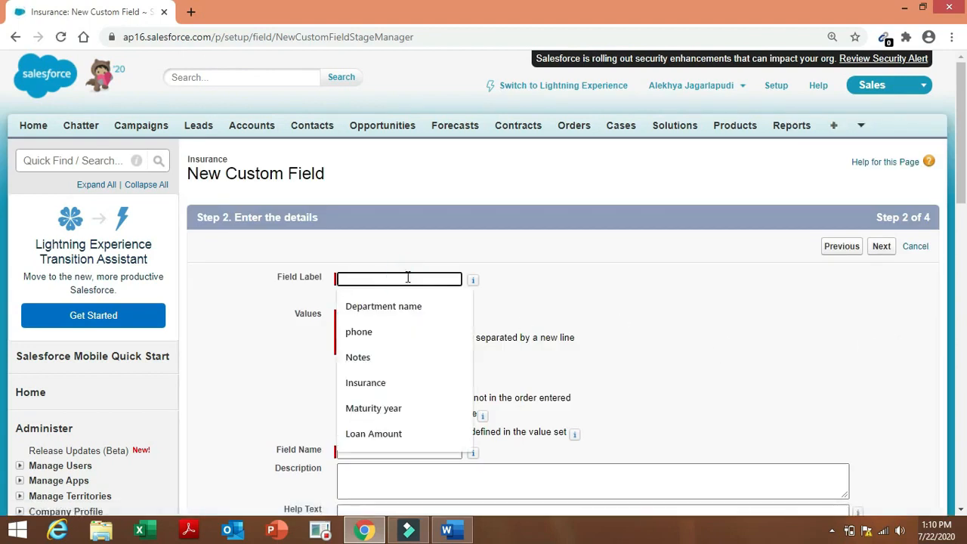
text(Insurance No)
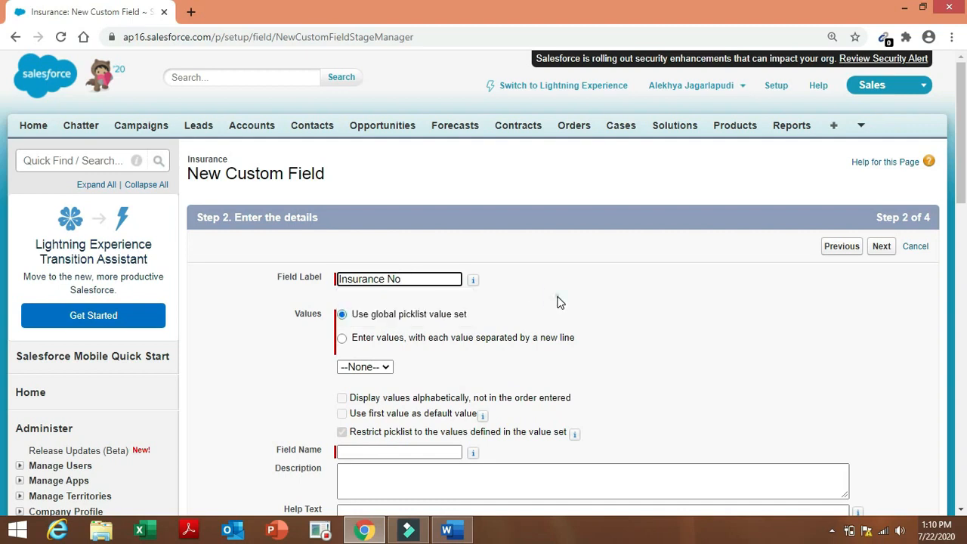
click(557, 296)
click(342, 338)
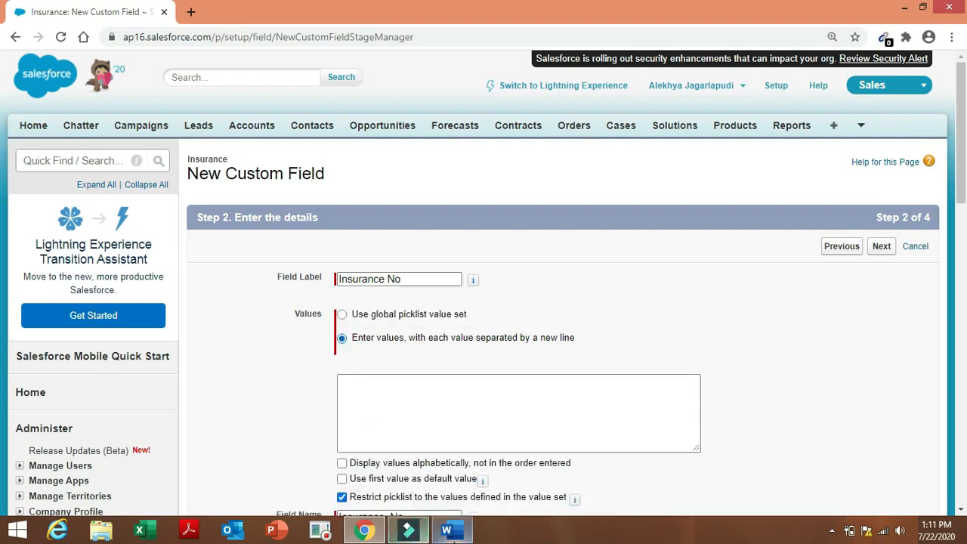
Copy INS-{000},0001 from the Word spec and enter them as separate picklist values.
click(447, 531)
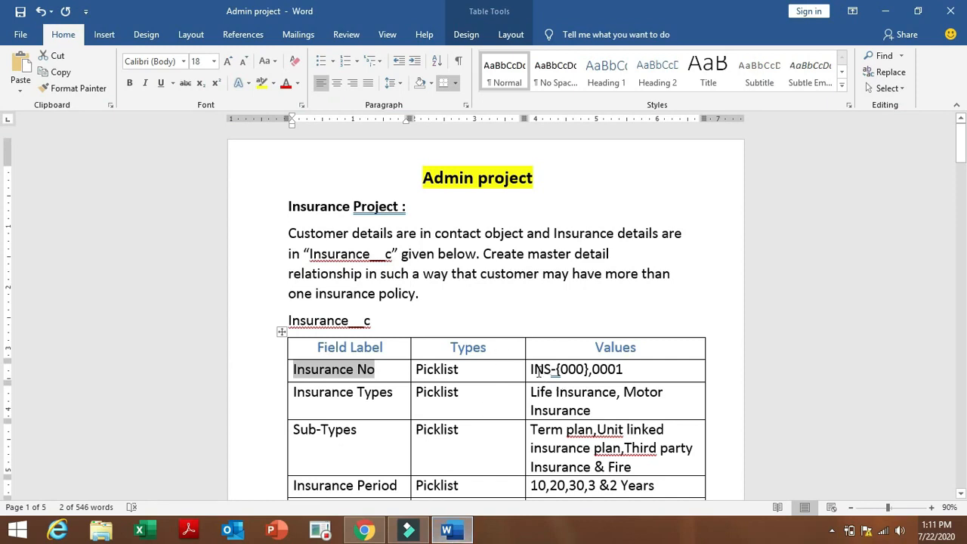
drag(531, 367, 640, 368)
key(ctrl+c)
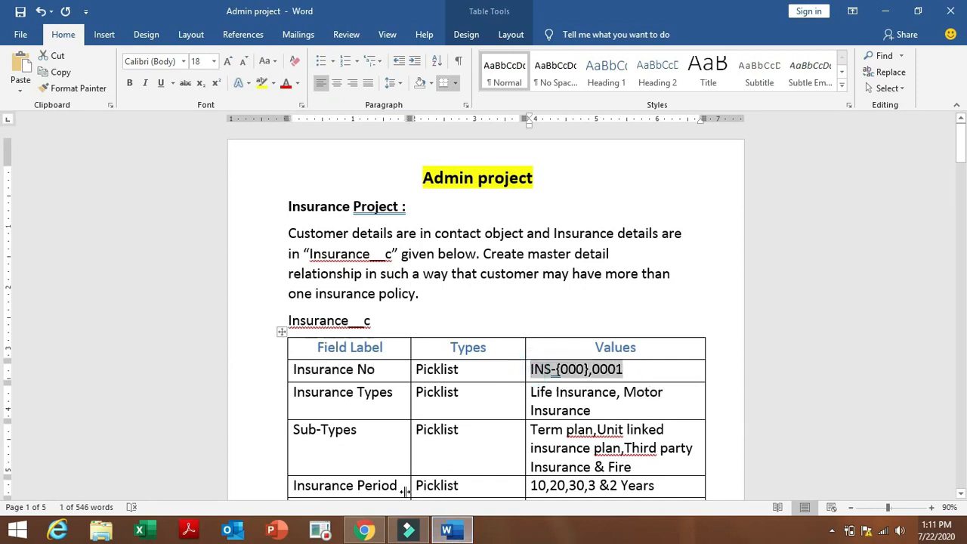
click(364, 531)
click(370, 384)
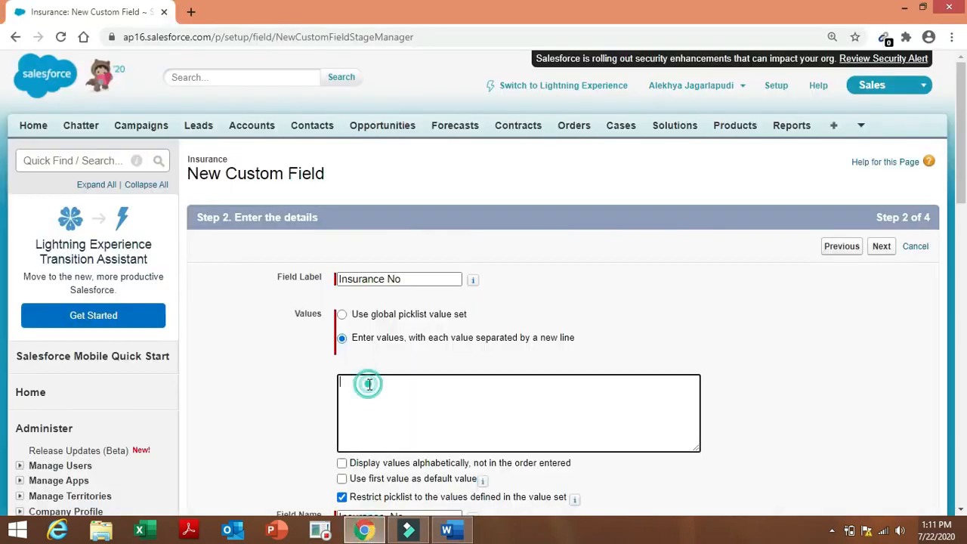
key(ctrl+v)
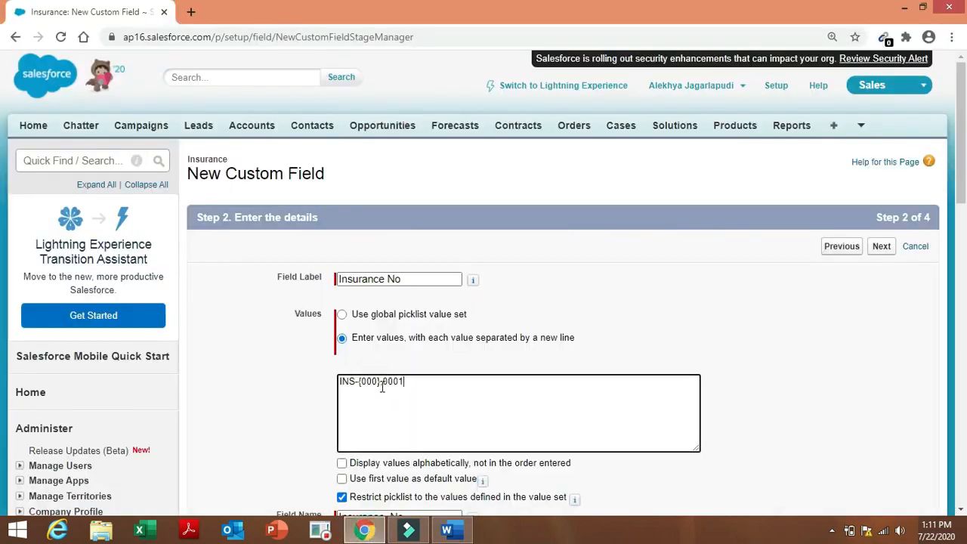
click(381, 386)
key(Return)
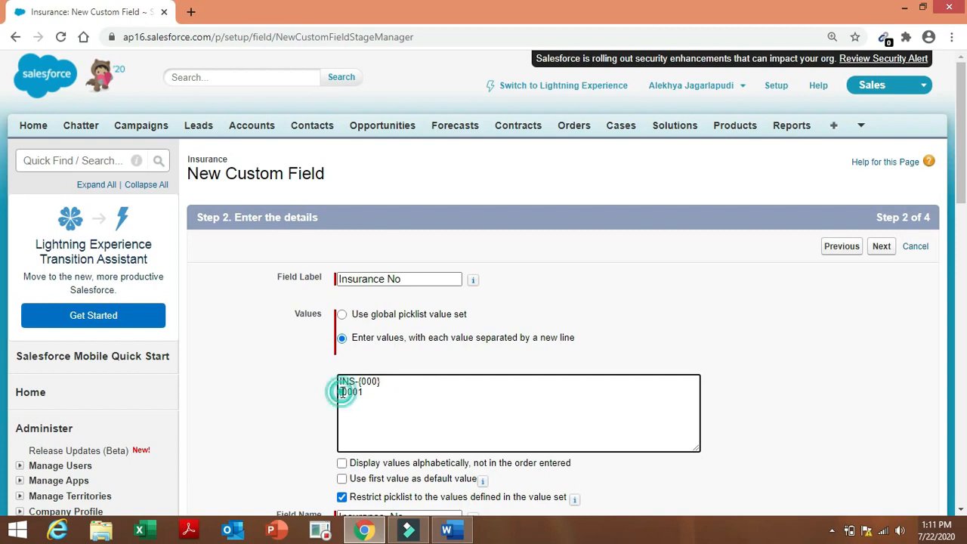
text(INS)
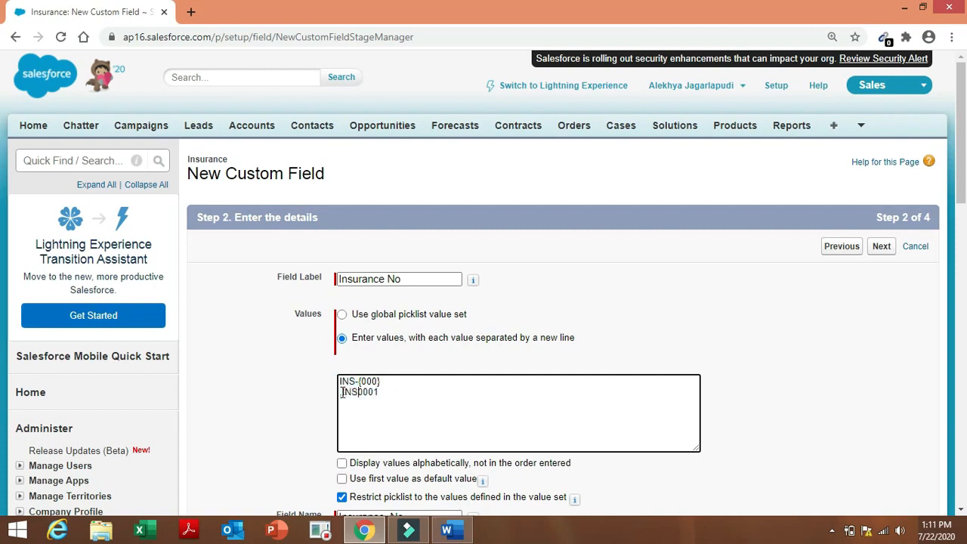
text(-{)
key(BackSpace)
click(662, 315)
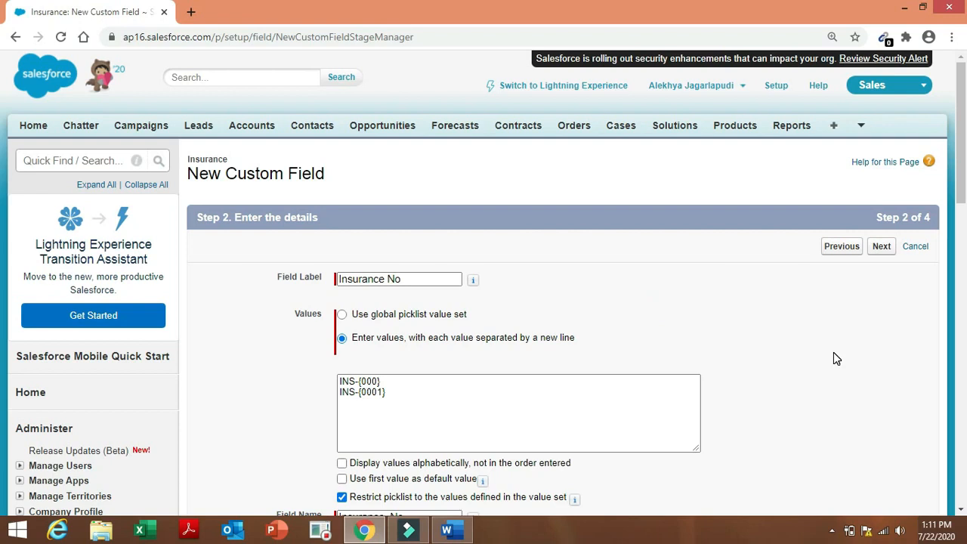
Accept default field-level security and page layout, Save & New, and return to Word.
click(963, 230)
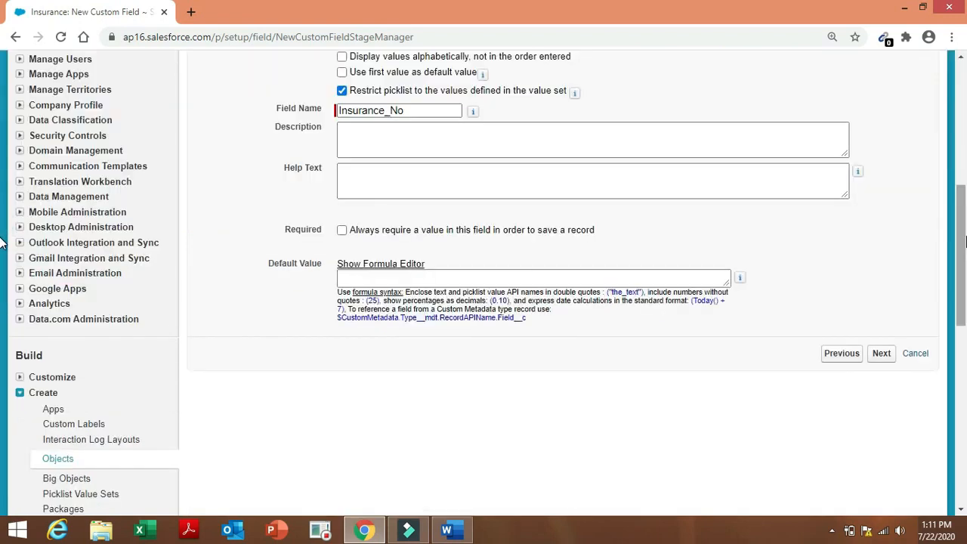
click(884, 358)
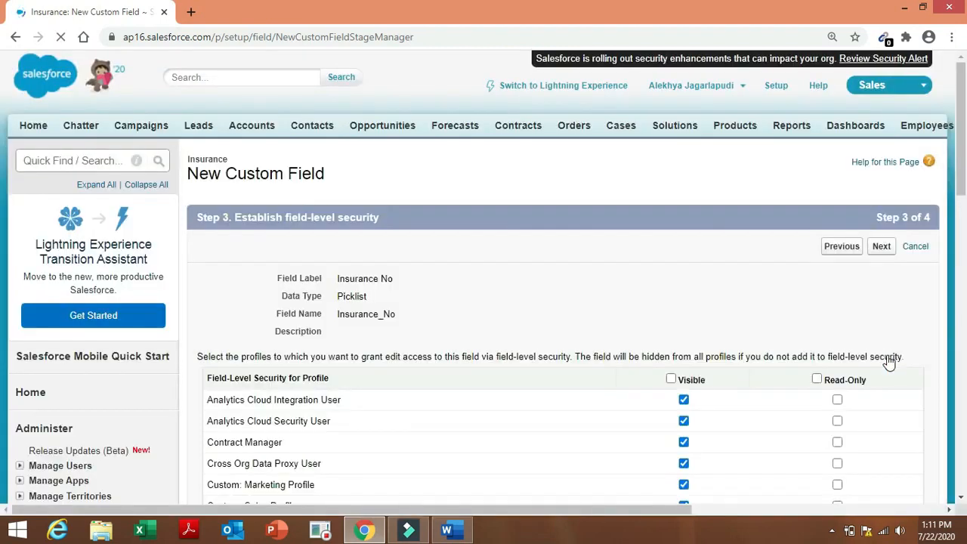
click(880, 259)
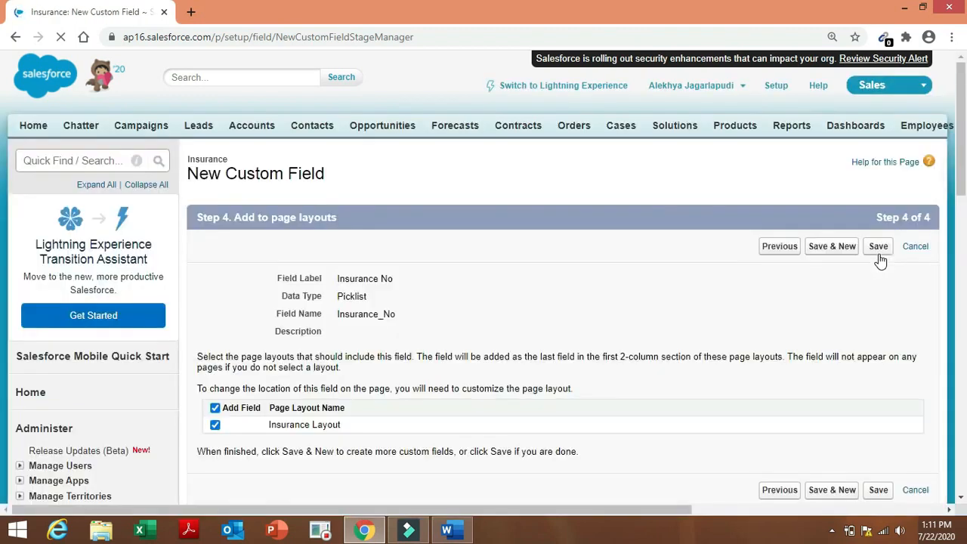
click(837, 250)
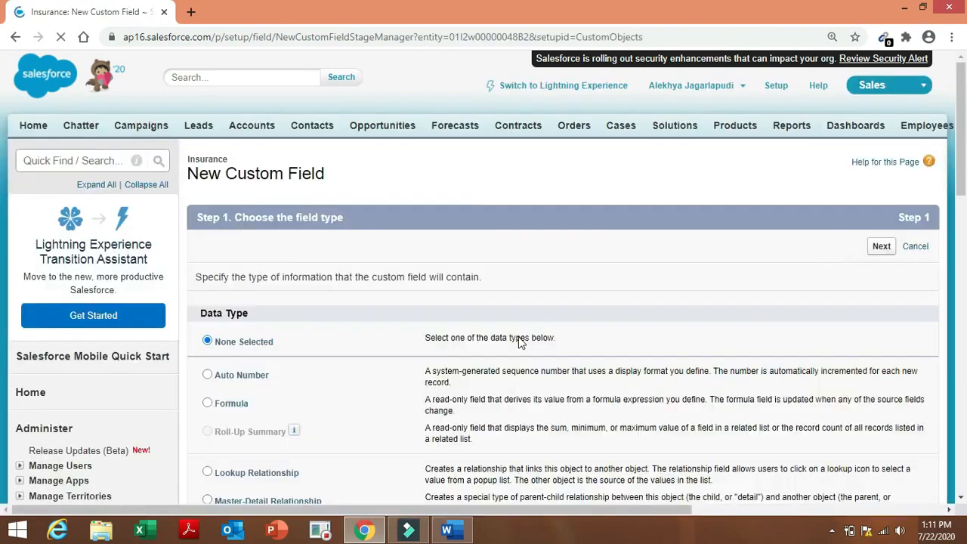
click(450, 532)
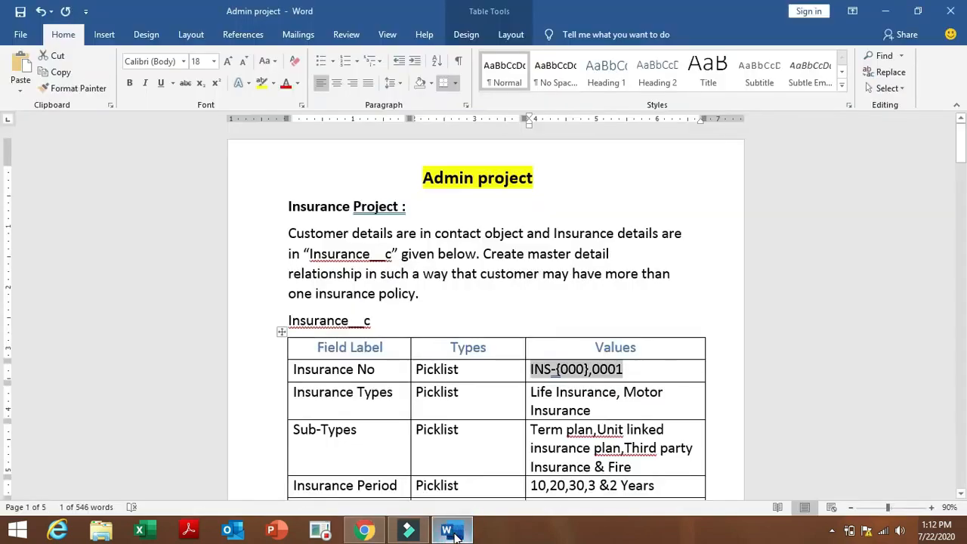
Check the Insurance Types requirement, then start another Picklist field in Salesforce.
click(289, 394)
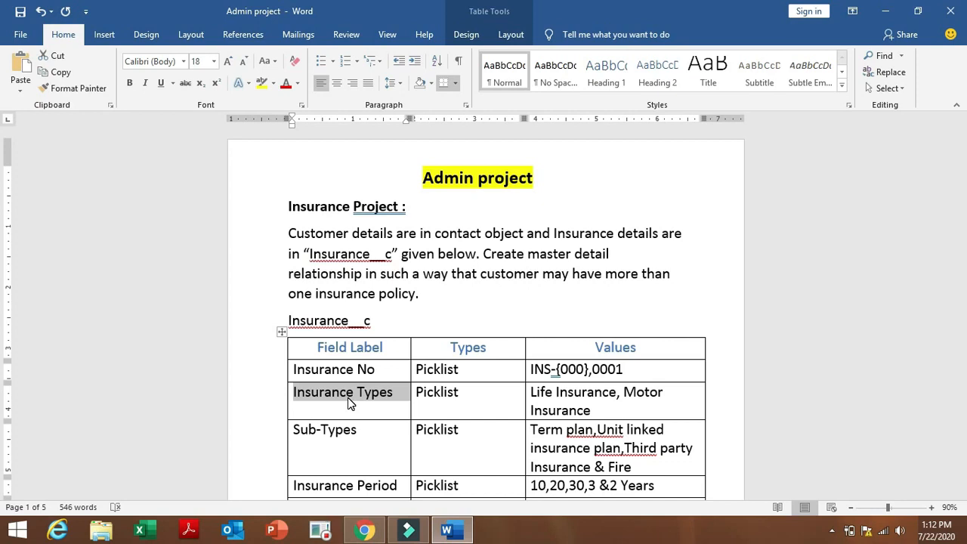
click(363, 529)
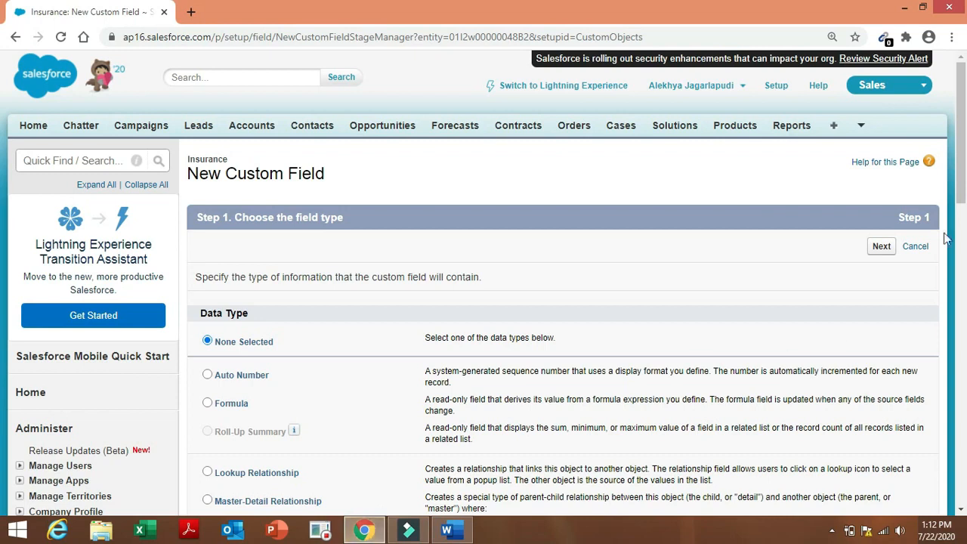
drag(966, 184, 966, 312)
click(207, 424)
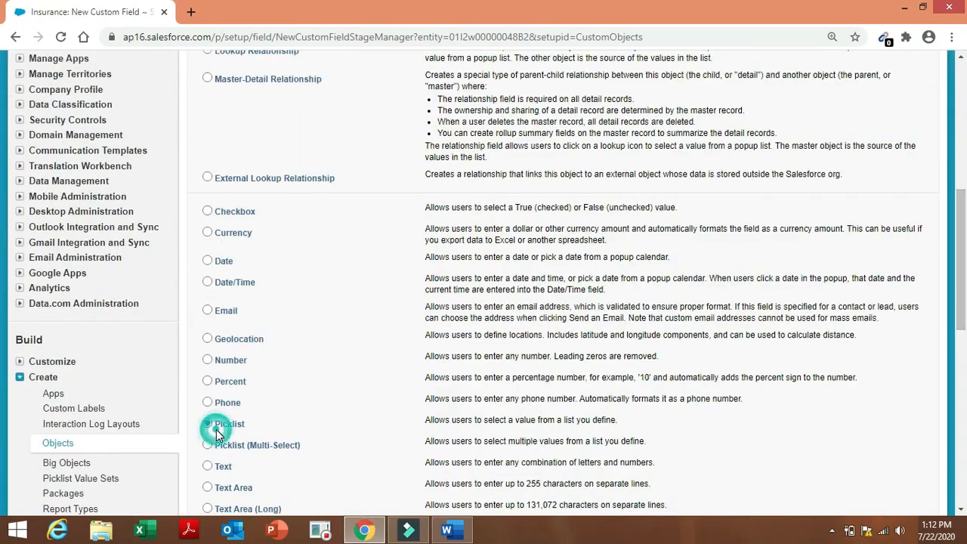
drag(960, 323, 958, 389)
click(884, 429)
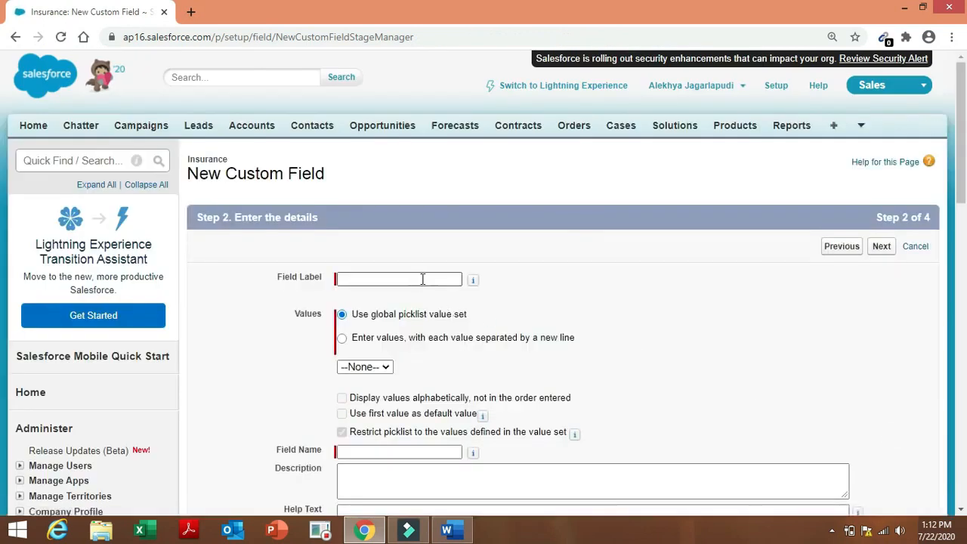
Label the field 'Insurance Types' and choose to enter its values manually.
click(423, 279)
click(422, 278)
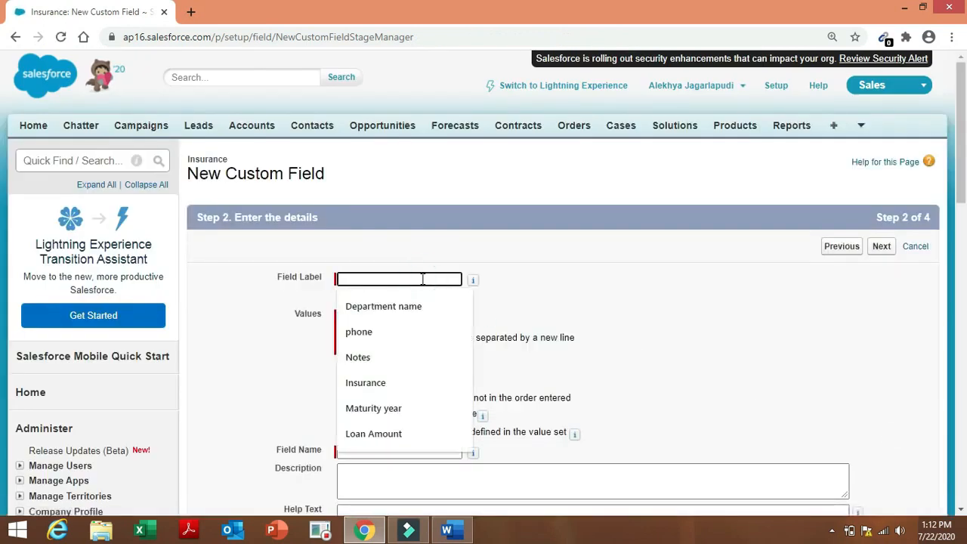
text(Insurance Types)
click(618, 272)
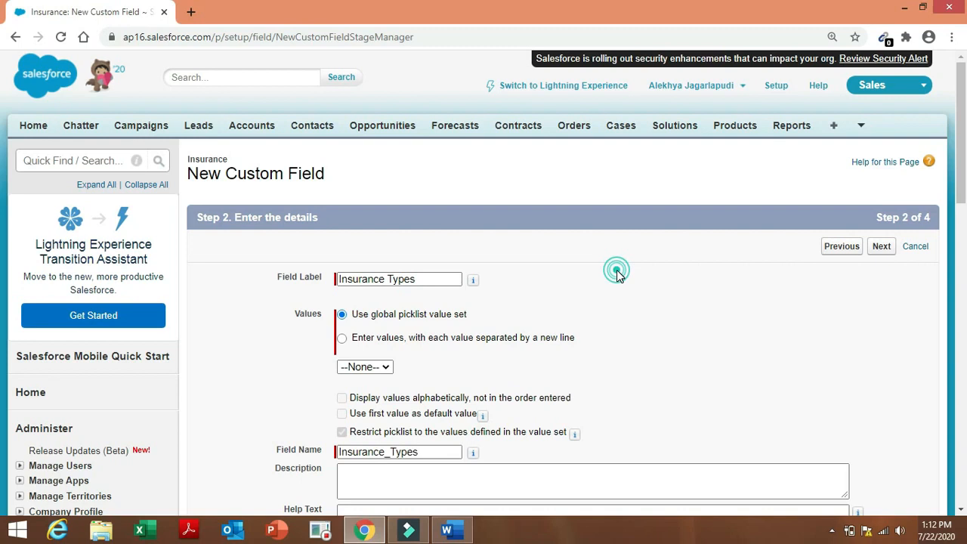
click(343, 338)
click(373, 396)
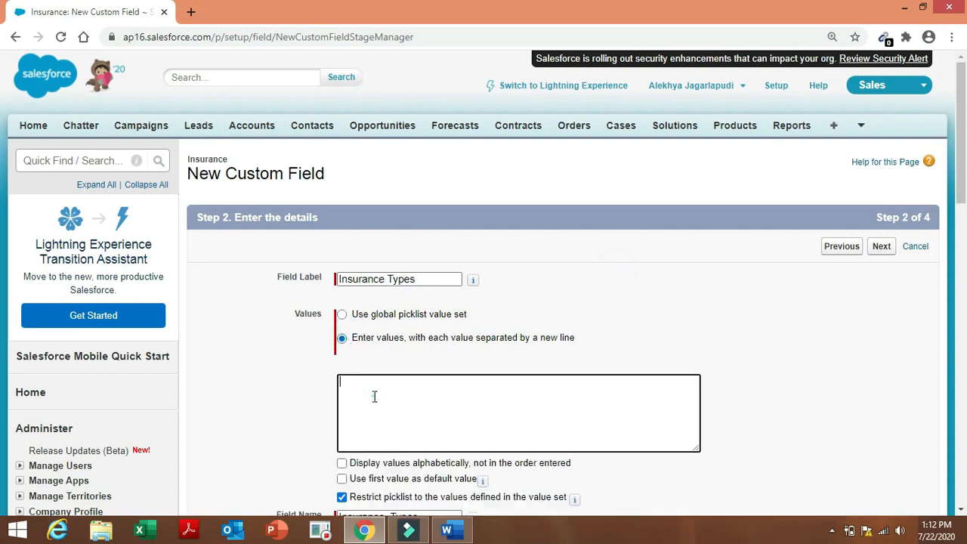
Paste Life Insurance and Motor Insurance from Word as two separate picklist values.
click(449, 531)
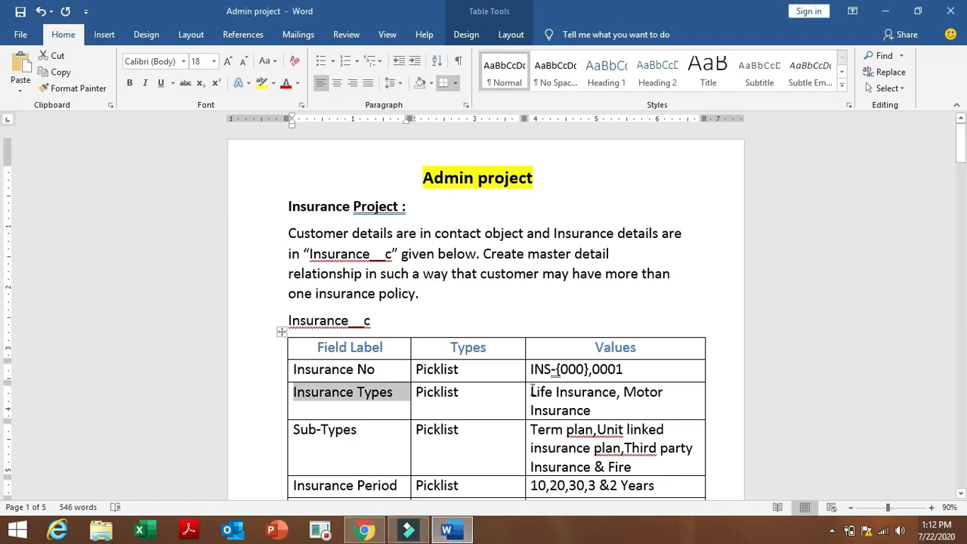
drag(531, 391, 591, 414)
key(ctrl+c)
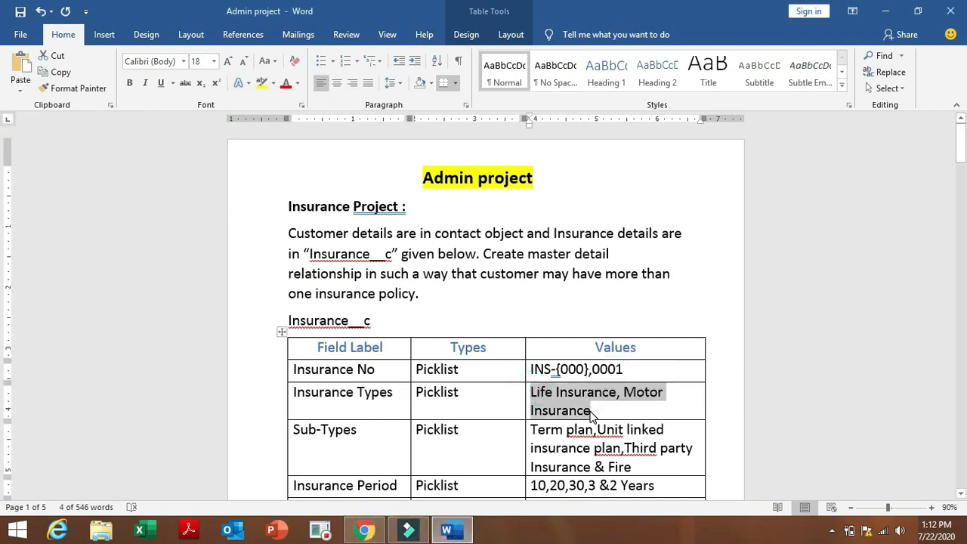
click(364, 530)
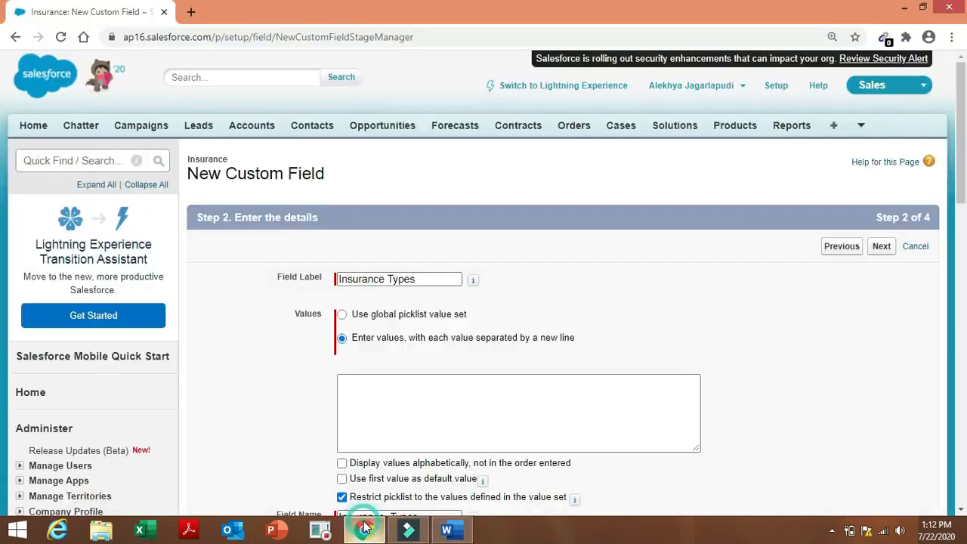
click(358, 390)
key(ctrl+v)
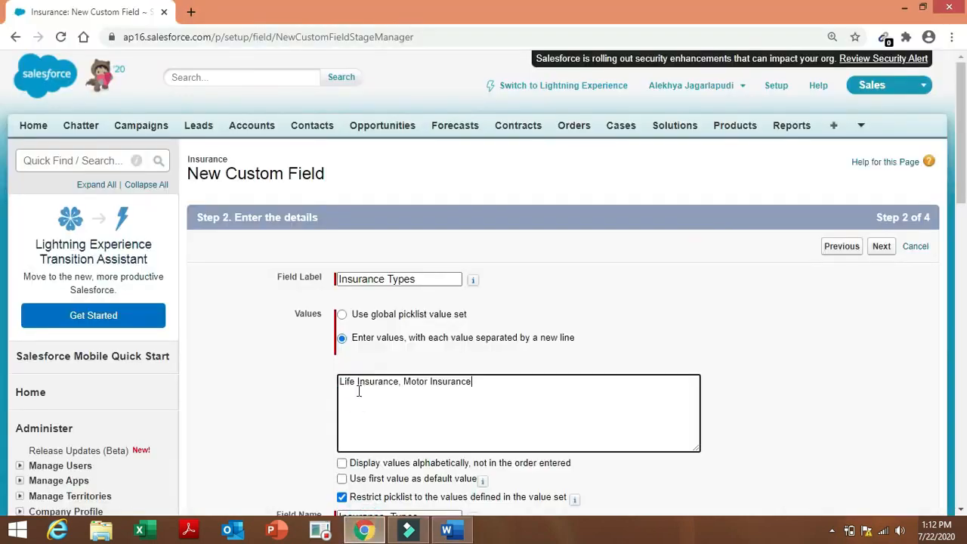
click(400, 384)
key(Return)
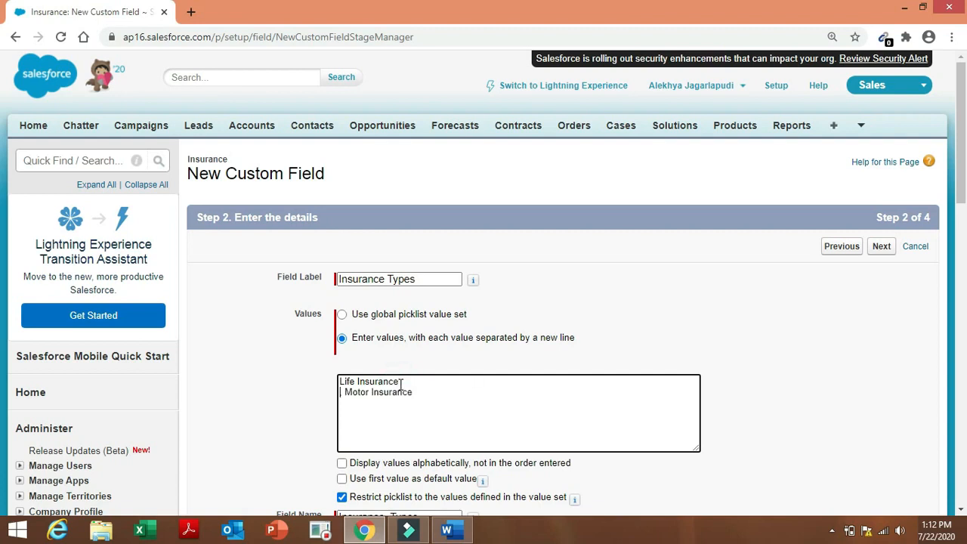
click(345, 392)
key(BackSpace)
Accept default security, add the field to the Insurance Layout, Save & New, and return to Word.
drag(960, 167, 964, 217)
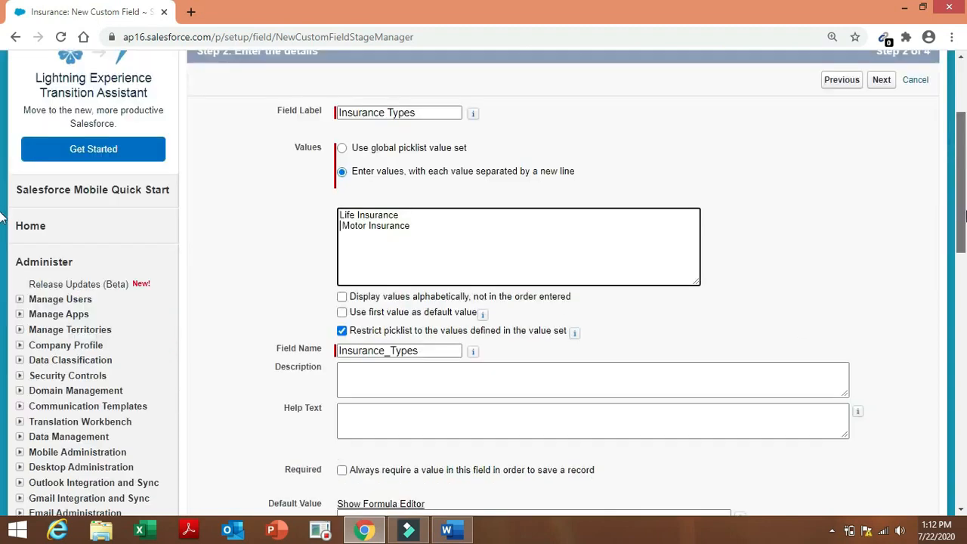
scroll(964, 217, down, 3)
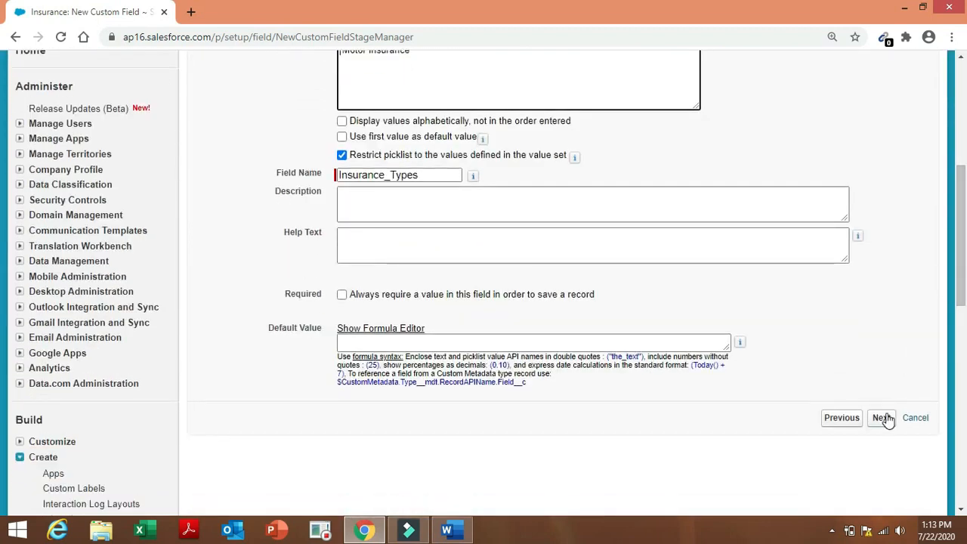
click(884, 417)
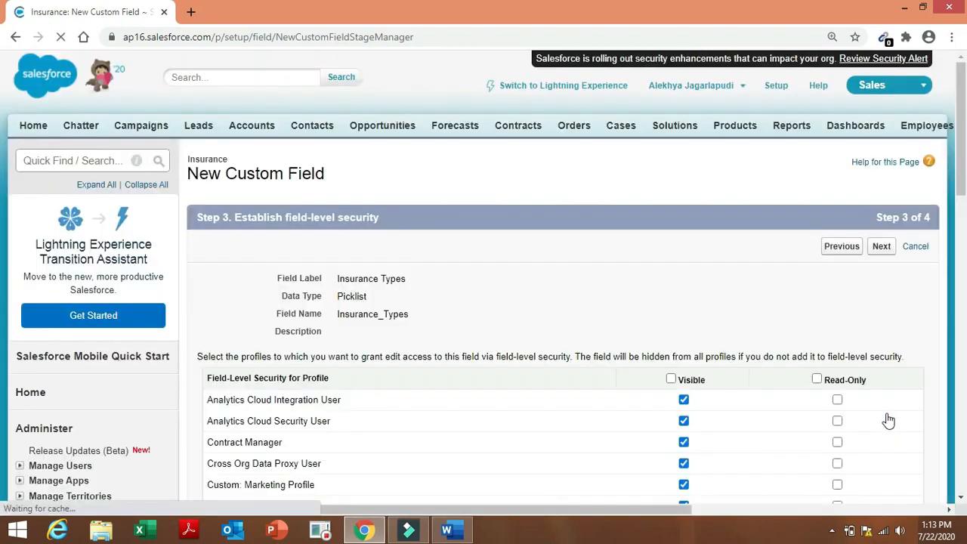
click(884, 247)
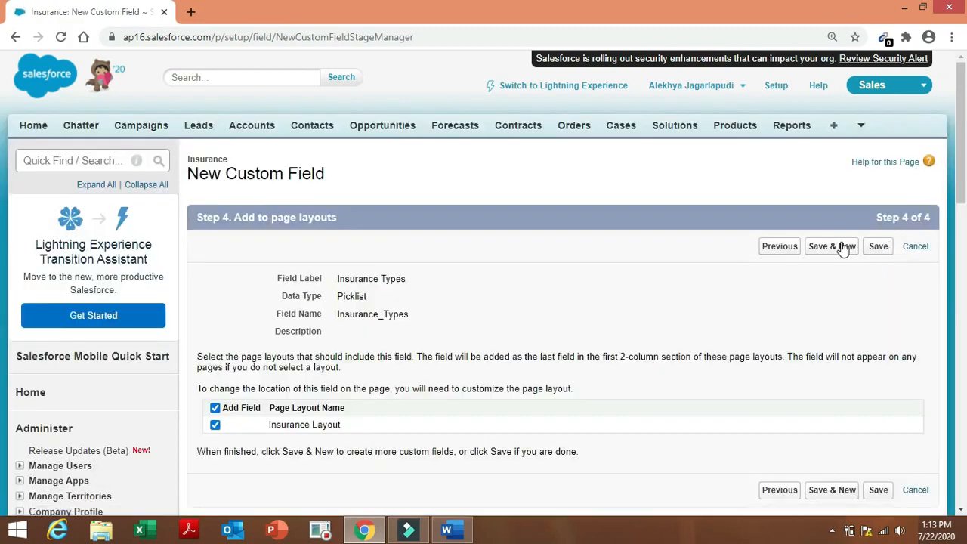
click(842, 248)
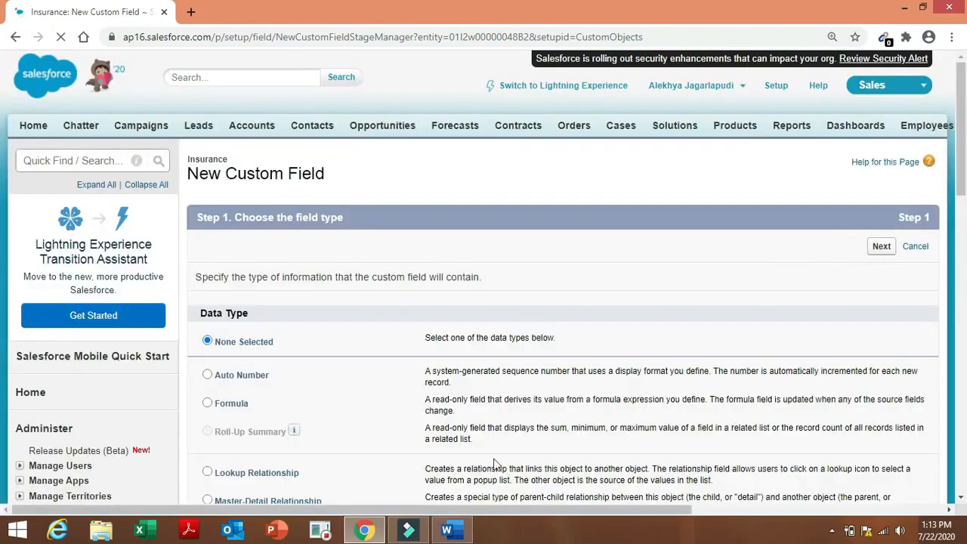
click(447, 529)
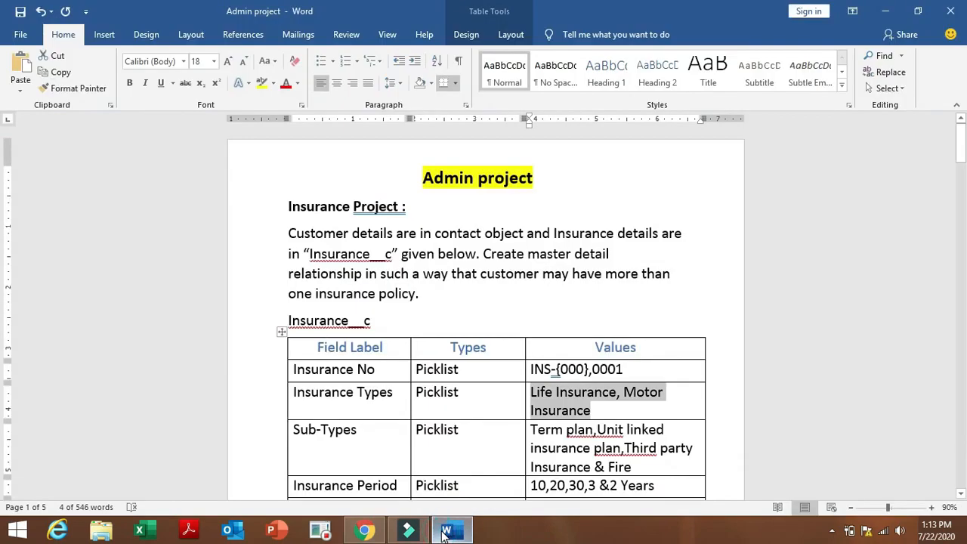
Check the Sub-Types requirement, then start another Picklist field in Salesforce.
click(290, 429)
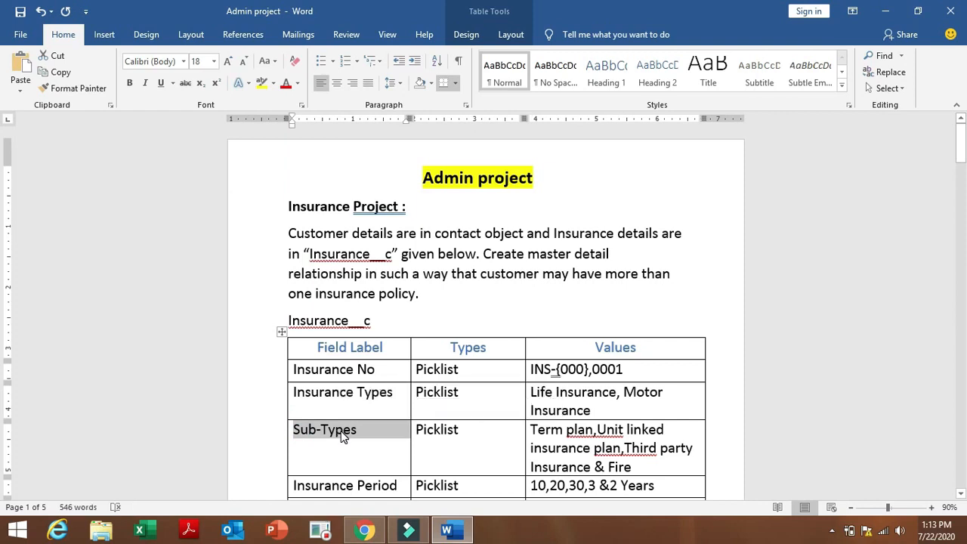
click(365, 529)
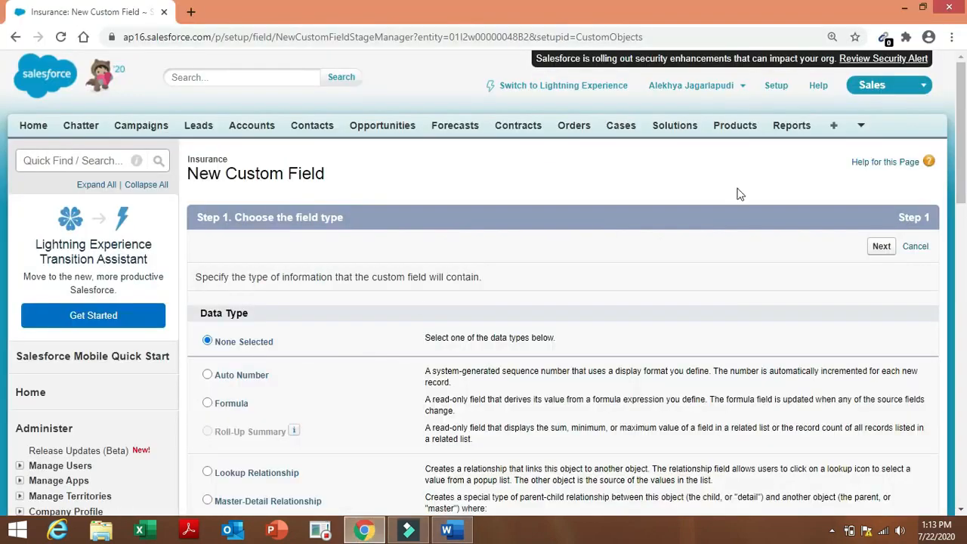
drag(963, 162, 965, 317)
click(204, 352)
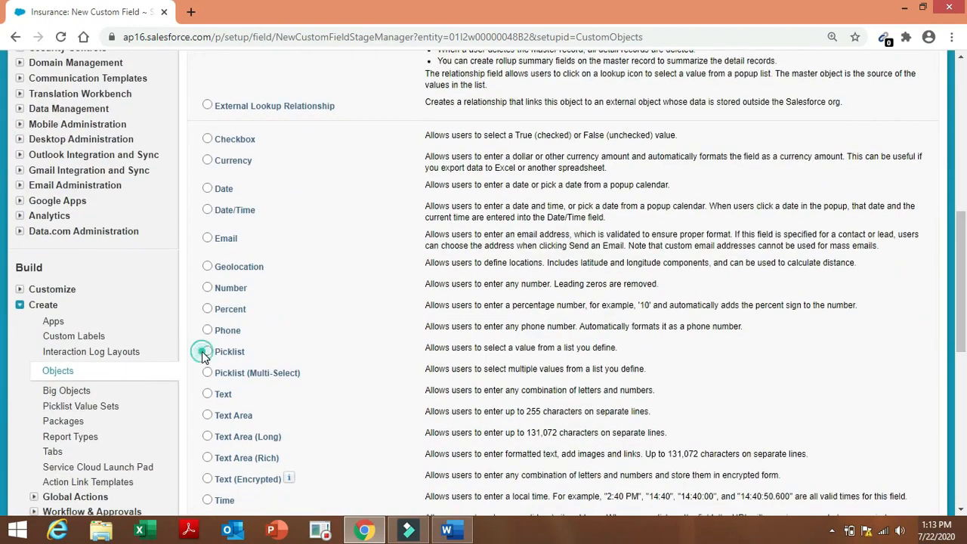
drag(963, 295, 965, 363)
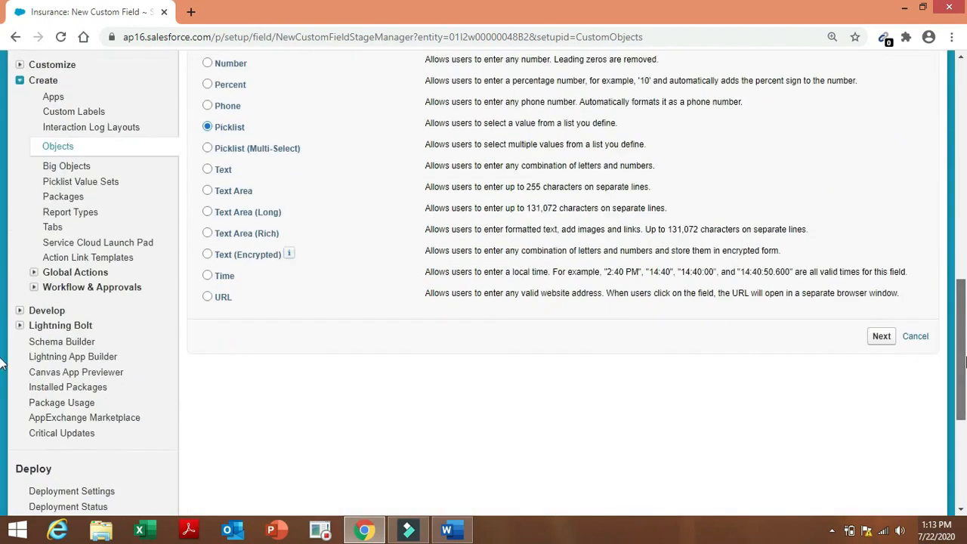
click(886, 340)
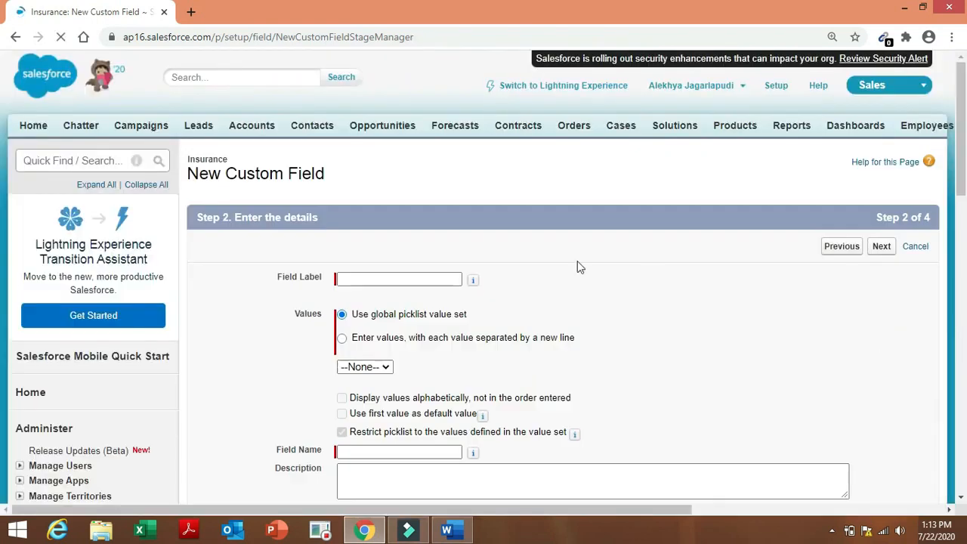
Label the field 'Sub-Types' (name Sub_Types) and choose to enter values manually.
click(432, 277)
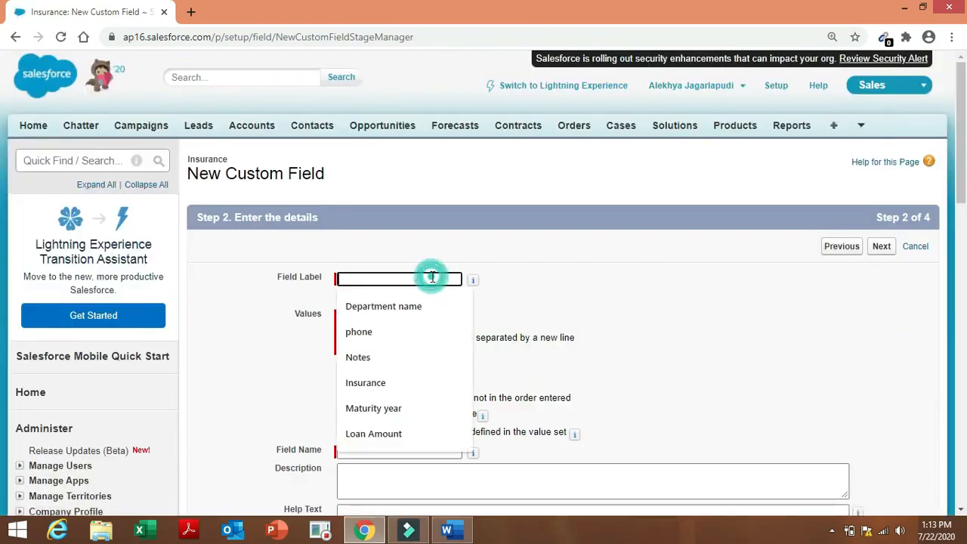
text(Sub-Types)
click(595, 301)
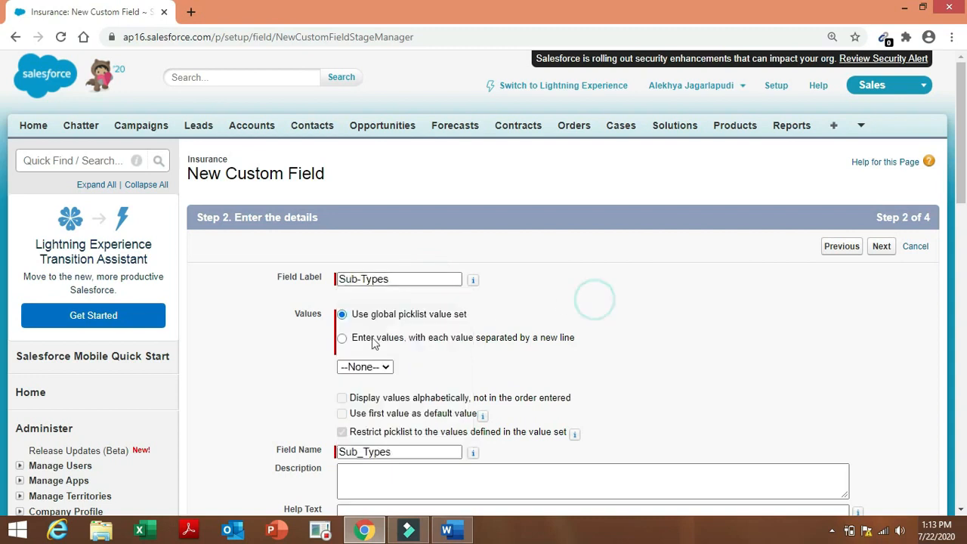
click(344, 340)
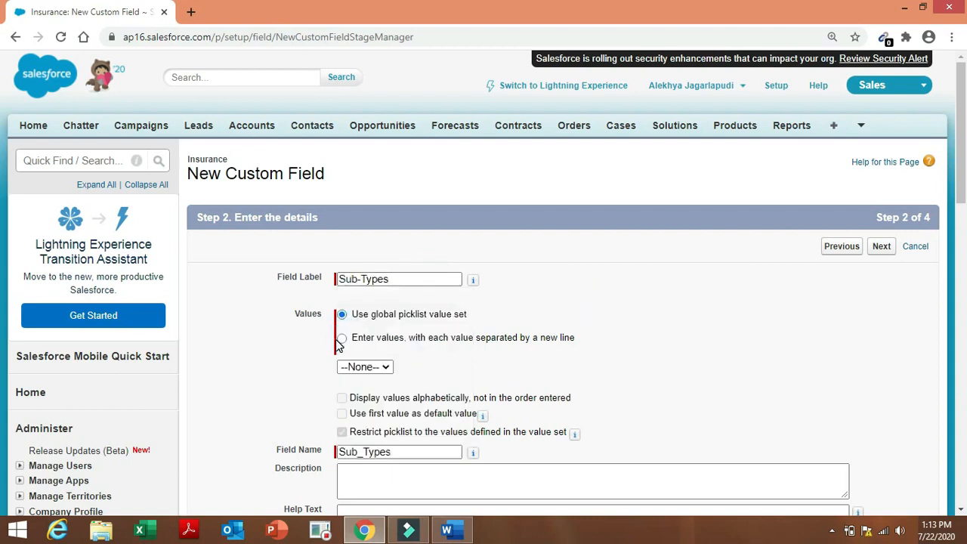
click(343, 338)
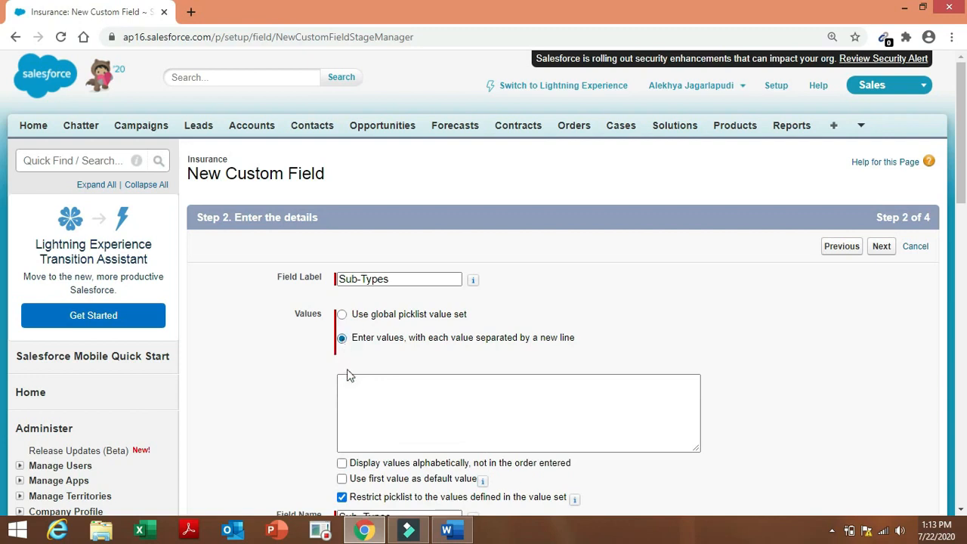
click(358, 389)
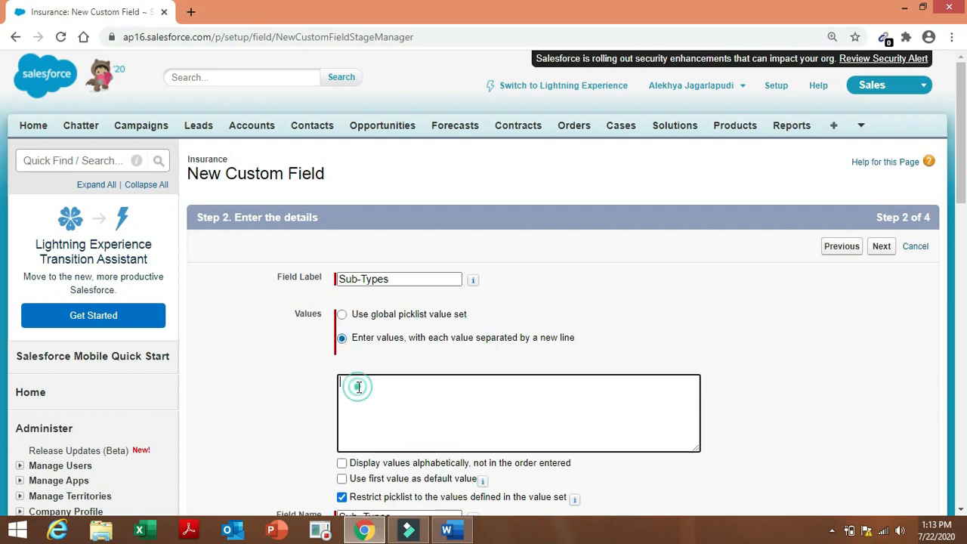
Copy the Sub-Types values from the Word spec and paste them into the values box.
click(454, 532)
click(556, 462)
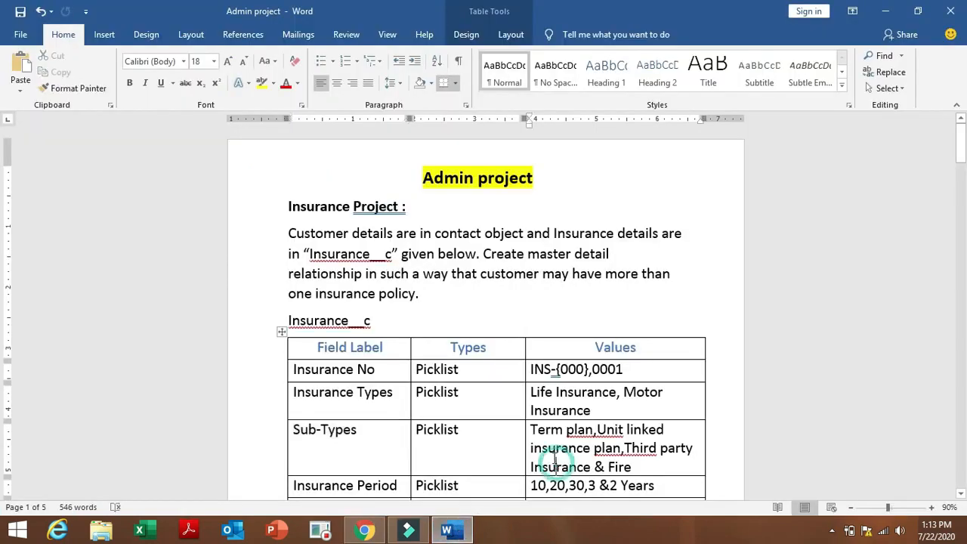
drag(531, 430, 640, 466)
key(ctrl+c)
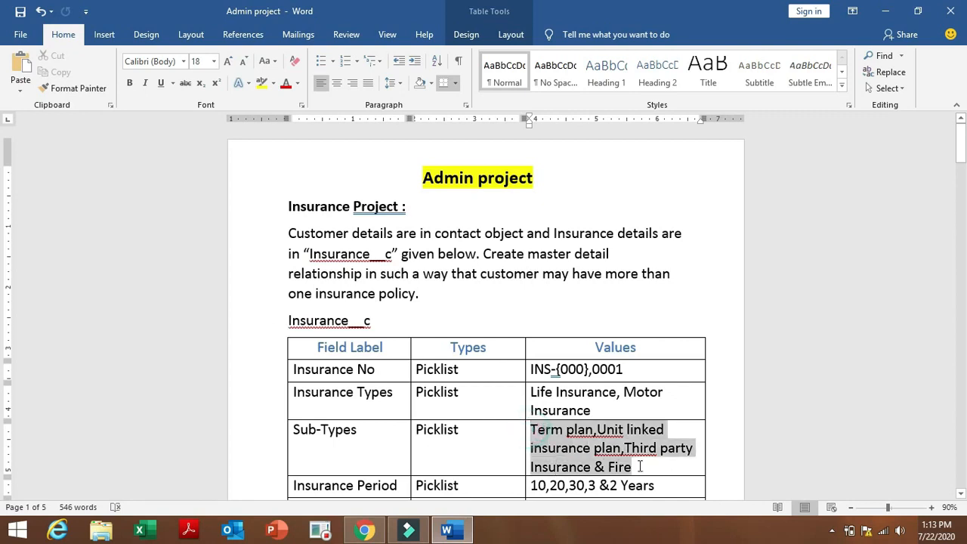
click(360, 531)
click(371, 398)
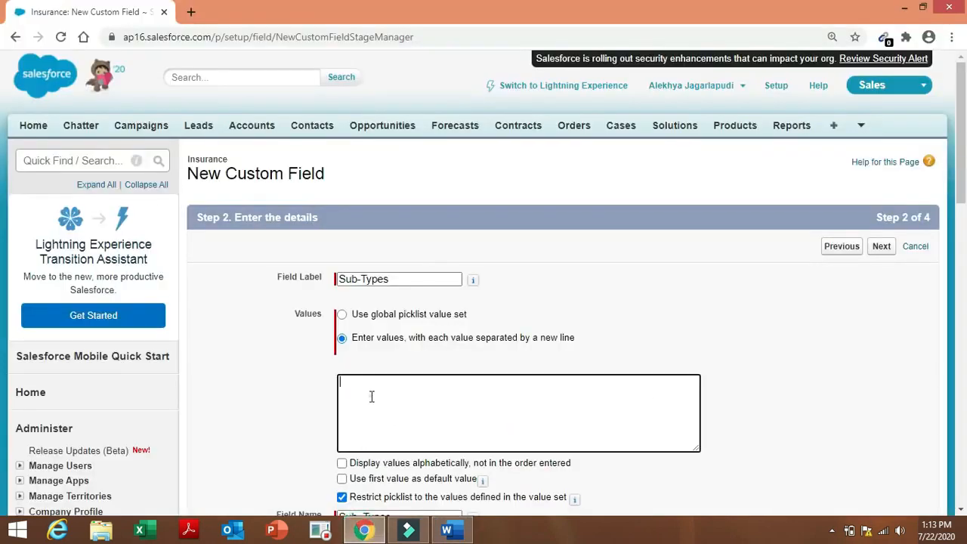
key(ctrl+v)
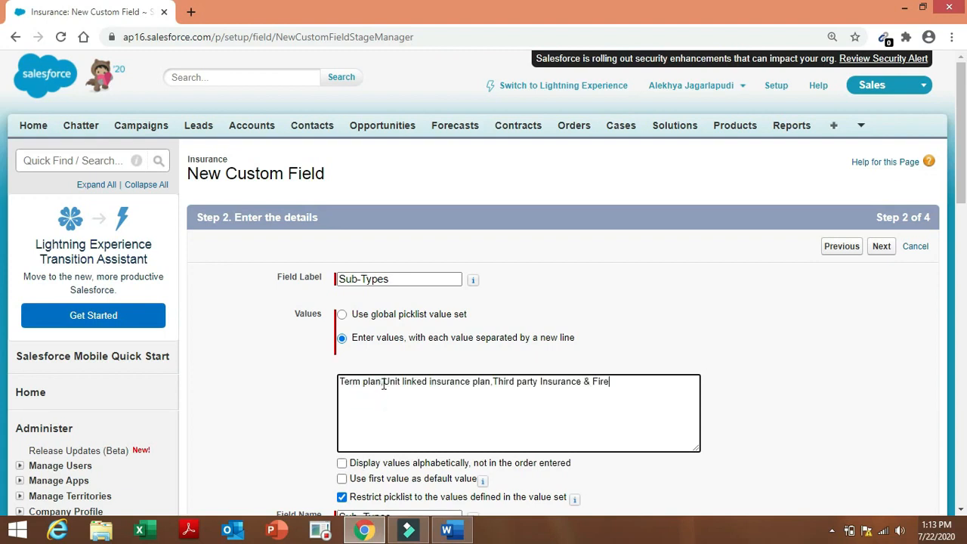
Put Term plan, Unit linked insurance plan, Third party Insurance and Fire each on its own line.
click(383, 384)
key(Return)
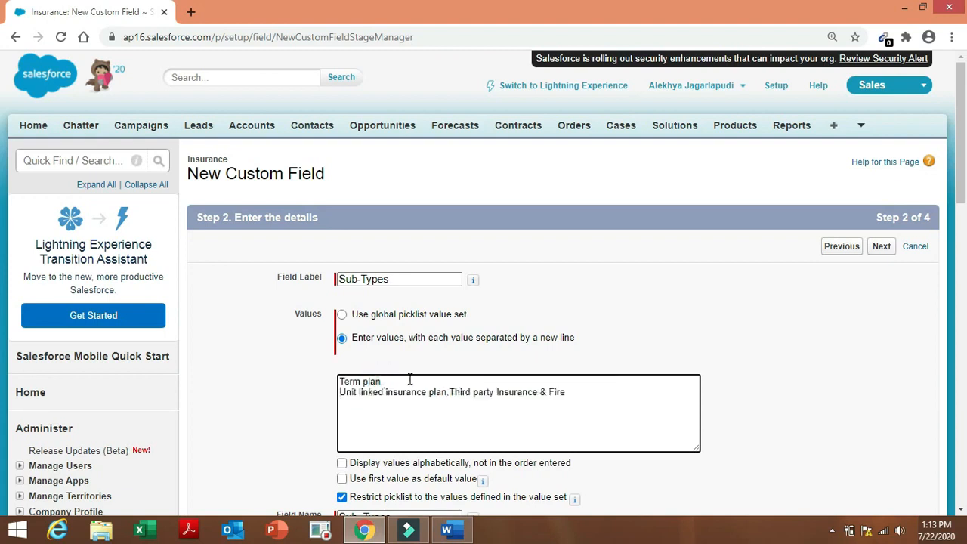
click(450, 392)
key(Return)
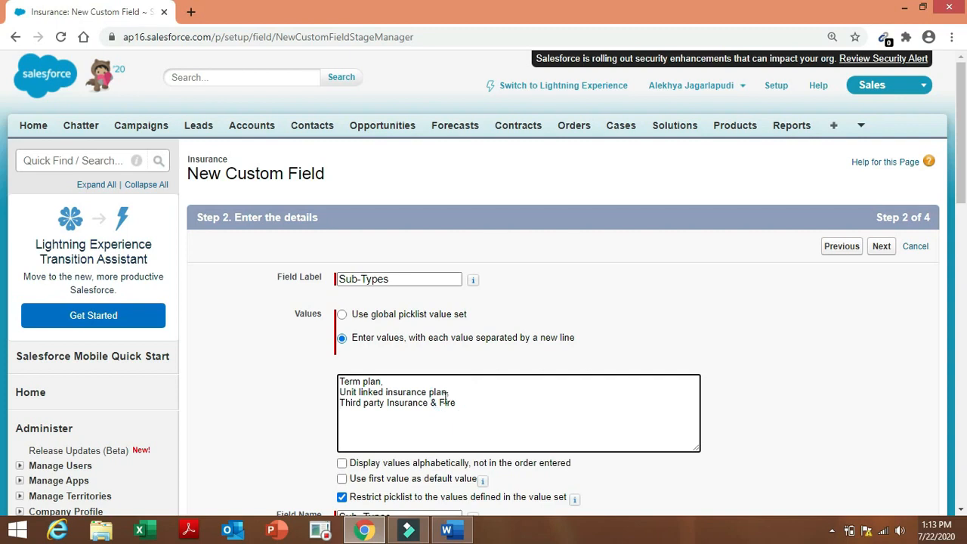
click(432, 404)
key(Return)
click(389, 383)
key(BackSpace)
click(452, 392)
click(348, 414)
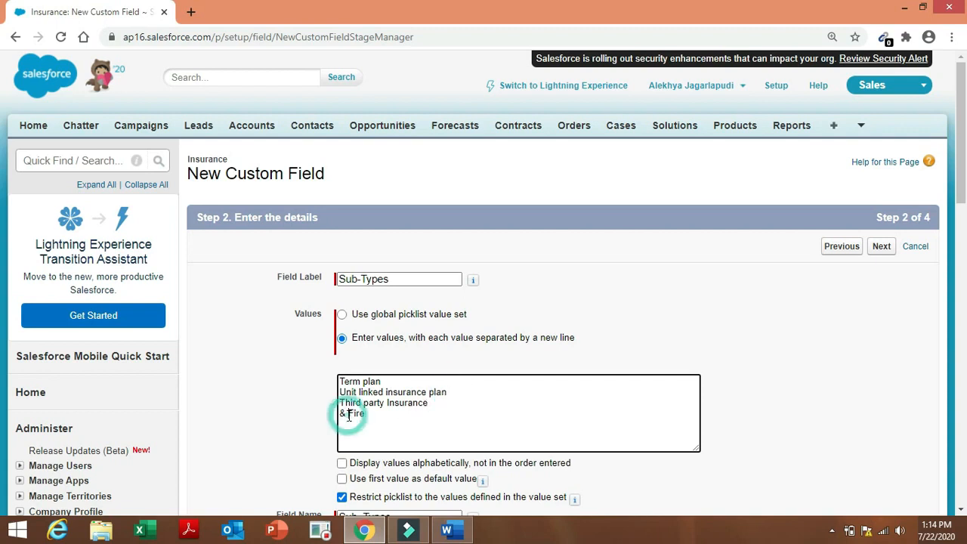
key(BackSpace)
key(BackSpace)
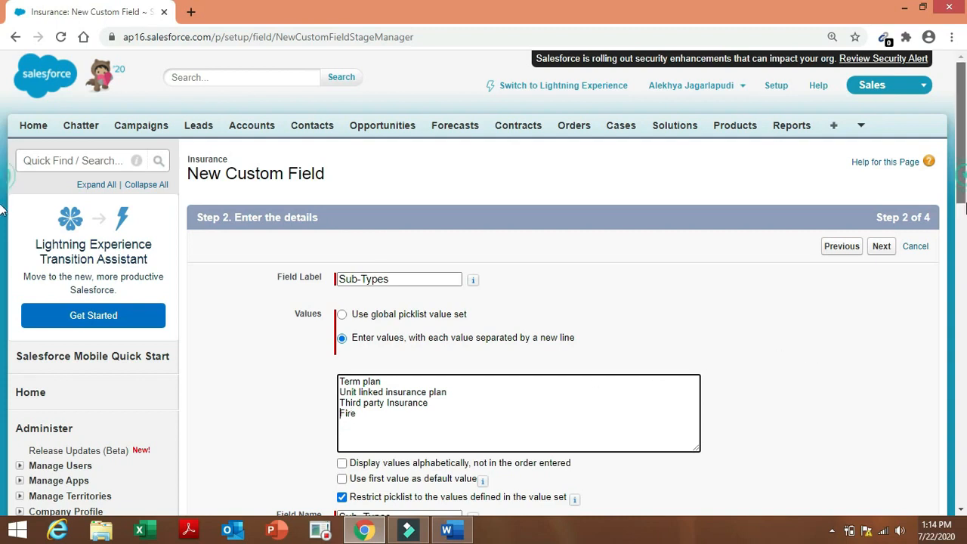
Accept default field-level security and page layout, then Save & New.
scroll(3, 181, down, 2)
scroll(3, 231, down, 1)
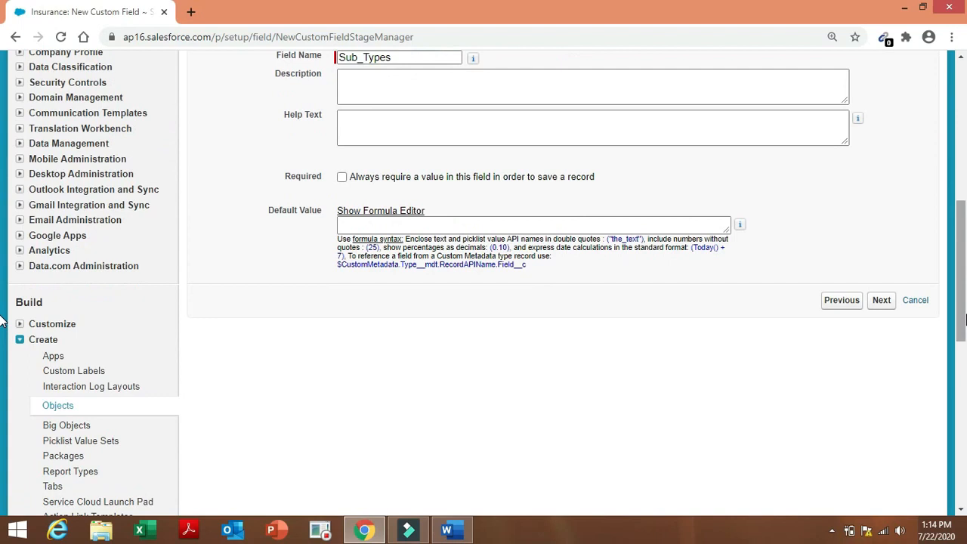
click(881, 300)
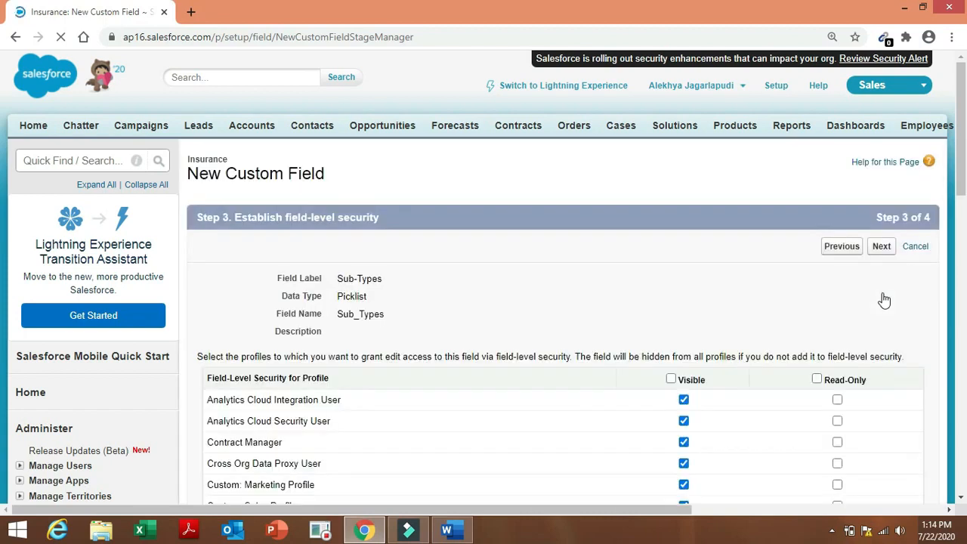
click(881, 250)
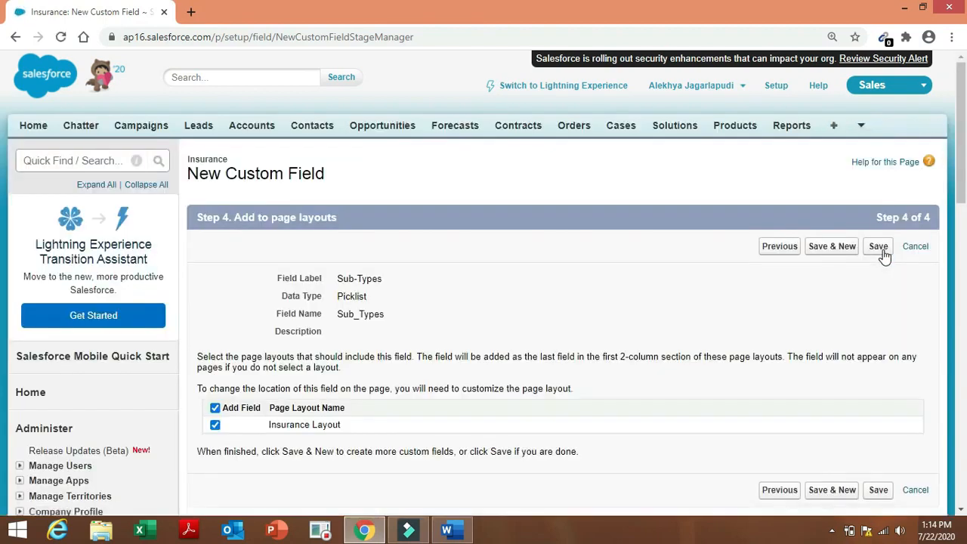
click(836, 251)
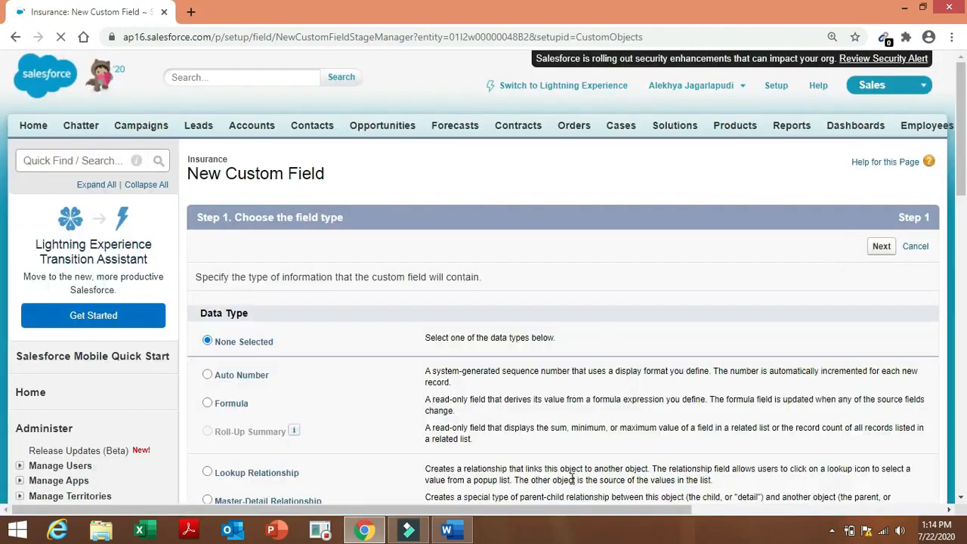
Select the Insurance Period field label in the Word requirements document.
click(466, 533)
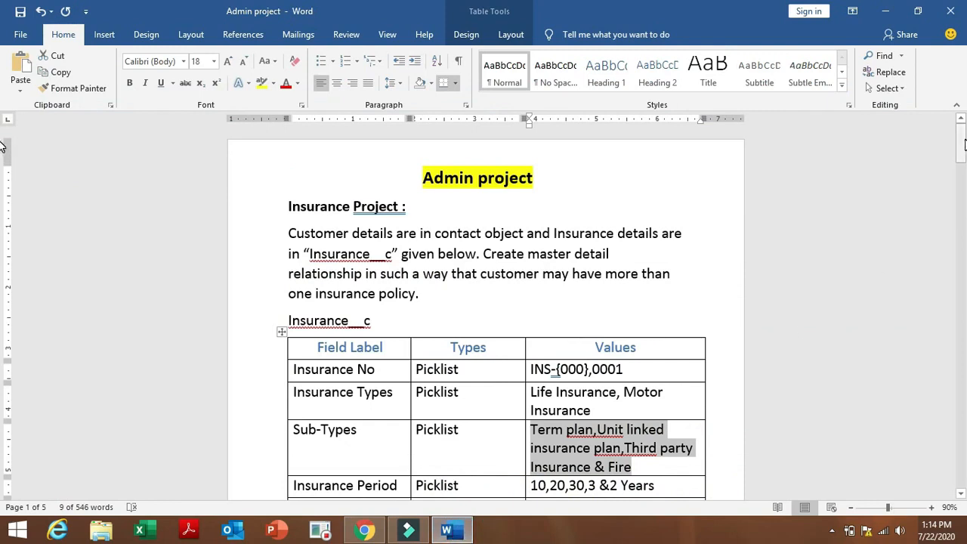
drag(963, 148, 963, 179)
click(445, 239)
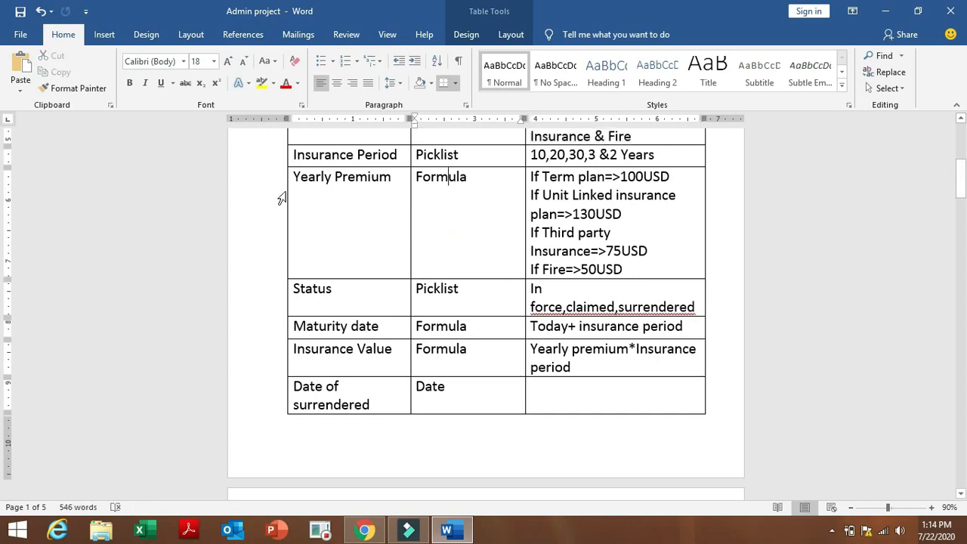
drag(287, 156, 393, 159)
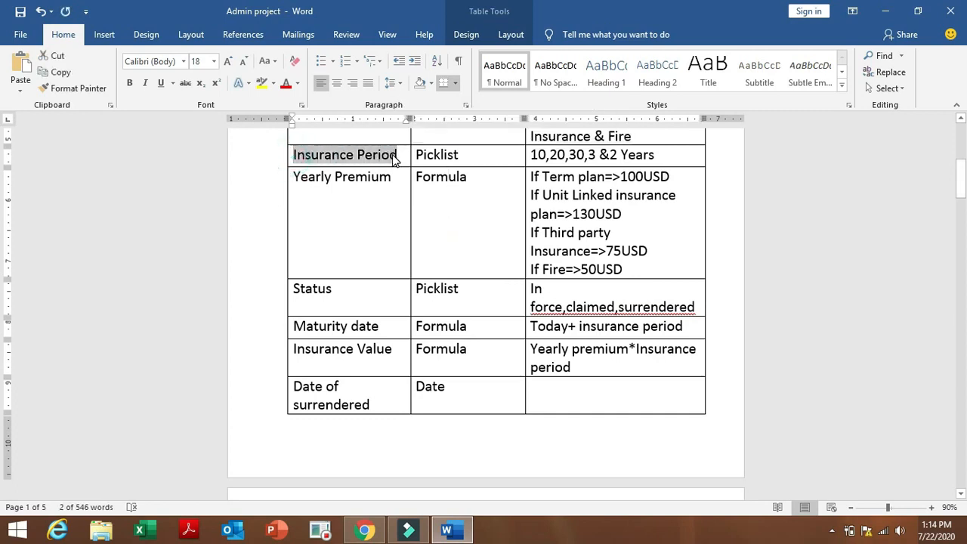
Choose Picklist as the new Insurance field's data type and go on to its details.
click(363, 531)
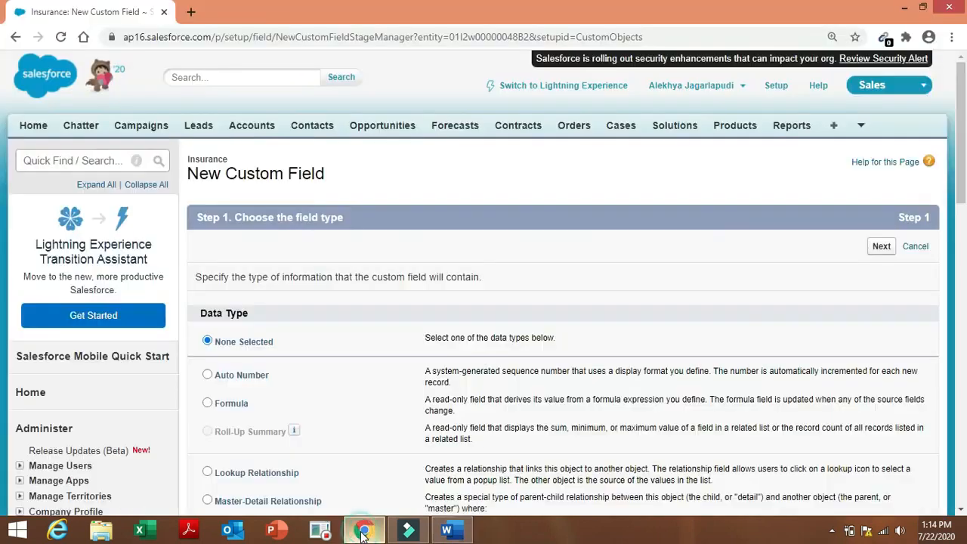
scroll(3, 181, down, 3)
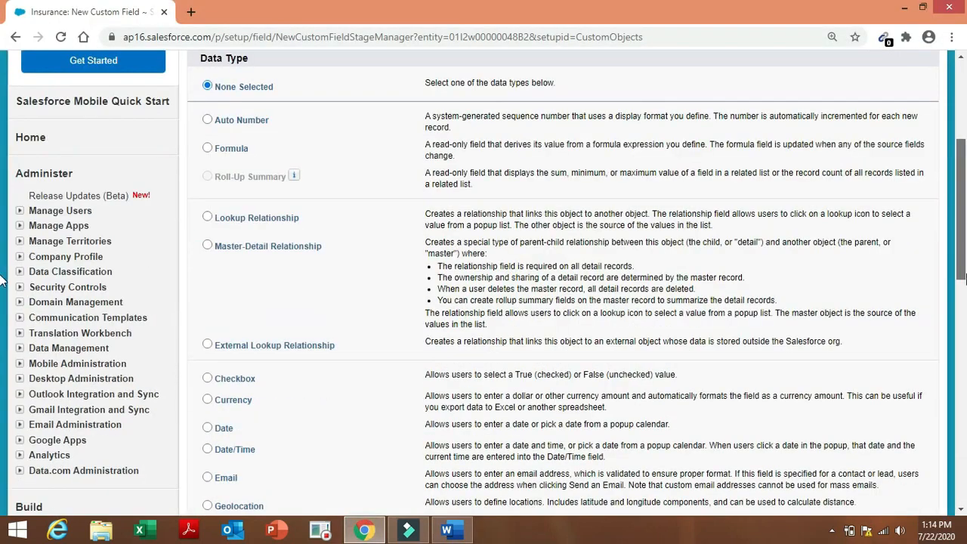
scroll(3, 280, down, 3)
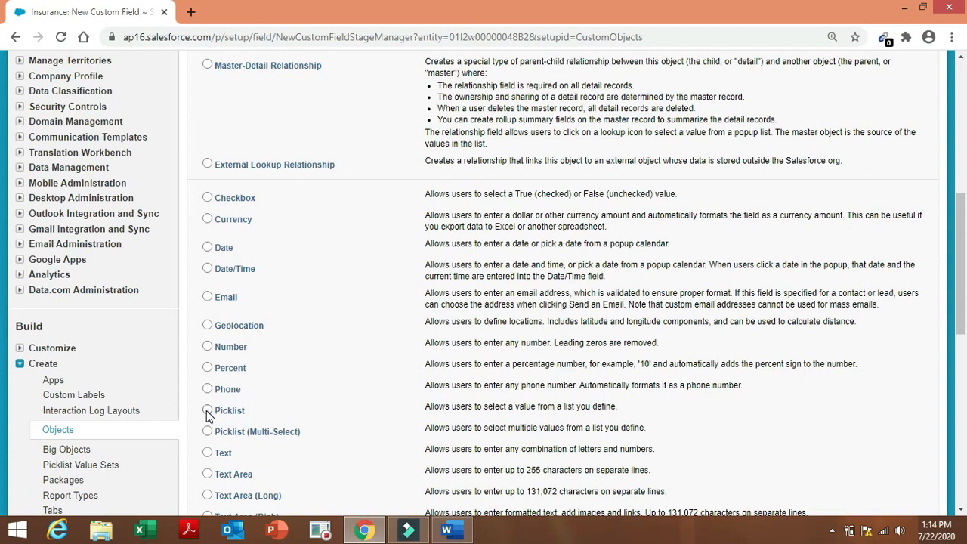
click(207, 411)
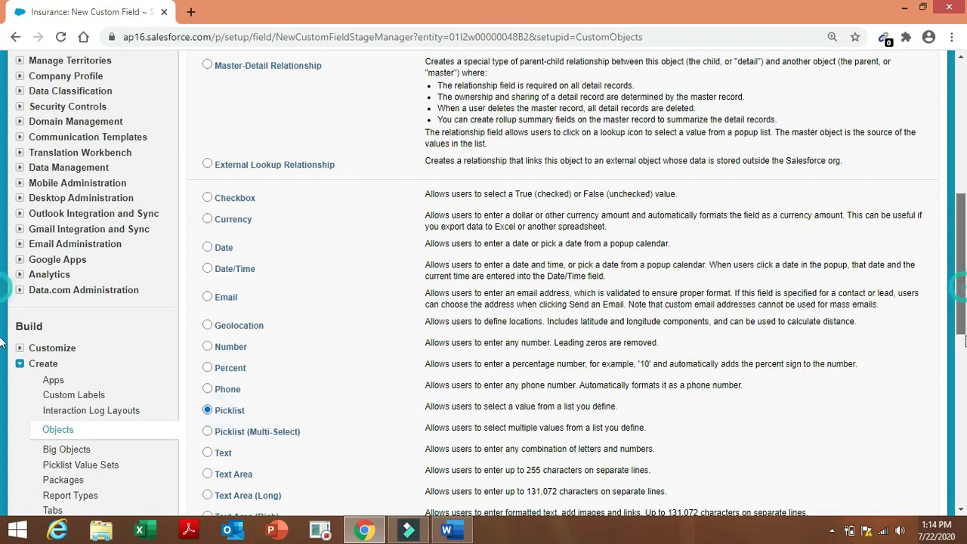
scroll(965, 342, down, 3)
click(881, 447)
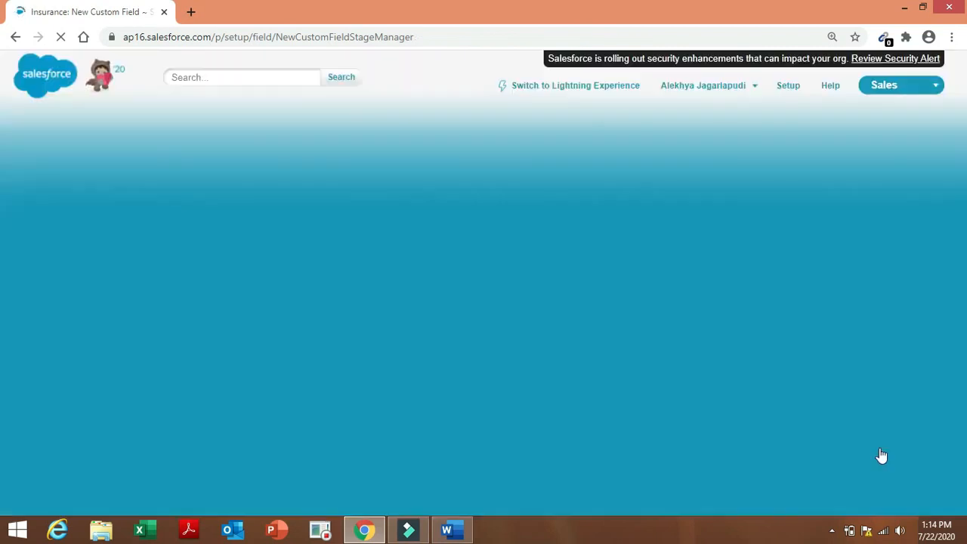
Label the field 'Insurance Period' and choose to enter the picklist values manually.
click(444, 281)
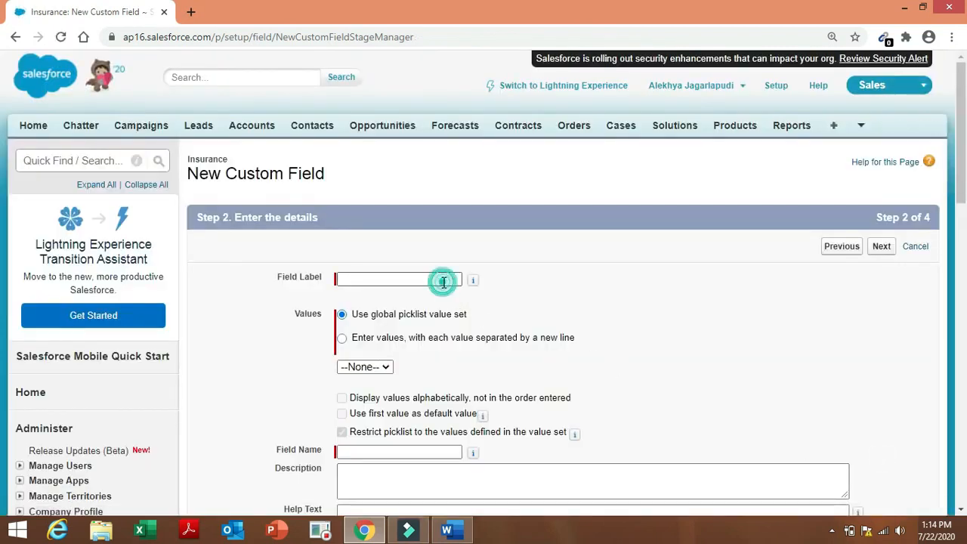
click(443, 281)
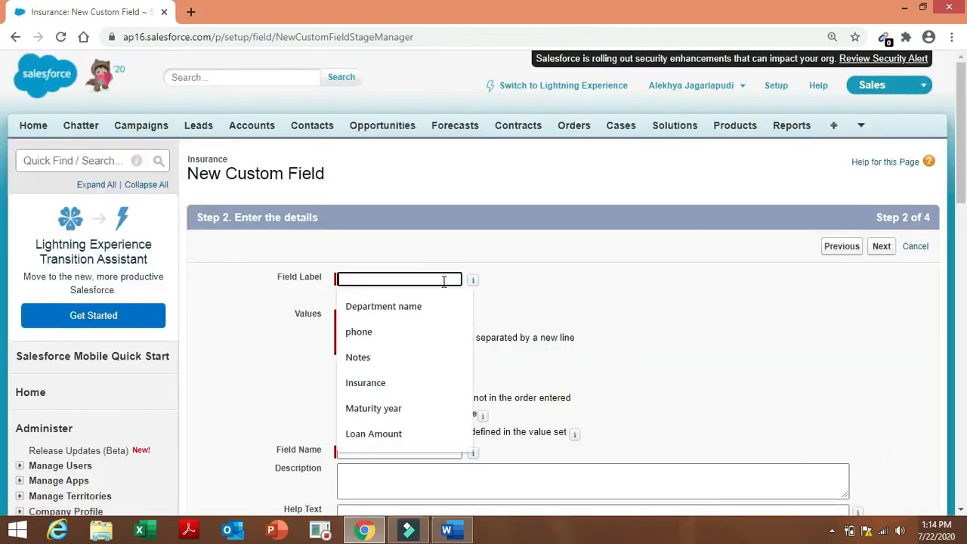
text(Insurance Period)
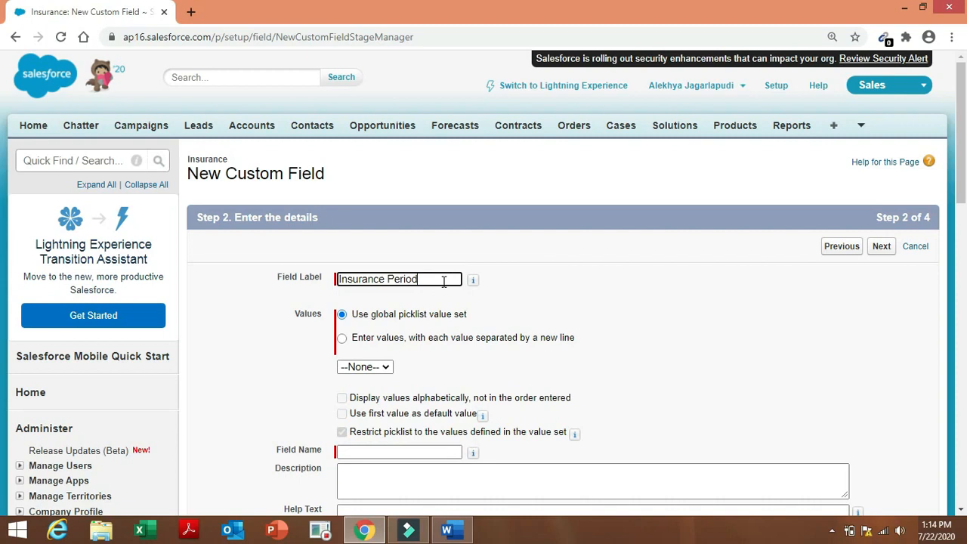
click(343, 339)
click(371, 421)
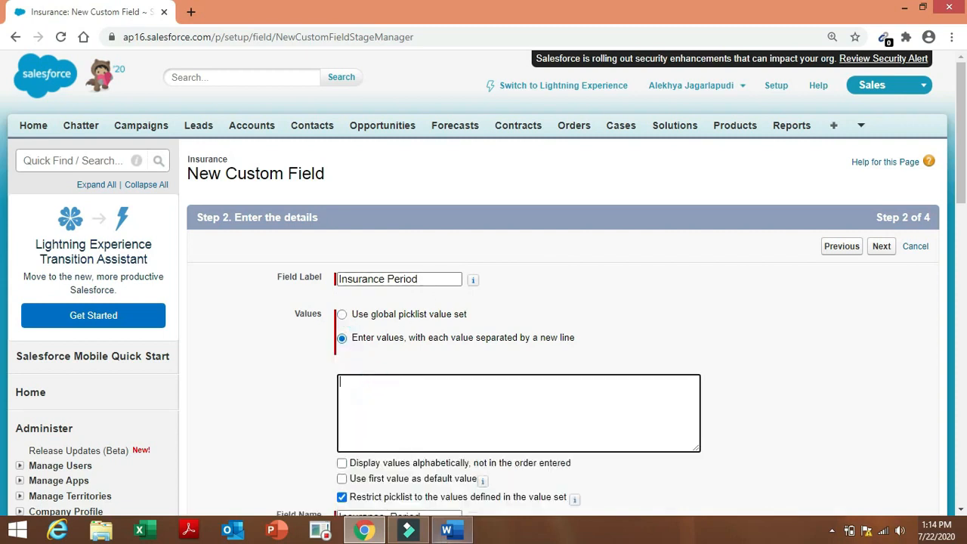
Paste the Insurance Period values from the Word table into the Values box.
click(448, 529)
click(542, 454)
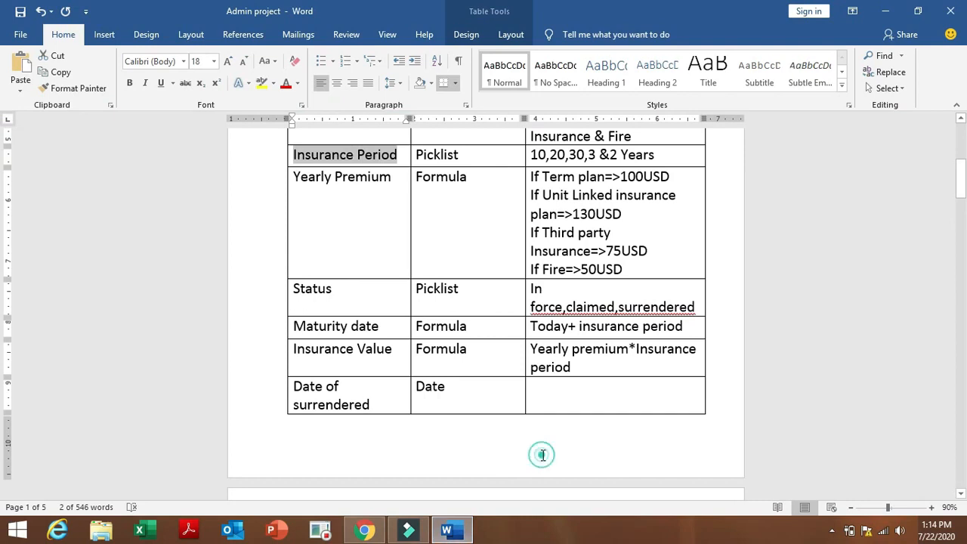
click(532, 154)
drag(533, 155, 654, 156)
key(ctrl+c)
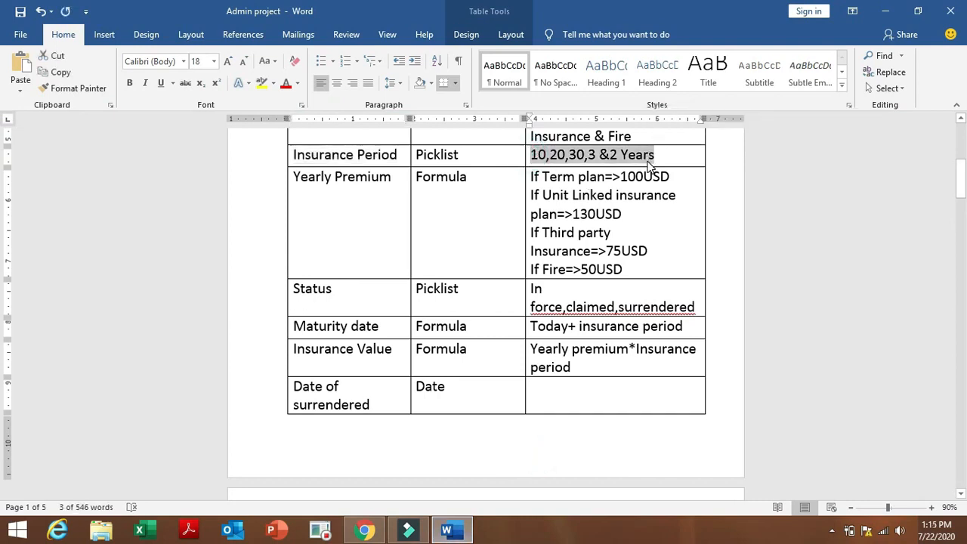
click(364, 530)
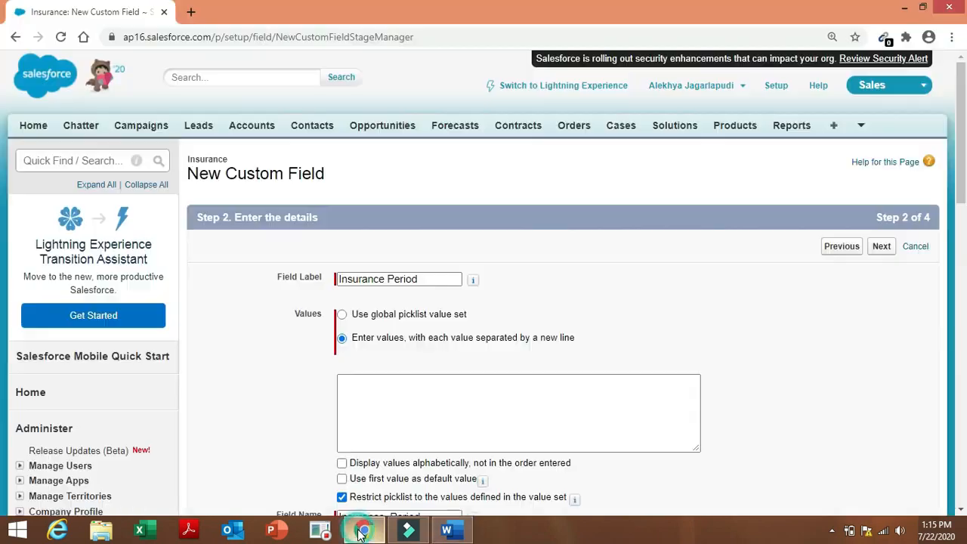
click(390, 392)
key(ctrl+v)
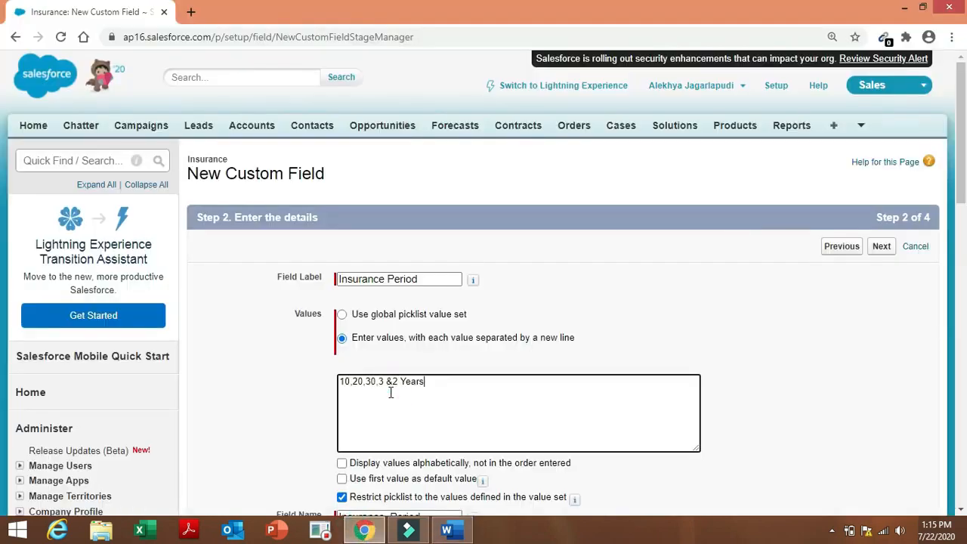
Break the pasted values so 10, 20, 30, 3 and 2 each sit on separate lines.
click(353, 383)
key(Return)
click(353, 391)
key(Return)
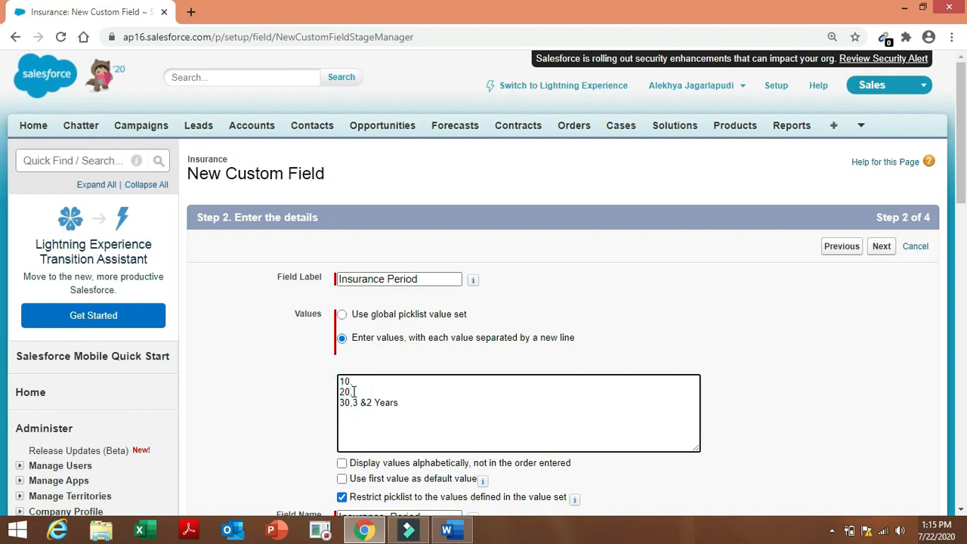
click(353, 403)
key(Return)
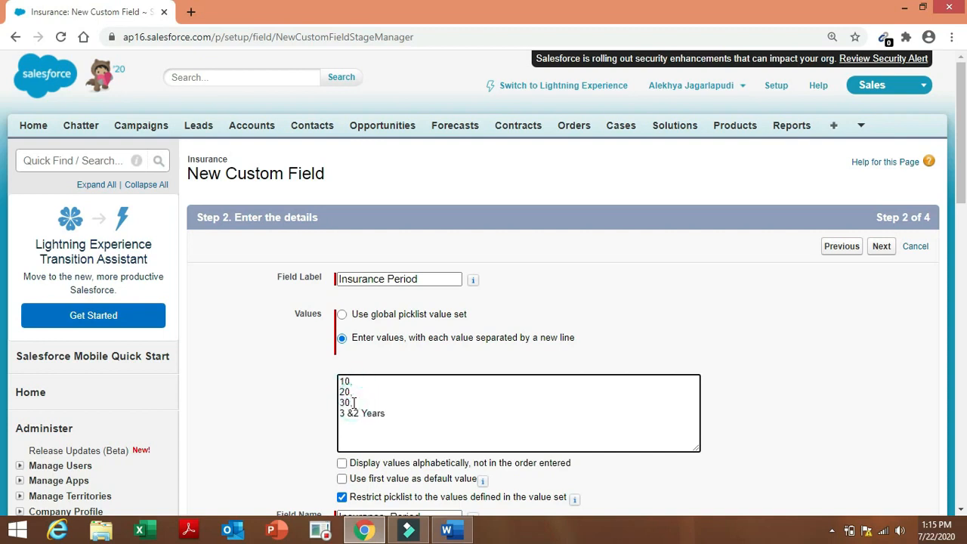
click(347, 413)
key(Return)
Delete the stray ampersand, the trailing 'Years' letters and the comma after 10.
click(345, 425)
key(BackSpace)
click(375, 426)
key(BackSpace)
key(BackSpace)
click(359, 407)
click(358, 385)
key(BackSpace)
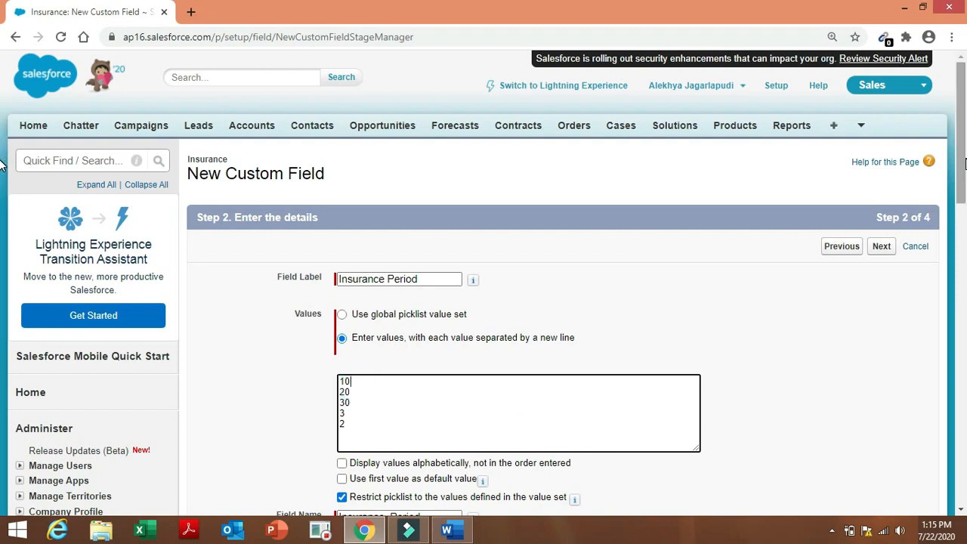
Accept the default field security and page layouts, then Save & New.
drag(964, 162, 966, 268)
click(877, 425)
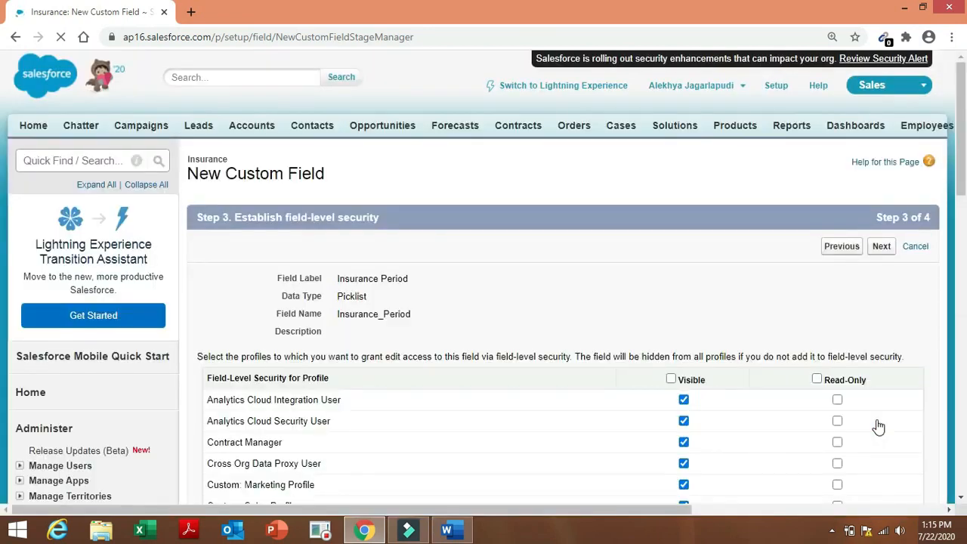
click(881, 248)
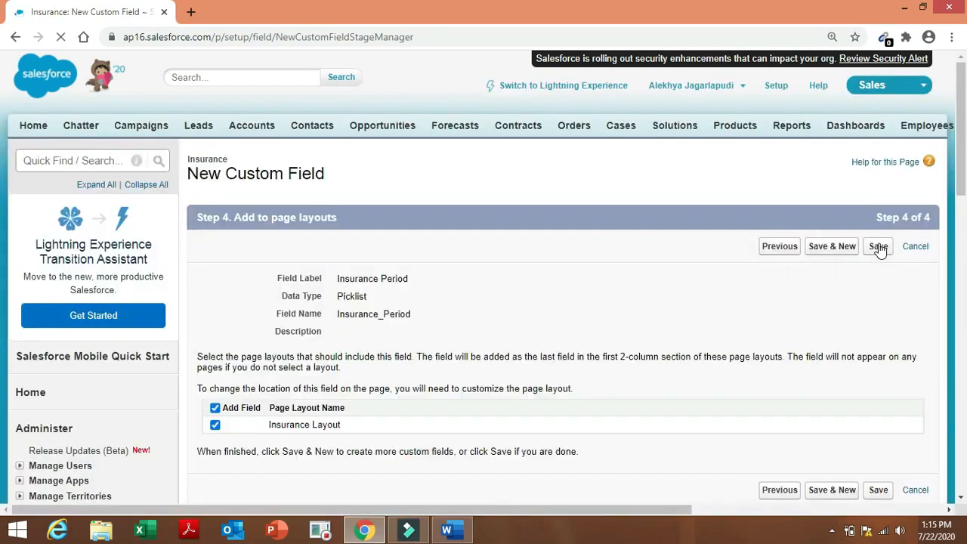
click(838, 250)
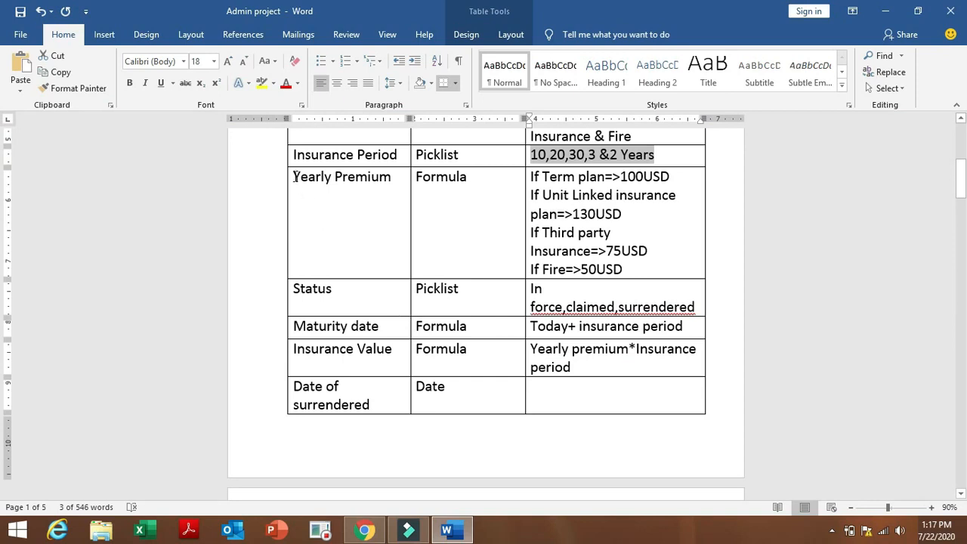
Select Yearly Premium in the Word spec and start it as a Formula field.
drag(294, 176, 399, 187)
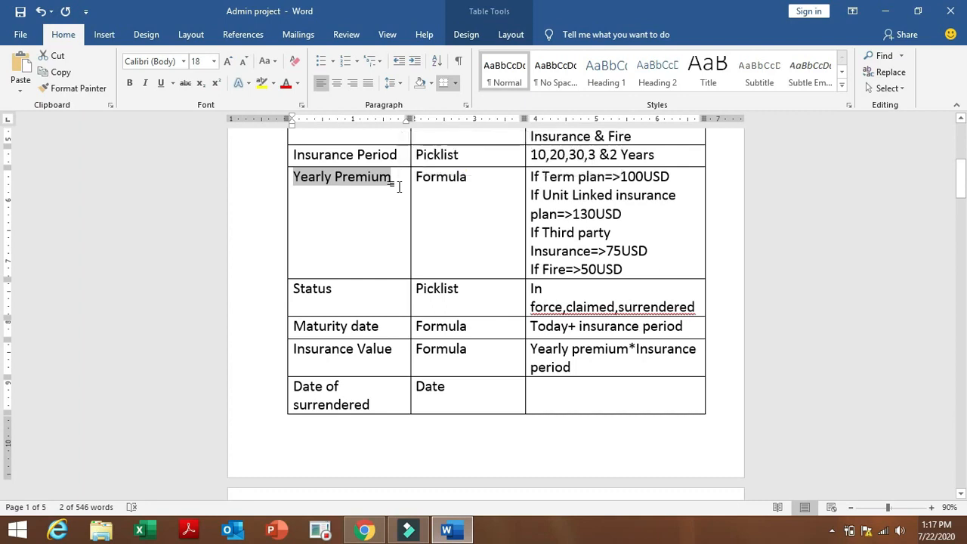
click(366, 532)
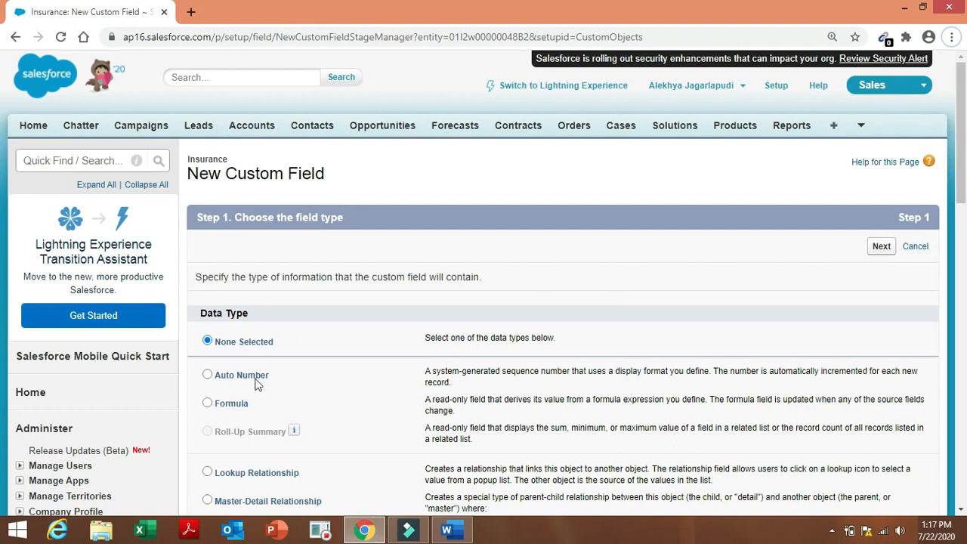
click(213, 404)
click(882, 247)
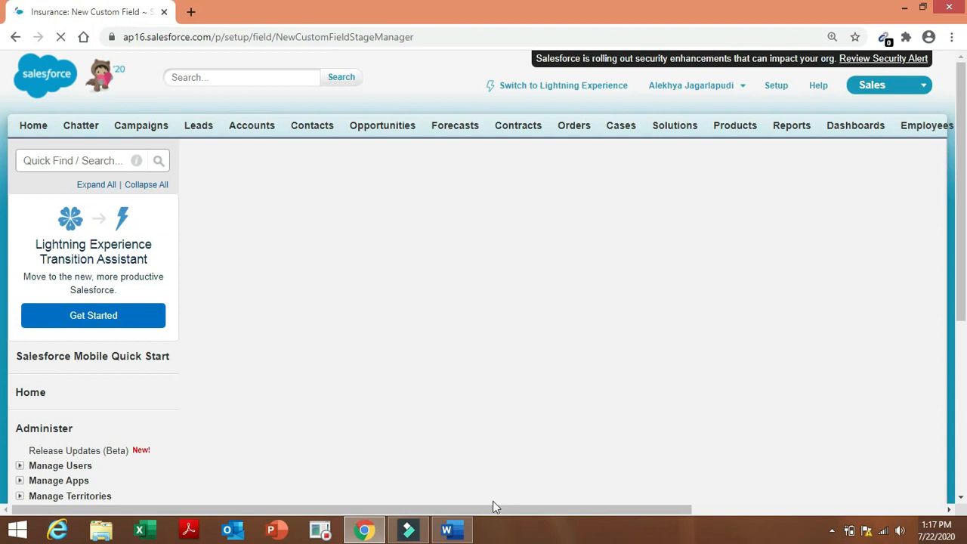
click(452, 530)
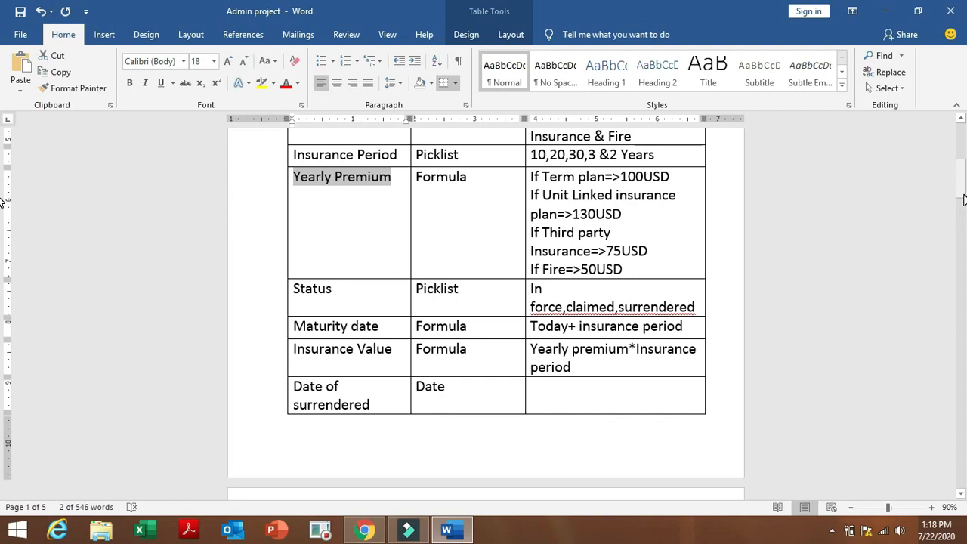
click(364, 529)
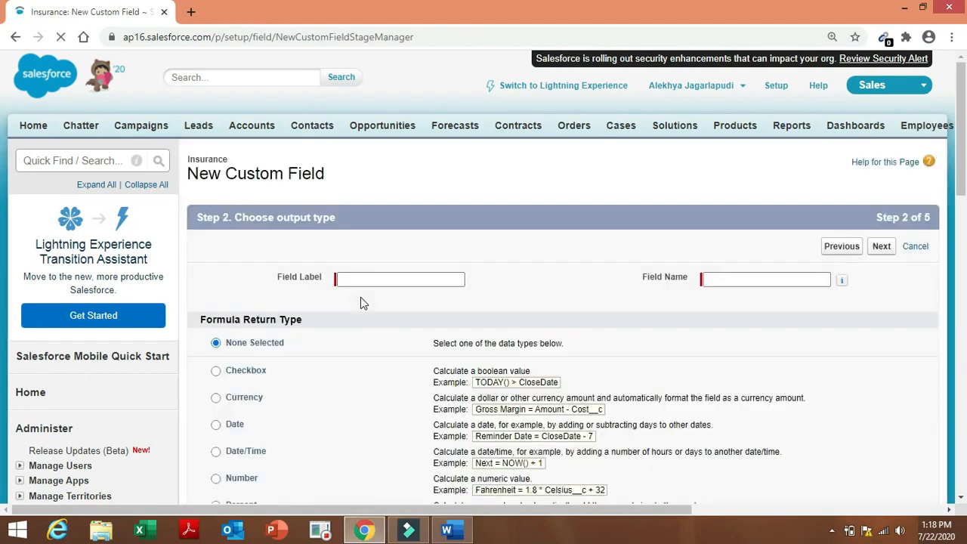
Label the formula 'Yearly Premium' (Yearly_Premium) with a Currency return type, 2 decimal places.
click(421, 279)
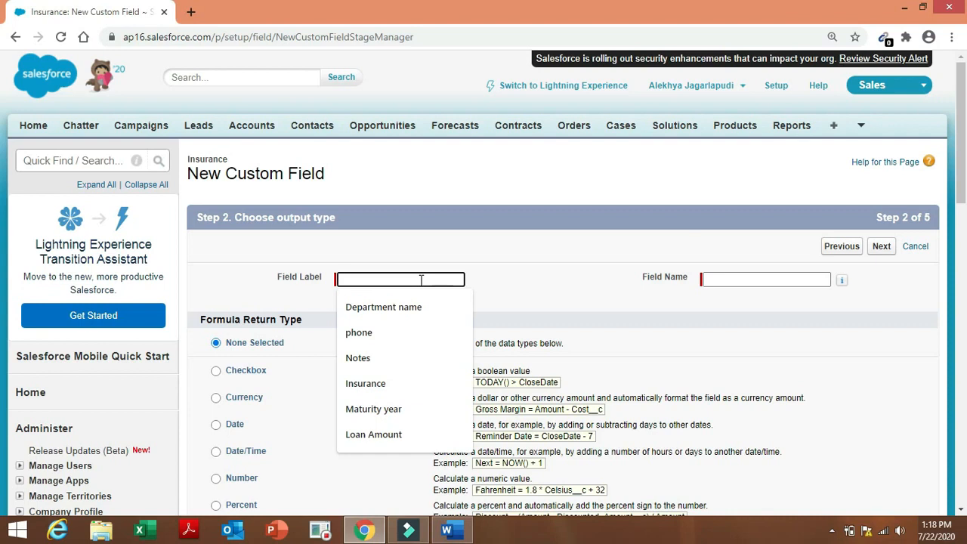
text(Yearly Premium)
click(568, 288)
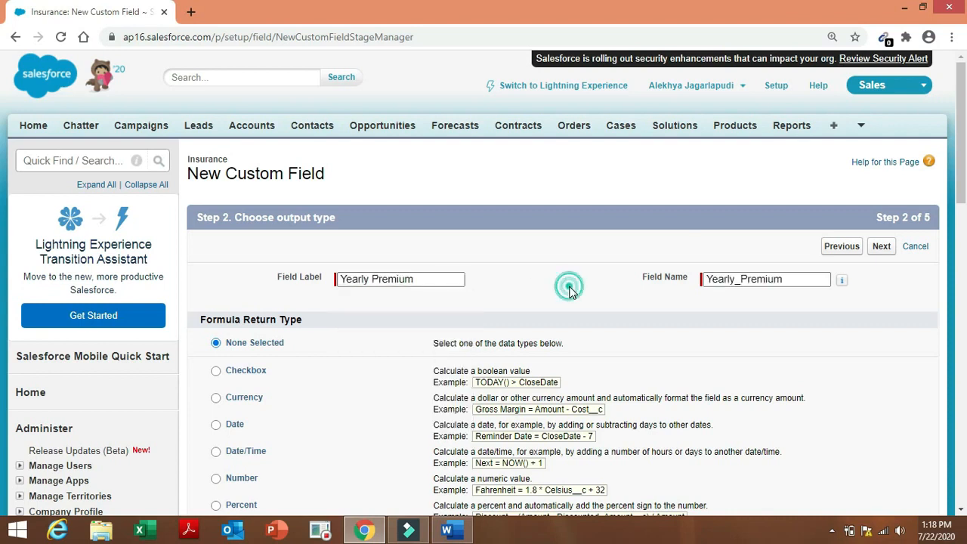
click(634, 293)
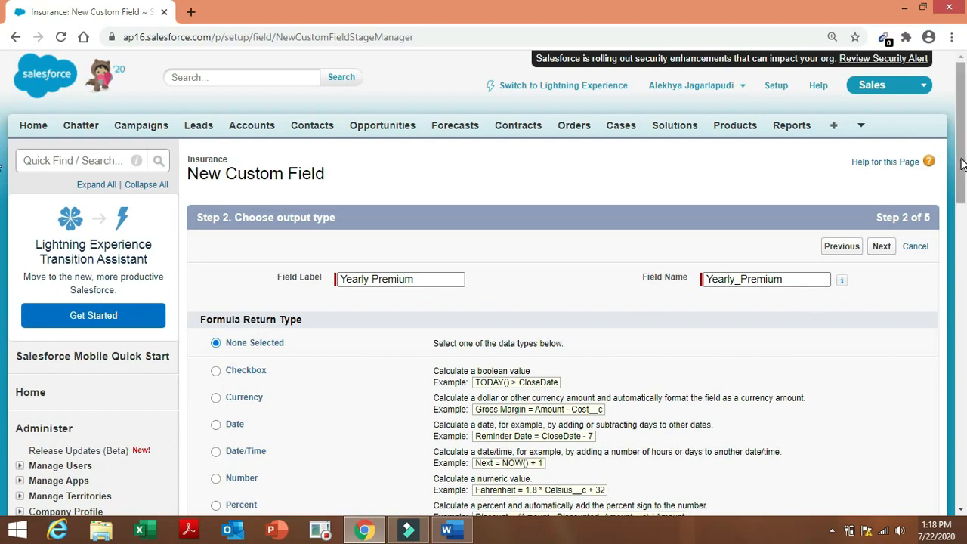
drag(961, 158, 962, 204)
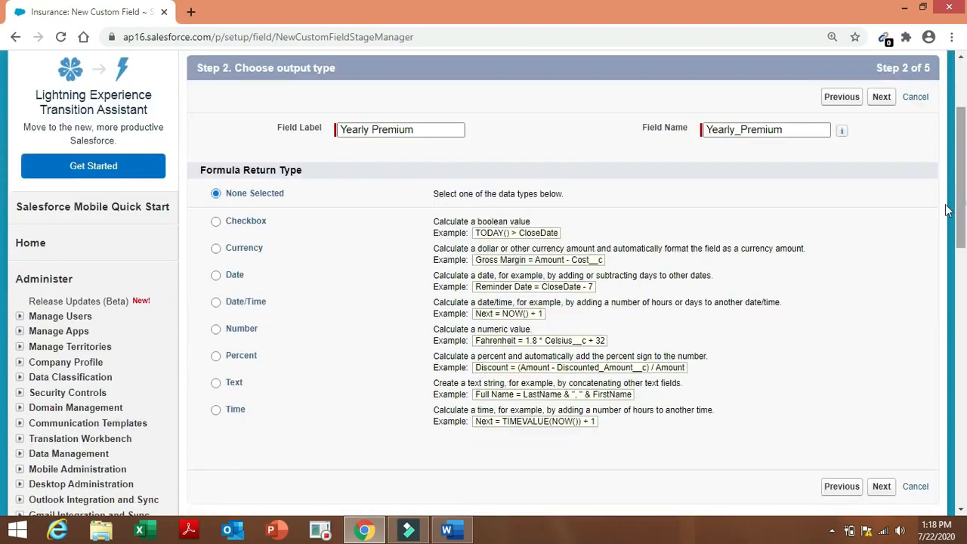
click(250, 253)
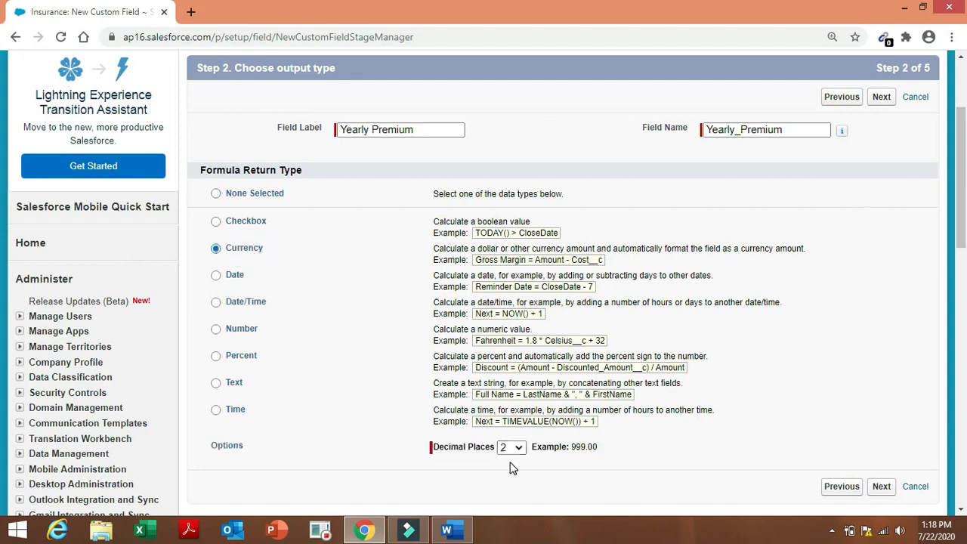
click(881, 486)
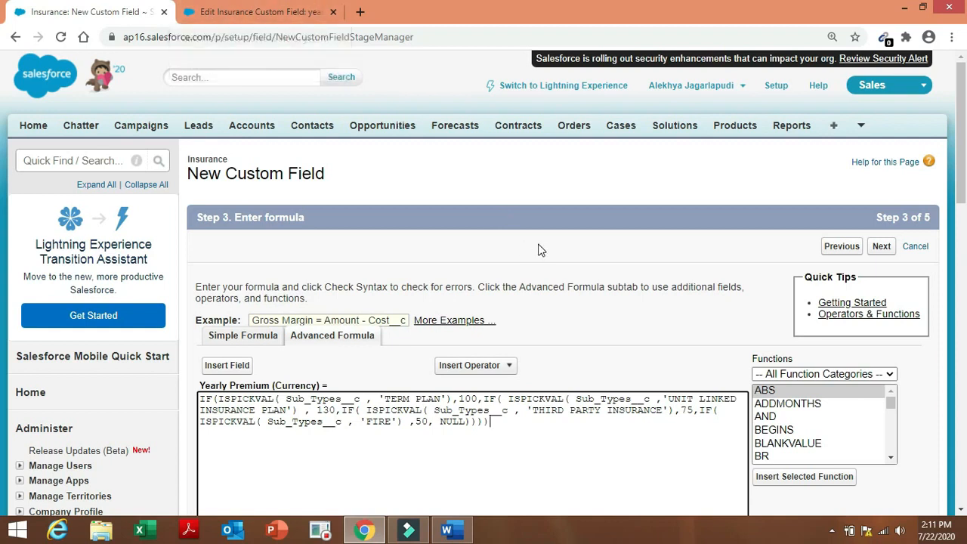
Syntax-check the nested IF/ISPICKVAL formula returning 100, 130, 75 or 50.
drag(962, 189, 963, 217)
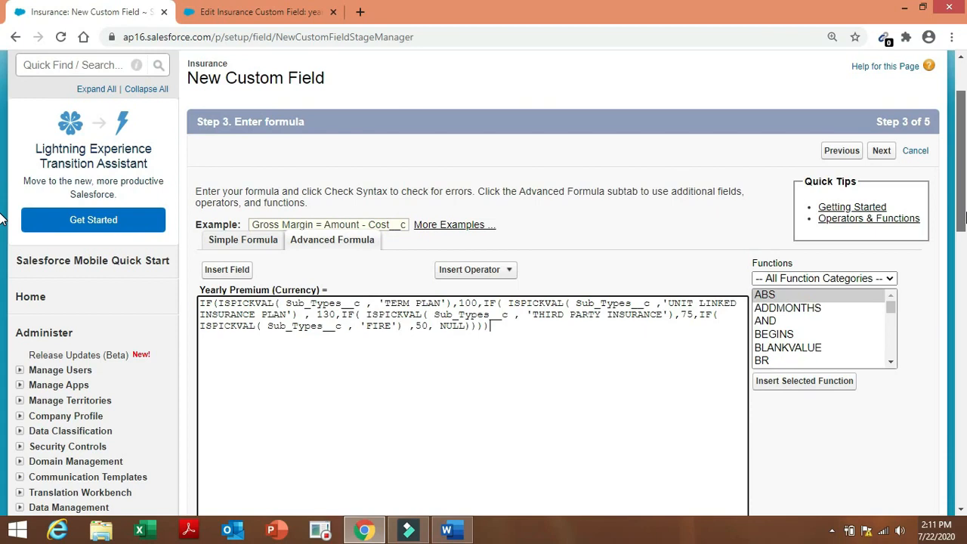
drag(962, 219, 962, 278)
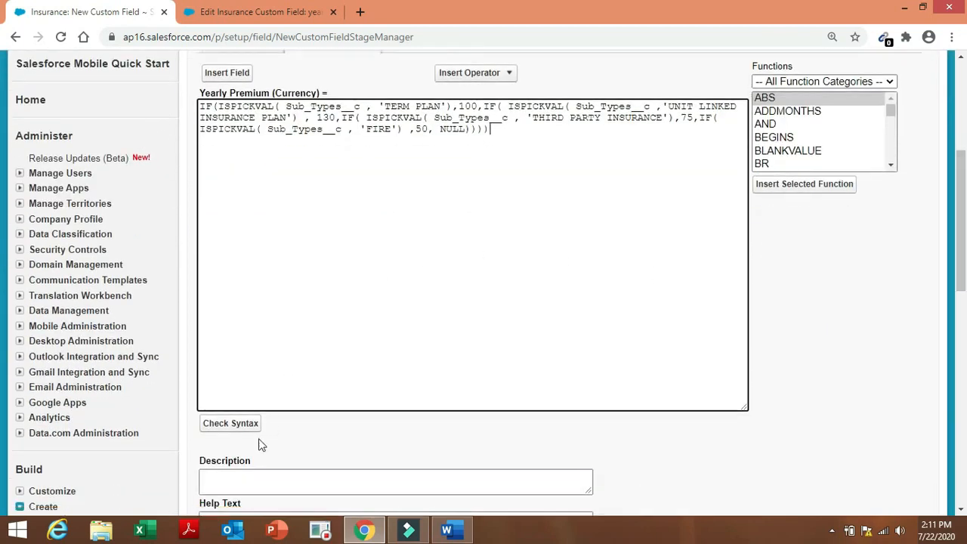
click(238, 424)
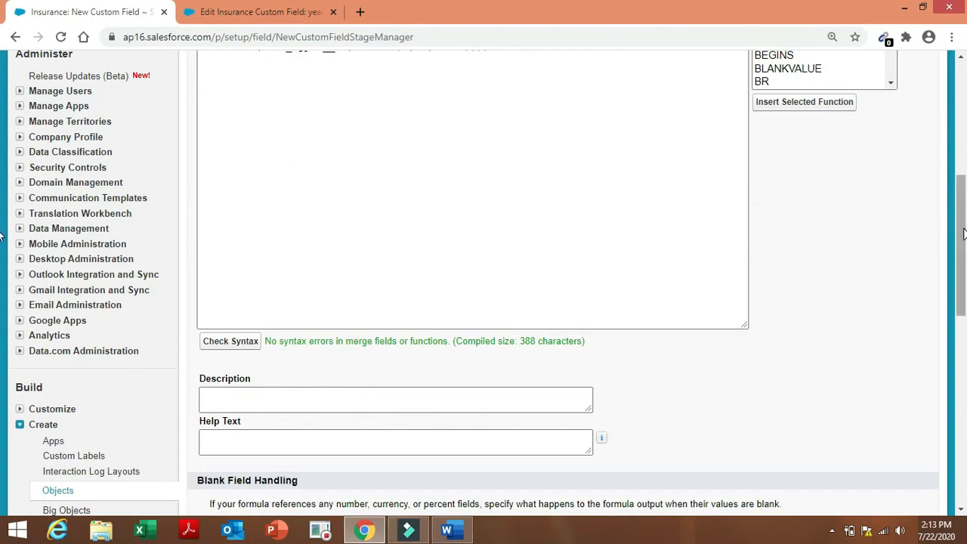
Save Yearly Premium with default security and layouts, starting another new field.
drag(965, 233, 966, 317)
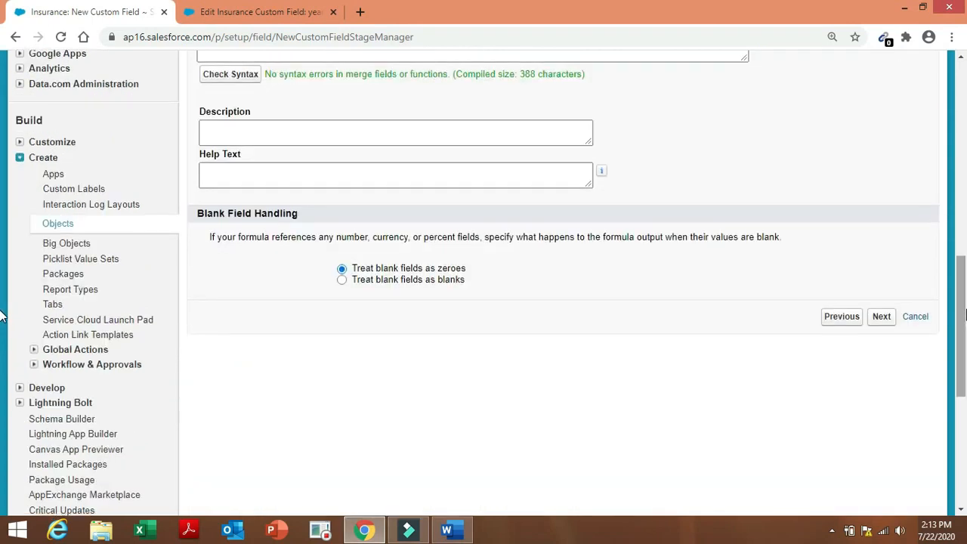
click(882, 317)
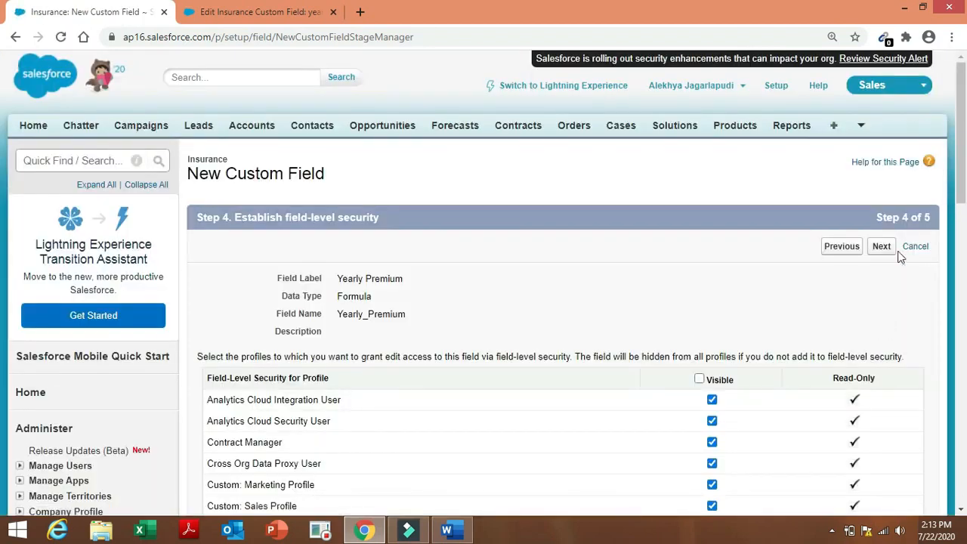
click(884, 255)
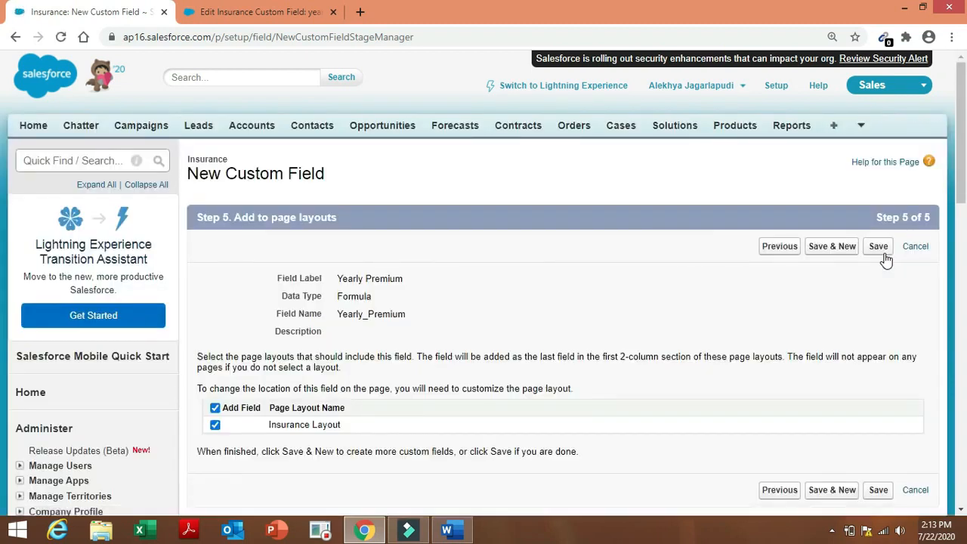
click(822, 254)
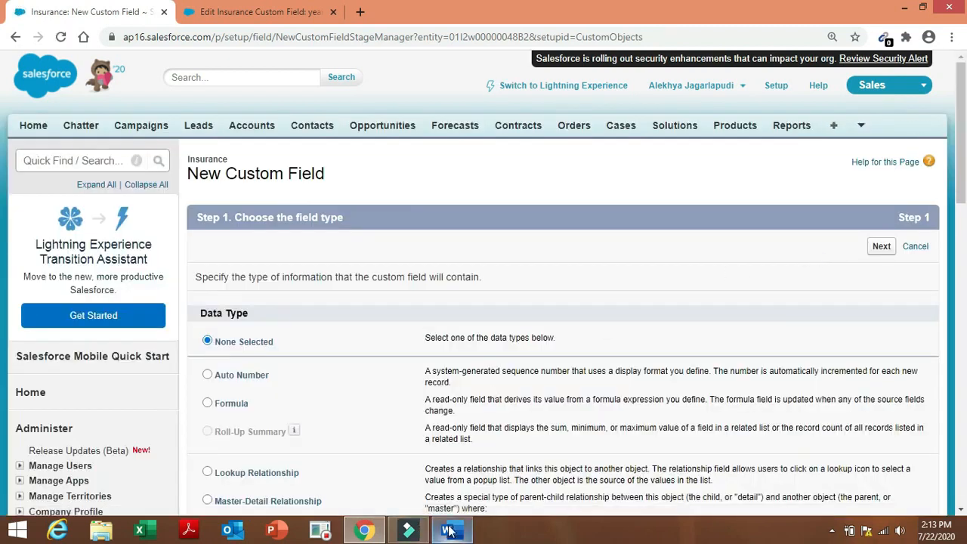
Select the Status field name in the Word specification table.
click(450, 531)
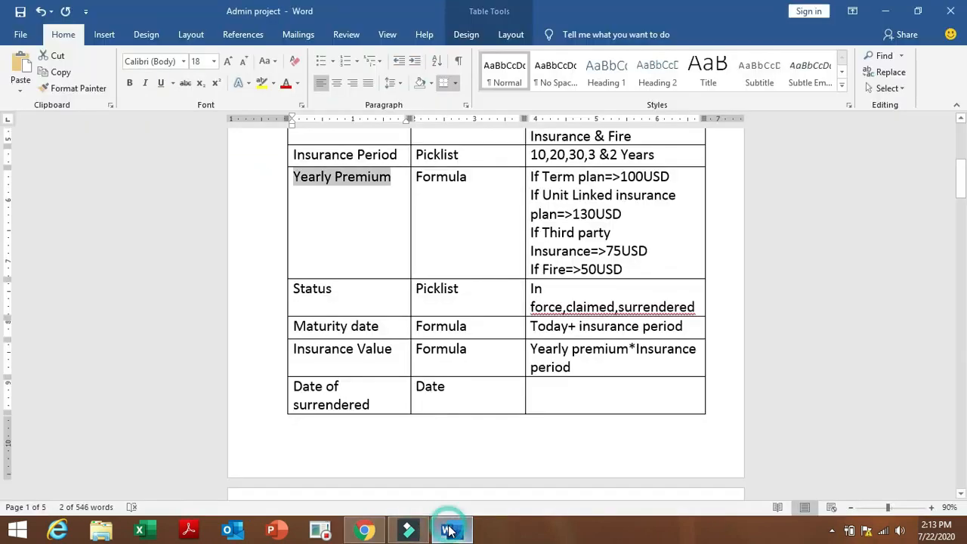
click(328, 469)
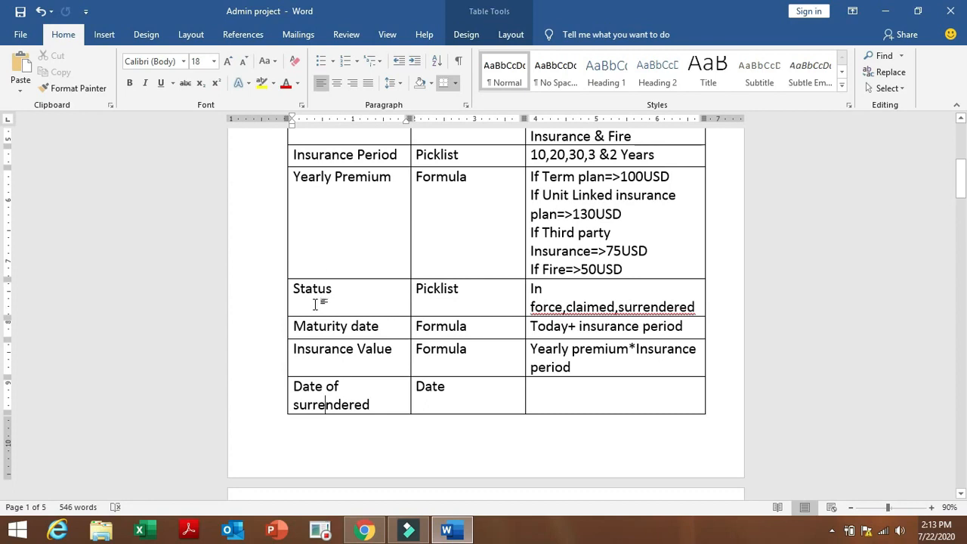
drag(294, 290, 340, 289)
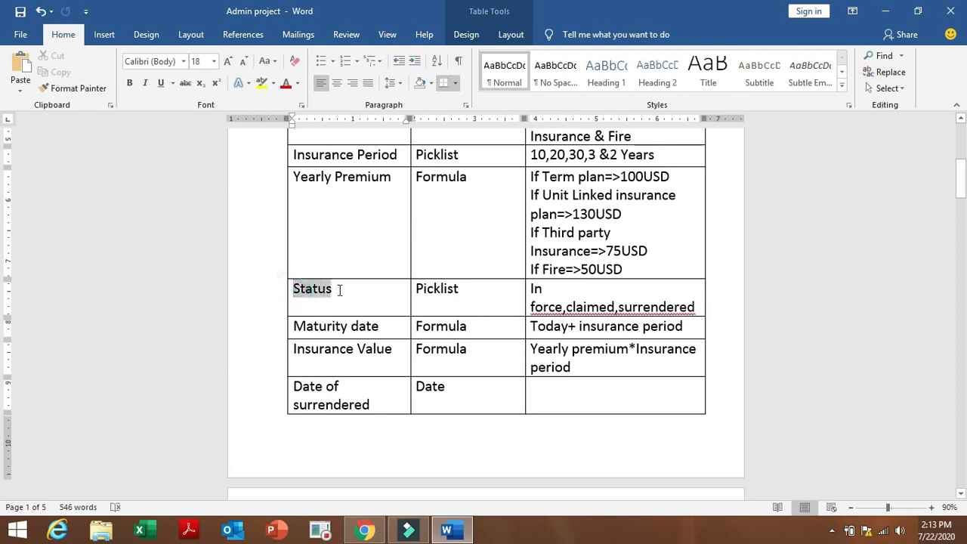
Choose Picklist as the new field's data type and go on to its details.
click(364, 531)
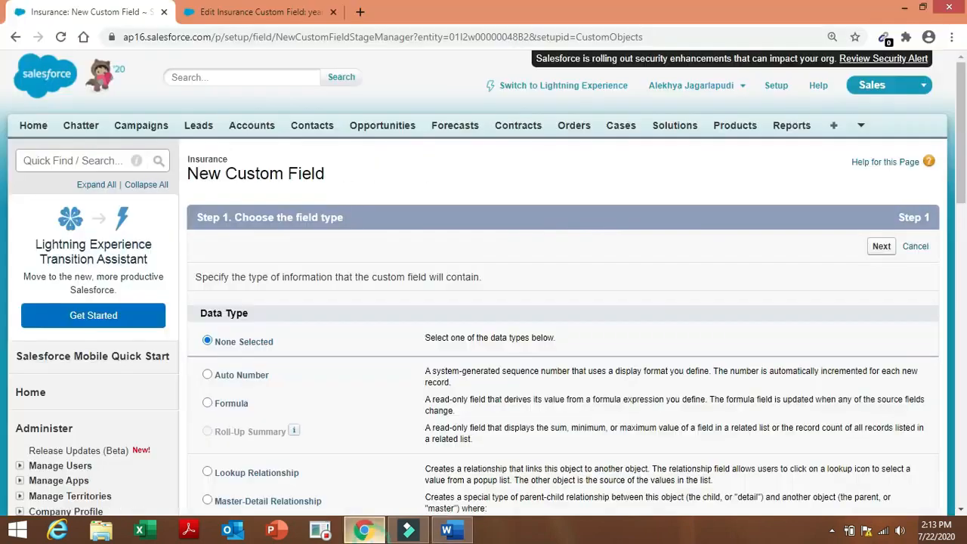
scroll(363, 402, down, 6)
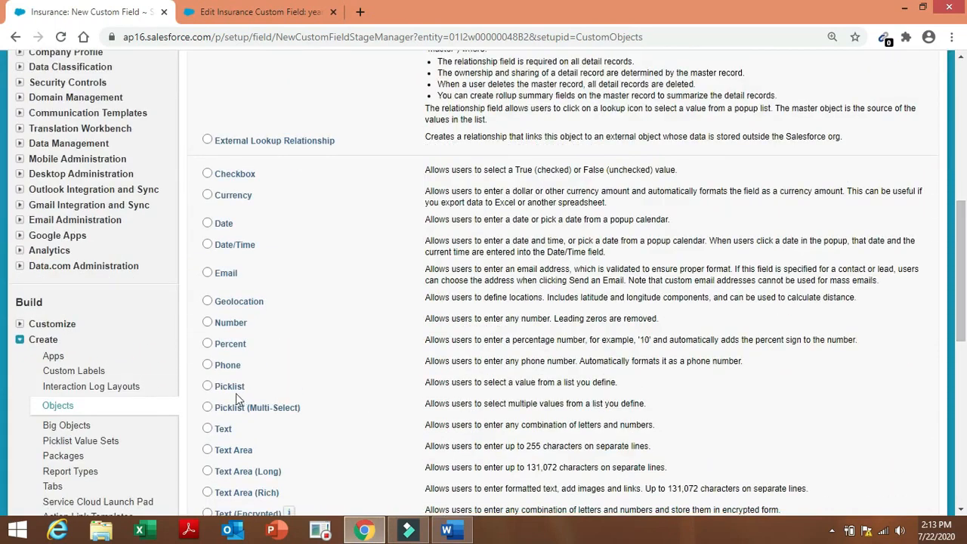
click(233, 391)
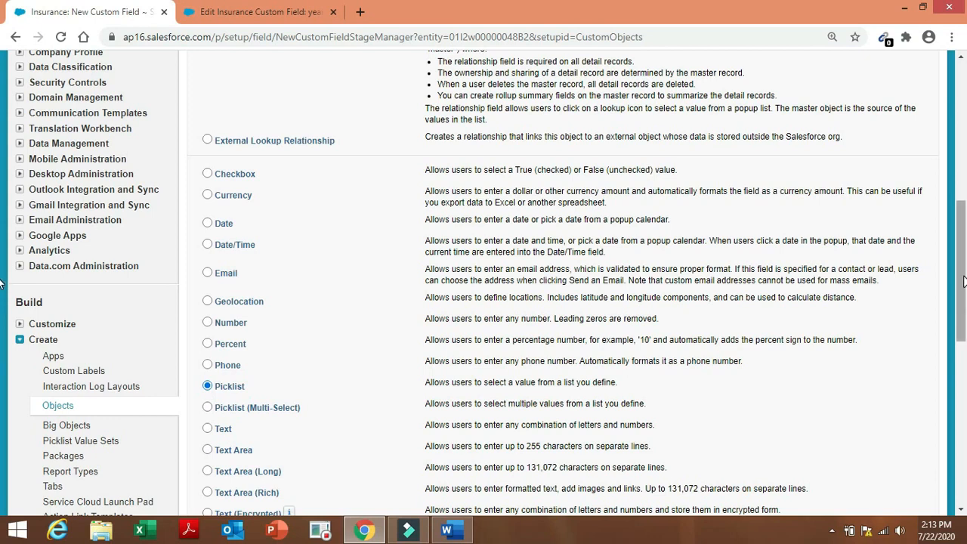
drag(964, 277, 966, 386)
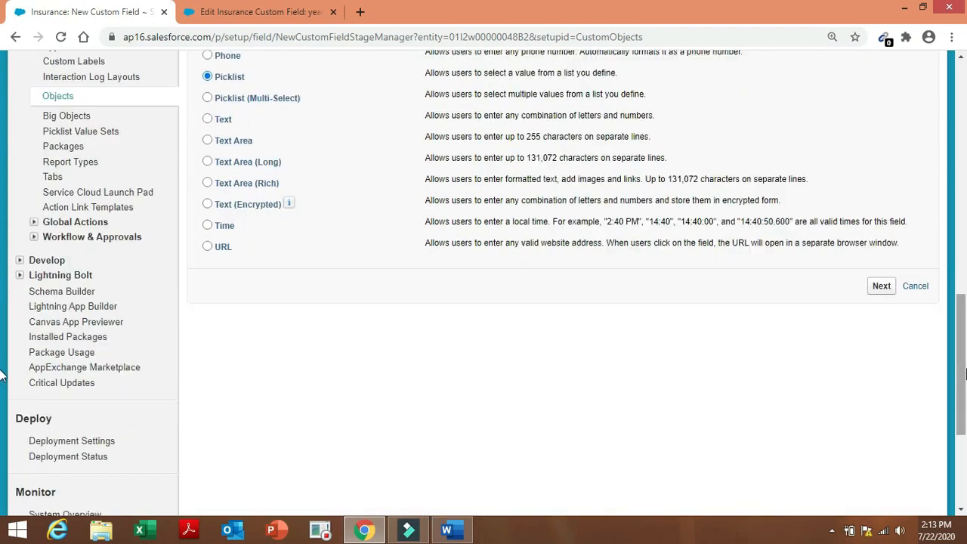
click(881, 286)
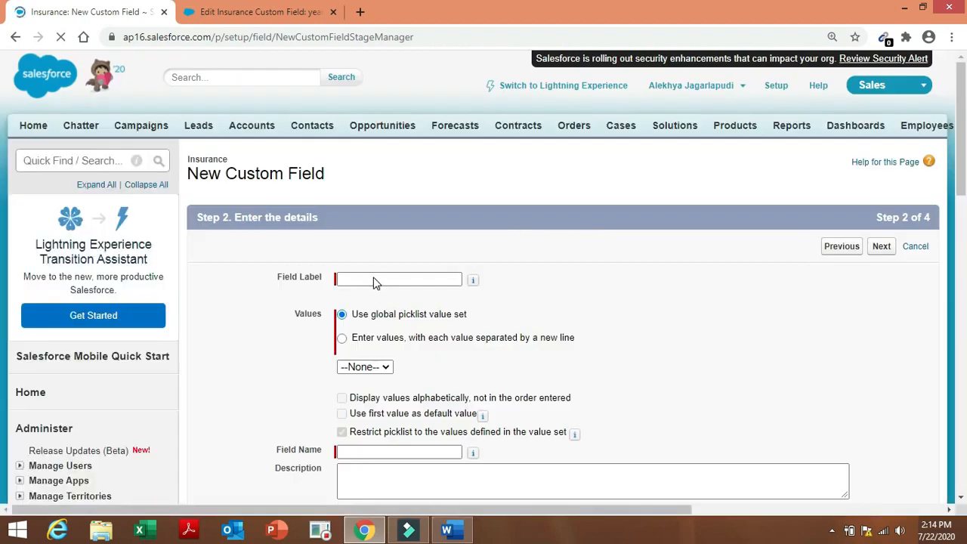
Label the field 'Status' and choose to enter the picklist values manually.
click(373, 280)
text(S)
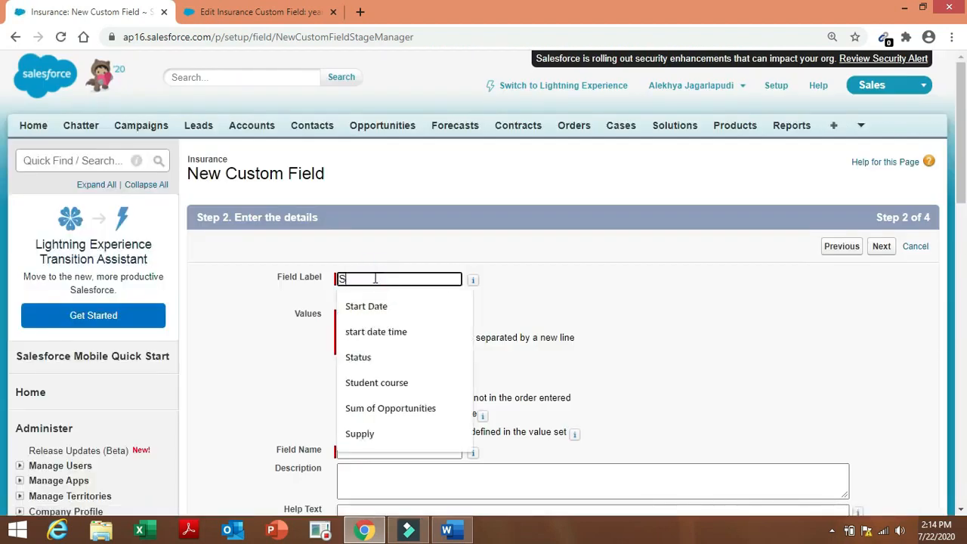
text(tatus)
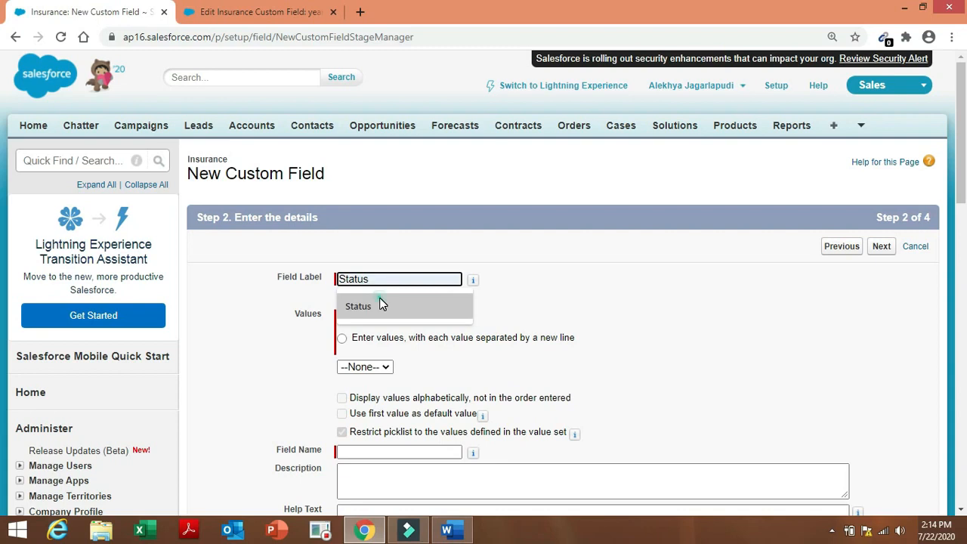
click(379, 301)
click(343, 339)
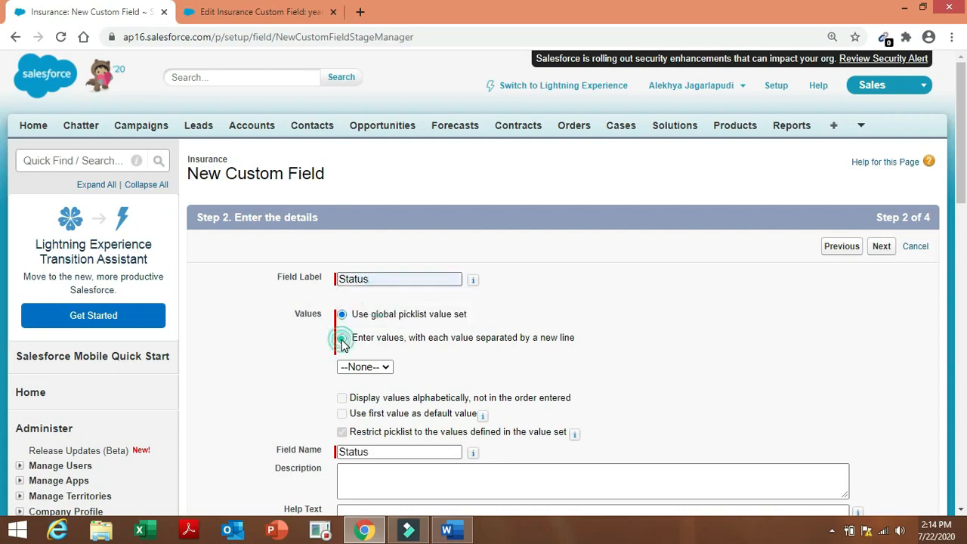
Copy the Status values from the Word table and paste them into the Values box.
click(450, 531)
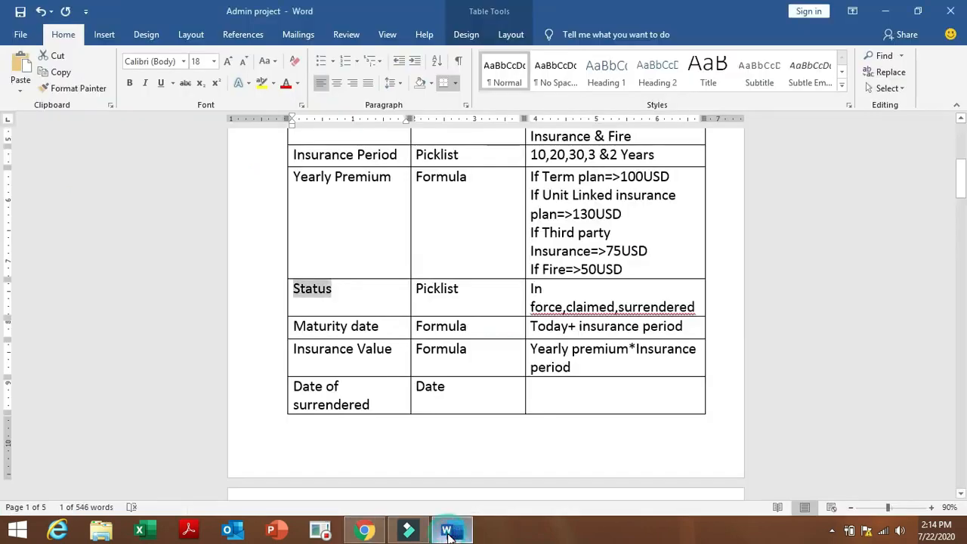
drag(532, 288, 693, 312)
key(ctrl+c)
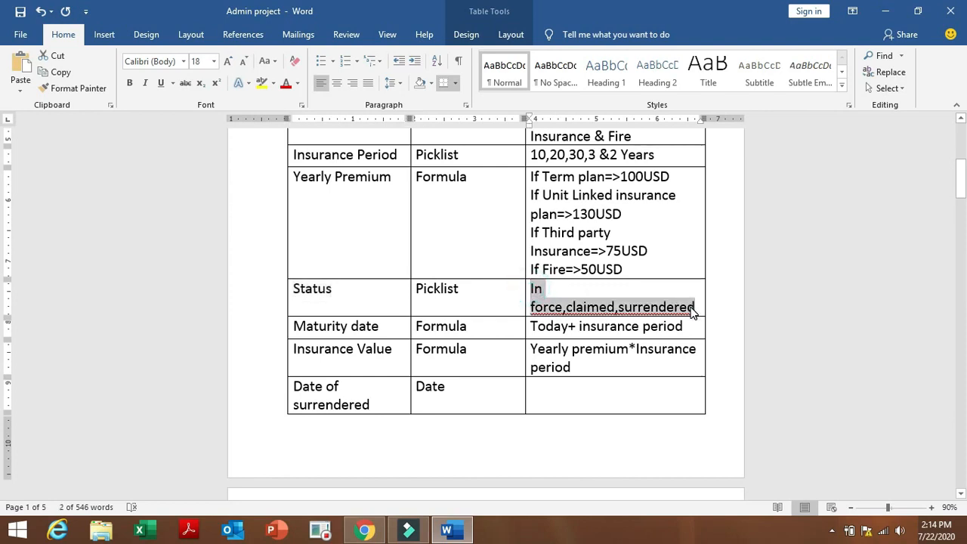
click(365, 531)
click(414, 399)
key(ctrl+v)
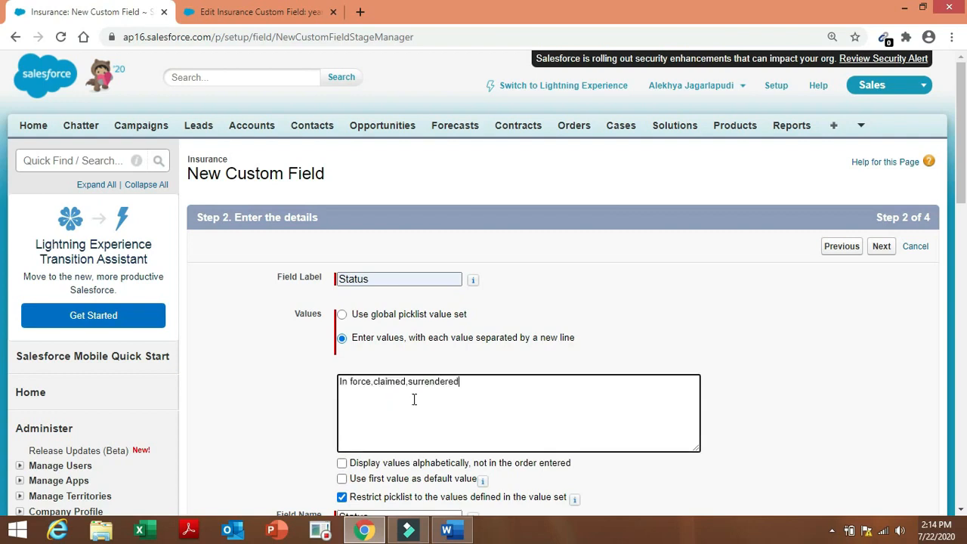
Put In force, claimed and surrendered on separate lines and remove the commas.
click(371, 381)
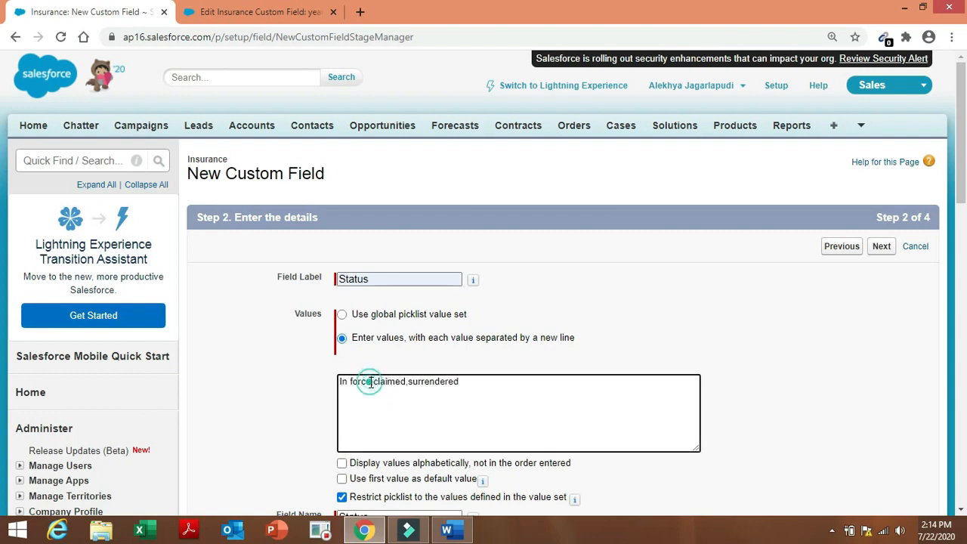
key(Return)
click(376, 392)
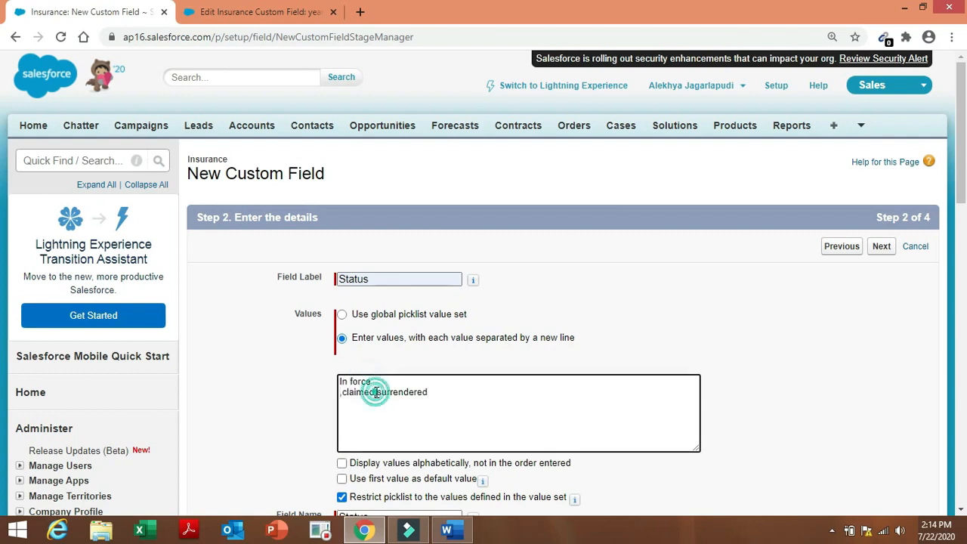
key(Return)
click(344, 392)
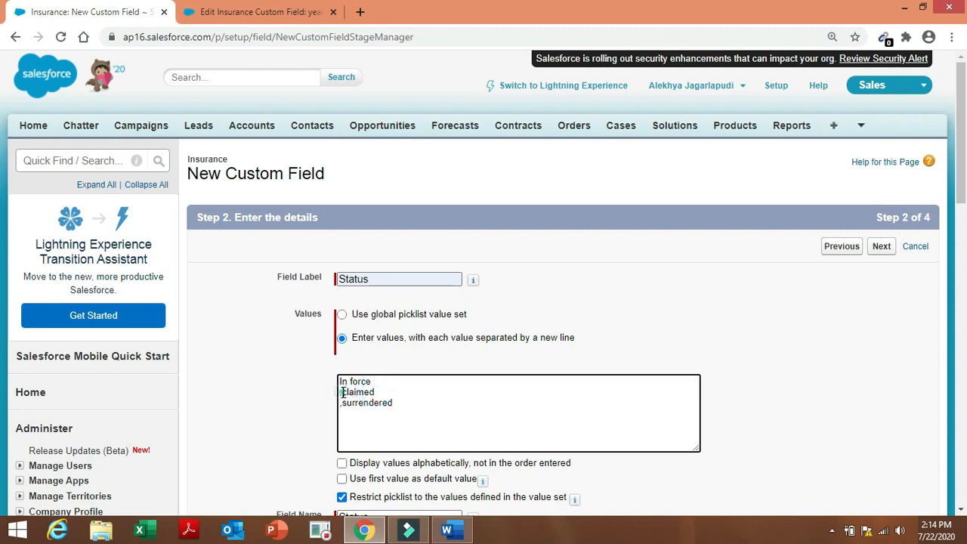
key(BackSpace)
click(343, 402)
key(BackSpace)
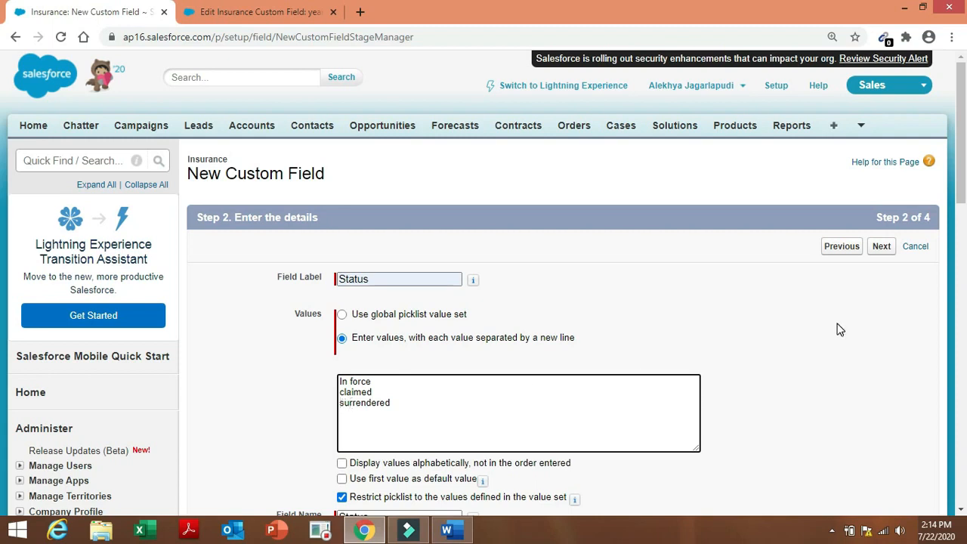
Save the Status picklist with the default field security and page layouts.
scroll(3, 225, down, 1)
scroll(3, 225, down, 3)
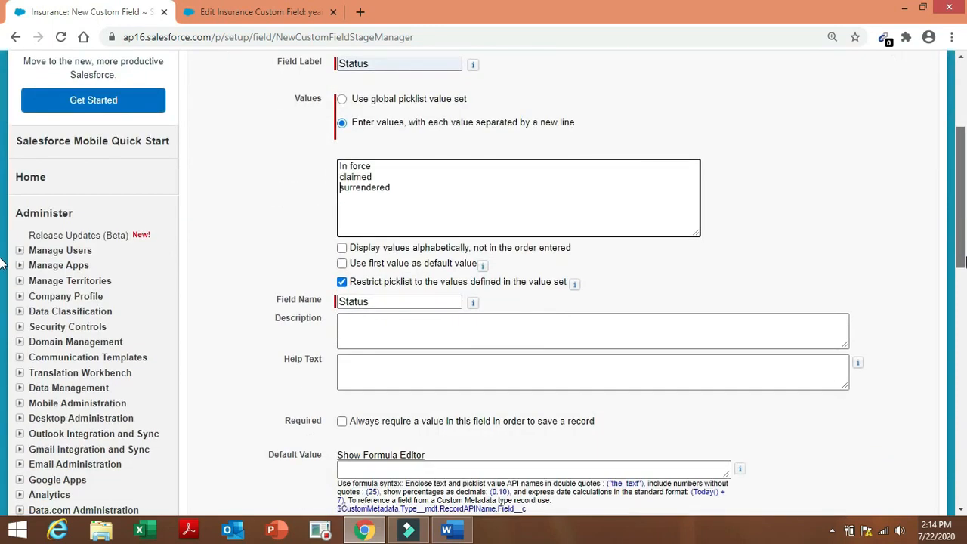
click(879, 404)
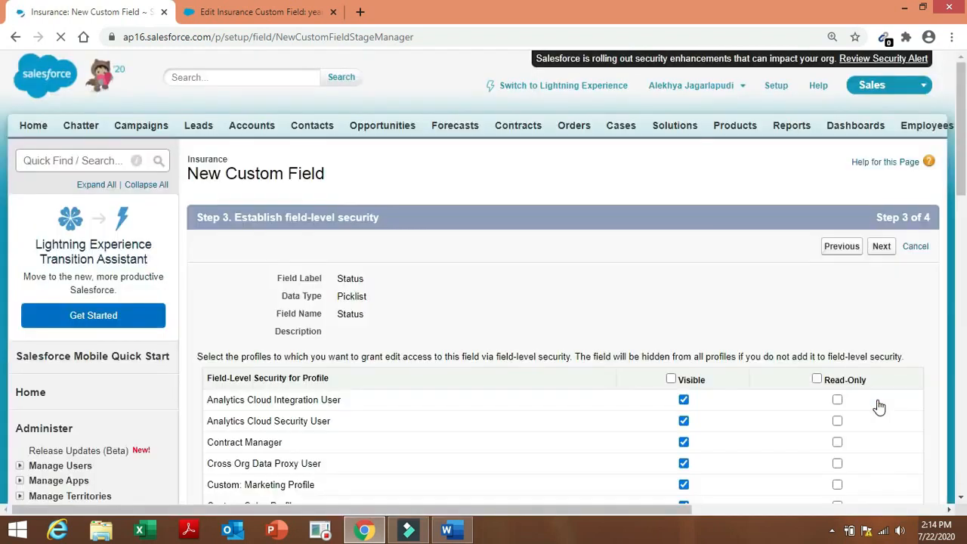
click(878, 249)
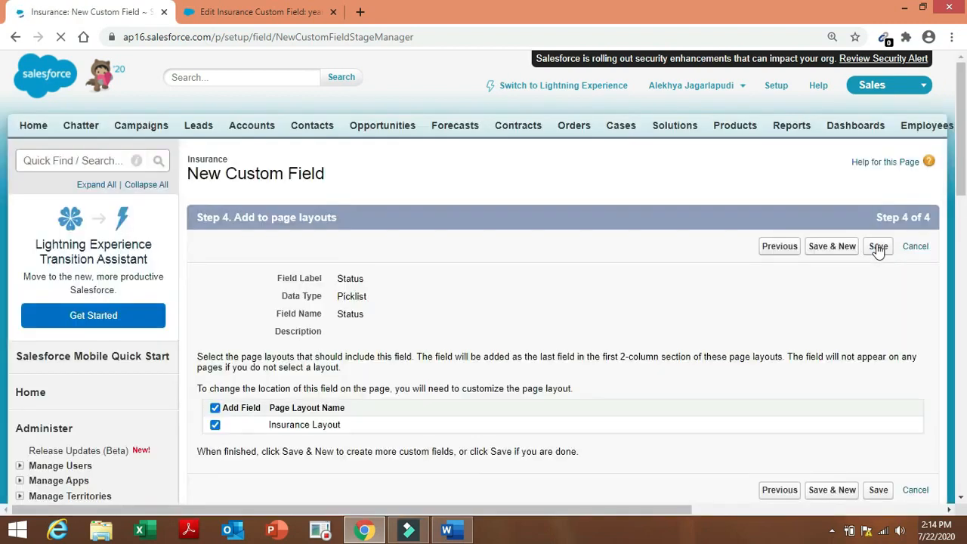
click(820, 248)
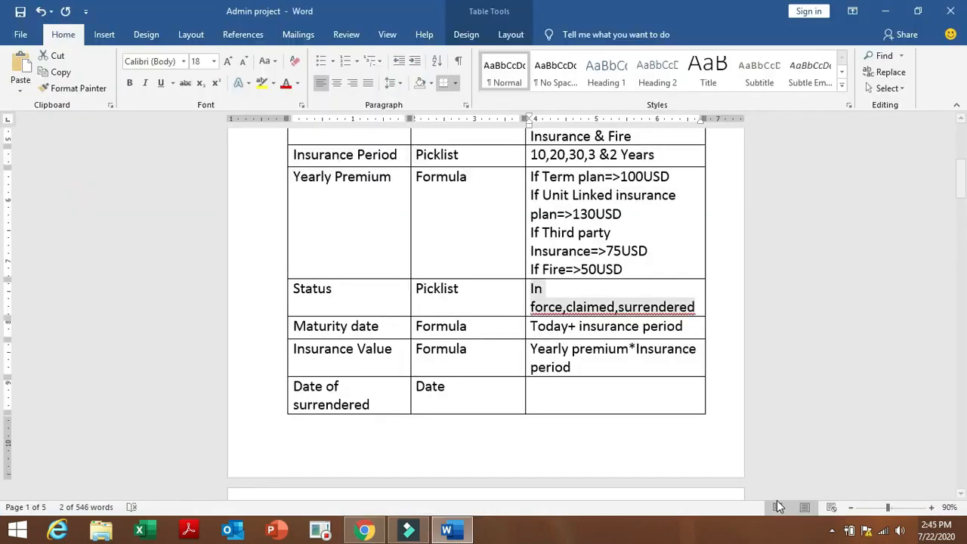
Select Maturity date in the Word spec and start it as a Formula field.
drag(695, 308, 531, 288)
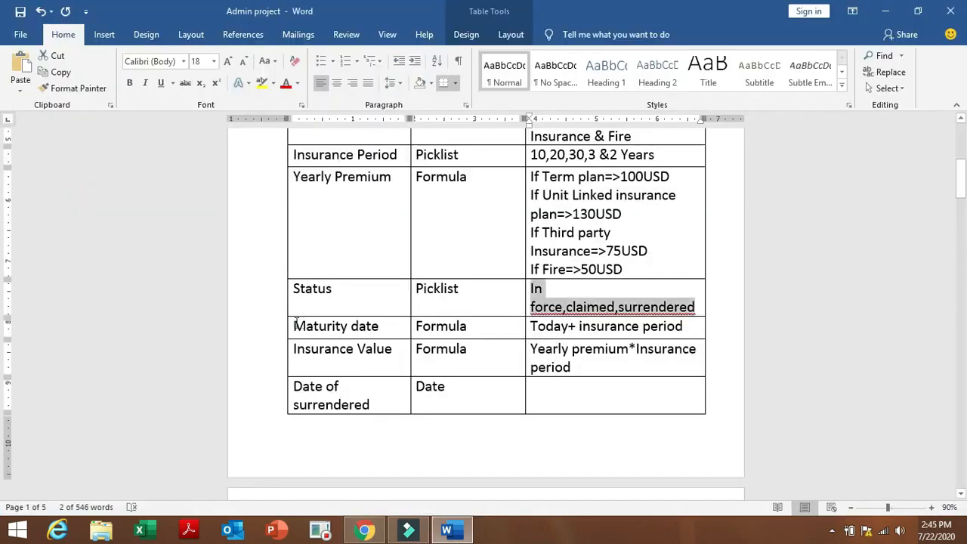
drag(295, 326, 378, 333)
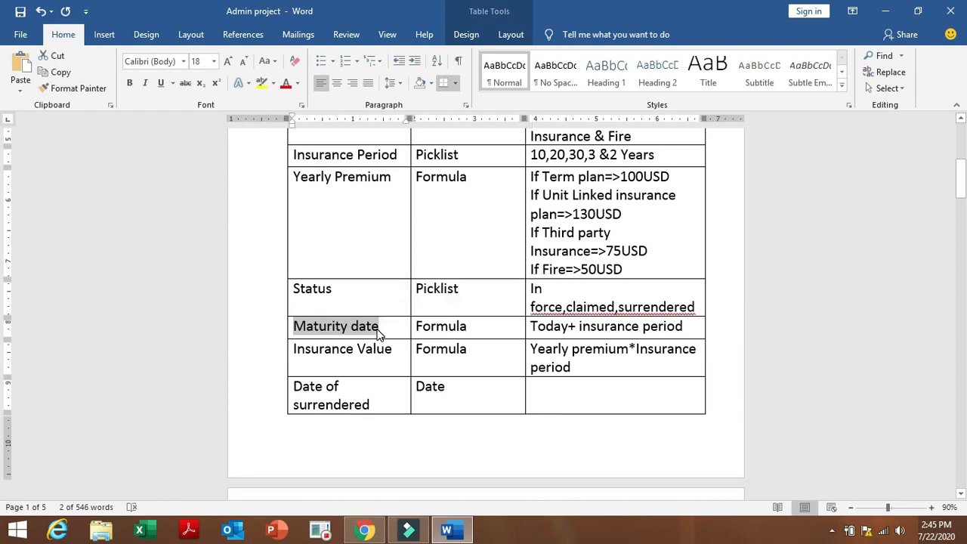
click(364, 530)
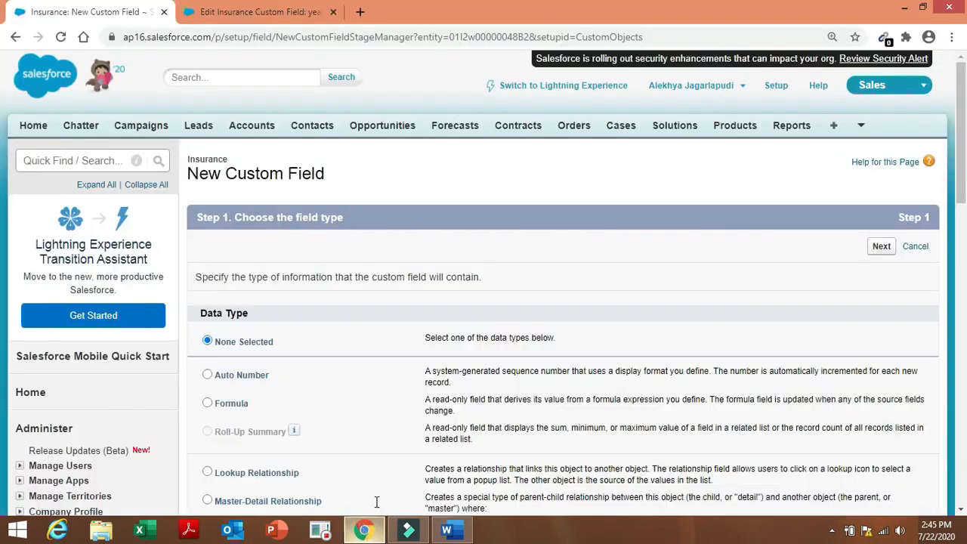
scroll(963, 176, down, 1)
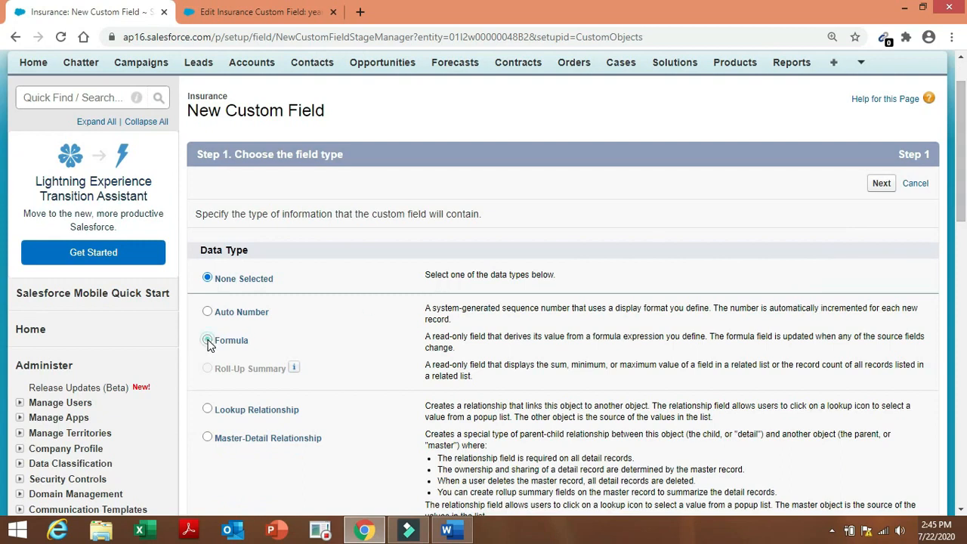
click(208, 341)
click(884, 184)
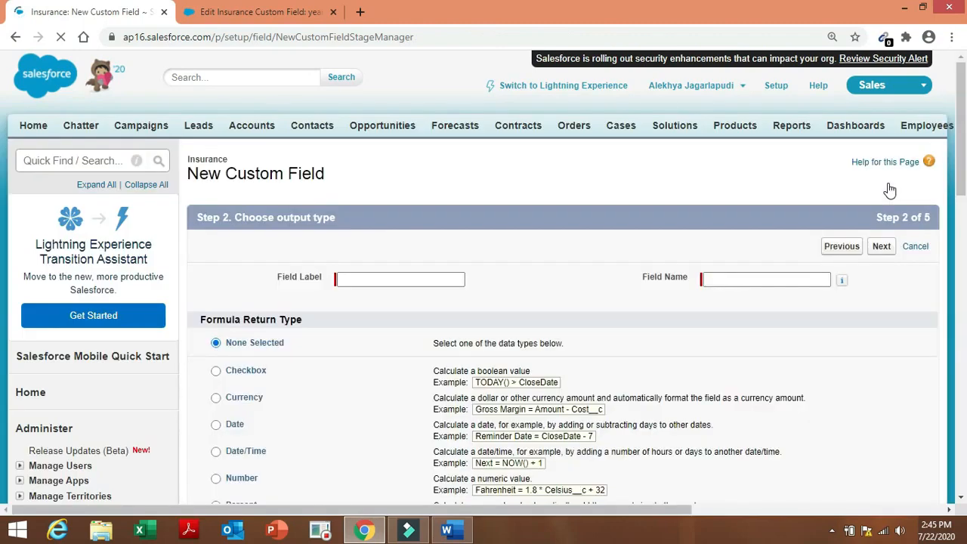
Give the formula a Date return type and the label 'Maturity date'.
click(215, 427)
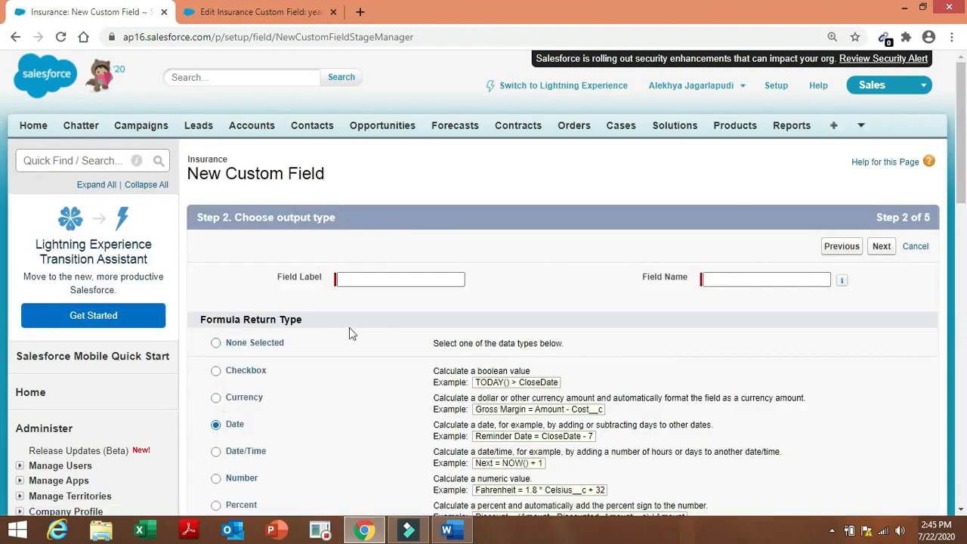
click(388, 279)
text(Maturity date)
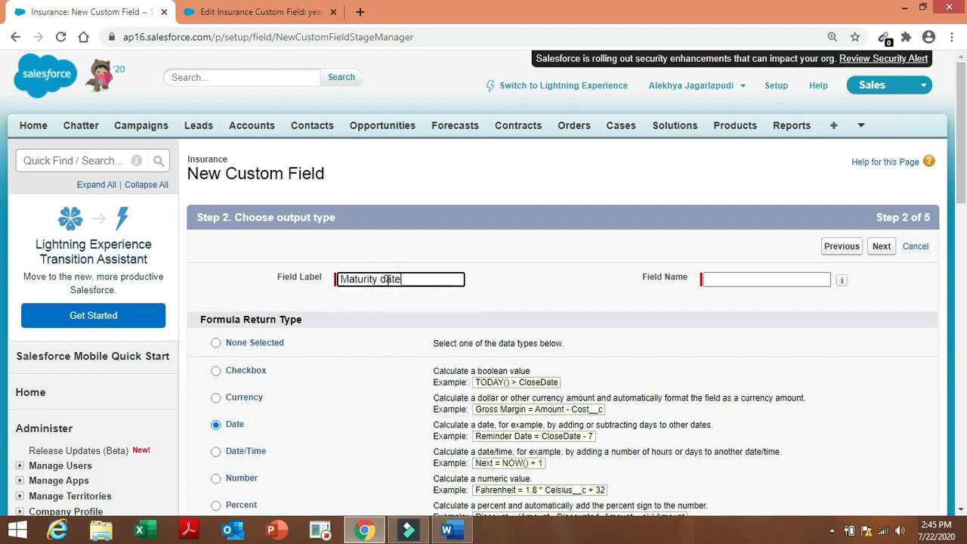
click(641, 304)
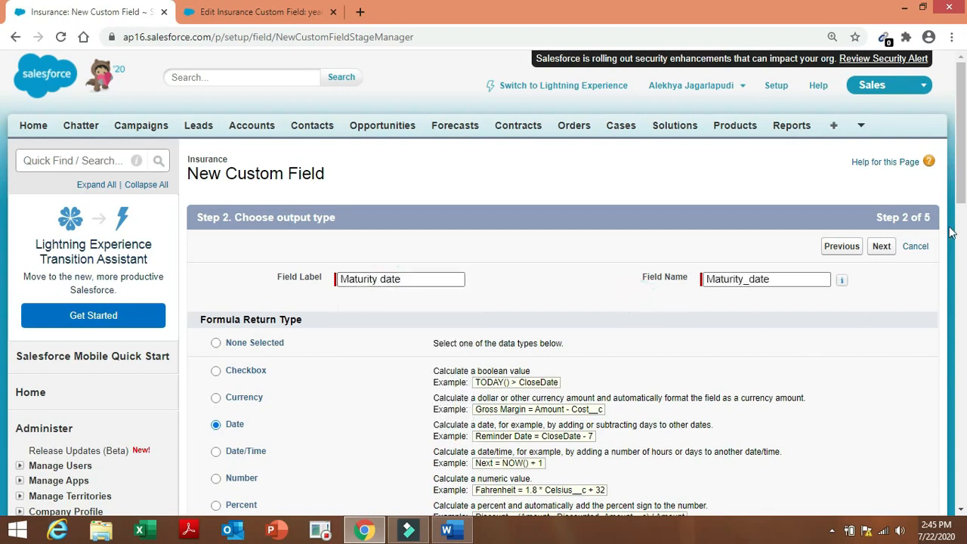
click(882, 246)
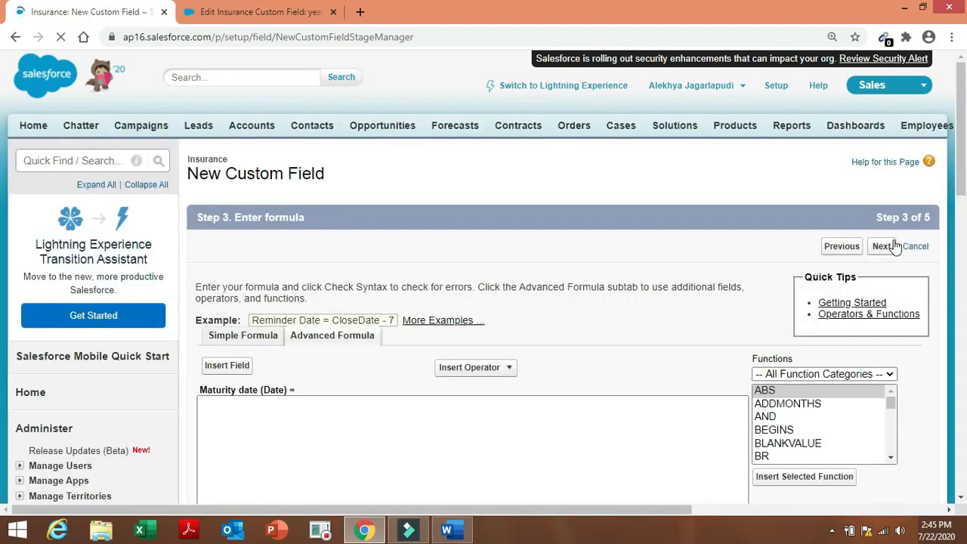
Build the formula TODAY() + Insurance_Period__c from the function, operator and field lists.
click(452, 531)
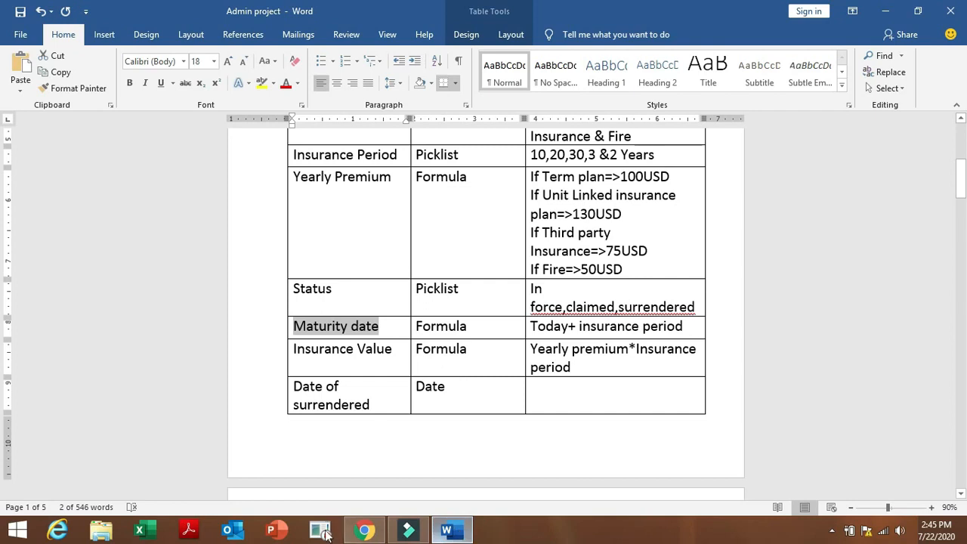
click(364, 531)
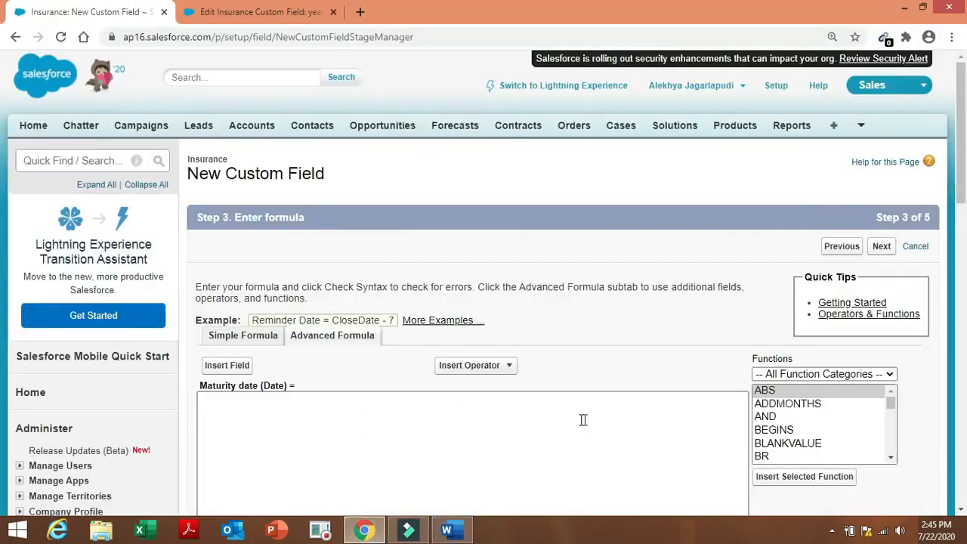
drag(894, 405, 898, 450)
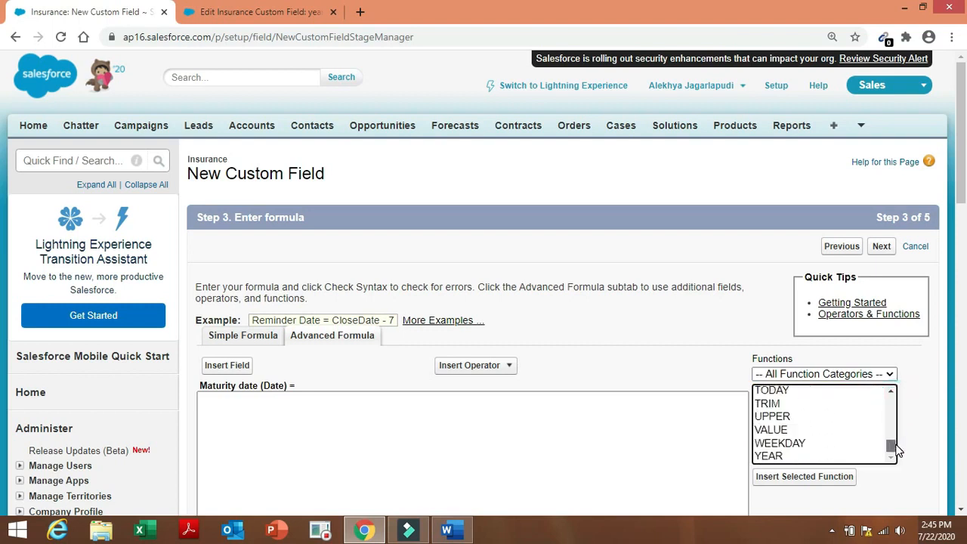
click(816, 392)
click(805, 476)
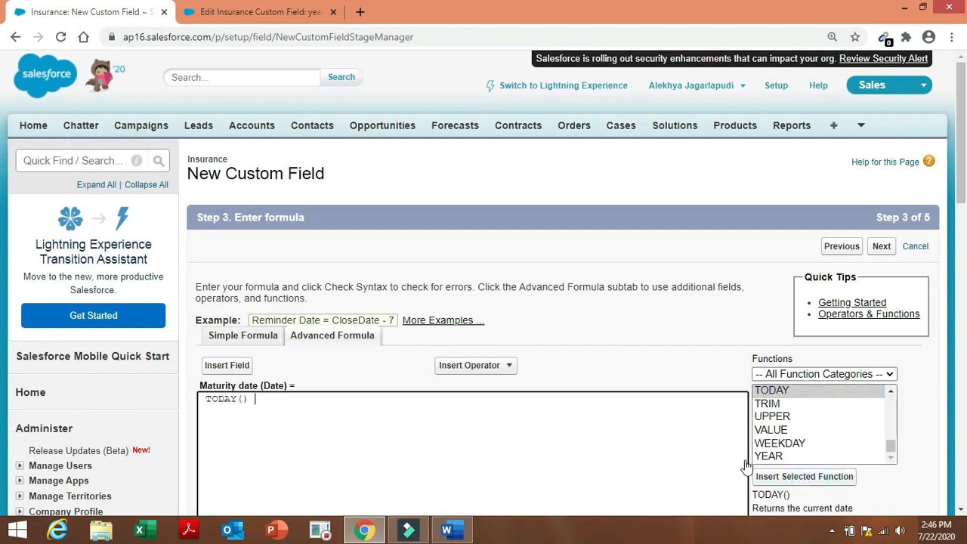
click(488, 369)
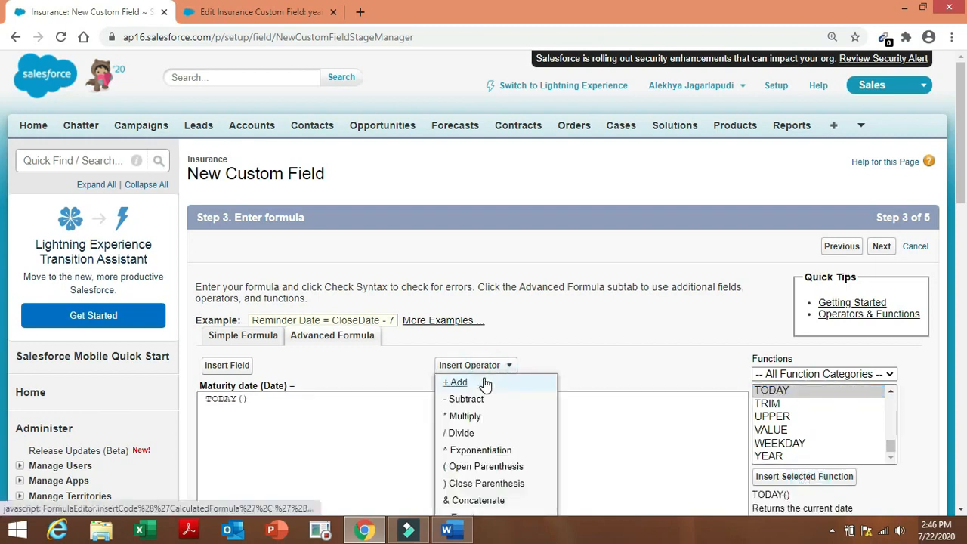
click(486, 383)
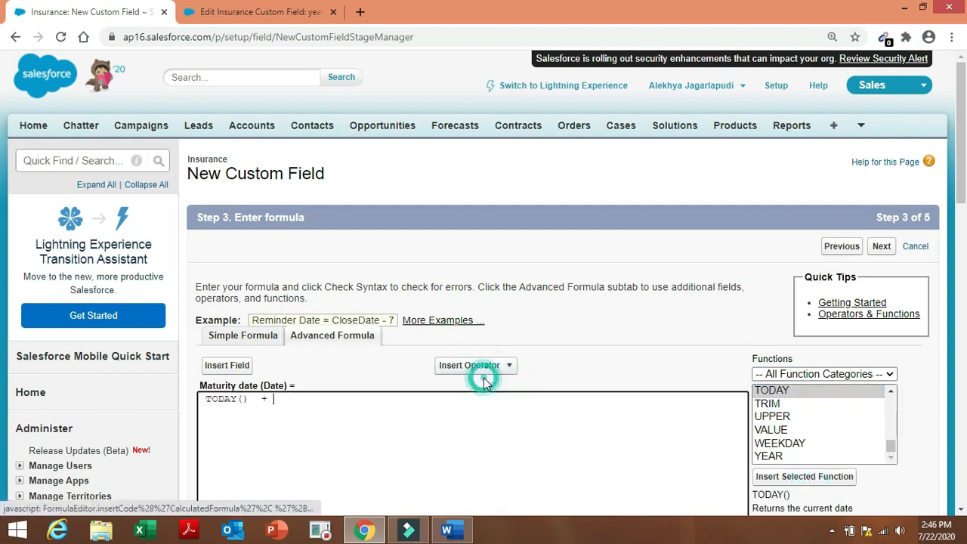
click(236, 366)
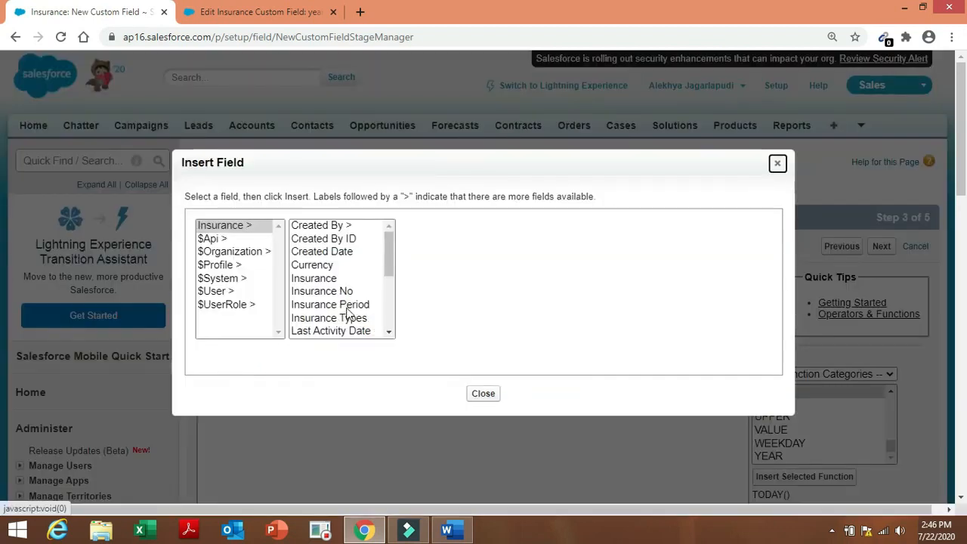
click(347, 306)
click(469, 313)
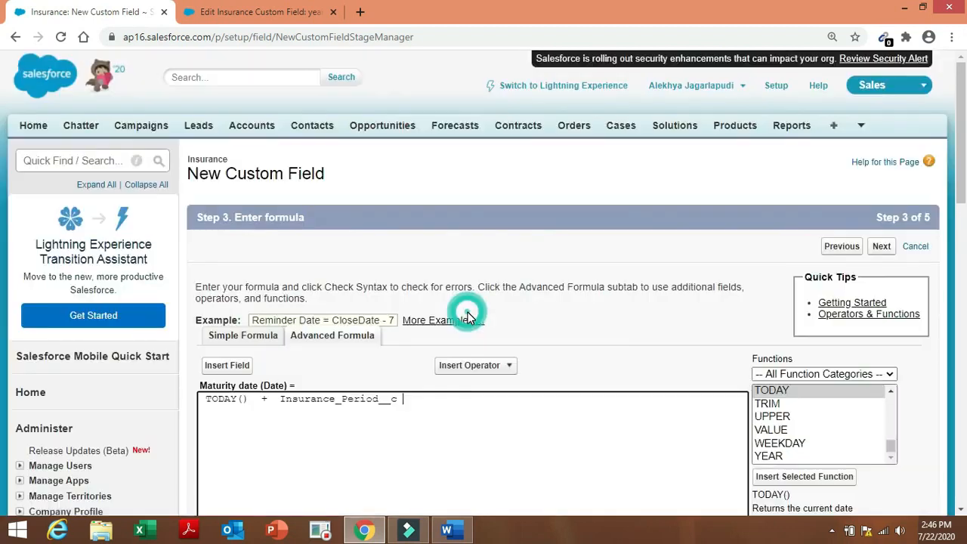
Check the syntax, hit the picklist error, and go back to the output-type step.
drag(964, 161, 965, 271)
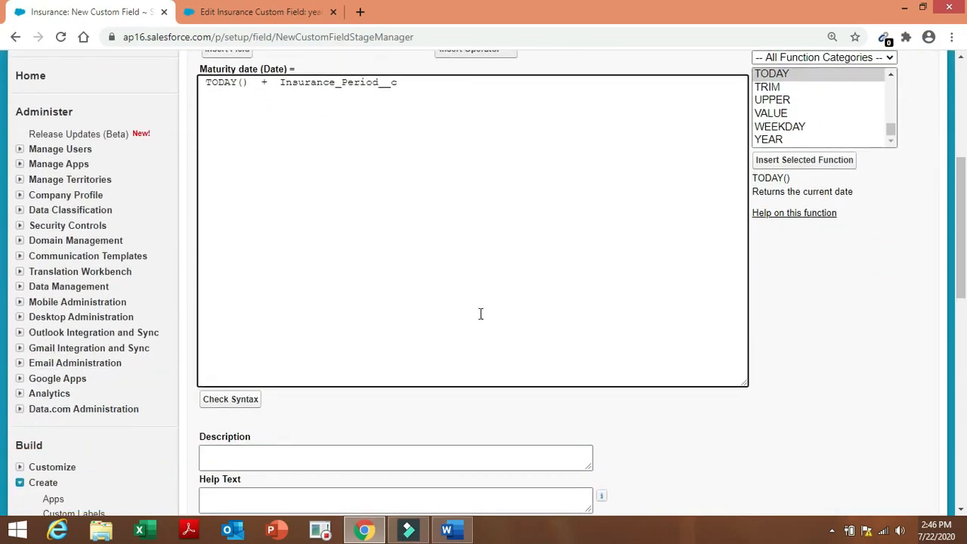
click(247, 405)
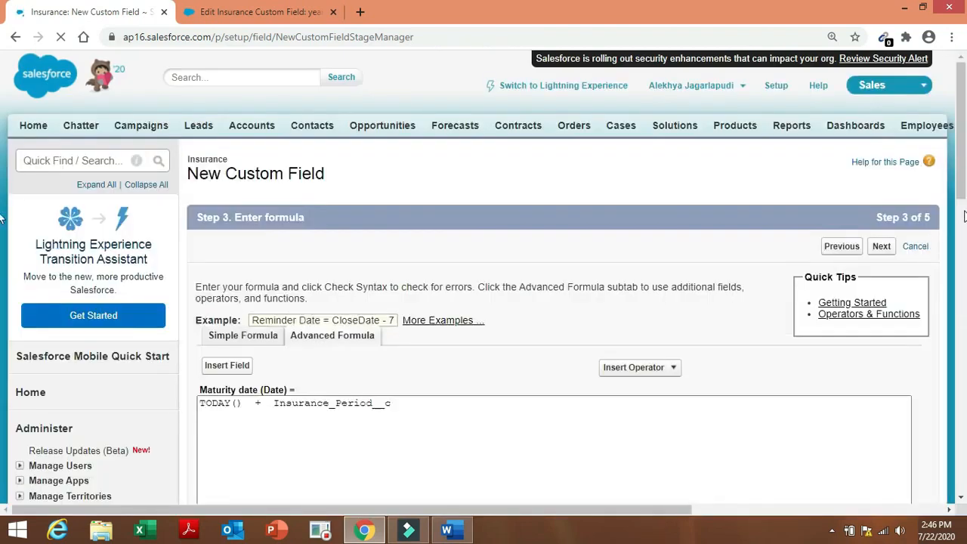
drag(965, 184, 966, 293)
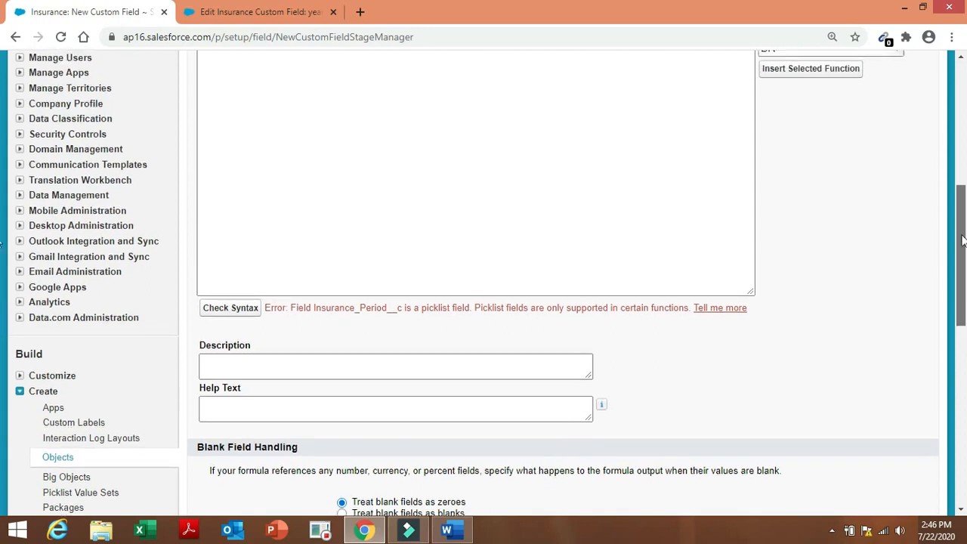
drag(963, 240, 963, 206)
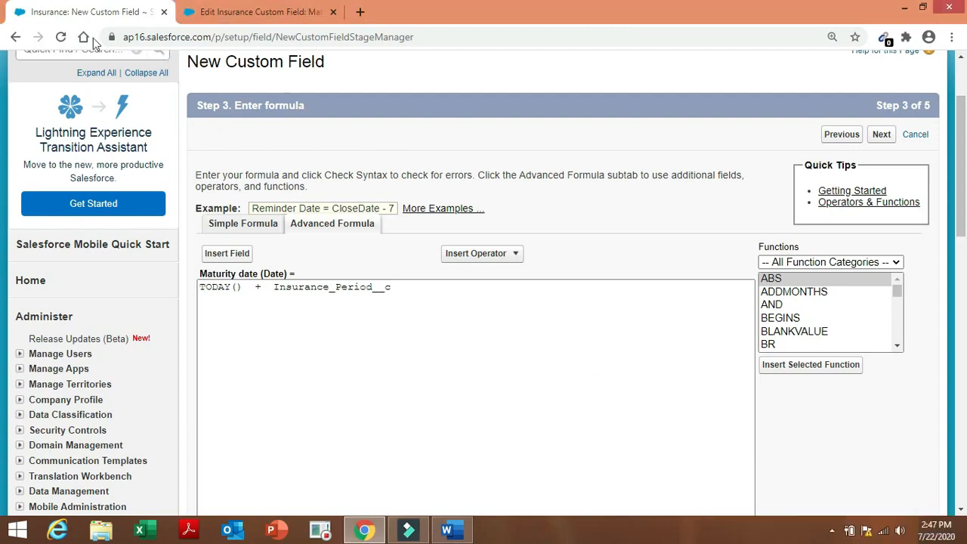
click(15, 37)
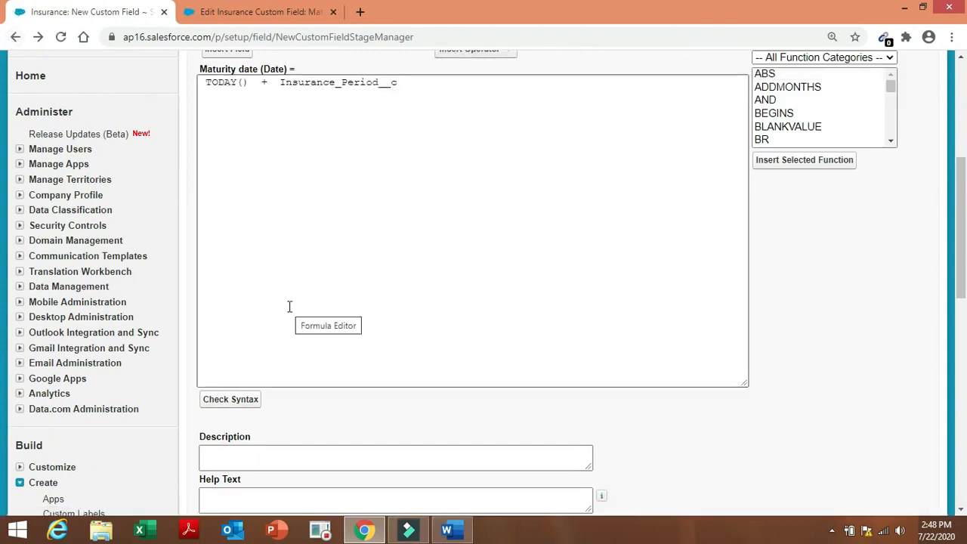
scroll(966, 91, up, 5)
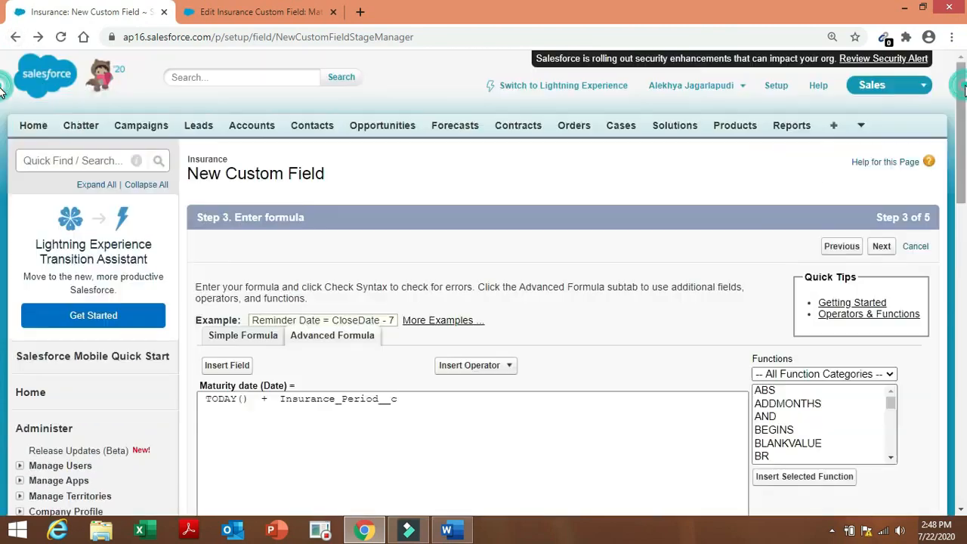
click(16, 37)
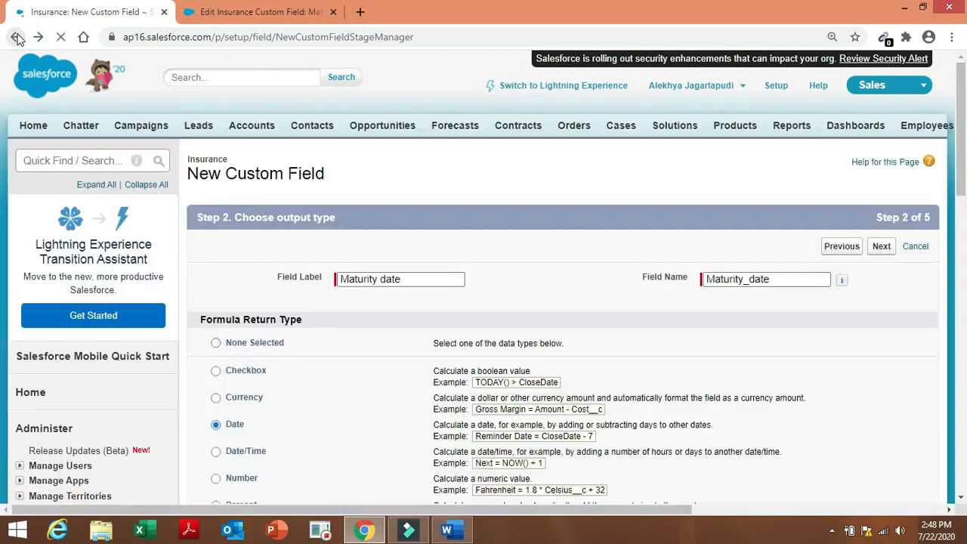
Switch the return type to Number and relabel the field 'Maturity year'.
click(216, 479)
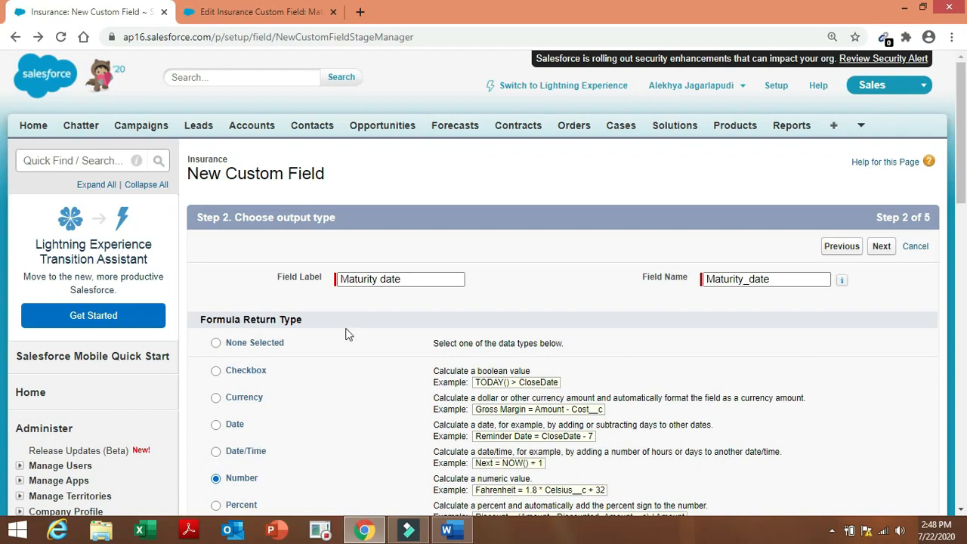
click(412, 277)
key(BackSpace)
key(BackSpace)
key(BackSpace)
key(BackSpace)
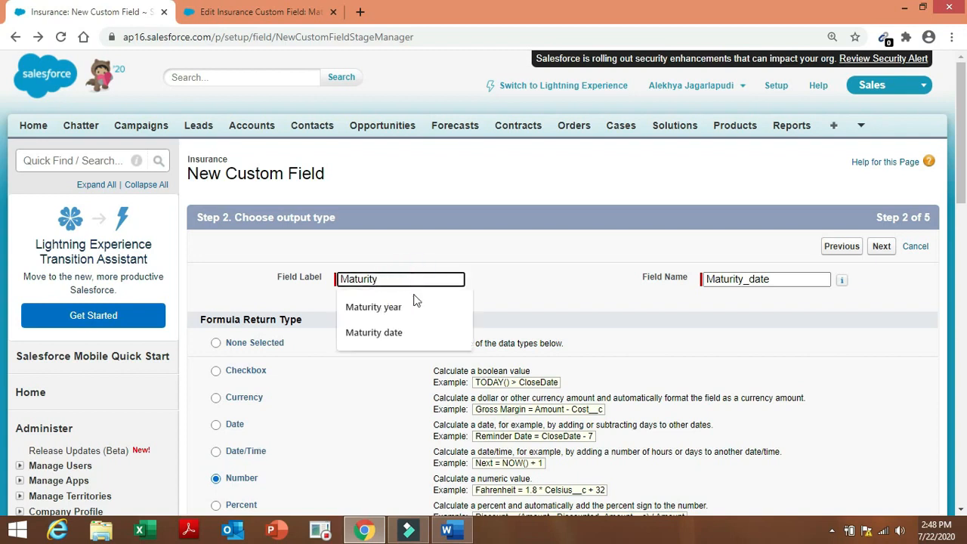
click(412, 304)
click(687, 346)
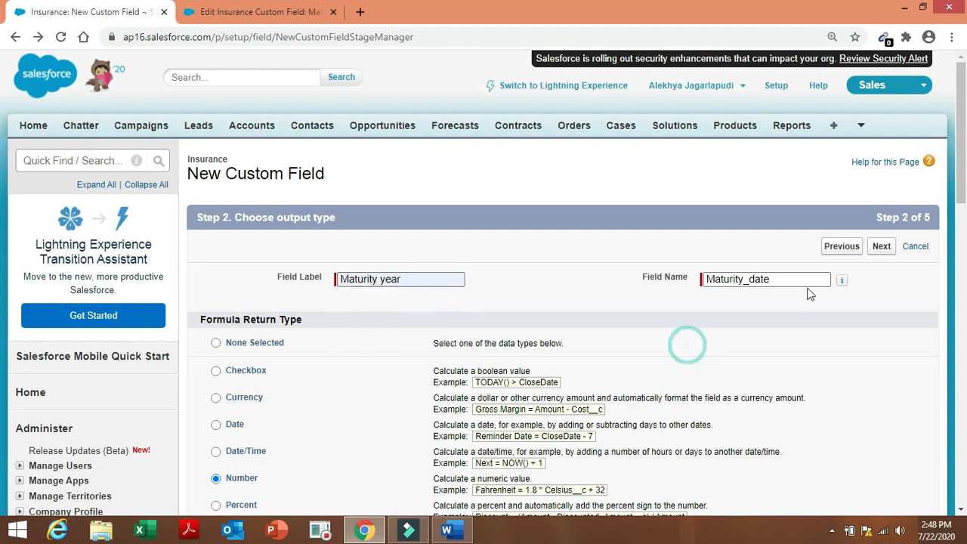
Change the field name to Maturity_year and proceed to formula entry.
click(781, 274)
key(BackSpace)
key(BackSpace)
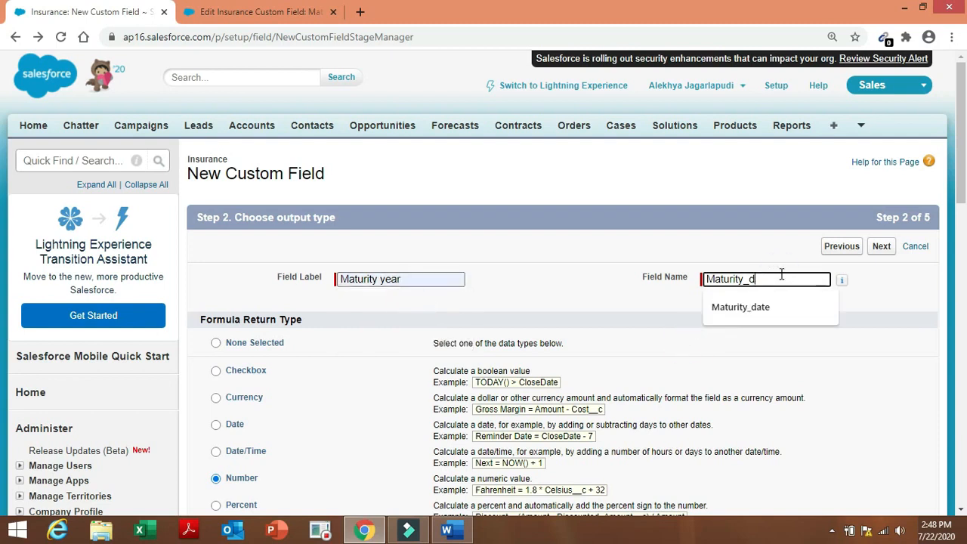
key(BackSpace)
text(year)
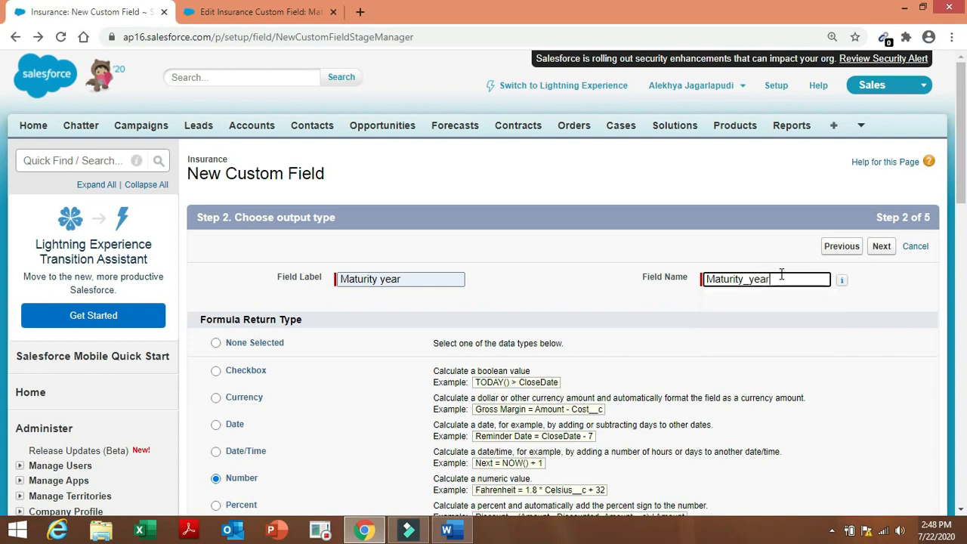
click(835, 350)
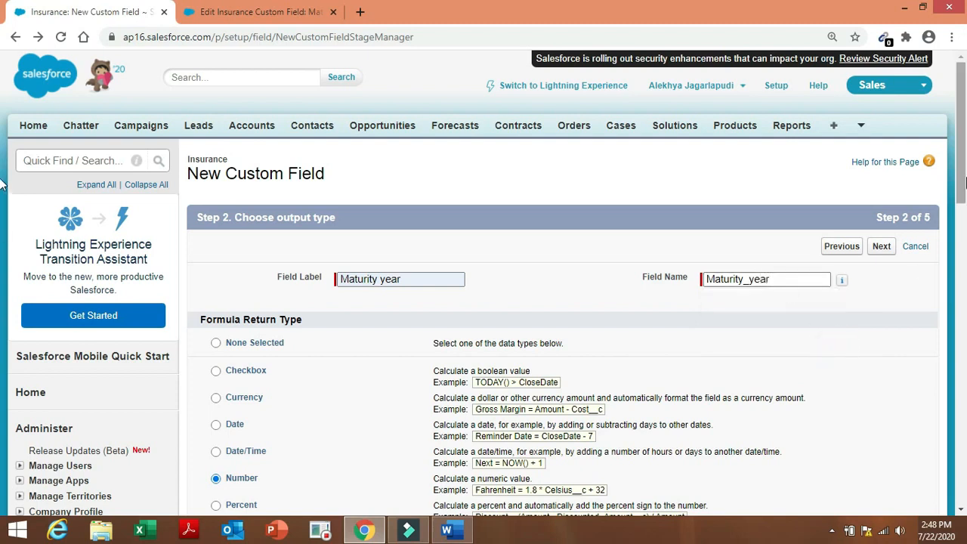
click(881, 249)
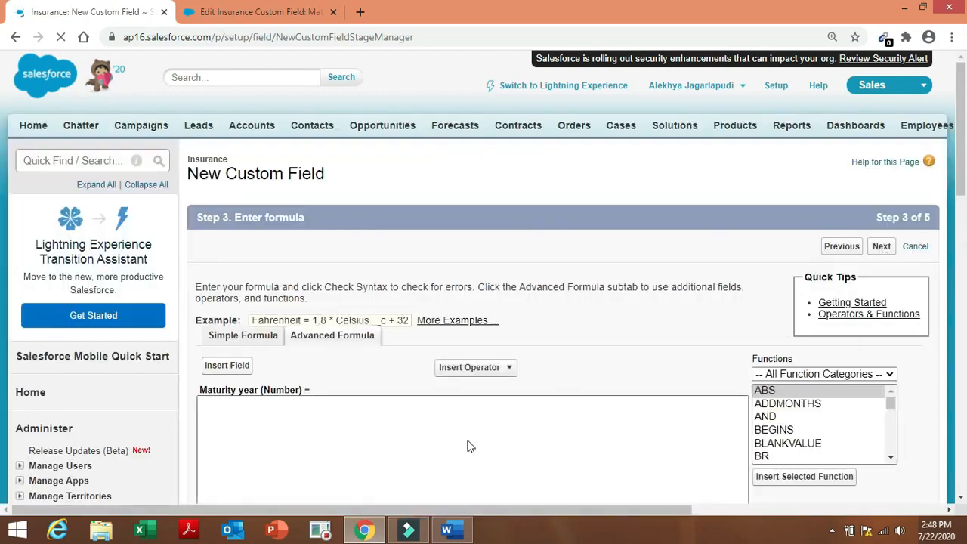
Paste YEAR( TODAY() ) + VALUE(TEXT( Insurance_period__c )) as the Maturity year formula and verify its syntax.
click(421, 418)
text(YEAR( TODAY() )  +  VALUE(TEXT( Insurance_period__c )))
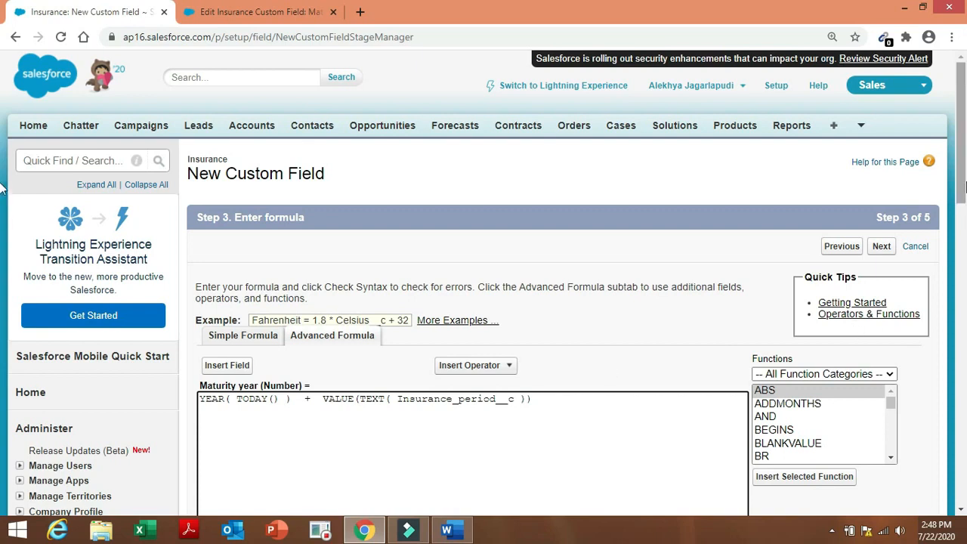
scroll(2, 278, down, 4)
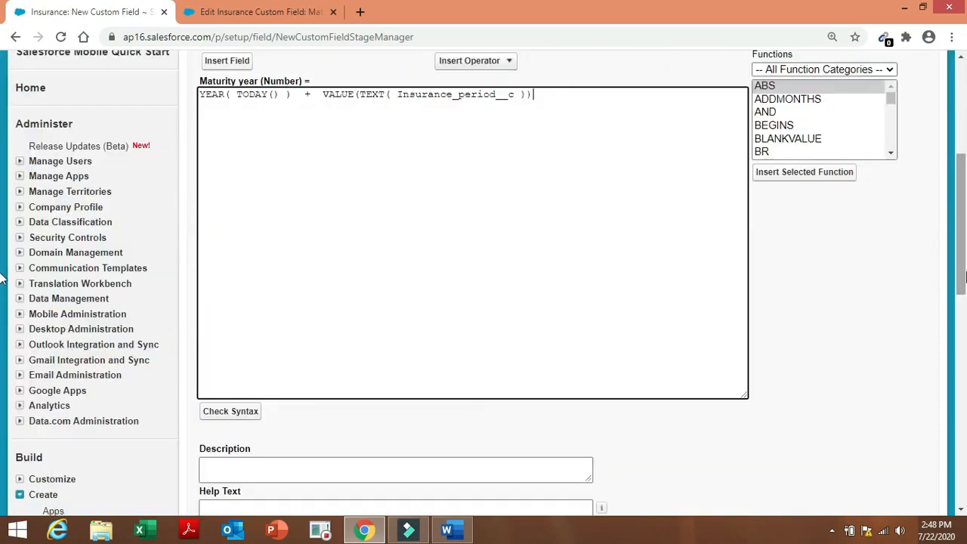
click(257, 413)
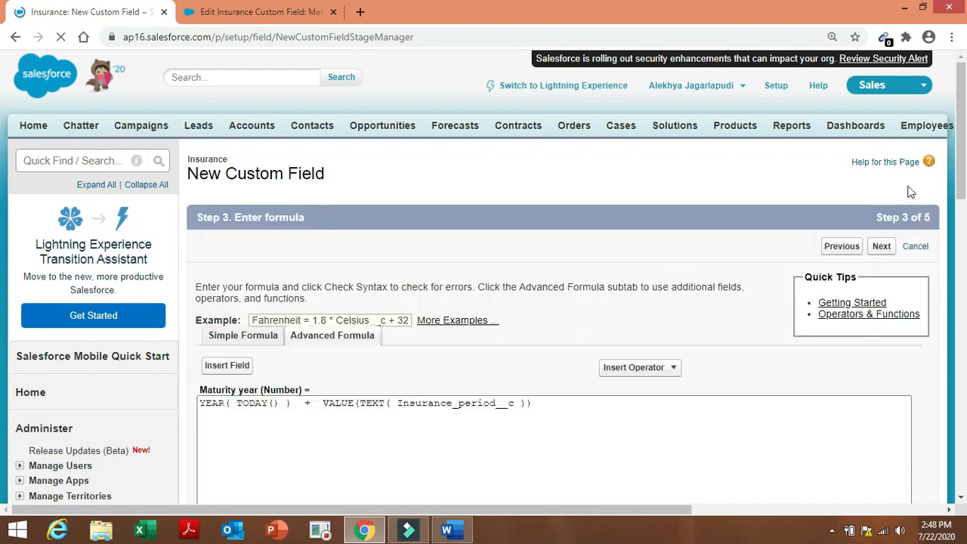
drag(962, 165, 964, 340)
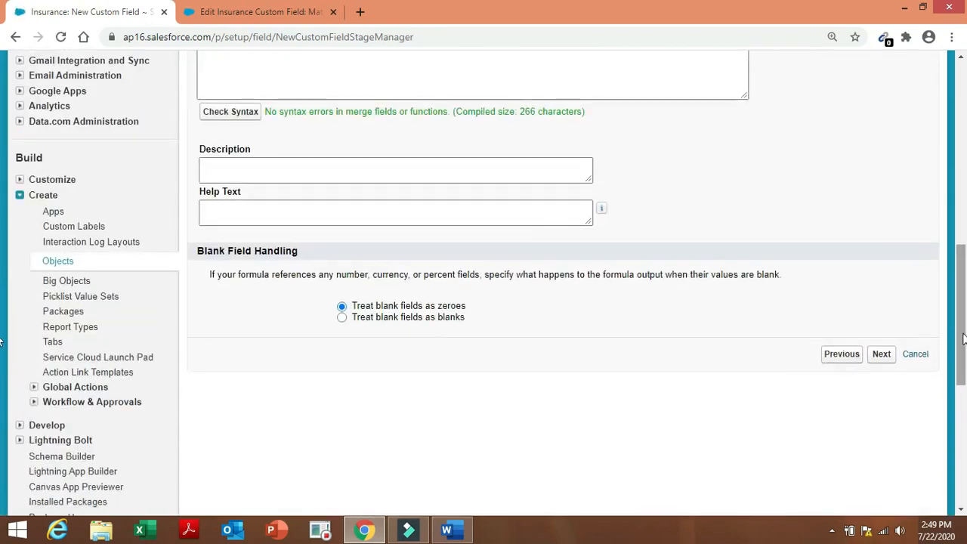
Save Maturity year with default field-level security on the Insurance Layout, then begin another new field.
click(883, 356)
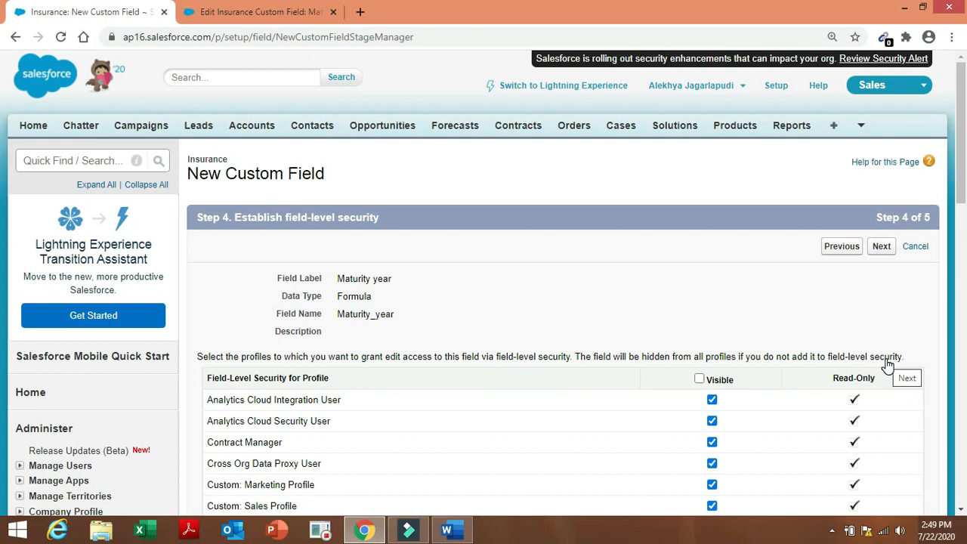
click(880, 247)
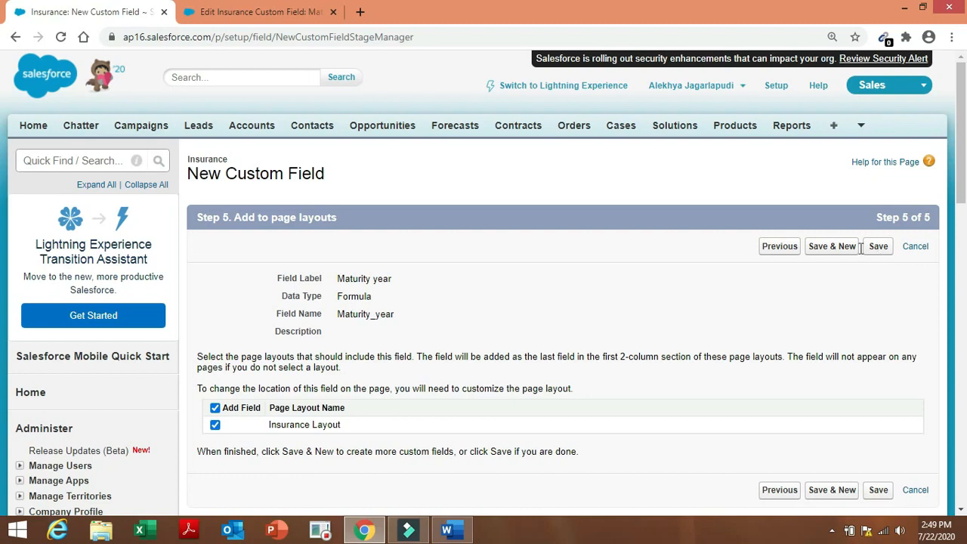
click(850, 249)
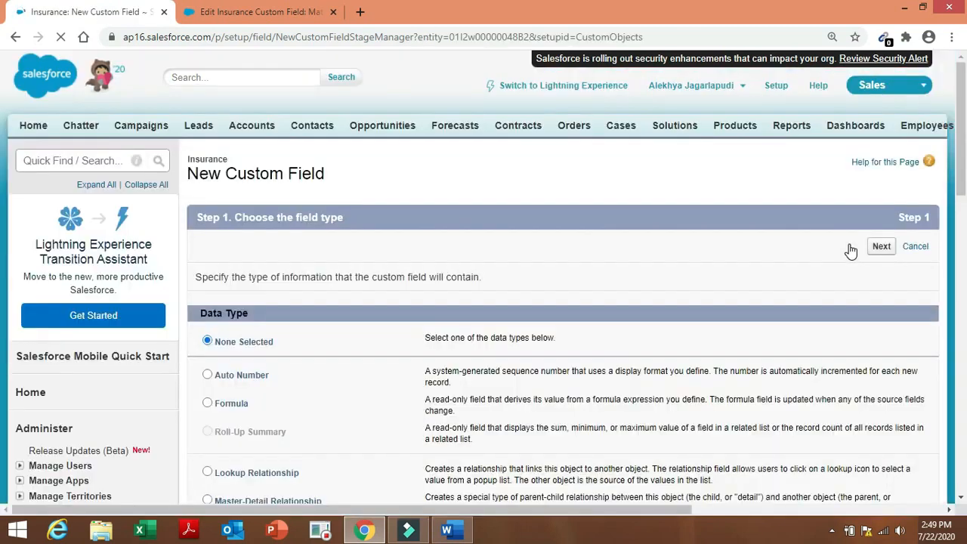
click(451, 531)
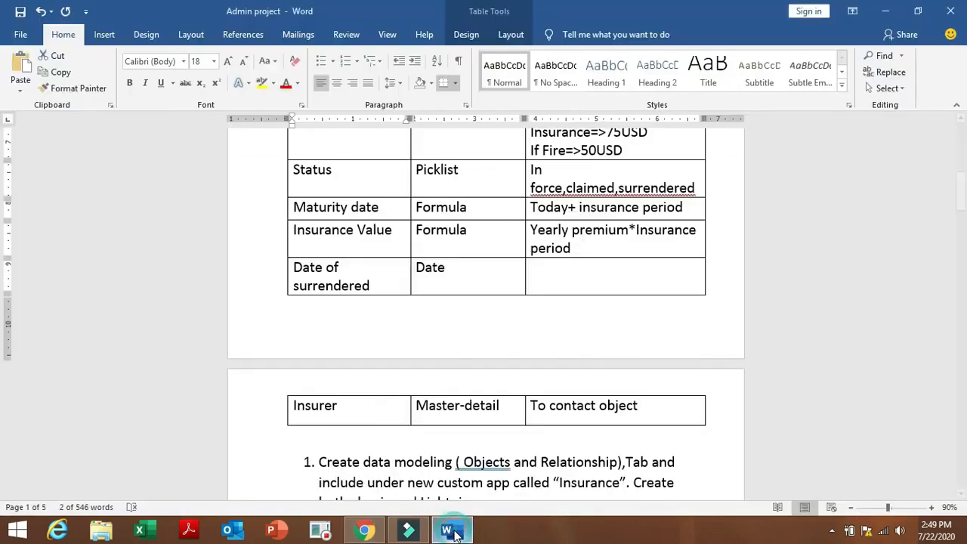
click(442, 325)
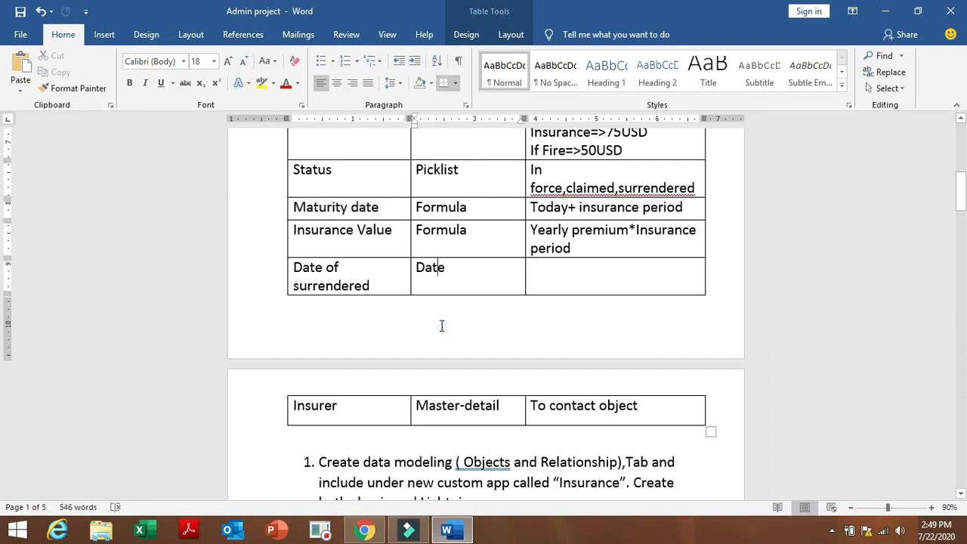
drag(297, 228, 373, 228)
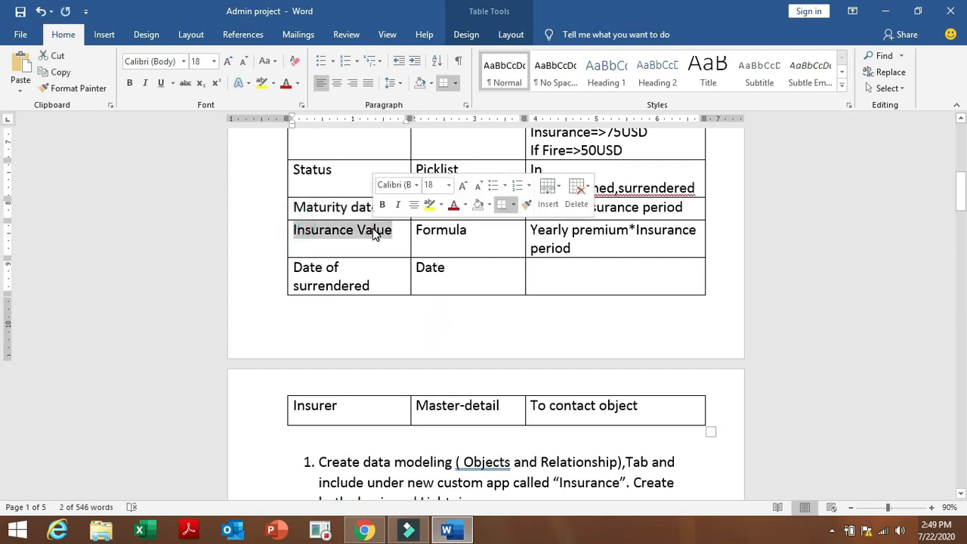
click(368, 533)
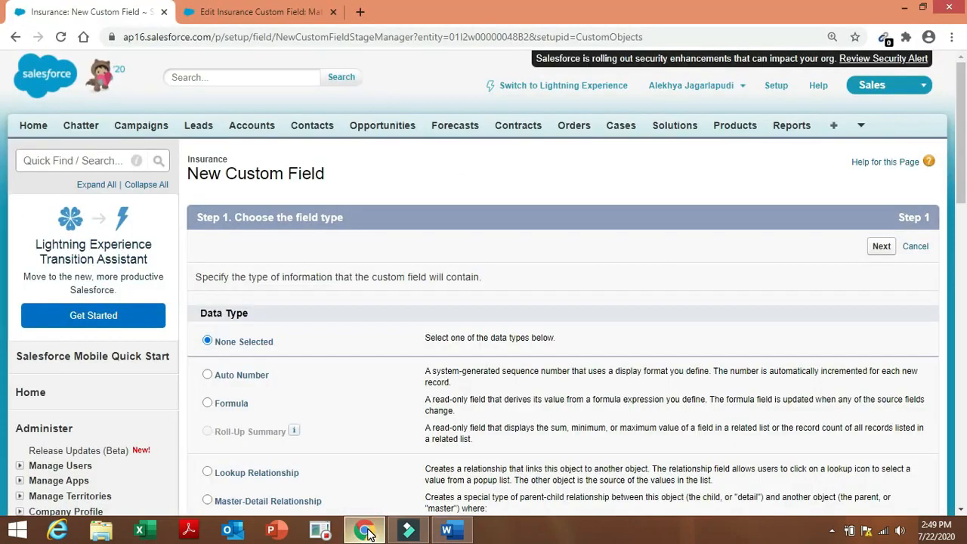
Create a Currency formula field labelled 'Insurance Value' with the auto-filled name Insurance_Value.
click(208, 403)
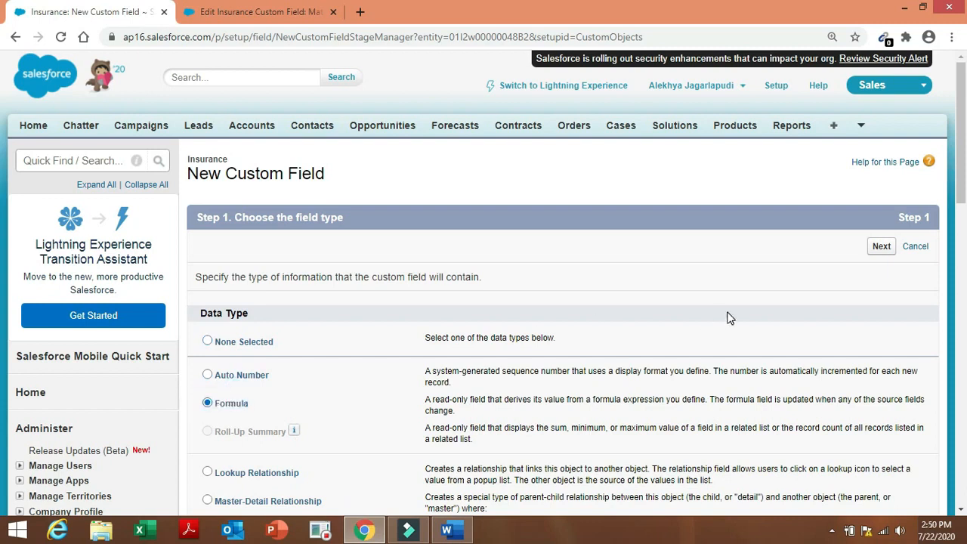
click(879, 250)
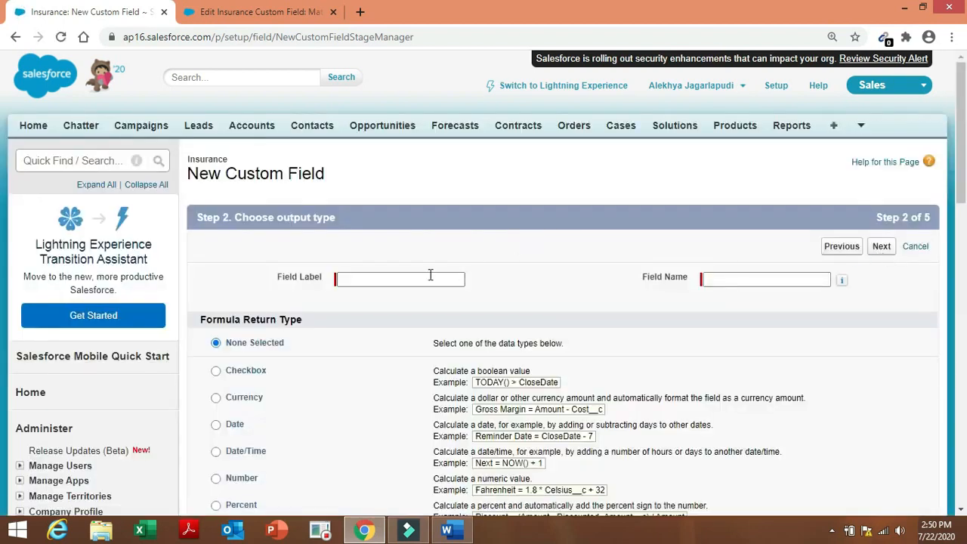
click(426, 278)
click(426, 278)
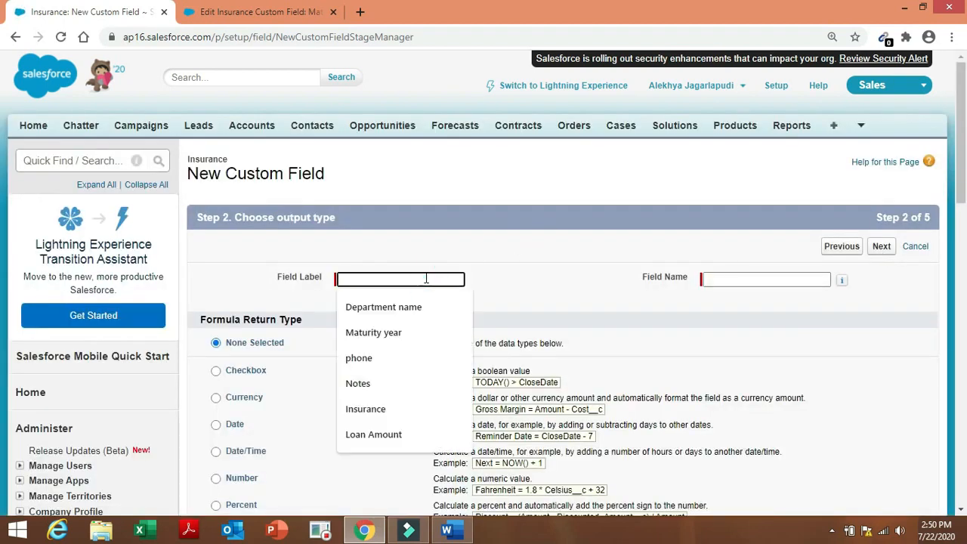
text(Insurance Value)
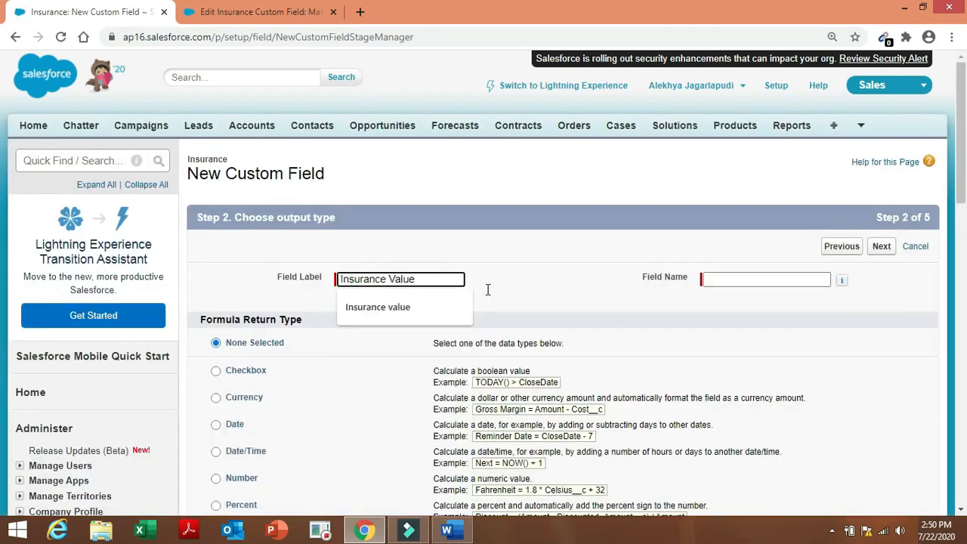
click(733, 280)
click(654, 205)
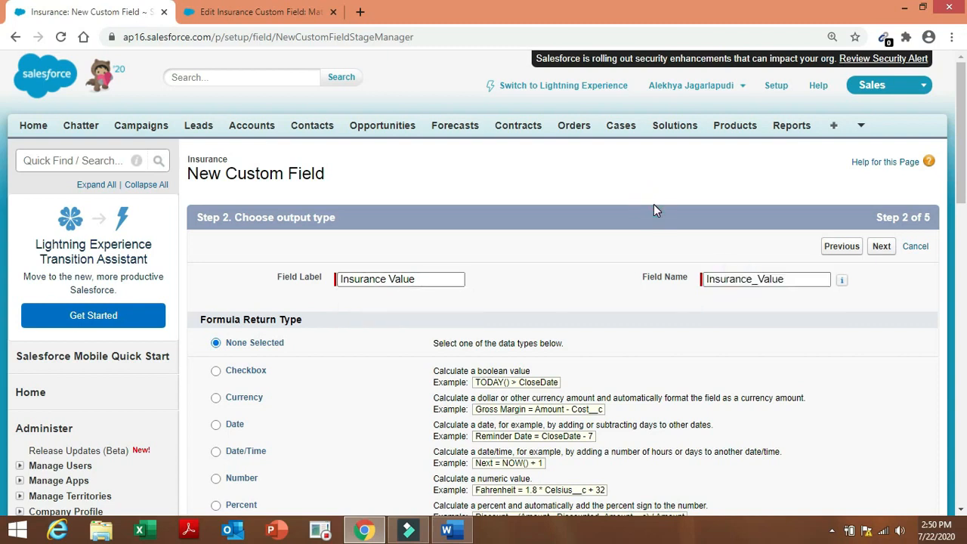
click(235, 405)
mouse_move(841, 279)
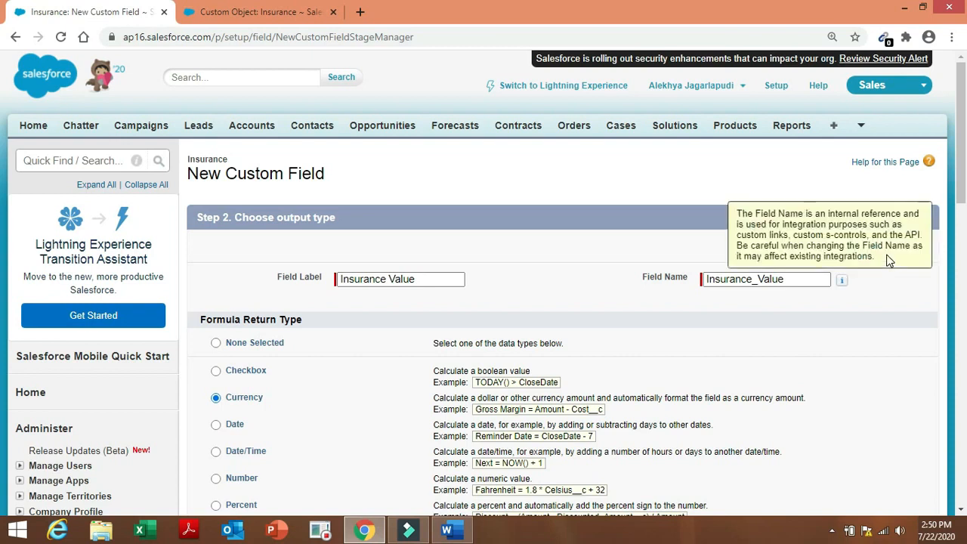
click(883, 251)
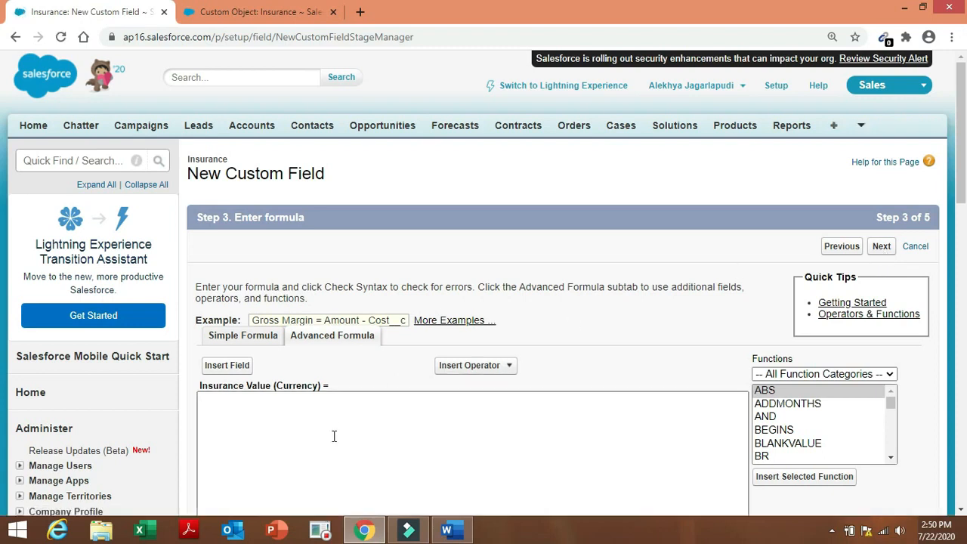
Start the Insurance Value formula with Yearly_Premium__c followed by a multiply operator.
click(334, 436)
click(447, 532)
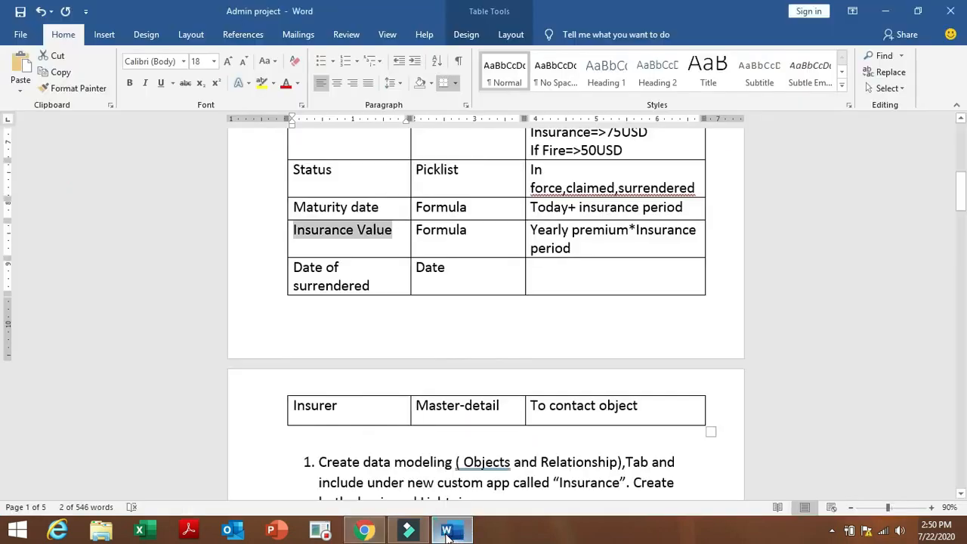
click(365, 531)
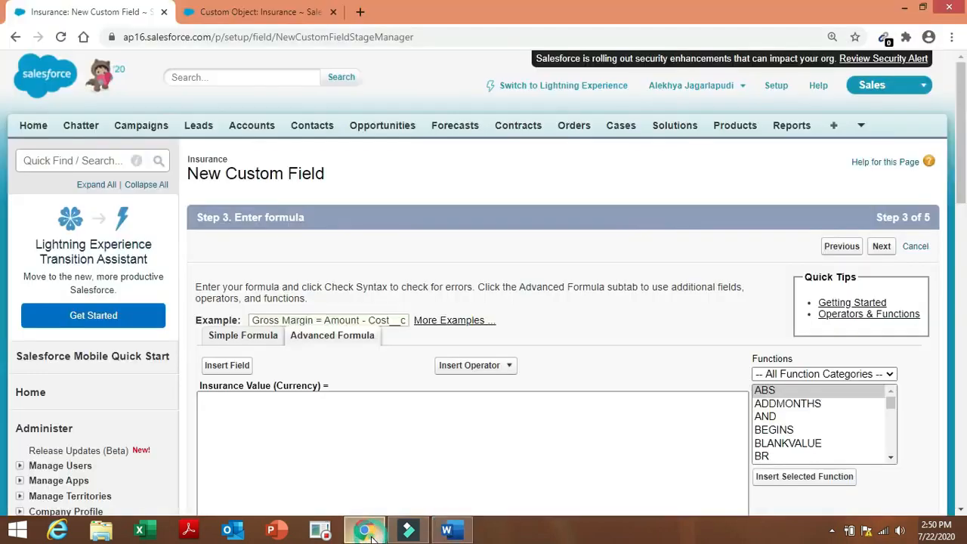
click(229, 372)
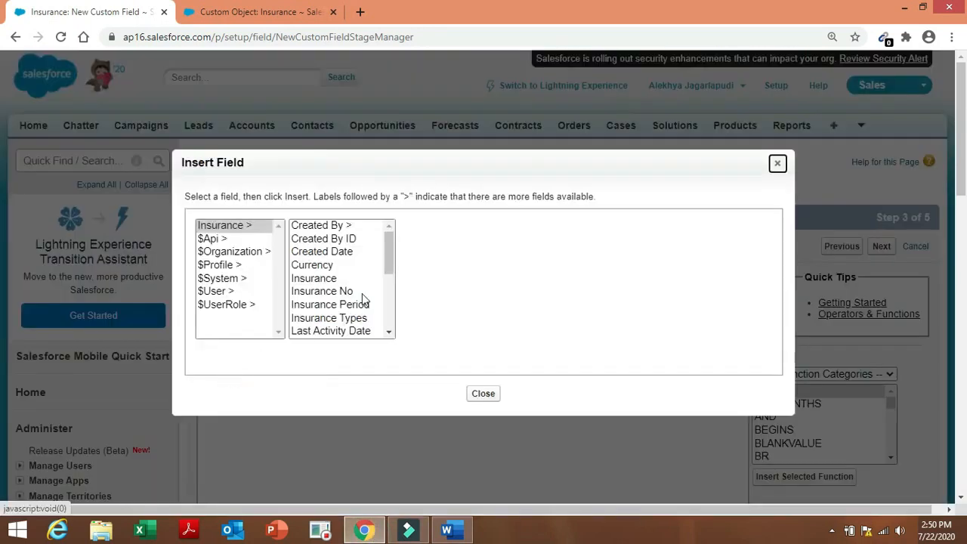
drag(388, 270, 402, 333)
click(367, 331)
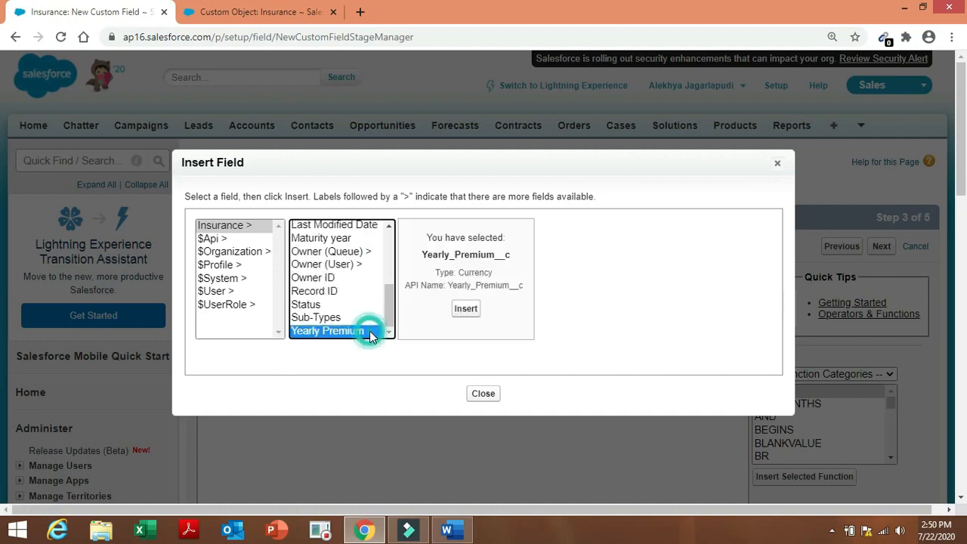
click(463, 309)
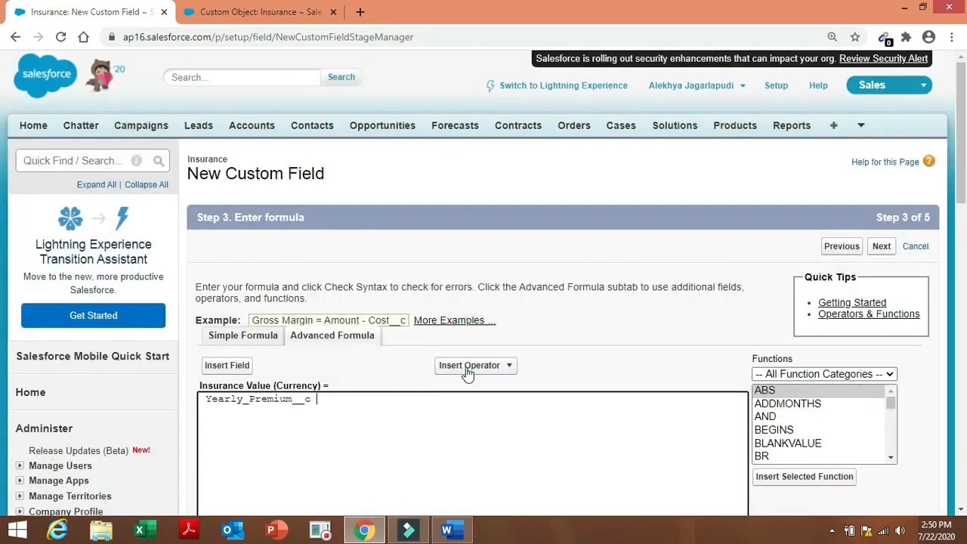
click(467, 370)
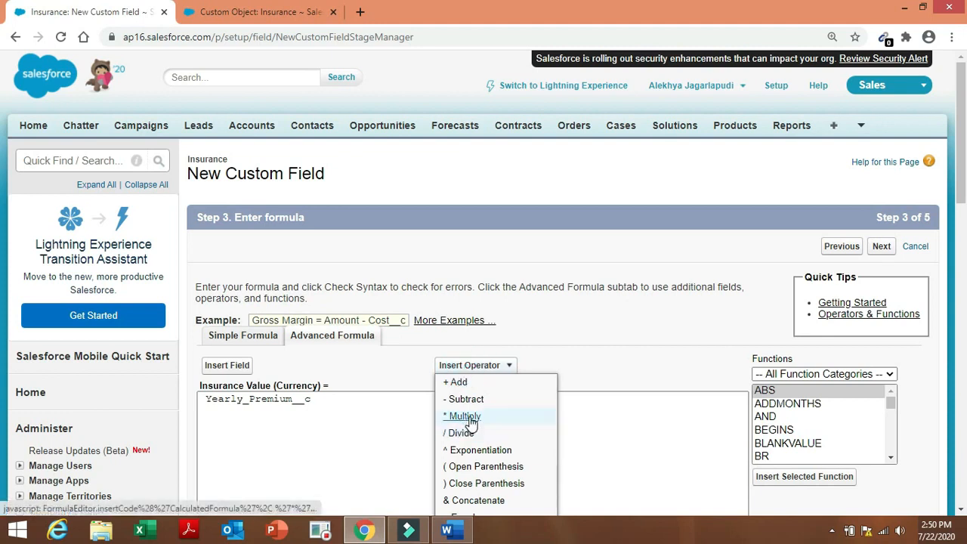
click(470, 417)
Add Insurance_Period__c after the multiply sign and run the syntax check.
click(234, 366)
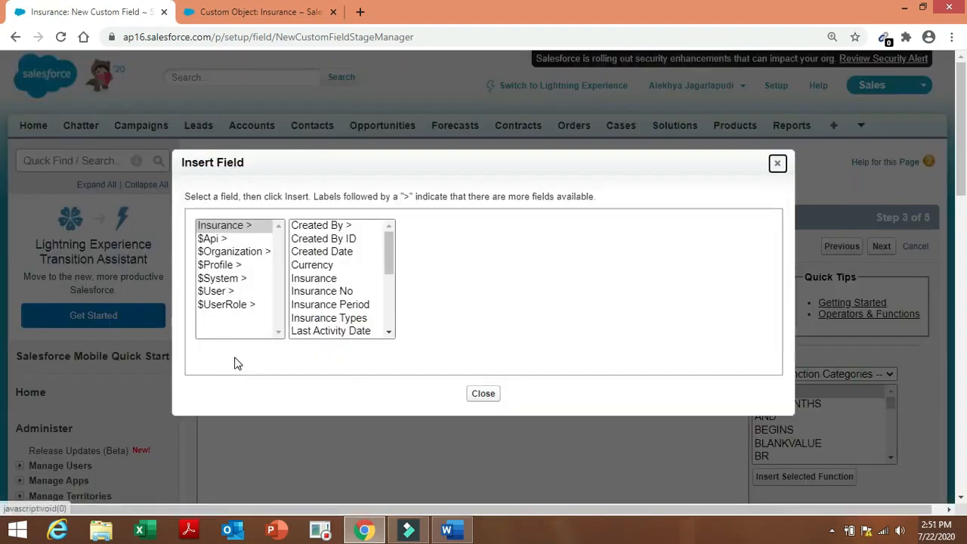
click(360, 304)
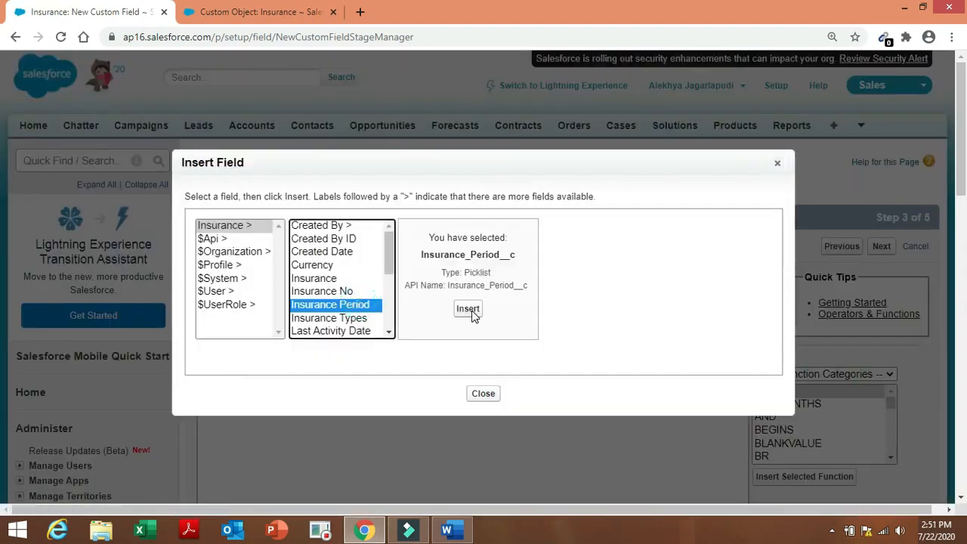
click(470, 311)
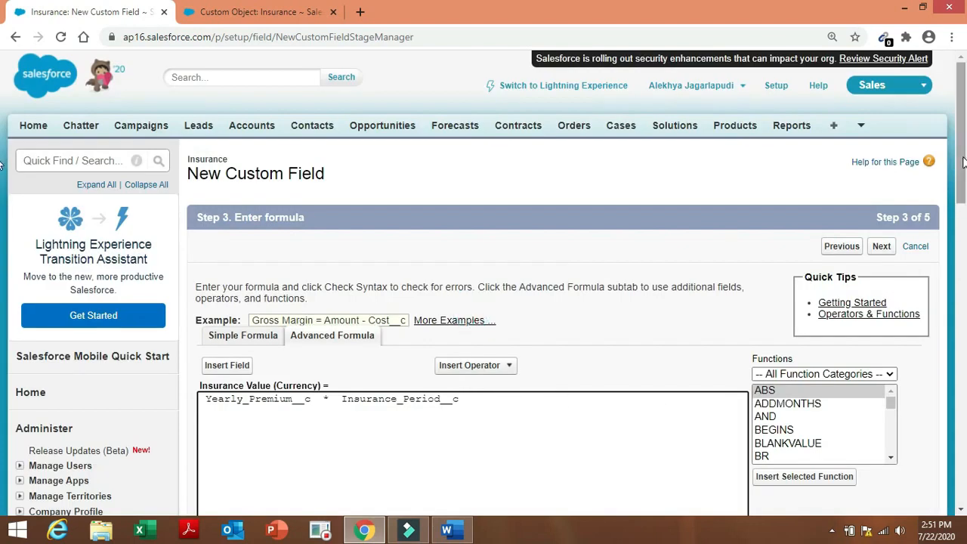
drag(962, 163, 963, 255)
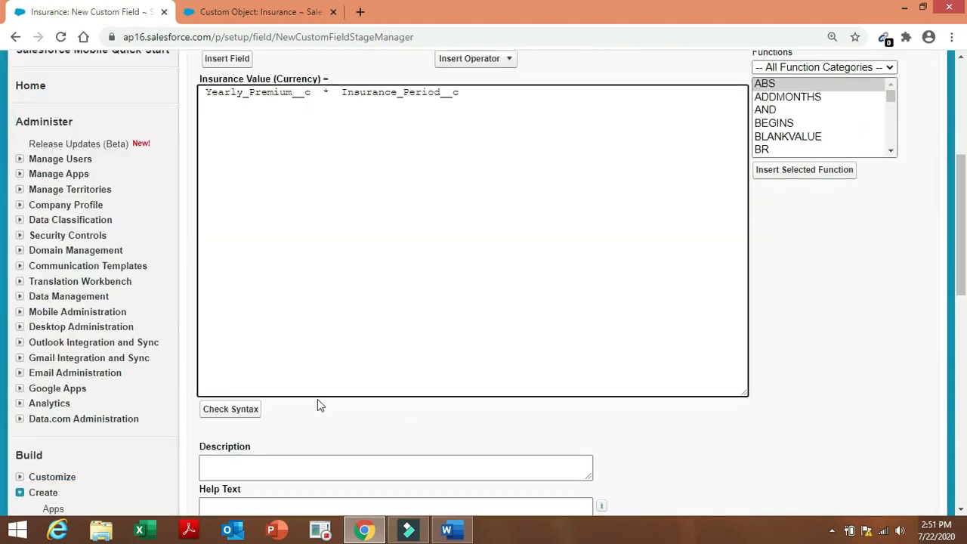
click(244, 420)
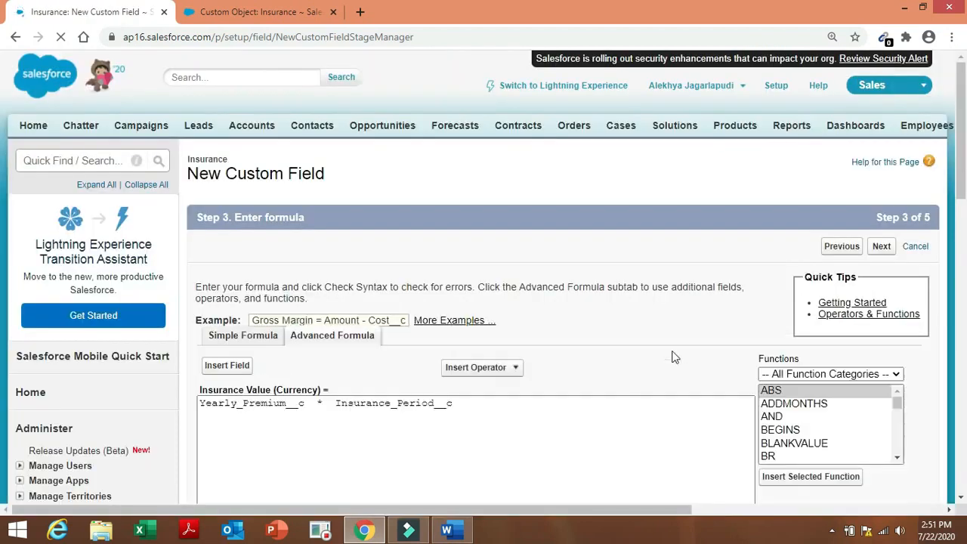
drag(964, 136, 964, 215)
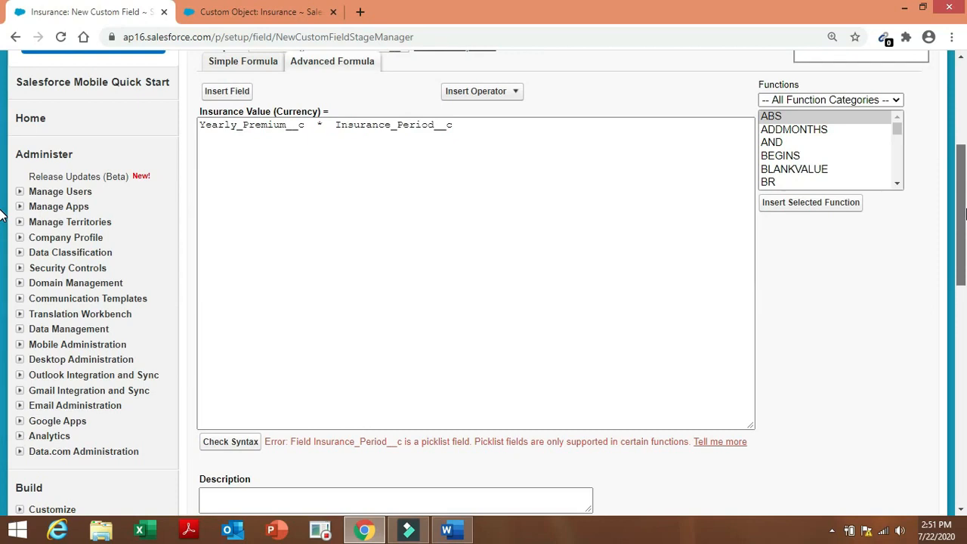
drag(965, 213, 965, 211)
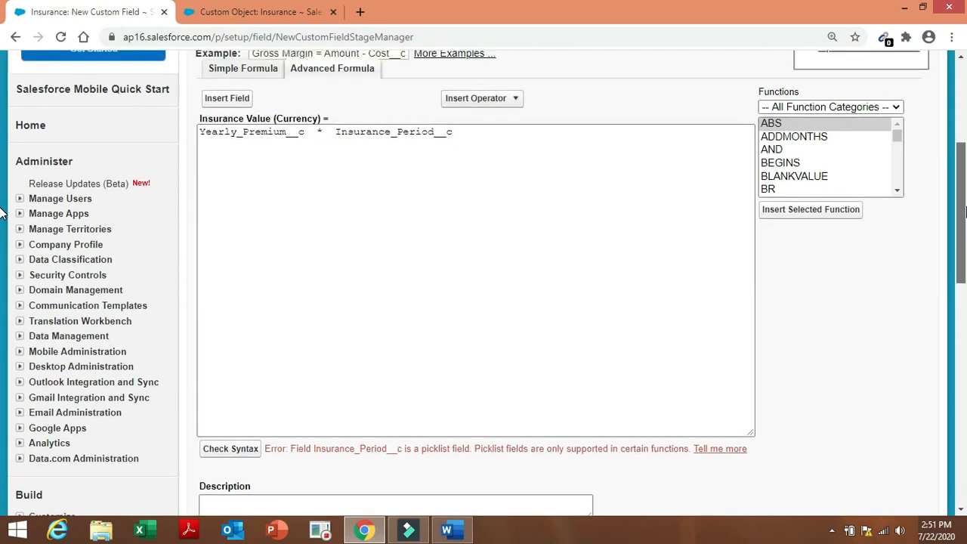
drag(965, 212, 965, 214)
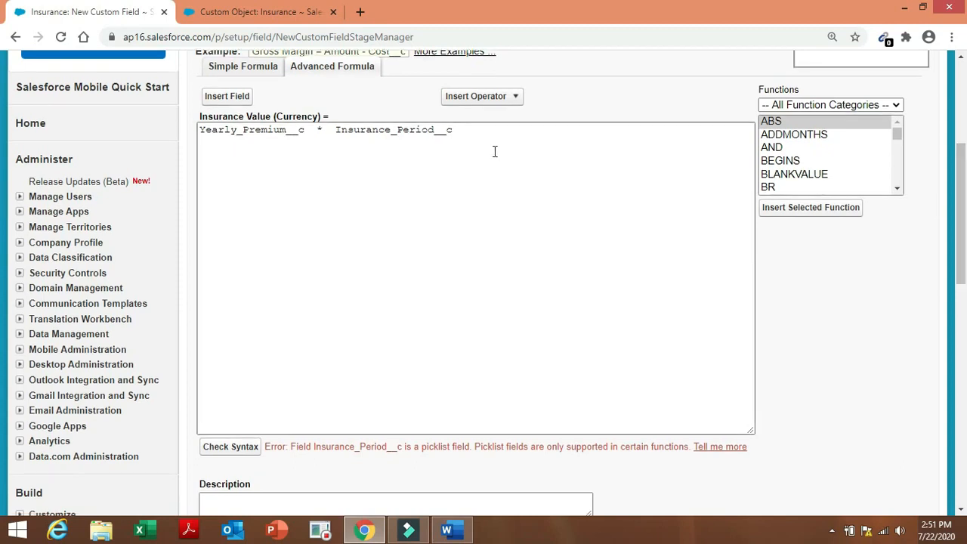
Wrap the period field so the formula reads Yearly_Premium__c * VALUE(text (Insurance_Period__c)).
click(330, 130)
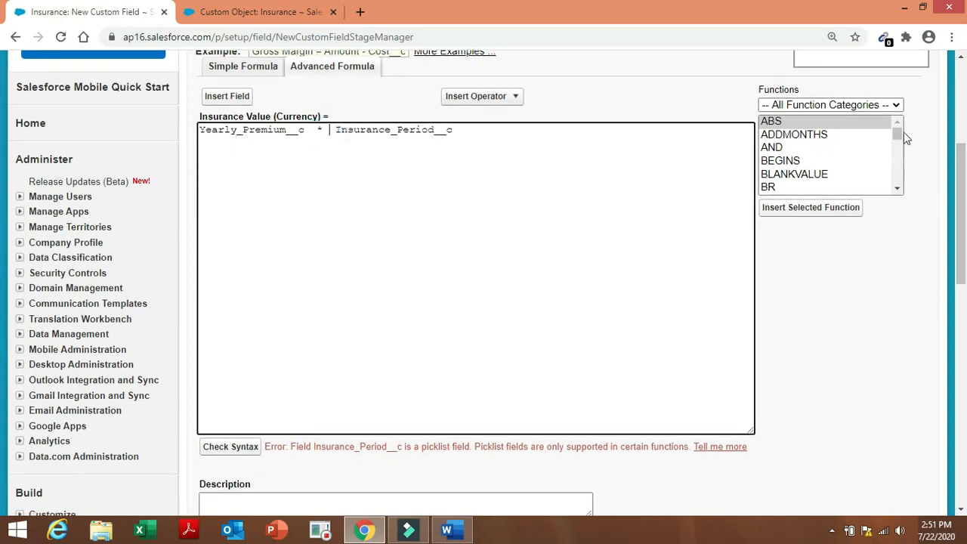
drag(900, 132, 904, 182)
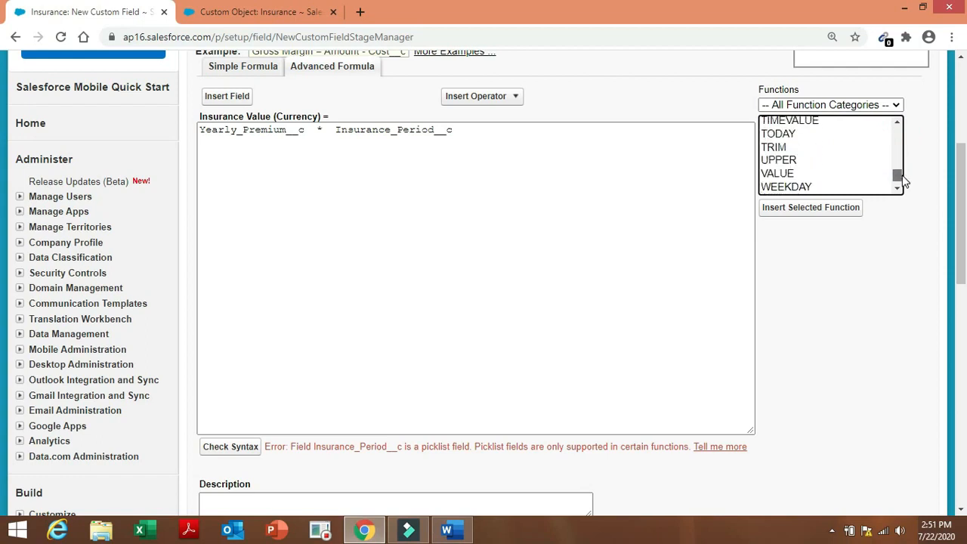
click(775, 174)
click(782, 208)
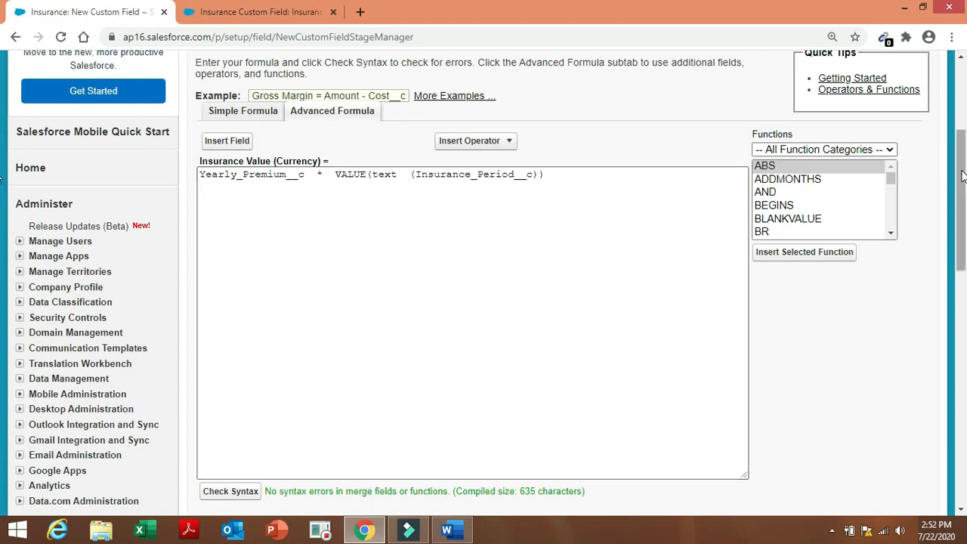
drag(962, 175, 964, 302)
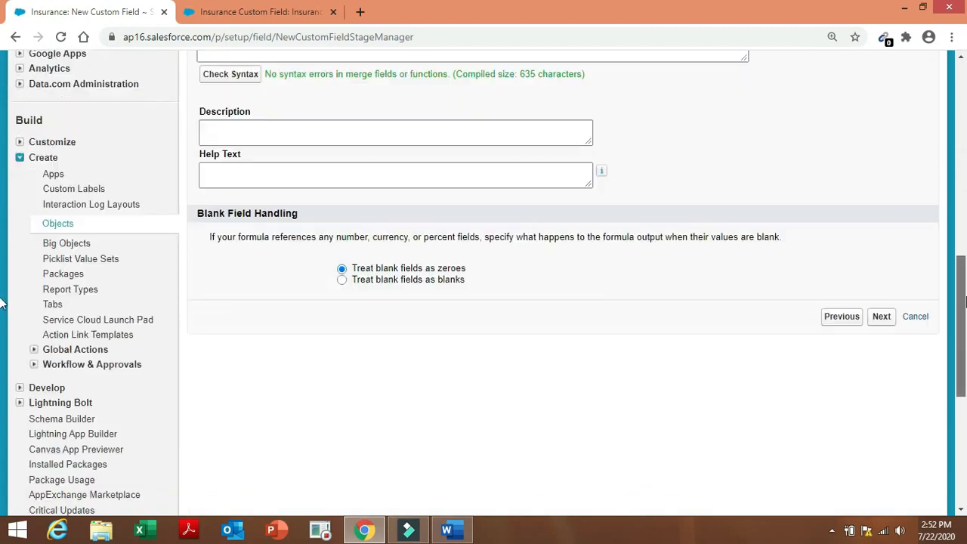
Save Insurance Value with default visibility on the Insurance Layout and begin another new field.
click(881, 452)
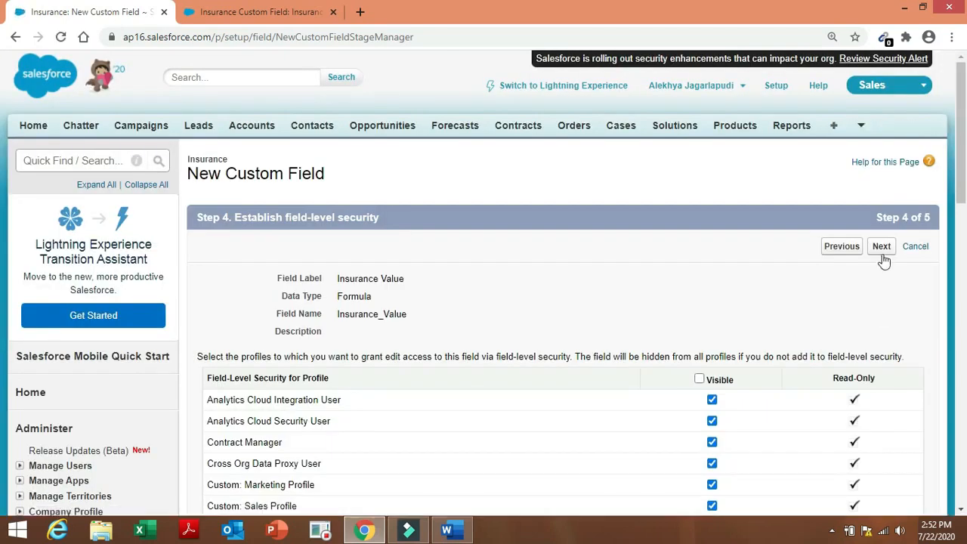
click(882, 247)
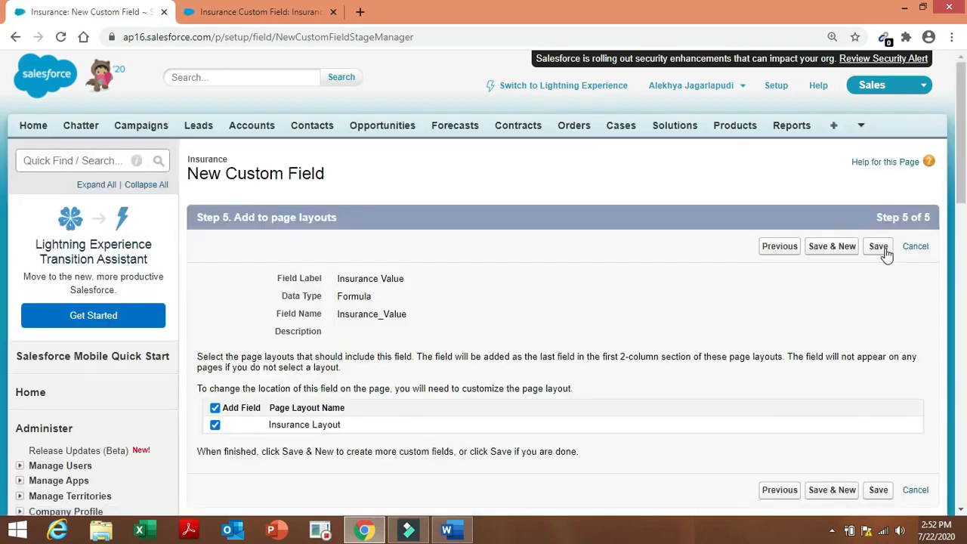
click(818, 254)
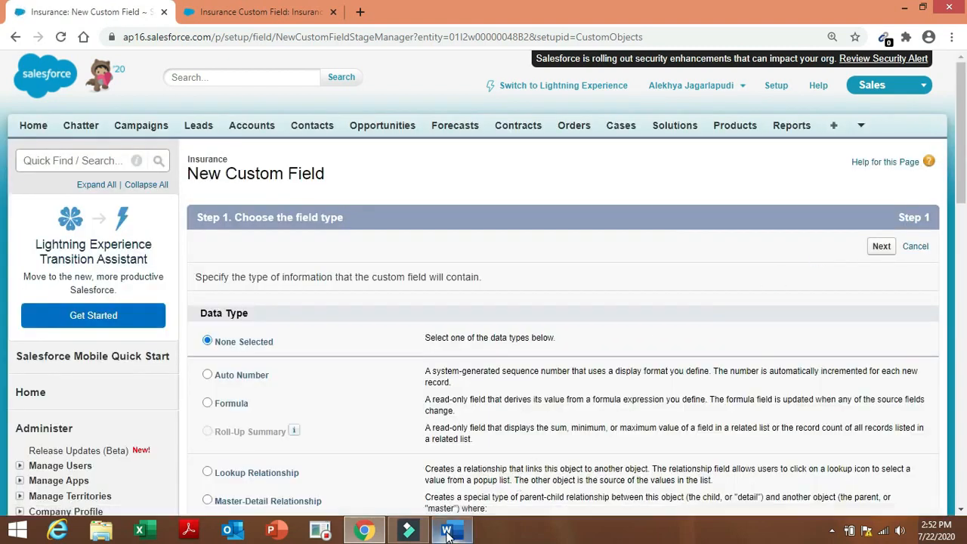
click(446, 533)
Copy the 'Date of surrendered' field name from the Word requirements table, then return to Salesforce.
click(394, 328)
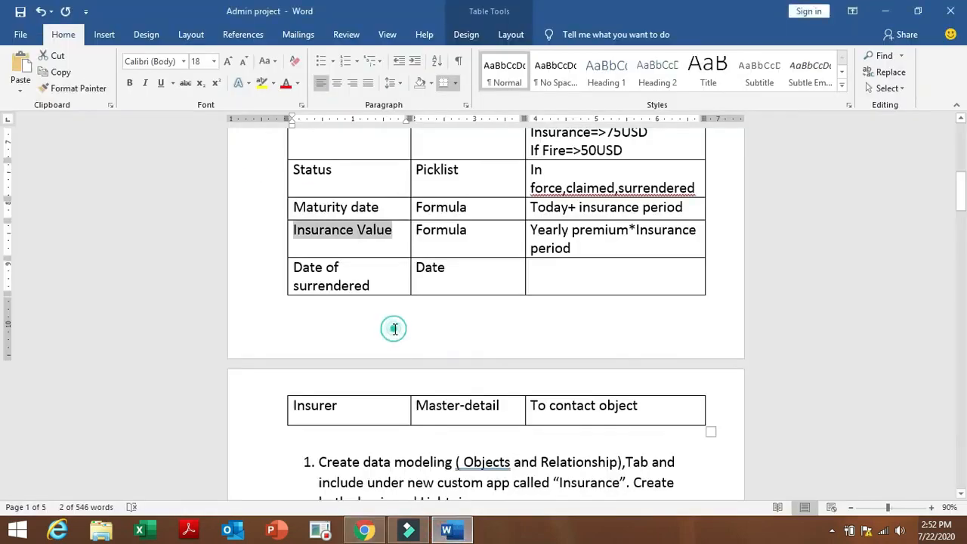
click(289, 266)
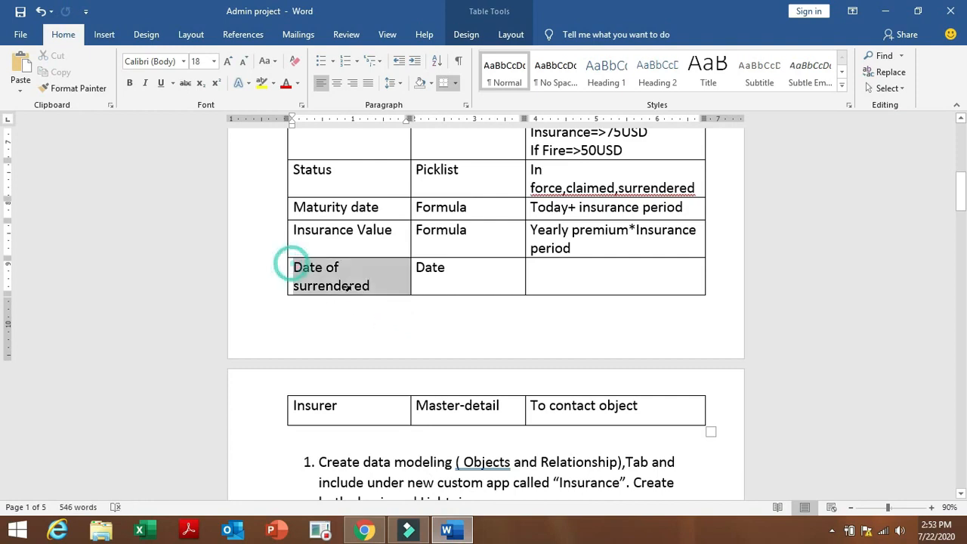
key(ctrl+c)
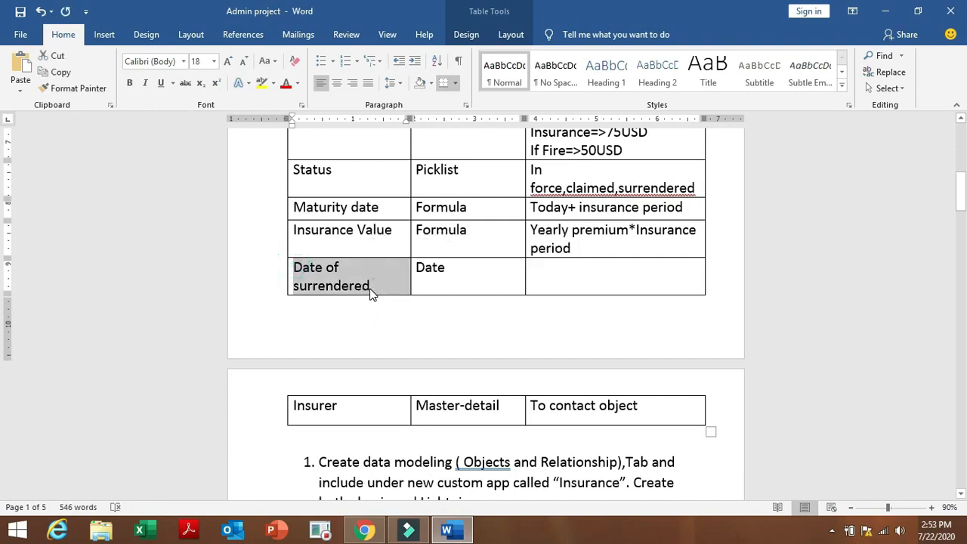
click(364, 531)
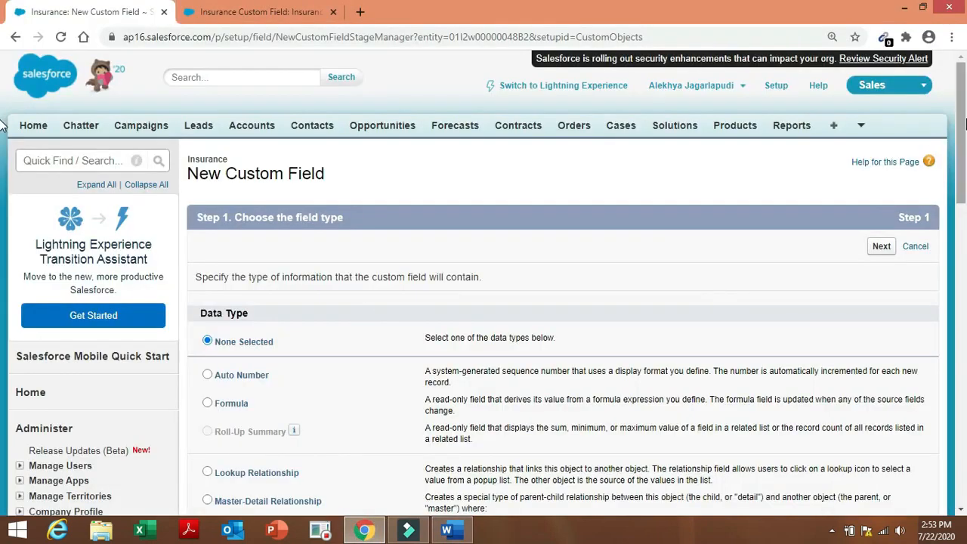
Define a Date field labelled 'Date of surrendered', keeping the auto-filled field name.
drag(963, 132, 962, 241)
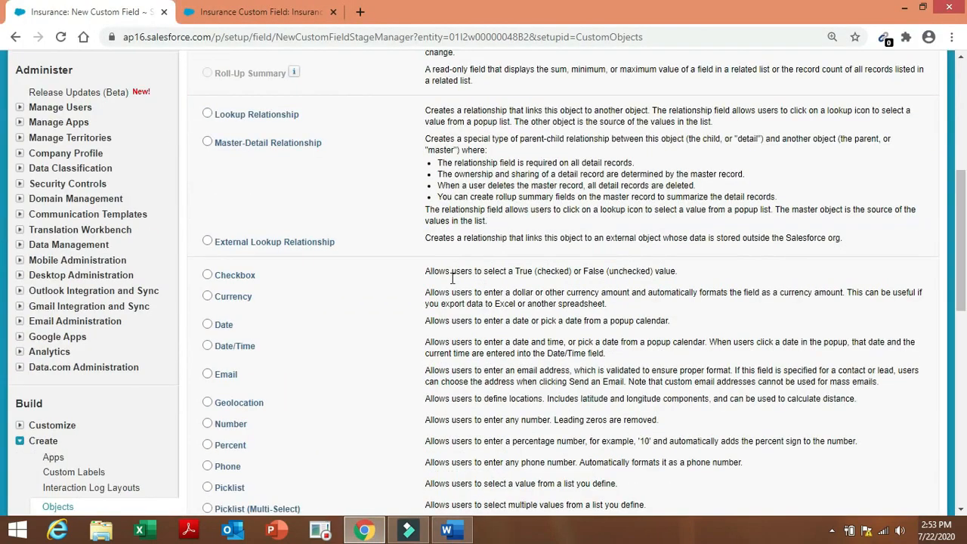
click(219, 325)
scroll(963, 306, down, 3)
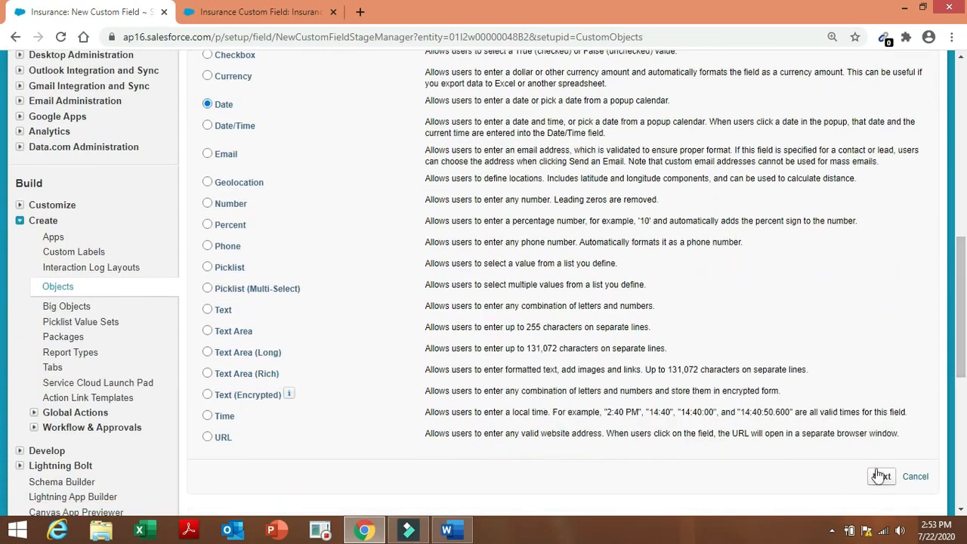
click(881, 476)
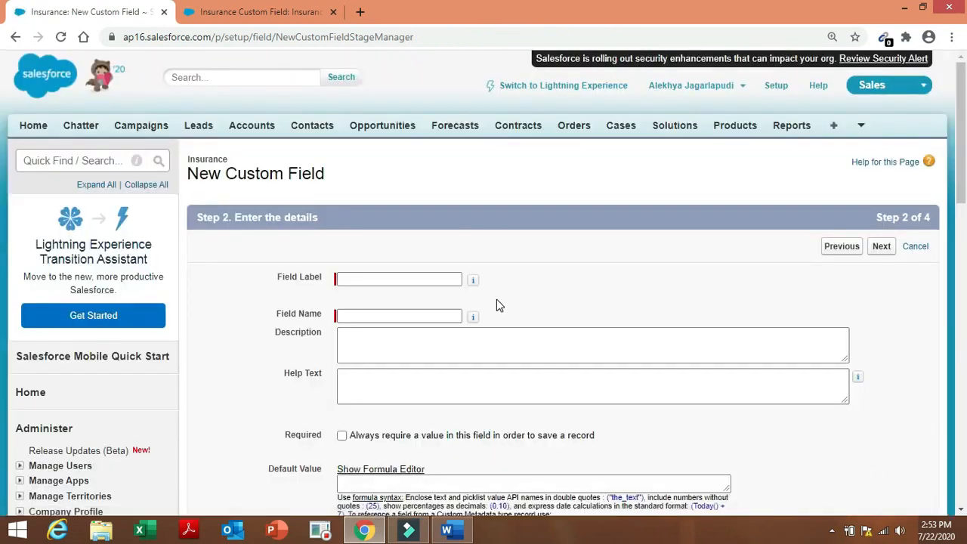
click(435, 279)
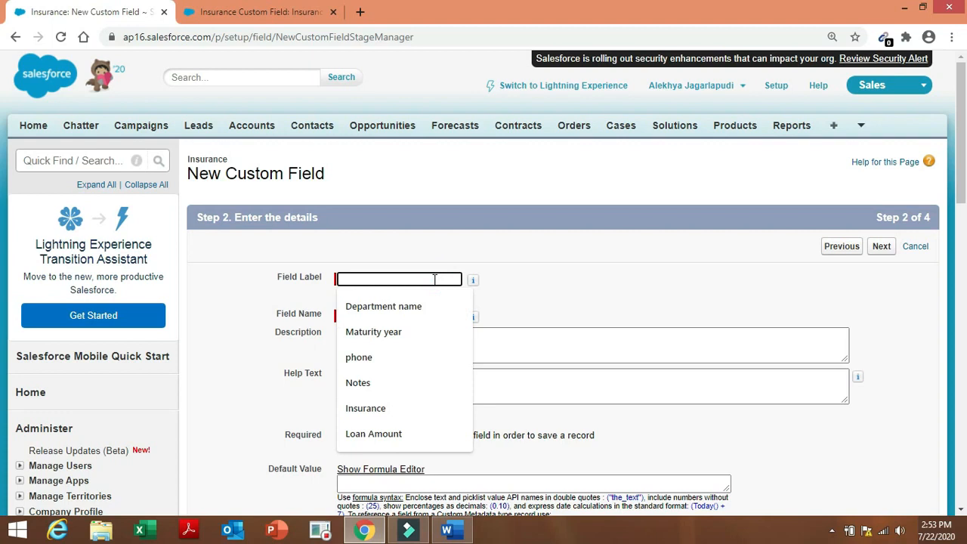
text(Date of surrendered)
double_click(431, 314)
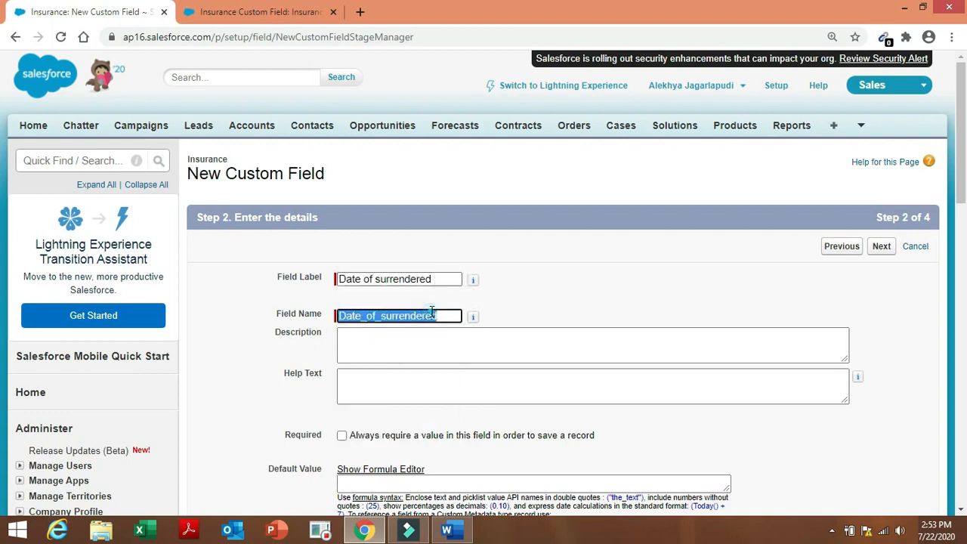
click(615, 315)
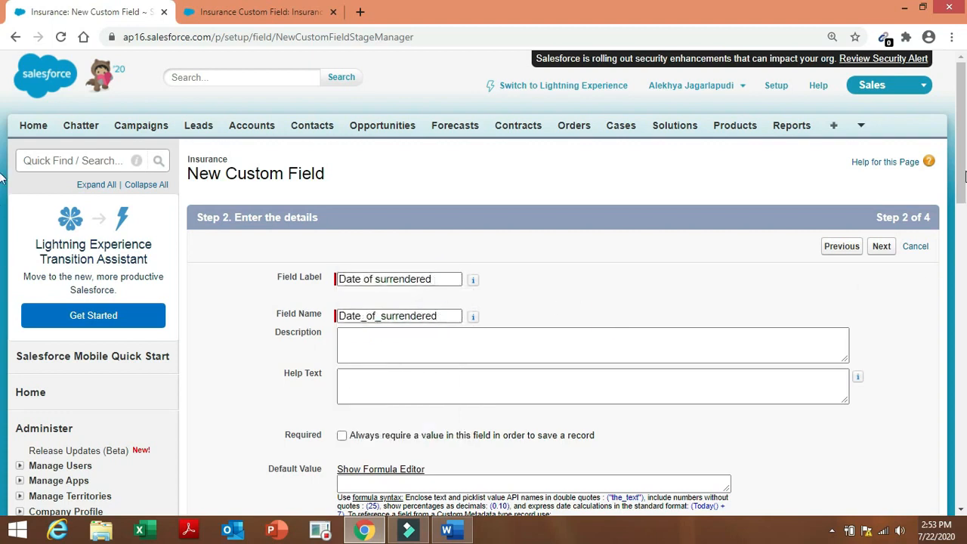
Save it with default security and layouts, start another field, and check the next spec row.
drag(964, 176, 964, 214)
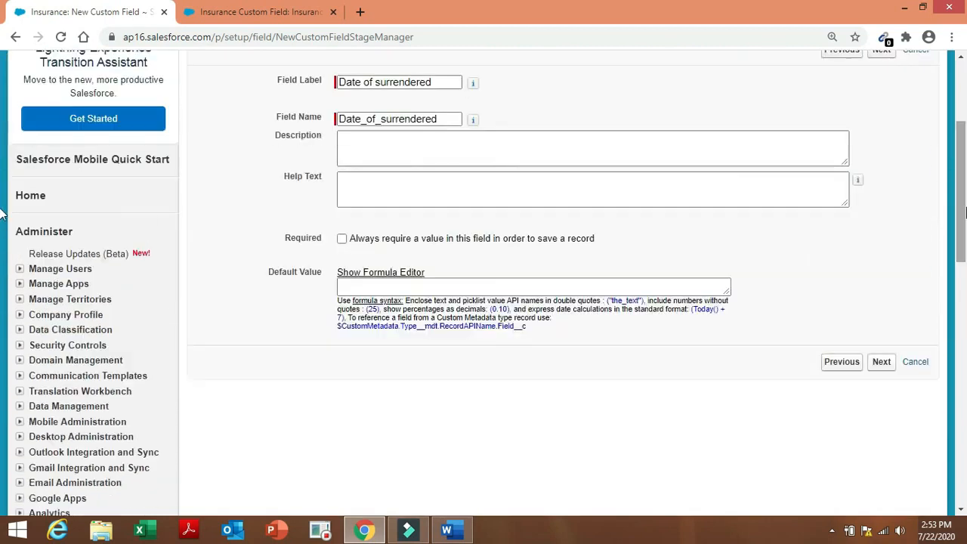
click(881, 362)
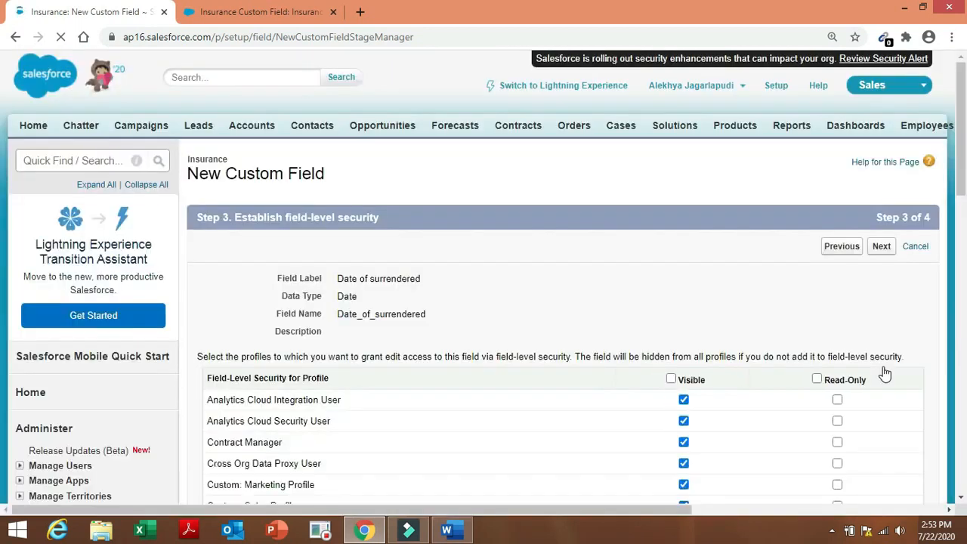
click(882, 247)
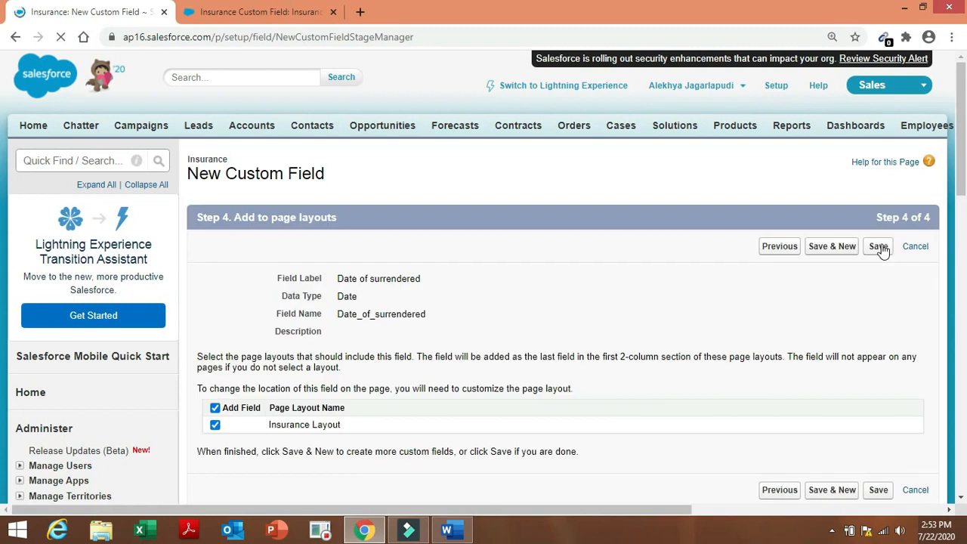
click(840, 247)
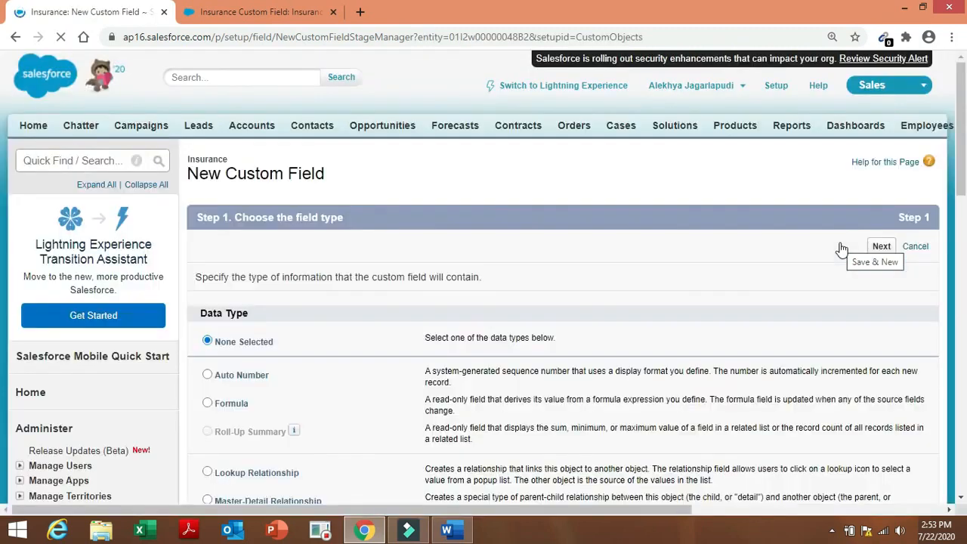
click(453, 532)
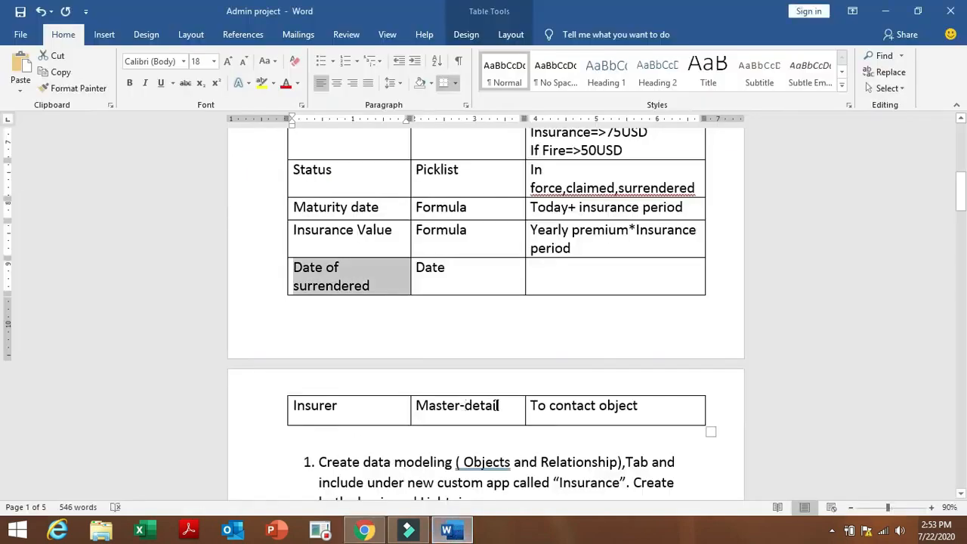
click(366, 531)
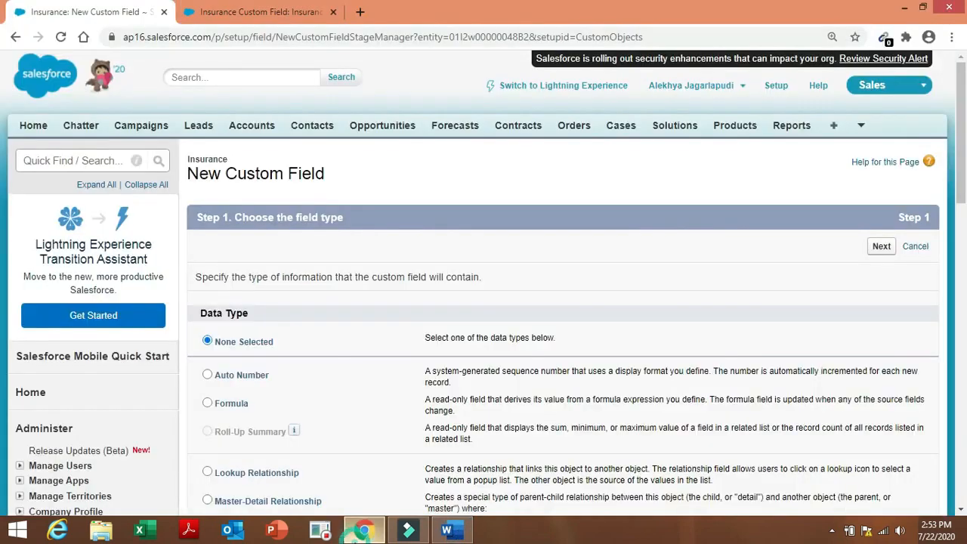
Choose a Master-Detail Relationship field type related to Contact.
click(257, 502)
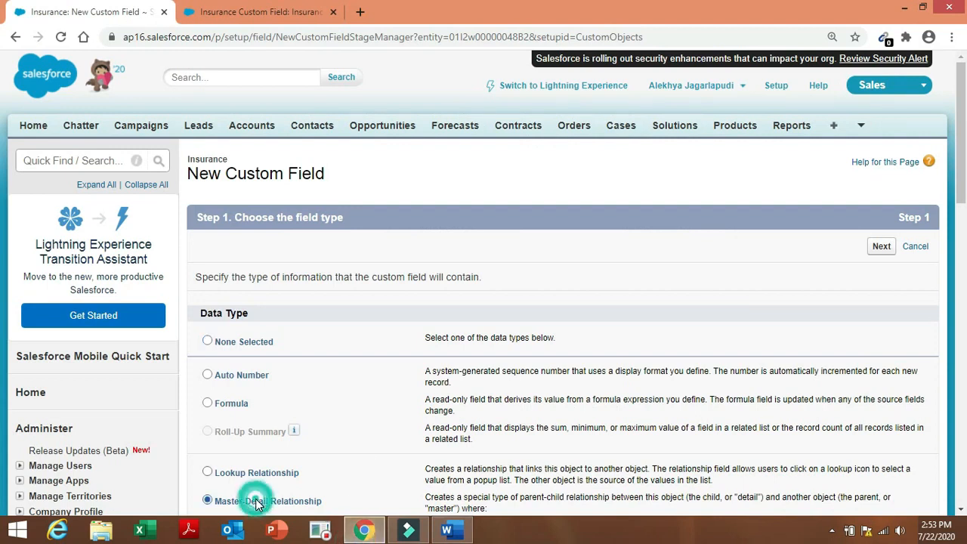
click(880, 247)
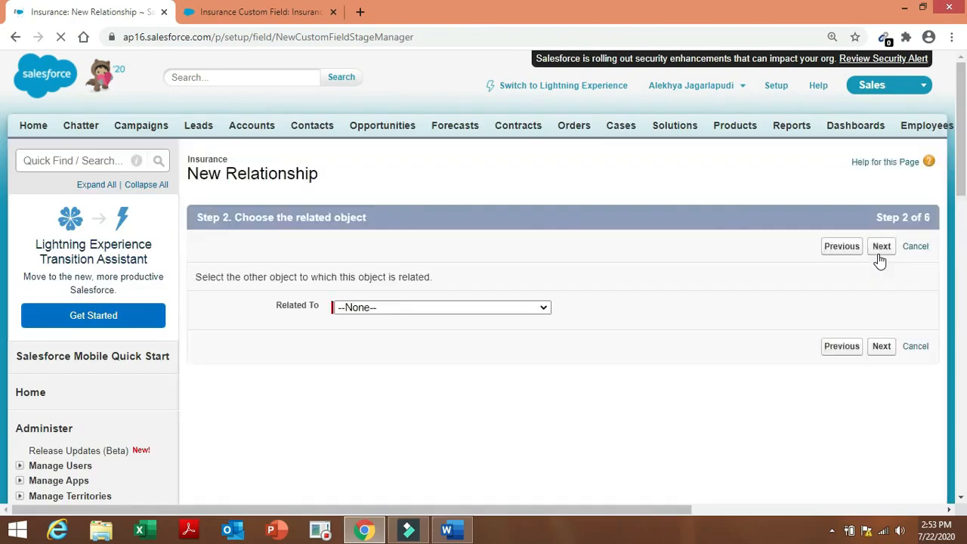
click(516, 312)
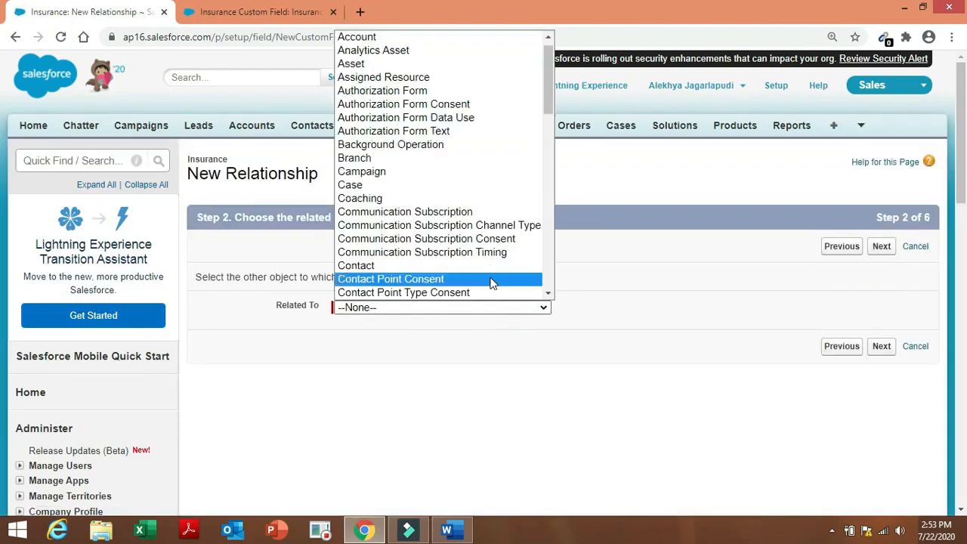
click(492, 269)
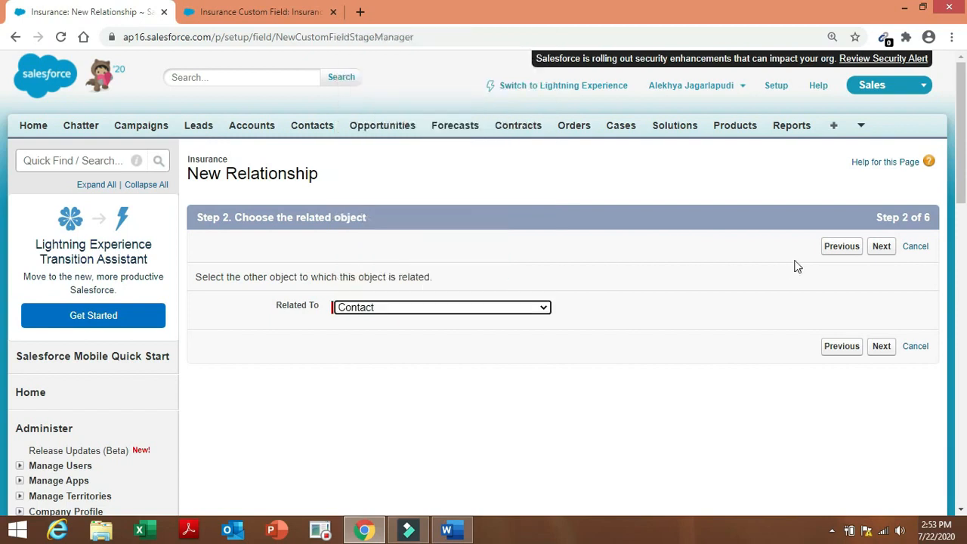
click(881, 247)
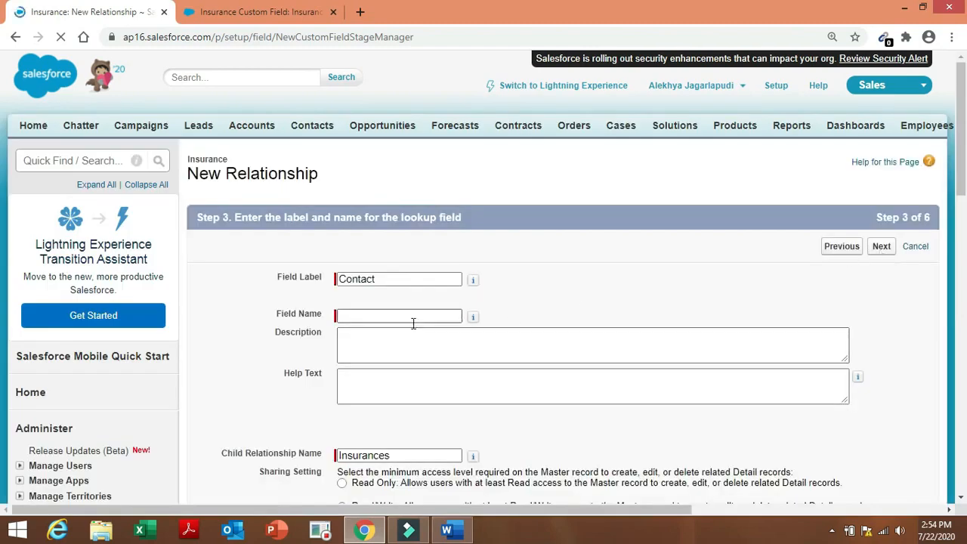
Name the relationship field 'Insurer', accept default security and layouts, and save it.
click(395, 315)
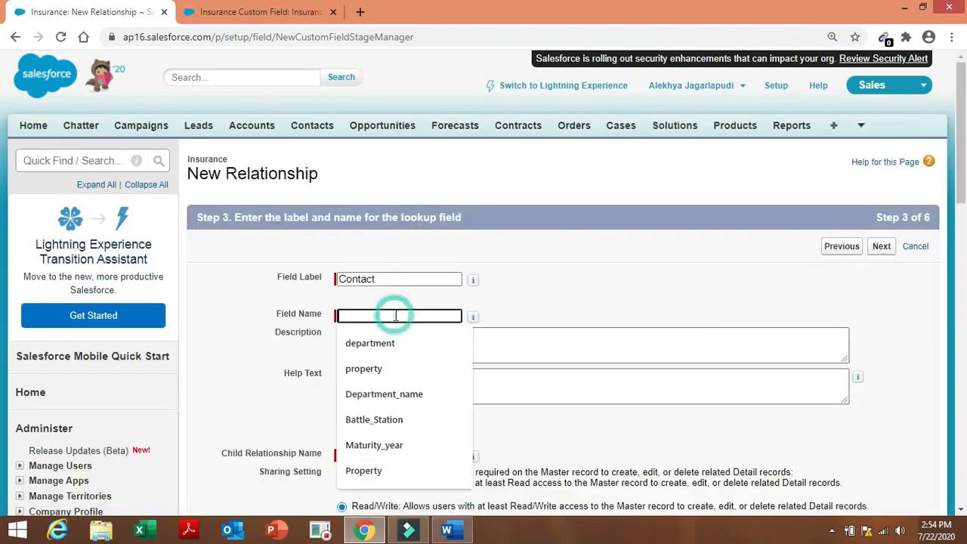
text(Insurer)
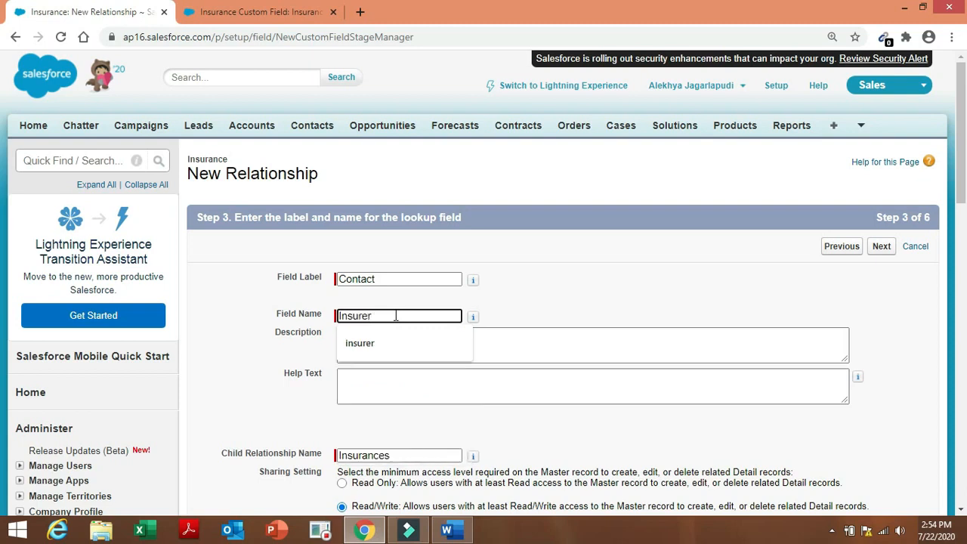
click(396, 314)
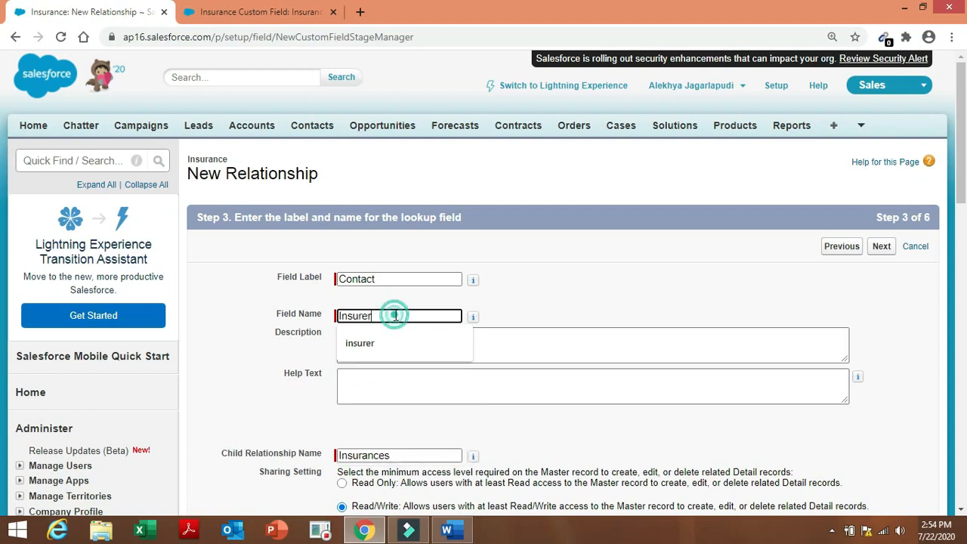
click(542, 290)
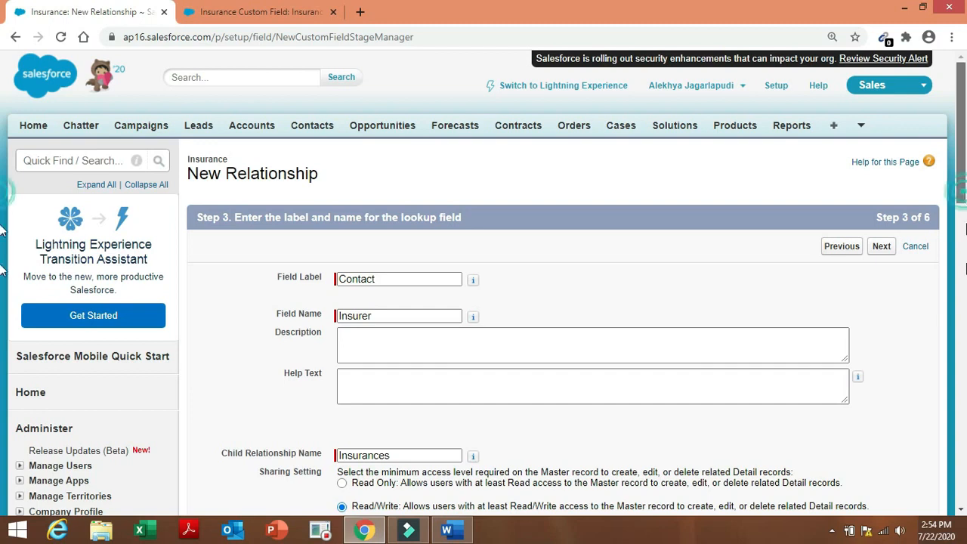
scroll(962, 212, down, 3)
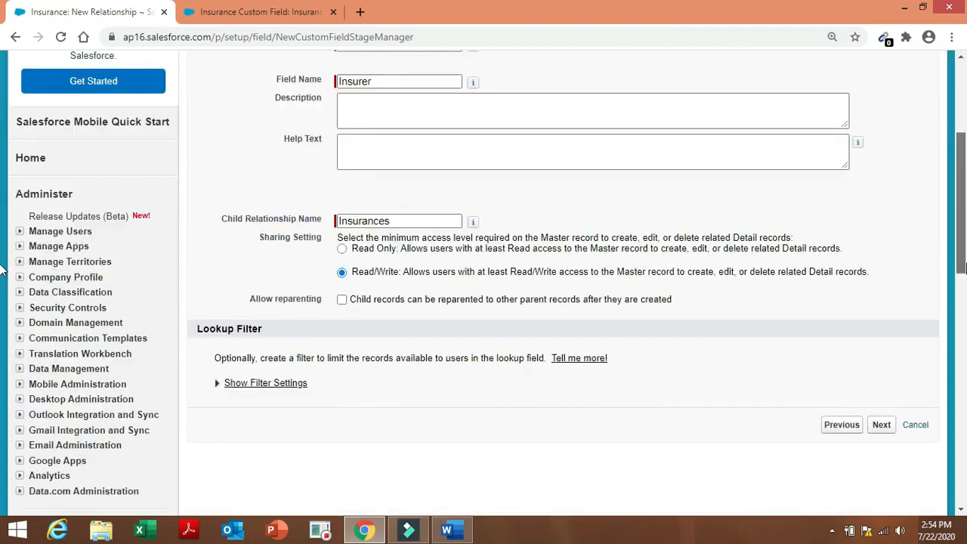
click(882, 425)
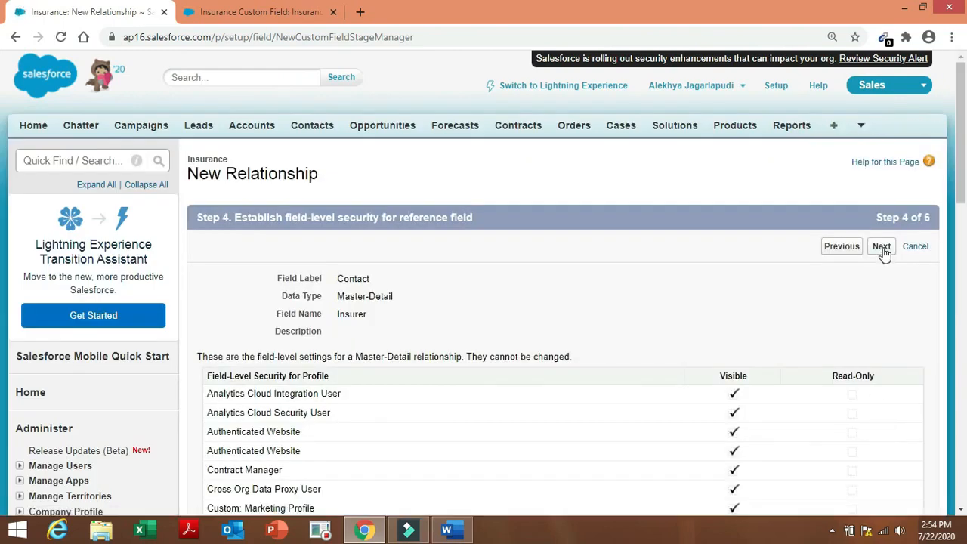
click(881, 247)
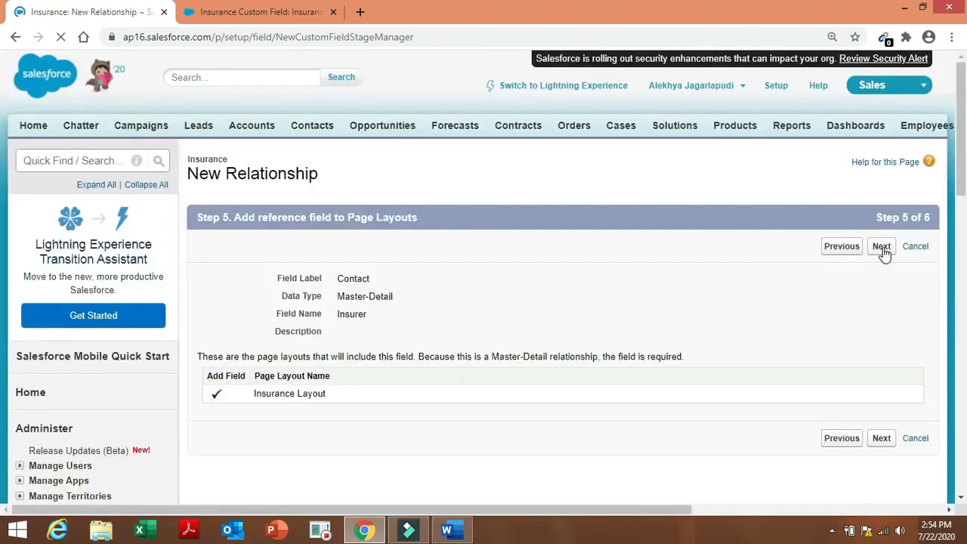
click(884, 254)
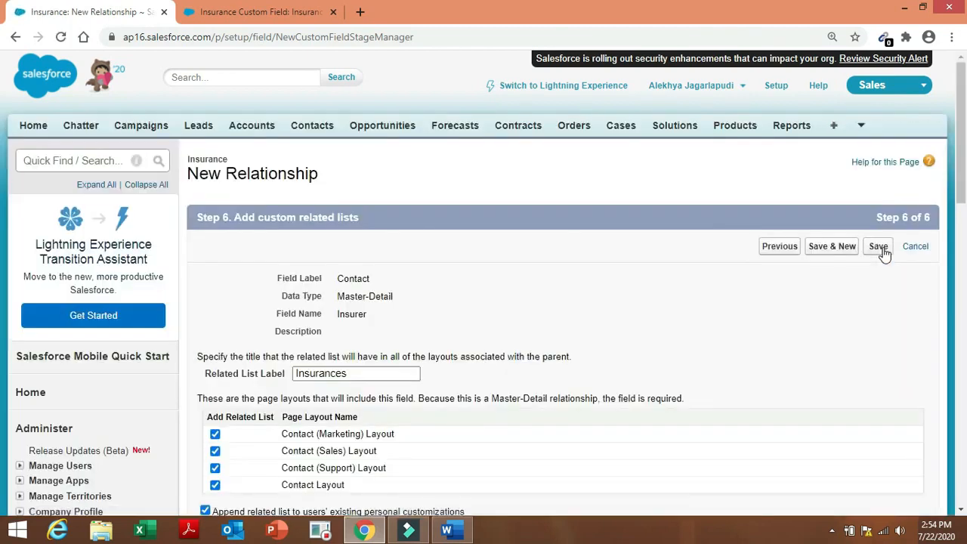
click(880, 249)
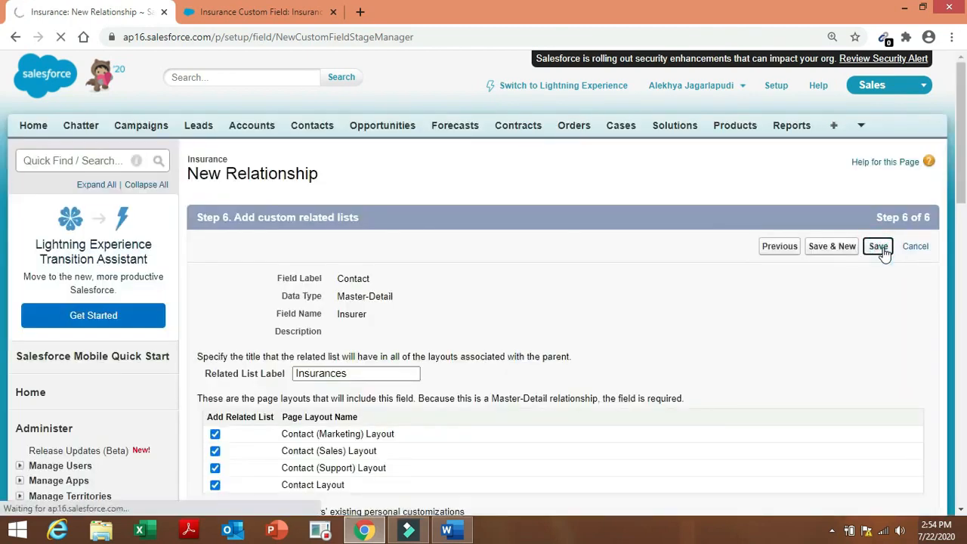
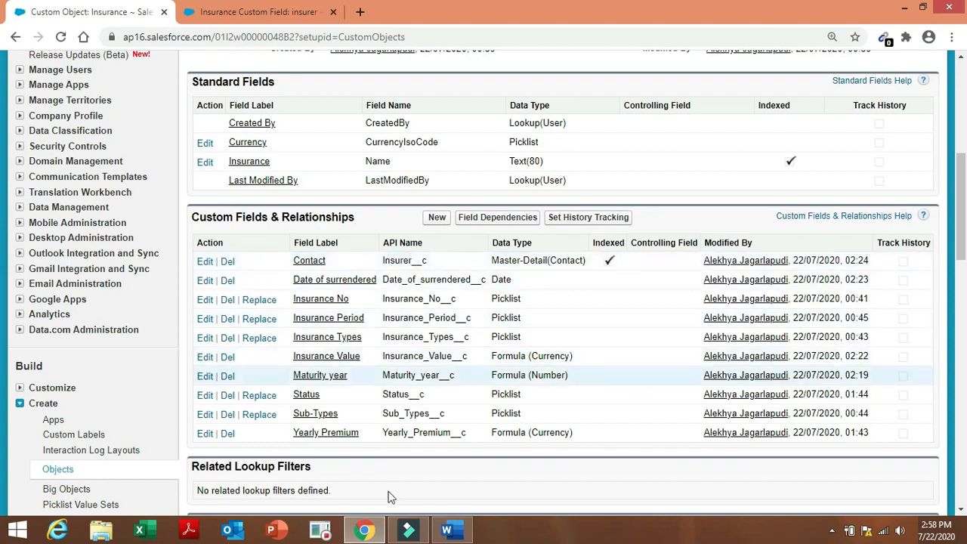
Review the project requirements in Word, then go to the Apps list in Setup.
click(445, 529)
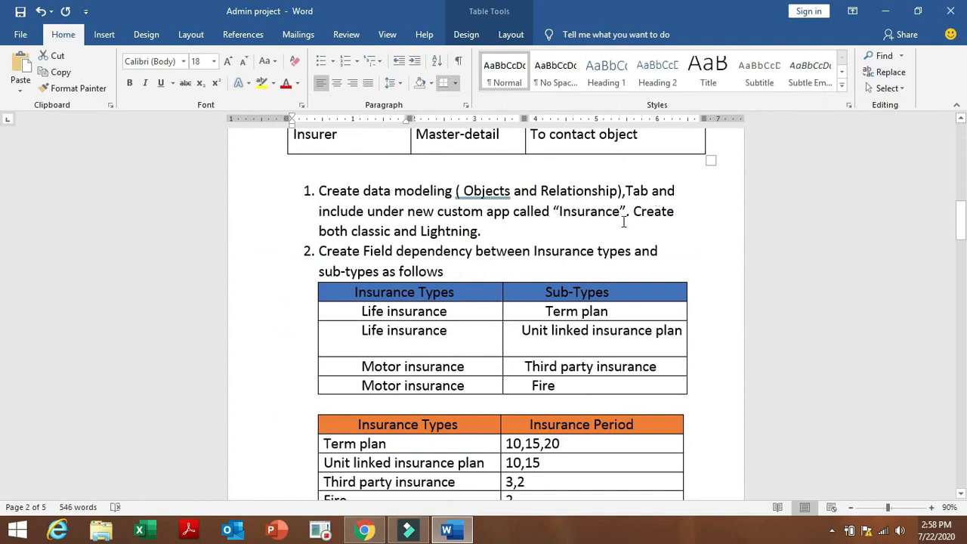
click(362, 532)
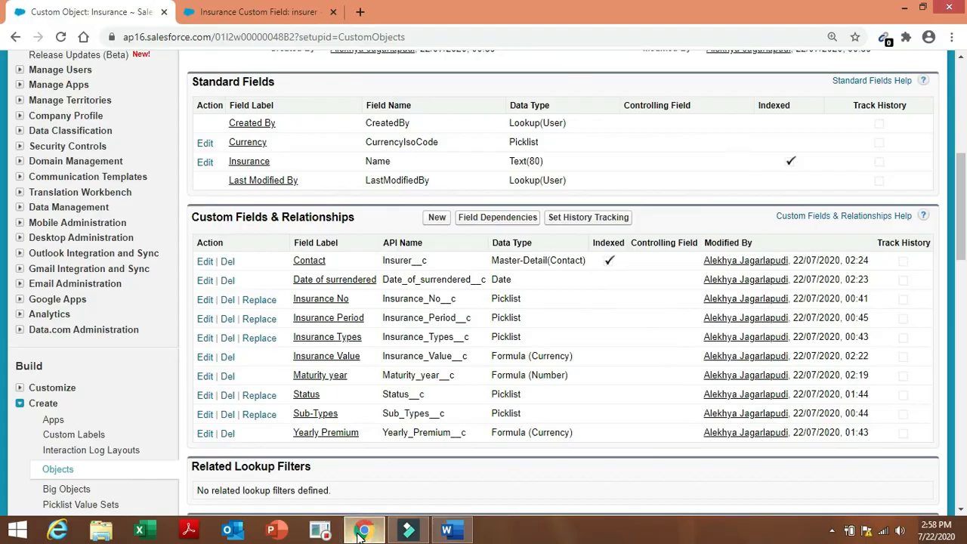
click(53, 421)
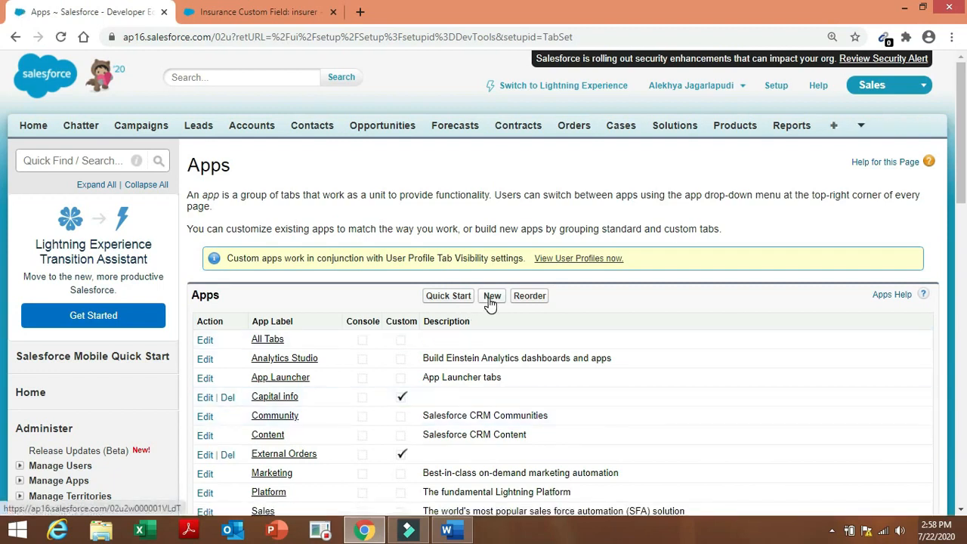
Create a new custom app with label and name INSURANCE.
click(489, 299)
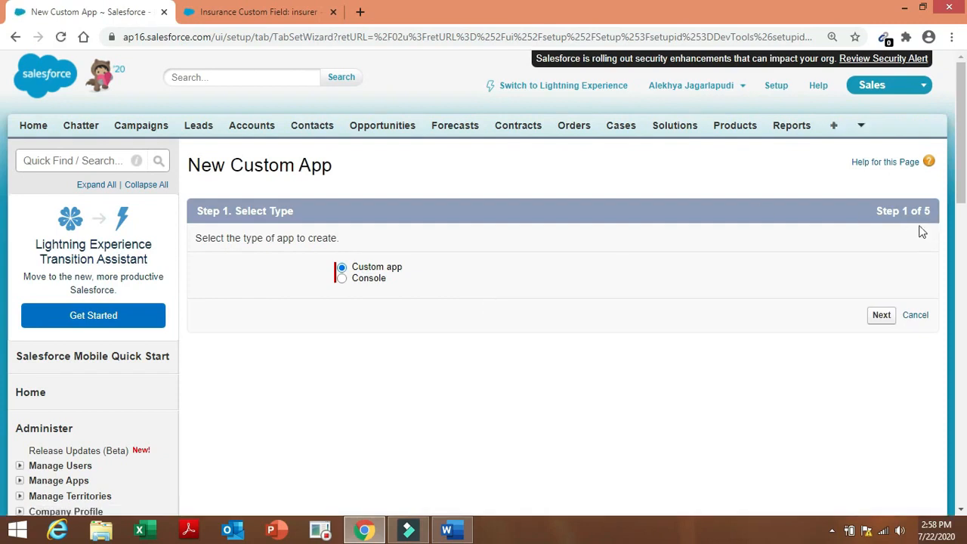
click(881, 317)
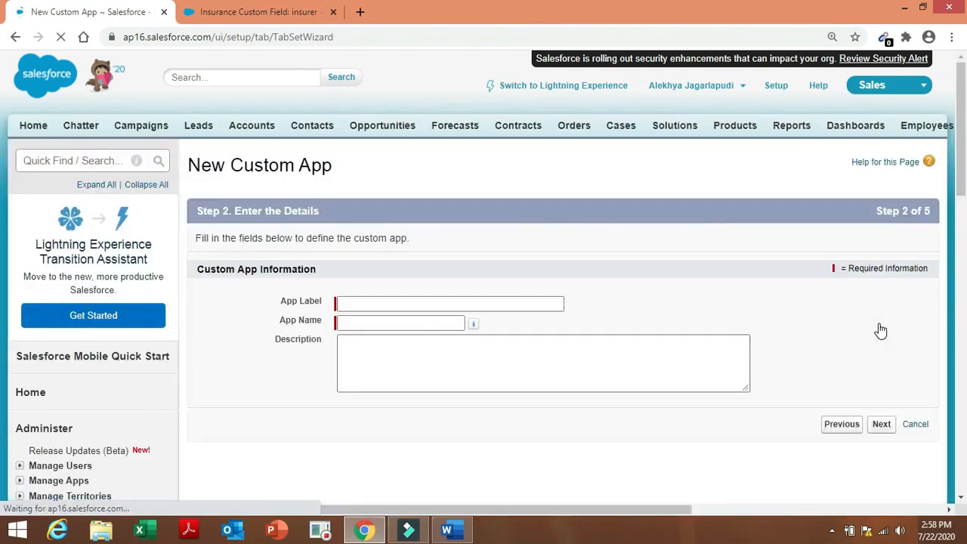
click(488, 305)
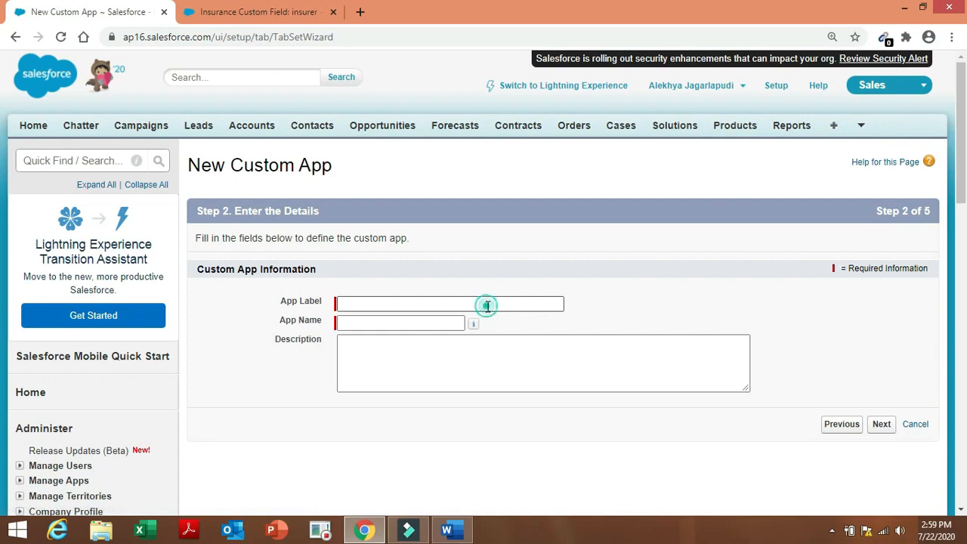
click(464, 325)
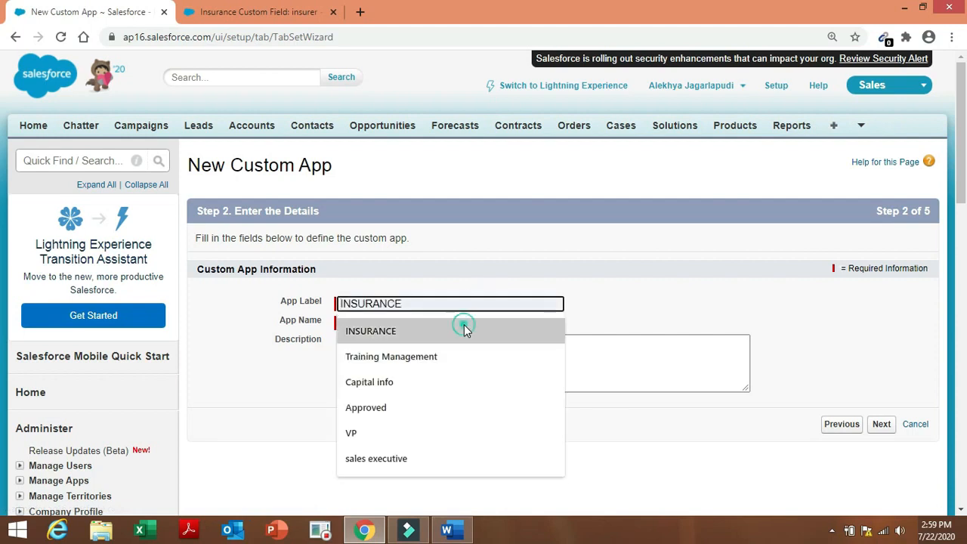
double_click(464, 324)
click(624, 454)
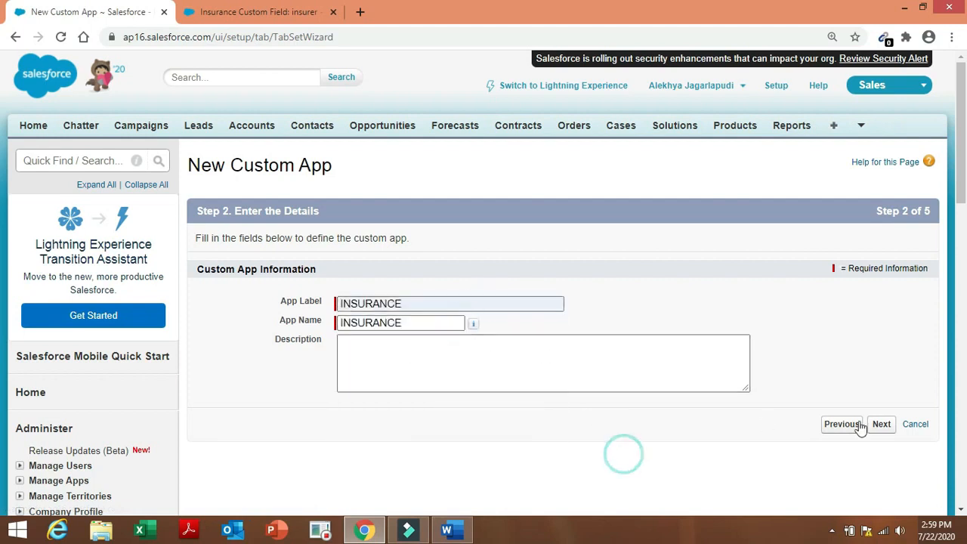
click(882, 425)
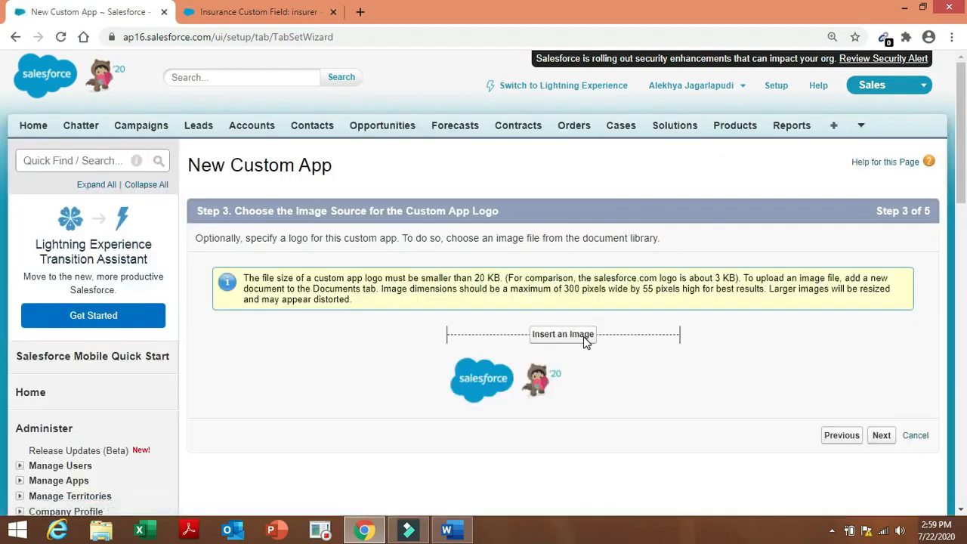
Use the Insurance Logo image from Company Files as the app's logo.
click(578, 342)
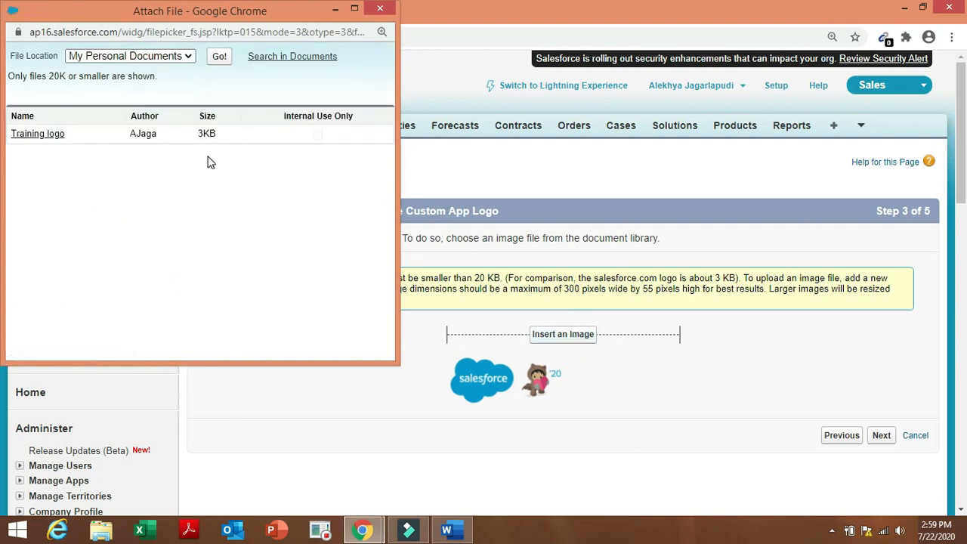
click(183, 57)
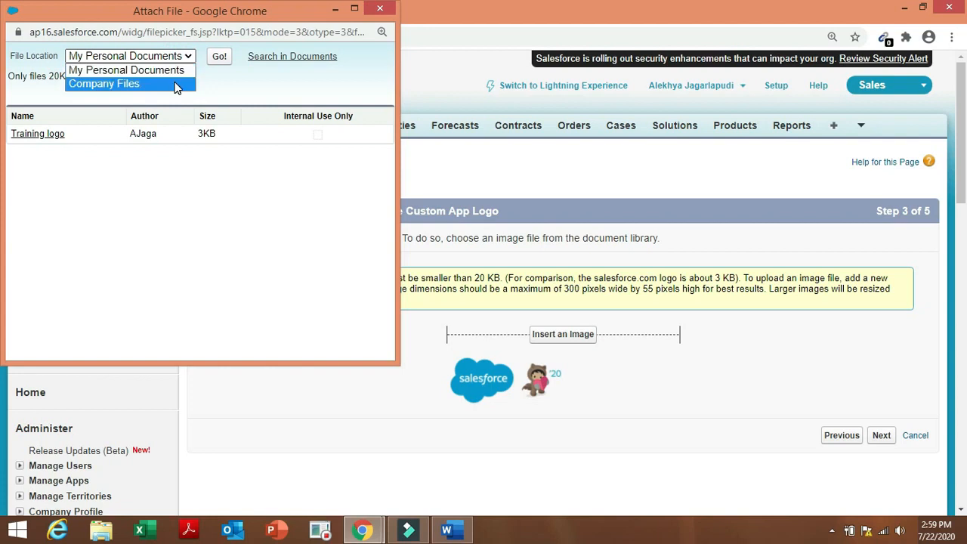
click(174, 84)
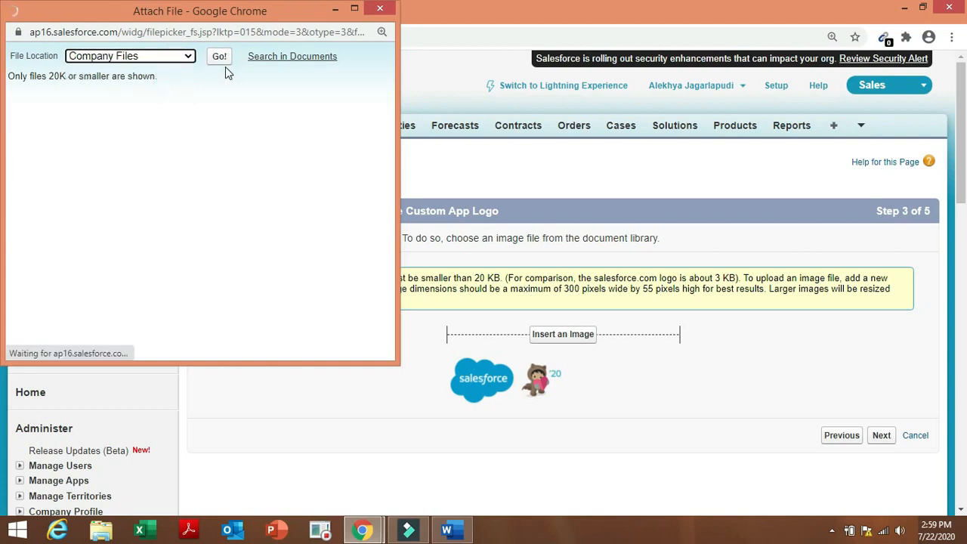
click(57, 134)
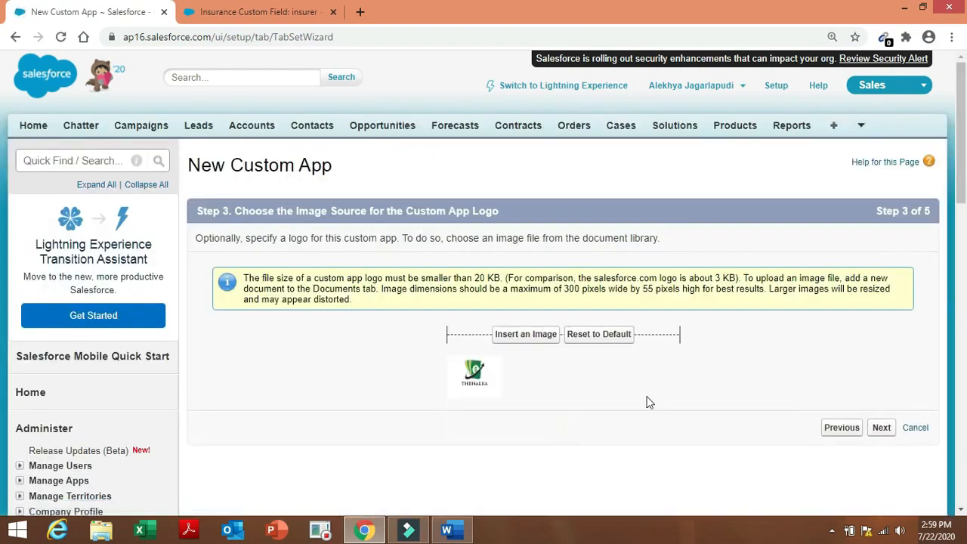
click(885, 435)
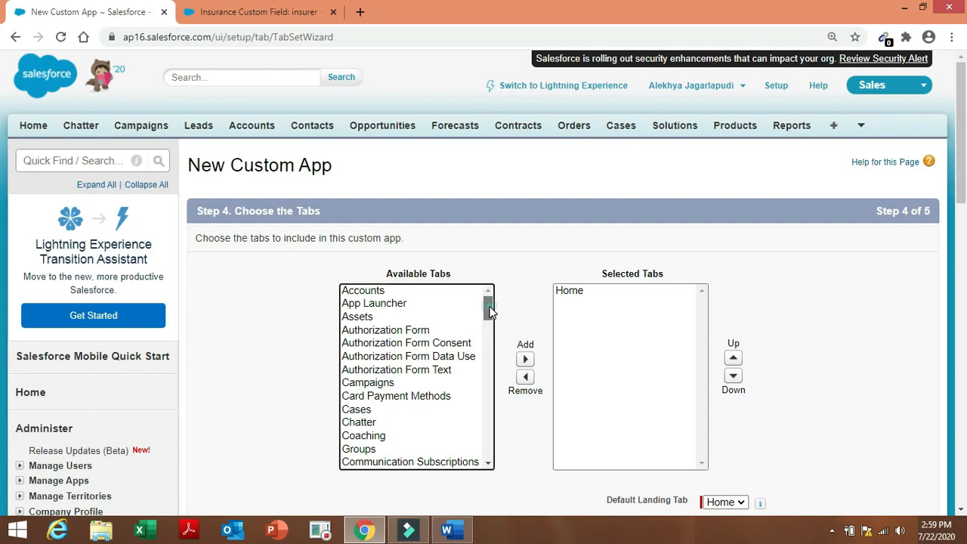
Add the Insurances tab to the app's selected tabs next to Home.
drag(490, 309, 489, 443)
click(436, 463)
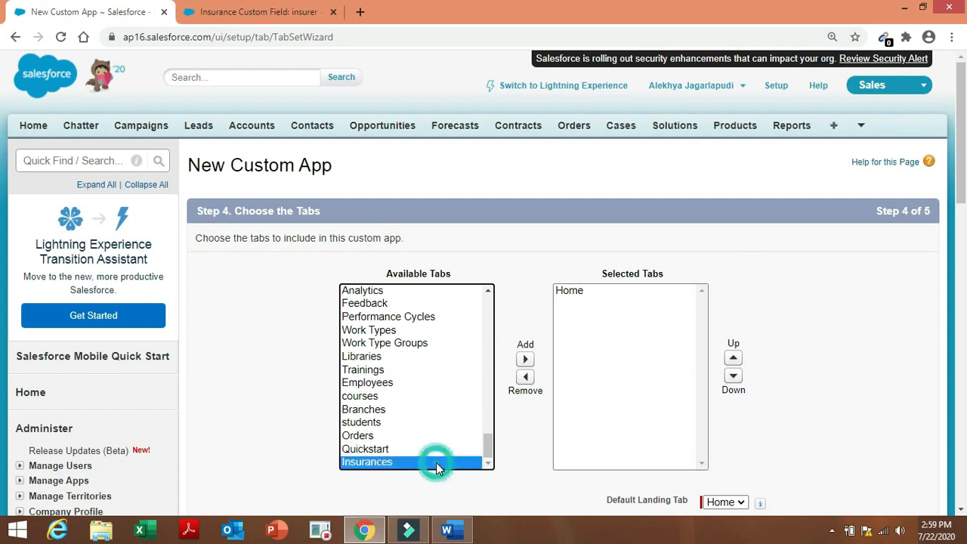
click(526, 361)
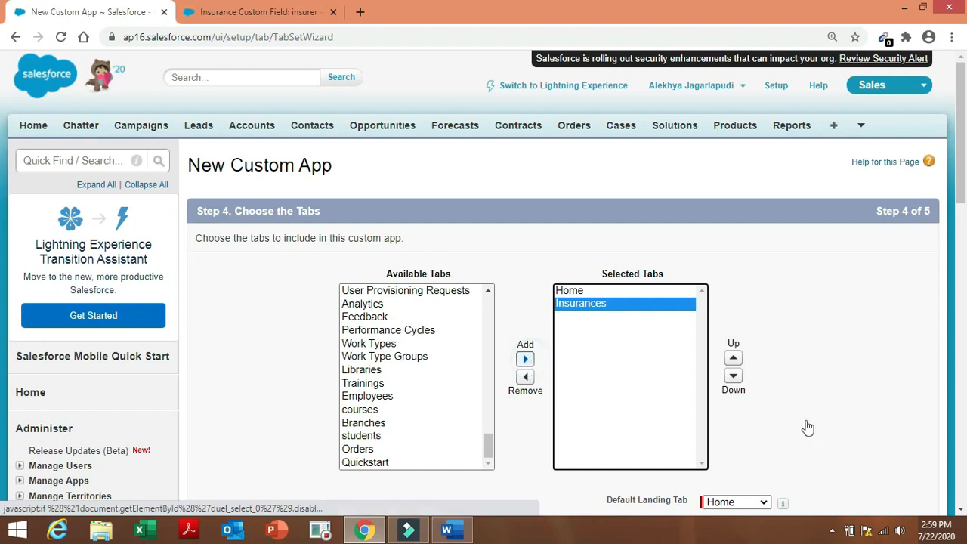
scroll(1, 229, down, 4)
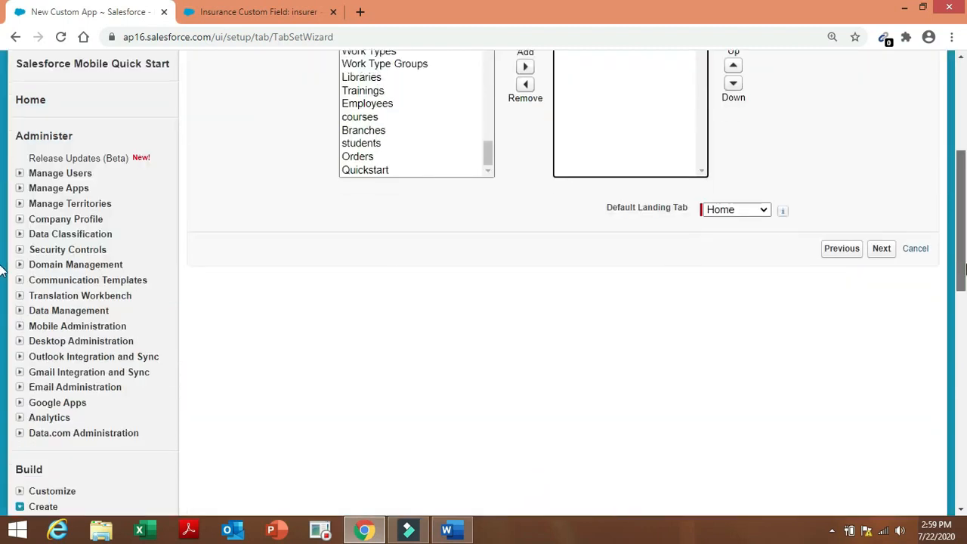
scroll(3, 274, up, 2)
click(878, 391)
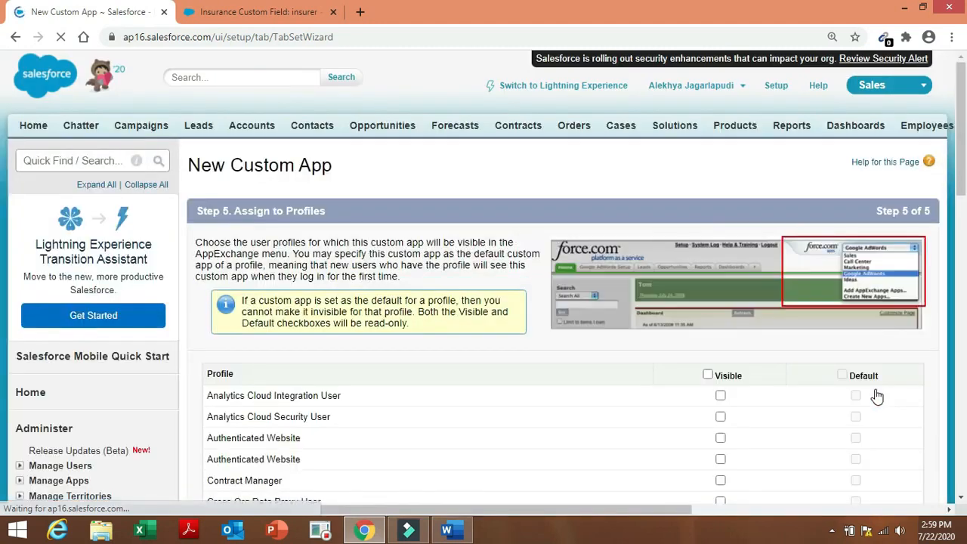
Make the INSURANCE app visible to all profiles, save it, and check the next requirement.
scroll(754, 238, down, 2)
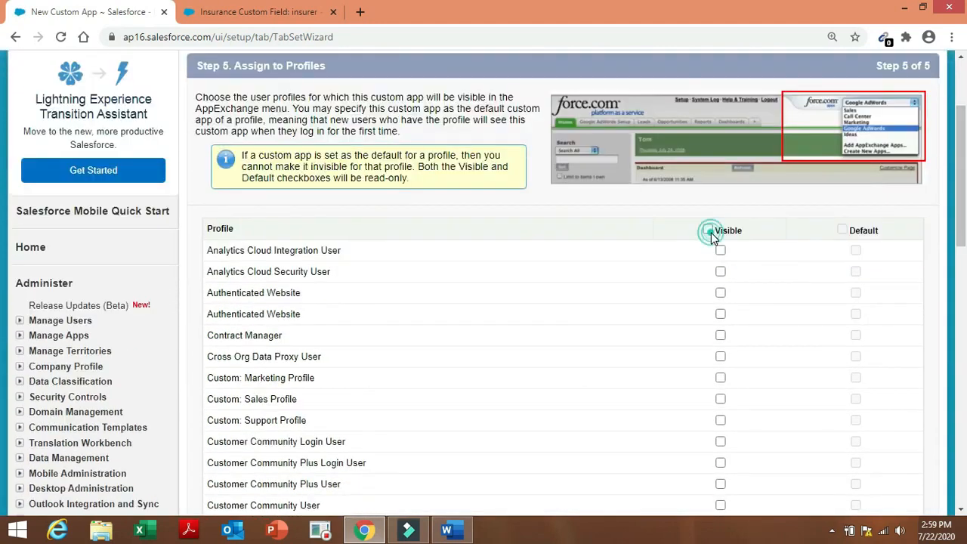
click(708, 230)
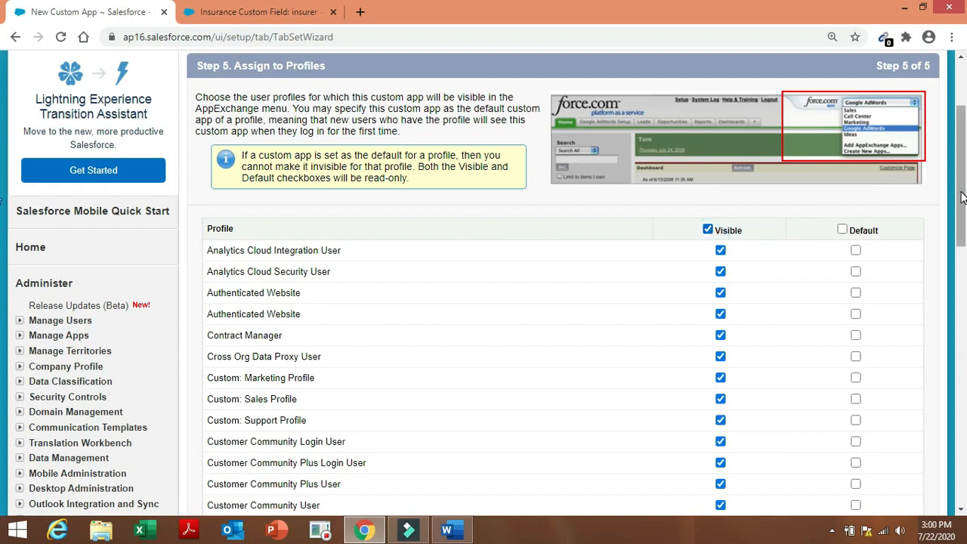
drag(962, 198, 962, 366)
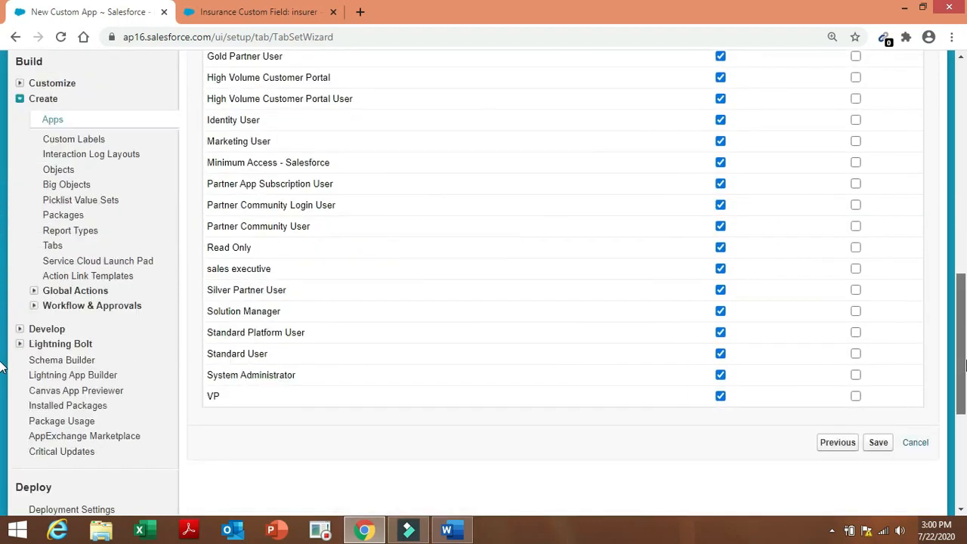
click(882, 449)
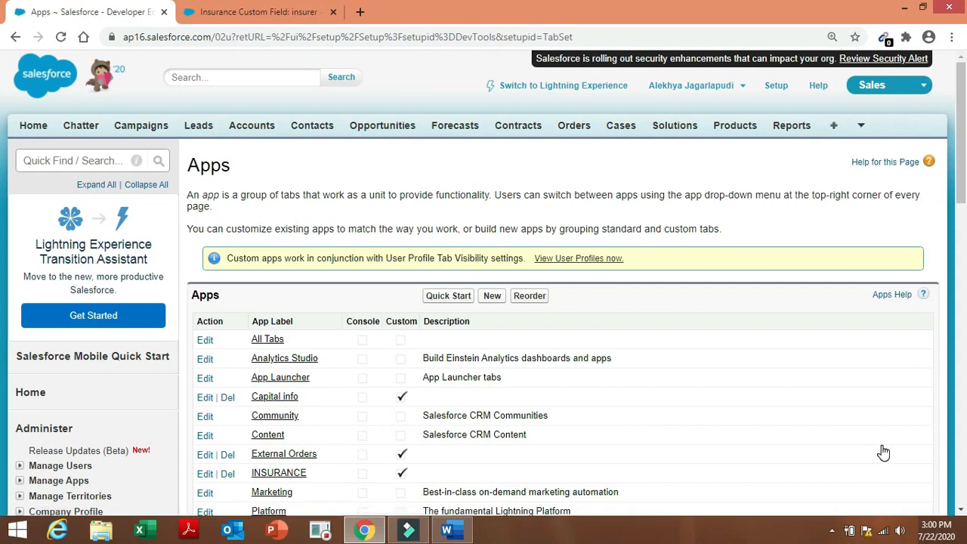
click(449, 532)
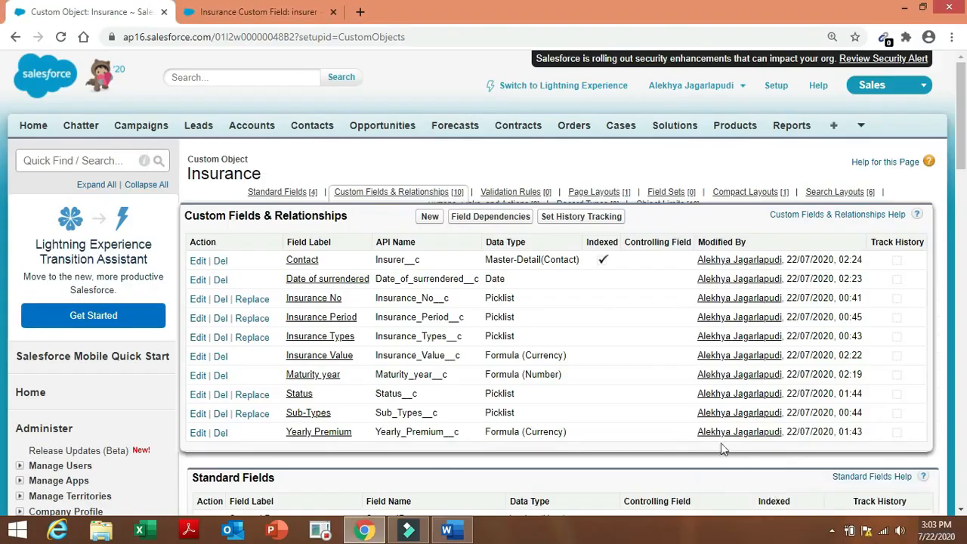
Create a new field dependency with Insurance Types controlling Sub-Types and continue to value mapping.
click(497, 218)
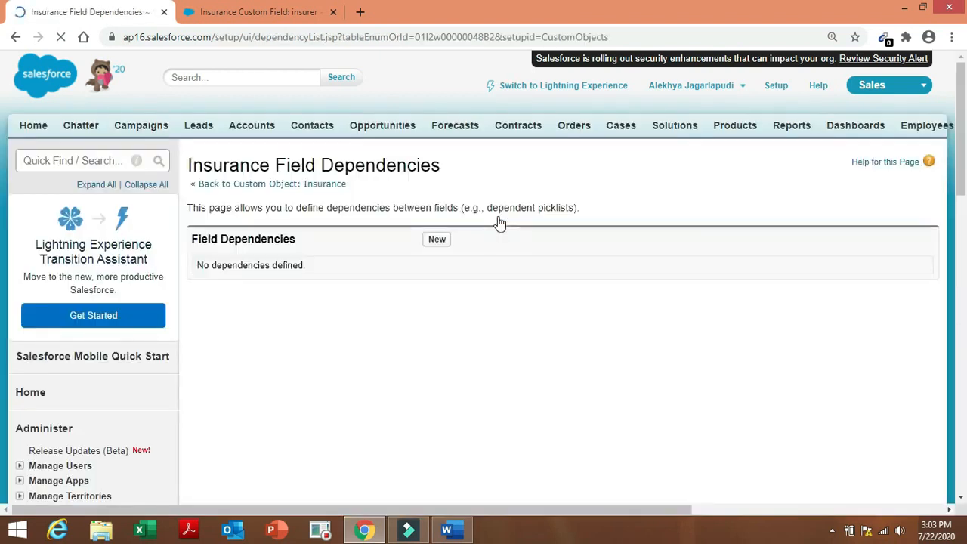
click(437, 241)
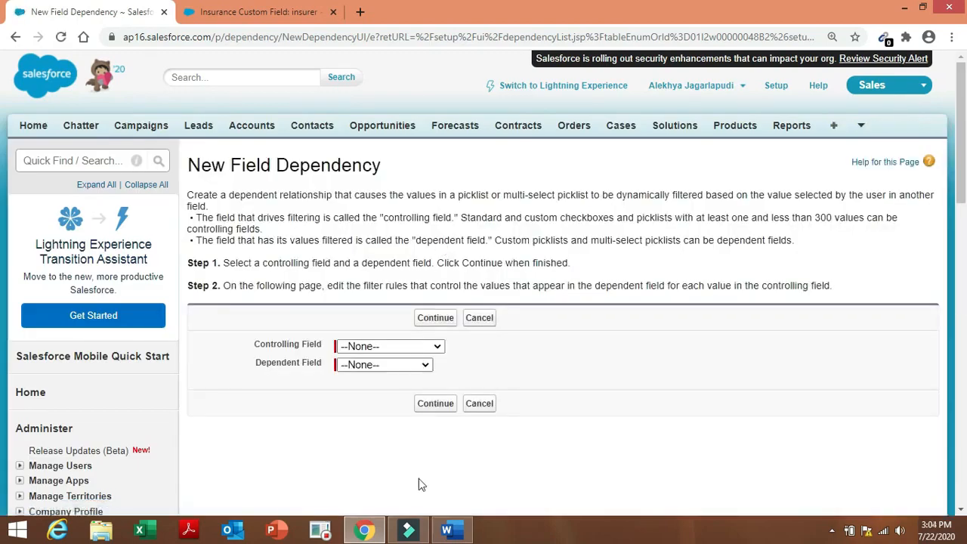
click(447, 531)
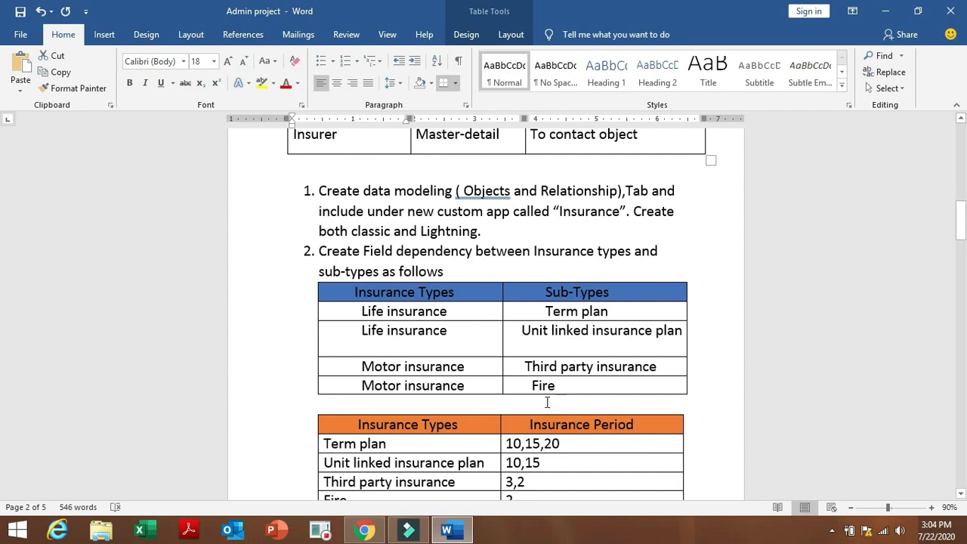
click(365, 531)
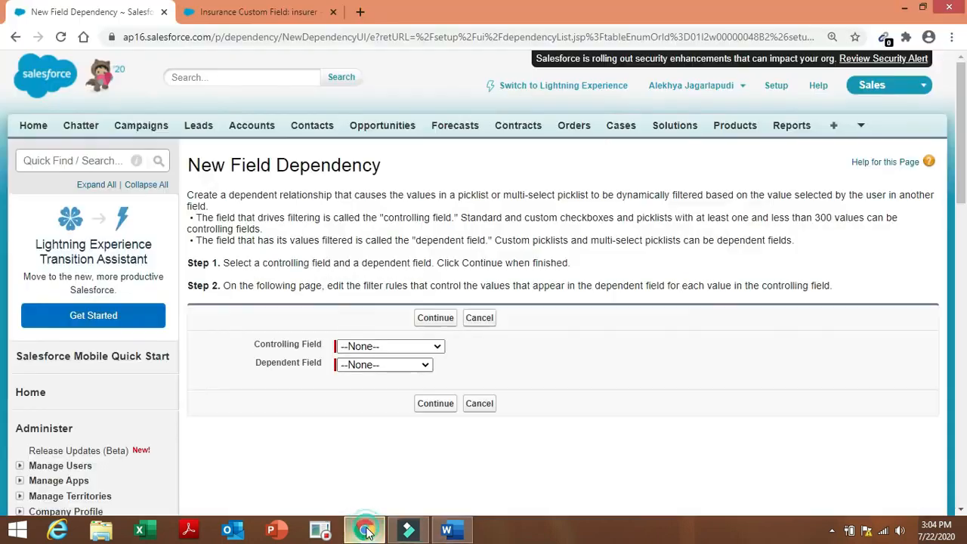
click(408, 349)
click(404, 428)
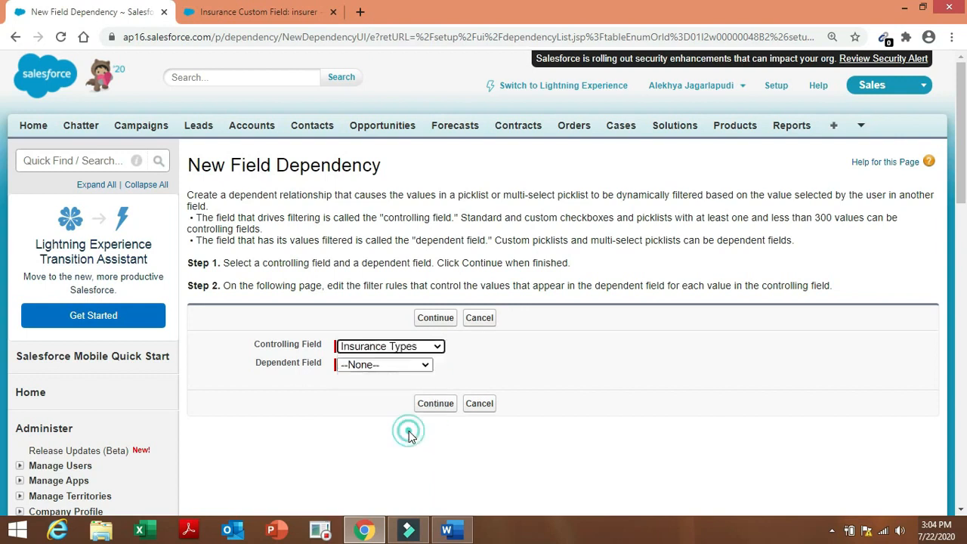
click(418, 364)
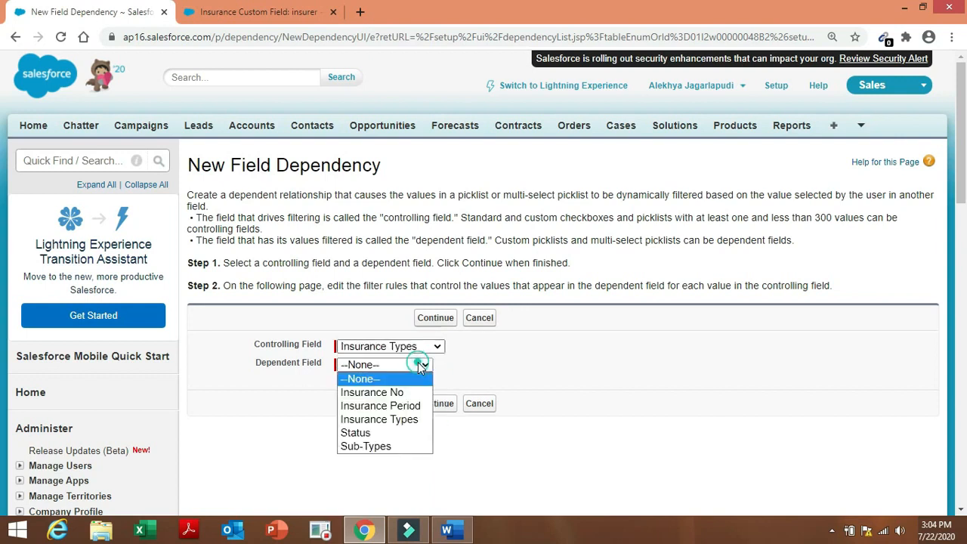
click(395, 447)
click(442, 404)
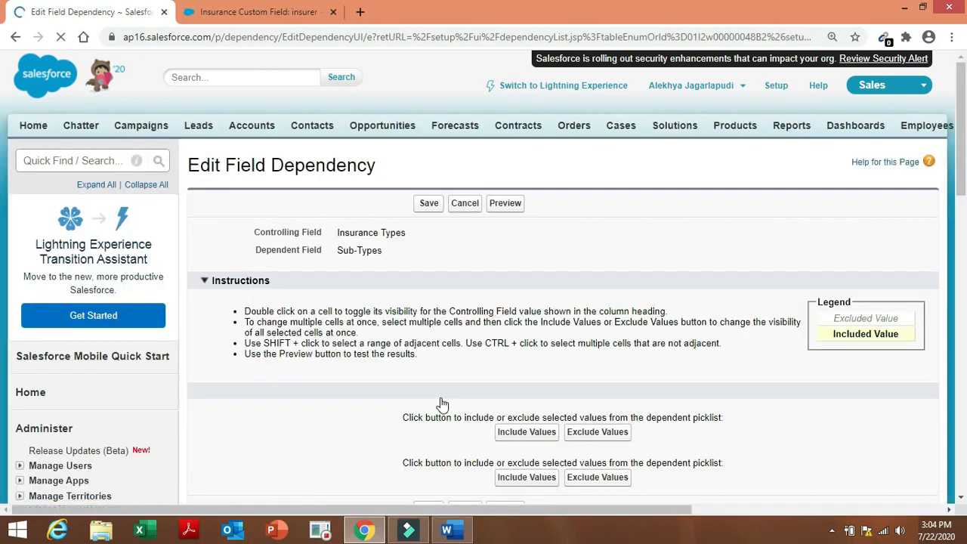
Include Term plan and Unit linked insurance plan under Life Insurance.
click(464, 531)
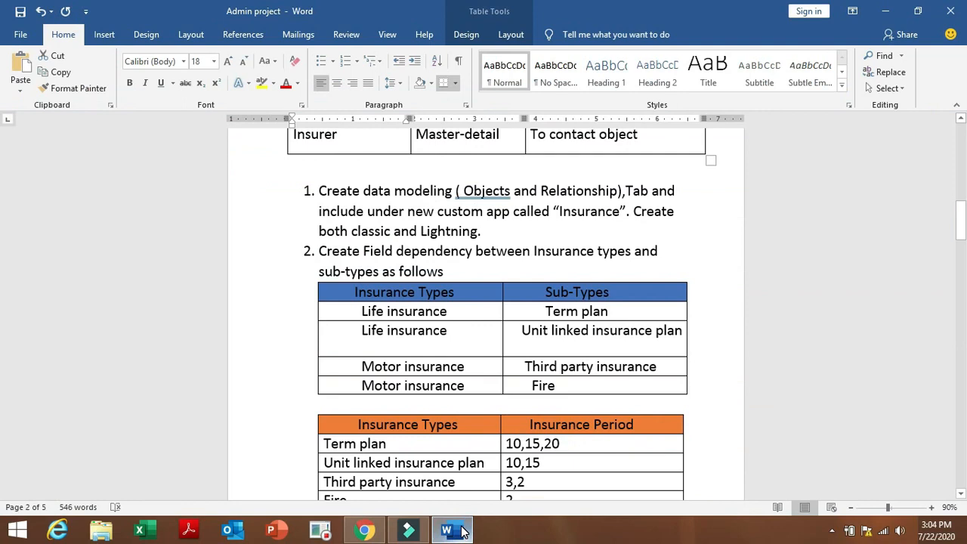
click(365, 530)
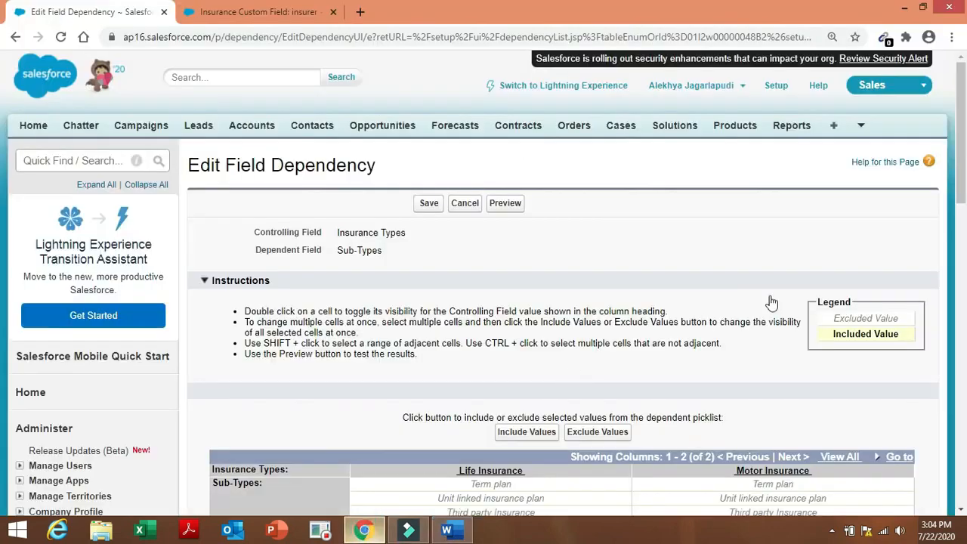
scroll(963, 243, down, 3)
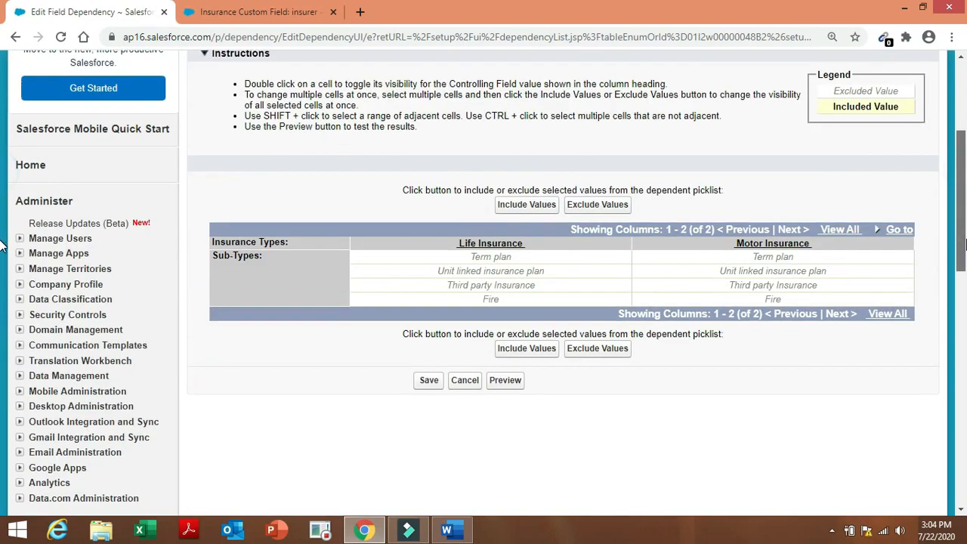
click(545, 259)
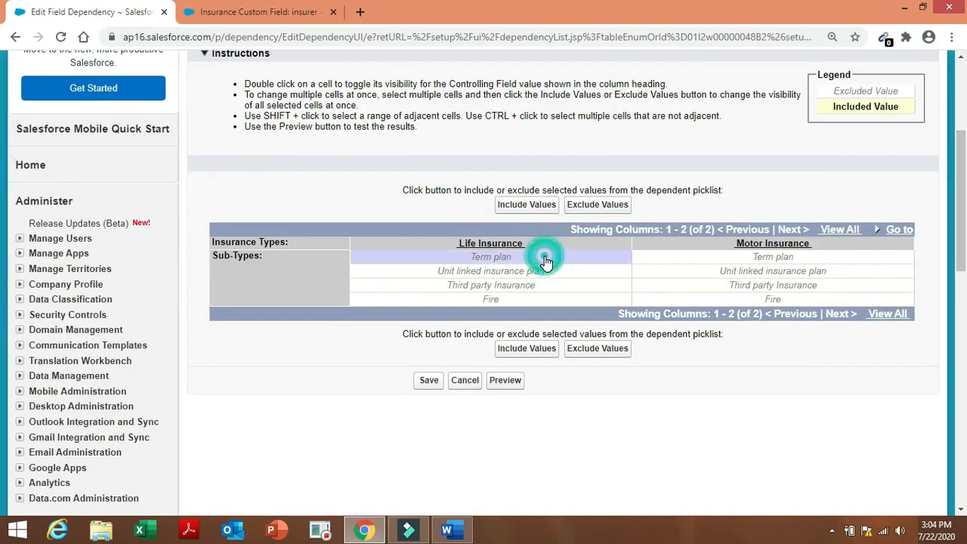
click(534, 348)
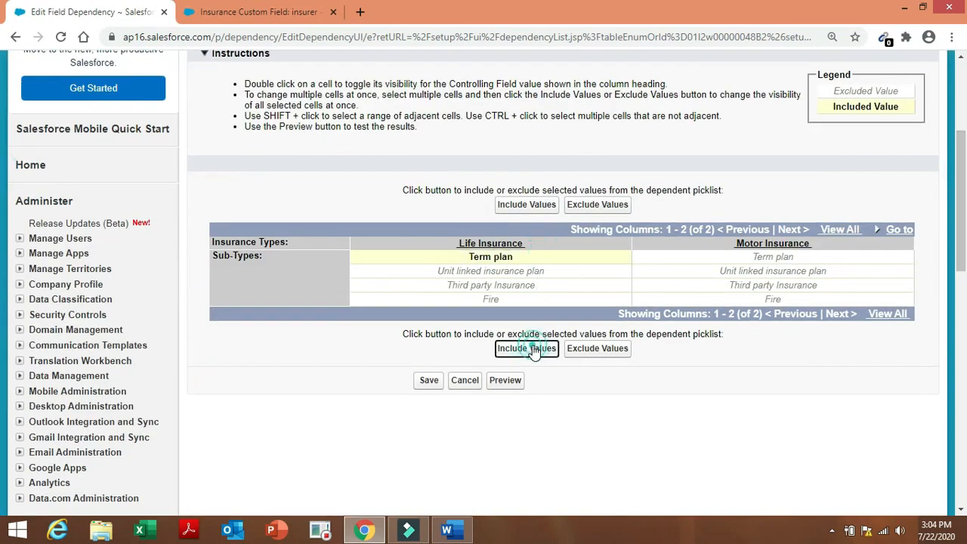
click(531, 270)
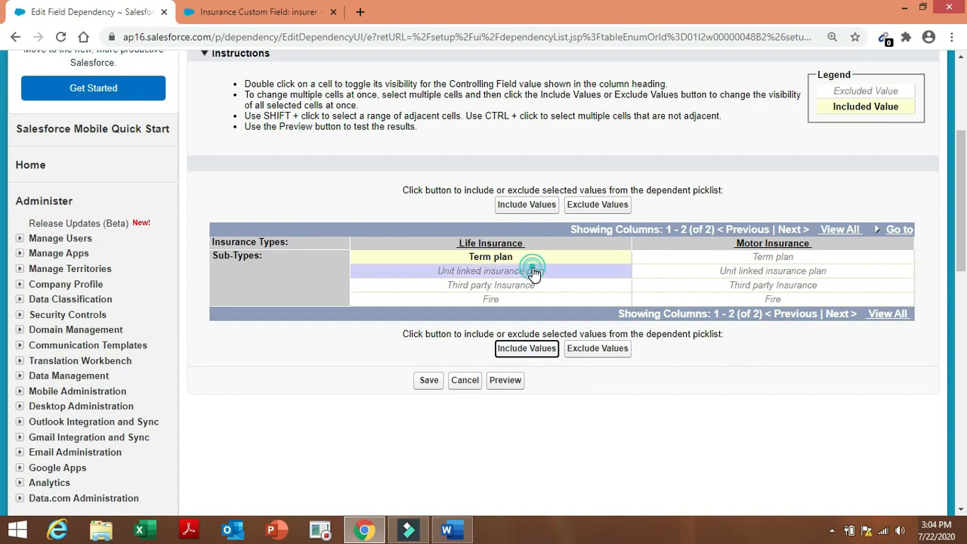
click(533, 349)
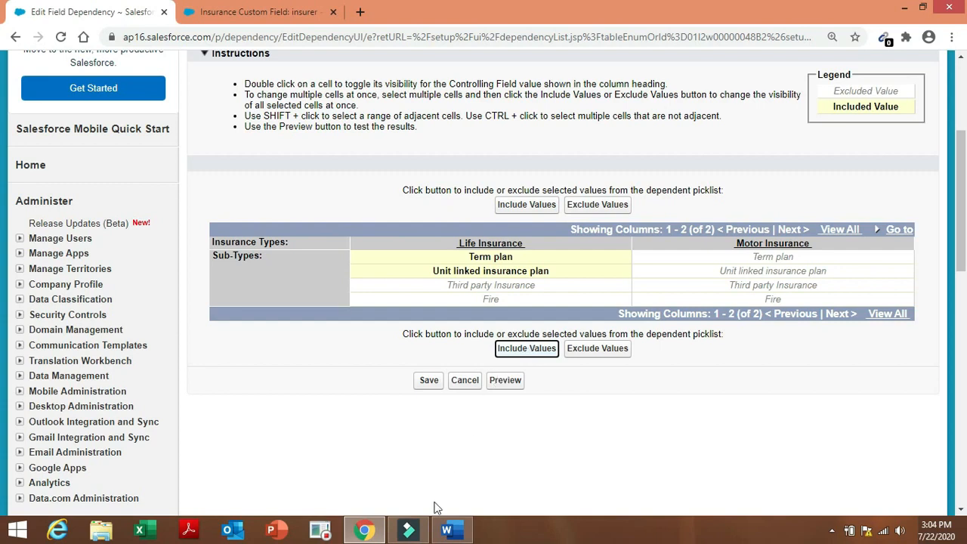
Include Third party Insurance and Fire under Motor Insurance.
click(440, 529)
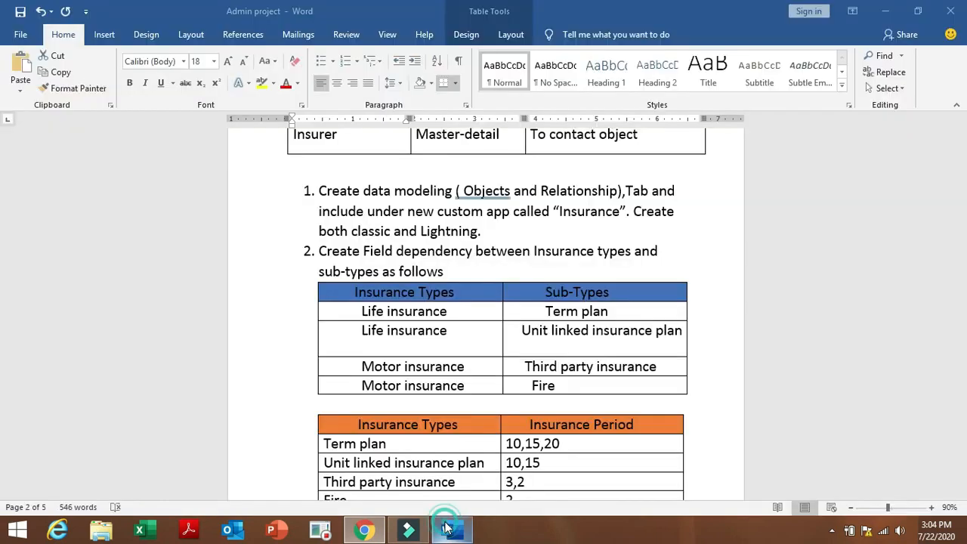
click(364, 529)
click(782, 291)
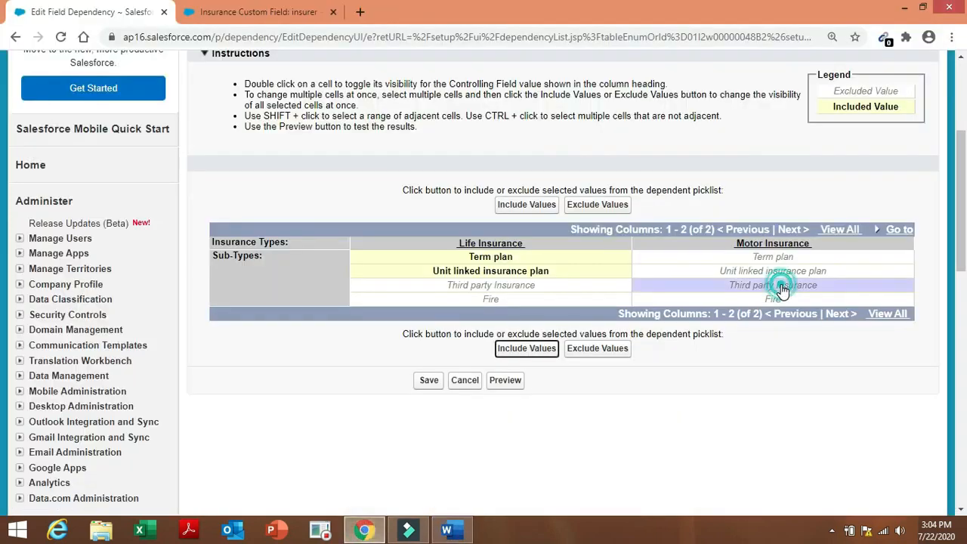
click(517, 348)
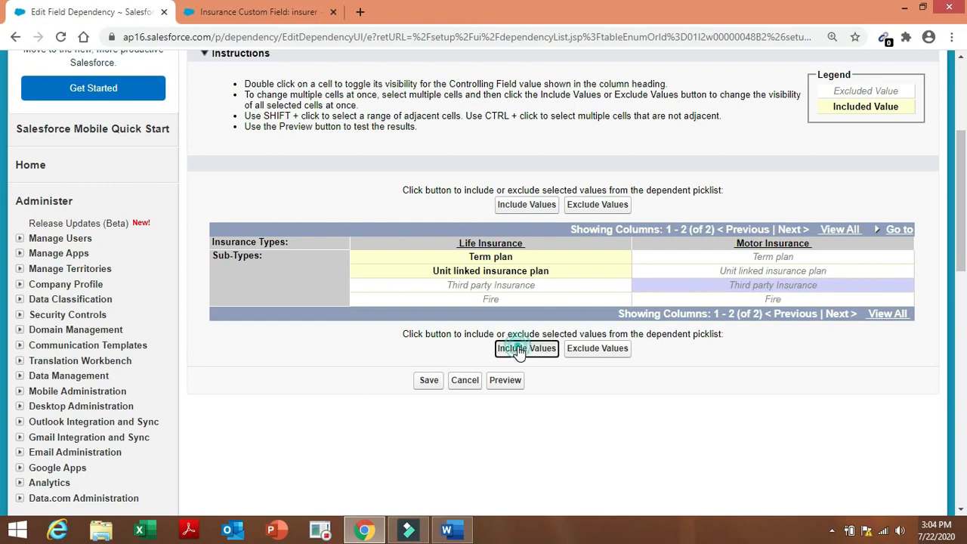
click(771, 301)
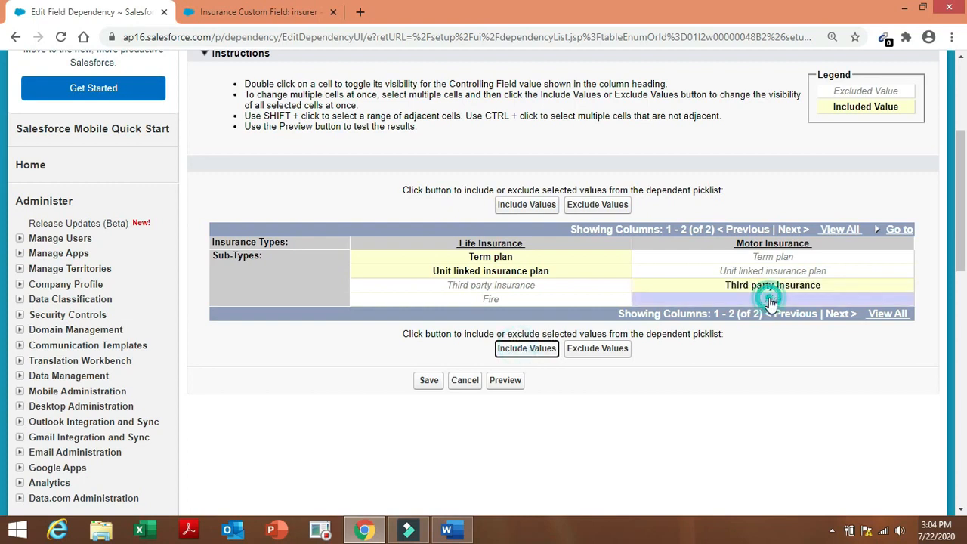
click(554, 350)
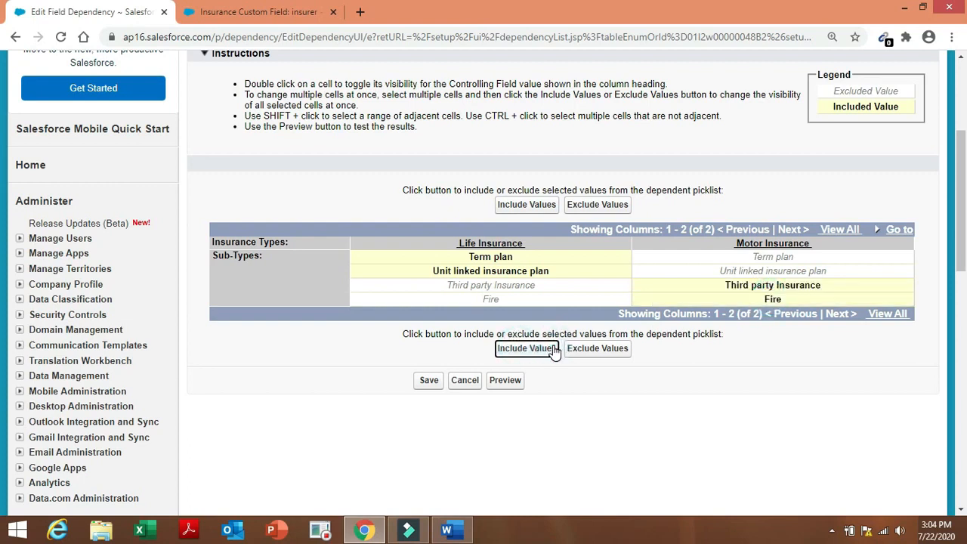
Preview the Life and Motor Insurance sub-type lists, then save the dependency.
click(509, 382)
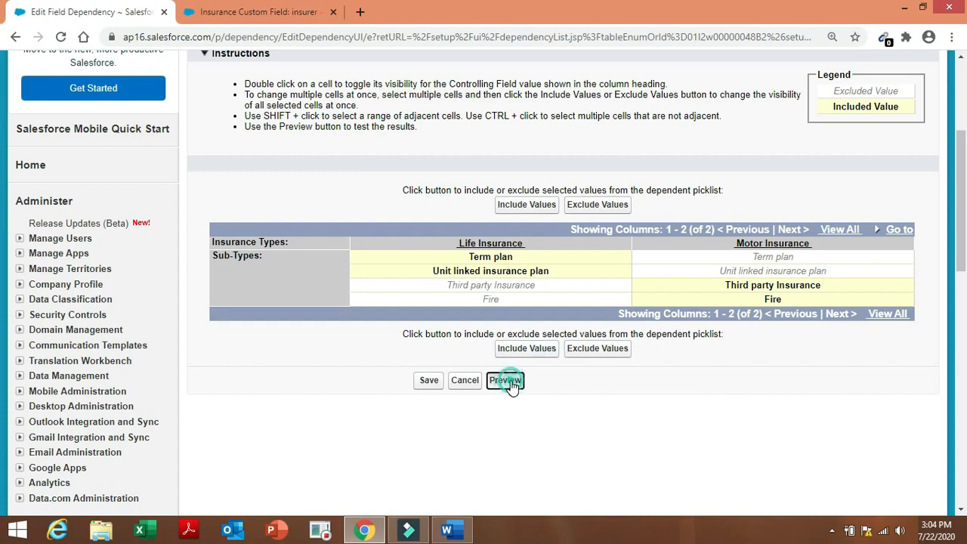
drag(437, 354, 446, 203)
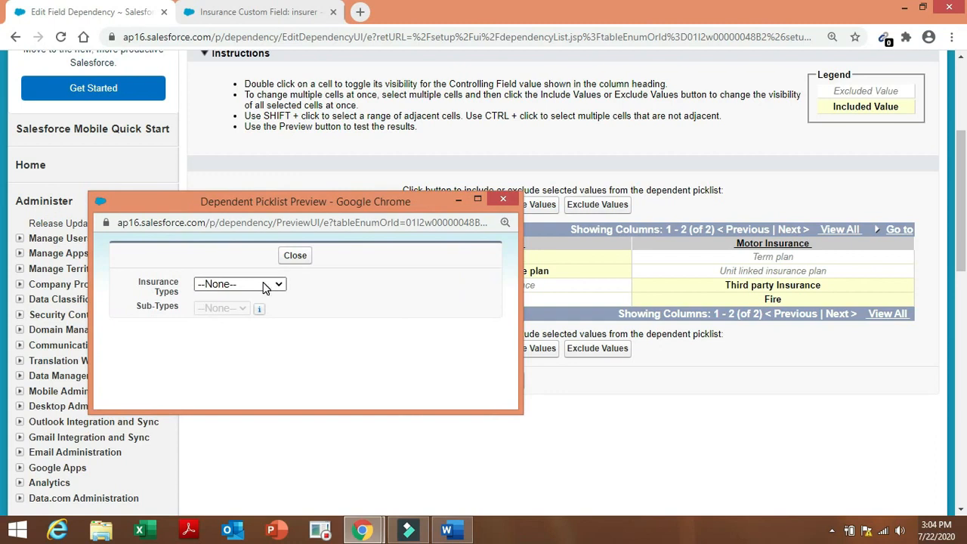
click(263, 284)
click(255, 312)
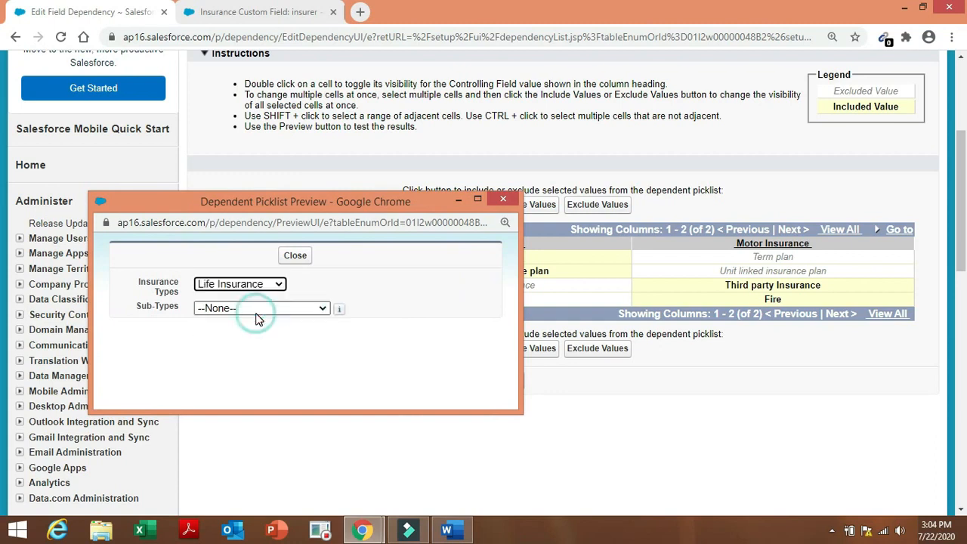
click(255, 308)
click(271, 287)
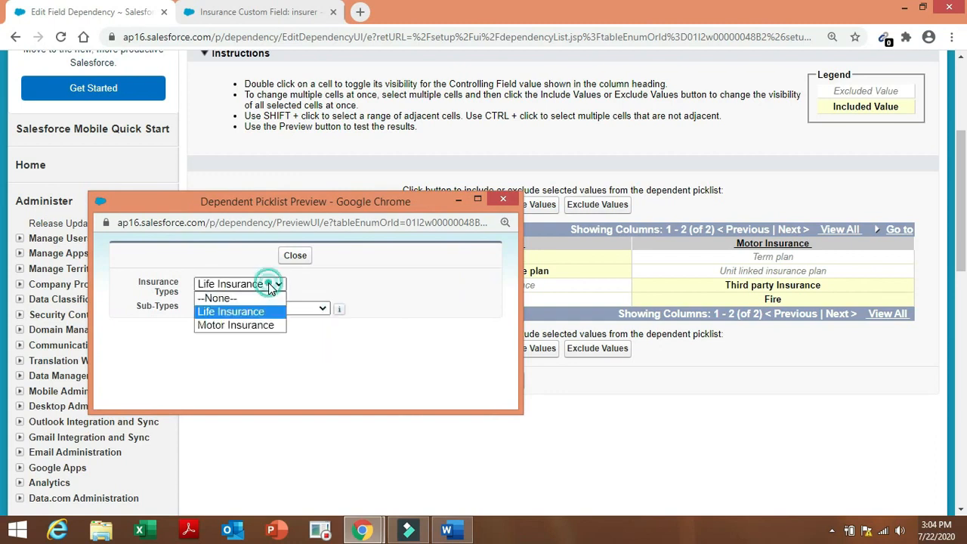
click(270, 326)
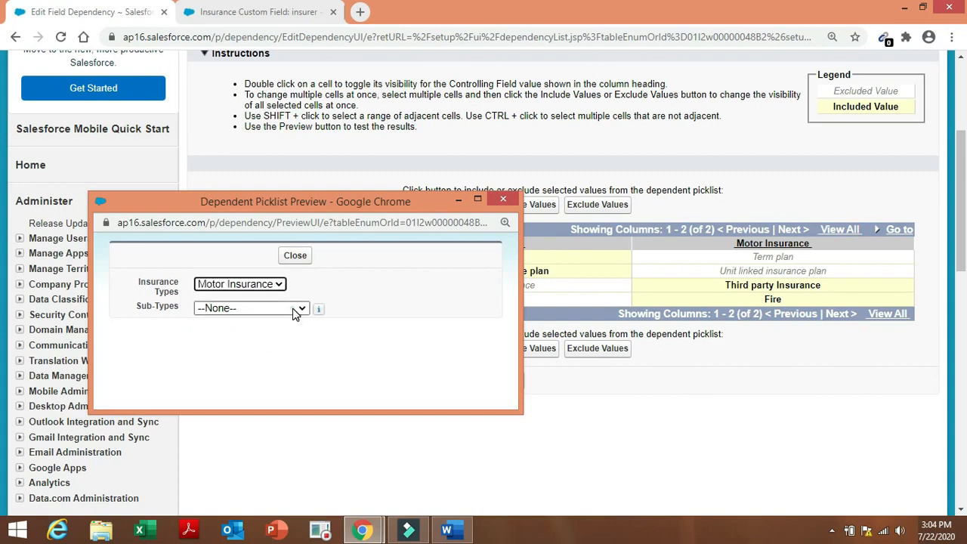
click(295, 315)
click(362, 310)
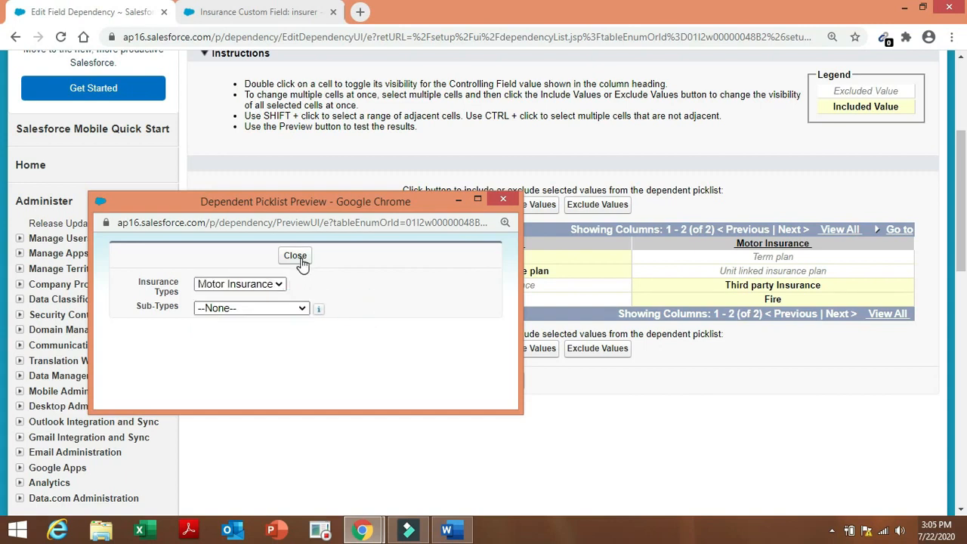
click(295, 256)
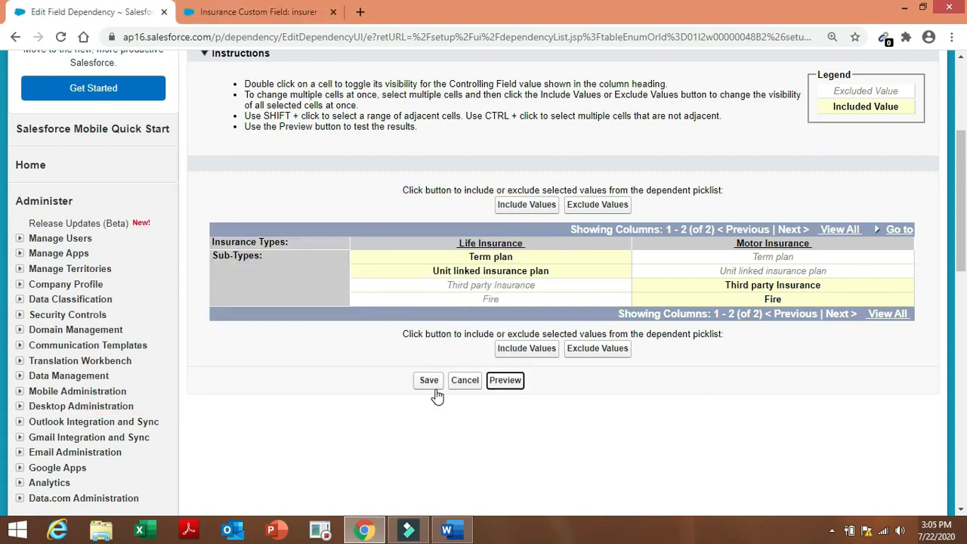
click(427, 385)
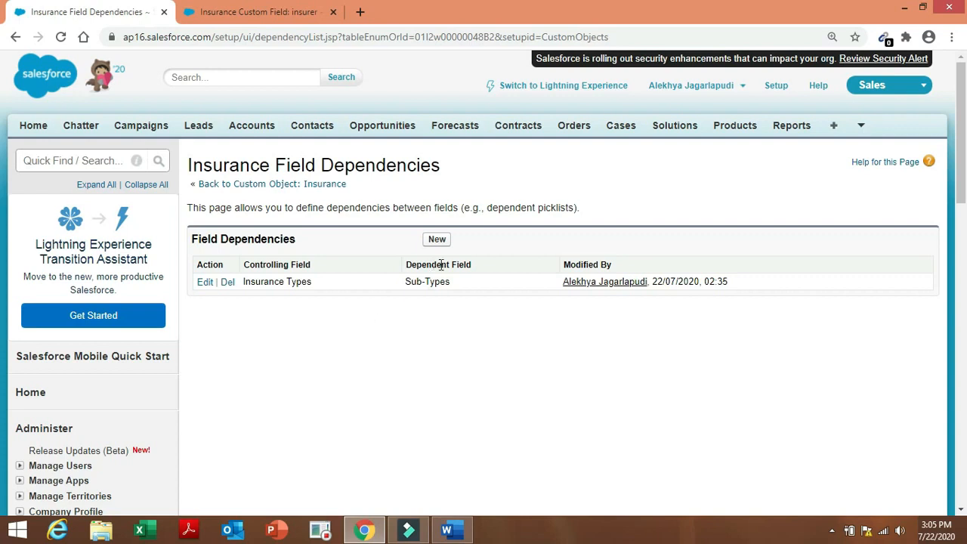
Start a new dependency with Insurance Types controlling Insurance Period.
click(434, 240)
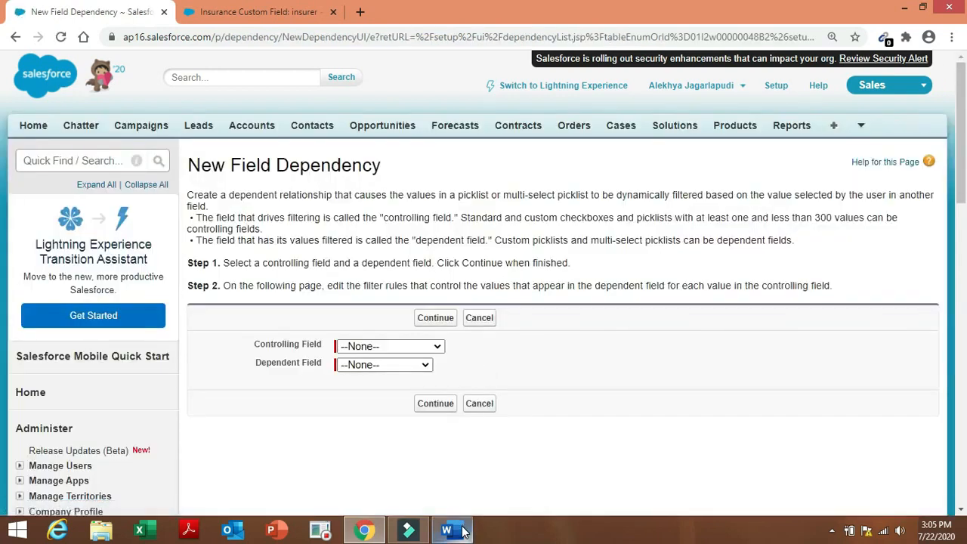
click(461, 531)
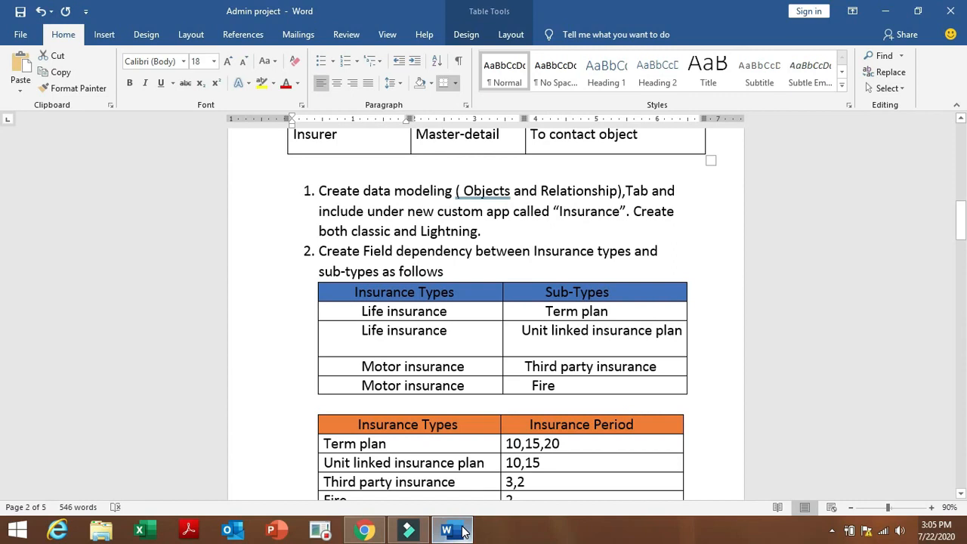
click(364, 530)
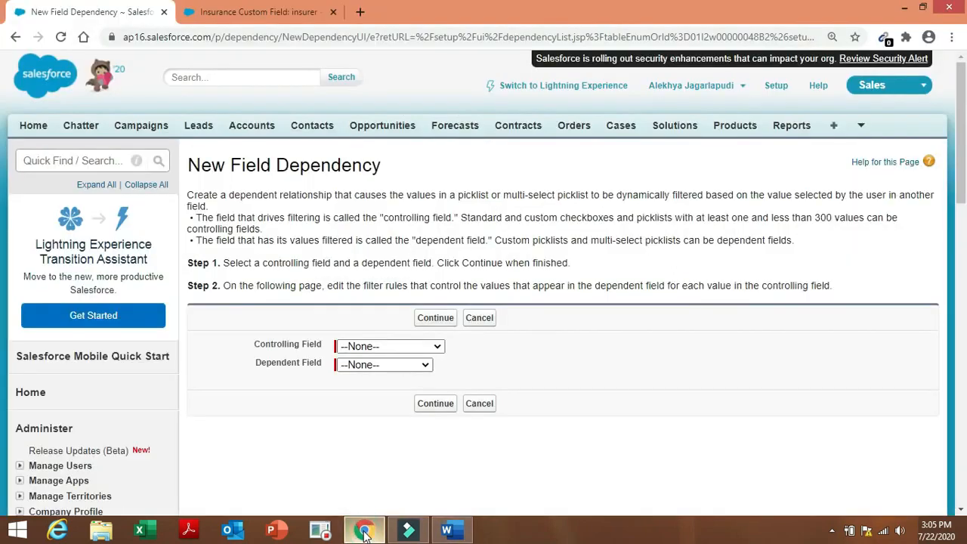
click(412, 346)
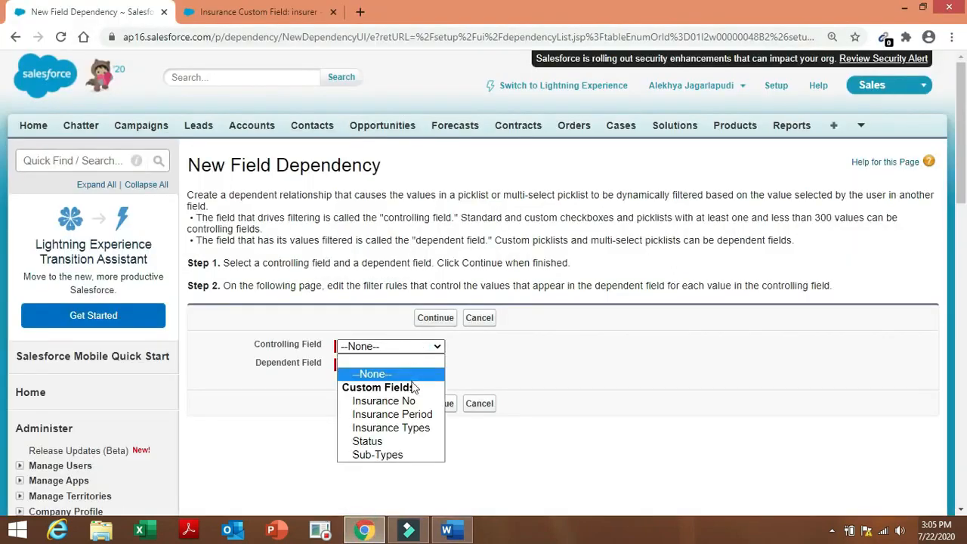
click(421, 428)
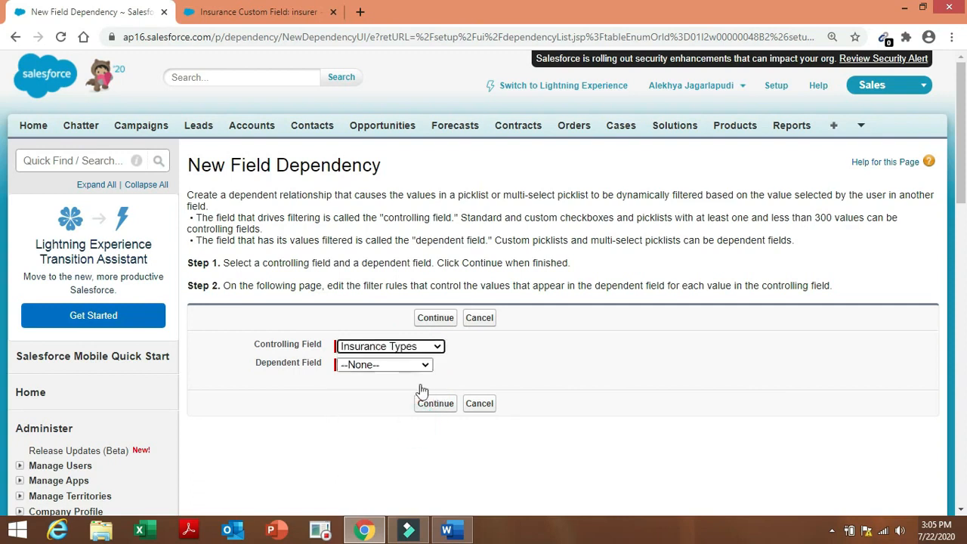
click(421, 365)
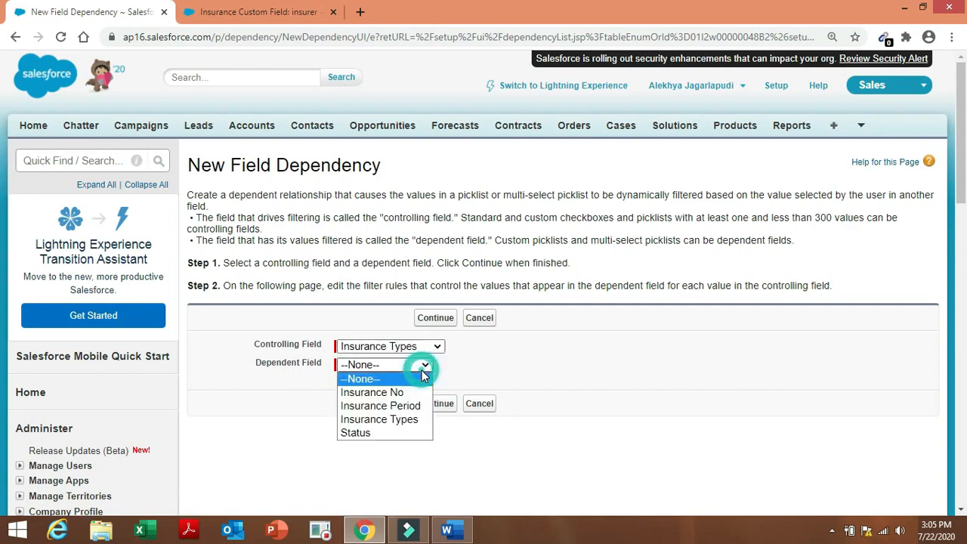
click(405, 412)
click(433, 408)
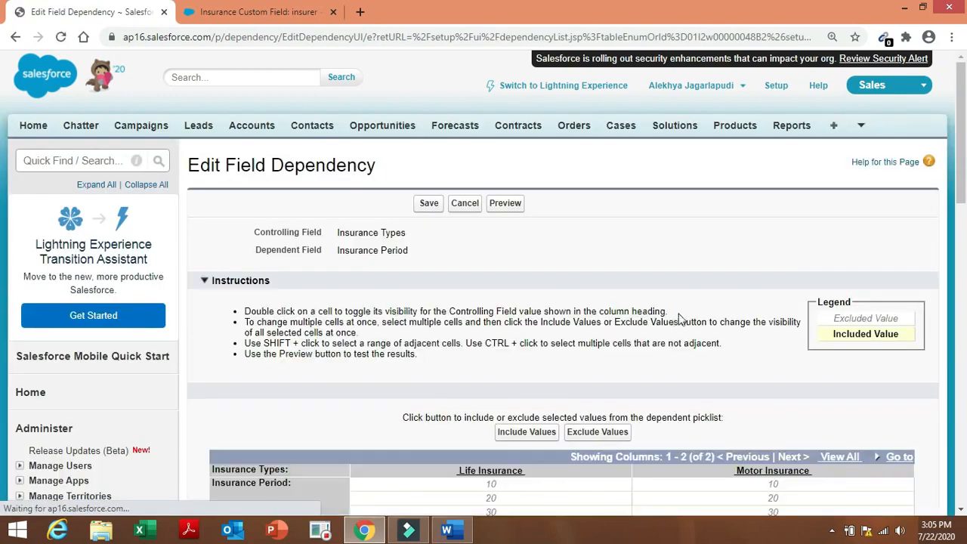
Compare the mapping page with the Word requirements and cancel without saving.
drag(959, 149, 961, 189)
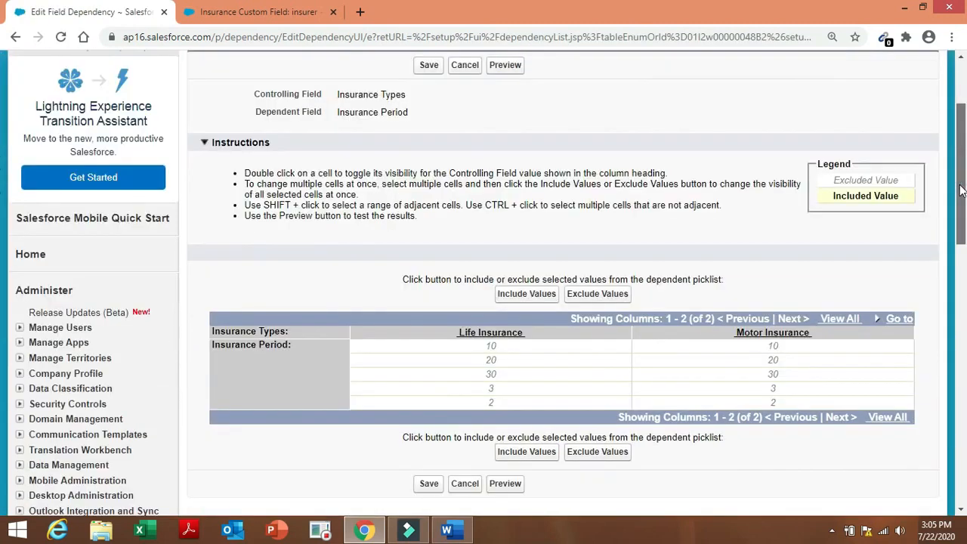
click(452, 530)
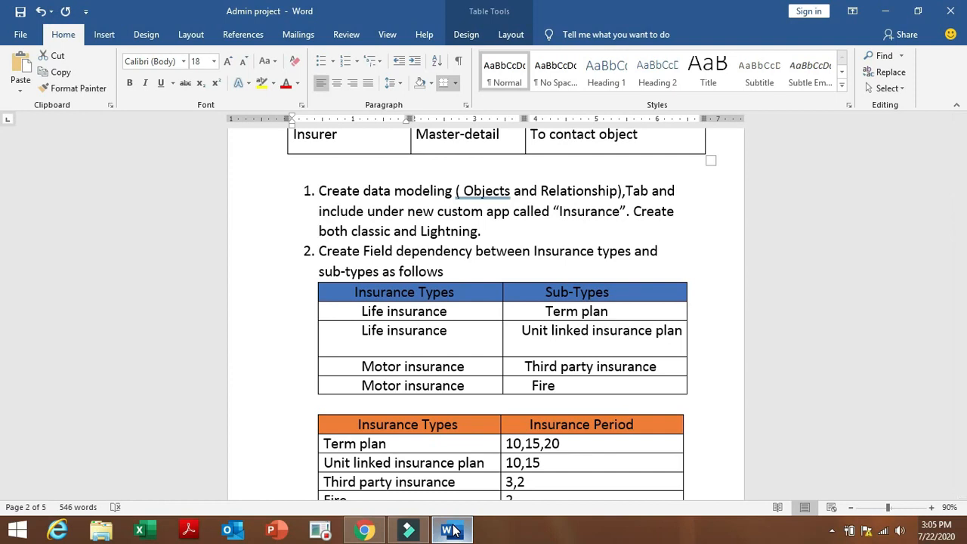
click(348, 538)
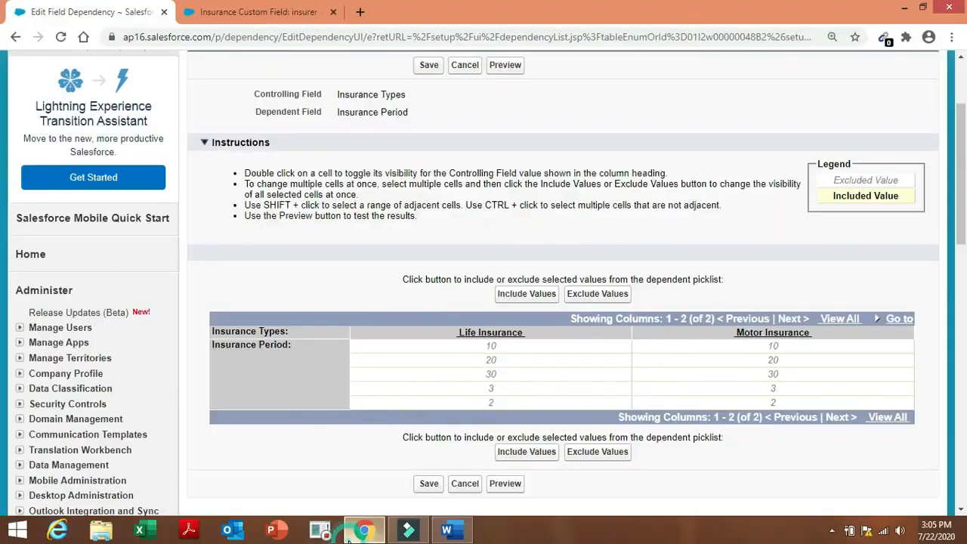
click(462, 66)
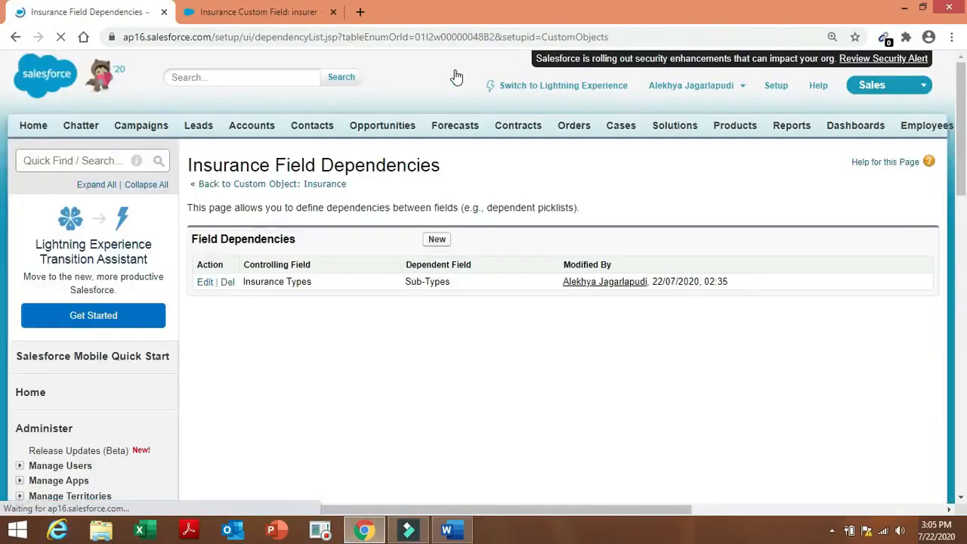
Create a new dependency with Sub-Types controlling Insurance Period and open its value grid.
click(438, 244)
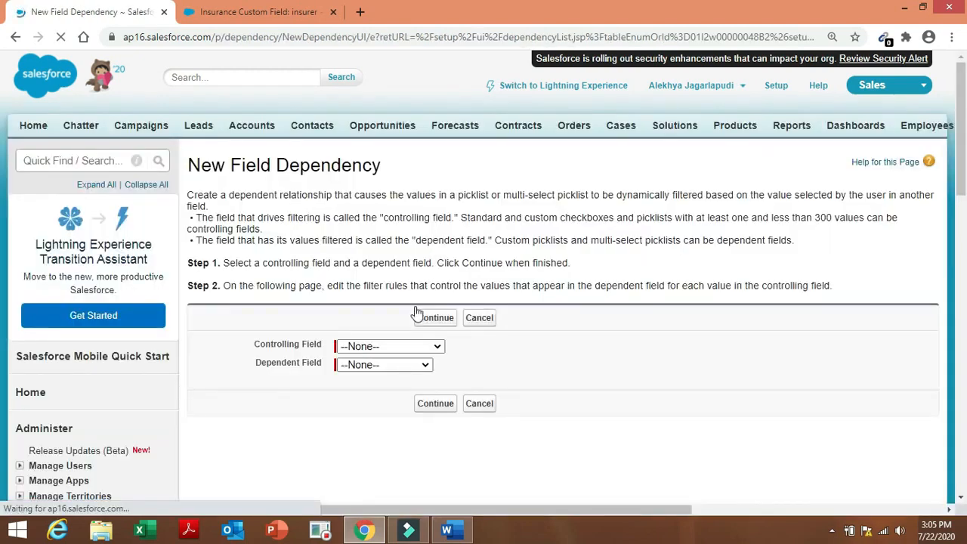
click(422, 346)
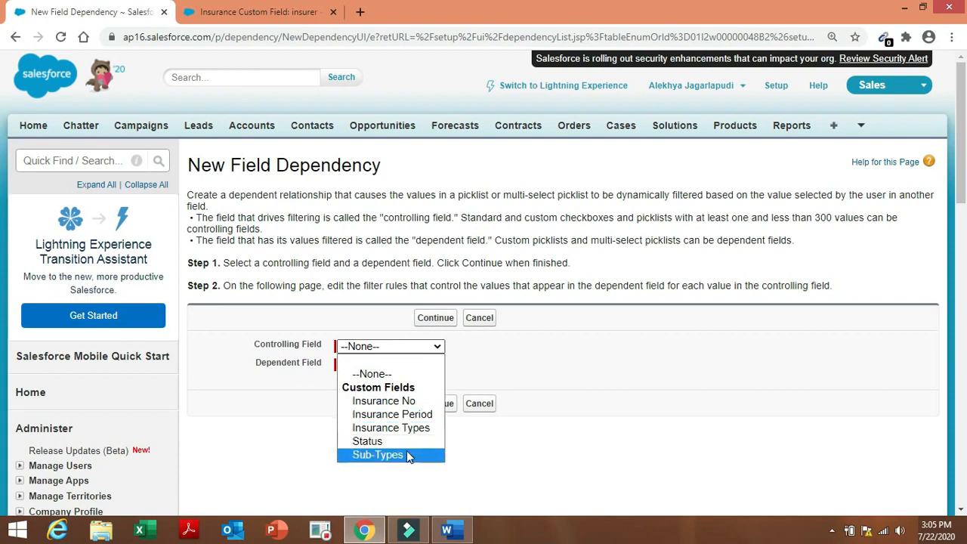
click(407, 453)
click(423, 366)
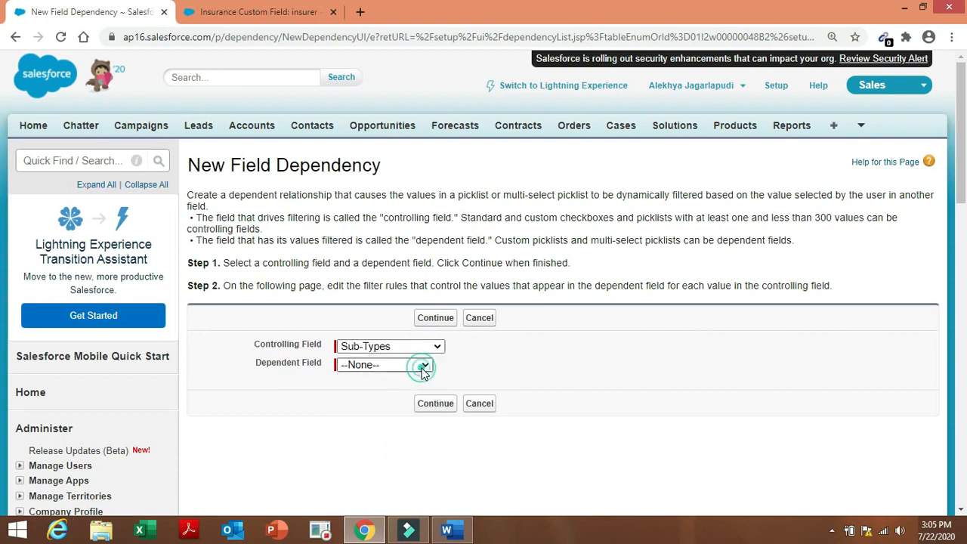
click(417, 408)
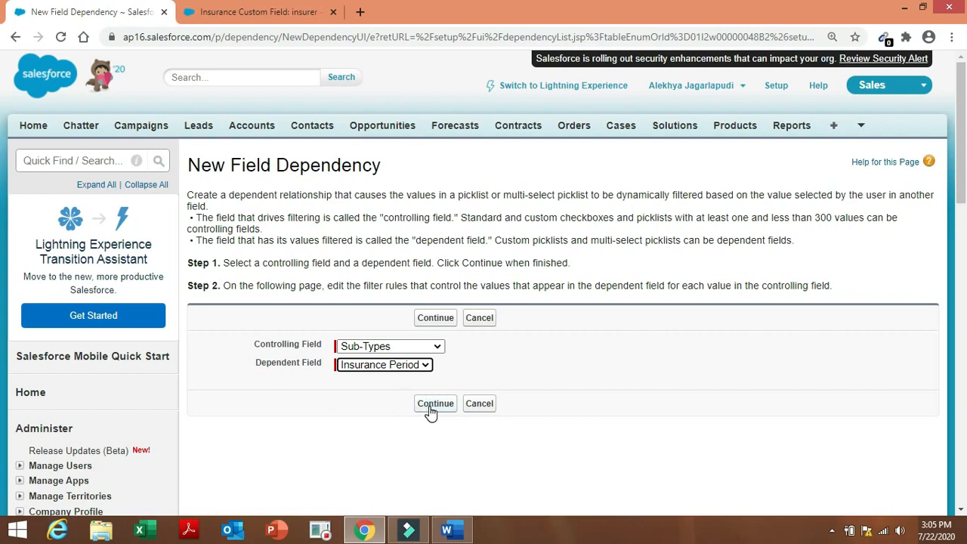
click(432, 408)
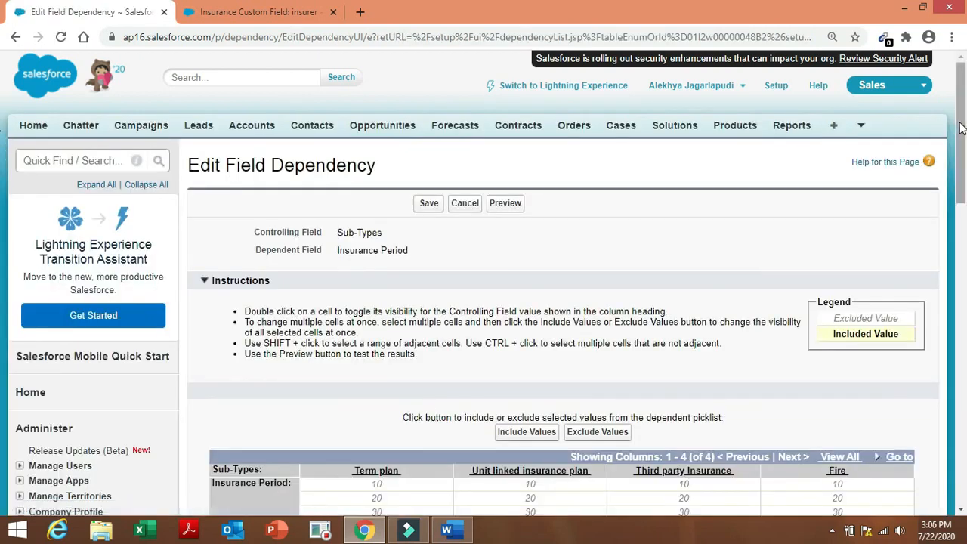
Check the required periods in Word and select Term plan's 10 period.
drag(960, 128, 960, 183)
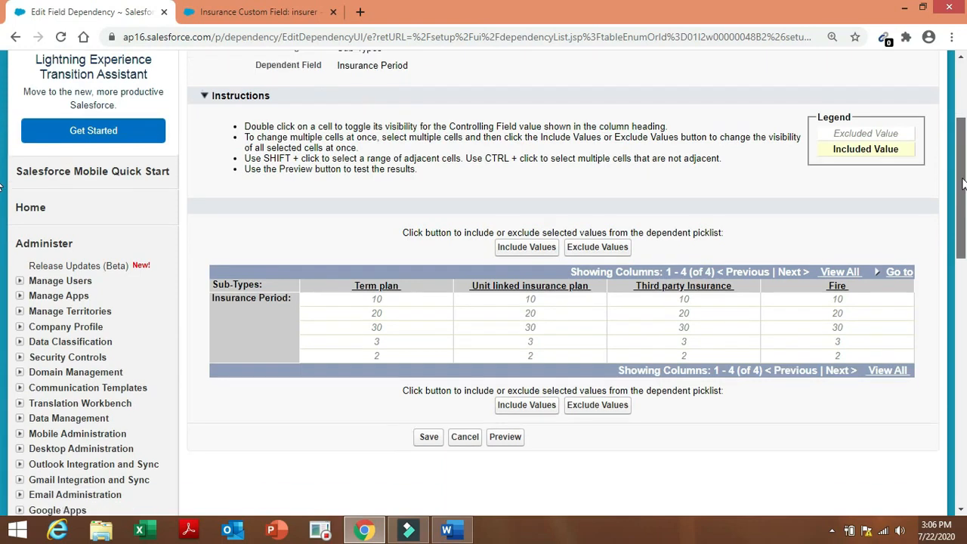
click(448, 531)
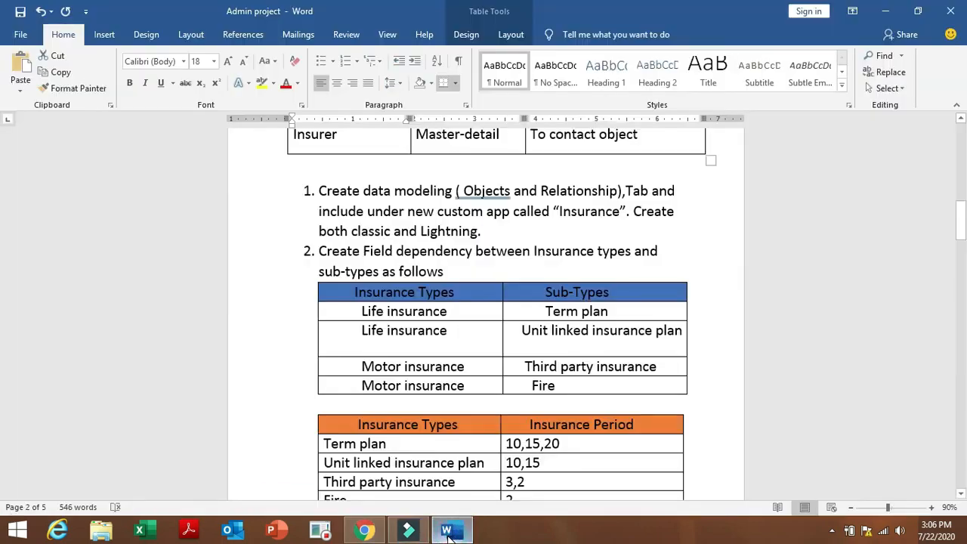
click(365, 531)
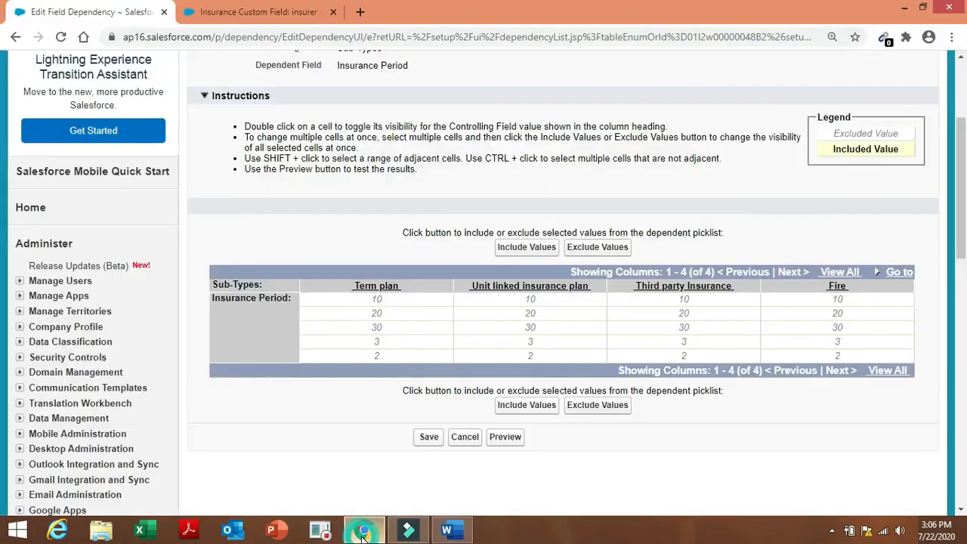
click(401, 301)
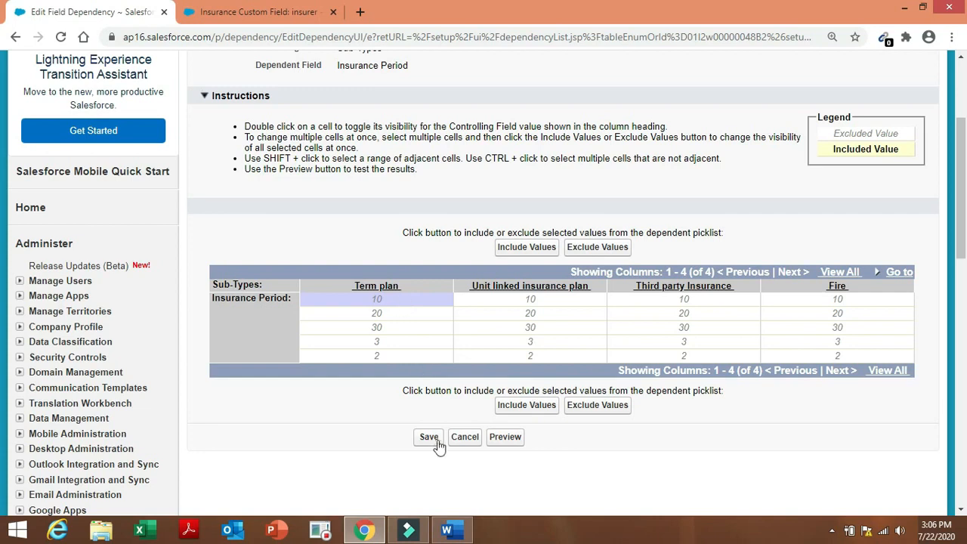
click(452, 531)
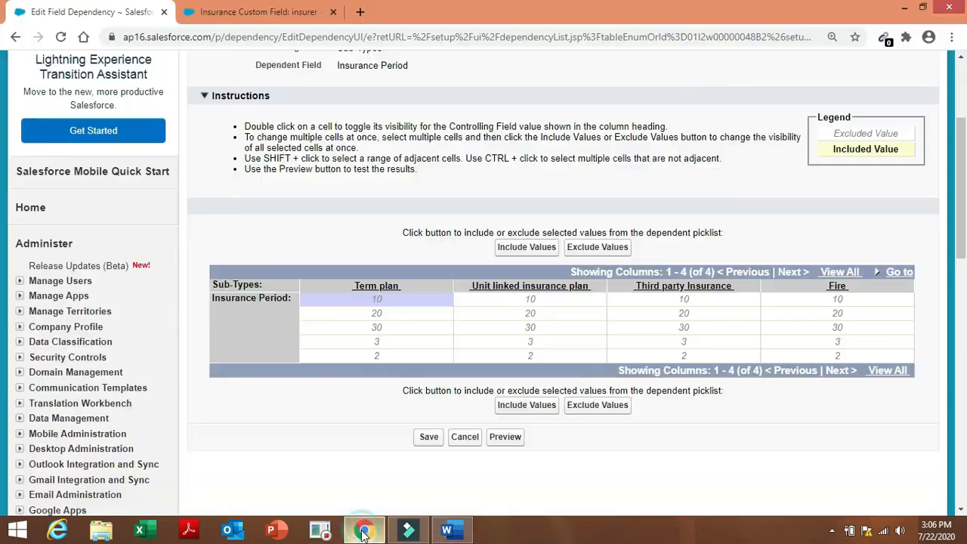
Include periods 10, 15 and 20 for Term plan.
click(364, 530)
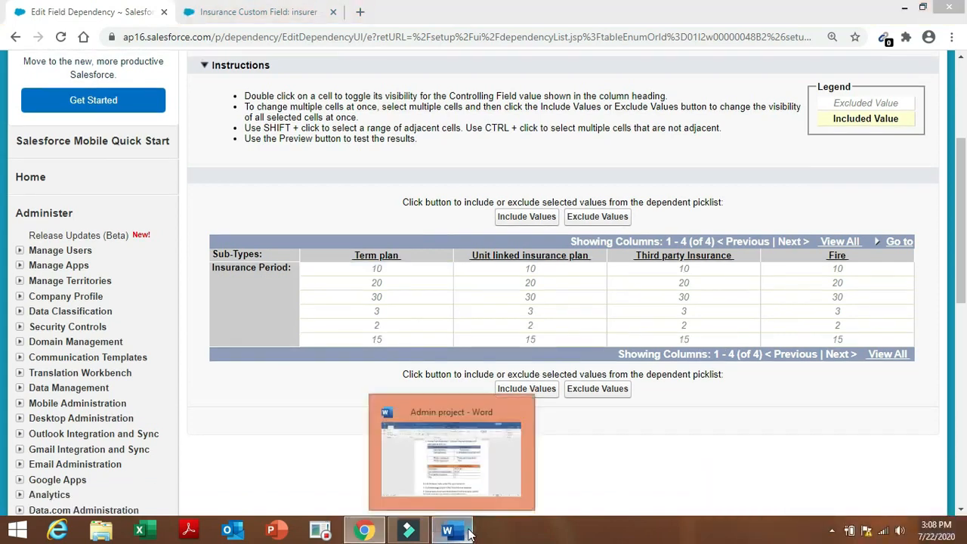
click(453, 530)
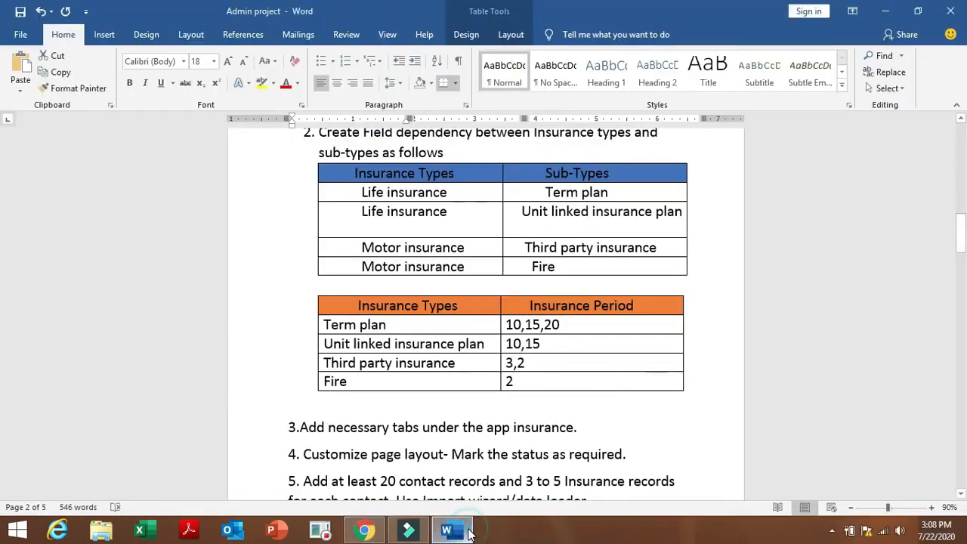
click(365, 531)
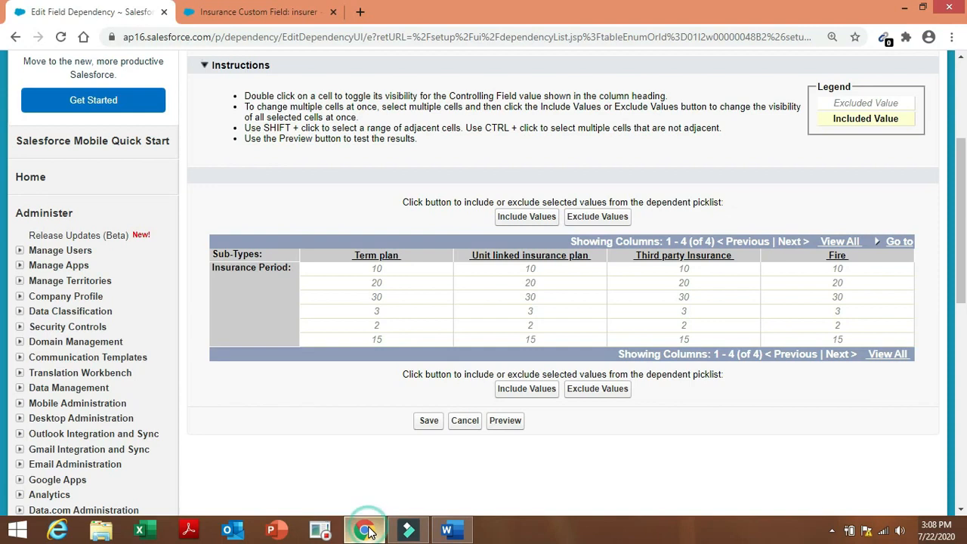
click(414, 274)
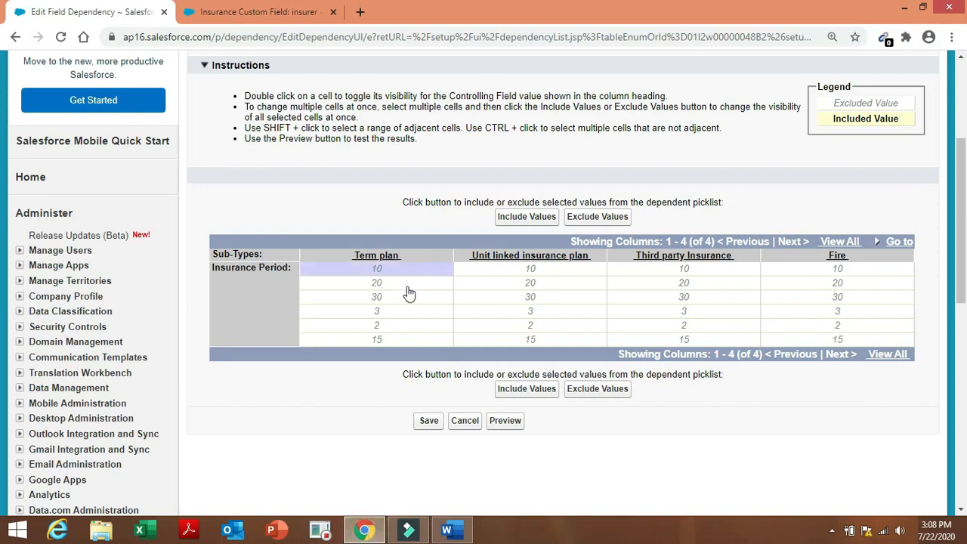
ctrl+click(412, 340)
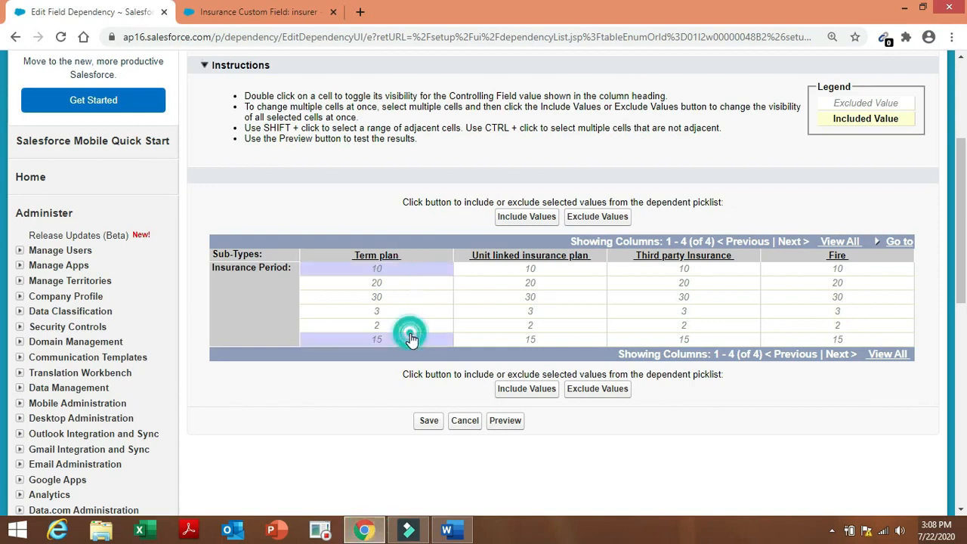
ctrl+click(413, 284)
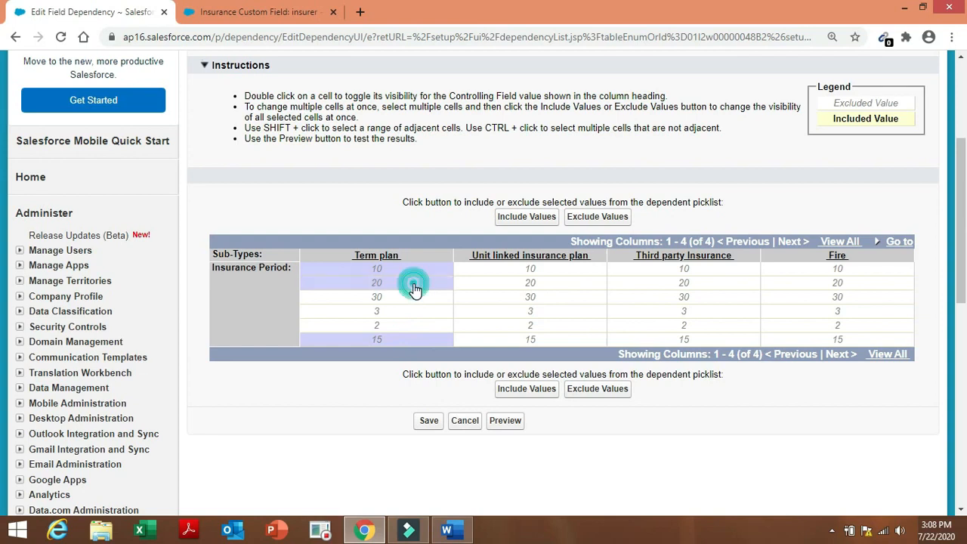
click(516, 394)
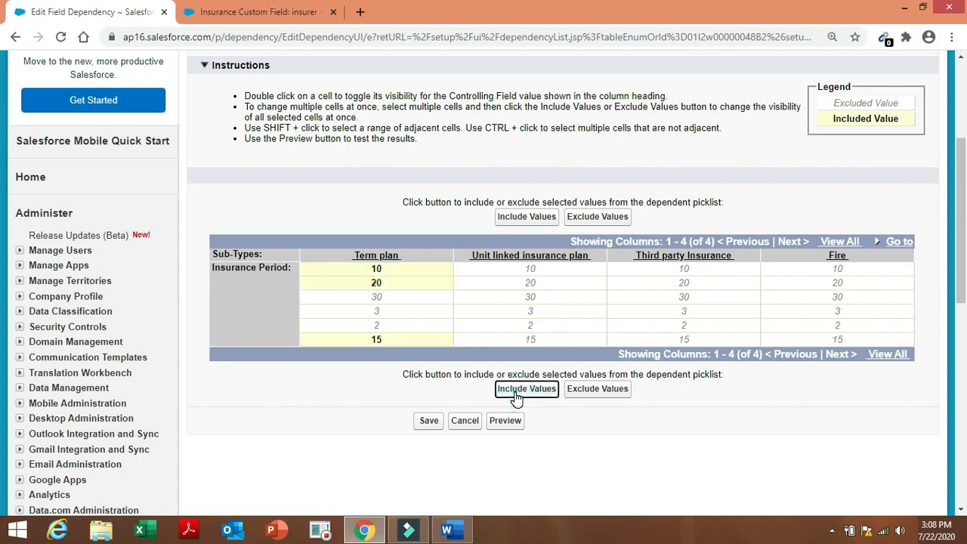
Include periods 10 and 15 for Unit linked insurance plan.
click(463, 532)
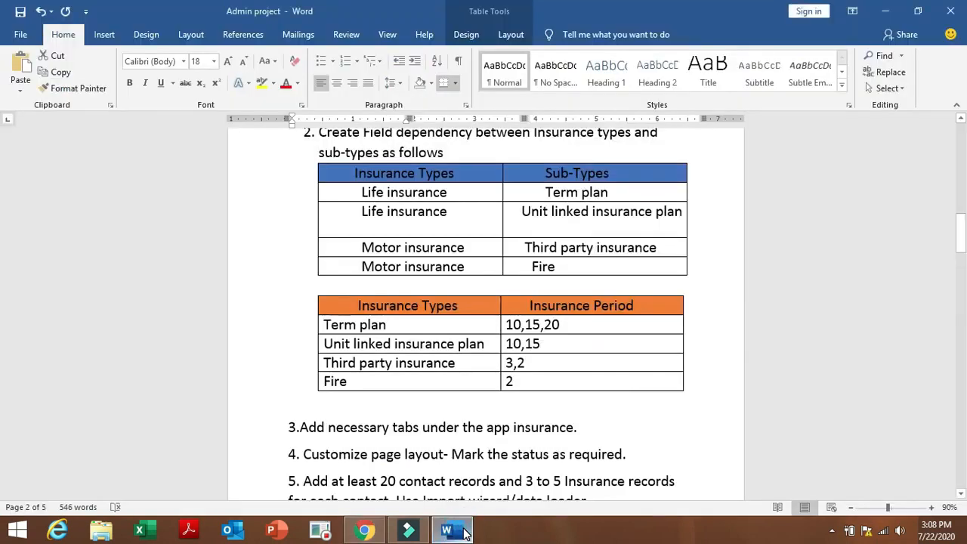
click(364, 531)
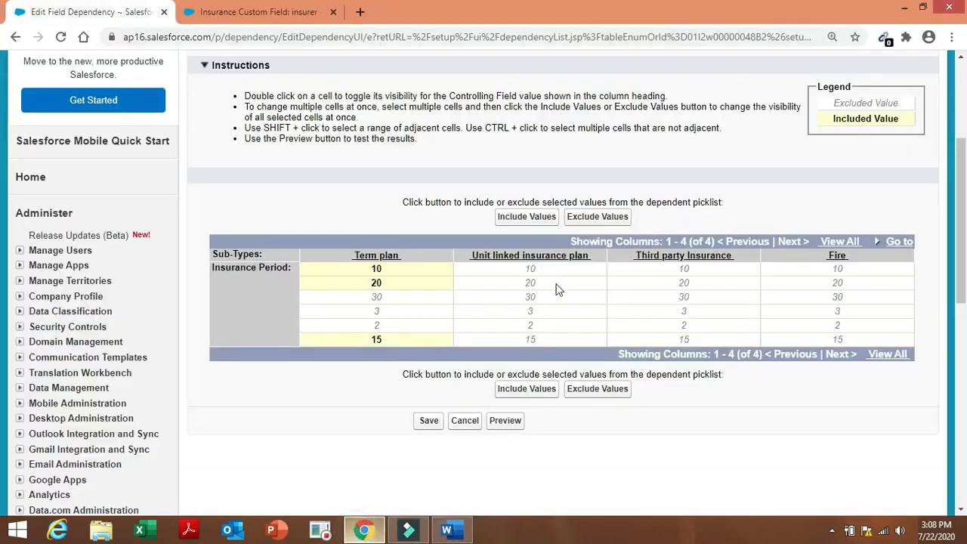
click(557, 269)
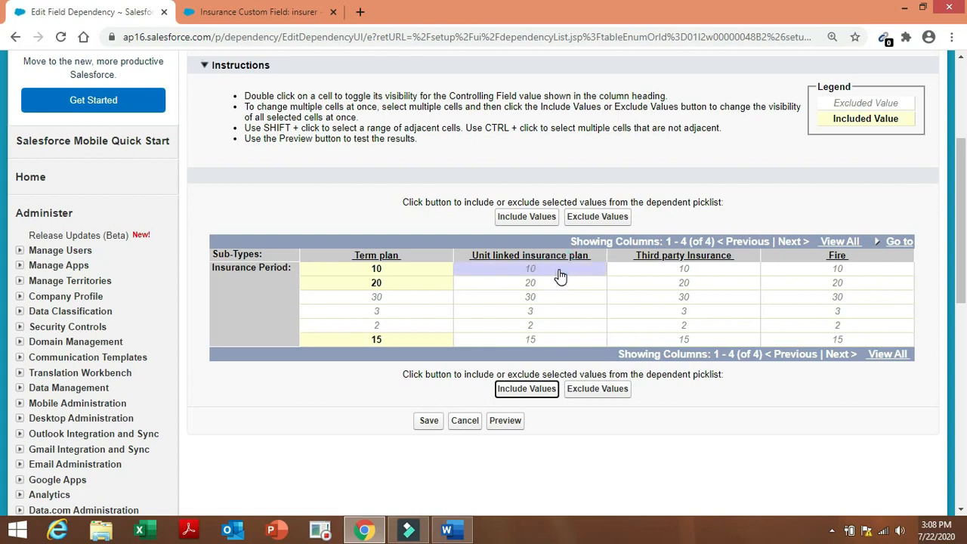
ctrl+click(547, 341)
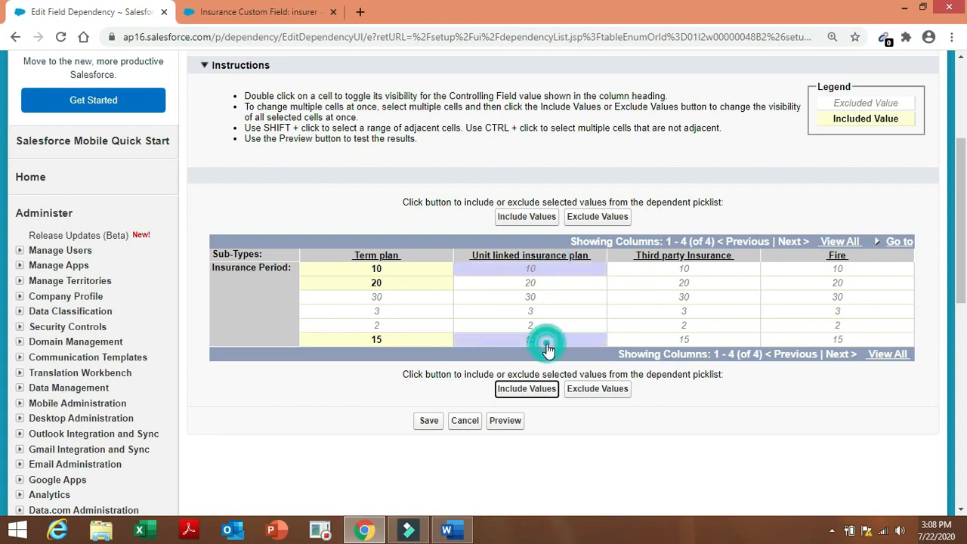
click(526, 389)
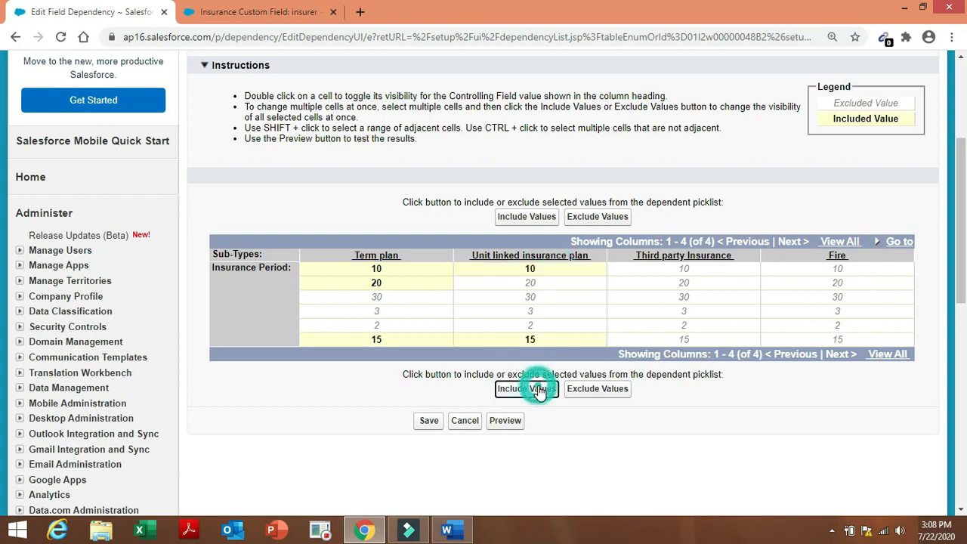
Include periods 3 and 2 for Third party Insurance and 2 for Fire, then preview.
click(698, 311)
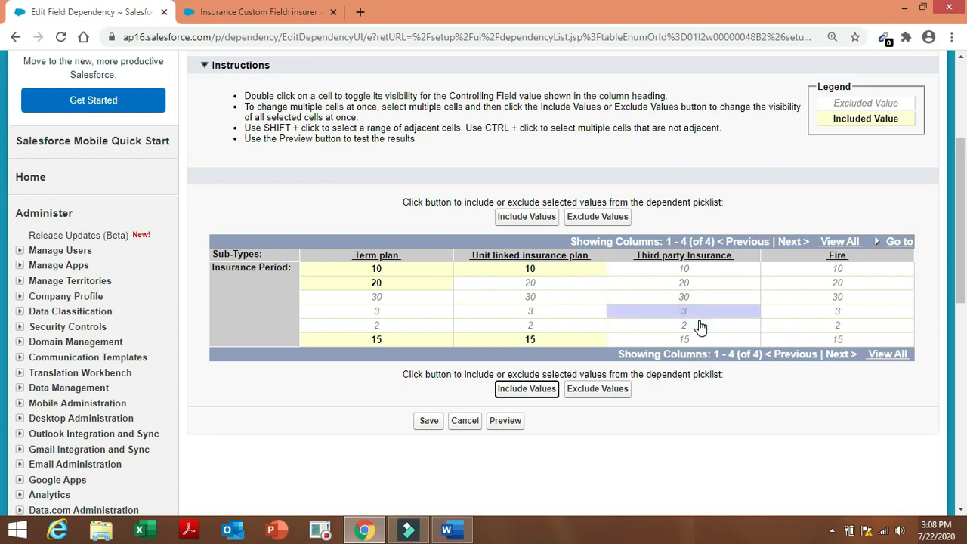
ctrl+click(699, 326)
click(550, 393)
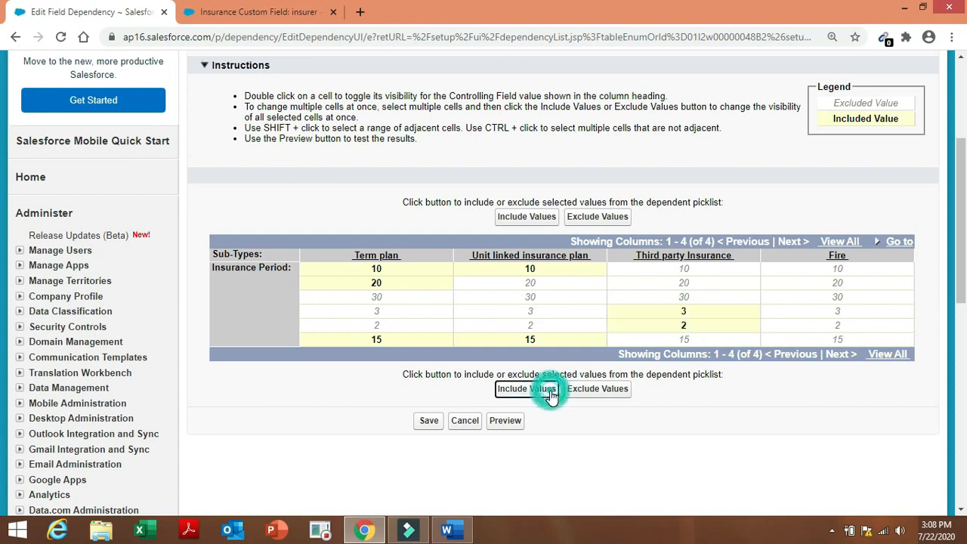
click(847, 315)
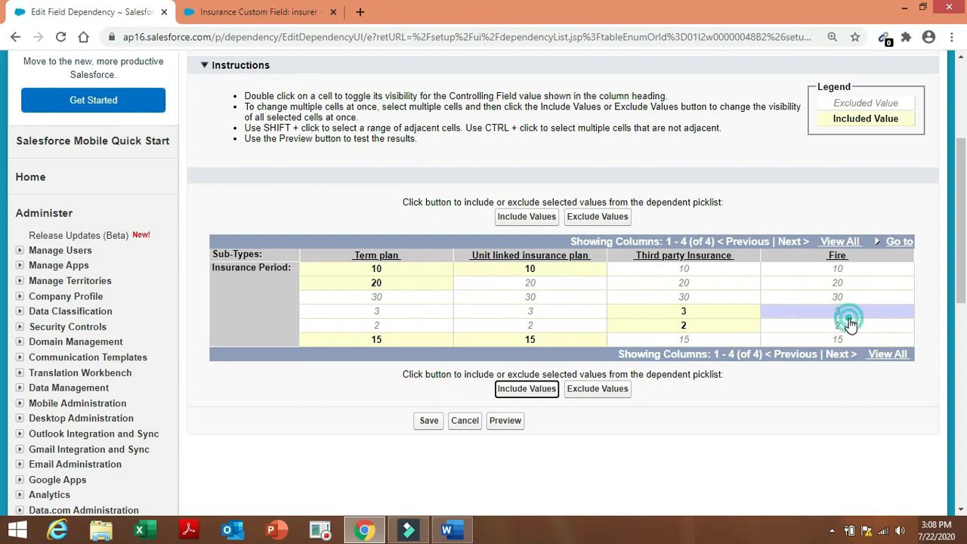
click(845, 327)
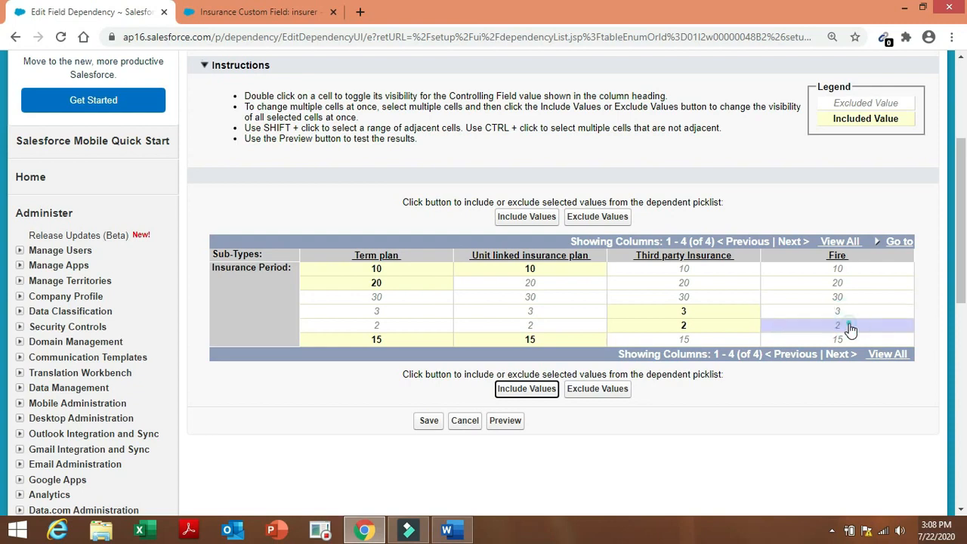
click(523, 392)
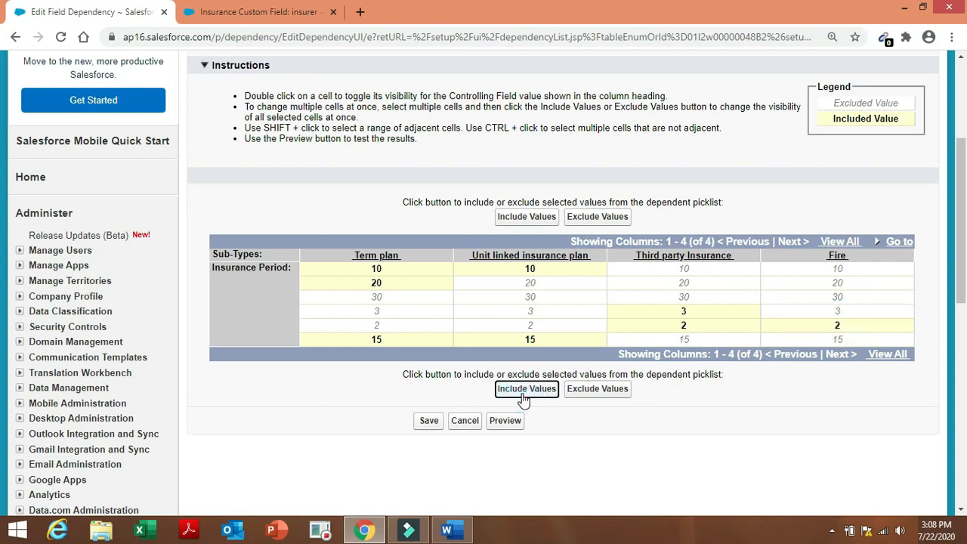
click(516, 422)
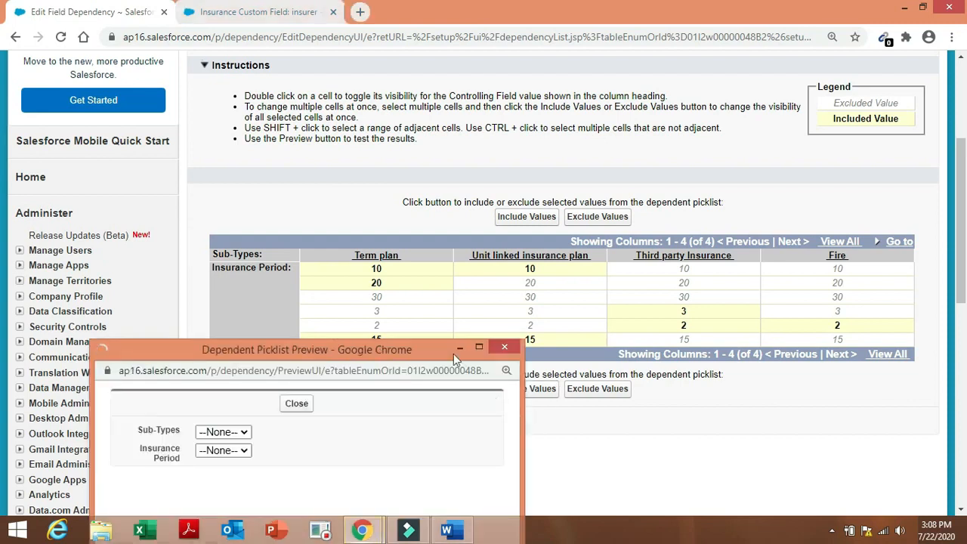
Preview the dependency with Fire as sub-type, which offers only period 2.
drag(446, 355, 431, 217)
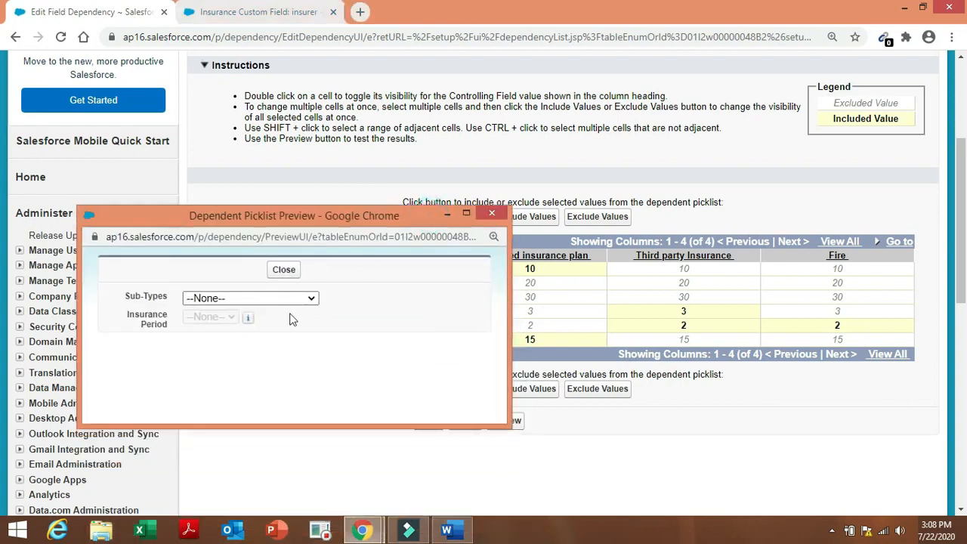
click(305, 302)
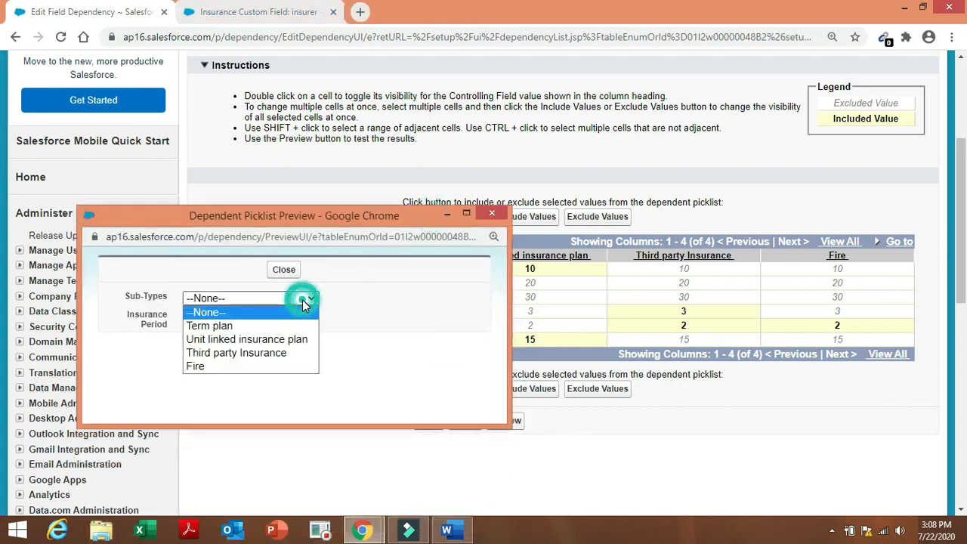
click(240, 368)
click(241, 320)
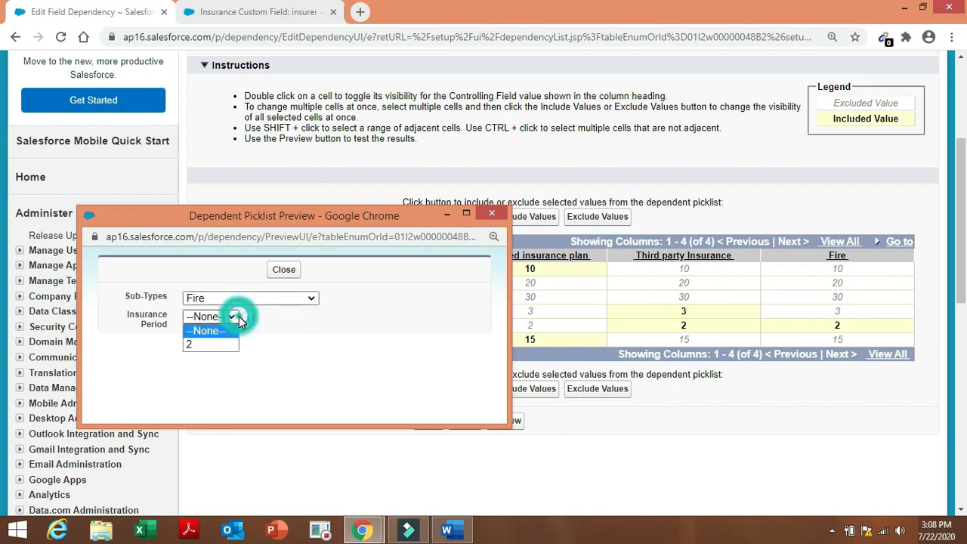
click(309, 340)
Confirm Unit linked insurance plan offers periods 10 and 15, then save the dependency.
click(311, 298)
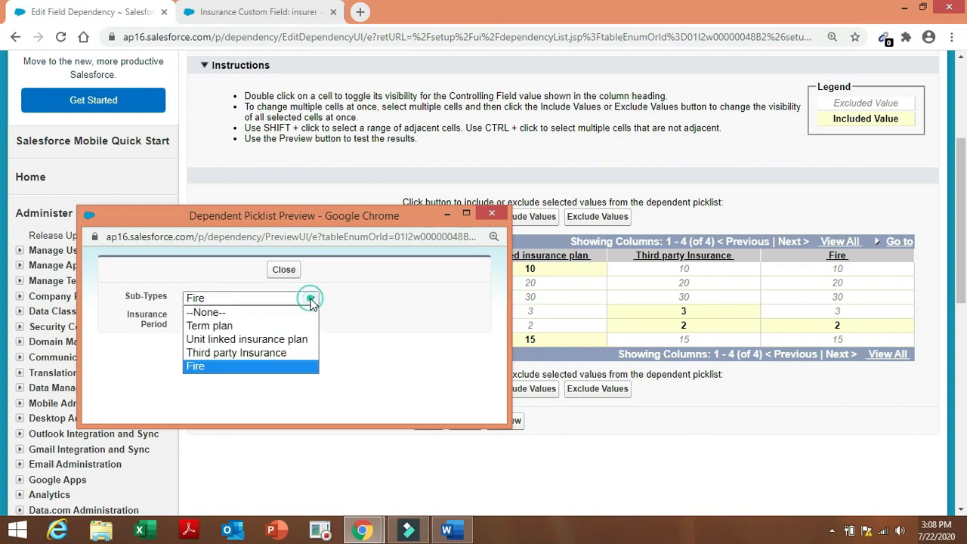
click(262, 340)
click(223, 320)
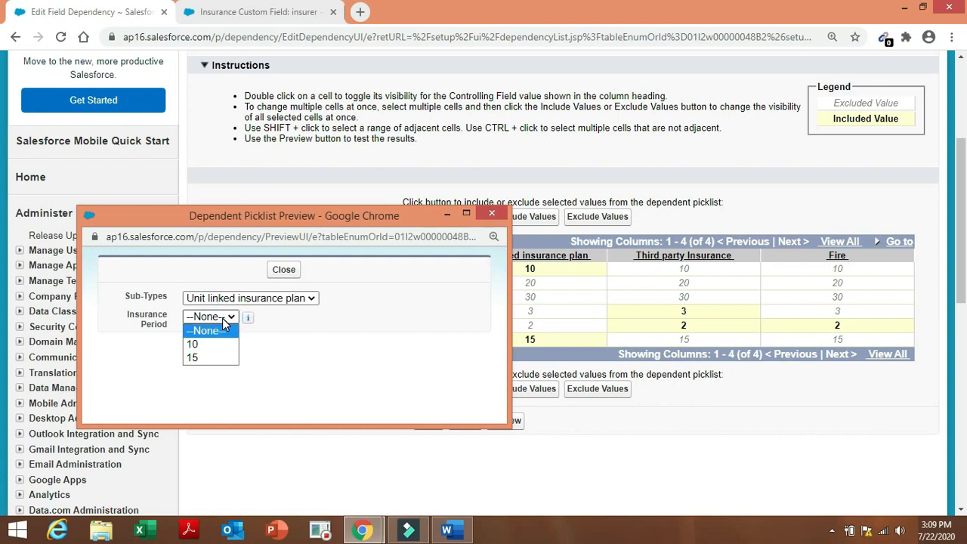
click(293, 356)
click(286, 269)
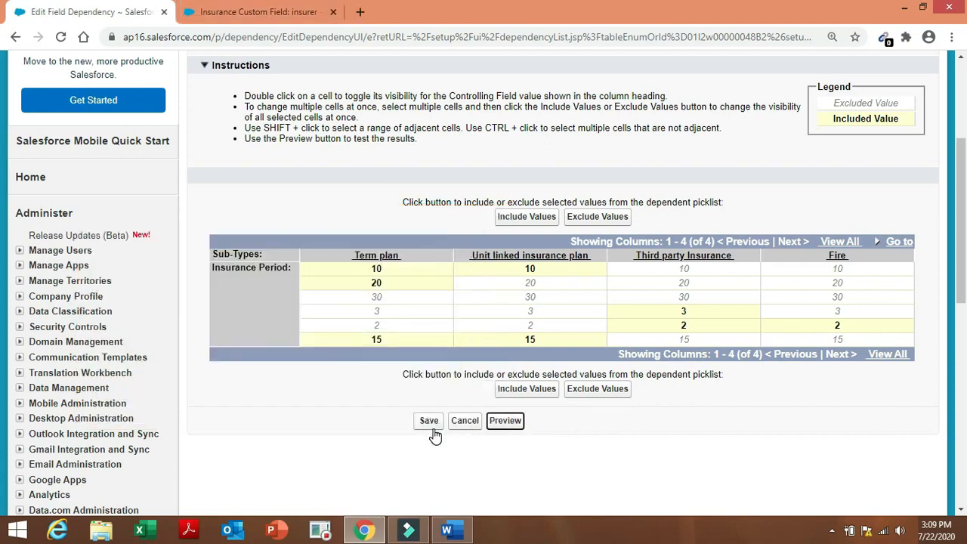
click(432, 427)
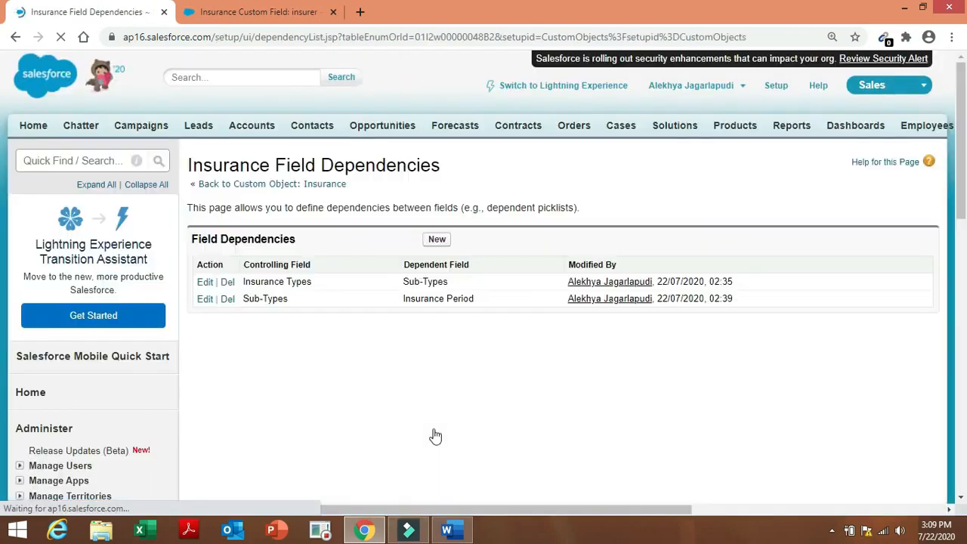
click(453, 529)
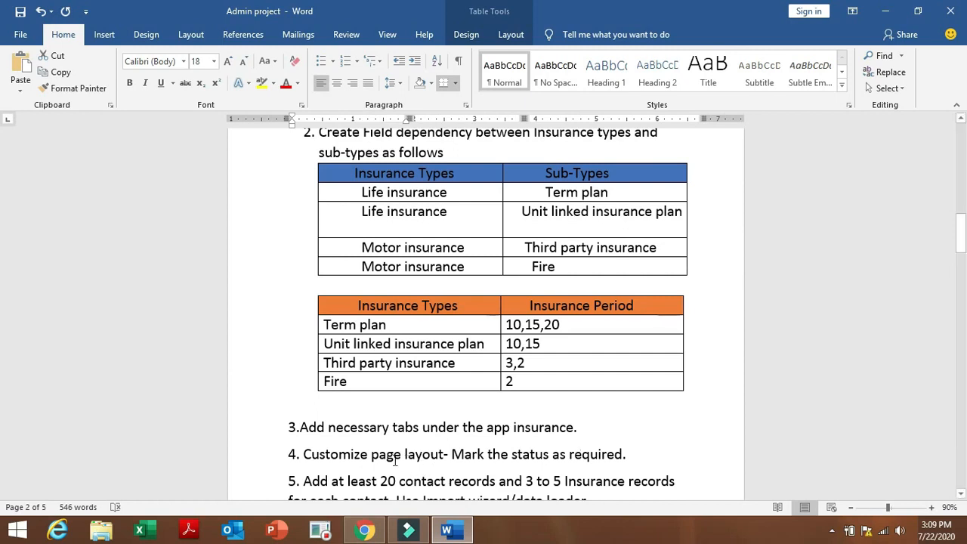
drag(371, 456, 616, 457)
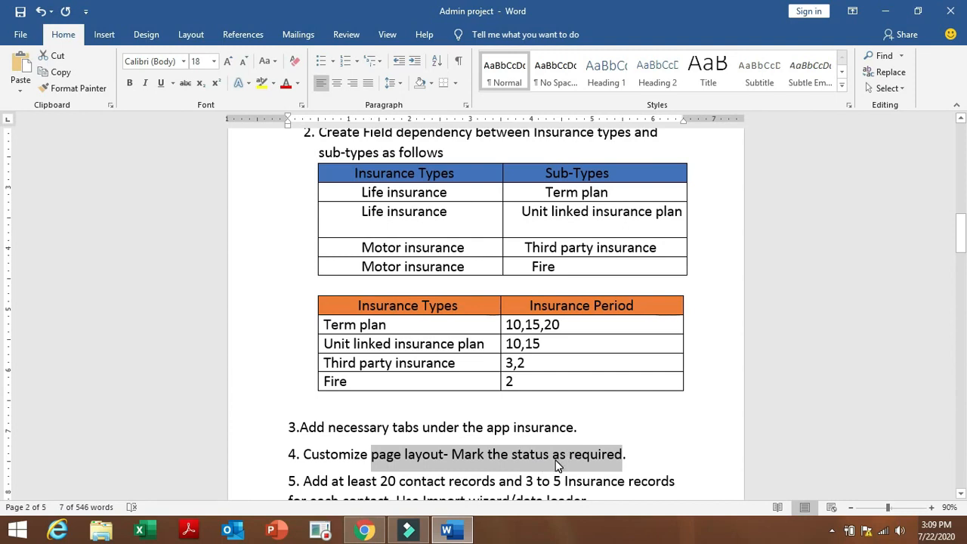
click(452, 531)
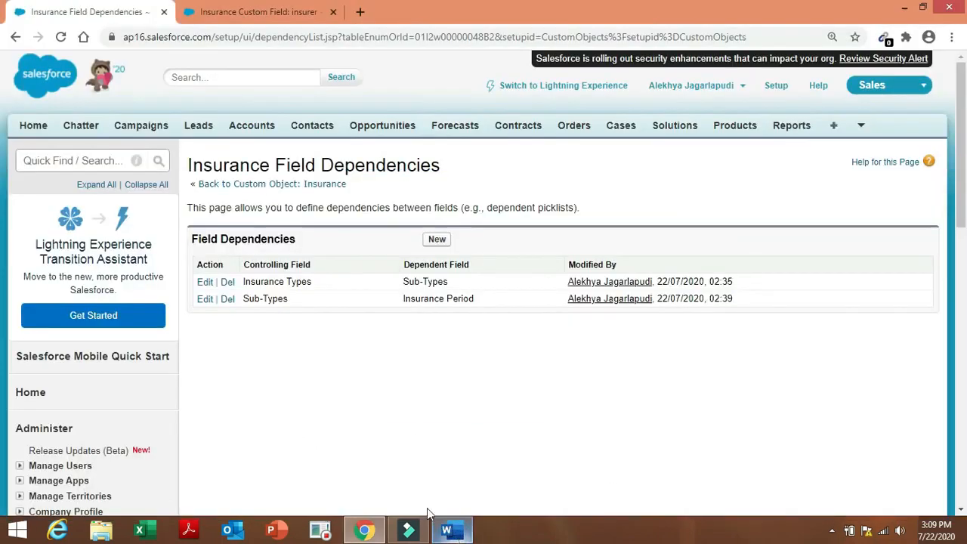
Return to the Insurance custom object and edit its Insurance Layout page layout.
click(339, 185)
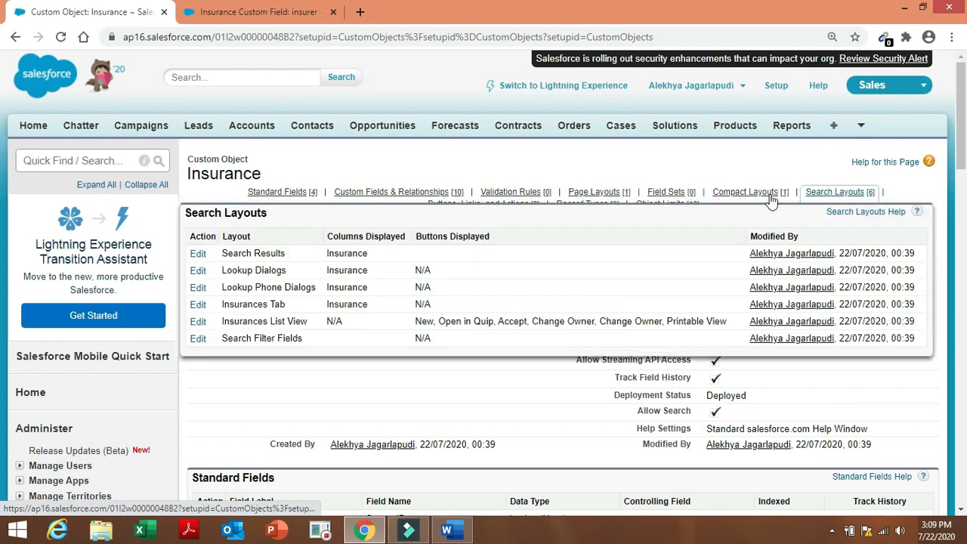
mouse_move(710, 198)
mouse_move(620, 198)
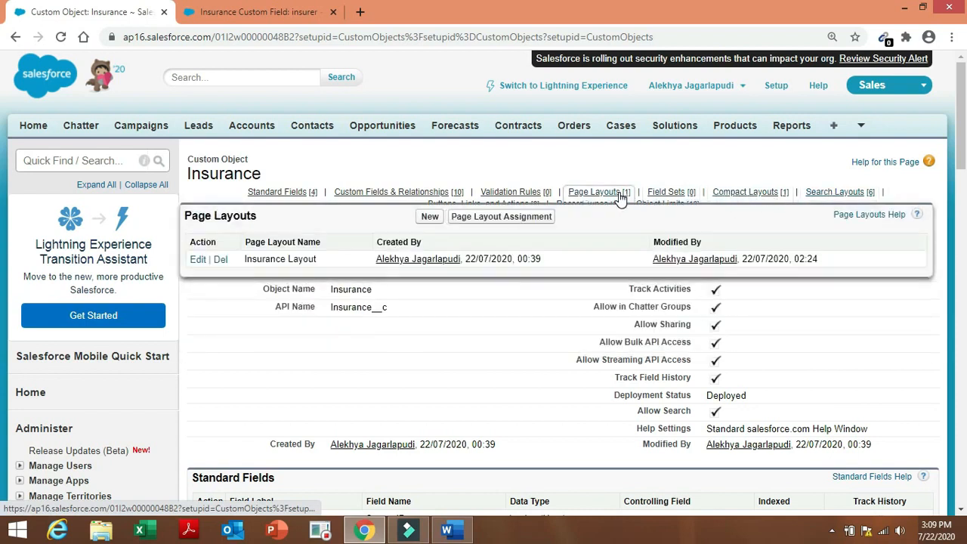
click(194, 260)
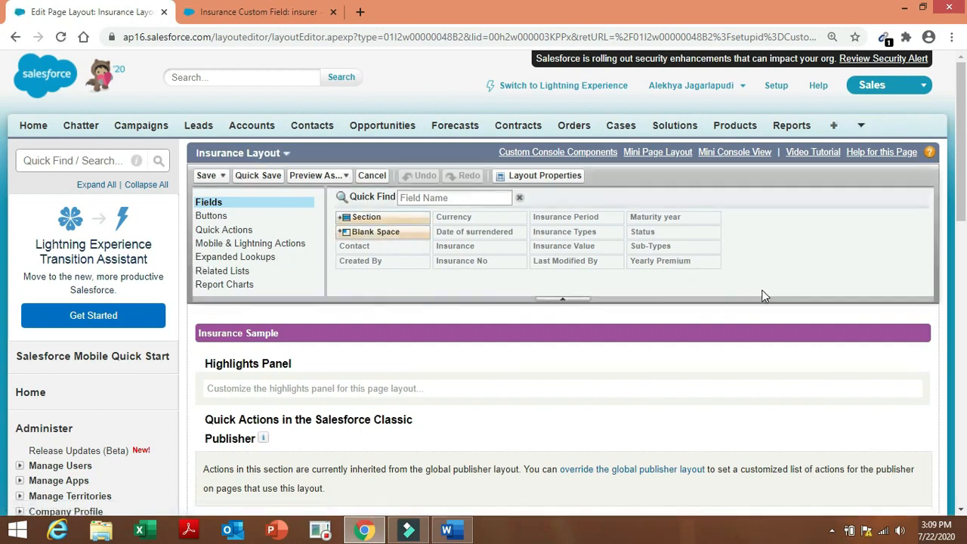
Mark the Status field as Required on the Insurance Layout.
drag(961, 185, 964, 314)
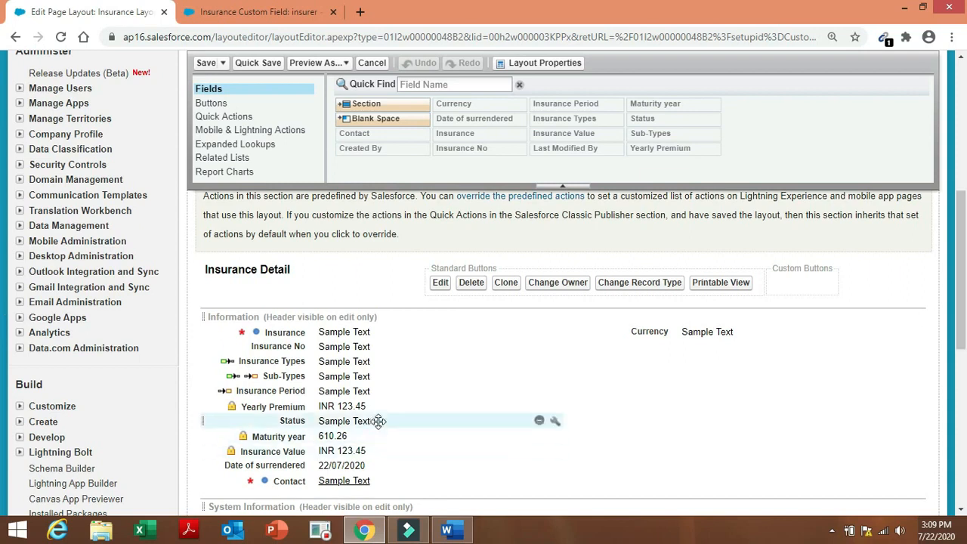
click(554, 422)
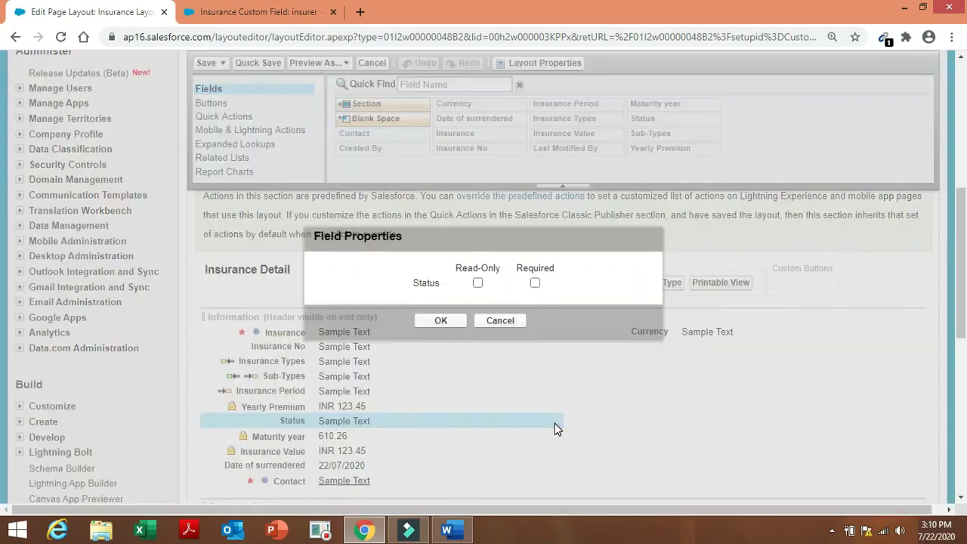
click(535, 282)
click(439, 321)
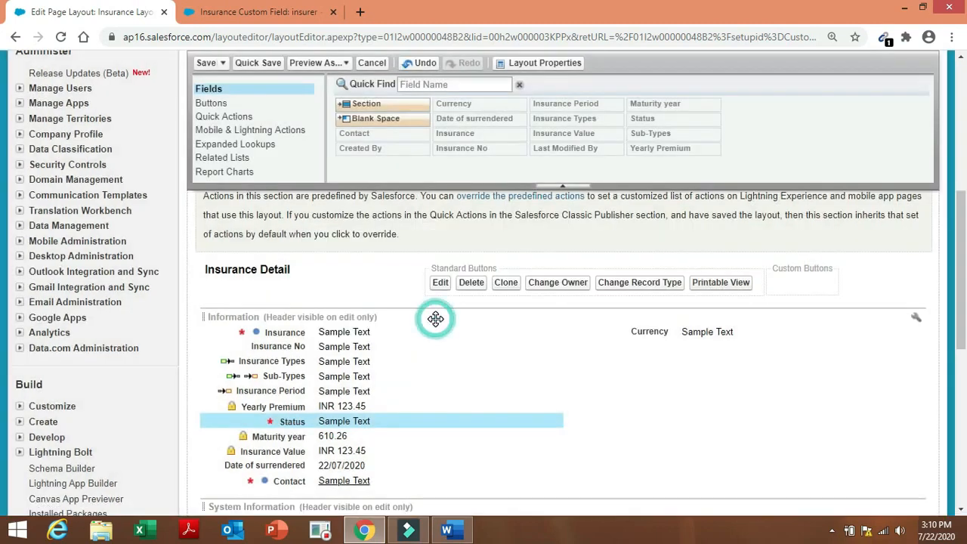
Quick Save and save the Insurance Layout, then return to the Word task list.
click(270, 65)
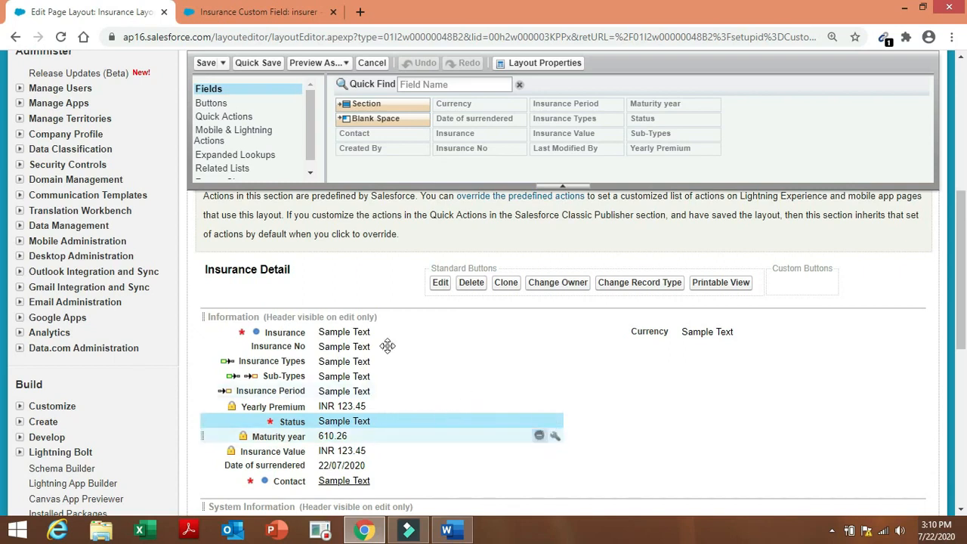
click(208, 64)
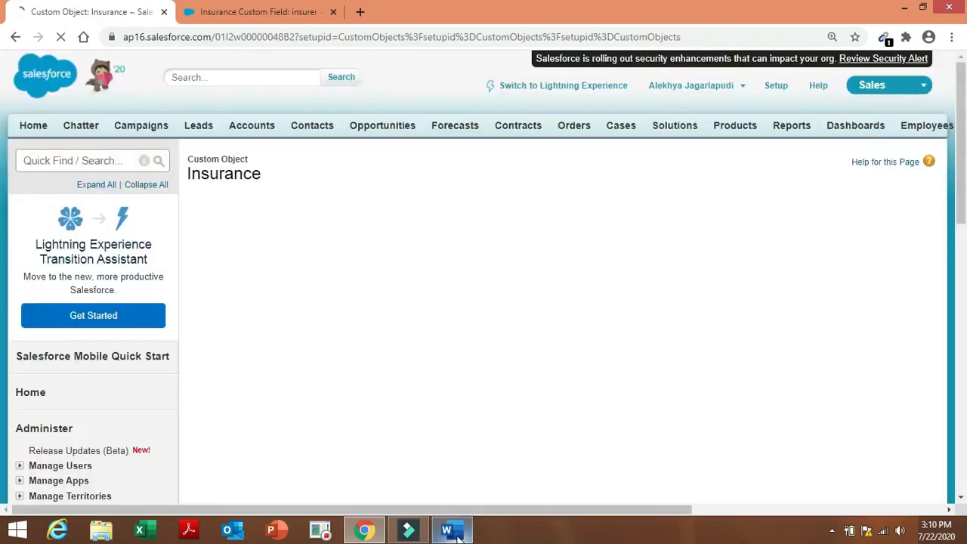
click(454, 530)
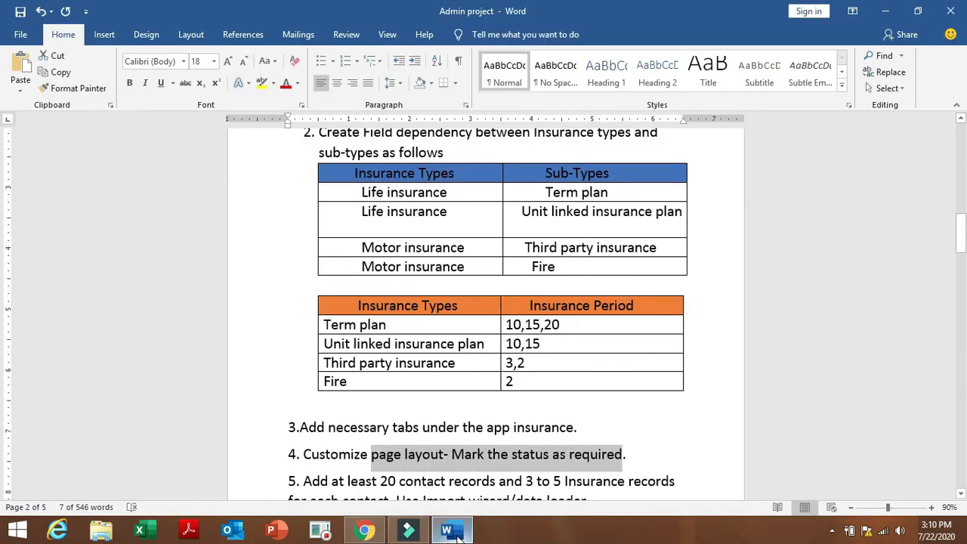
Scroll the Word task list to tasks 5–7, then start a new contact's Last Name.
click(669, 412)
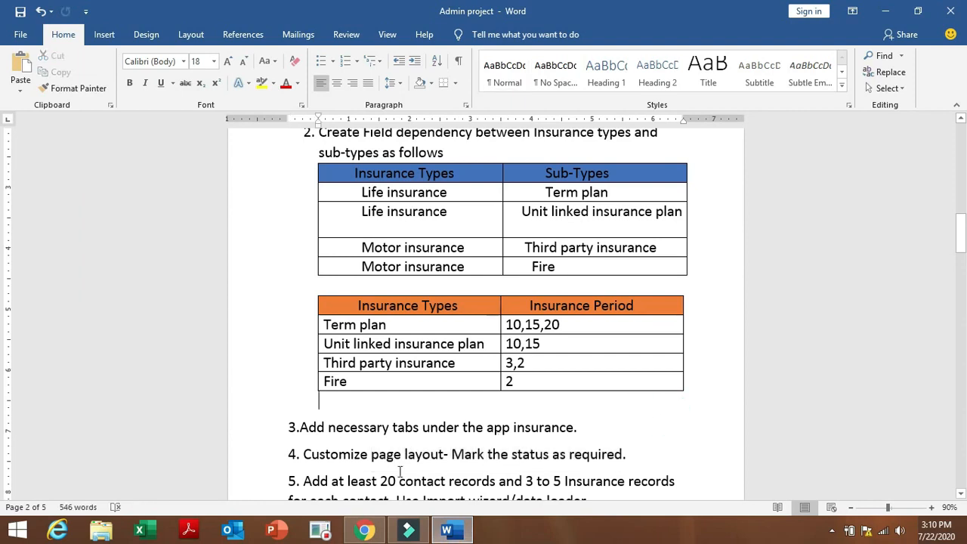
click(960, 229)
drag(961, 229, 960, 258)
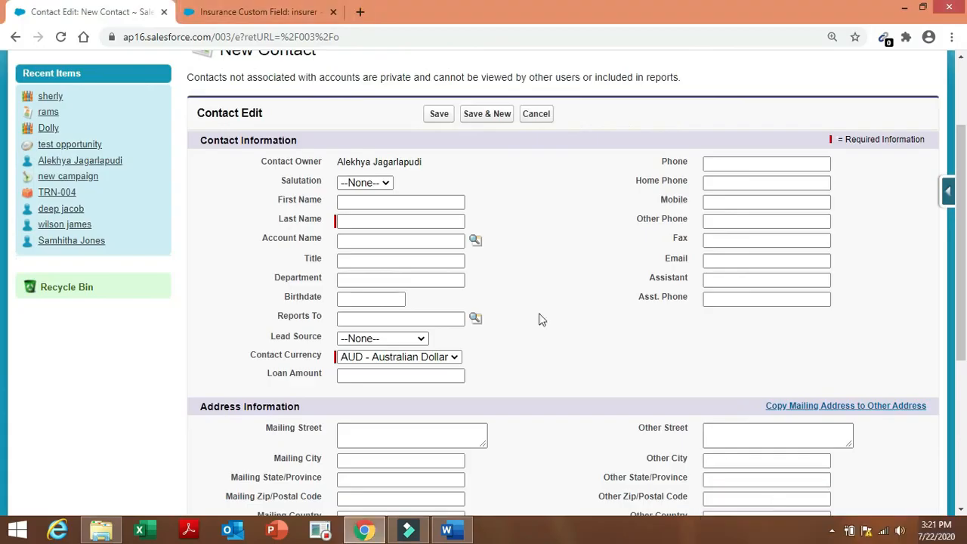
click(403, 225)
Fill Last Name from the autofill suggestion and save the new contact.
click(407, 221)
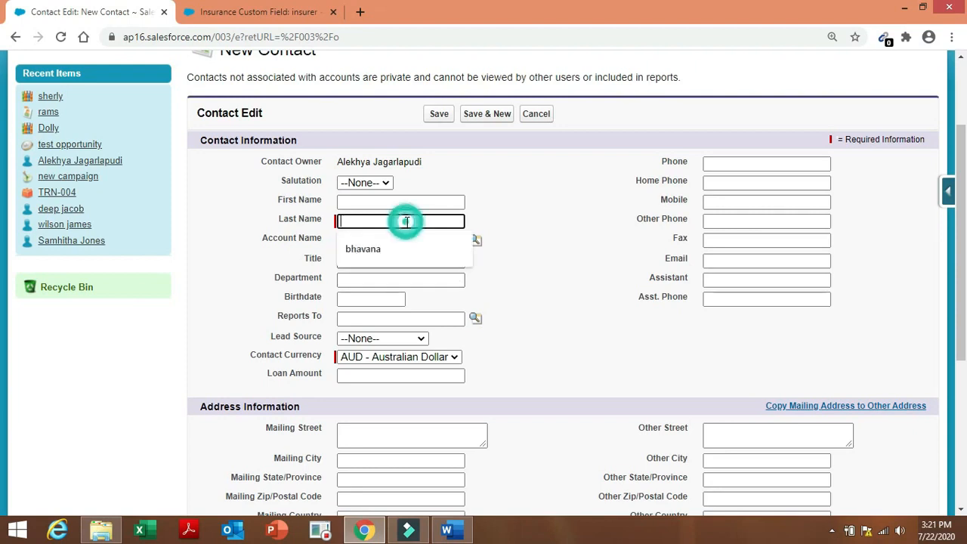
click(394, 243)
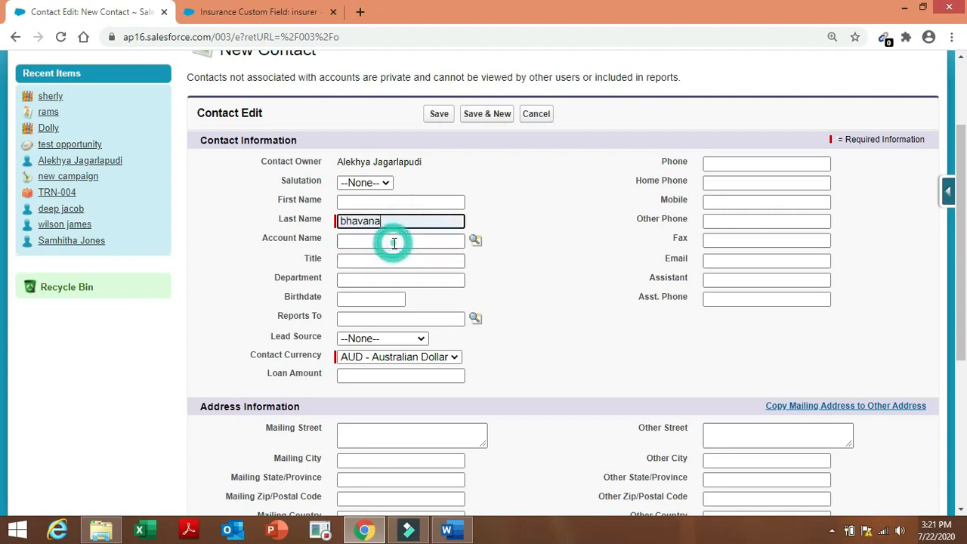
click(437, 119)
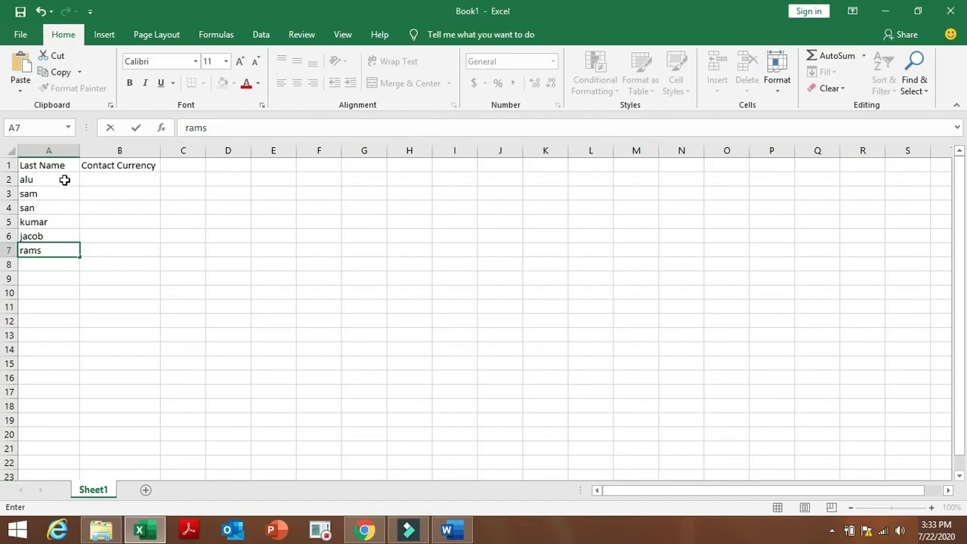
Repeat the sample last names down column A and check the allowed Contact Currency values.
drag(66, 179, 68, 435)
click(166, 319)
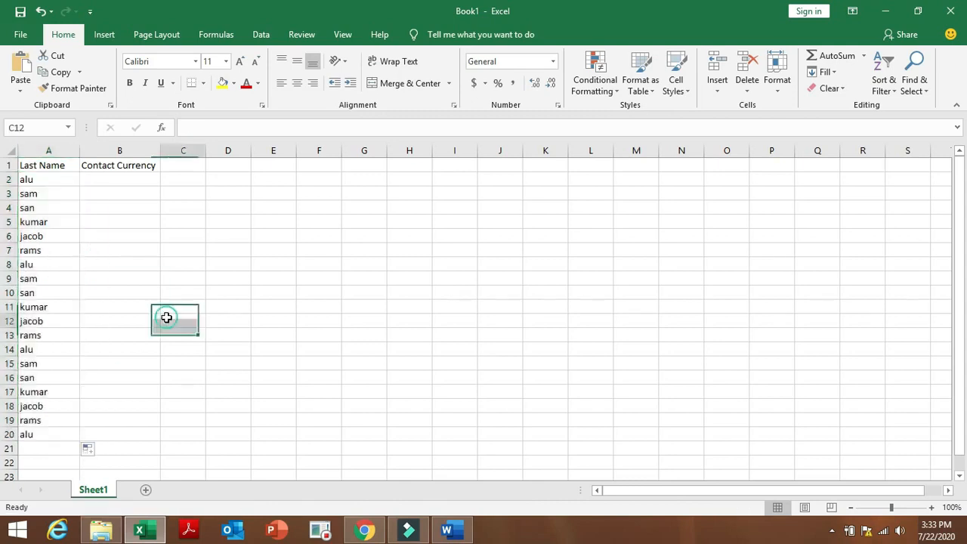
double_click(101, 179)
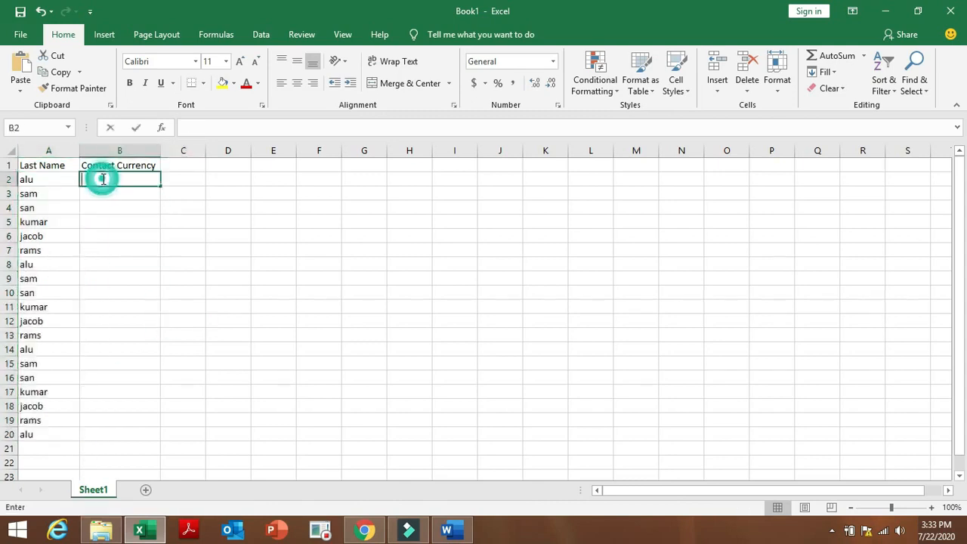
click(364, 530)
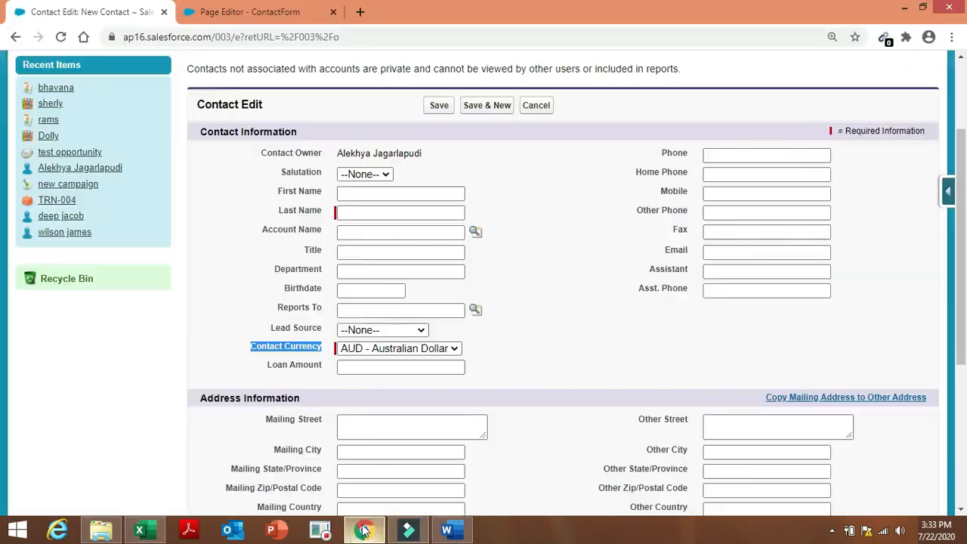
click(448, 350)
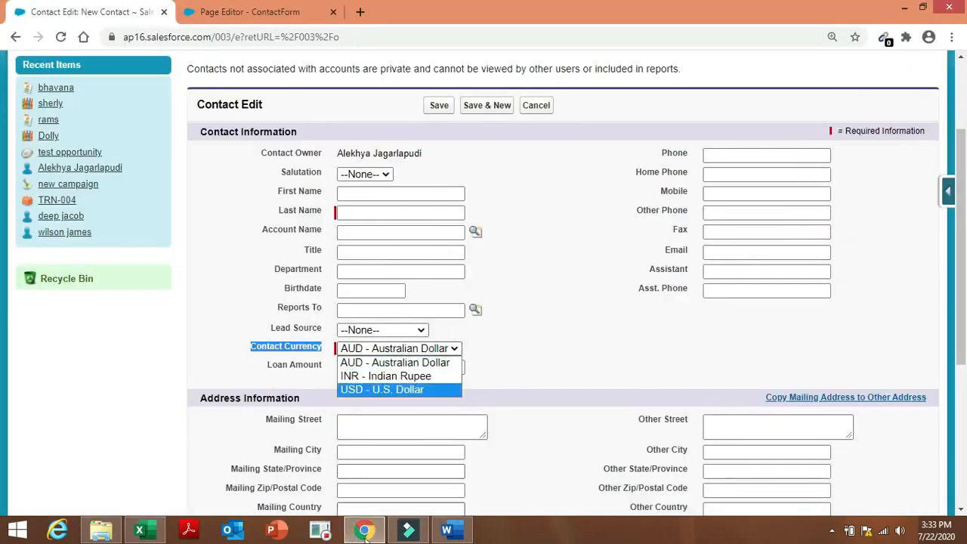
click(151, 535)
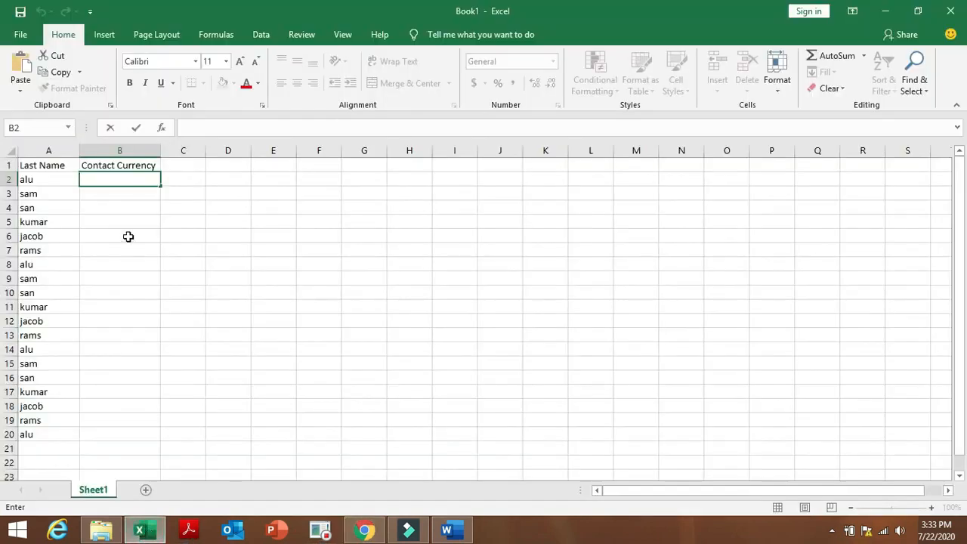
Enter 'AUD- Australian Dollar' in cell B2.
click(117, 182)
text(AUD)
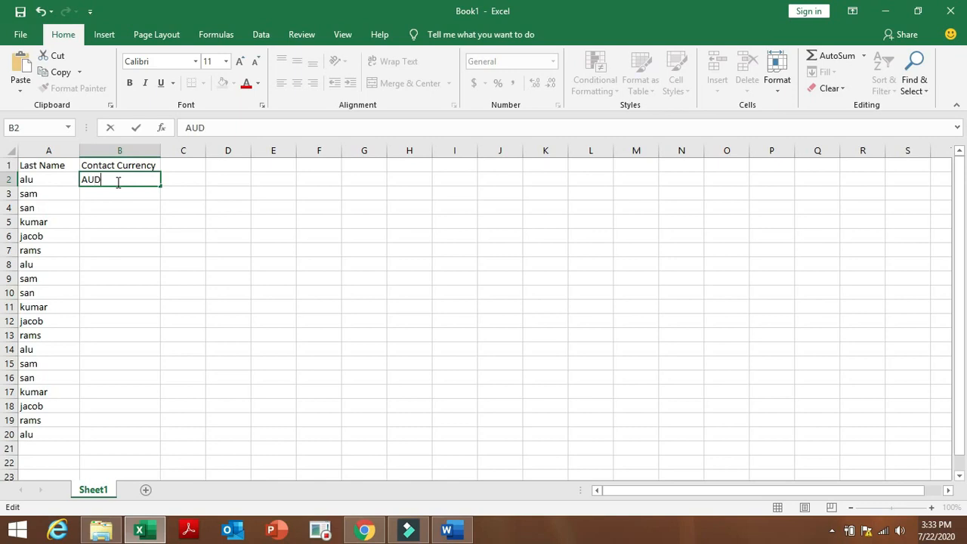
text(- AU)
key(BackSpace)
click(367, 532)
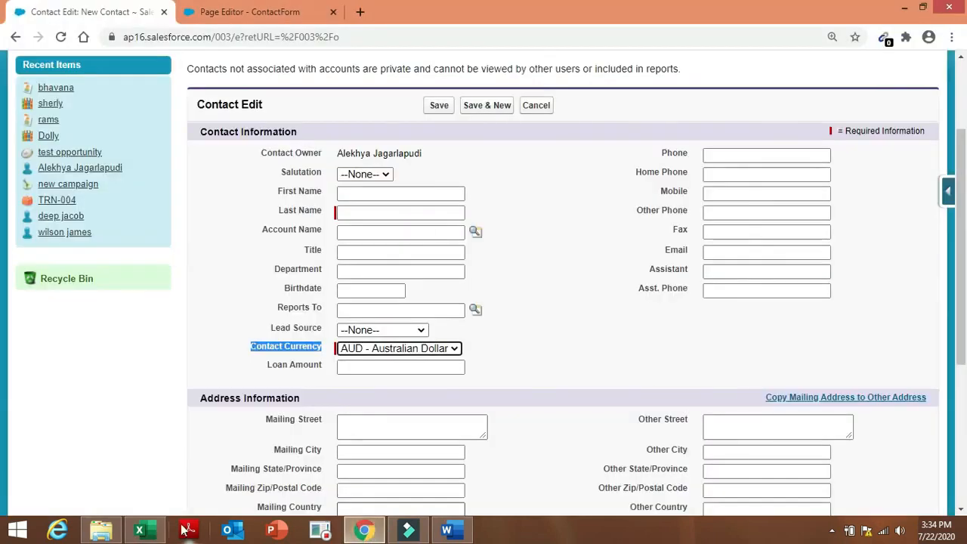
click(139, 533)
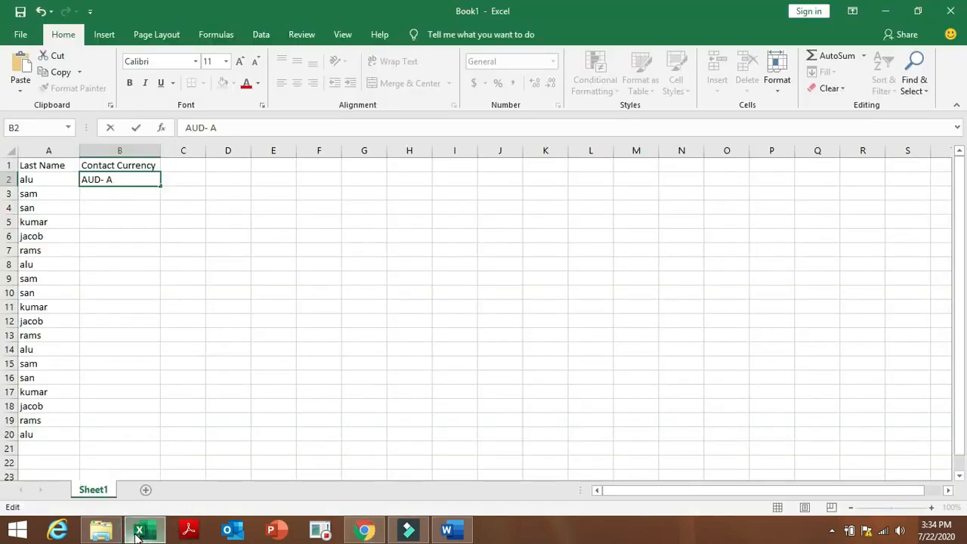
text(ustralian)
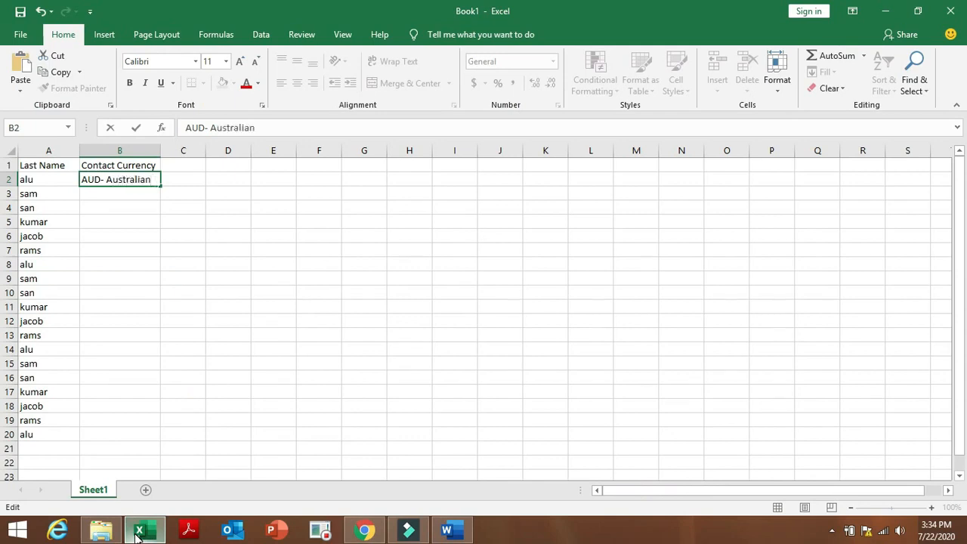
text( Dollar)
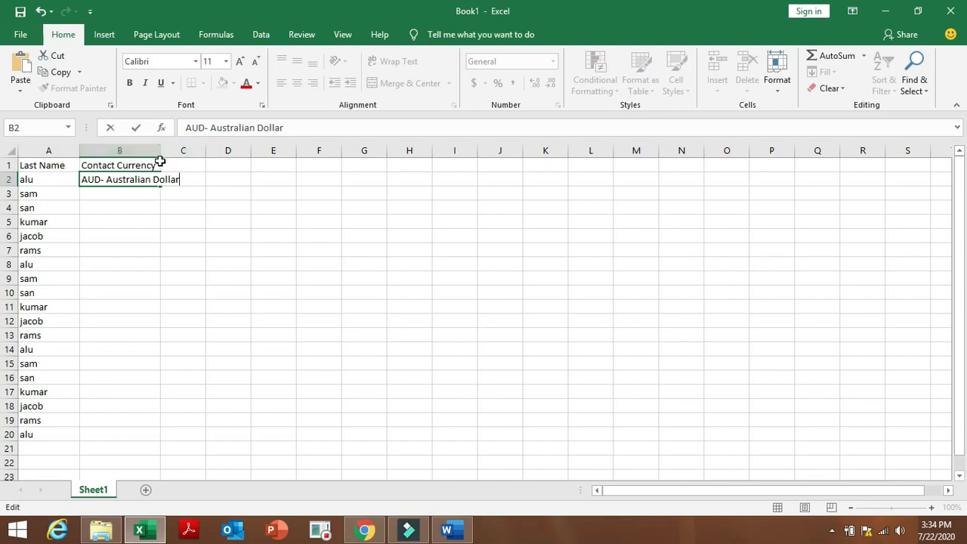
click(108, 202)
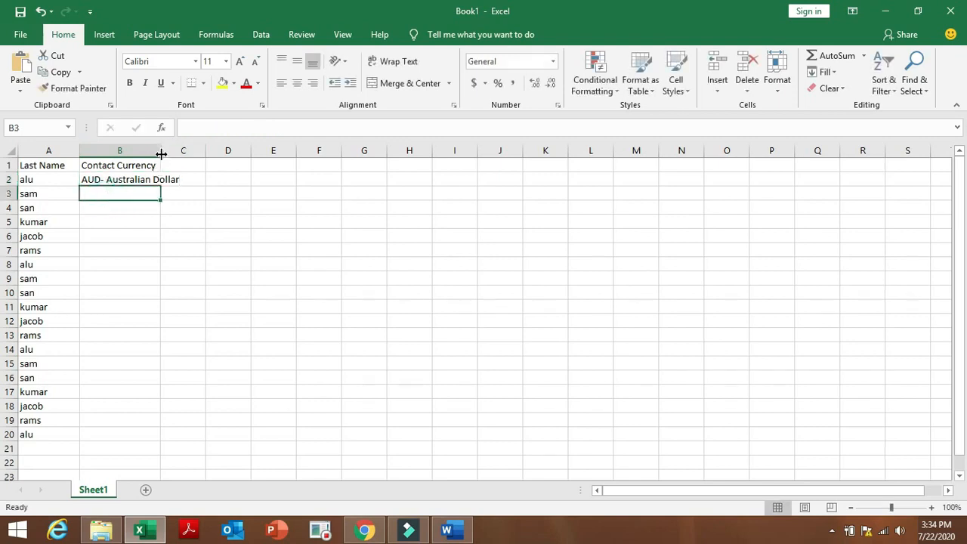
Widen column B and enter 'INR- Indian Rupee' in B3 after checking the currency labels.
drag(160, 155, 181, 154)
click(179, 251)
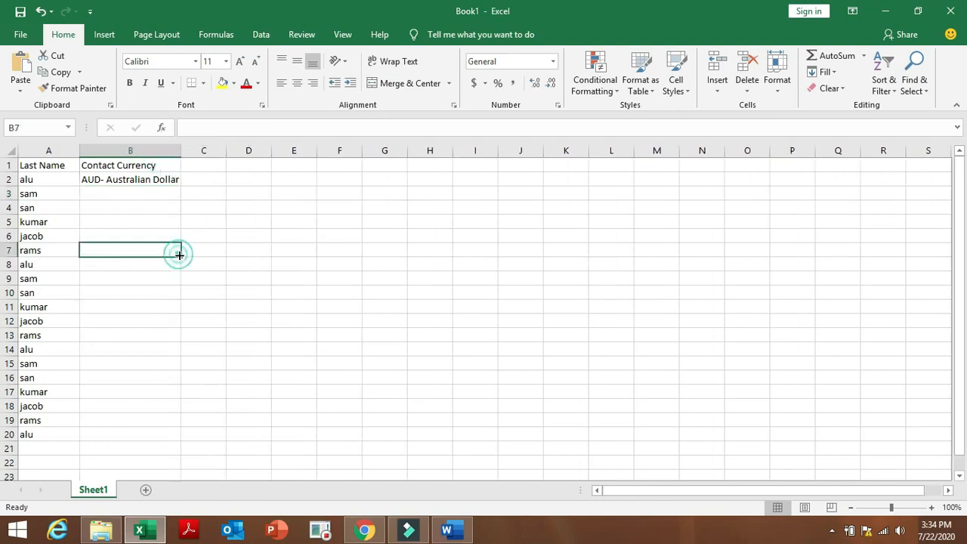
click(103, 194)
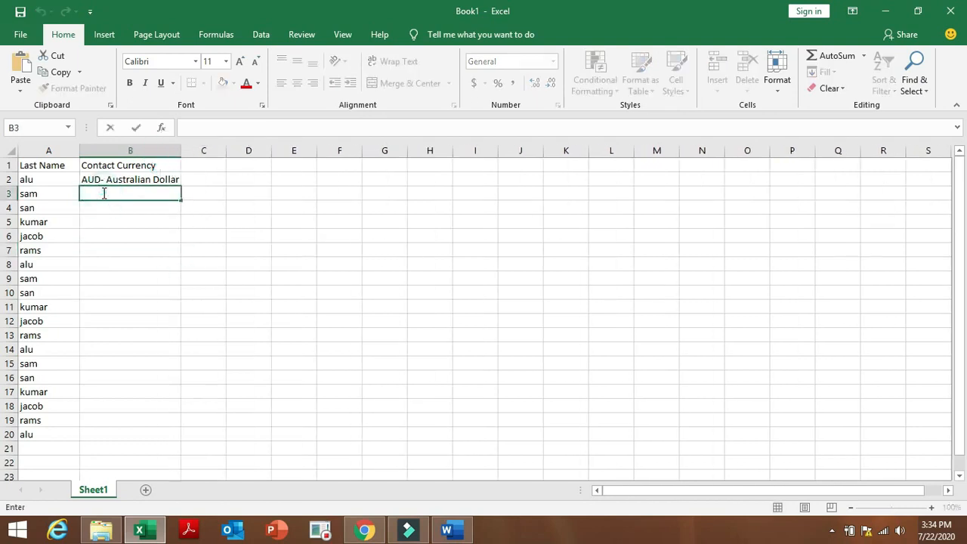
text(INR- India)
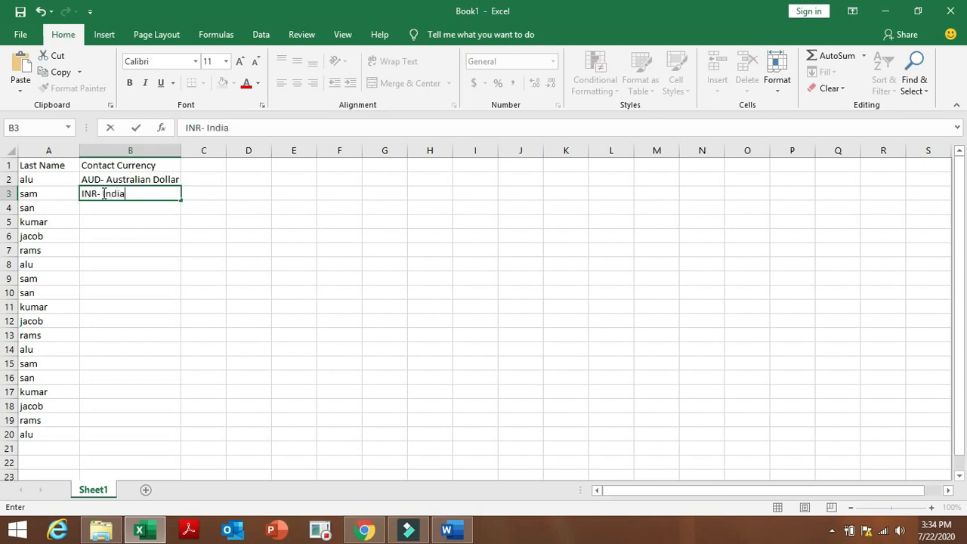
text(n Rupee)
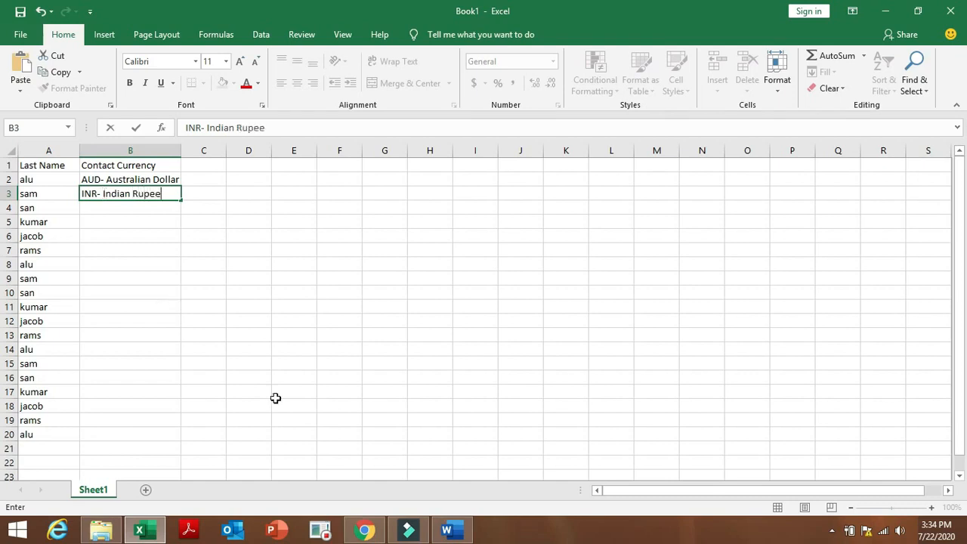
click(365, 530)
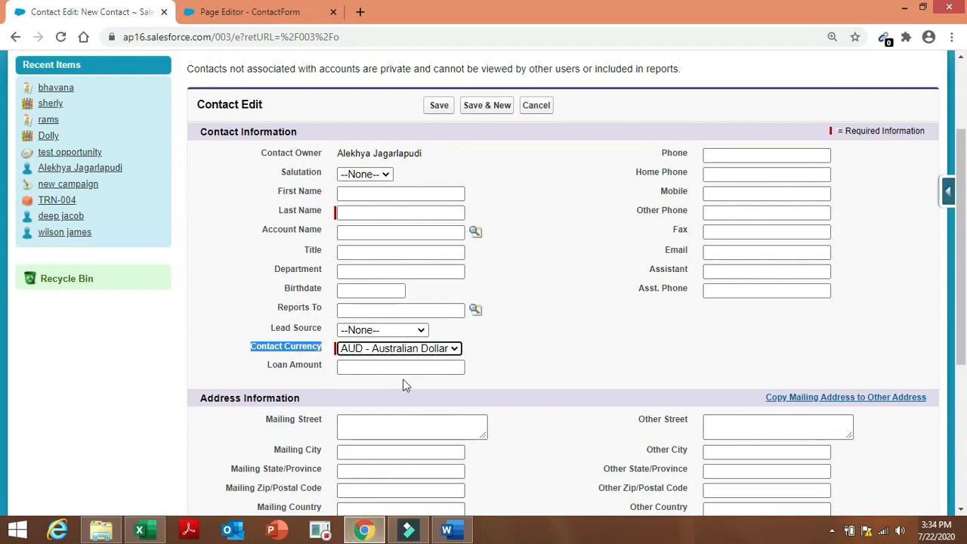
click(445, 352)
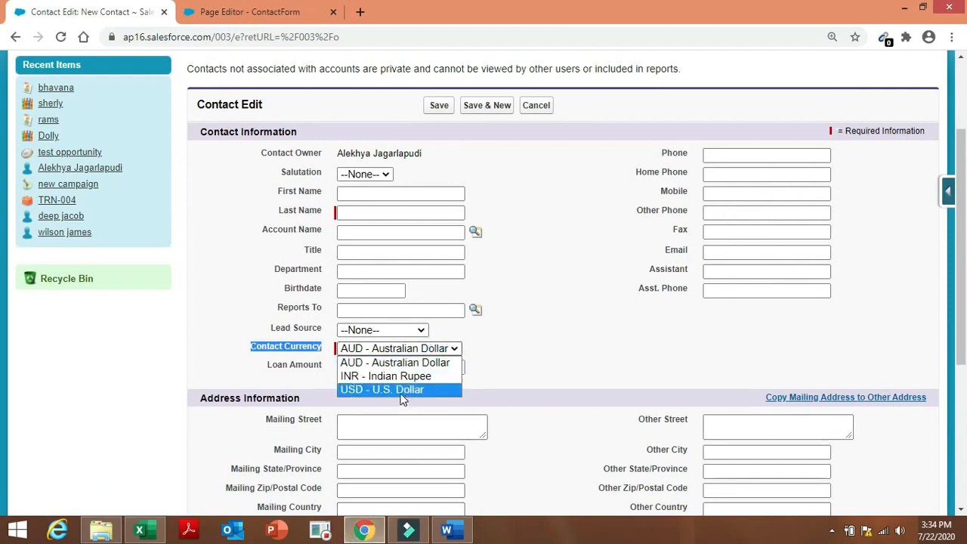
click(456, 391)
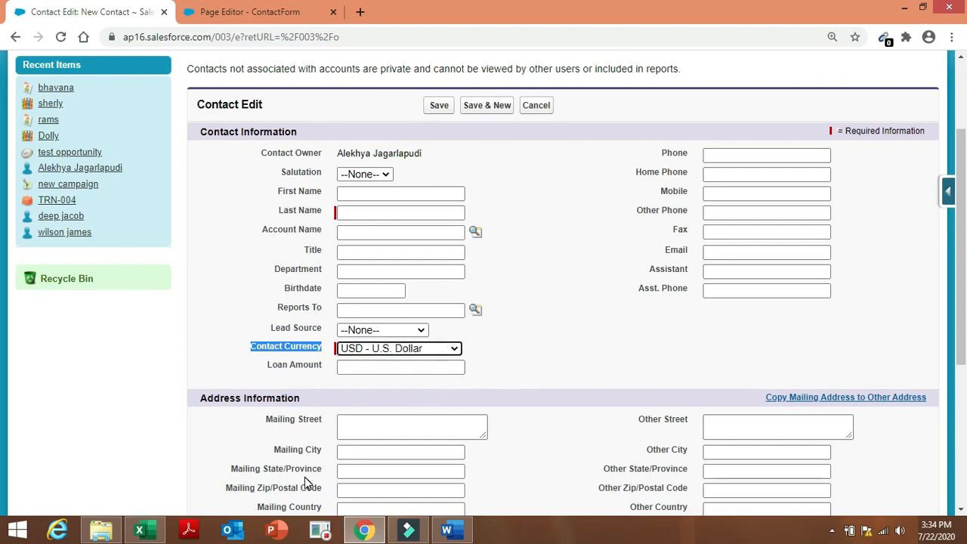
click(141, 533)
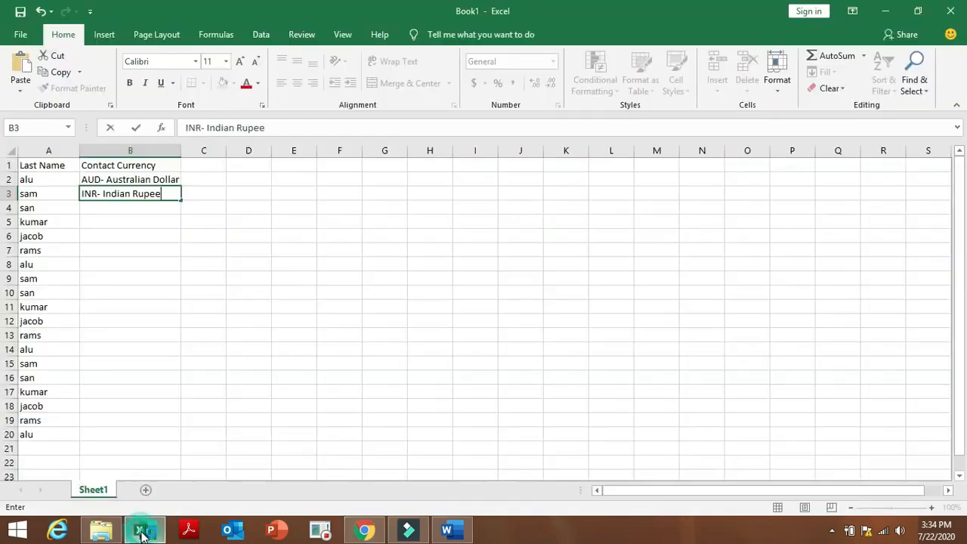
click(152, 207)
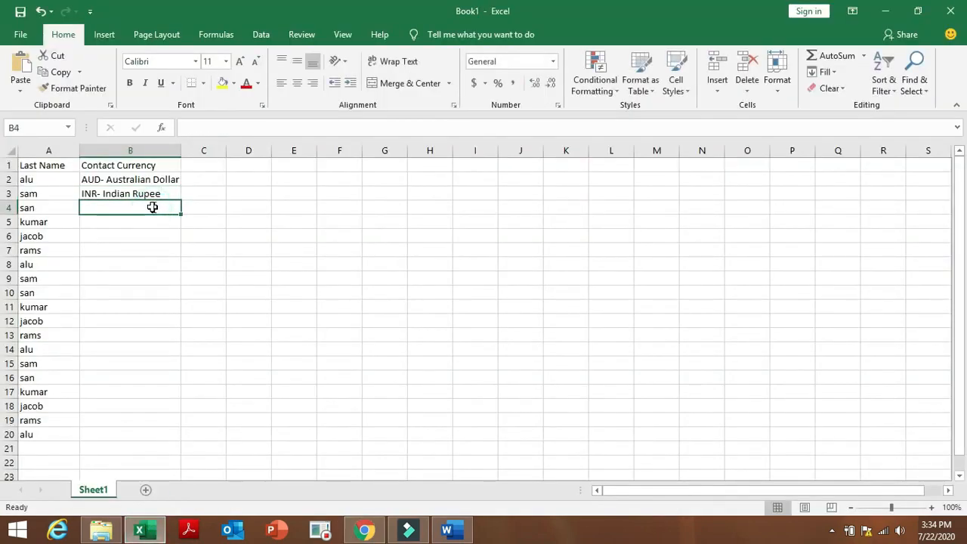
Enter 'USD- U.S. Dollar' in B4 and fill B2:B4 down to row 20.
text(USD- U.S)
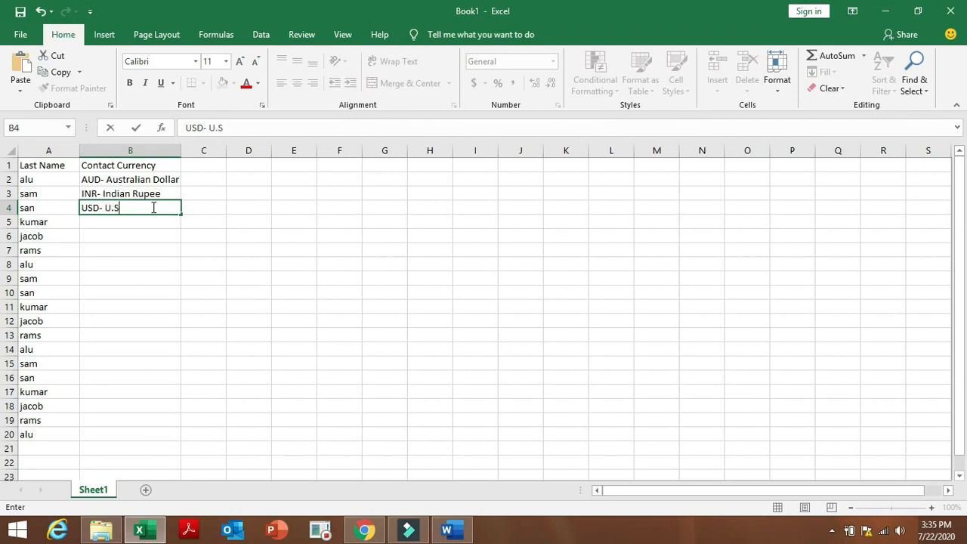
text(Dollar)
click(233, 219)
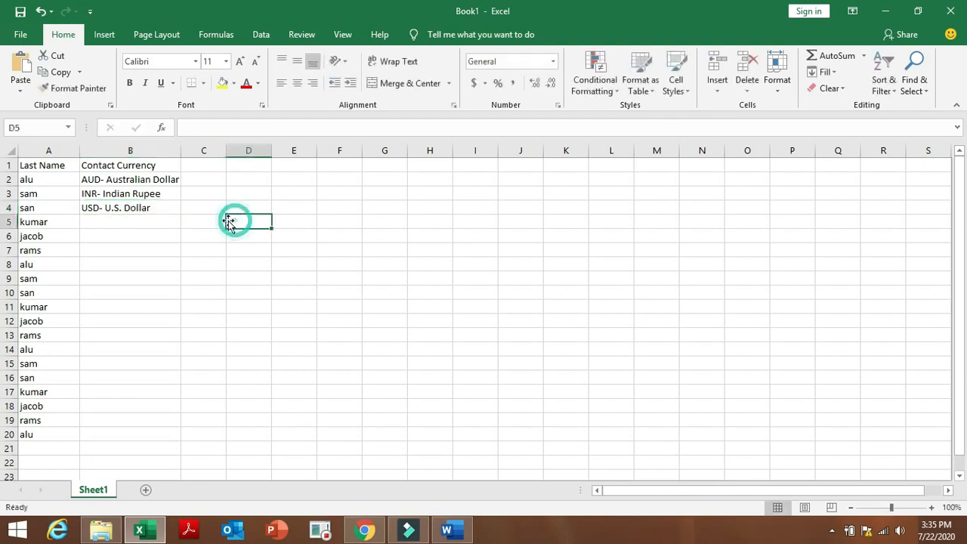
drag(97, 179, 181, 441)
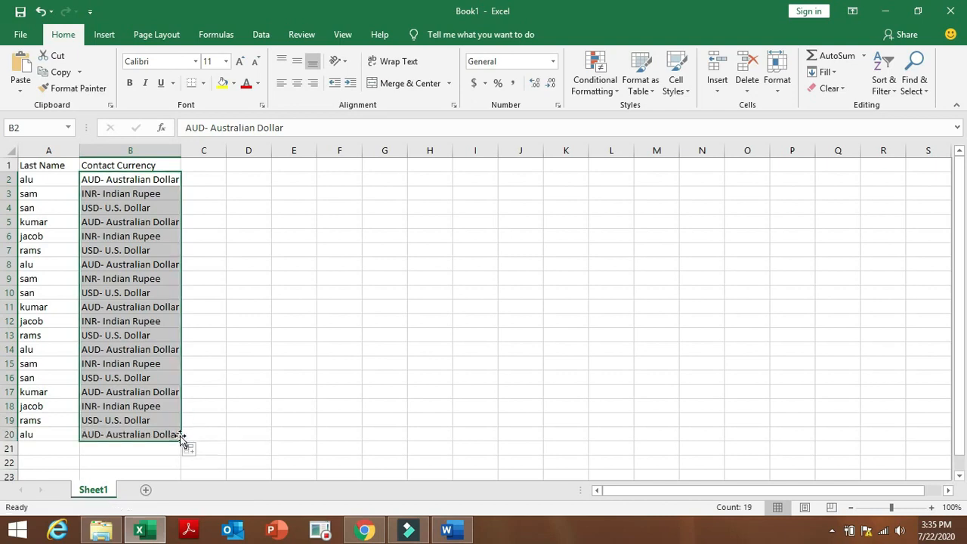
click(259, 405)
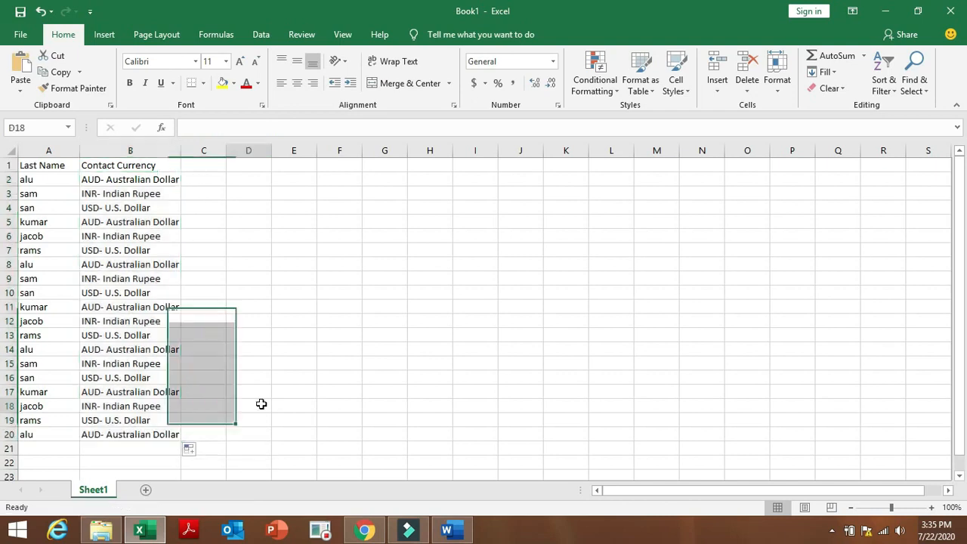
Save the workbook to the Desktop as 'new contacts to import'.
click(20, 12)
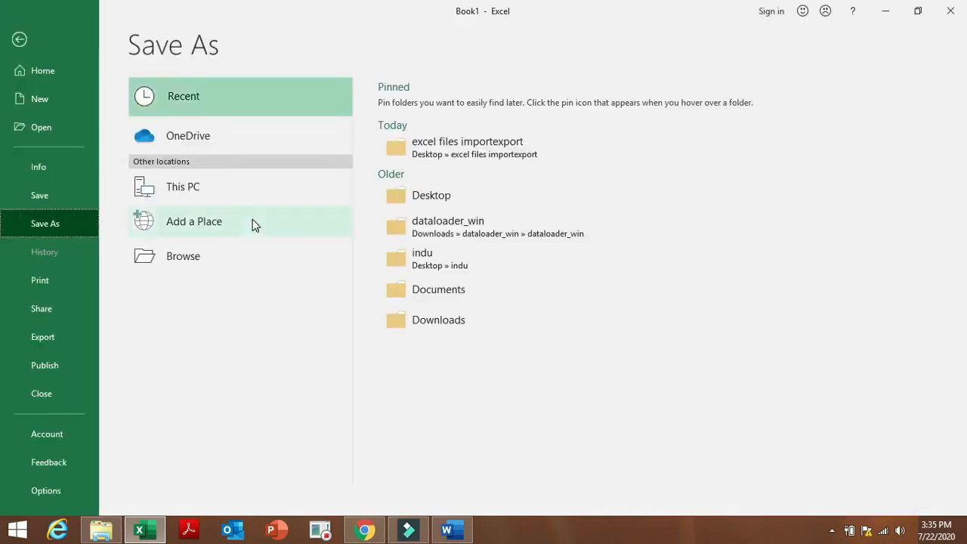
click(444, 196)
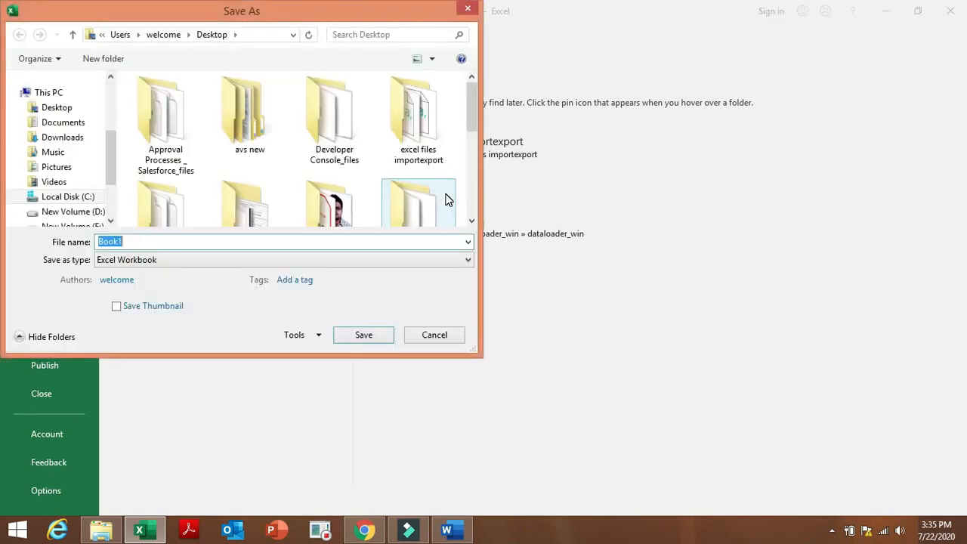
text(new )
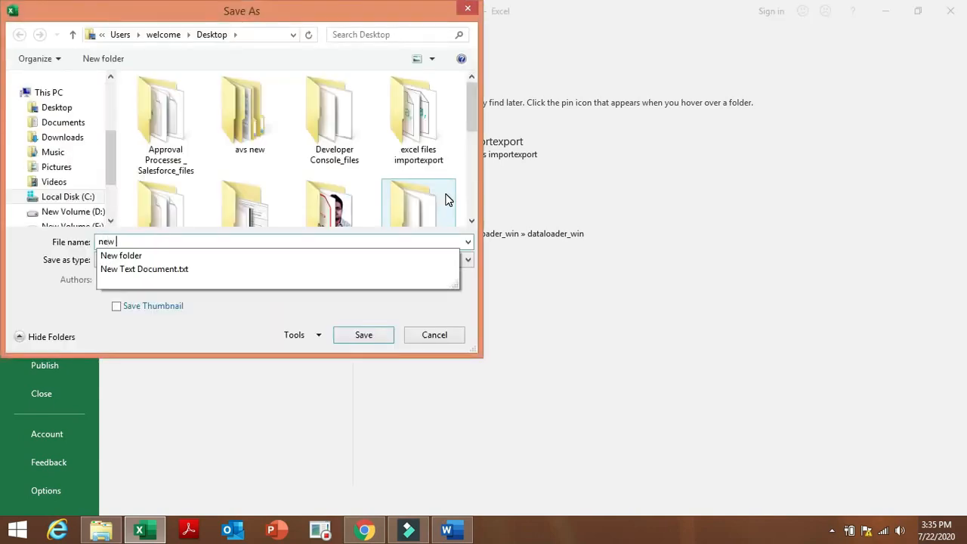
text(contacts to import)
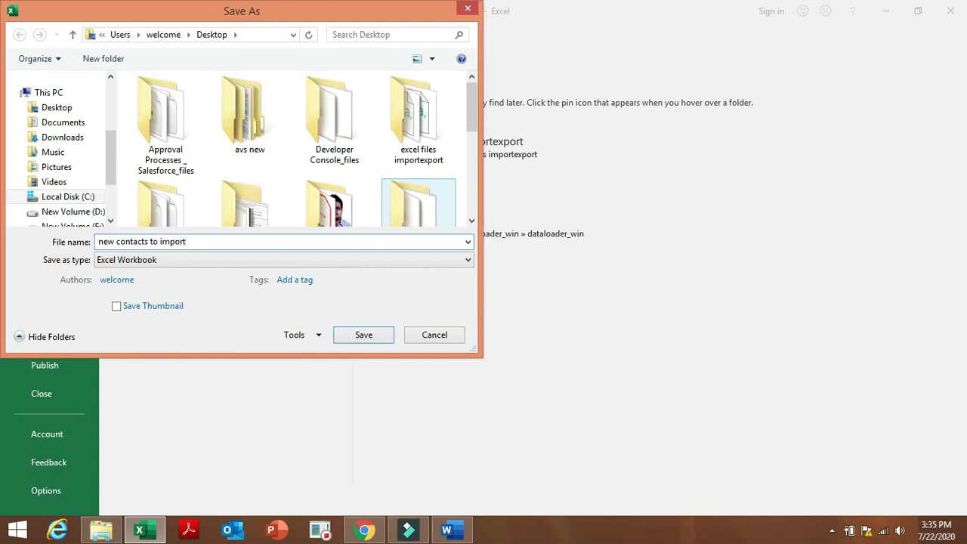
click(357, 342)
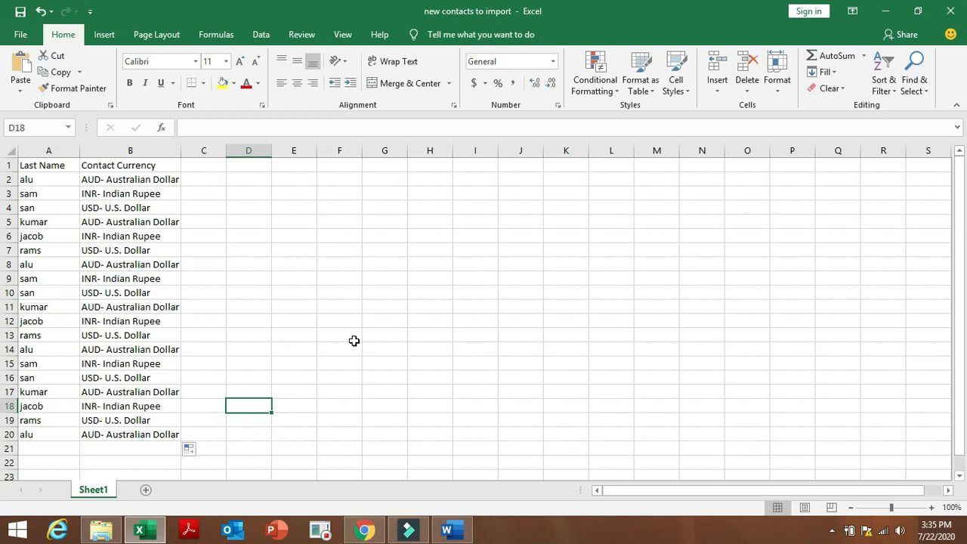
click(370, 532)
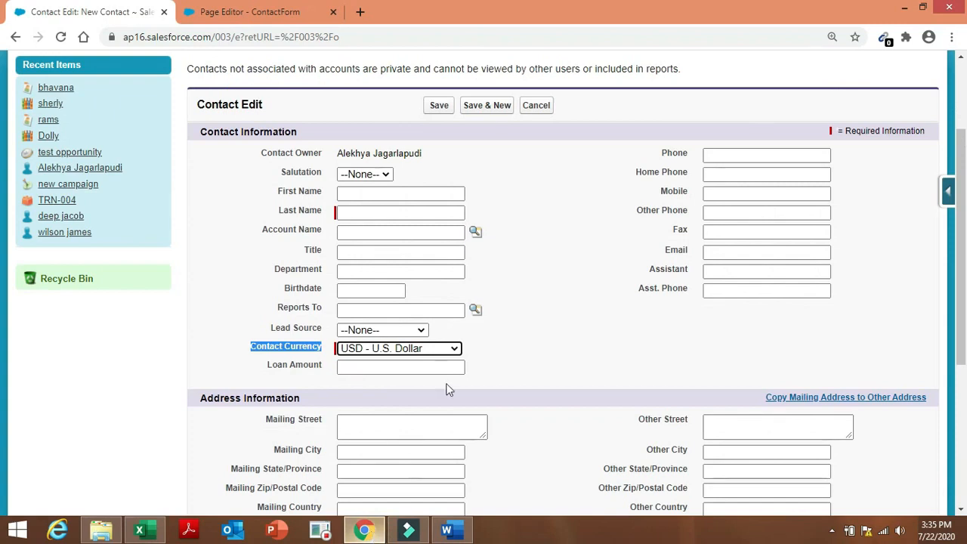
Review the three Contact Currency picklist options, then select cell B2 in the workbook.
click(456, 349)
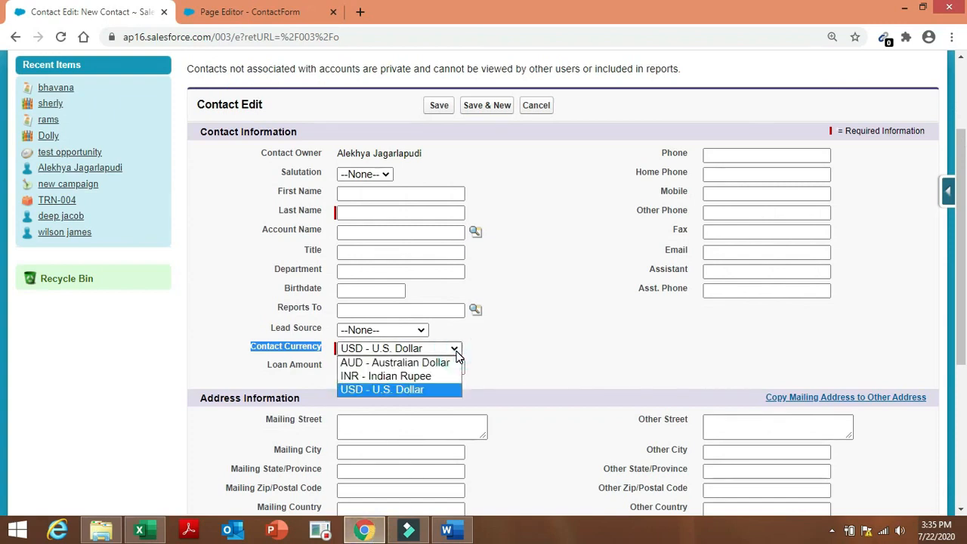
click(139, 529)
click(107, 179)
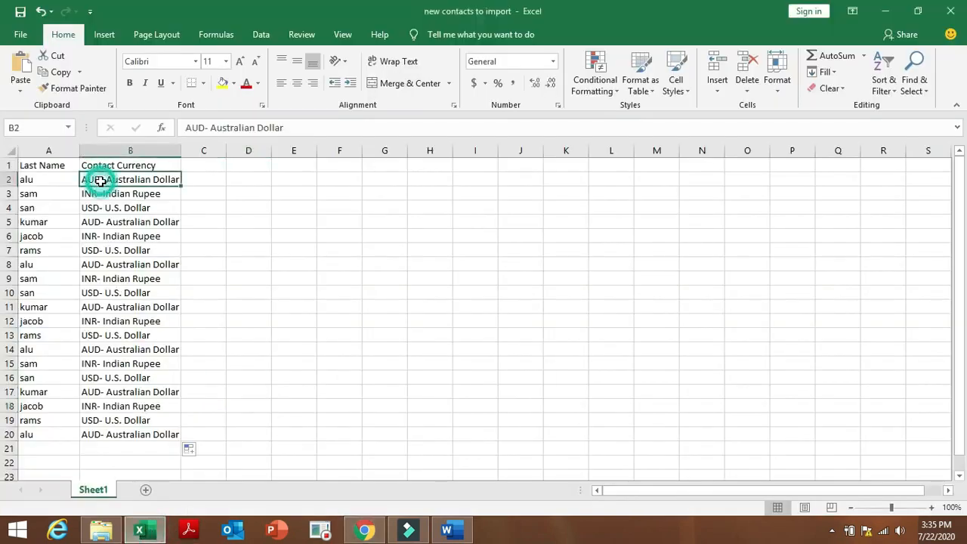
Add a space before the hyphen in B2:B4, e.g. 'AUD - Australian Dollar'.
double_click(106, 179)
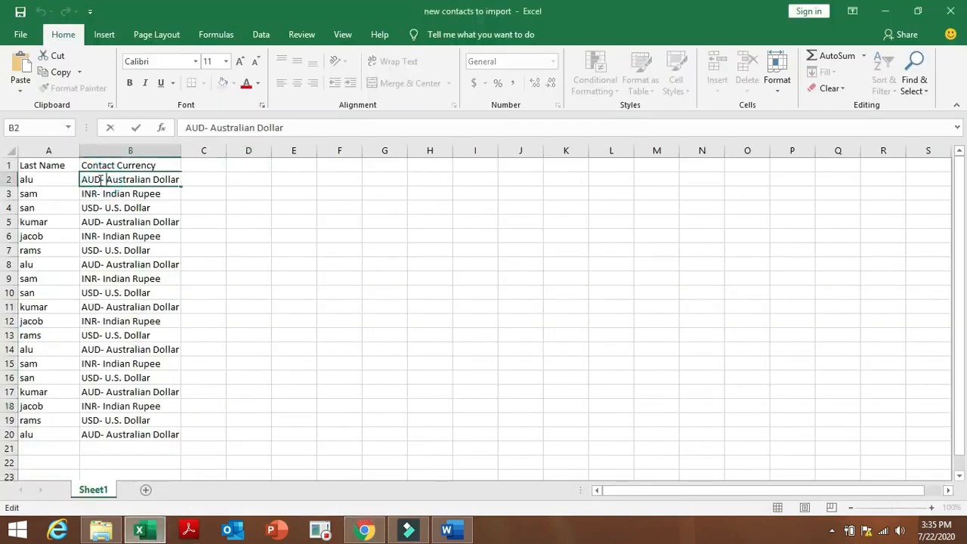
click(101, 179)
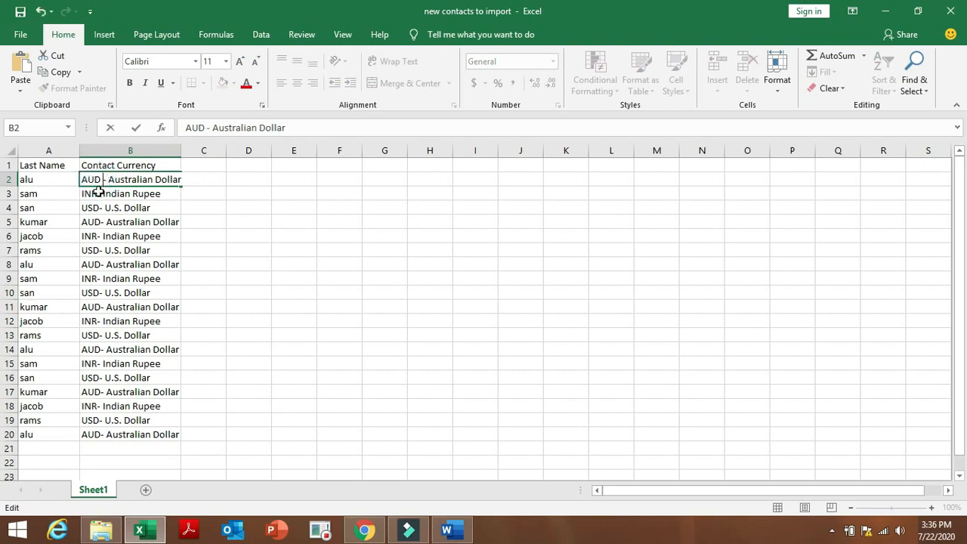
click(99, 193)
double_click(99, 194)
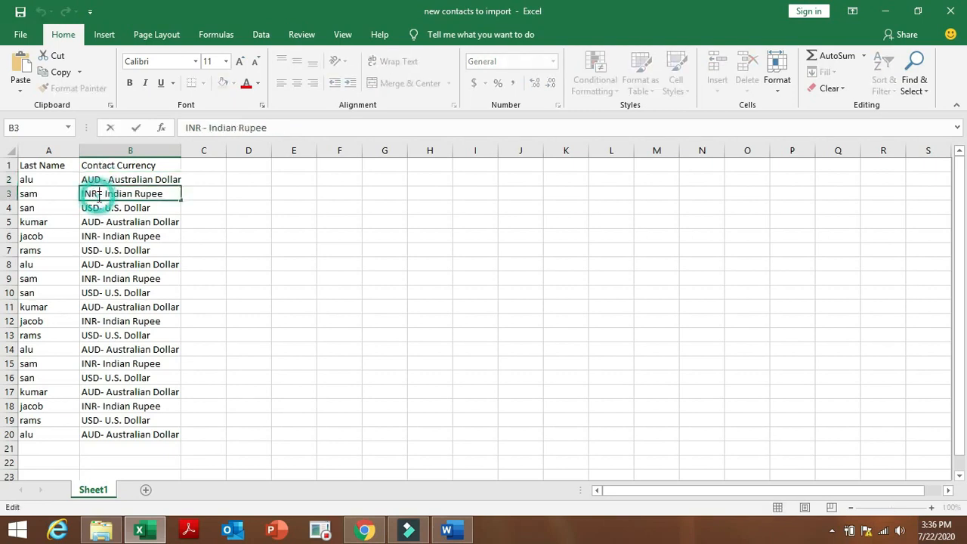
click(100, 208)
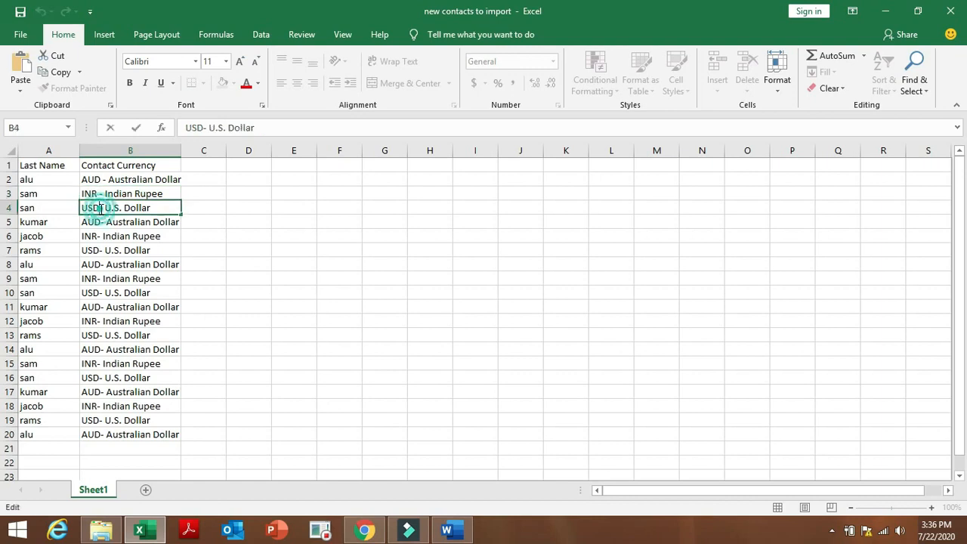
double_click(100, 208)
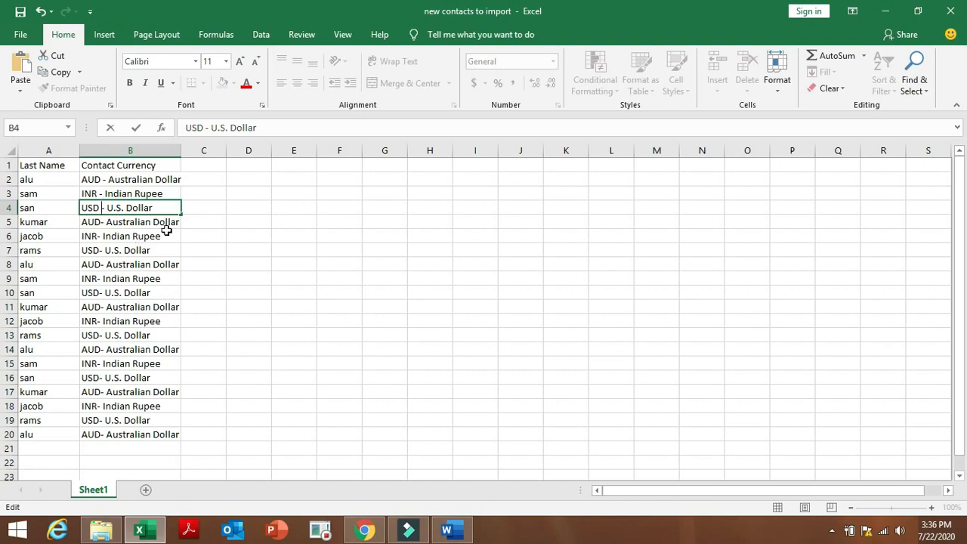
Delete the old values in B5:B20 and refill B2:B4 down to row 20.
drag(170, 222, 182, 435)
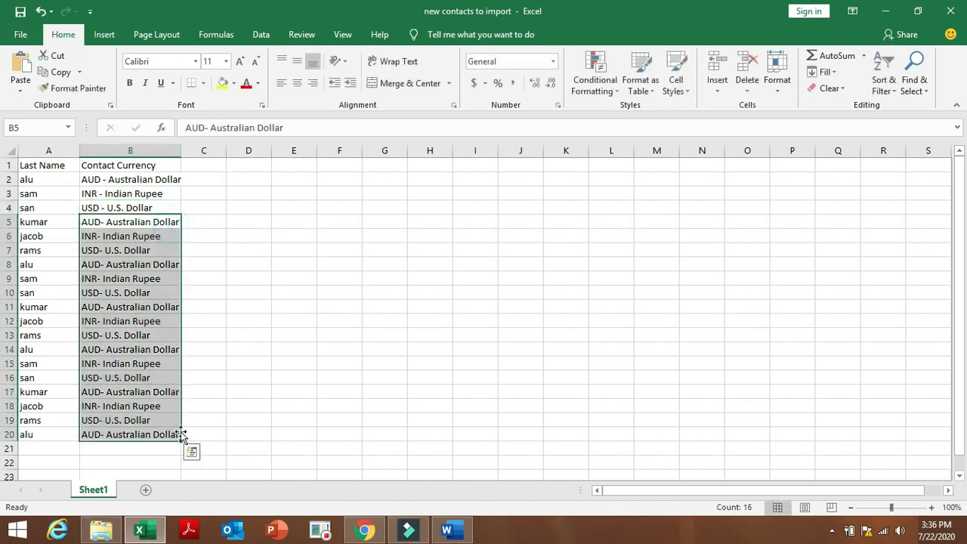
right_click(159, 401)
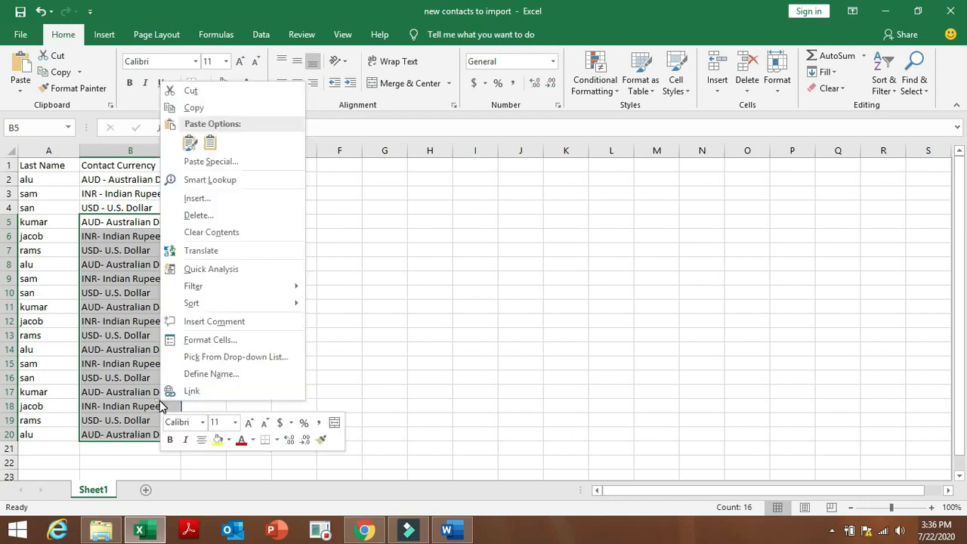
click(251, 213)
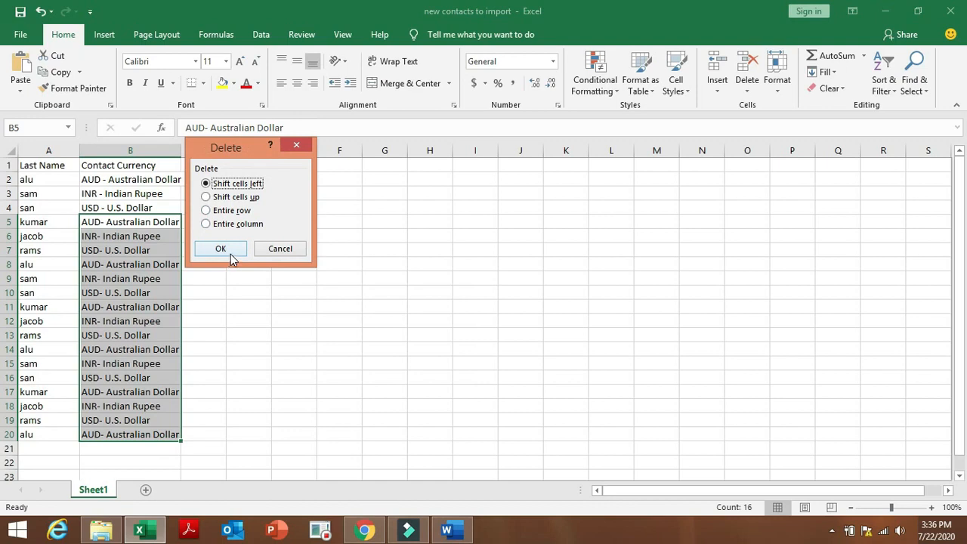
click(230, 254)
click(231, 254)
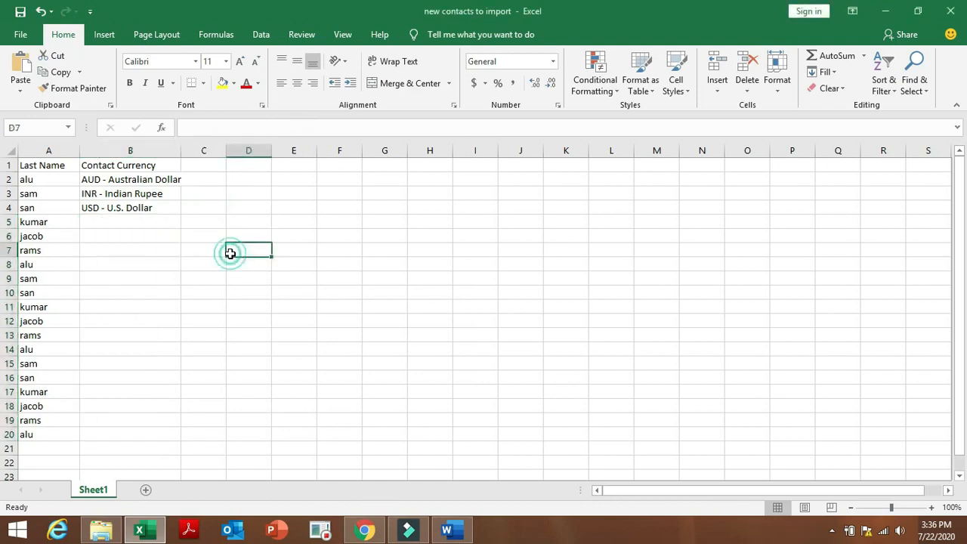
click(94, 179)
drag(102, 181, 157, 436)
click(247, 373)
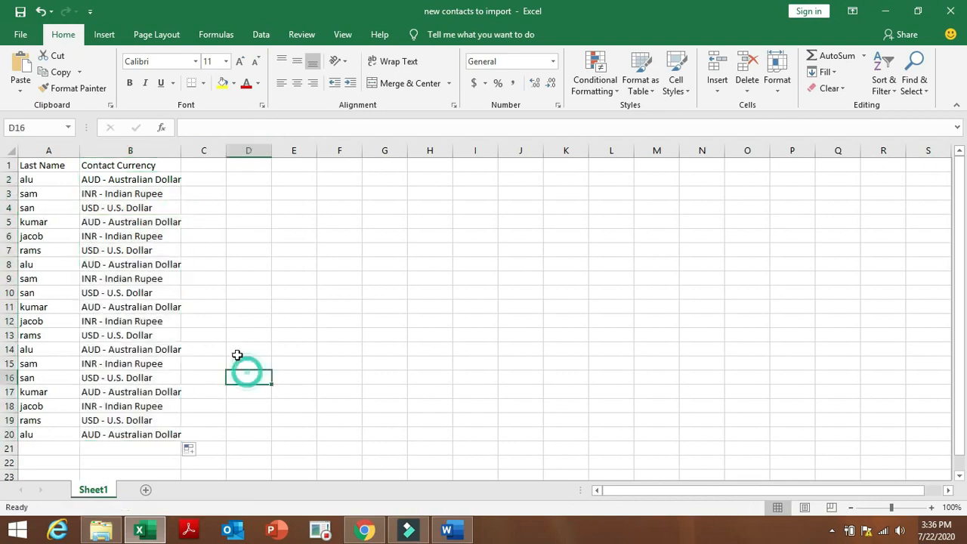
click(19, 12)
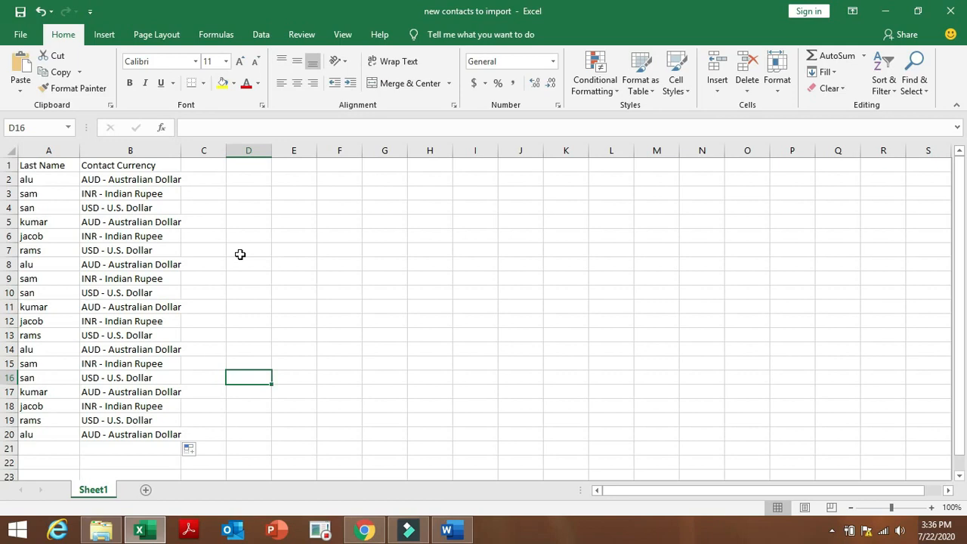
Back in Salesforce, search Setup for 'import' and open the Data Import Wizard page.
click(363, 529)
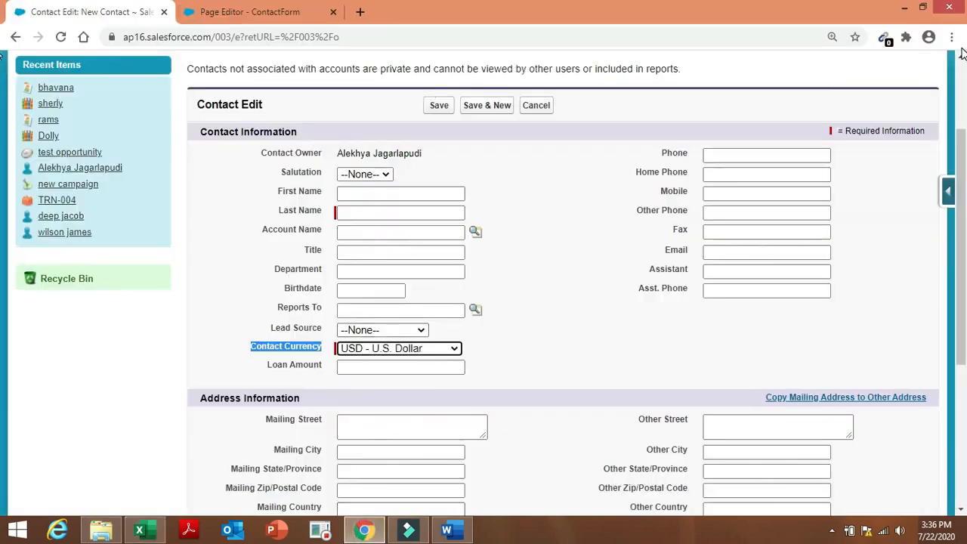
scroll(774, 114, up, 3)
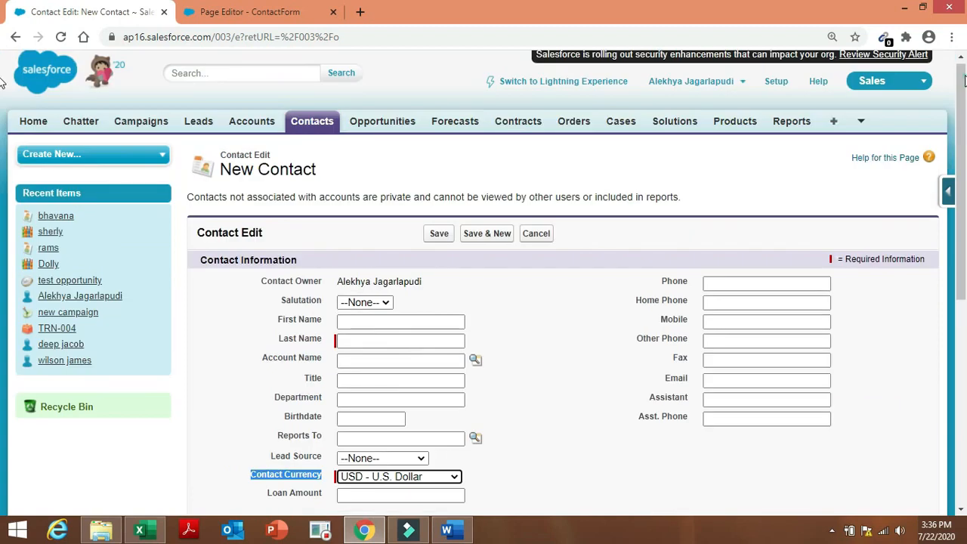
click(774, 81)
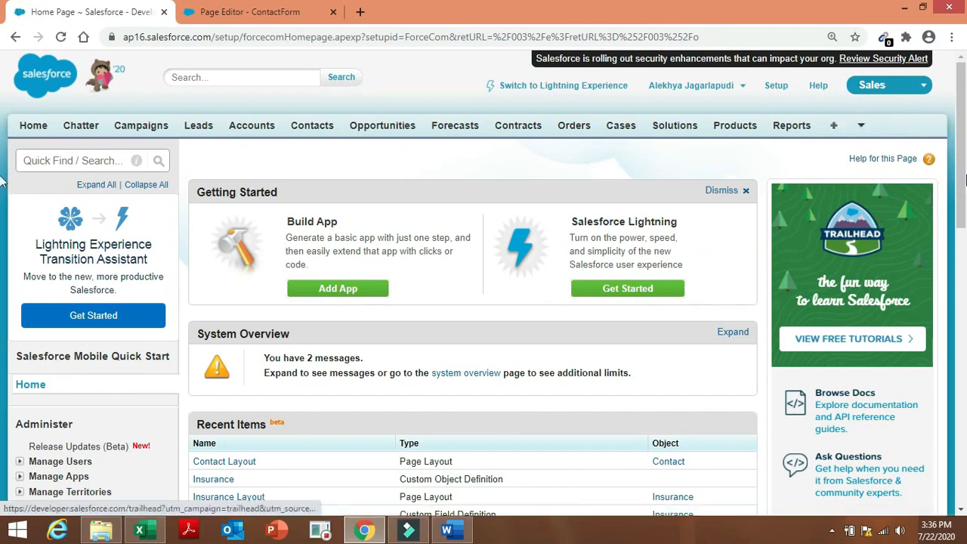
drag(966, 178, 966, 231)
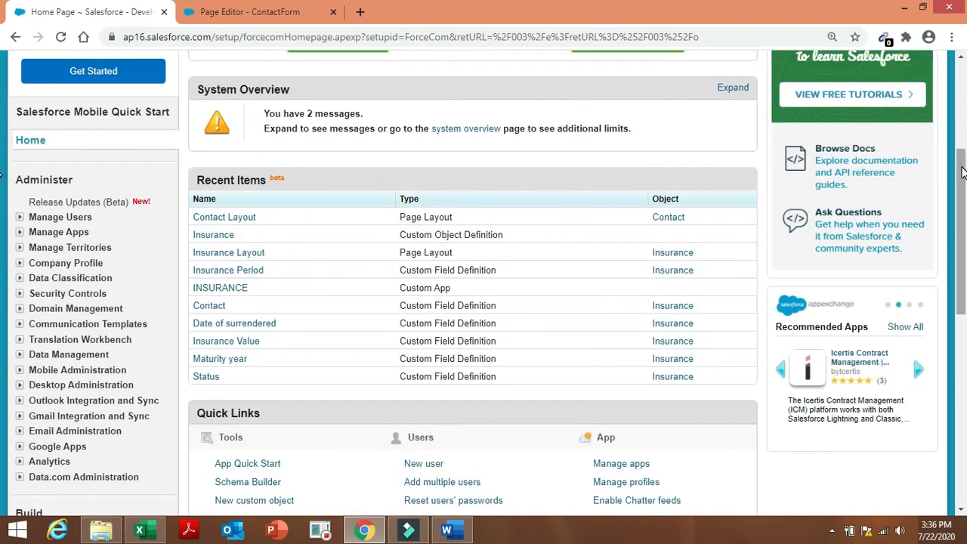
drag(961, 227, 961, 164)
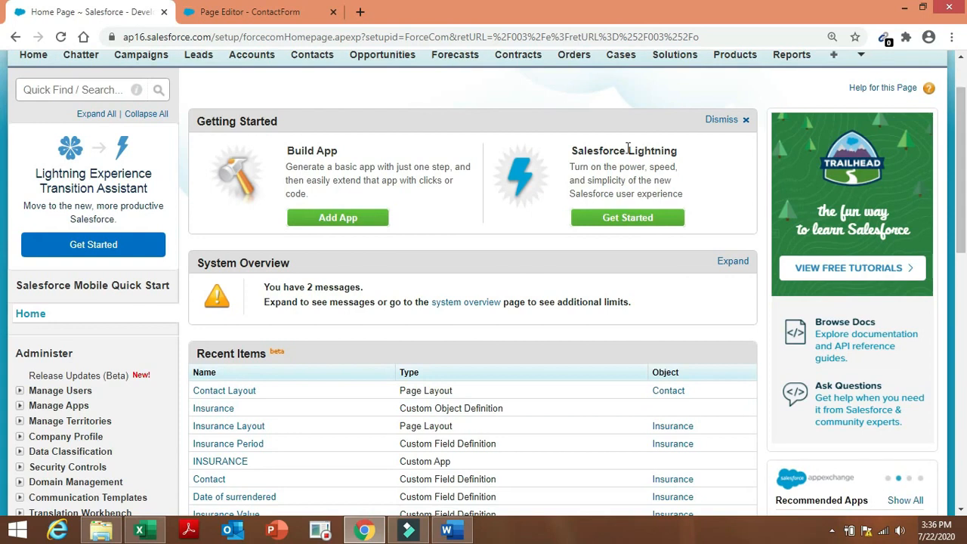
click(101, 90)
text(i)
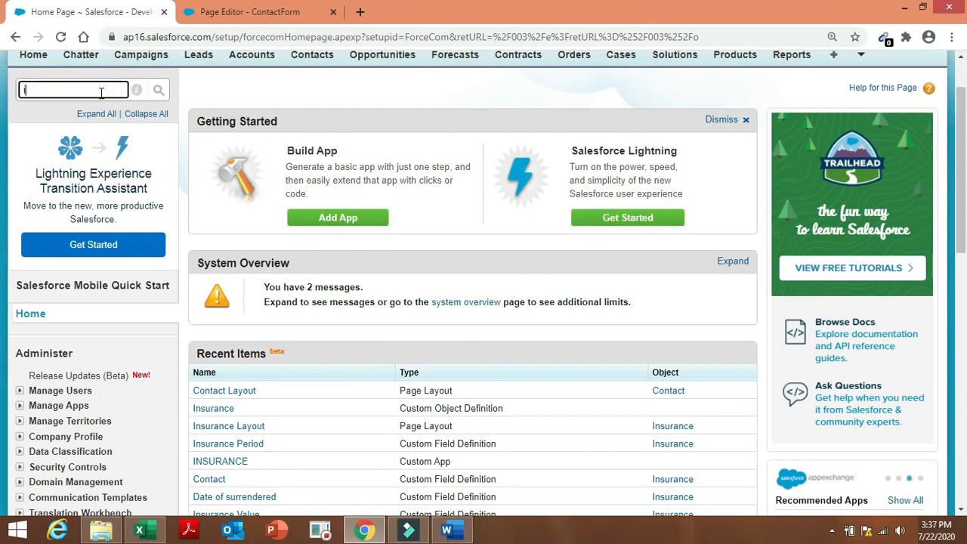
text(mport)
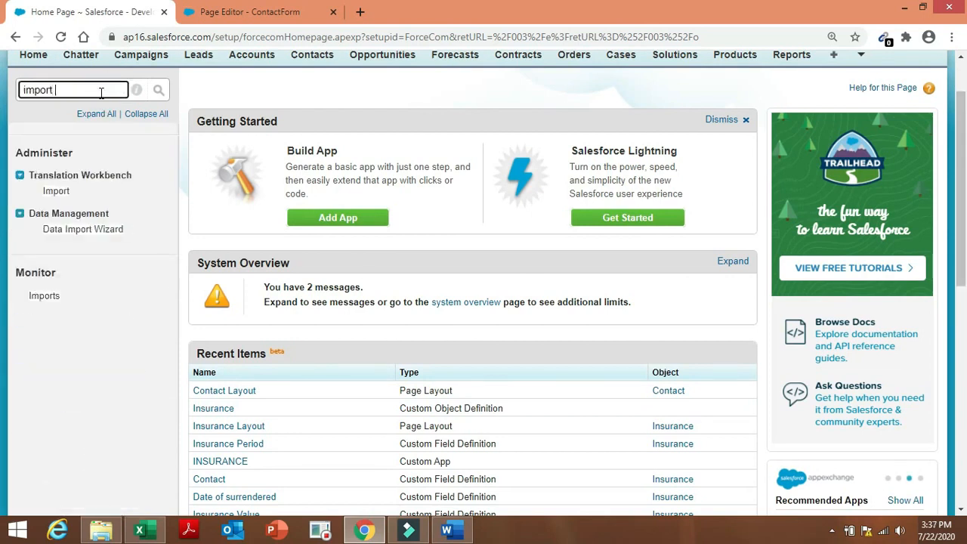
click(110, 231)
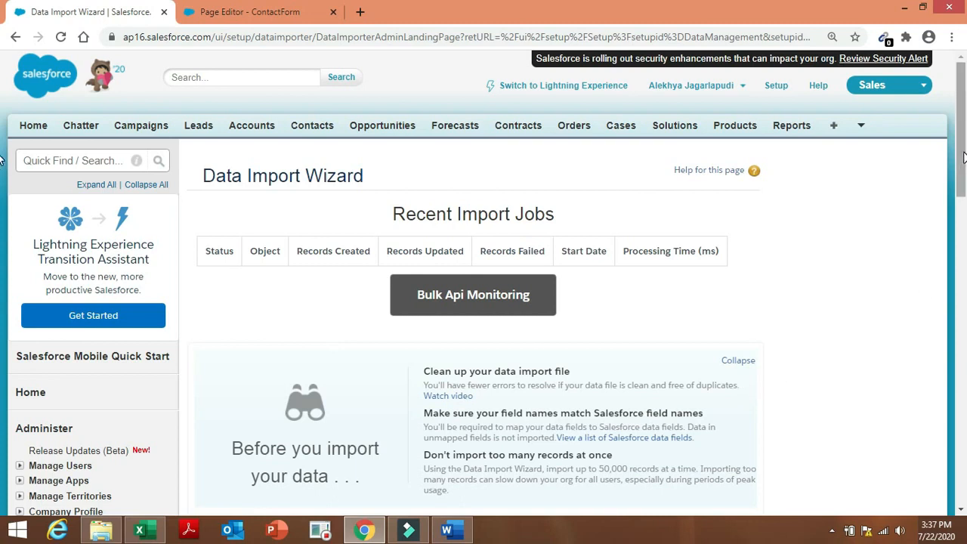
Launch a wizard importing Accounts and Contacts as new records from CSV, then return to Excel.
scroll(959, 234, down, 4)
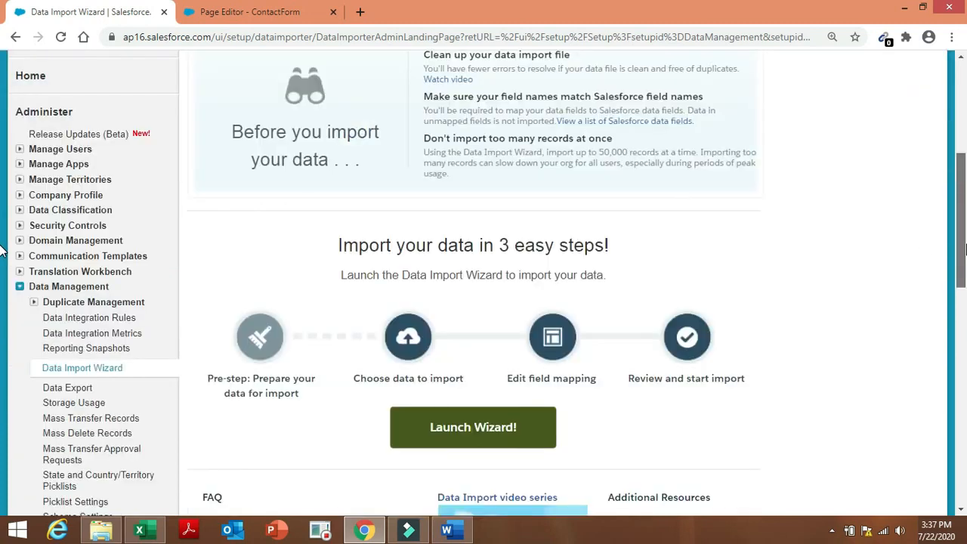
click(547, 438)
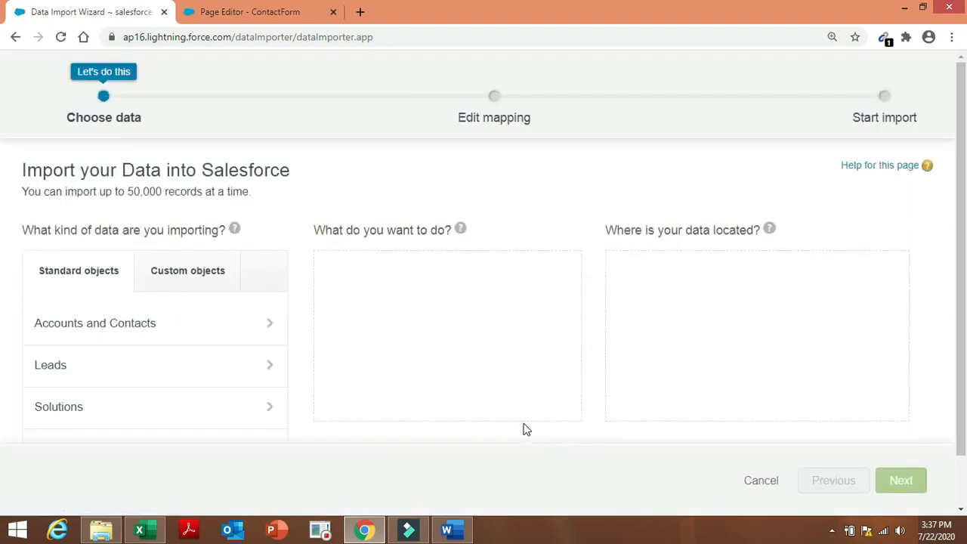
click(265, 327)
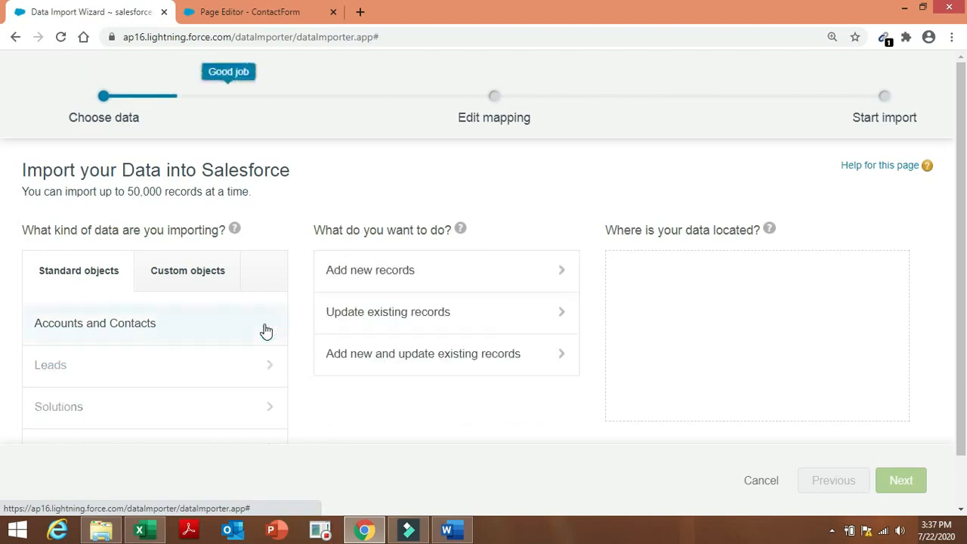
click(445, 276)
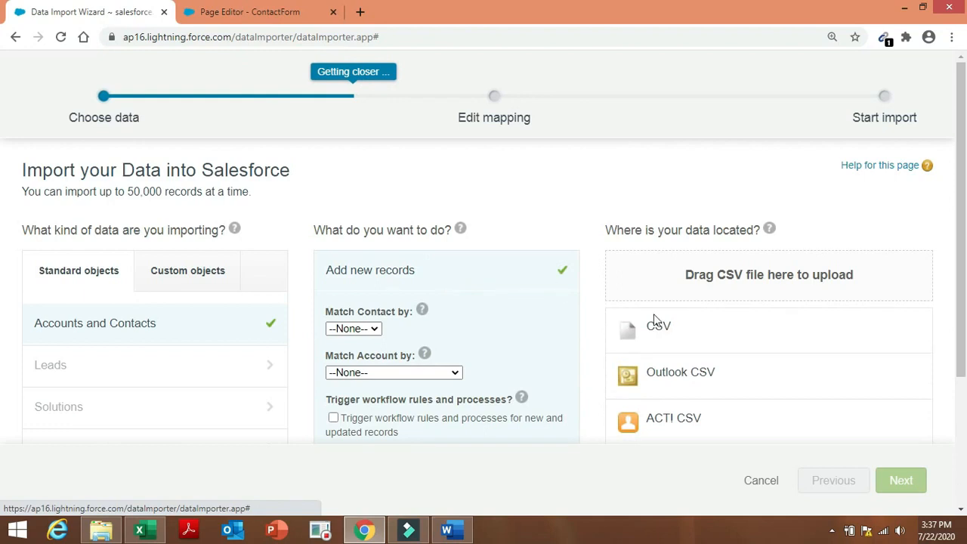
click(688, 334)
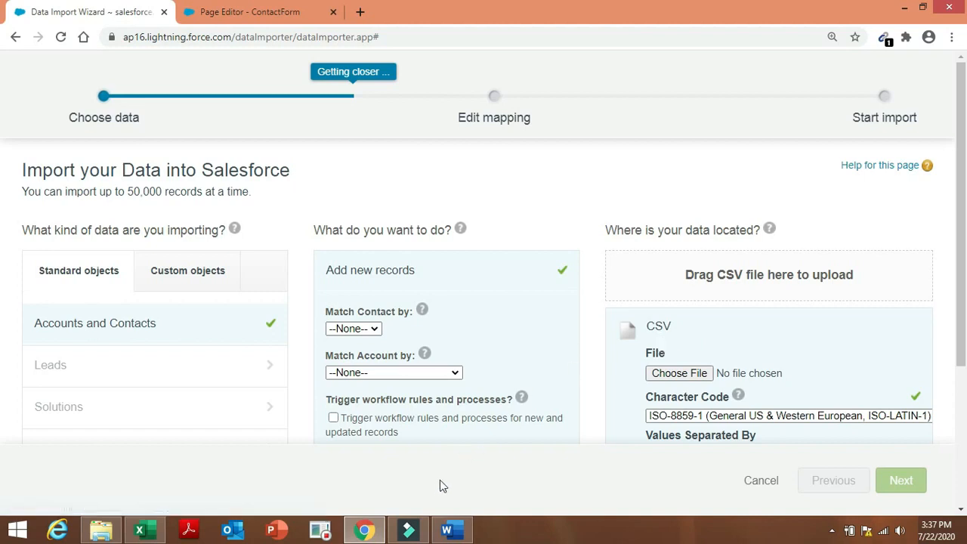
click(146, 529)
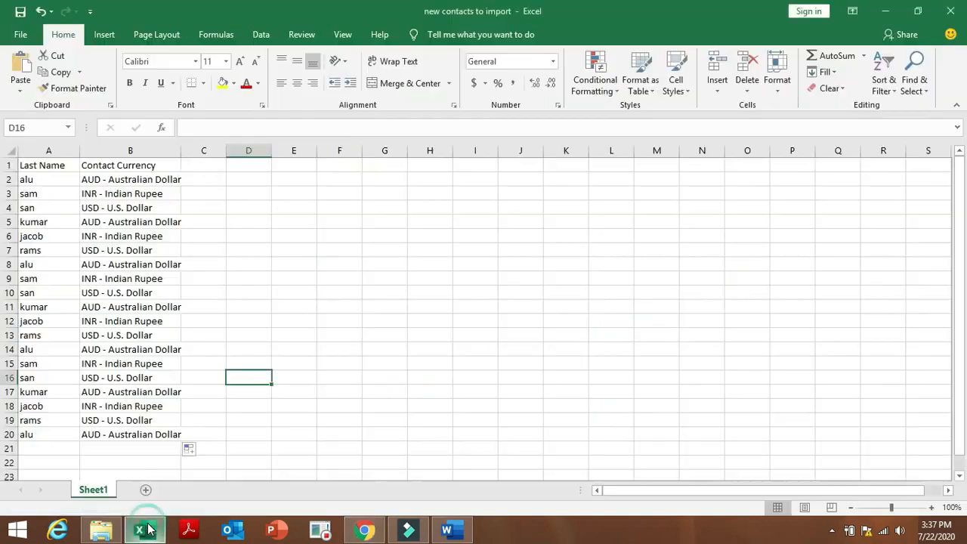
Save the sheet to the Desktop as CSV (Comma delimited) named 'new contacts to import 1'.
click(21, 34)
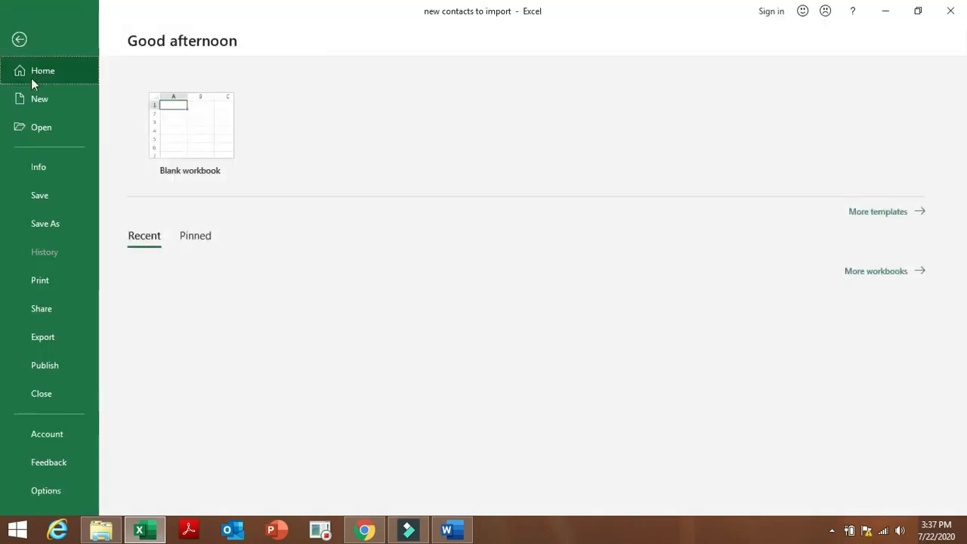
click(71, 235)
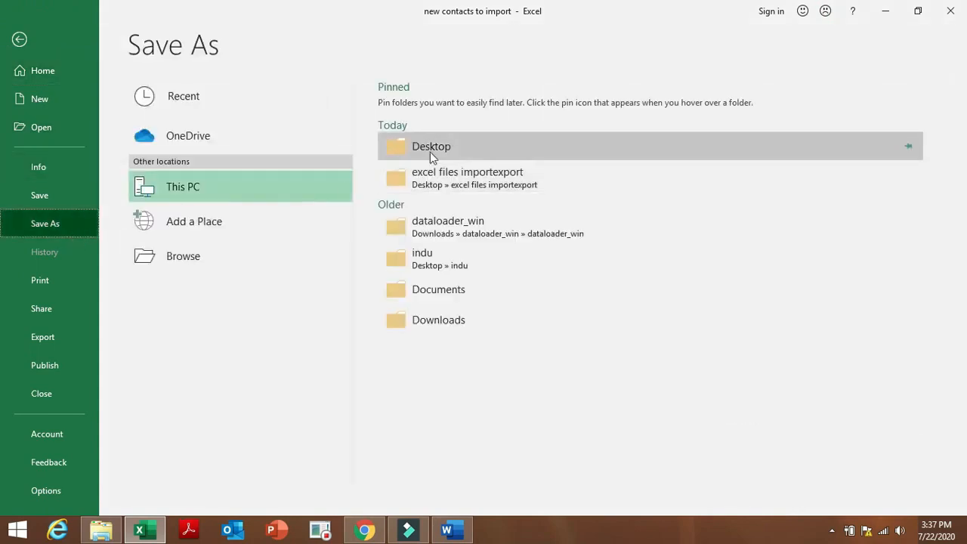
click(432, 155)
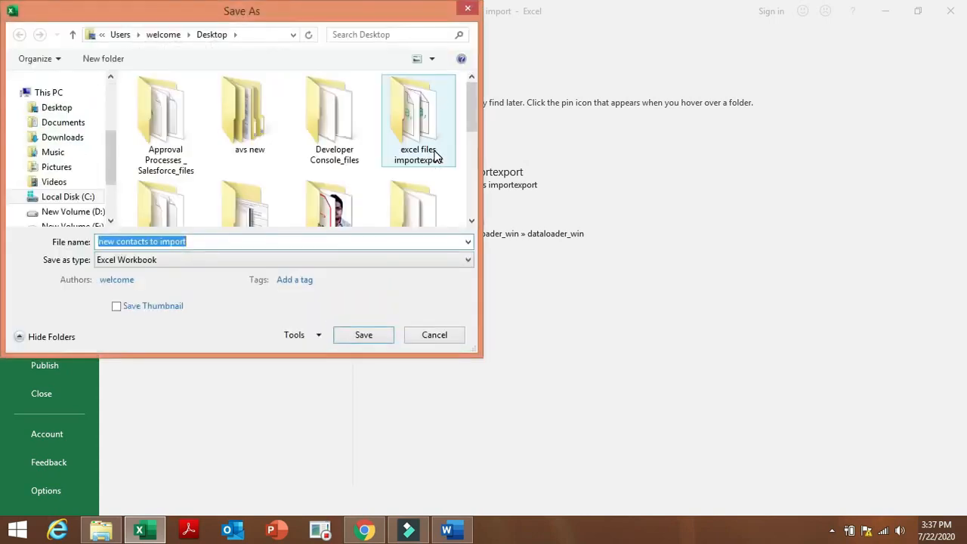
key(End)
text(1)
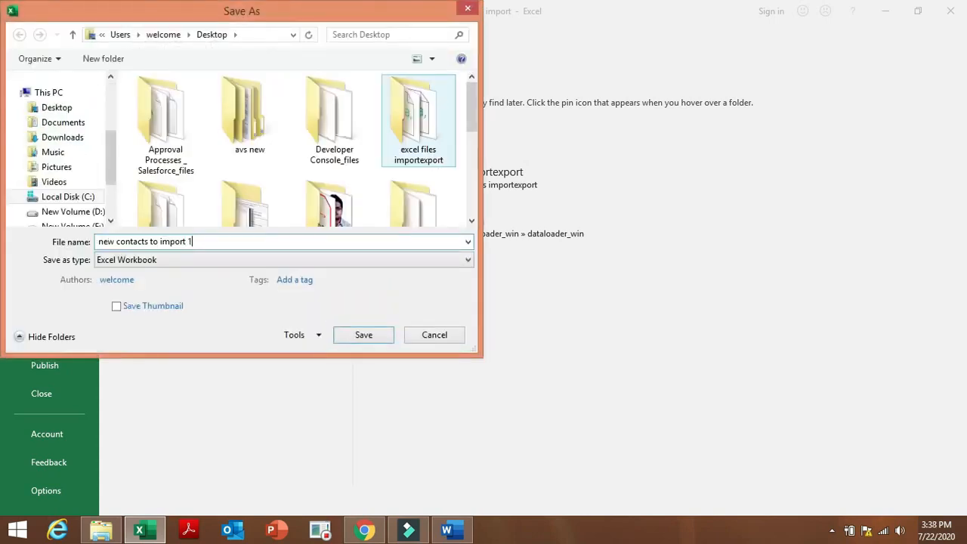
click(449, 259)
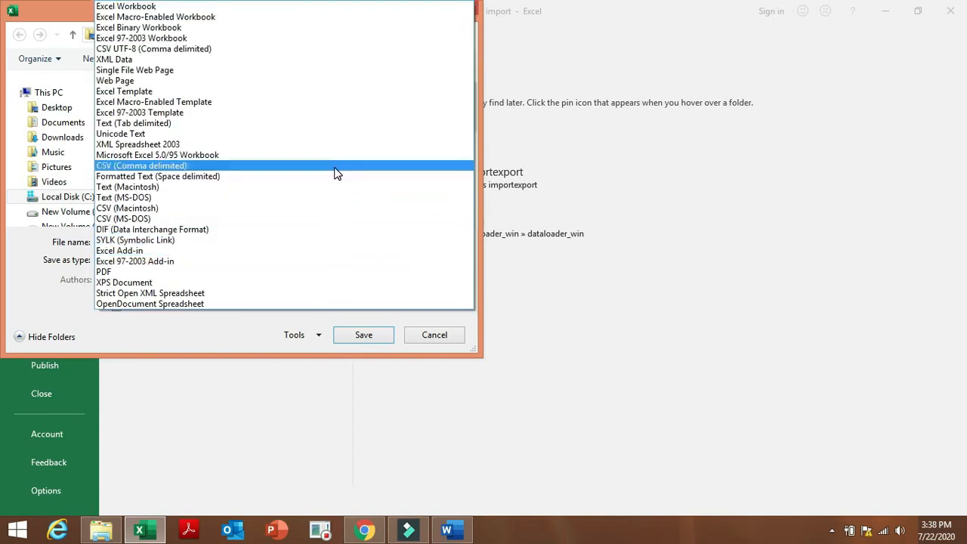
click(336, 173)
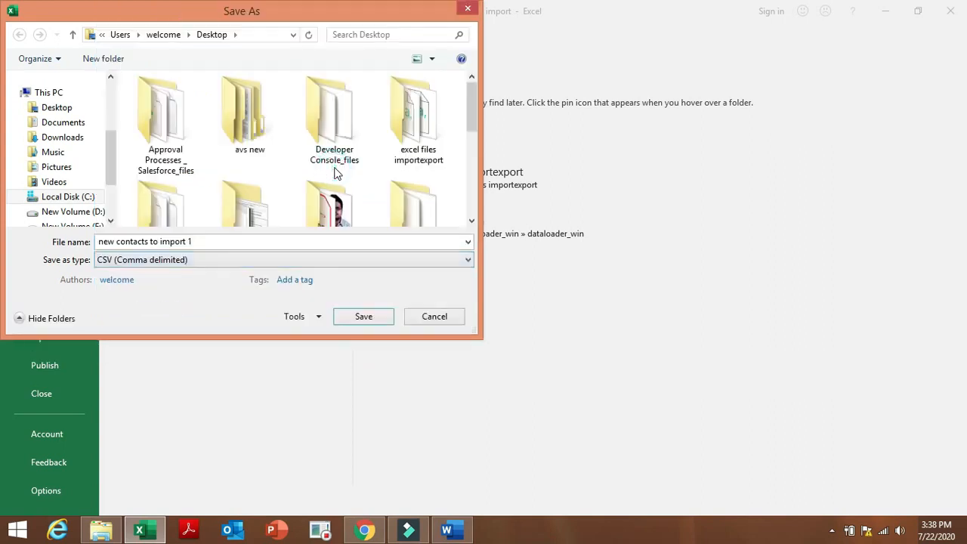
click(380, 323)
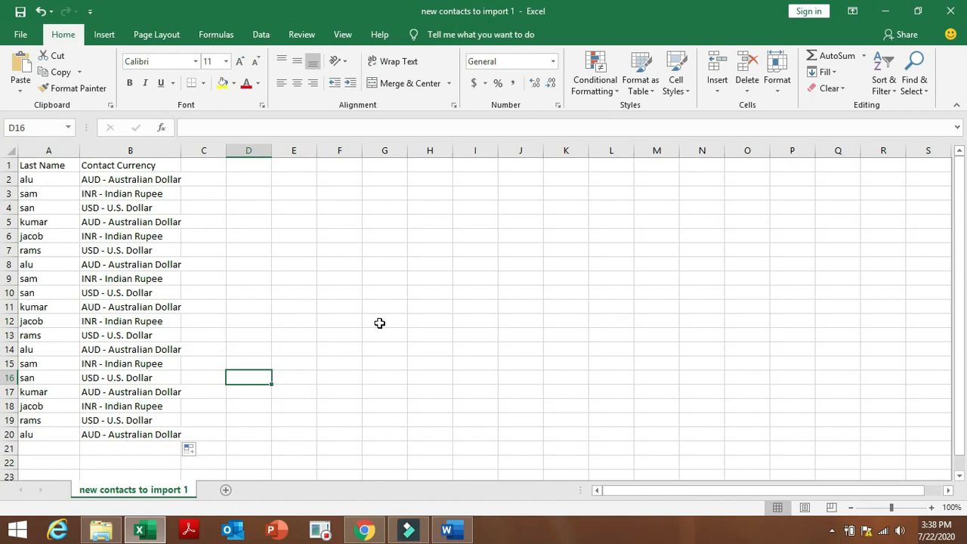
Upload new contacts to import 1.csv from the Desktop into the import wizard.
click(363, 531)
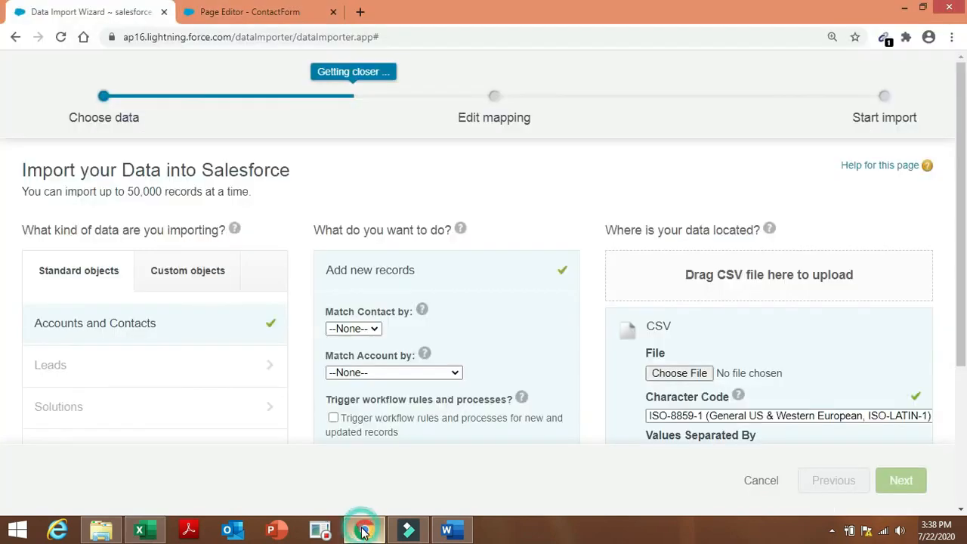
click(664, 376)
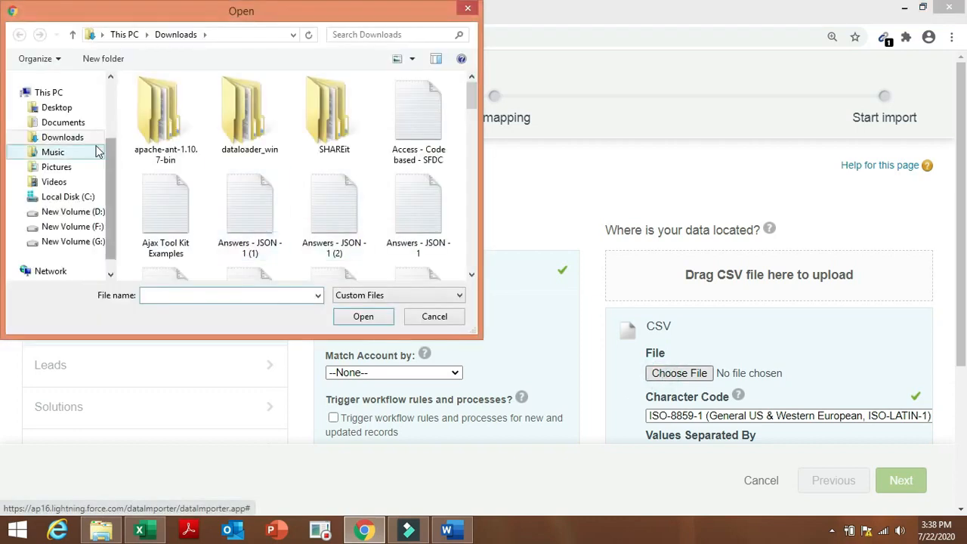
click(80, 108)
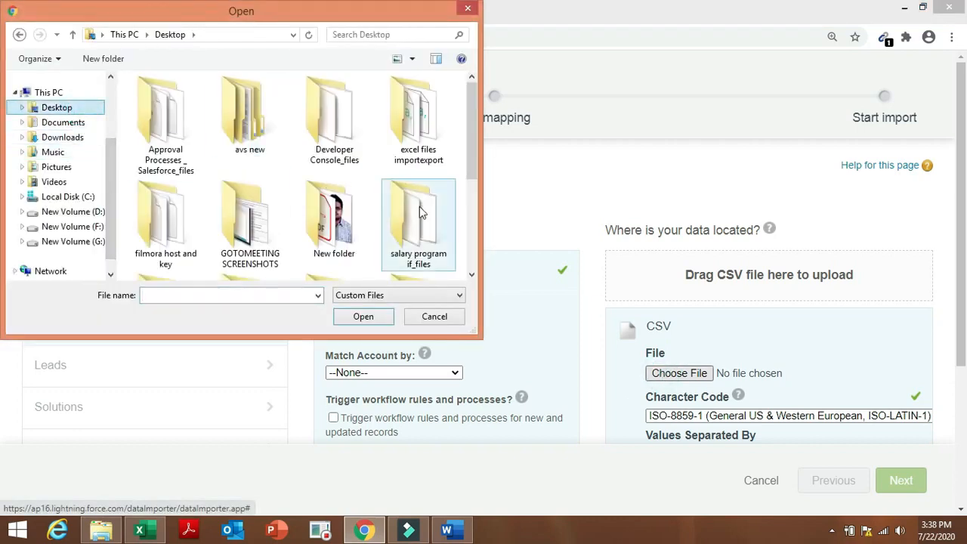
click(300, 293)
text(new)
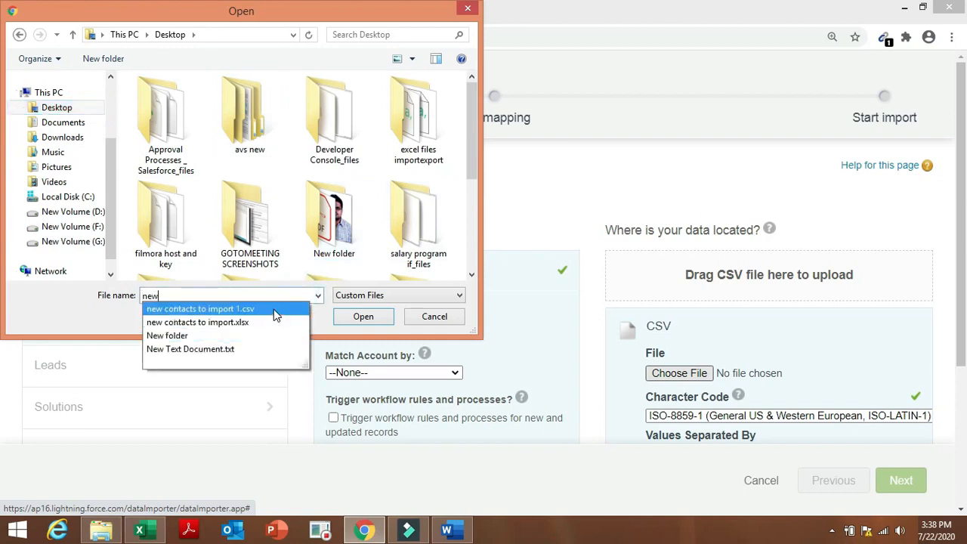
click(274, 314)
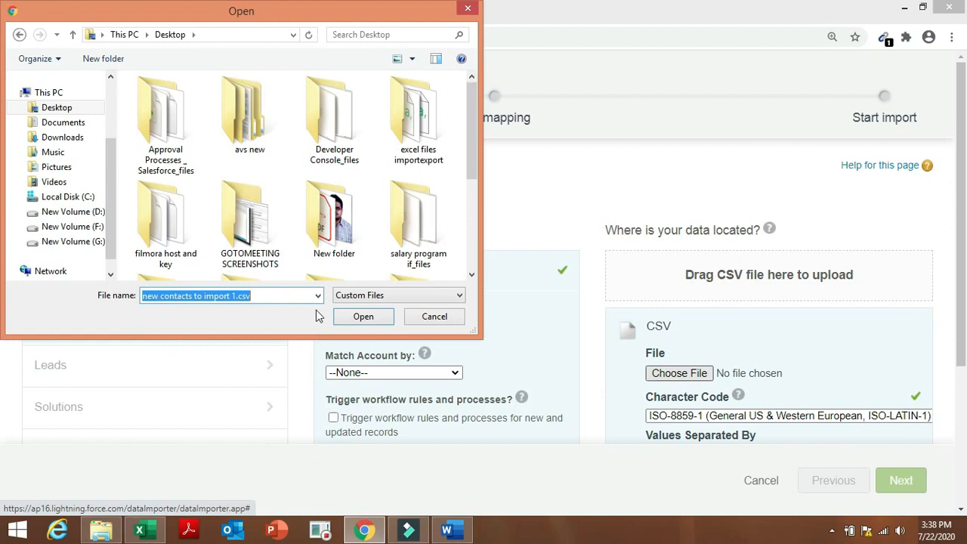
click(361, 317)
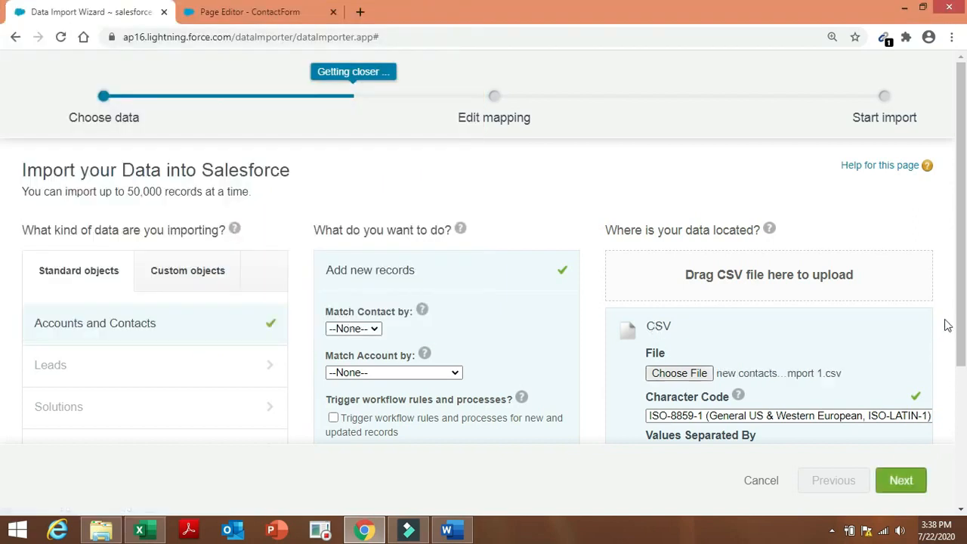
Accept the Last Name and Contact Currency mappings and start the import.
drag(961, 300, 961, 373)
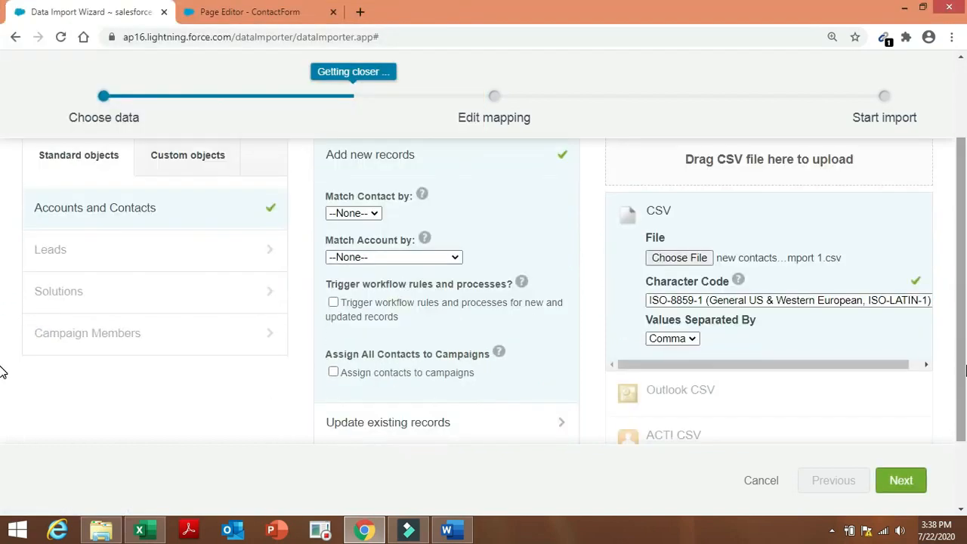
click(916, 481)
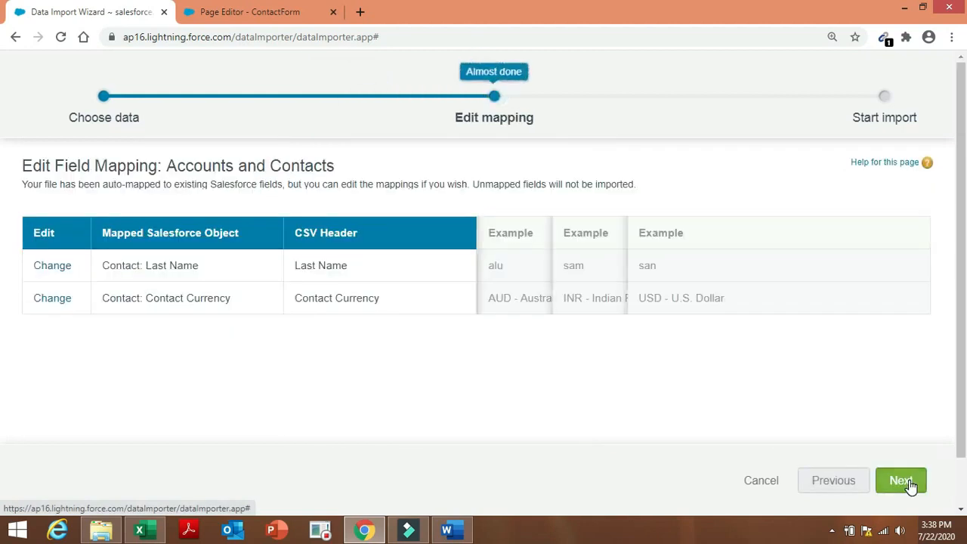
click(911, 483)
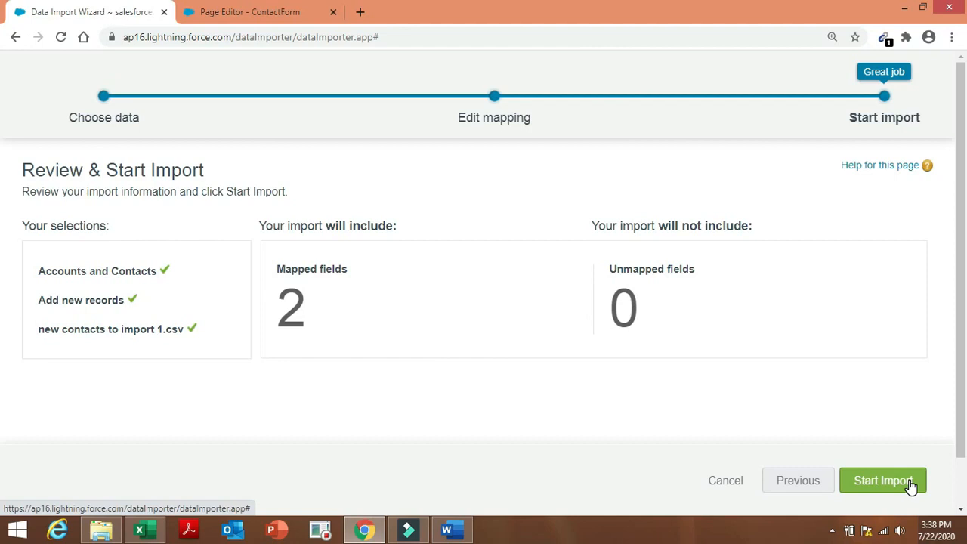
click(911, 484)
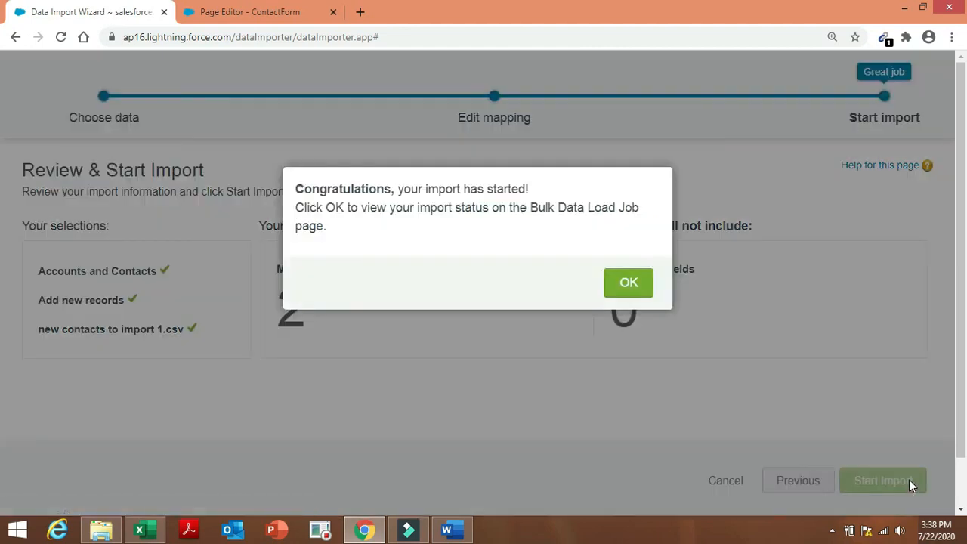
View the import's bulk load job, showing all 19 records failed, and download its batch result file.
click(626, 284)
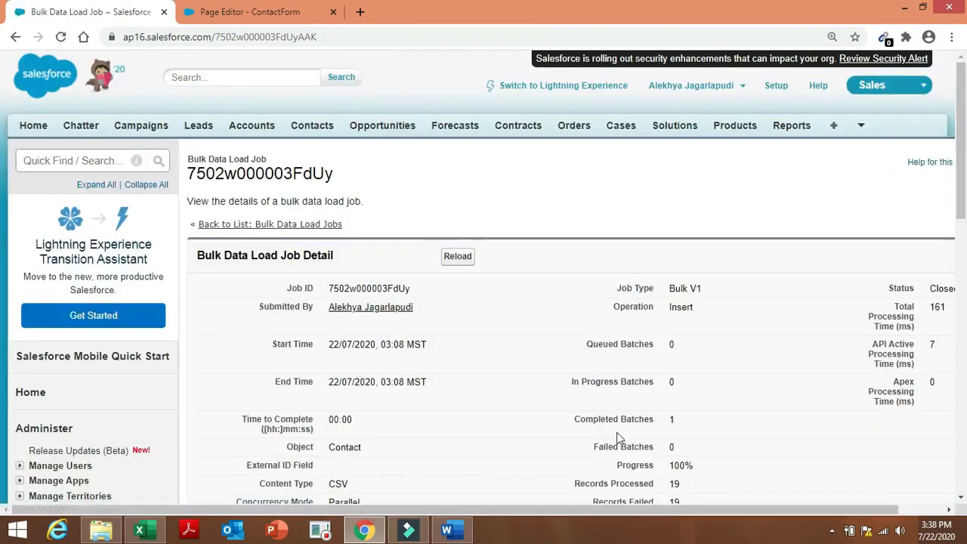
scroll(634, 512, right, 1)
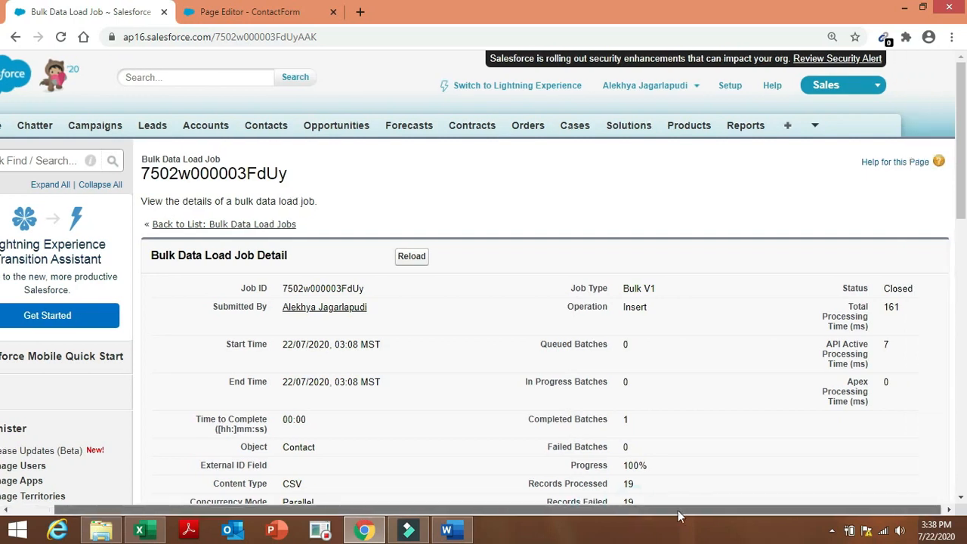
drag(570, 465, 682, 471)
click(799, 423)
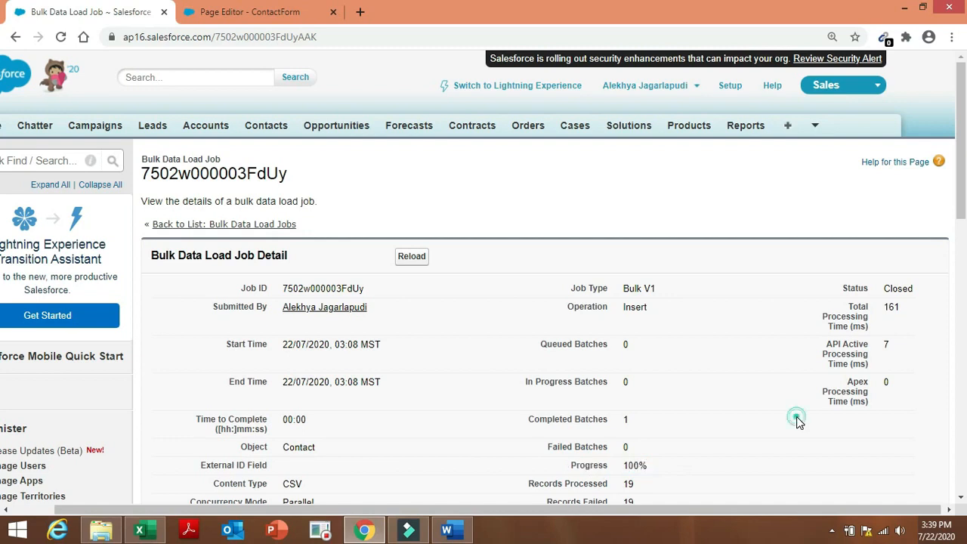
drag(963, 145, 965, 216)
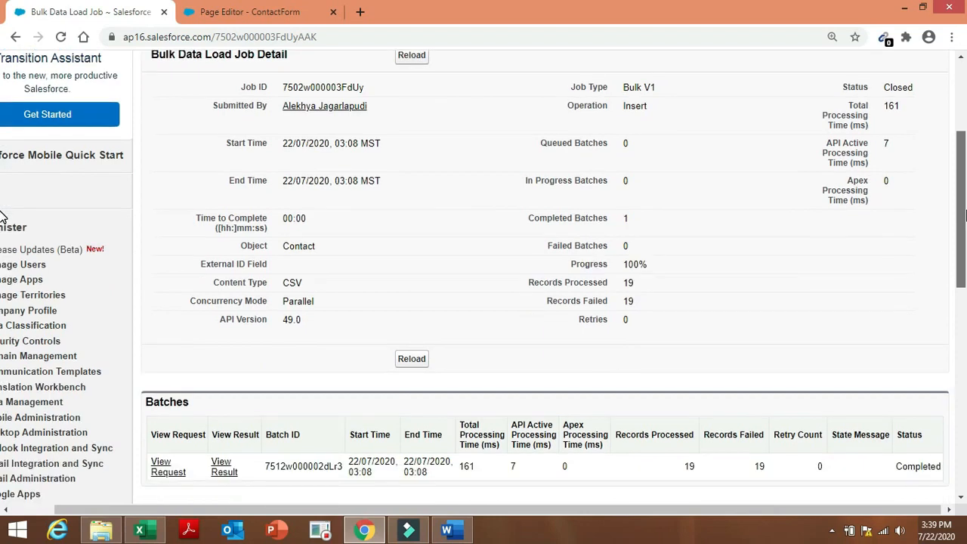
drag(965, 216, 965, 226)
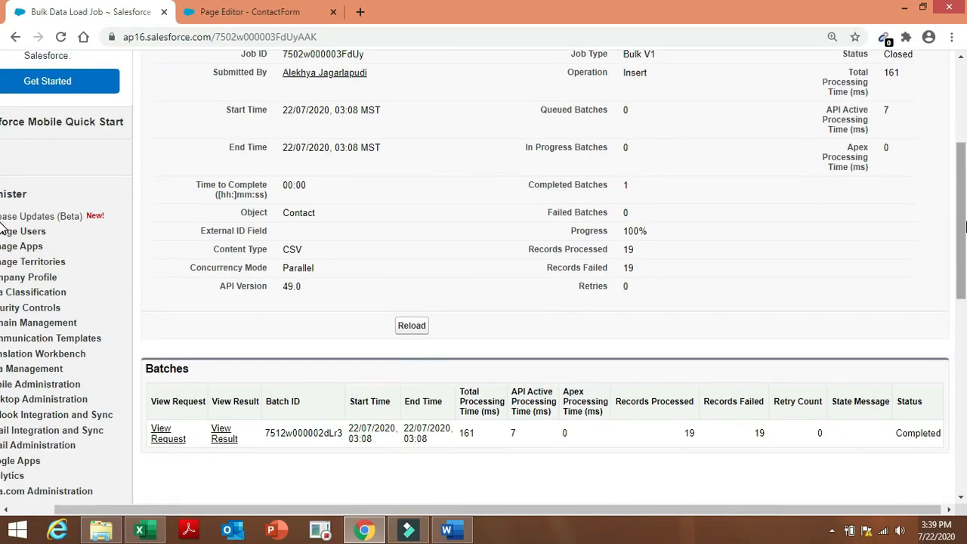
click(223, 443)
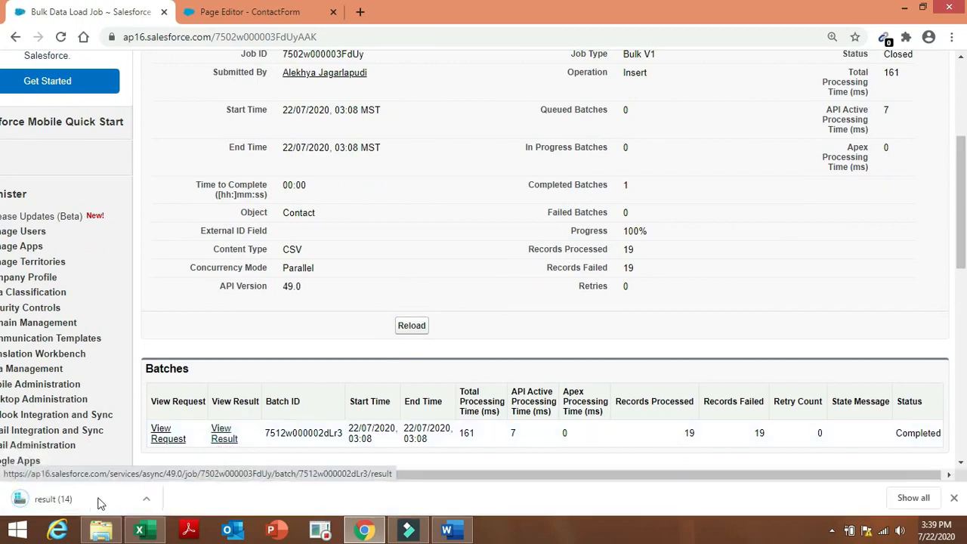
Read the result file maximized in Notepad, showing invalid currency code errors, then return to Salesforce.
click(87, 505)
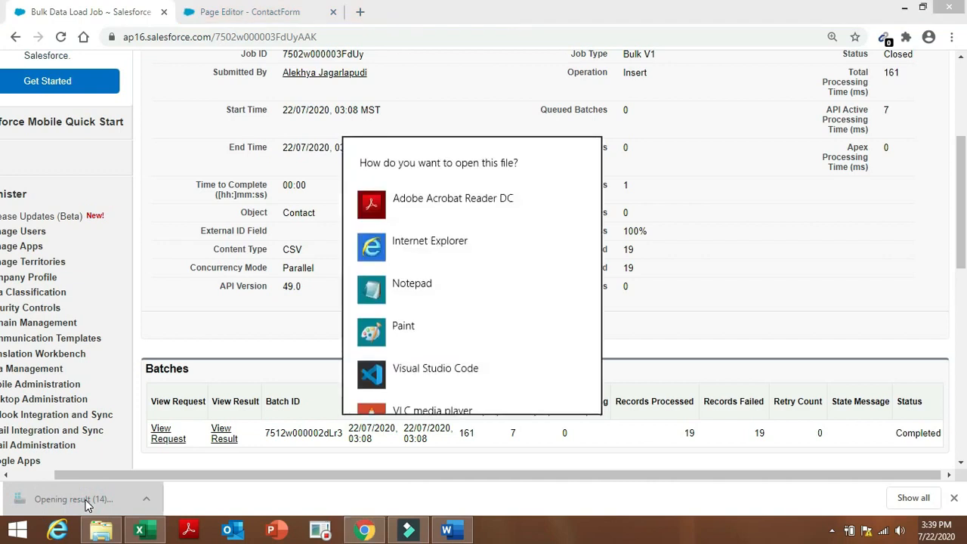
click(437, 287)
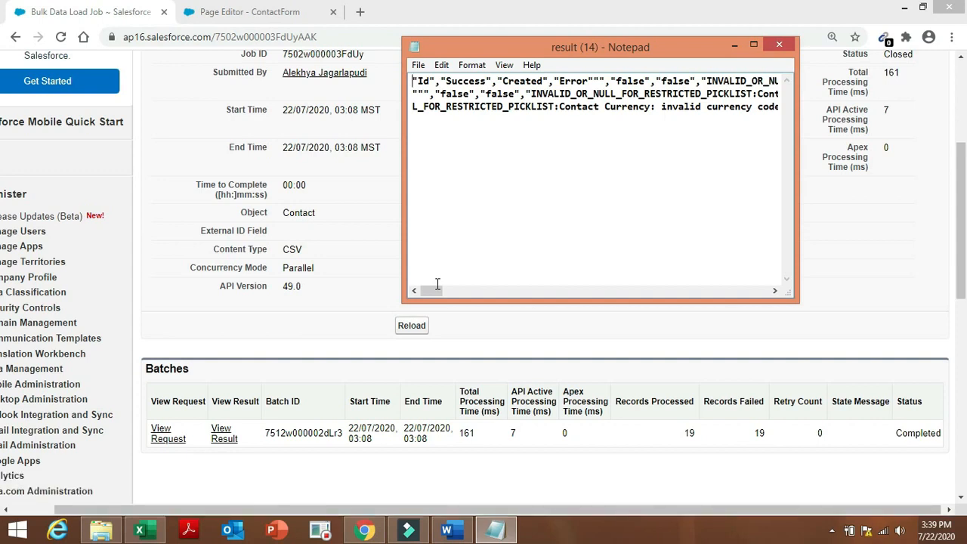
click(791, 109)
click(753, 47)
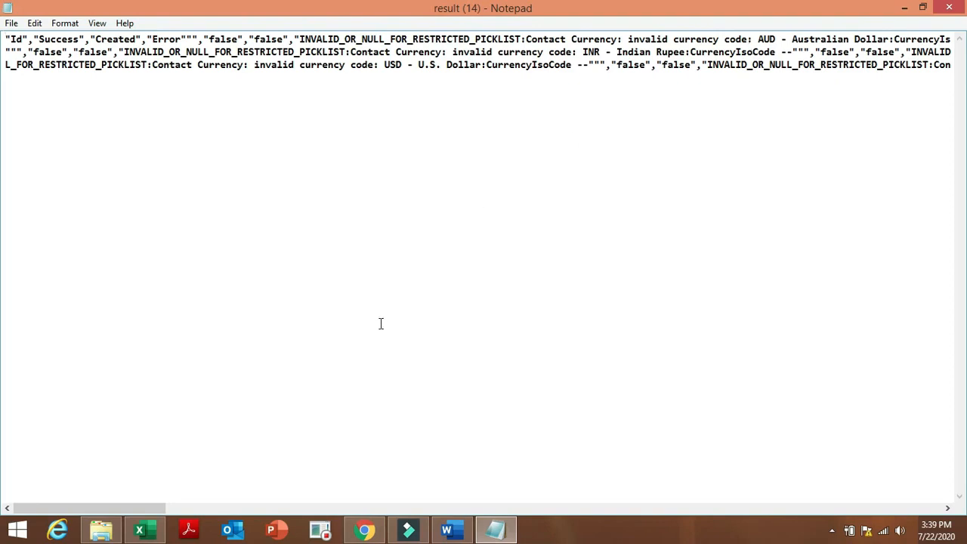
click(365, 529)
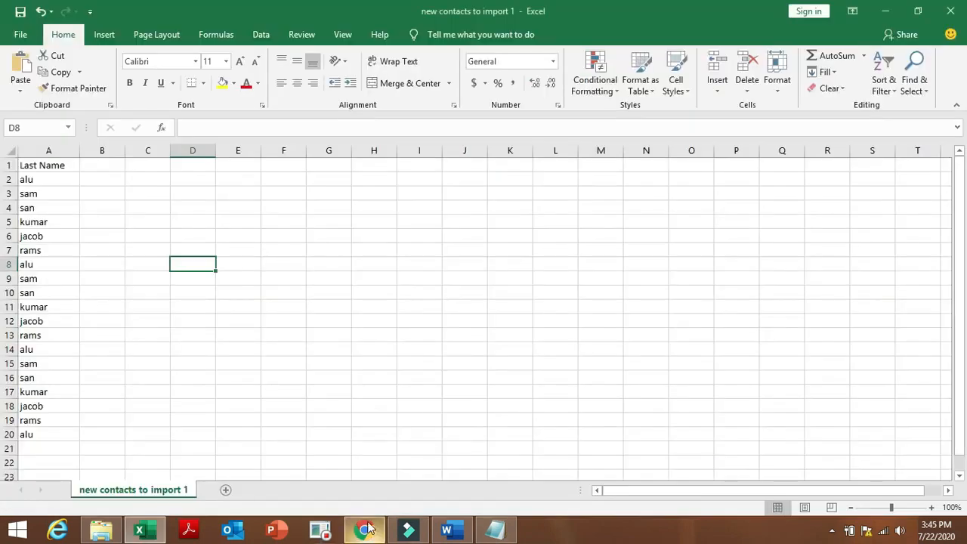
Search Setup for 'import' and reopen the Data Import Wizard page, showing the failed Contact import job.
click(365, 529)
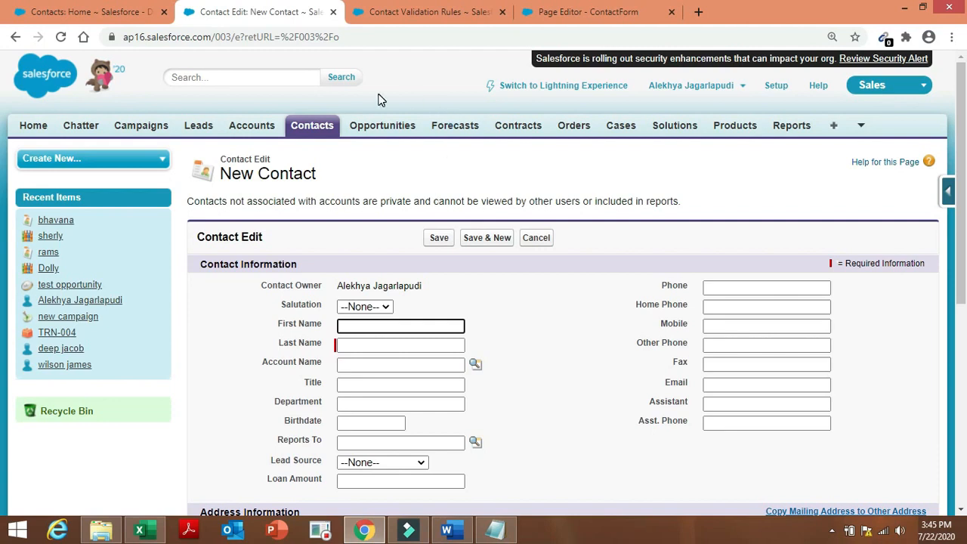
click(121, 7)
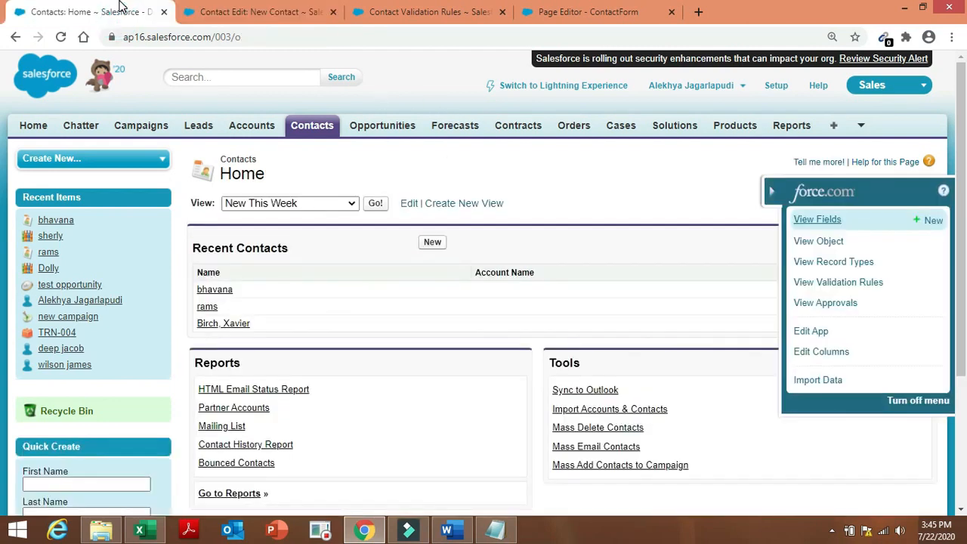
click(257, 11)
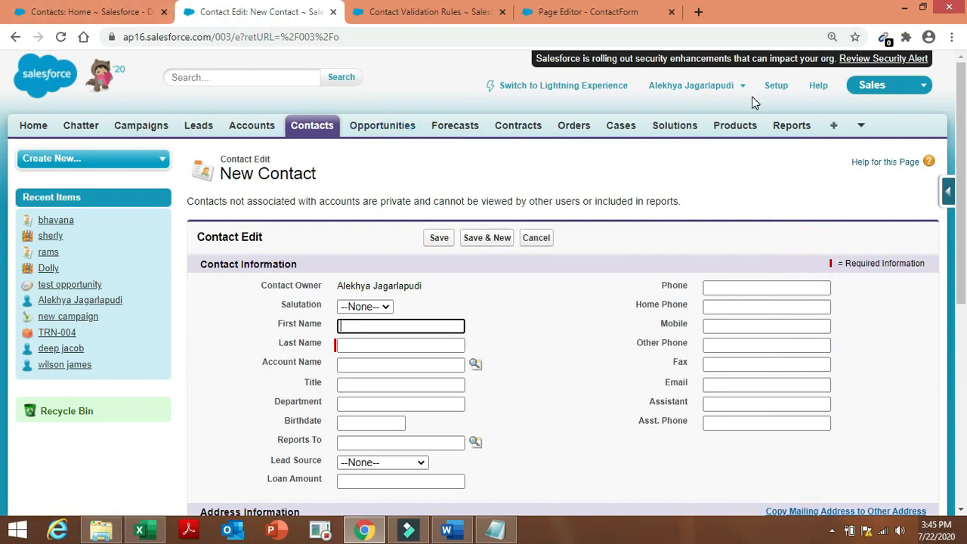
click(778, 94)
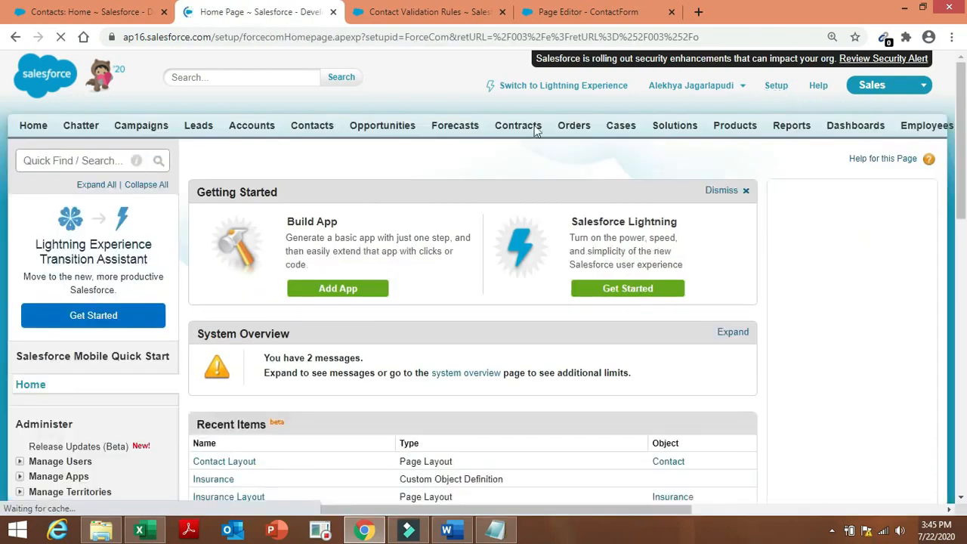
click(91, 160)
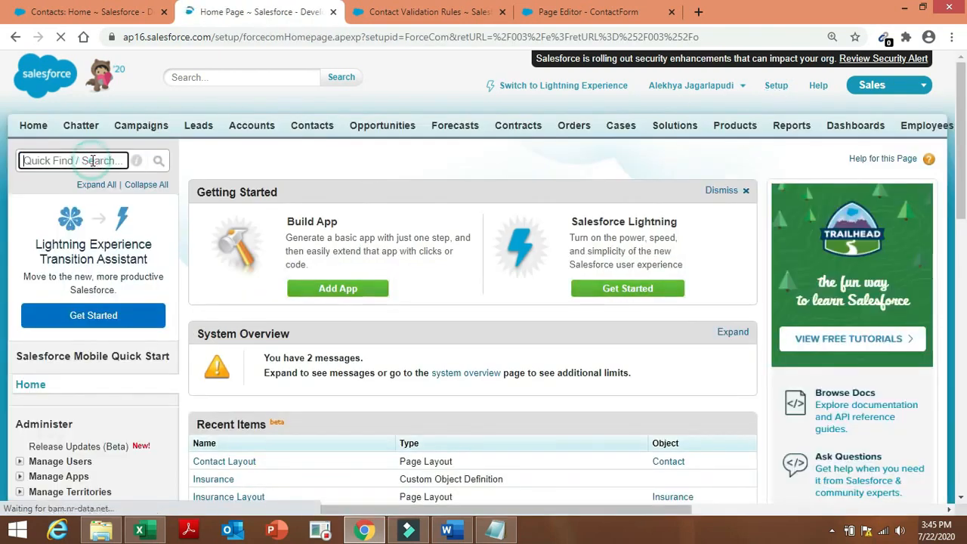
text(im)
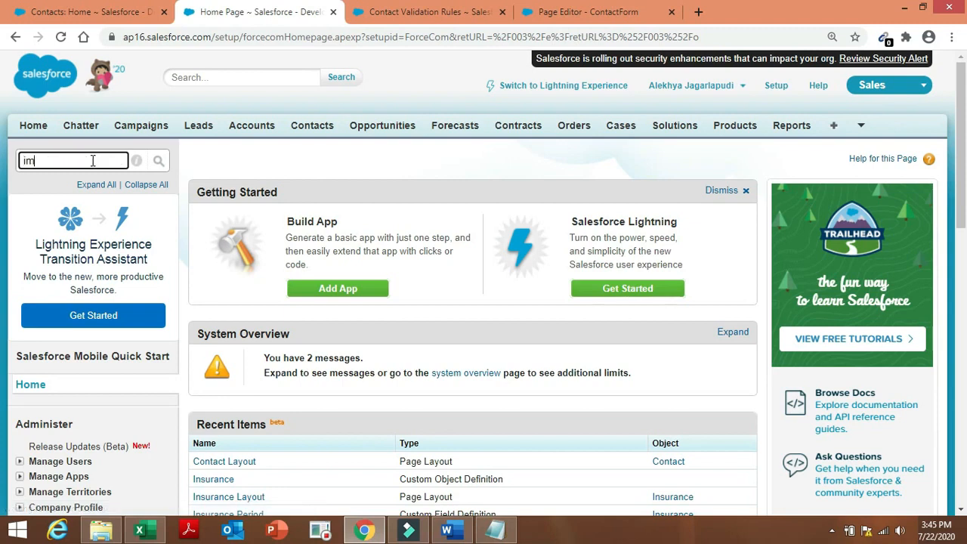
text(oport)
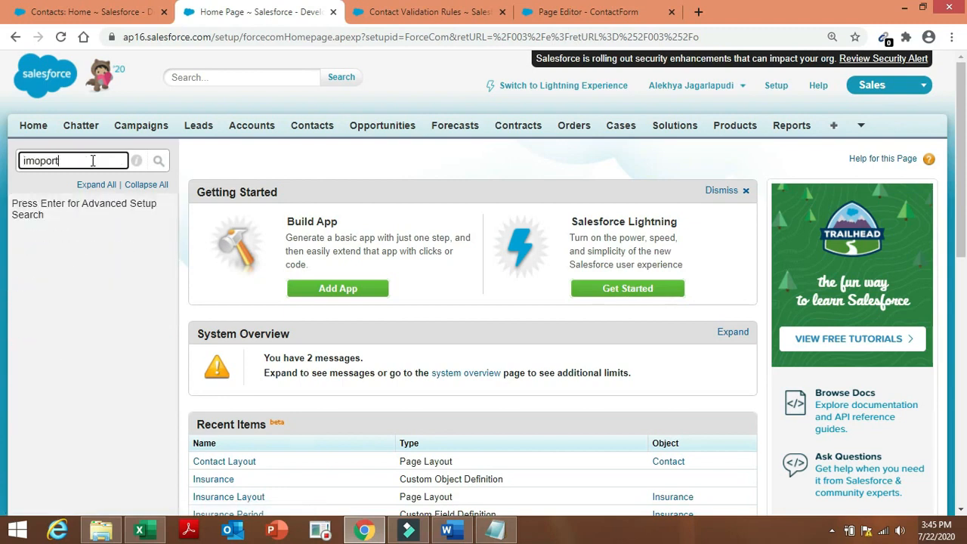
key(BackSpace)
key(BackSpace)
key(BackSpace)
key(BackSpace)
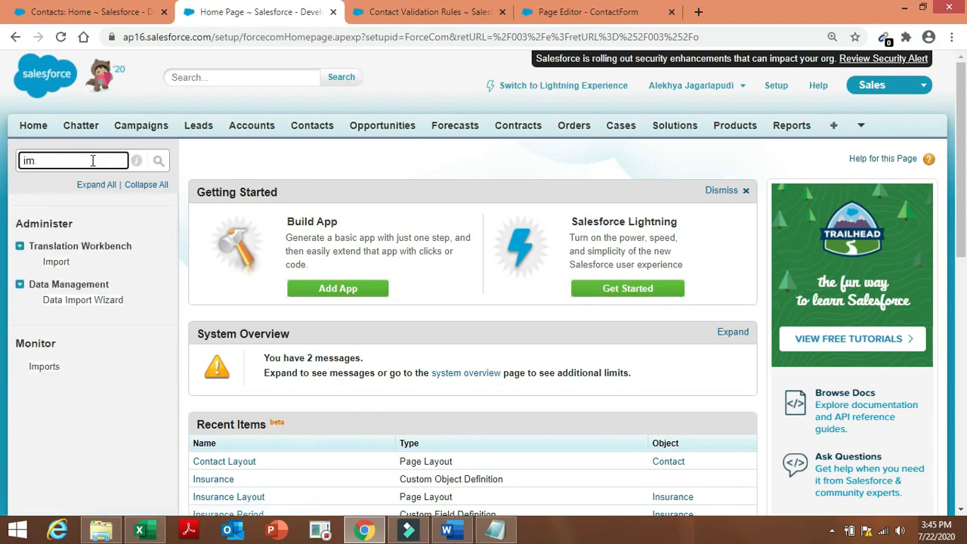
text(port)
click(83, 300)
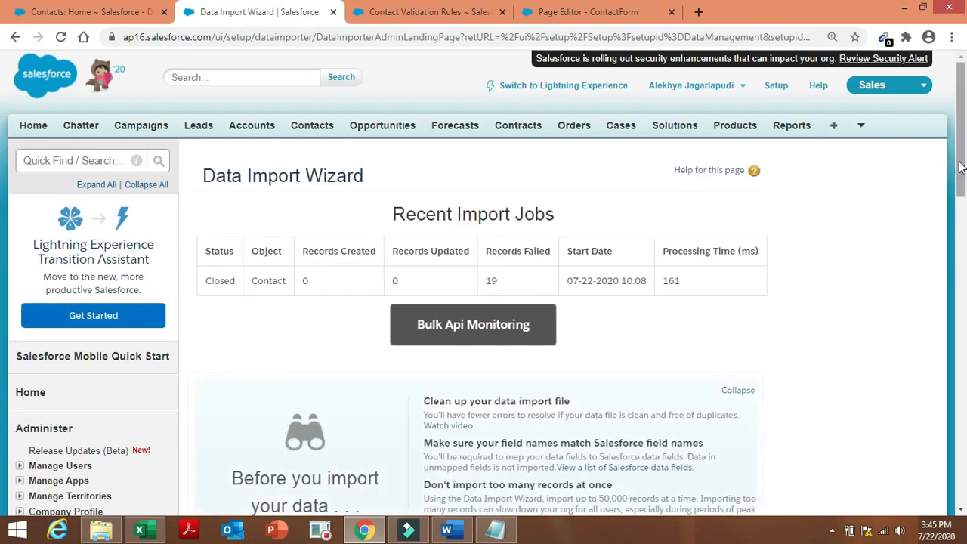
drag(961, 166, 961, 353)
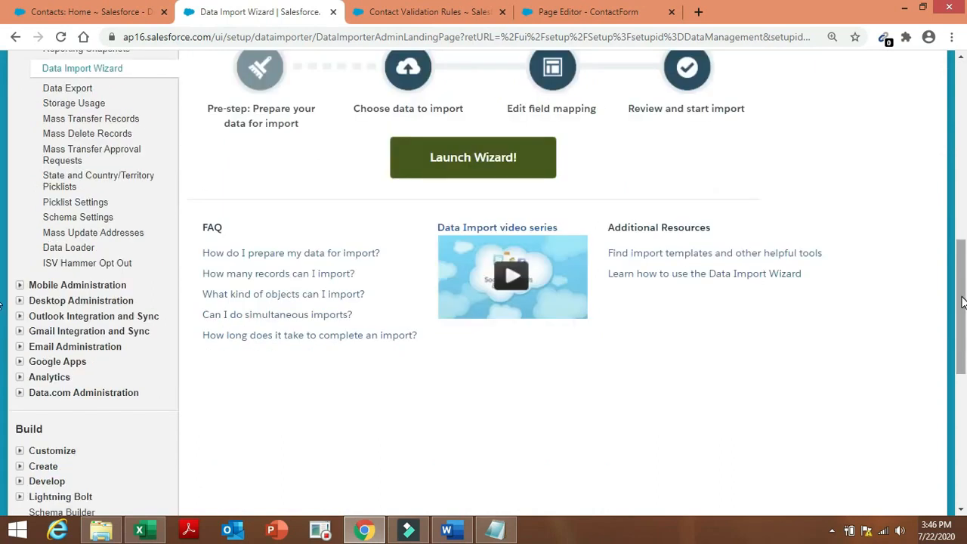
drag(962, 297, 963, 235)
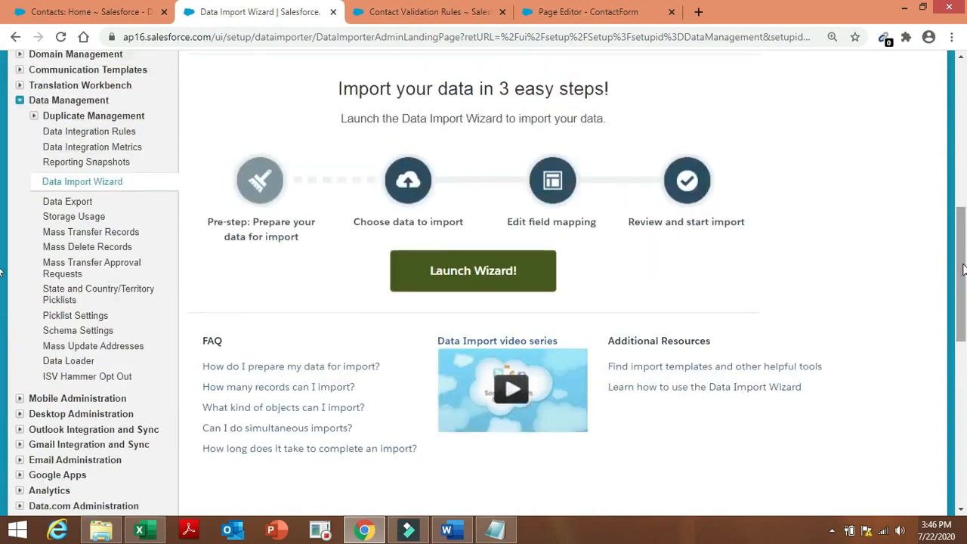
Launch a new wizard importing Accounts and Contacts as new records from a CSV file.
click(518, 286)
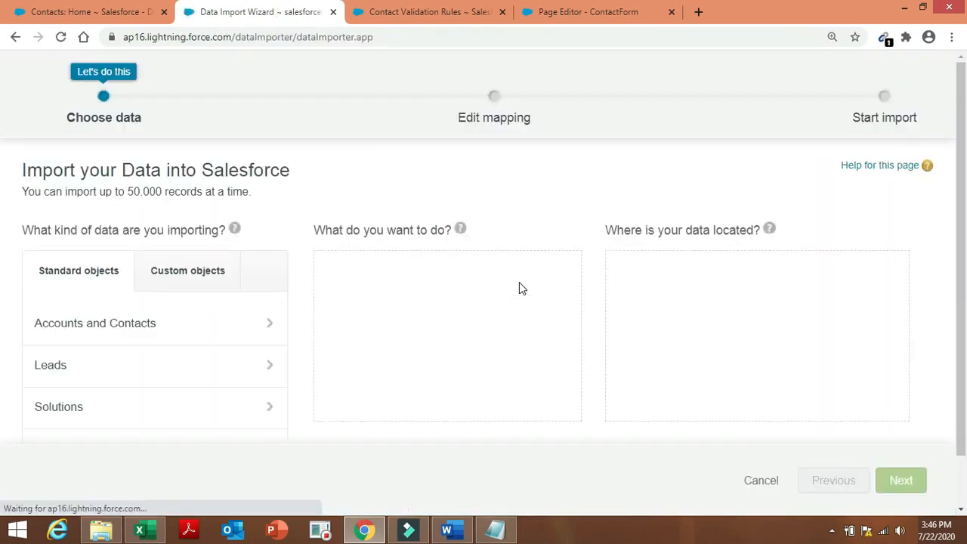
click(226, 323)
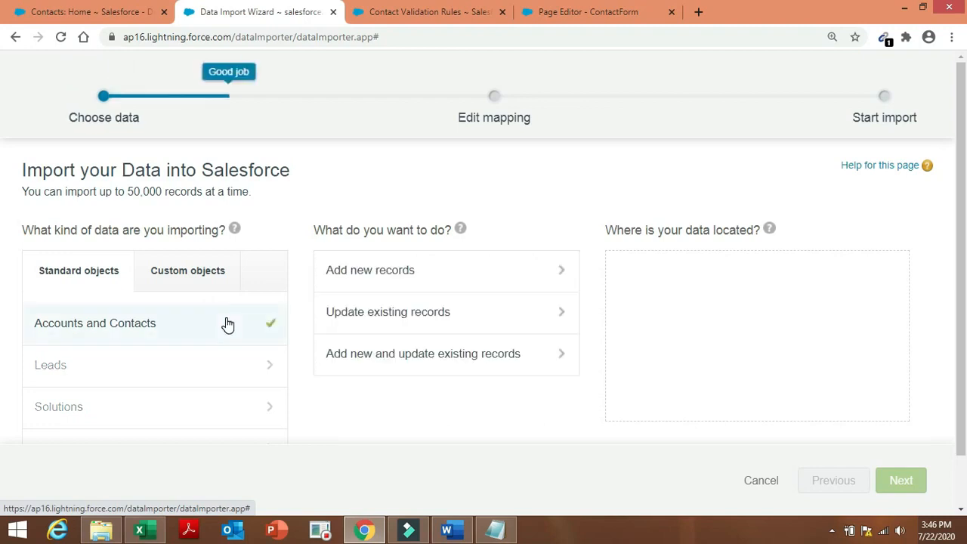
click(398, 277)
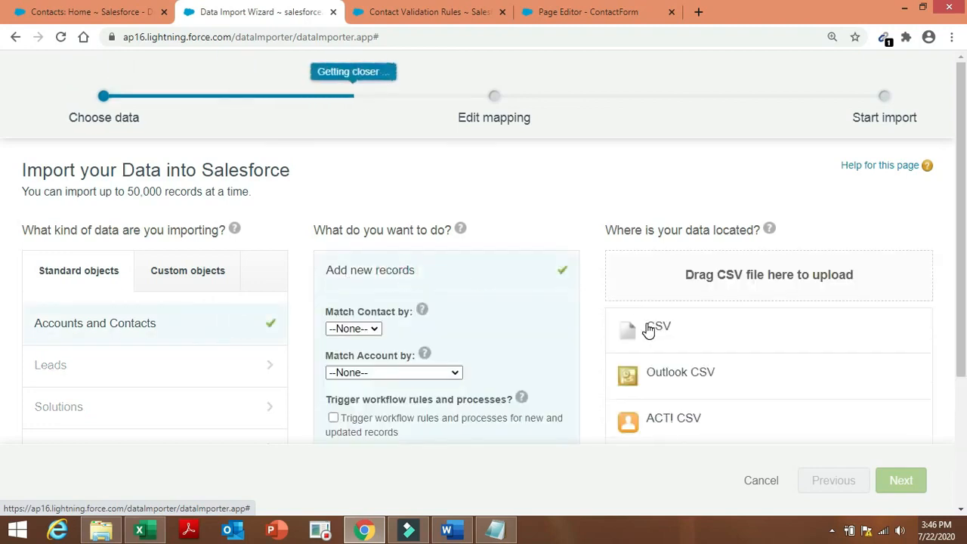
click(648, 330)
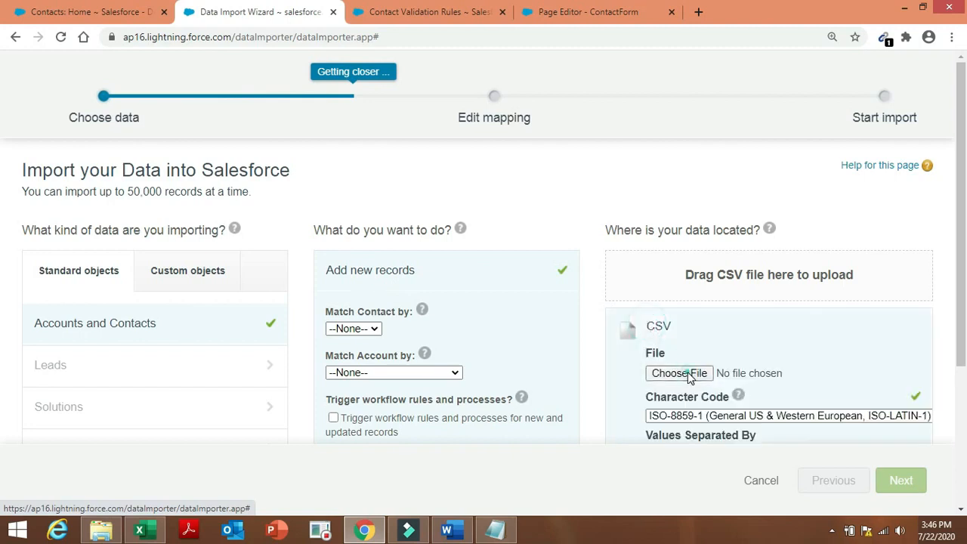
Attach new contacts to import 1.csv from the Desktop as the import file.
click(680, 373)
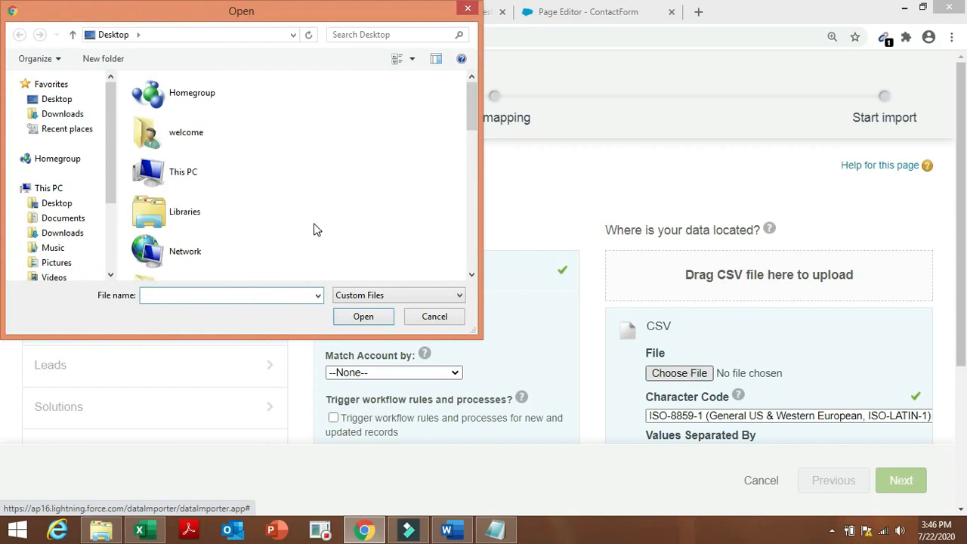
click(80, 99)
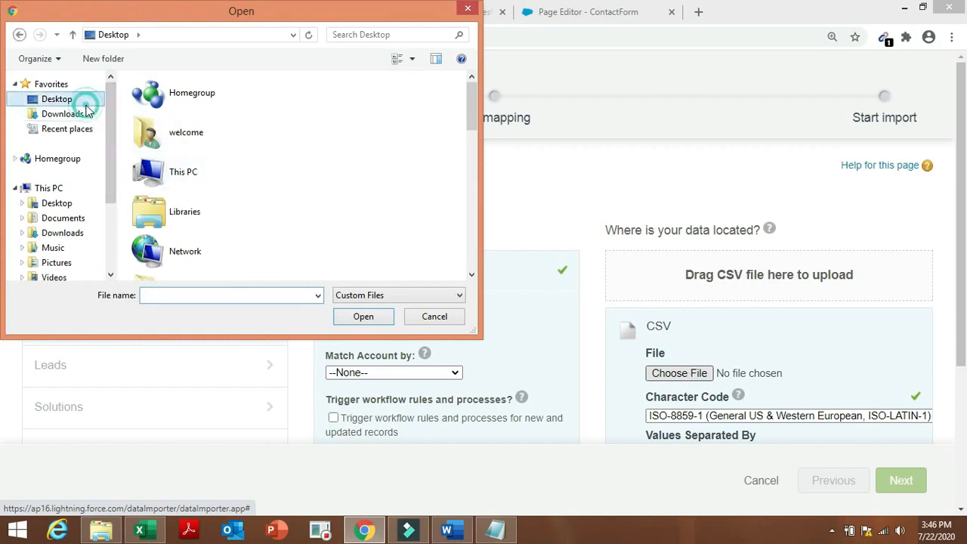
click(201, 297)
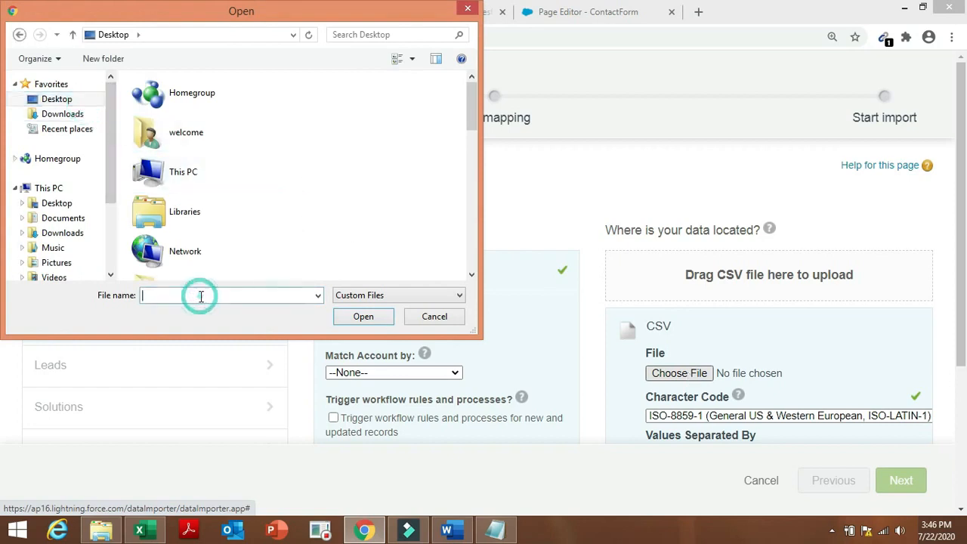
text(new)
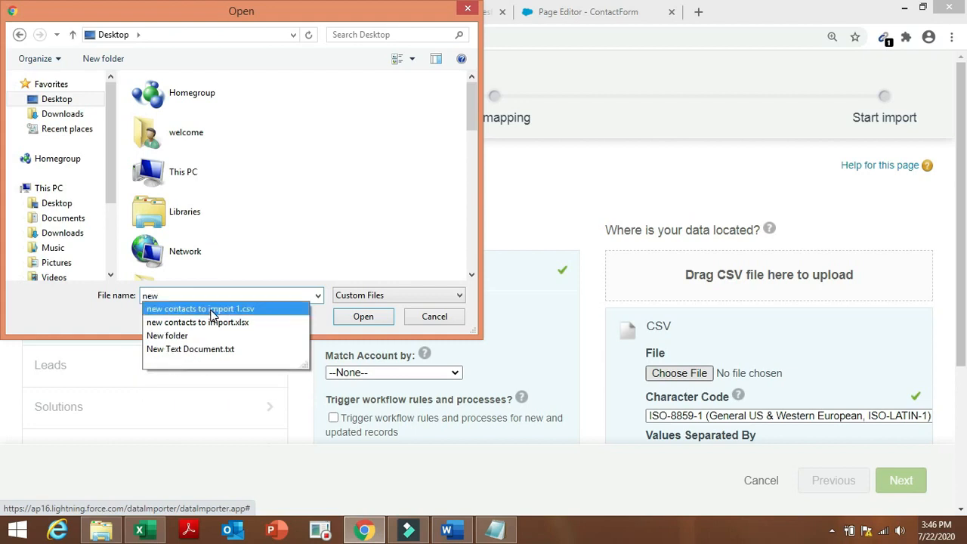
click(215, 309)
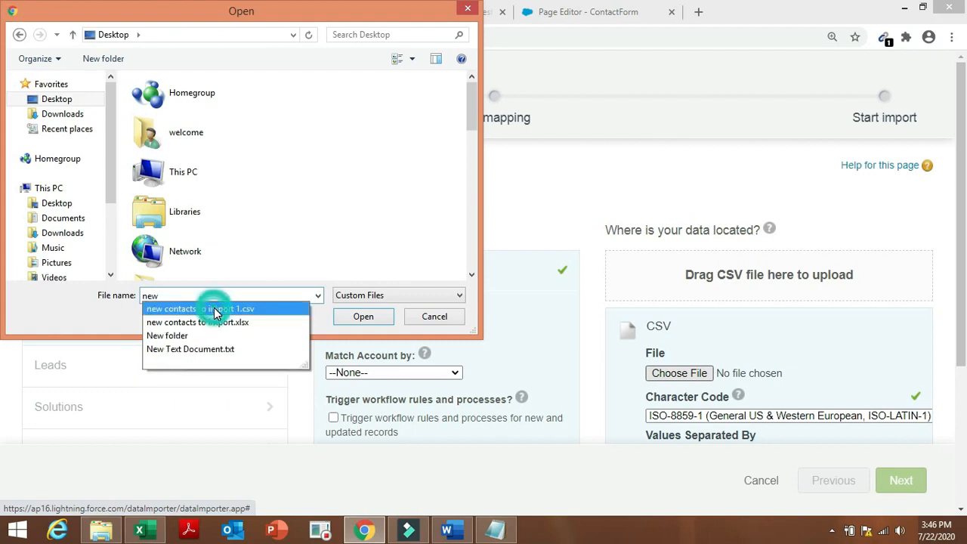
click(355, 319)
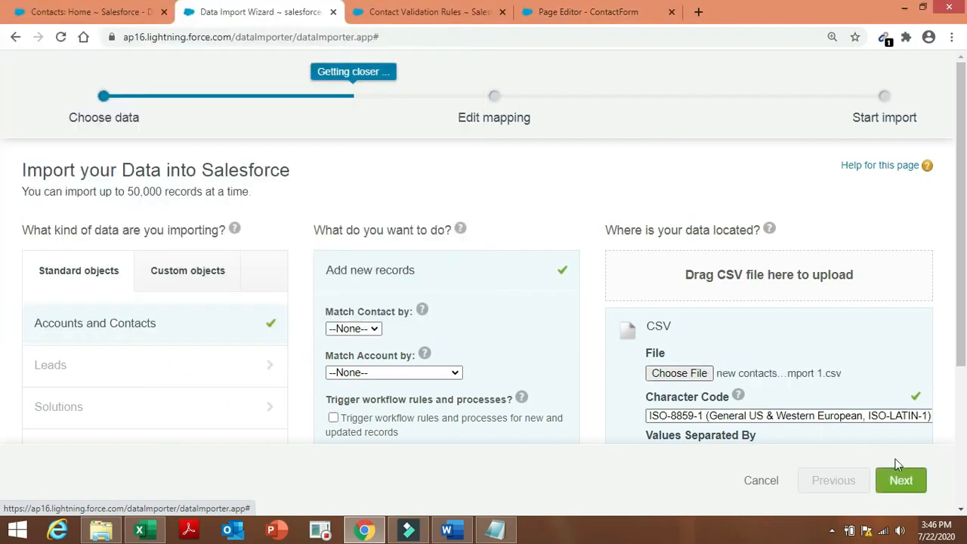
Start the second import with only Contact: Last Name mapped and open its Bulk Data Load Job page.
click(914, 474)
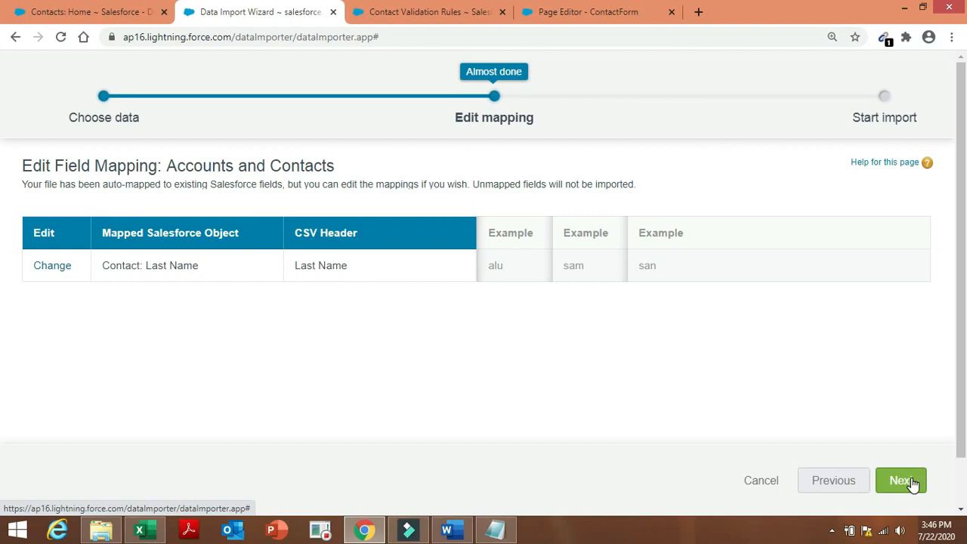
click(913, 484)
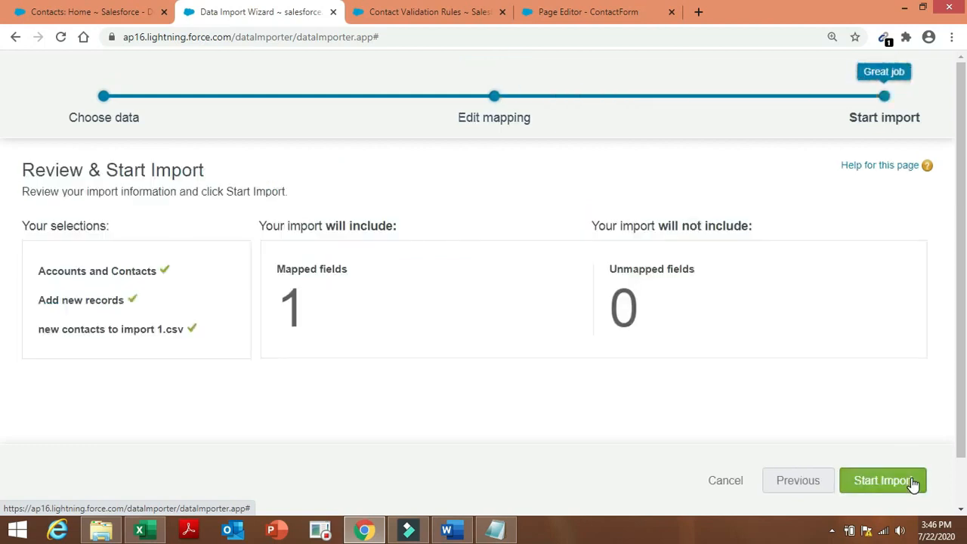
click(912, 484)
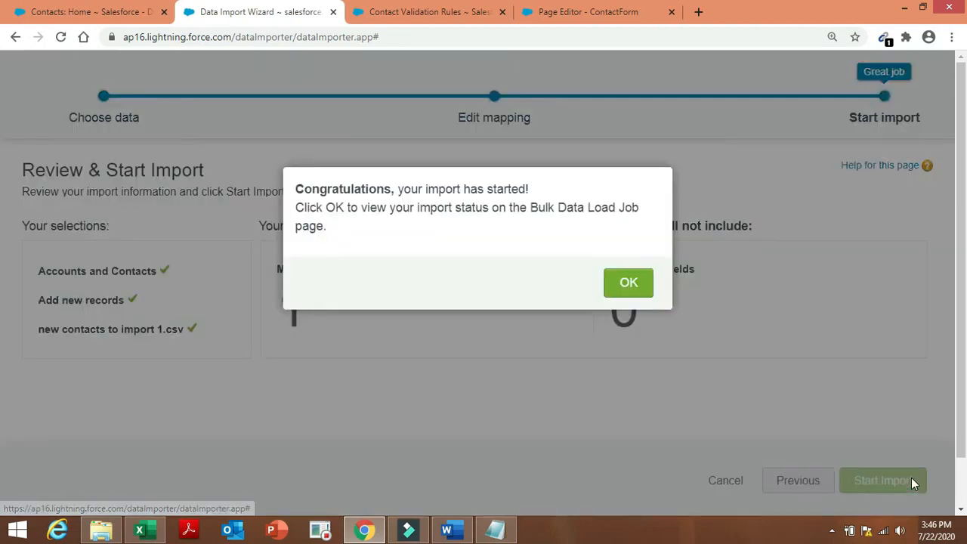
click(626, 286)
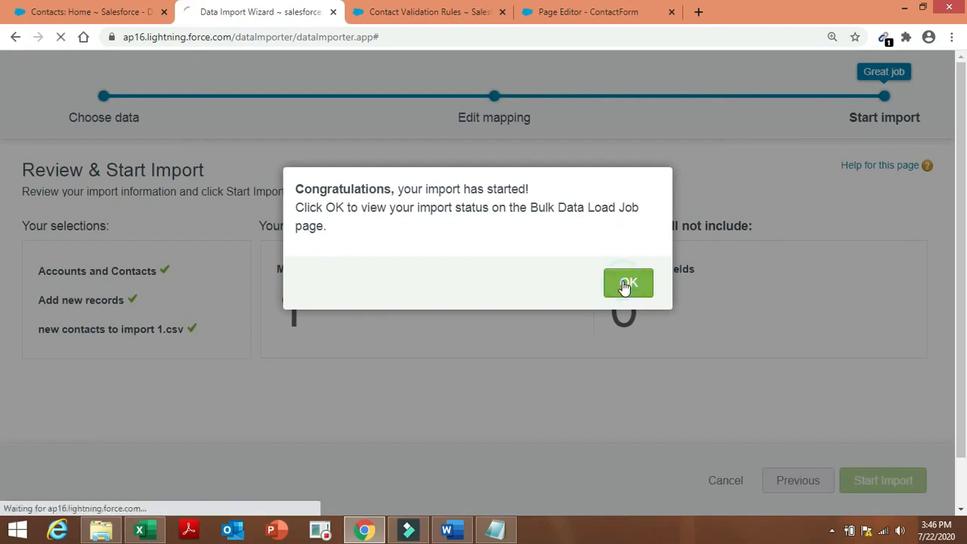
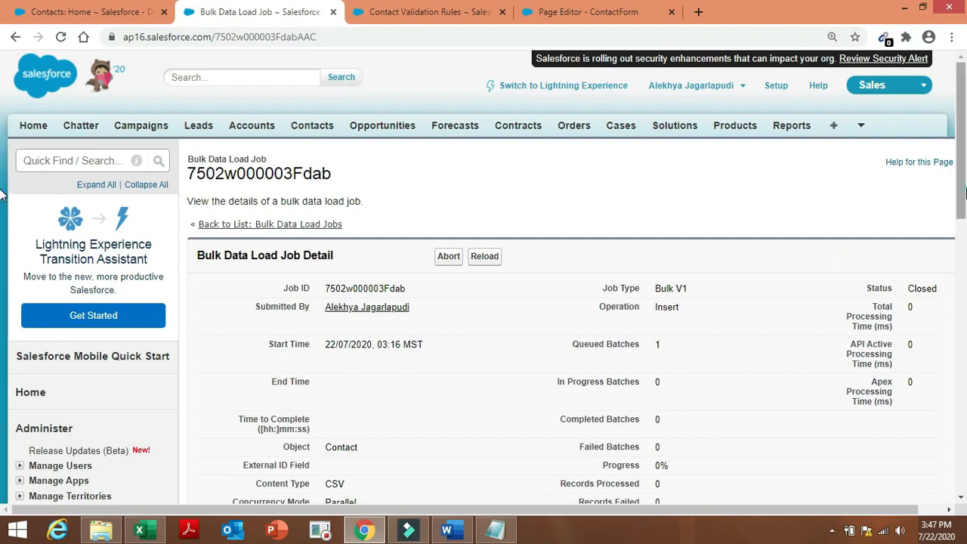
Reload the bulk load job to confirm 19 records processed and 0 failed, then download the batch results.
drag(964, 193, 964, 263)
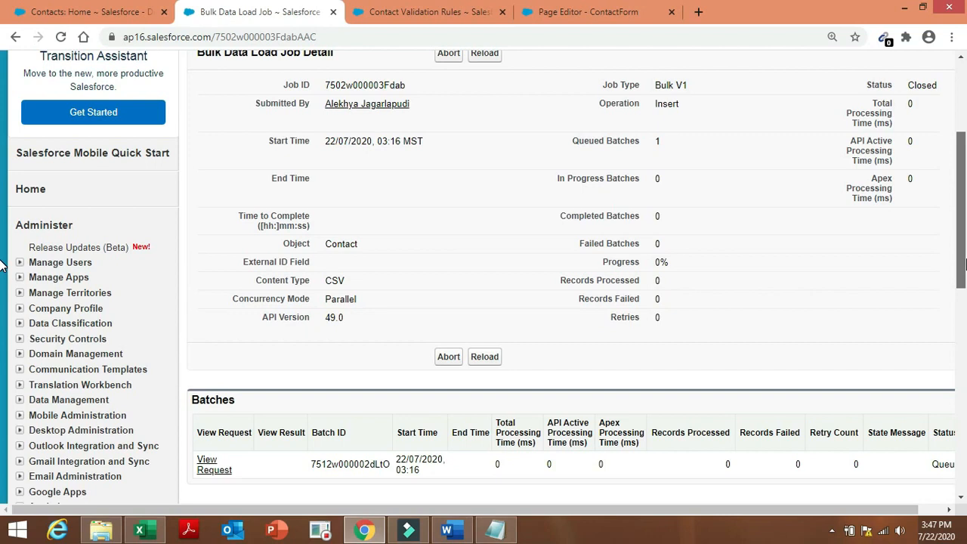
drag(965, 259, 965, 193)
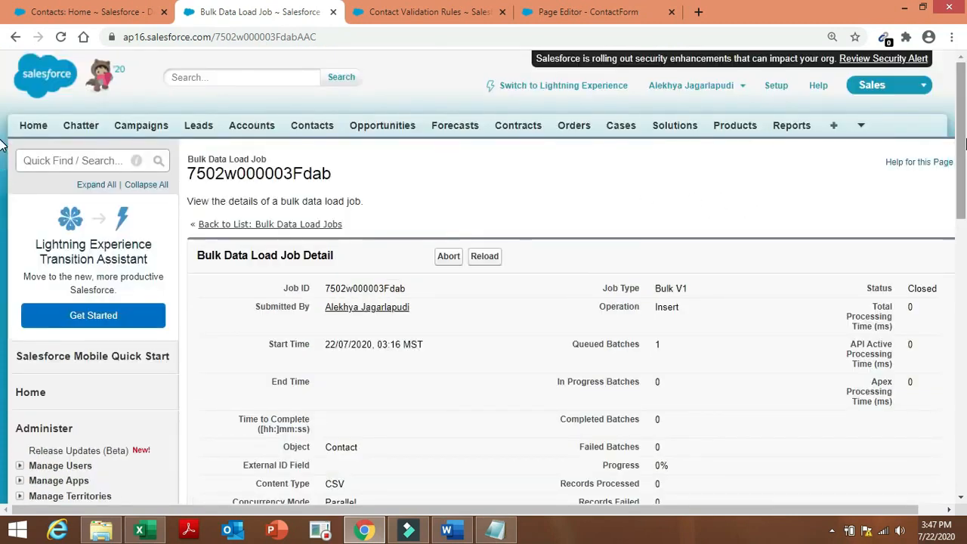
mouse_move(965, 144)
mouse_down()
mouse_move(965, 245)
mouse_move(965, 141)
mouse_up()
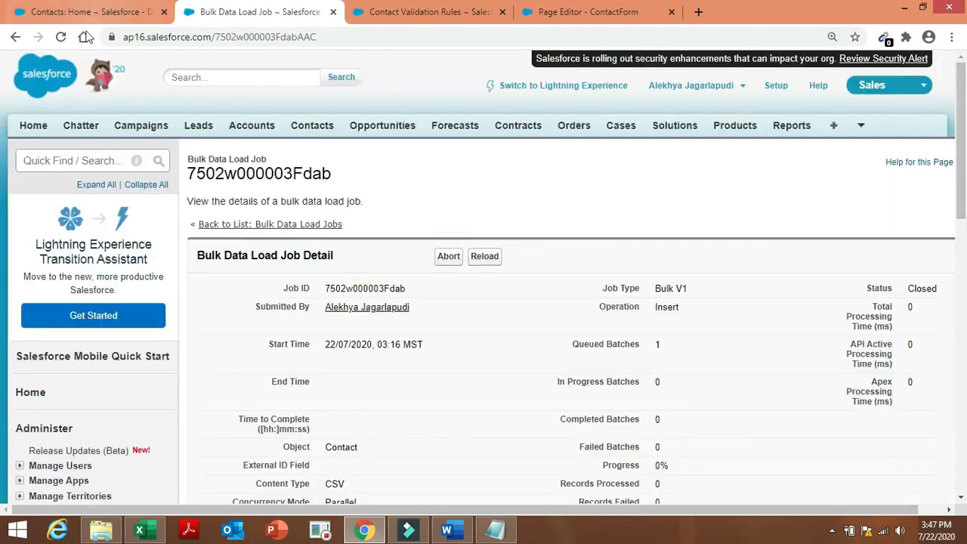
click(57, 38)
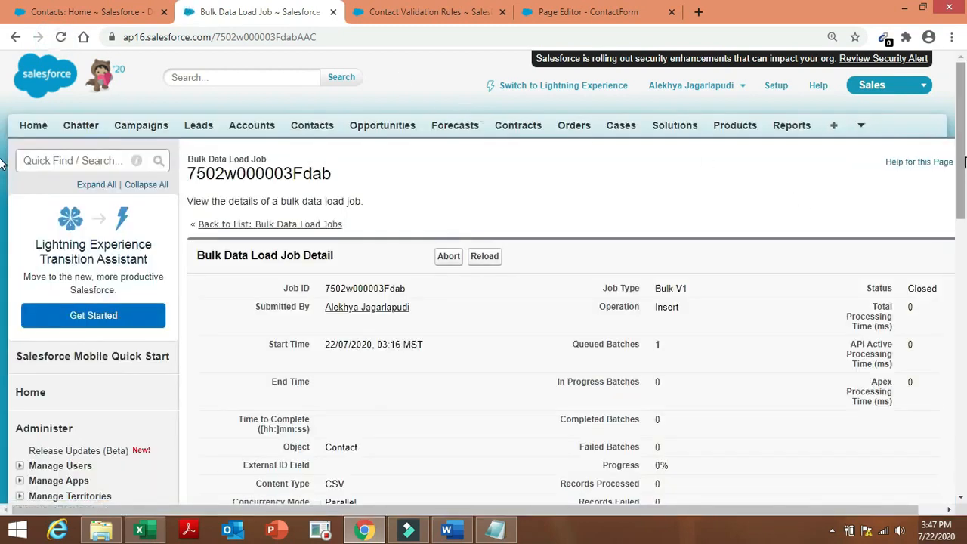
mouse_move(964, 162)
mouse_down()
mouse_move(964, 339)
mouse_move(965, 151)
mouse_up()
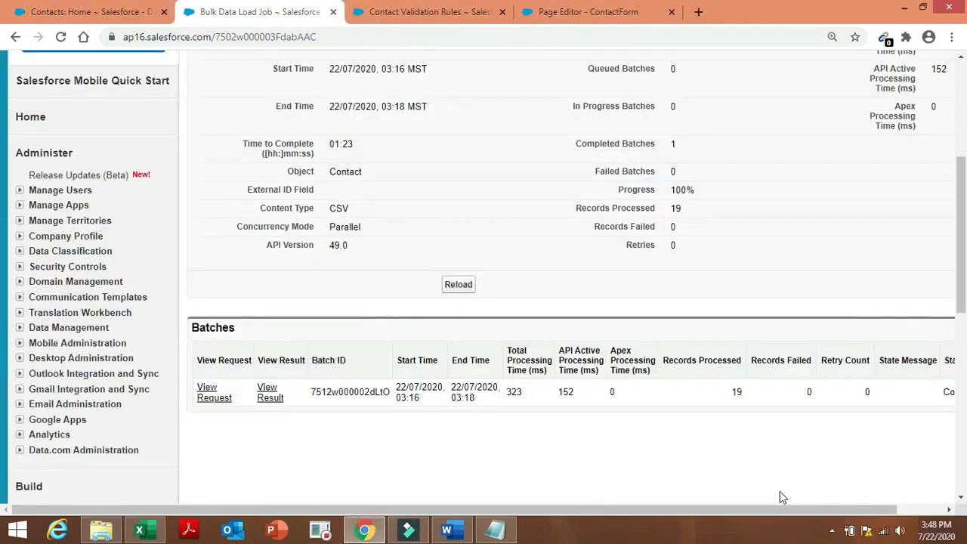
click(272, 396)
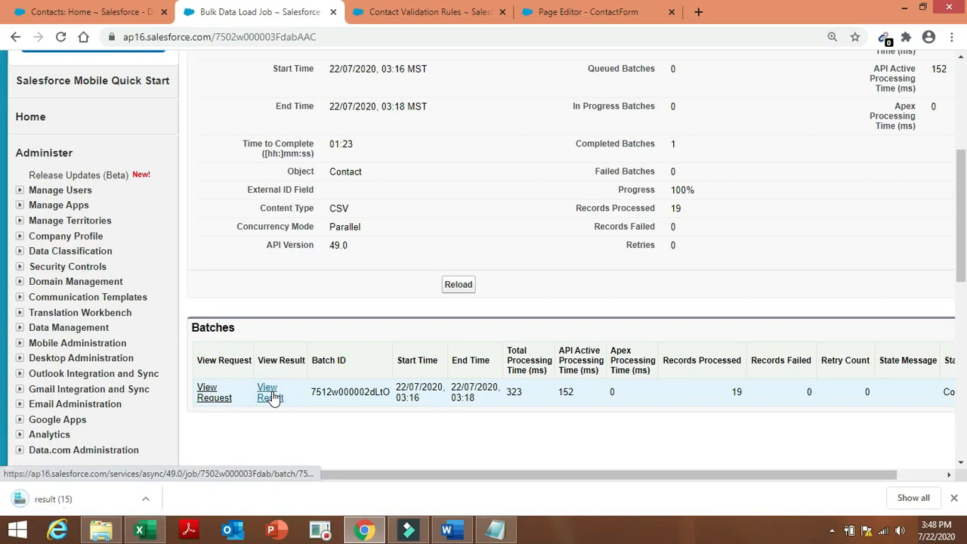
Open the downloaded batch result file in Internet Explorer, review the 19 created contacts, then minimize it.
click(91, 512)
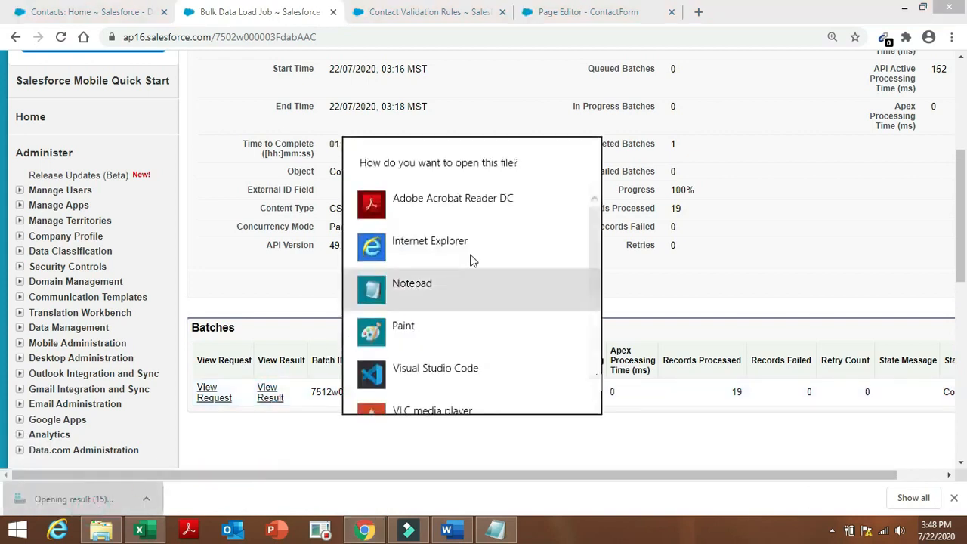
click(470, 258)
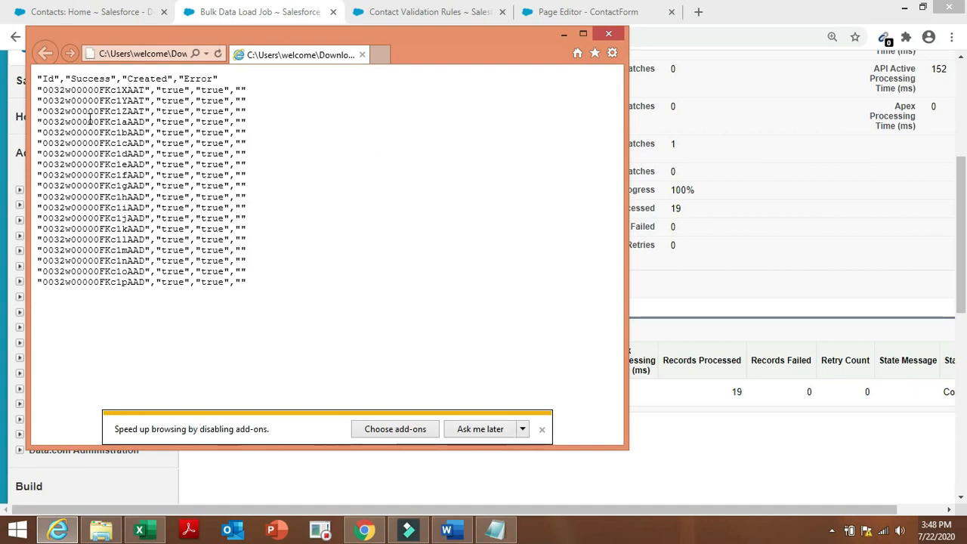
click(564, 34)
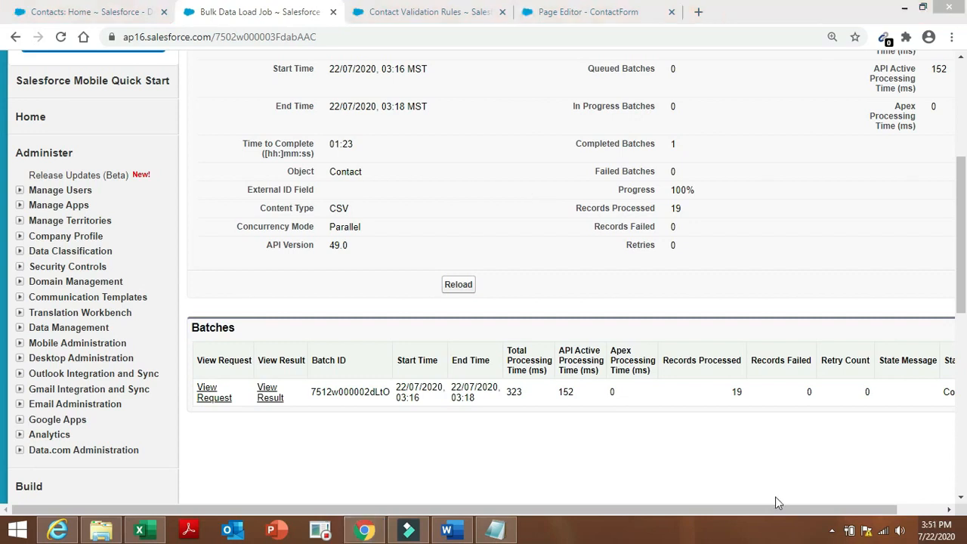
Create a new blank Excel workbook and enter the header ID in cell A1.
click(449, 531)
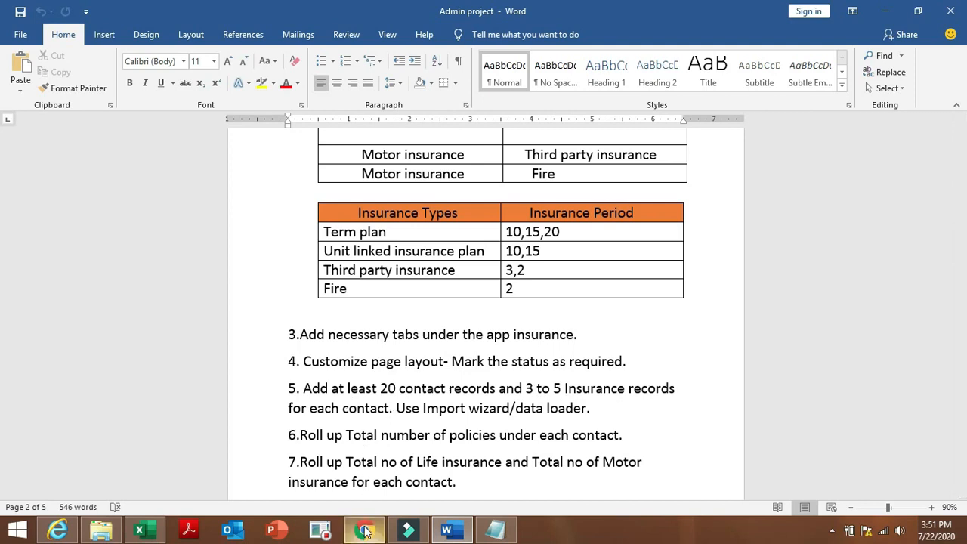
click(144, 532)
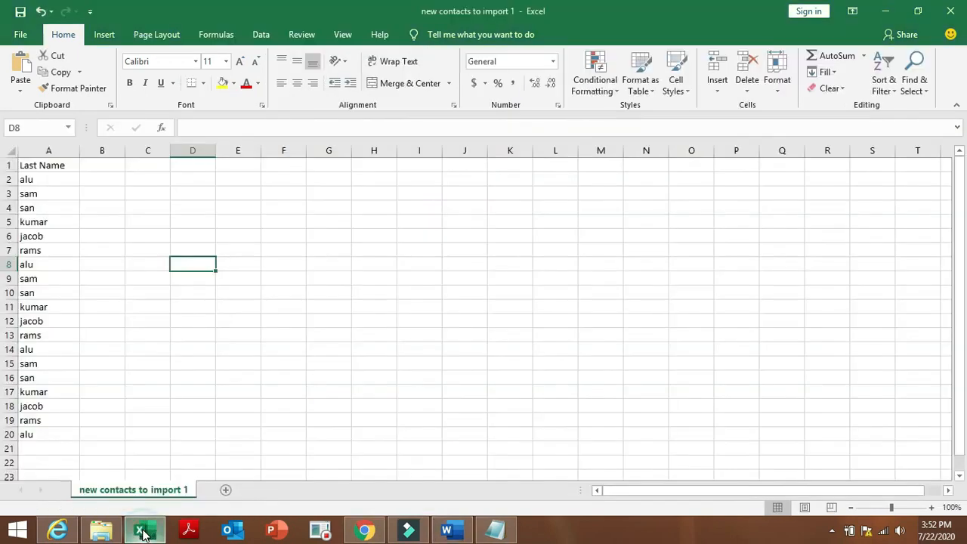
click(25, 34)
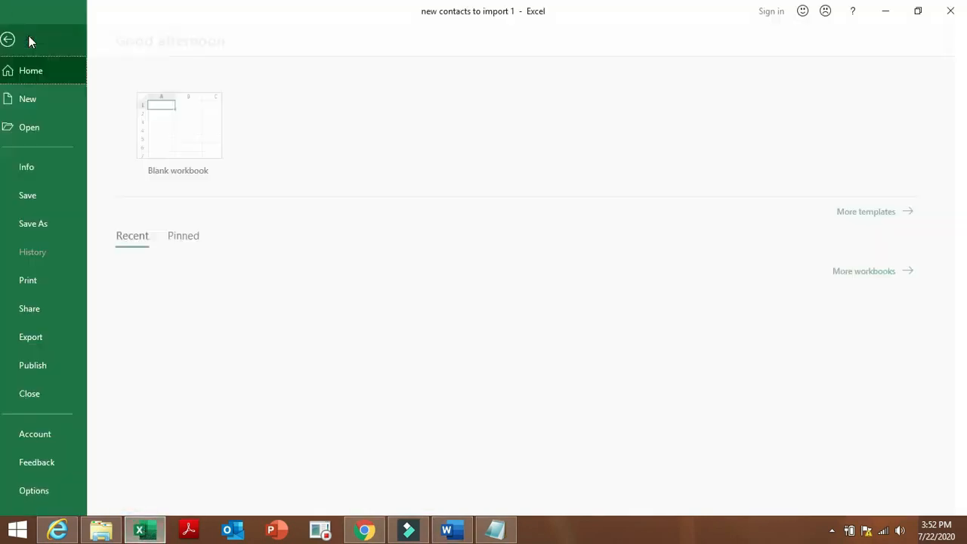
click(172, 148)
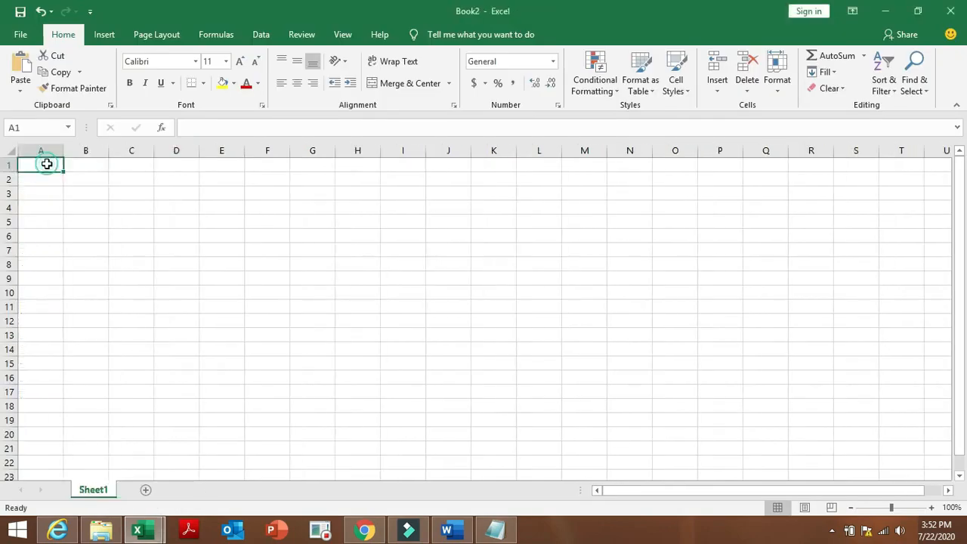
double_click(47, 164)
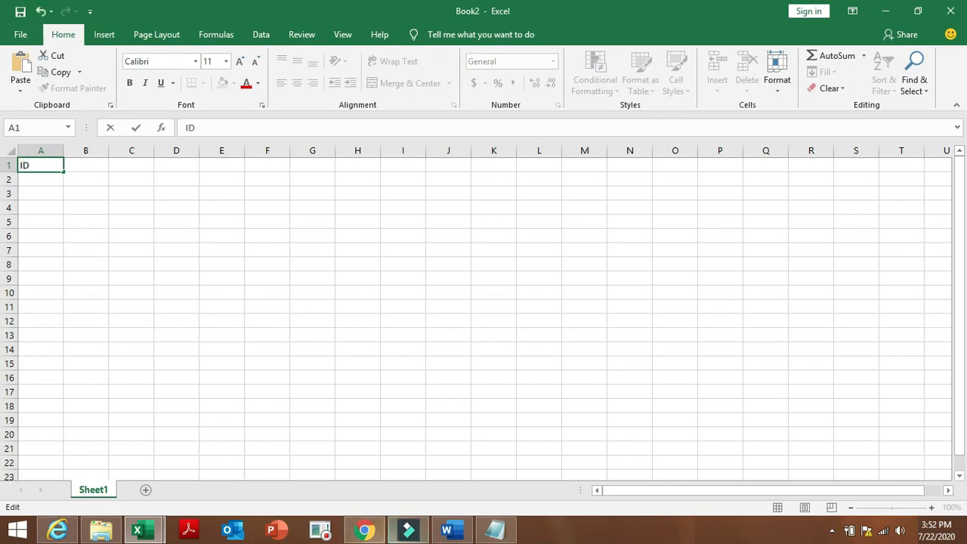
Copy the 19 contact result rows from Internet Explorer into the workbook starting at A2.
click(74, 529)
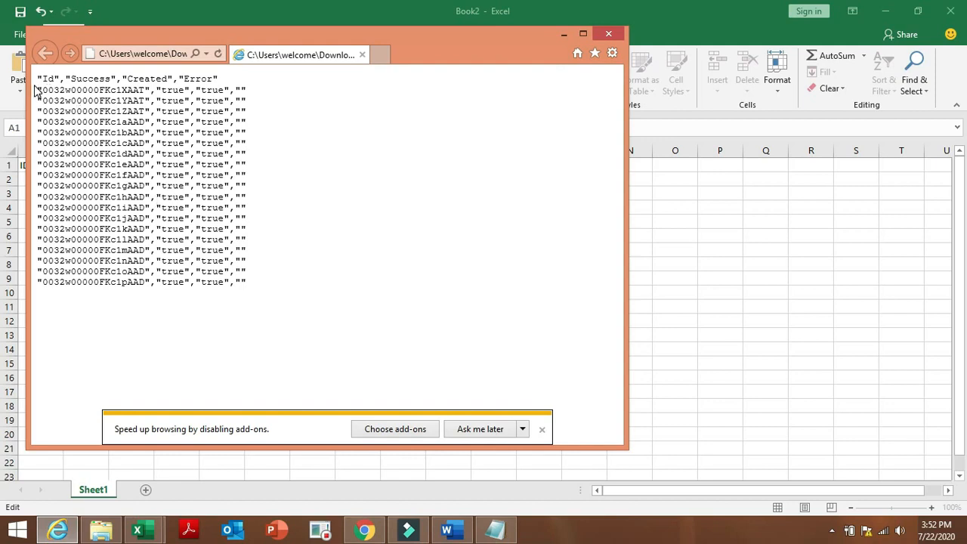
drag(38, 89, 243, 287)
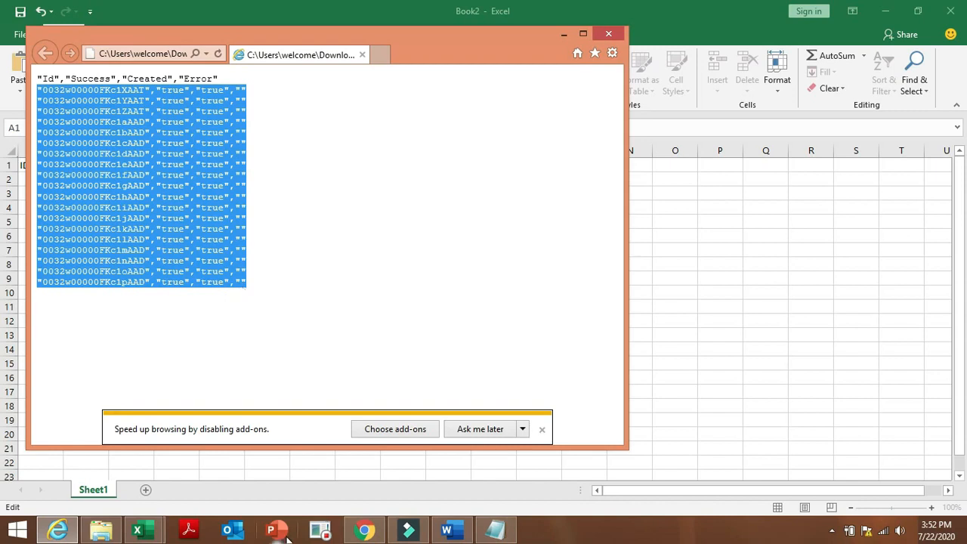
click(142, 535)
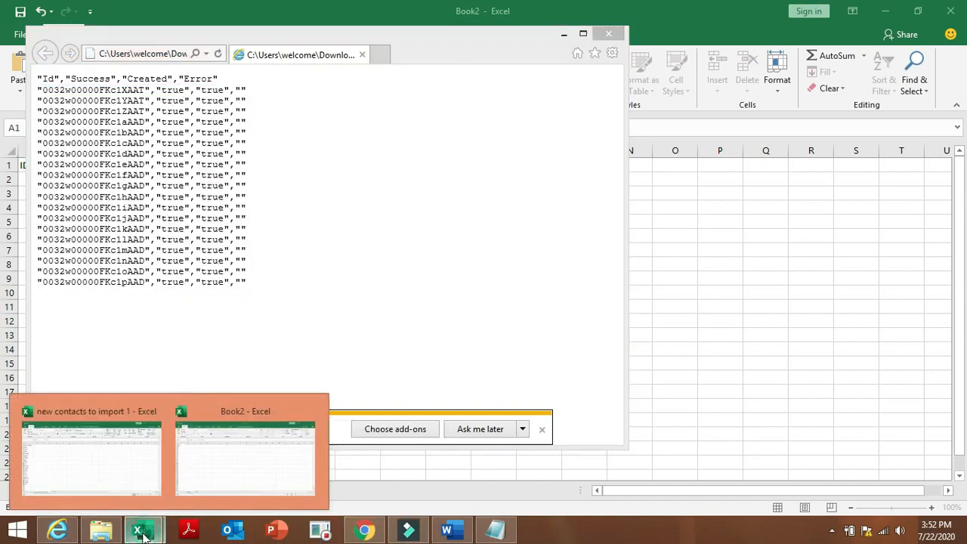
click(215, 462)
key(F2)
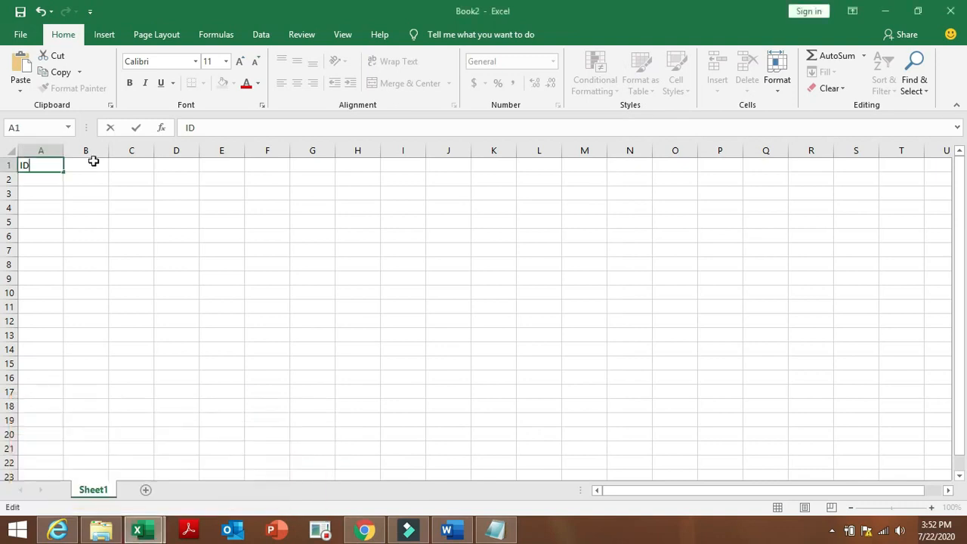
click(47, 183)
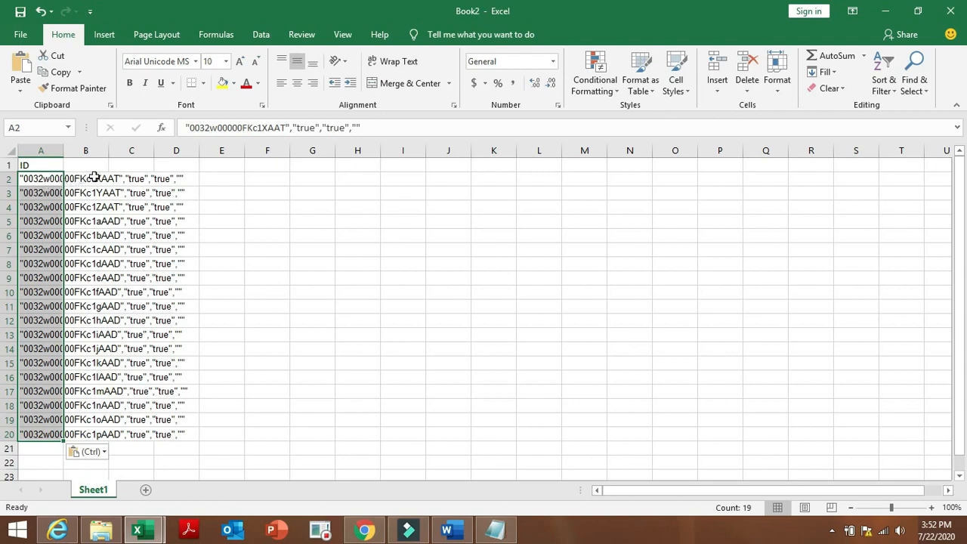
Widen column A to fit the result lines and inspect the neighbouring cells in columns B and C.
drag(63, 154, 121, 160)
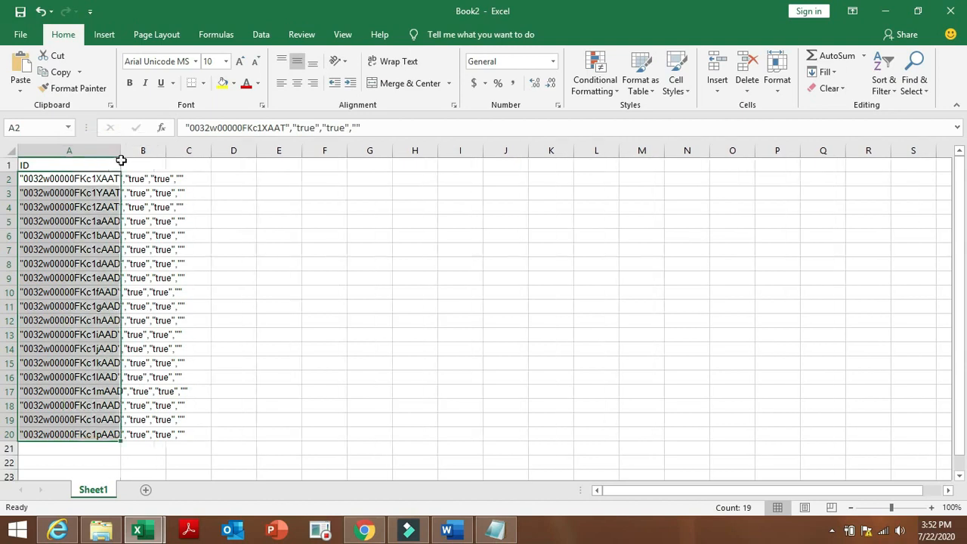
click(192, 170)
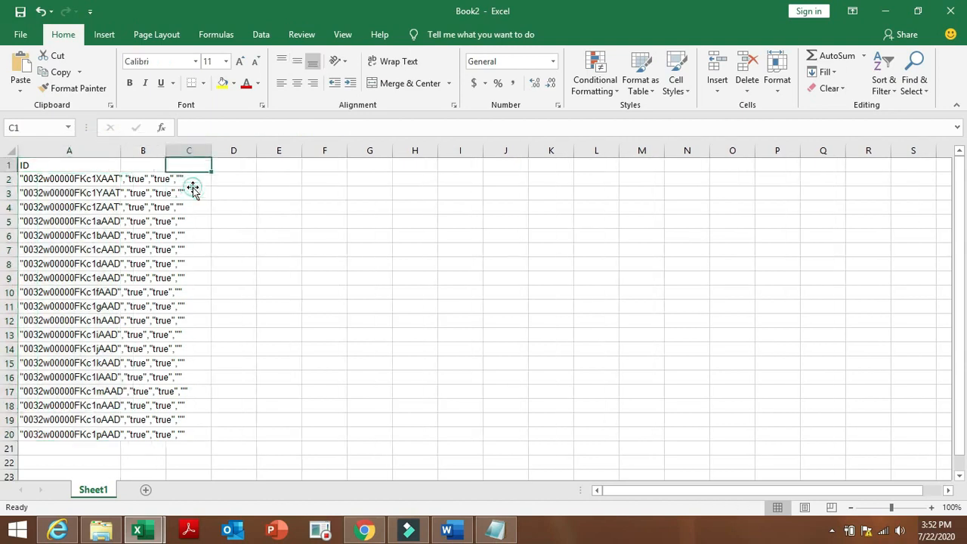
double_click(206, 179)
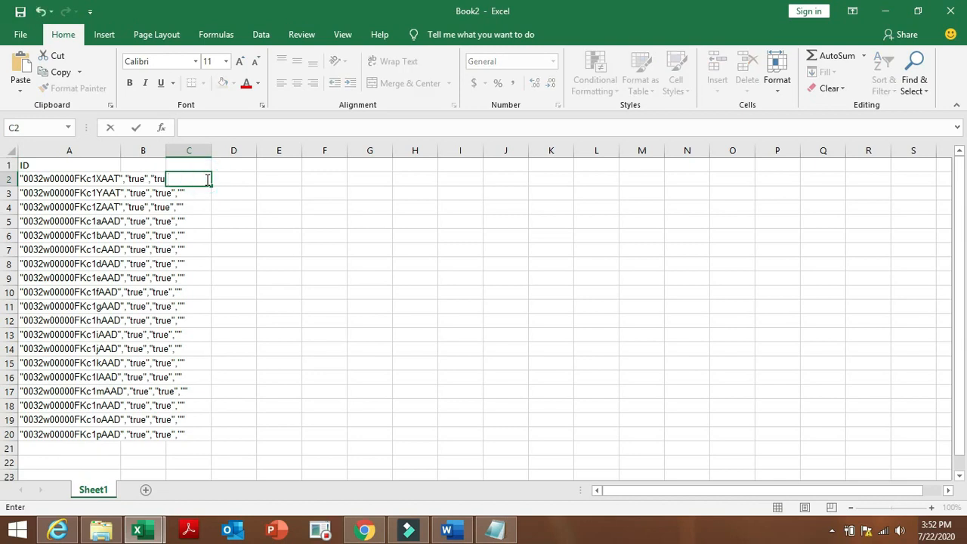
double_click(157, 179)
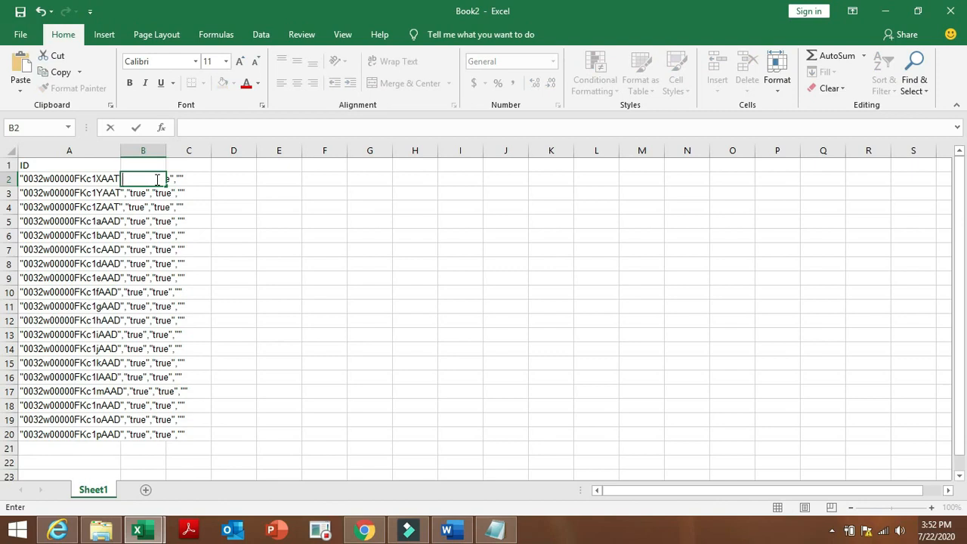
click(185, 178)
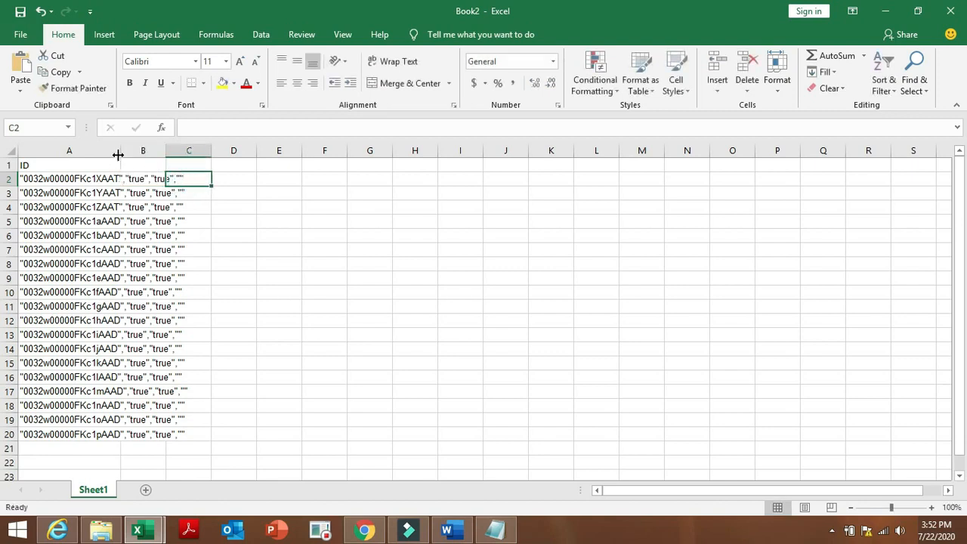
drag(121, 155, 121, 154)
double_click(173, 434)
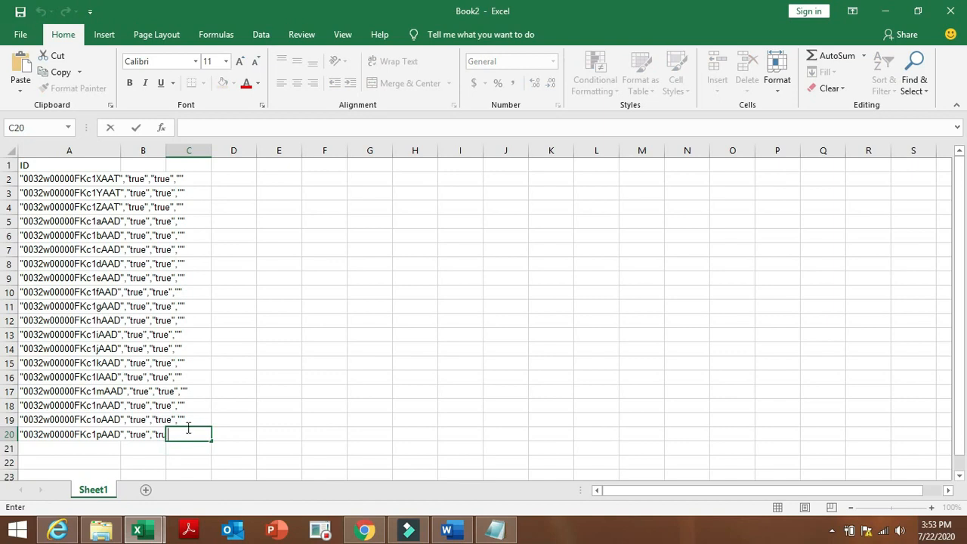
click(195, 420)
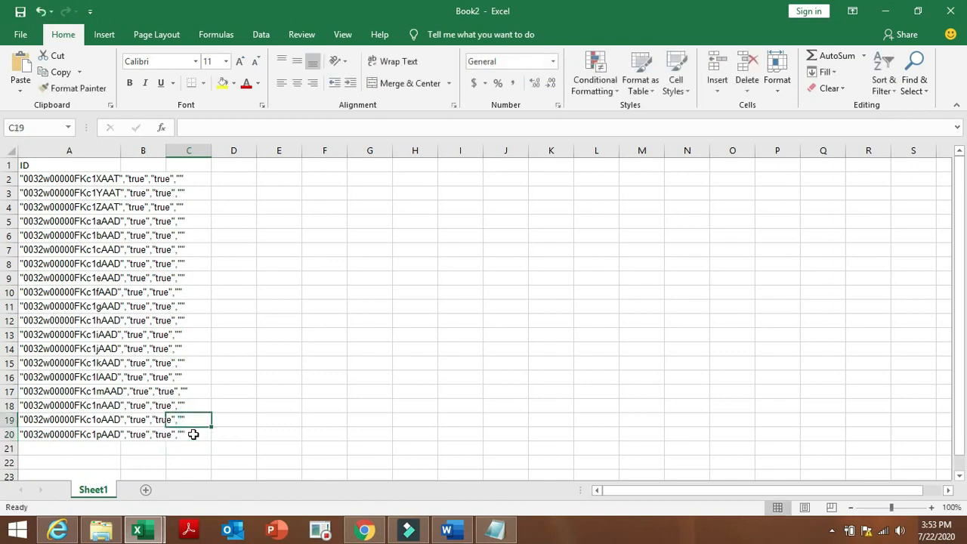
click(194, 434)
double_click(193, 435)
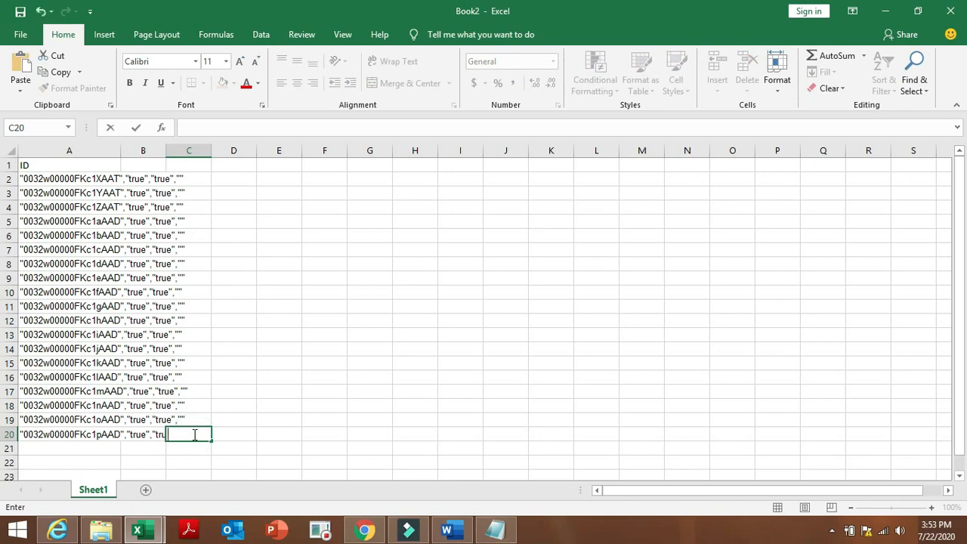
click(152, 179)
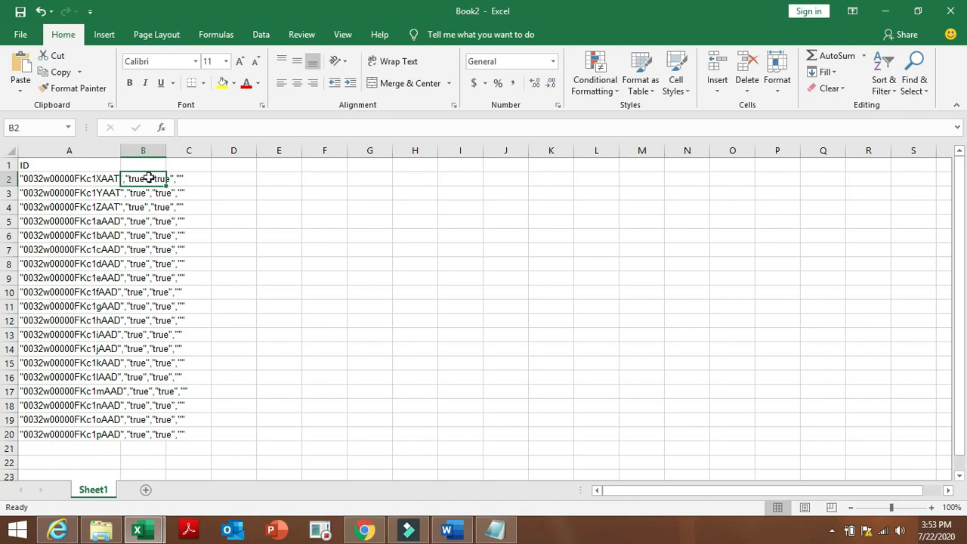
click(185, 183)
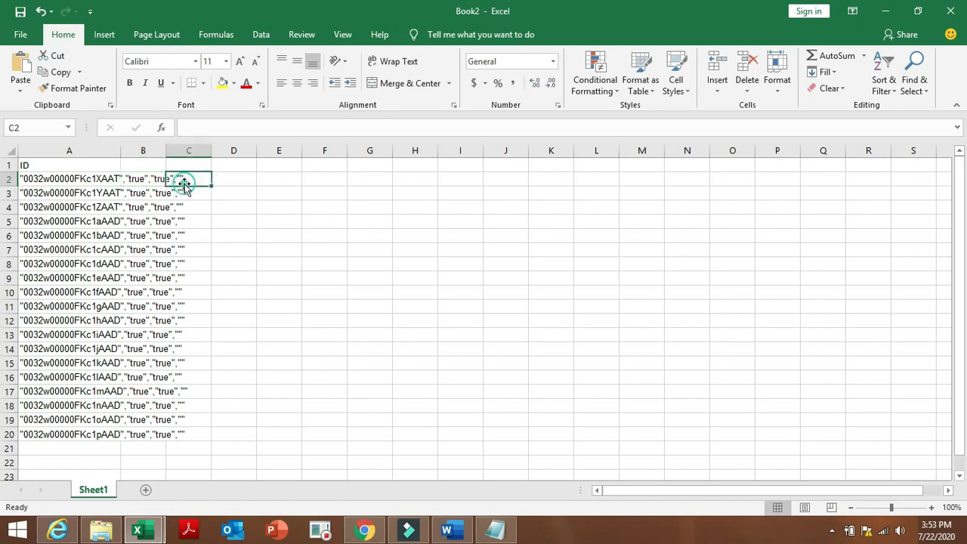
click(138, 183)
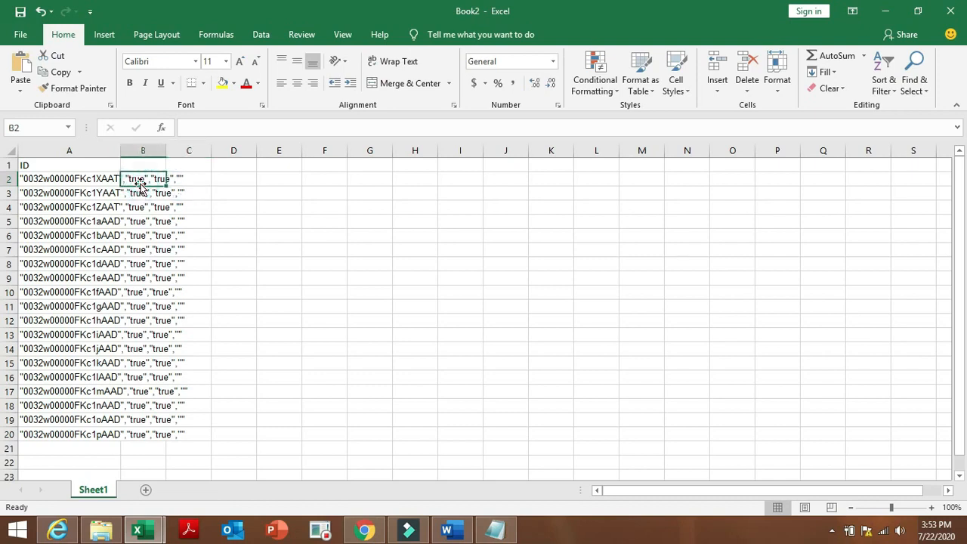
Delete cells B2:B16 with Shift cells left.
double_click(142, 184)
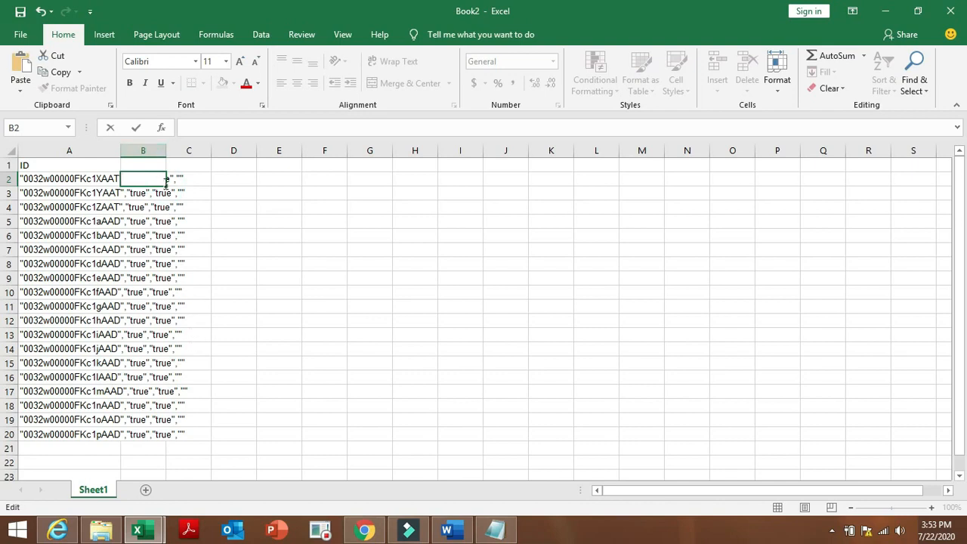
drag(167, 183, 220, 391)
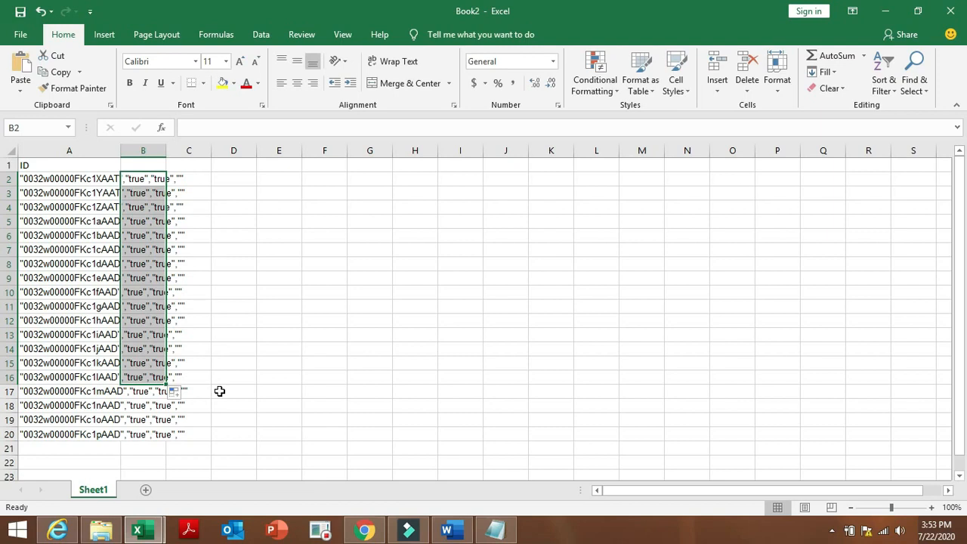
key(BackSpace)
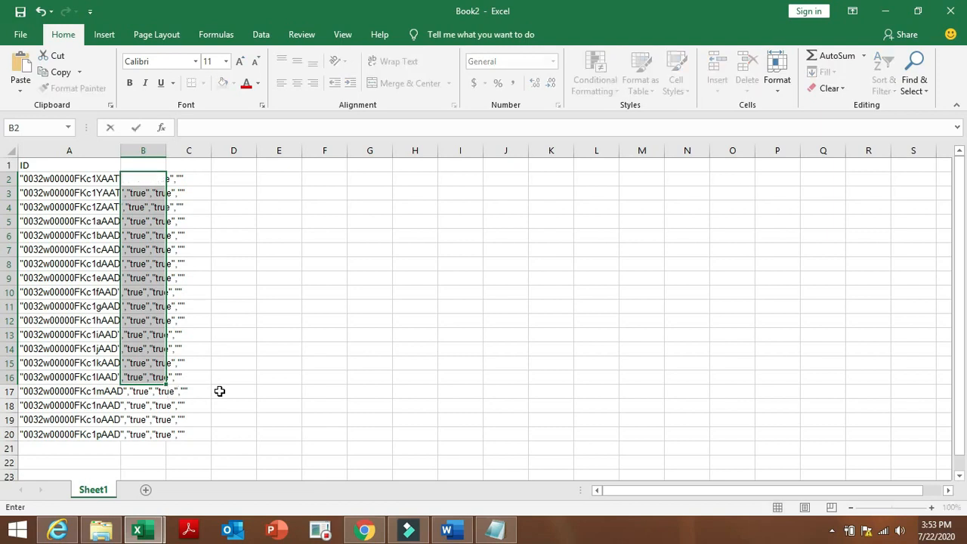
key(Escape)
right_click(155, 360)
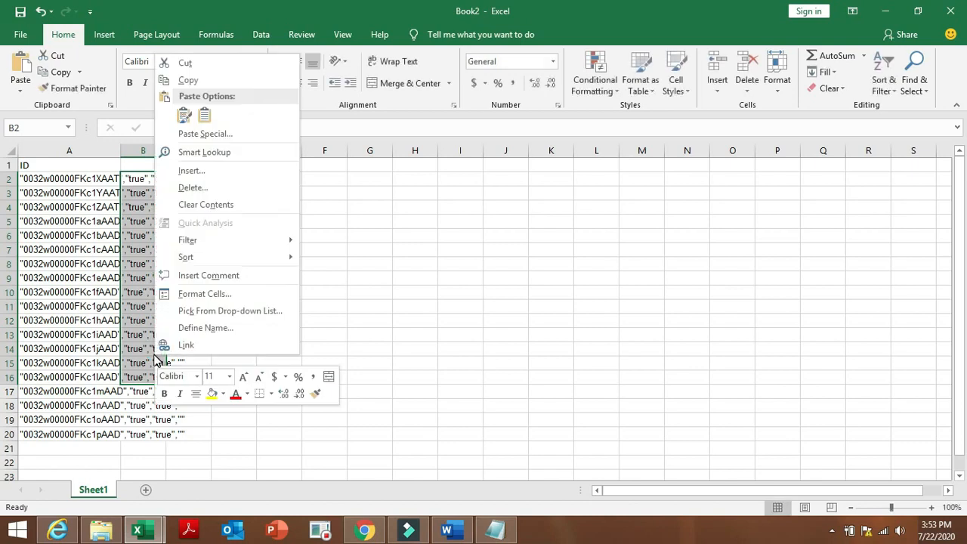
click(243, 189)
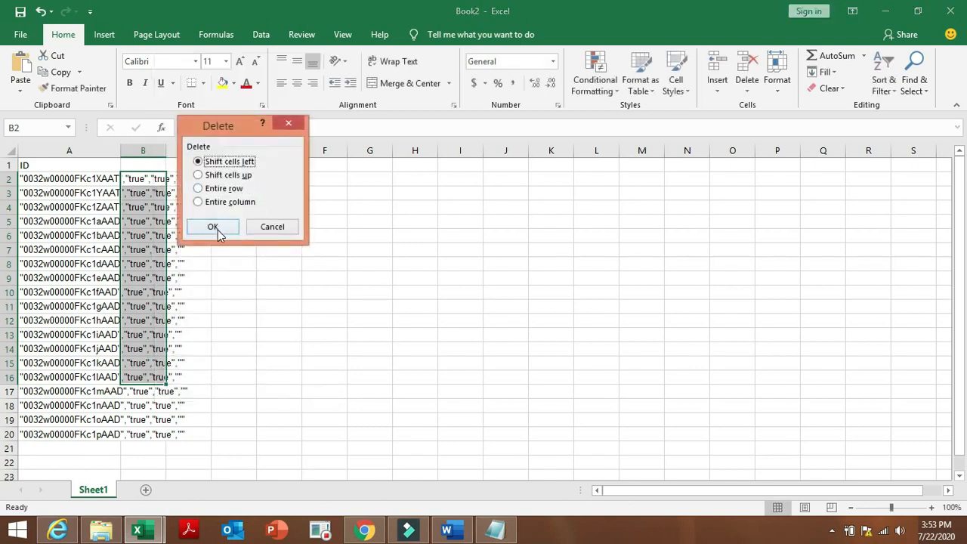
click(214, 228)
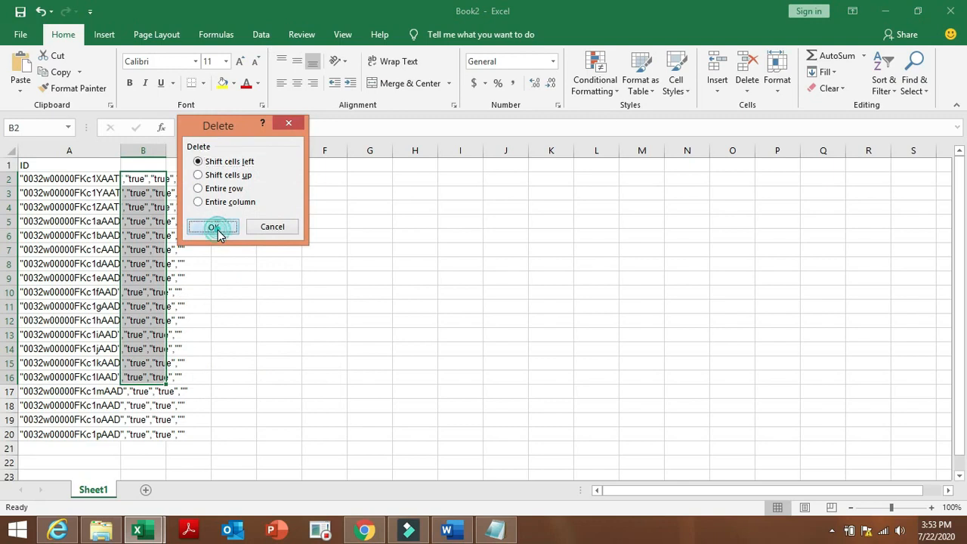
click(273, 275)
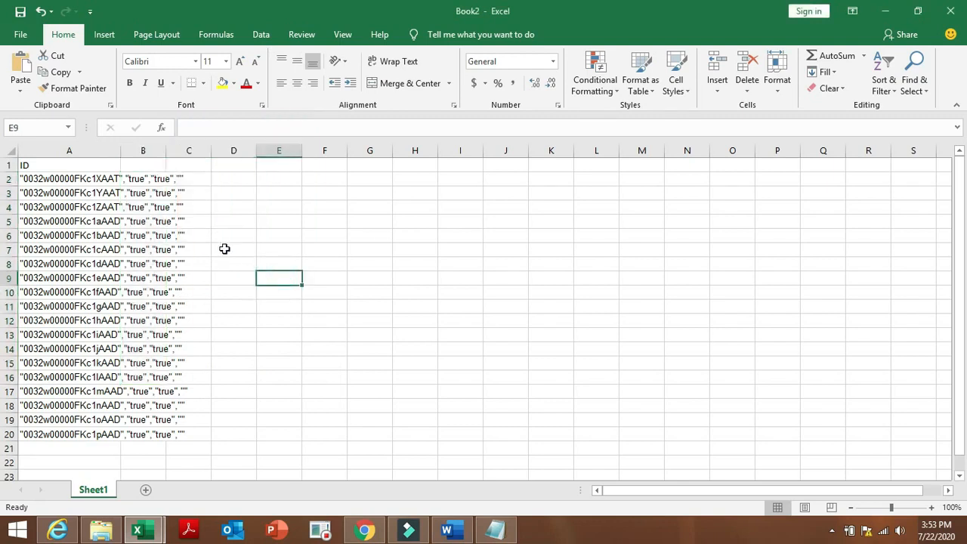
click(188, 185)
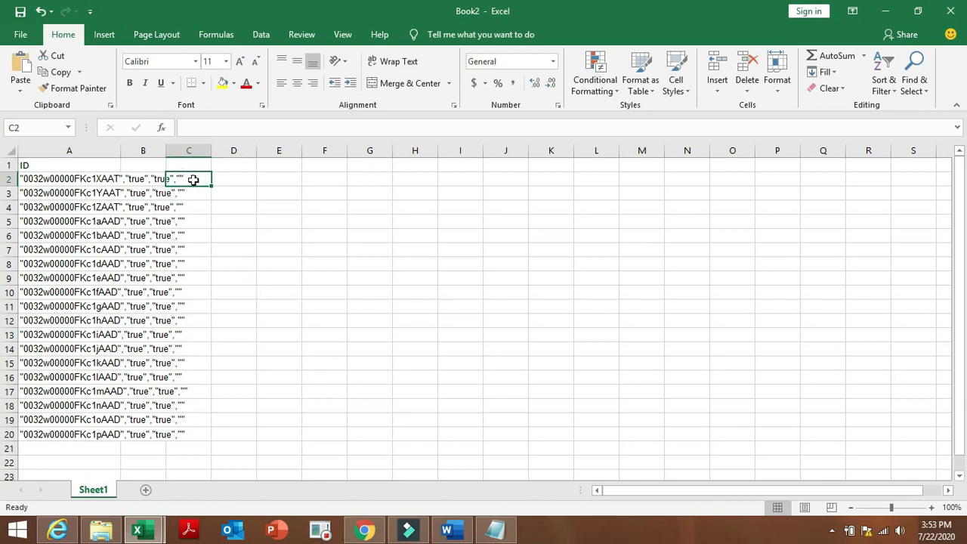
double_click(194, 180)
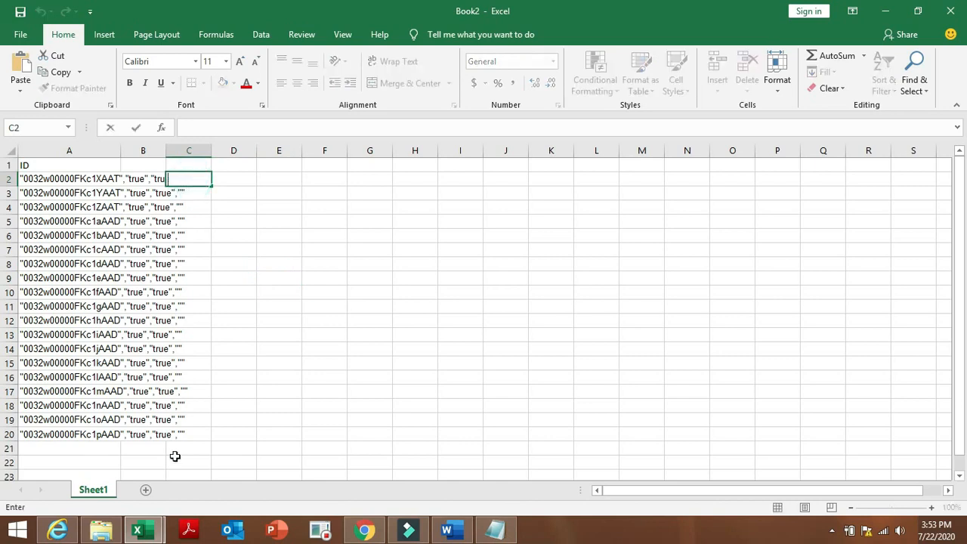
click(364, 530)
Download the batch result file again and open it with Word.
click(269, 393)
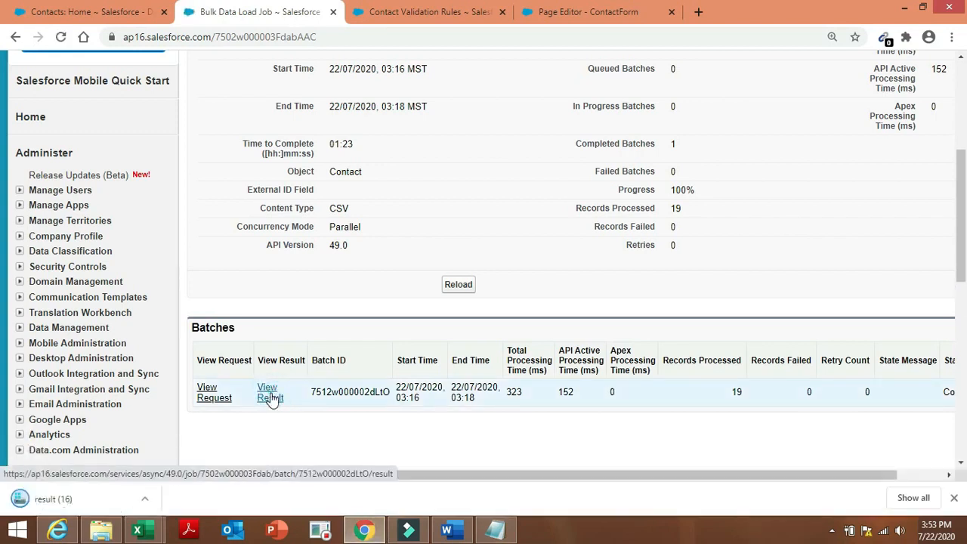
click(83, 499)
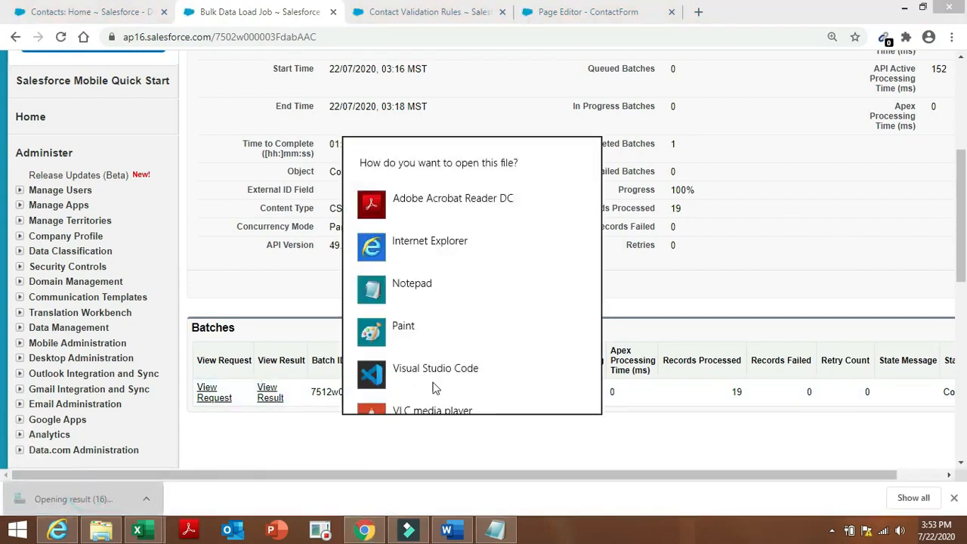
drag(596, 274, 604, 387)
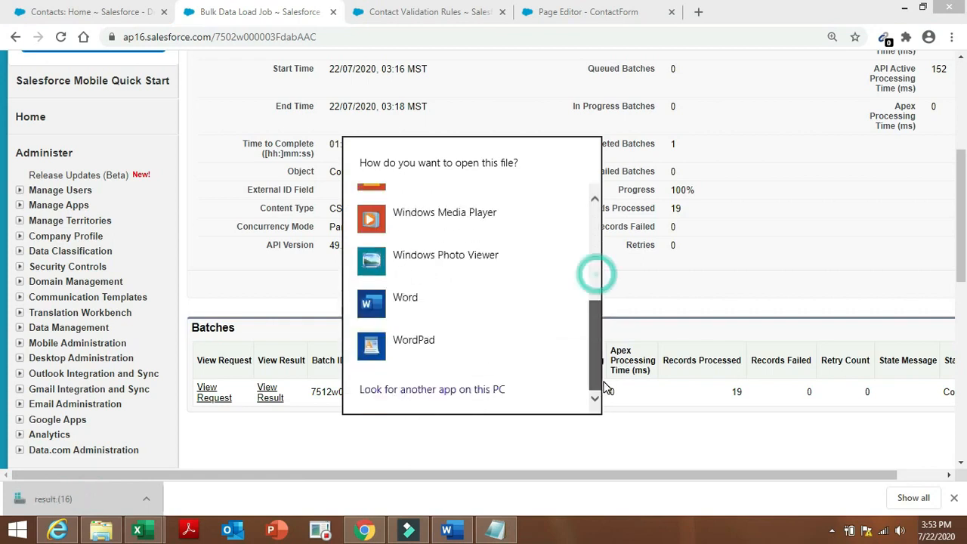
scroll(601, 382, up, 1)
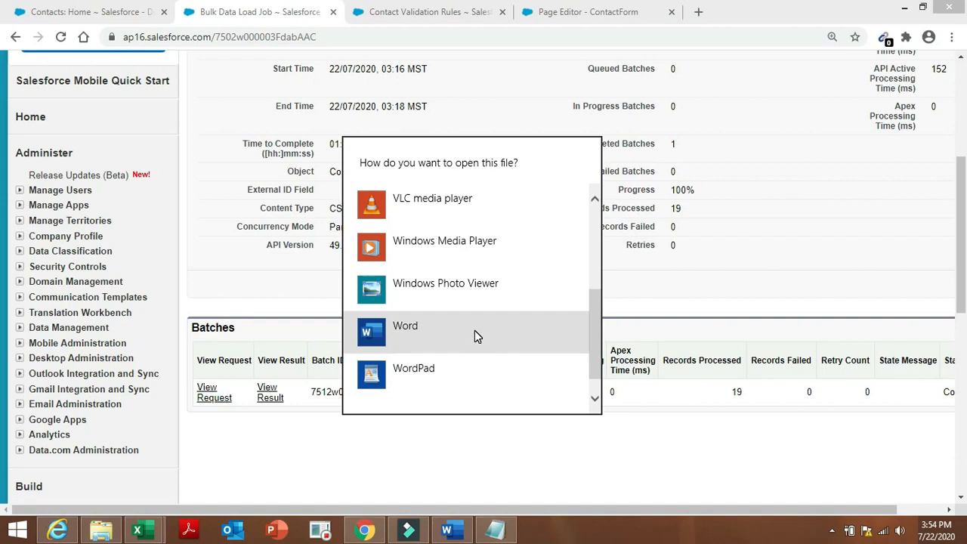
double_click(474, 331)
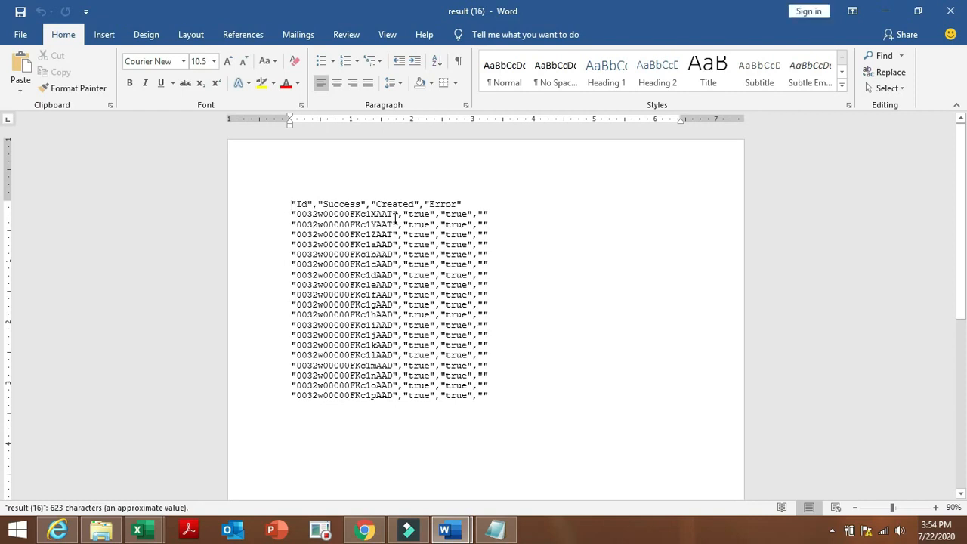
click(395, 214)
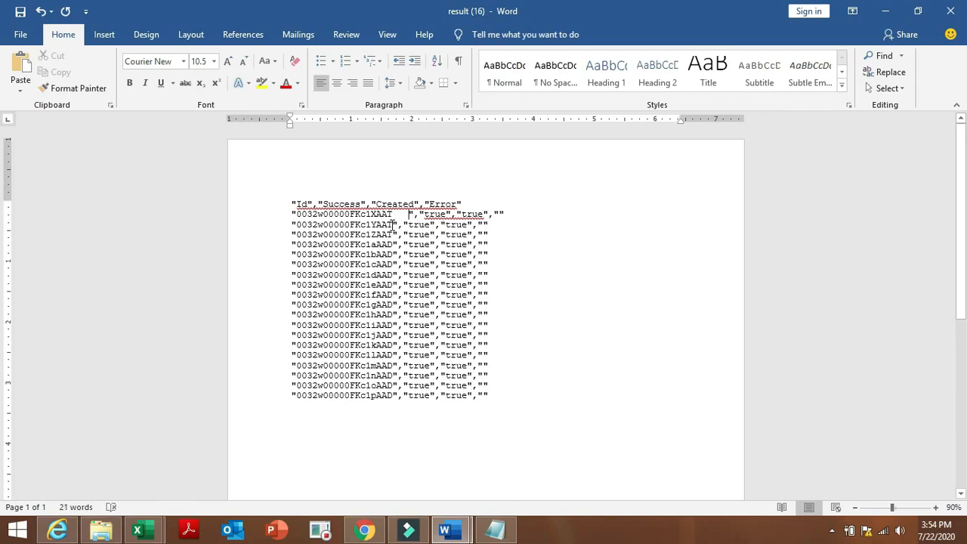
click(393, 225)
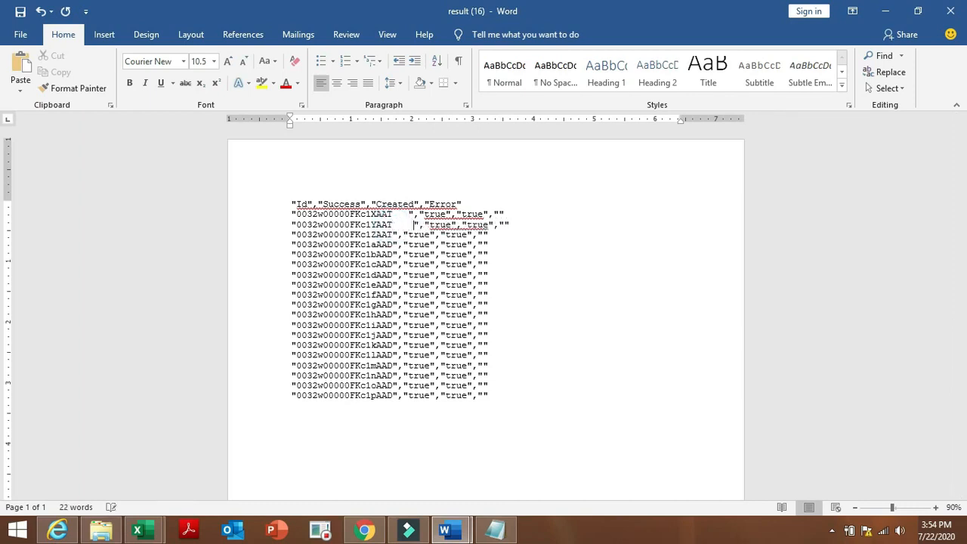
click(420, 227)
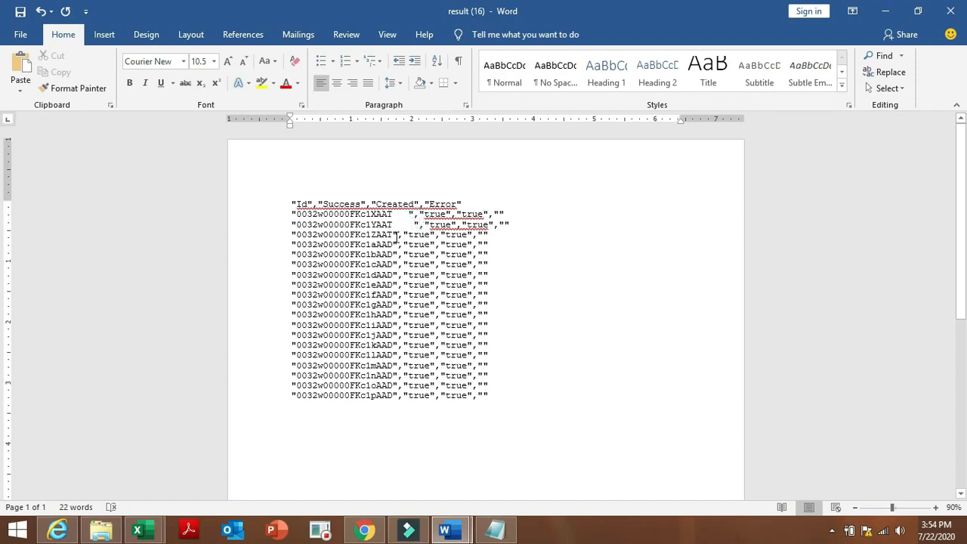
click(395, 236)
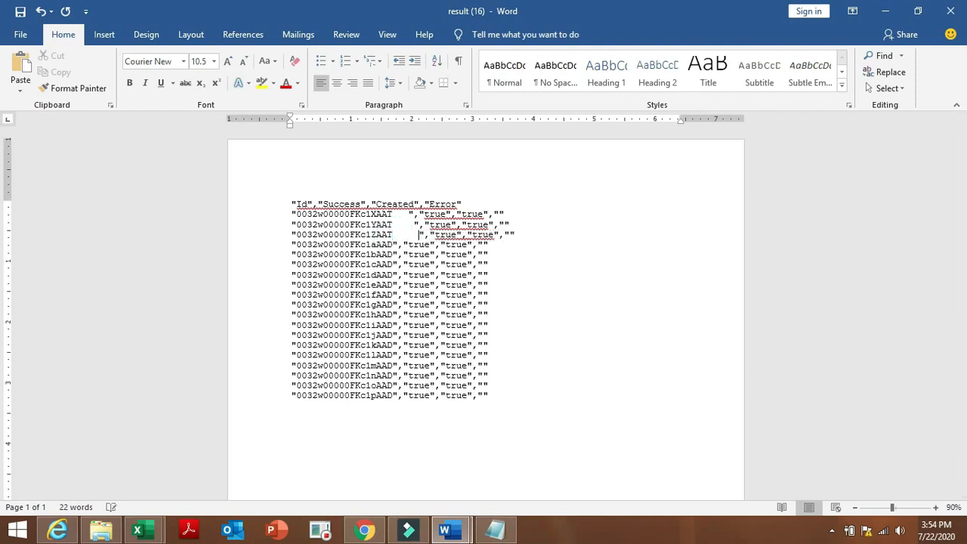
click(394, 244)
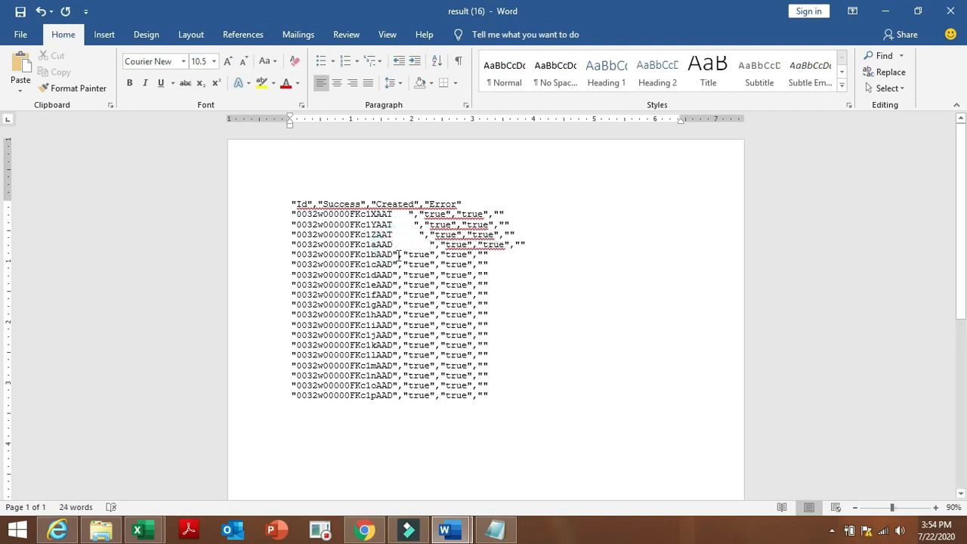
click(394, 255)
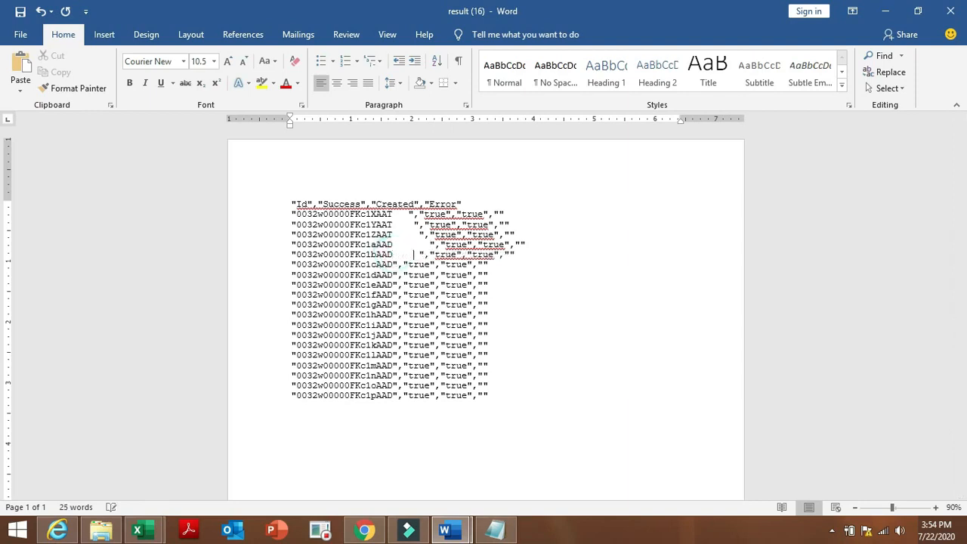
click(393, 265)
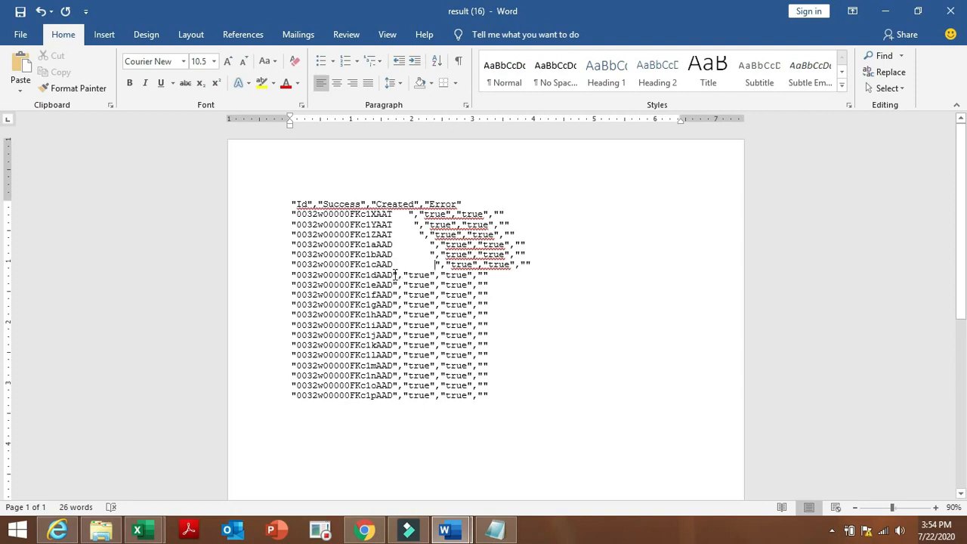
click(394, 275)
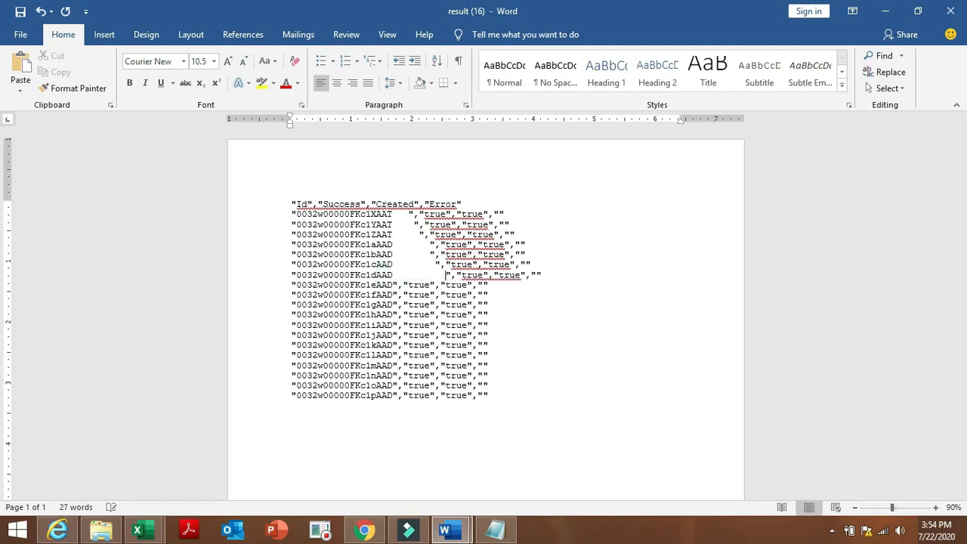
click(393, 284)
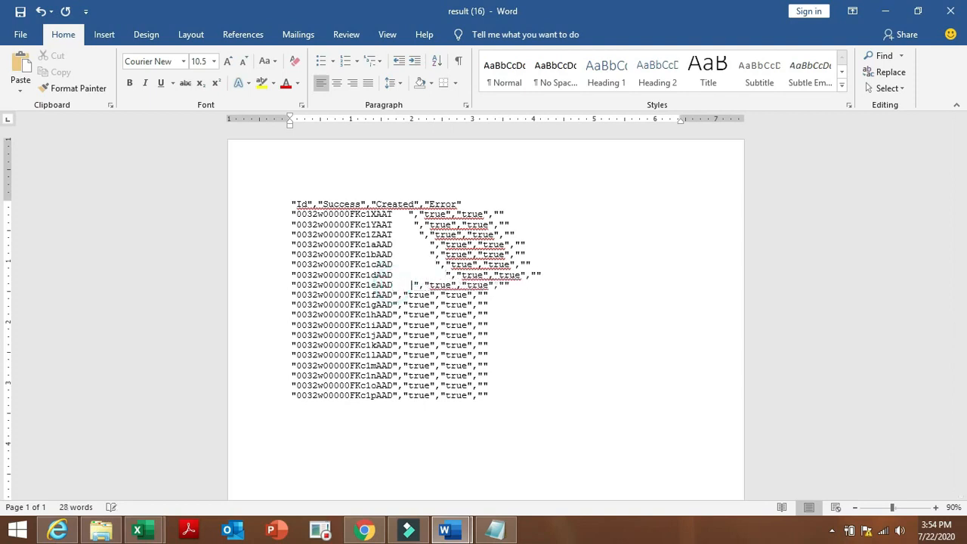
click(394, 295)
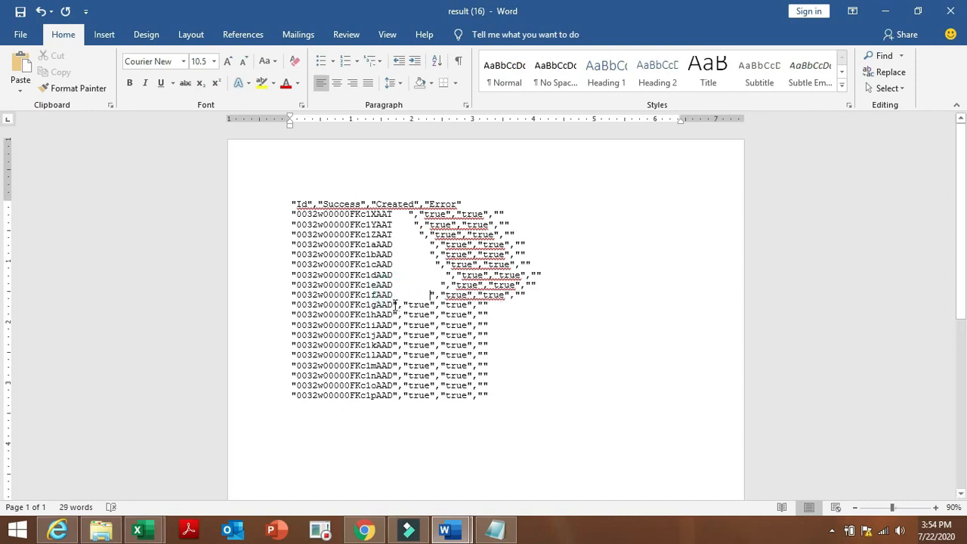
click(393, 305)
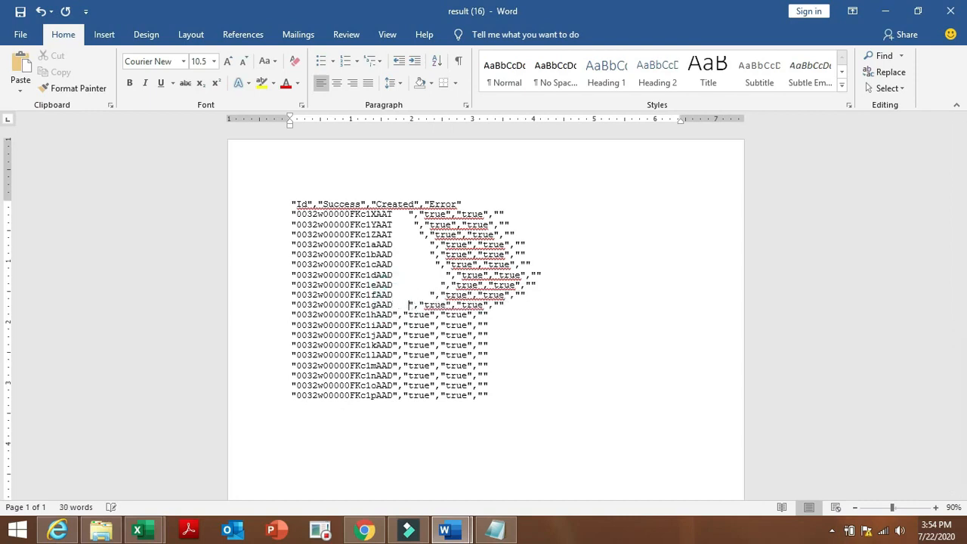
scroll(394, 304, up, 2)
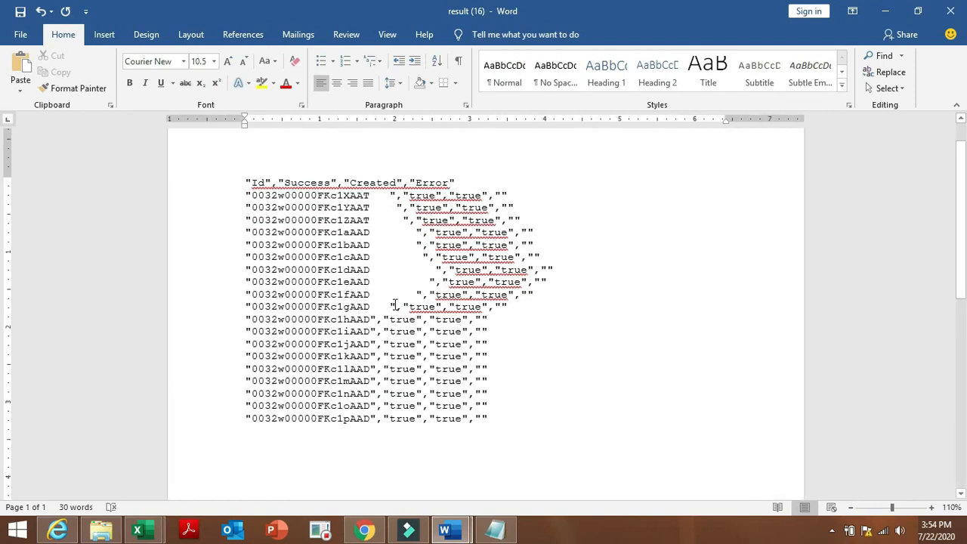
click(370, 318)
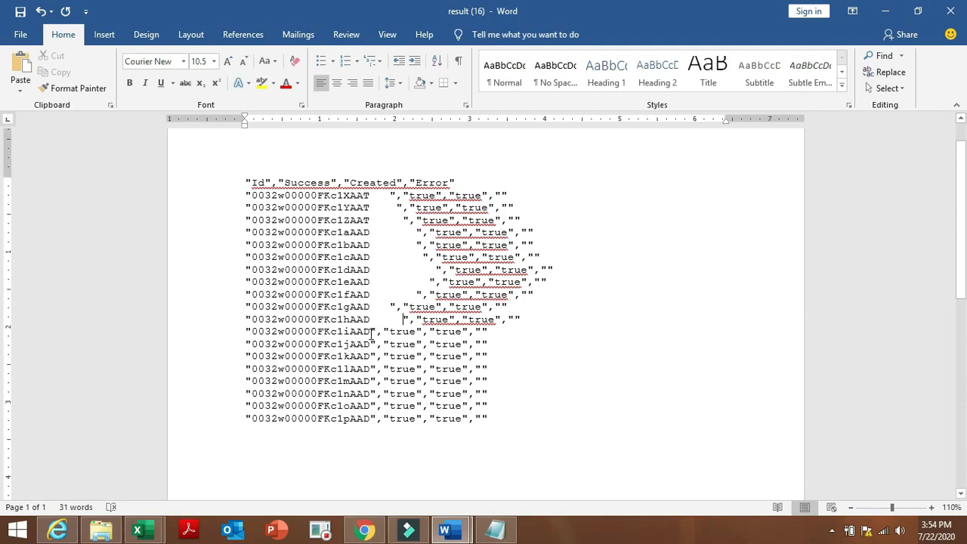
click(372, 333)
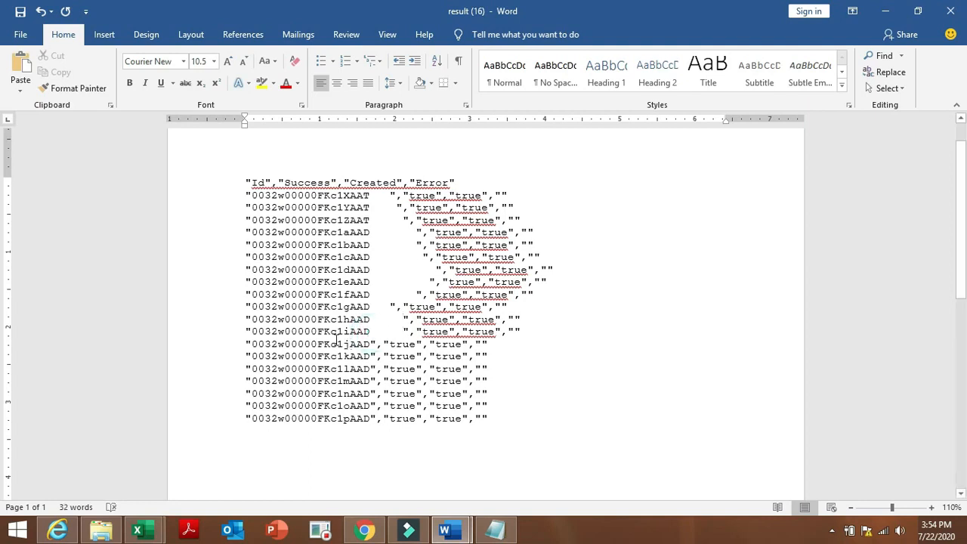
click(371, 344)
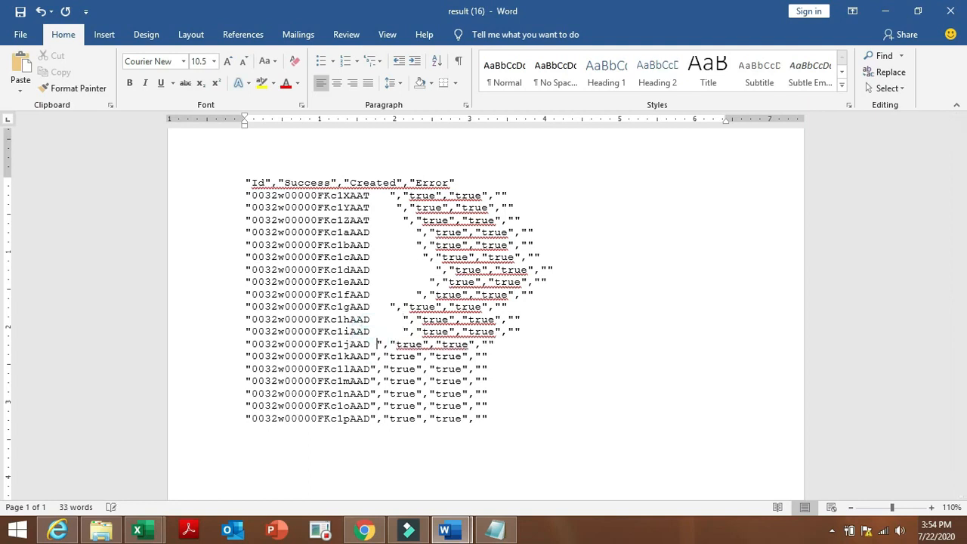
click(372, 356)
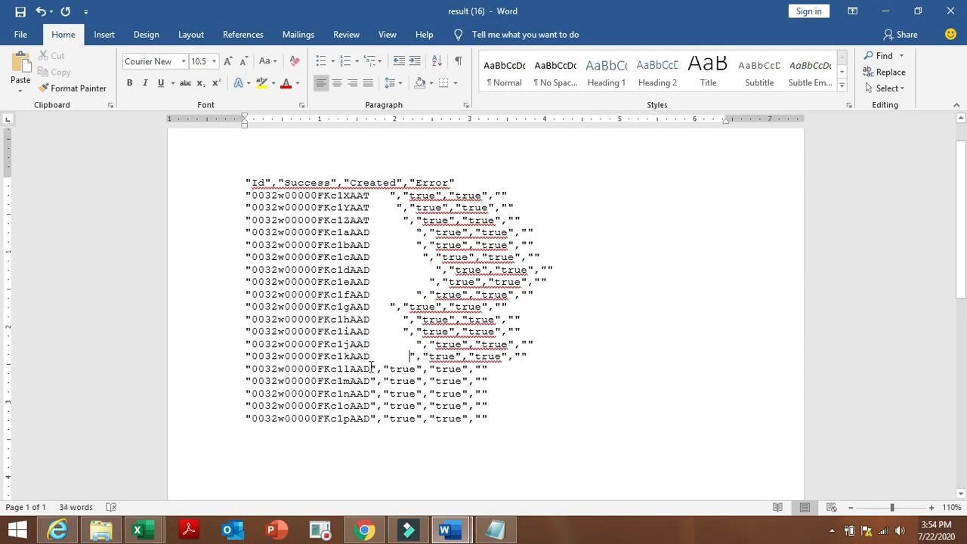
click(372, 368)
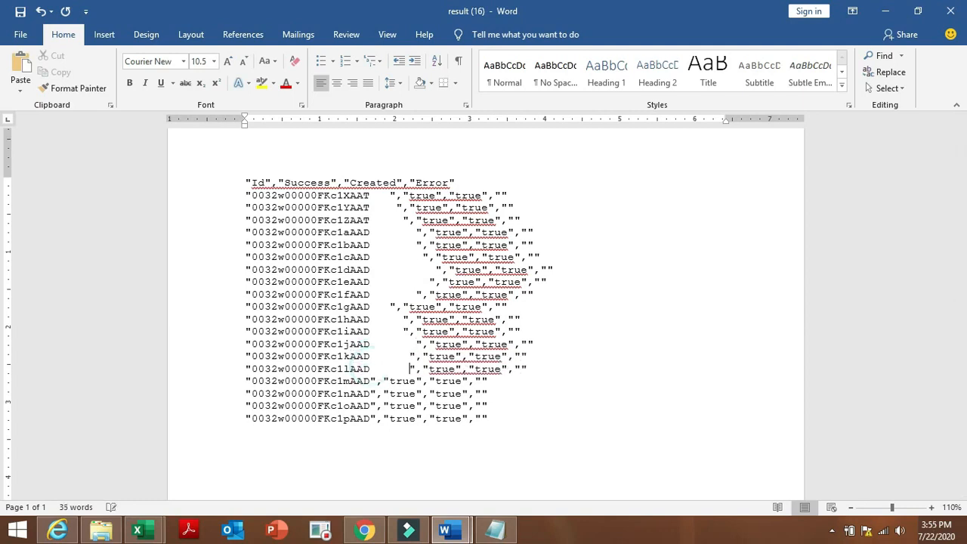
click(372, 381)
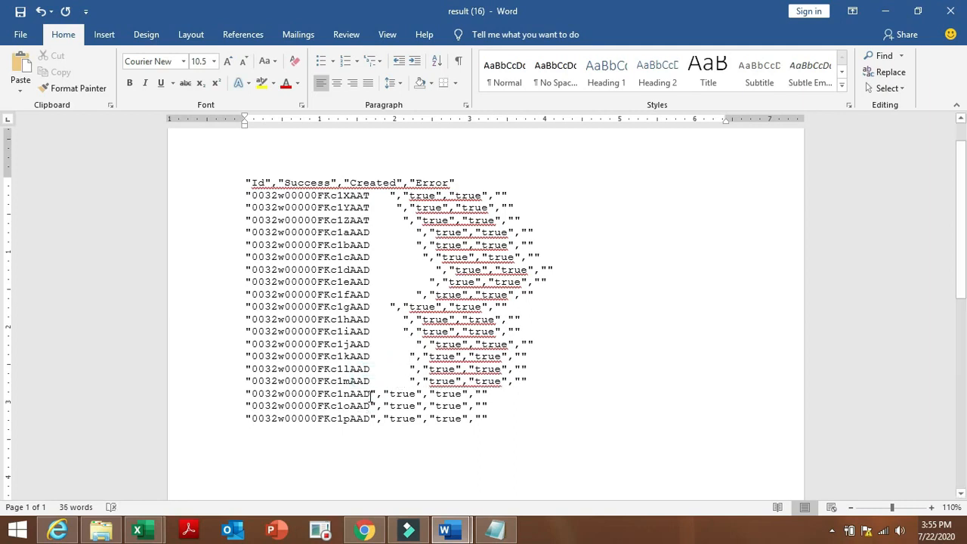
click(371, 394)
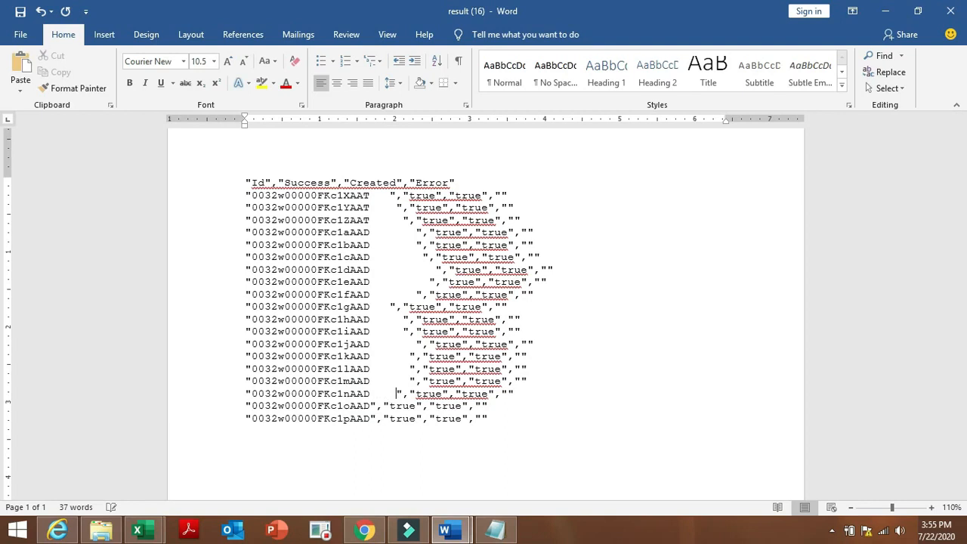
click(372, 406)
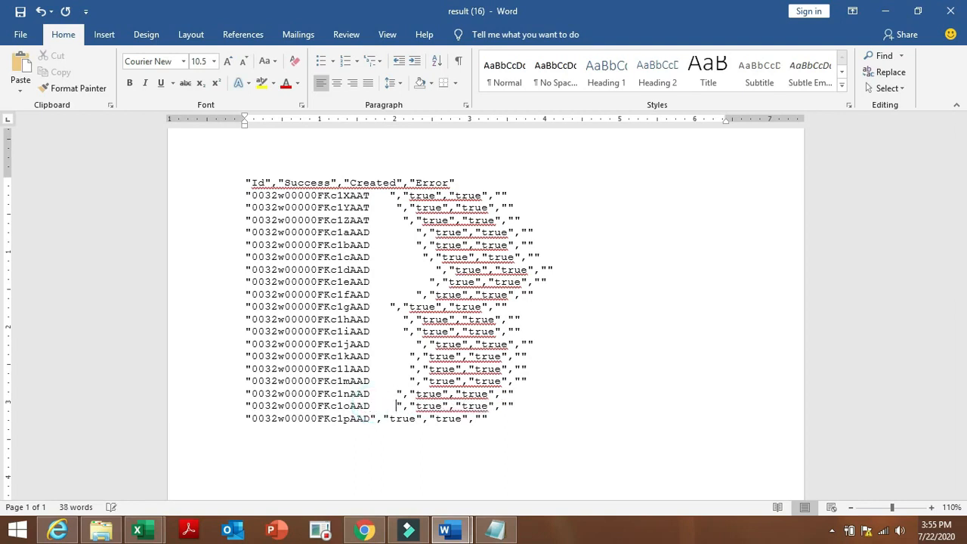
click(369, 418)
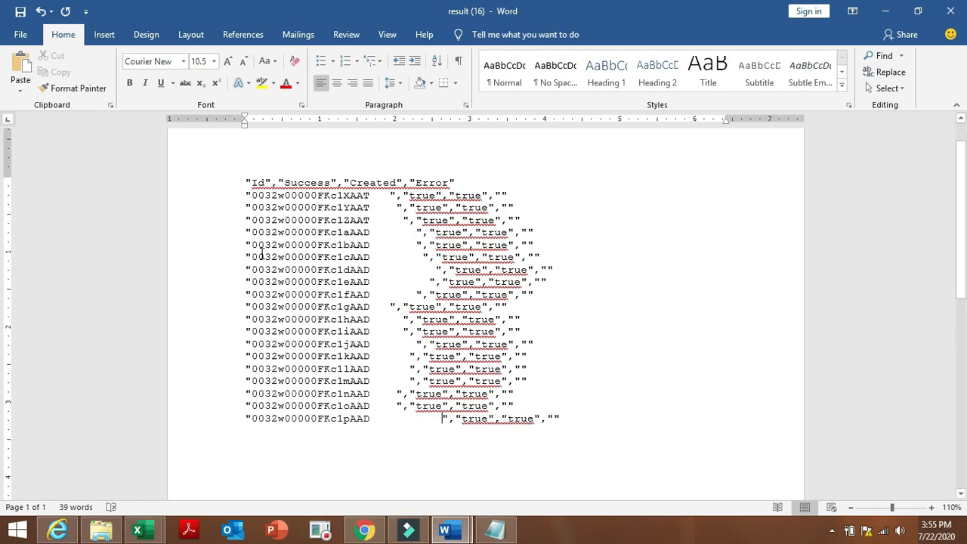
click(251, 196)
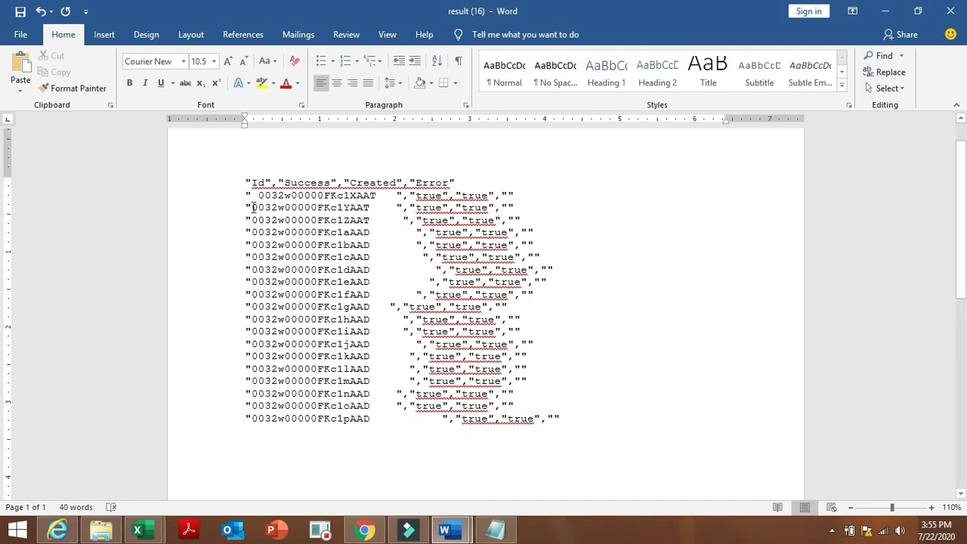
Insert a space after the opening quote of IDs 0032w00000FKc1YAAT through 0032w00000FKc1fAAD.
click(252, 207)
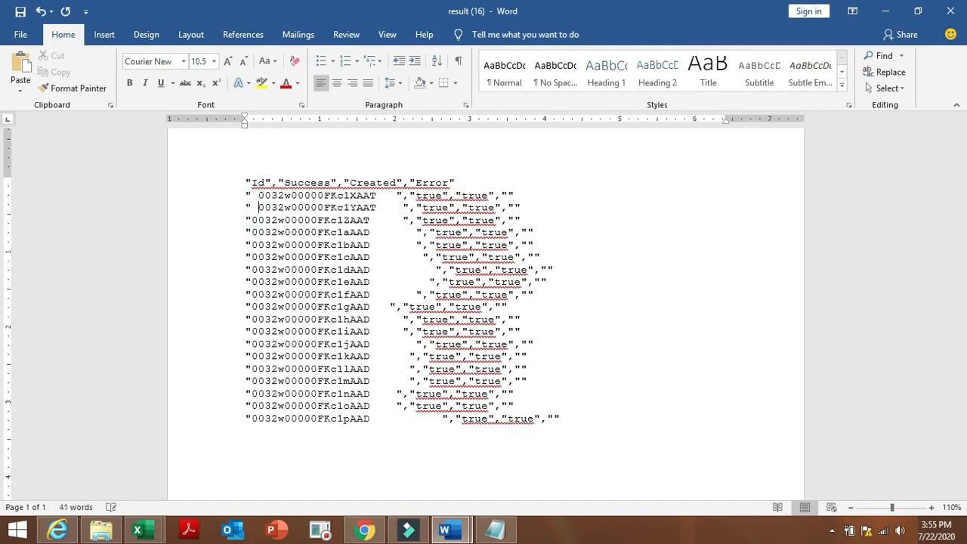
click(253, 220)
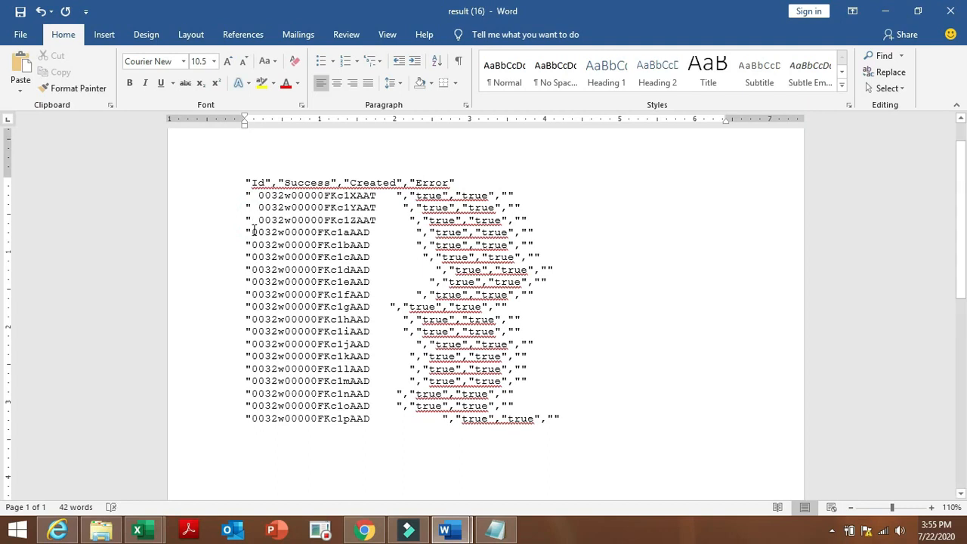
click(253, 232)
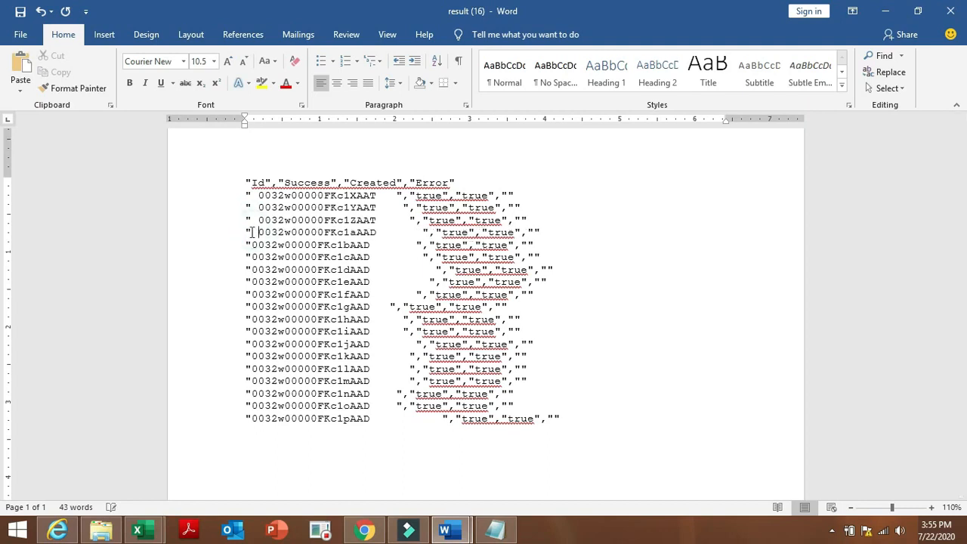
click(252, 245)
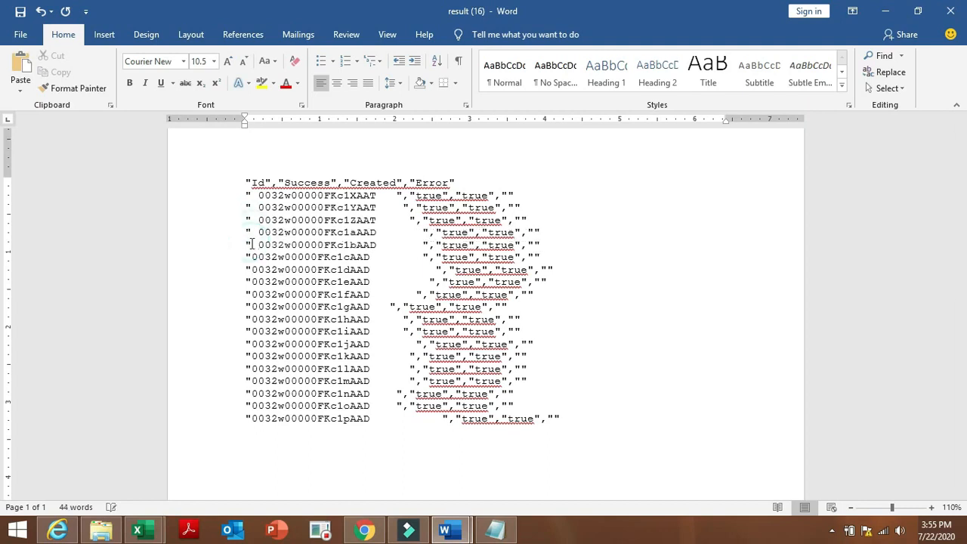
click(250, 257)
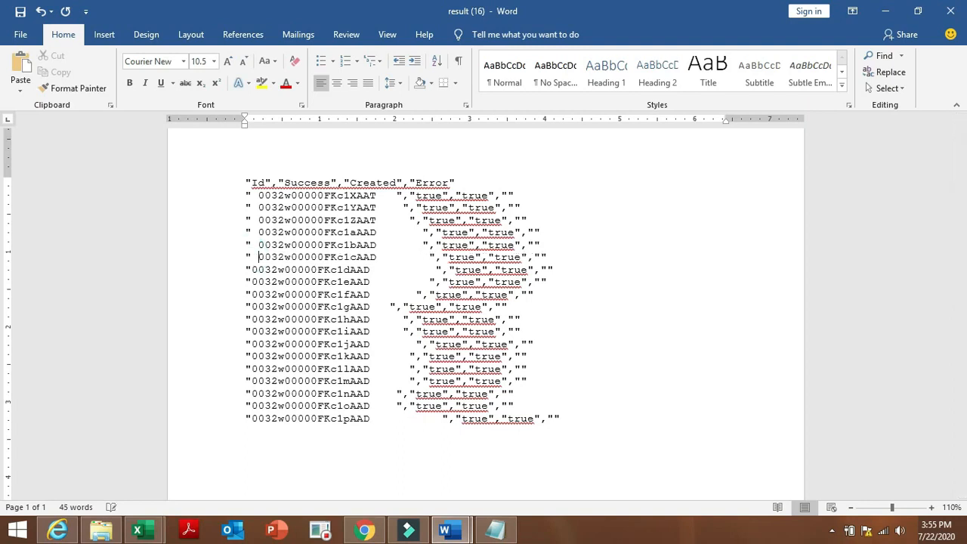
click(250, 268)
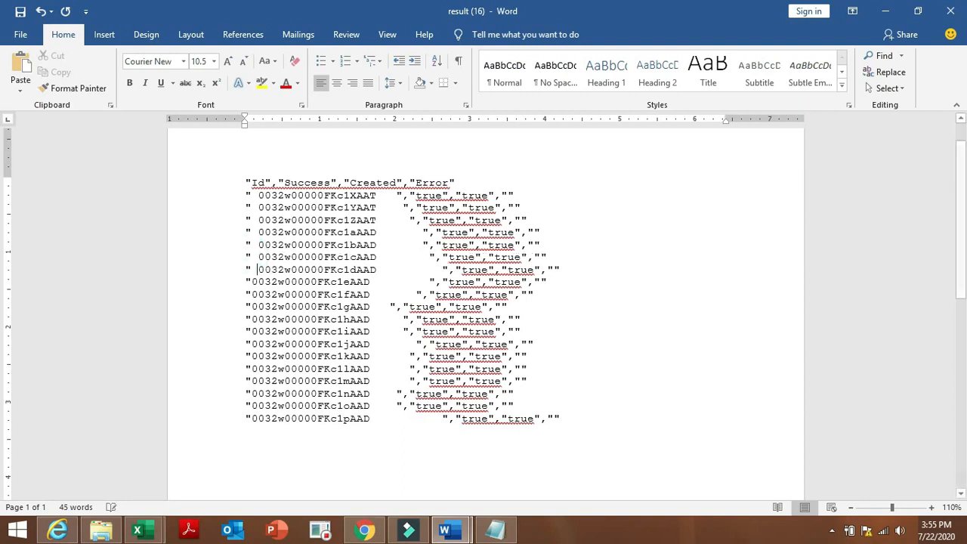
click(250, 281)
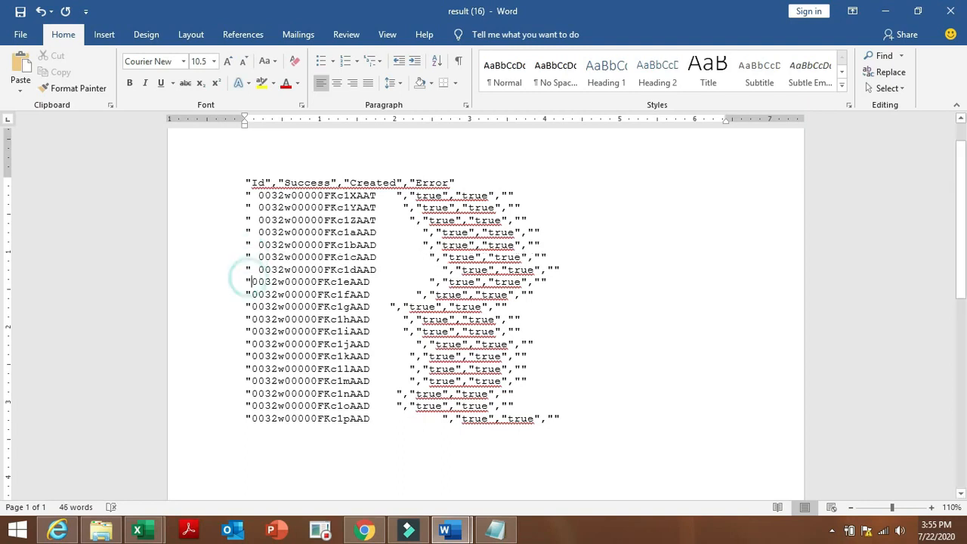
click(250, 294)
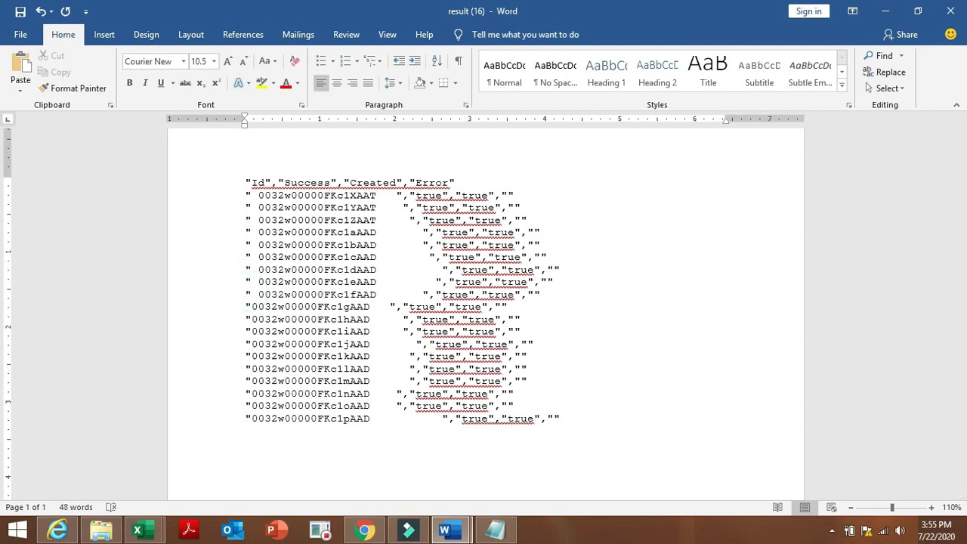
Delete the opening quote before IDs 0032w00000FKc1fAAD back up to 0032w00000FKc1XAAT.
key(BackSpace)
key(BackSpace)
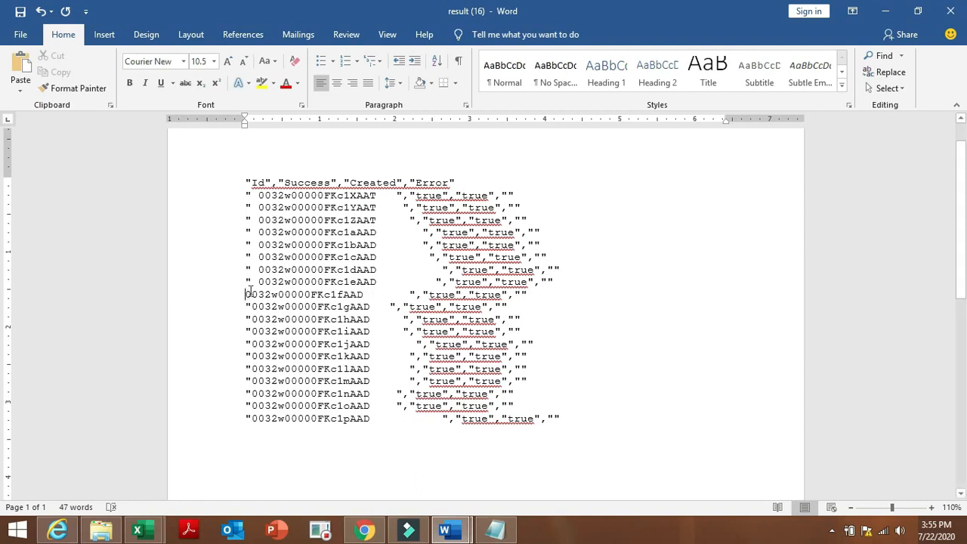
click(250, 282)
key(BackSpace)
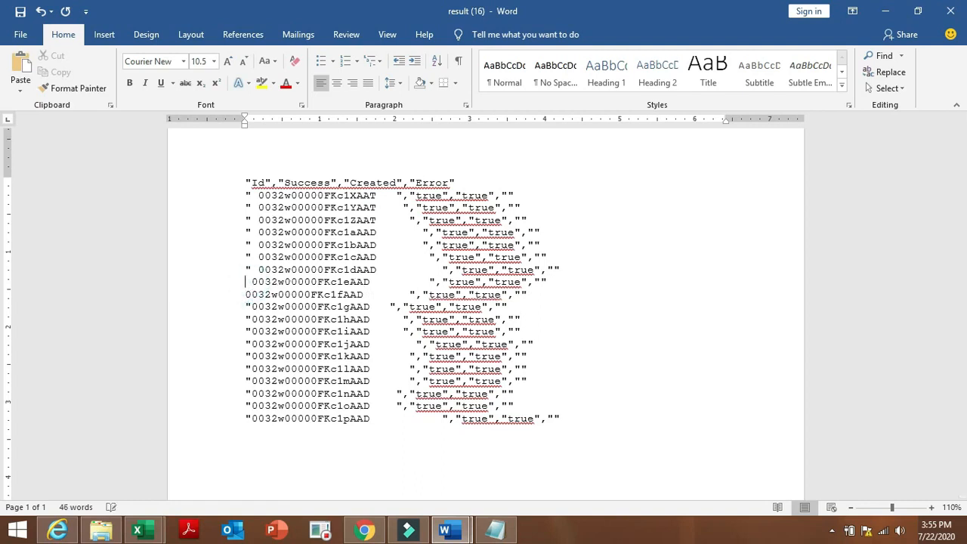
click(254, 269)
key(BackSpace)
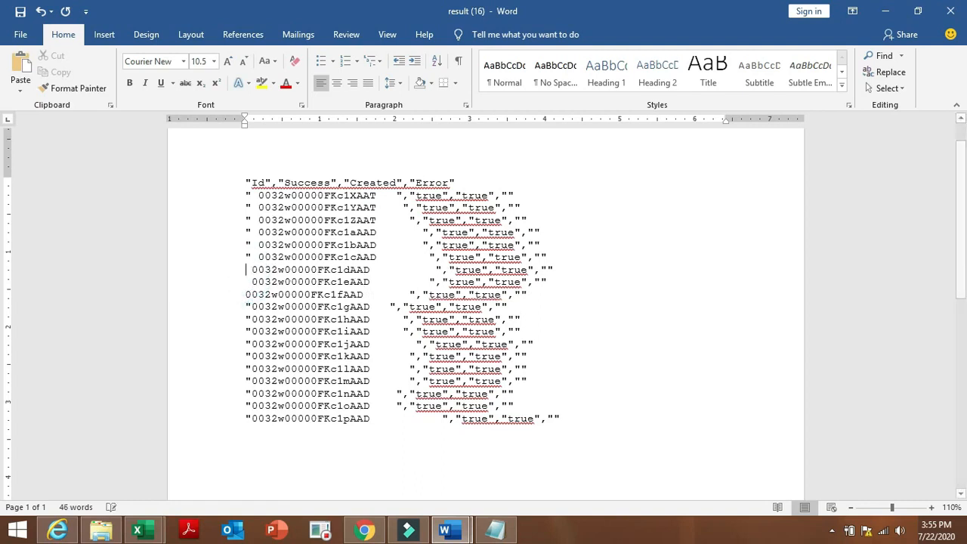
click(254, 257)
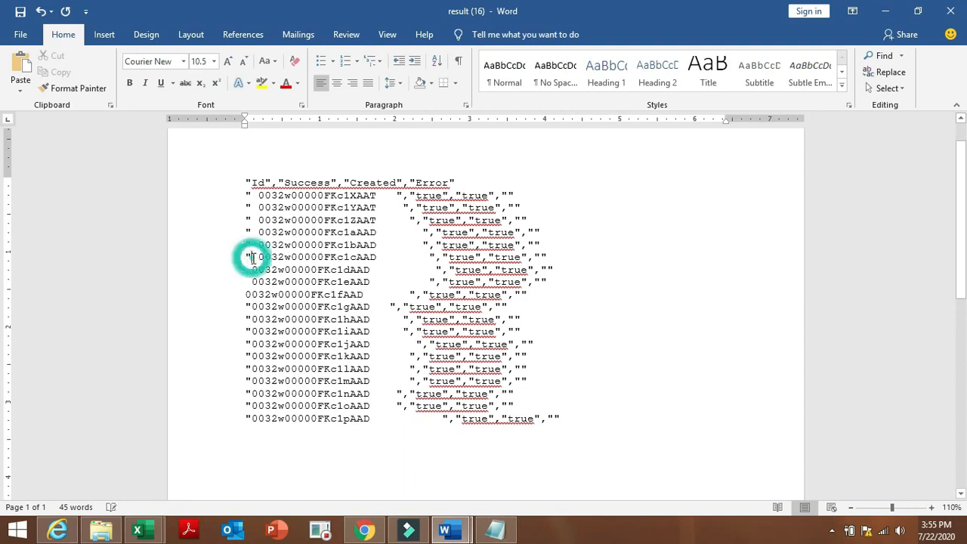
key(BackSpace)
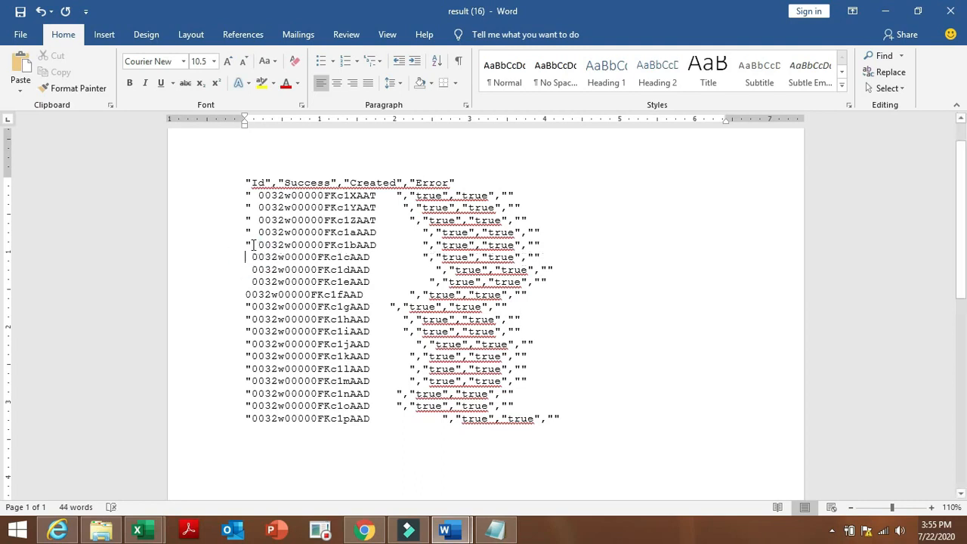
click(254, 244)
key(BackSpace)
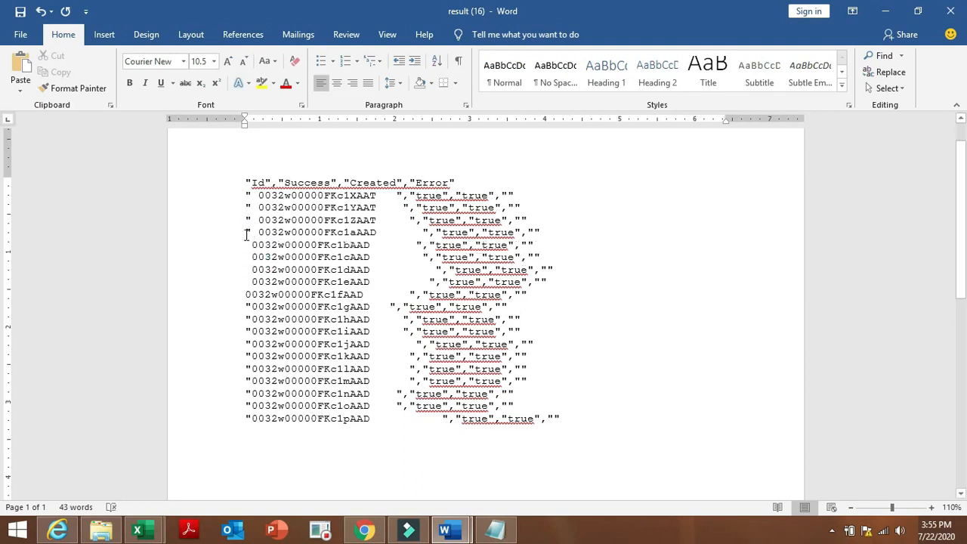
click(252, 233)
key(BackSpace)
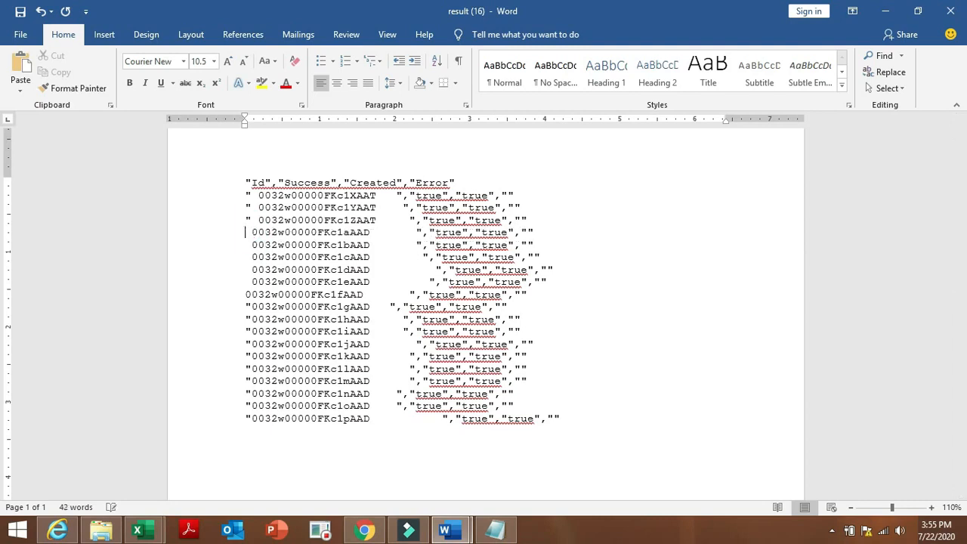
click(251, 221)
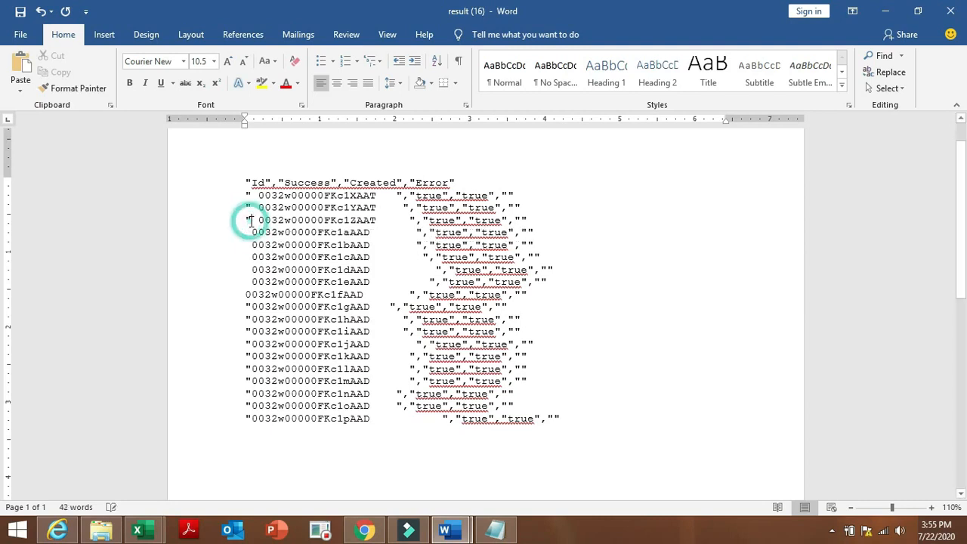
key(BackSpace)
click(252, 208)
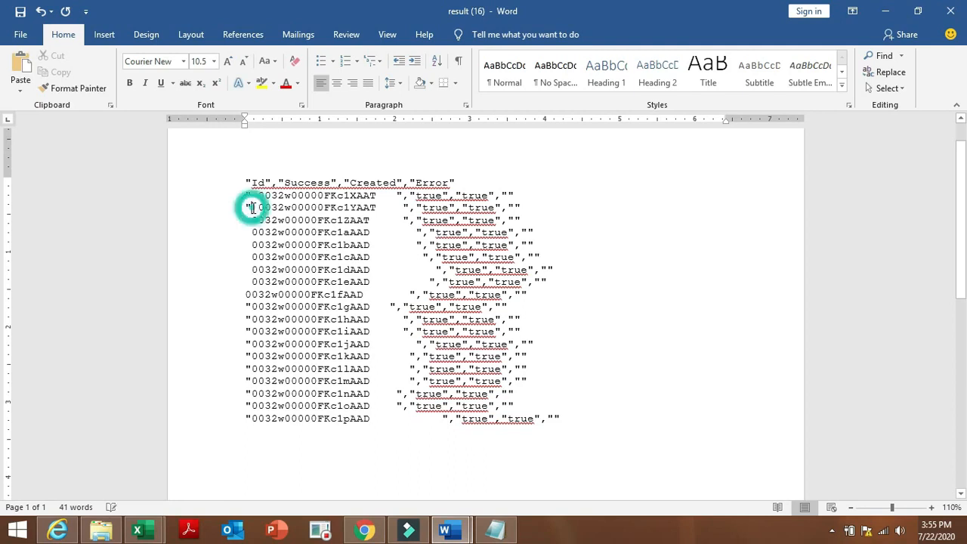
key(BackSpace)
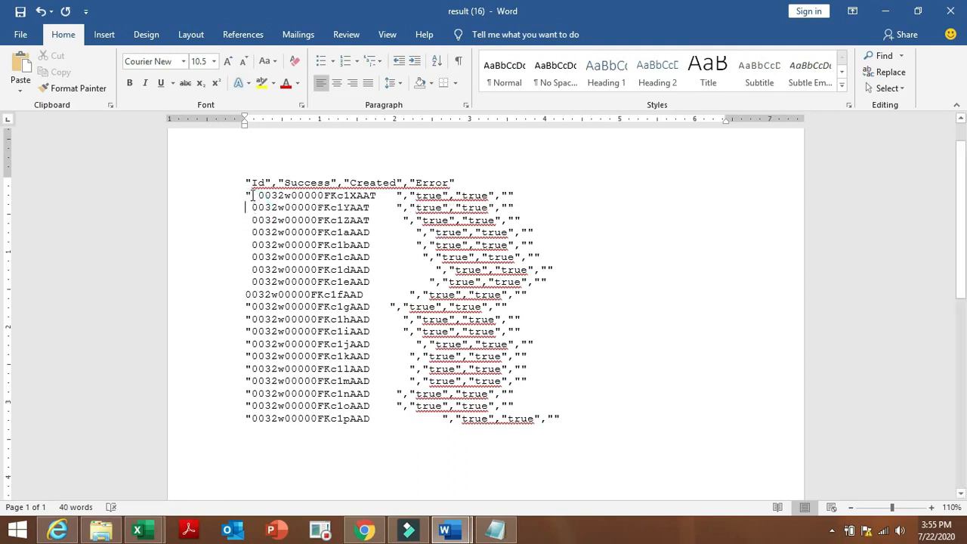
click(252, 196)
key(BackSpace)
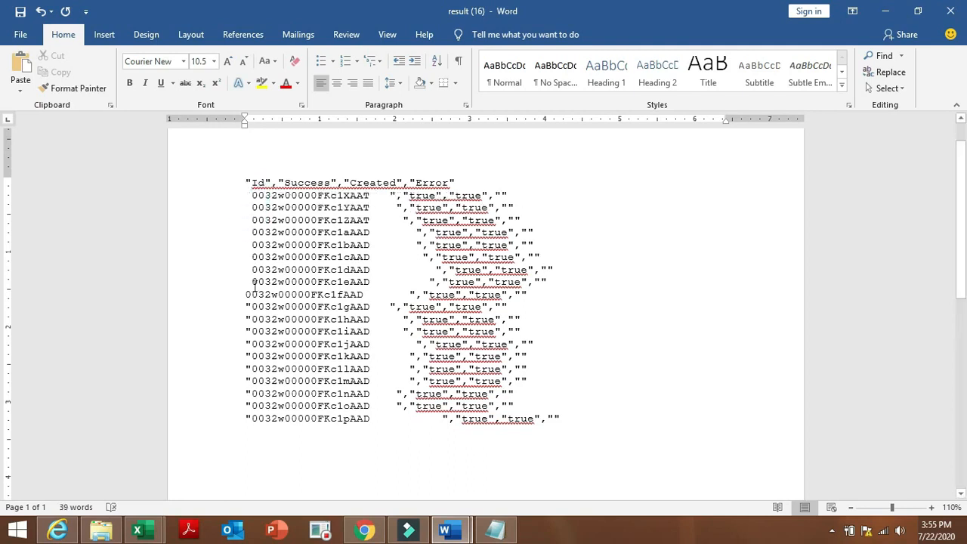
Delete the opening quote before IDs 0032w00000FKc1gAAD through 0032w00000FKc1mAAD.
click(252, 307)
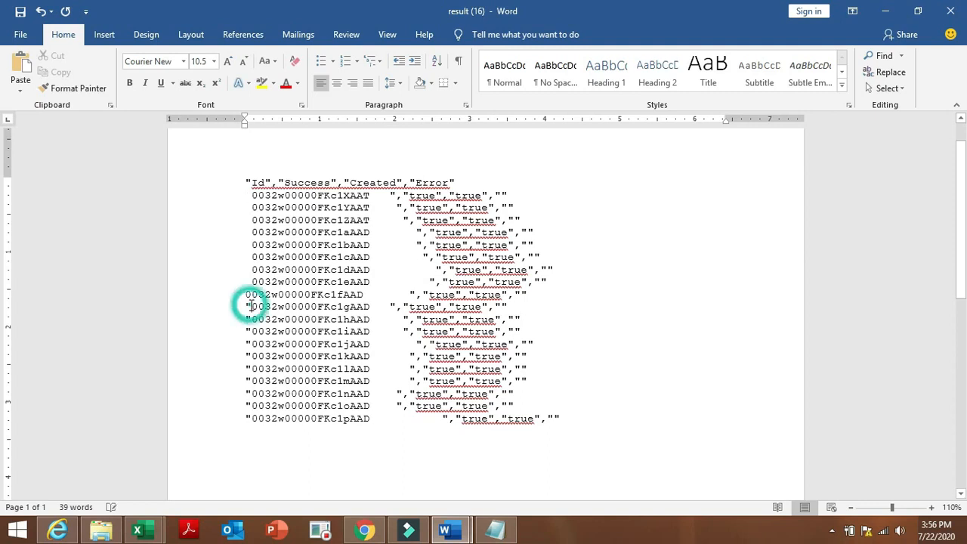
key(BackSpace)
click(251, 319)
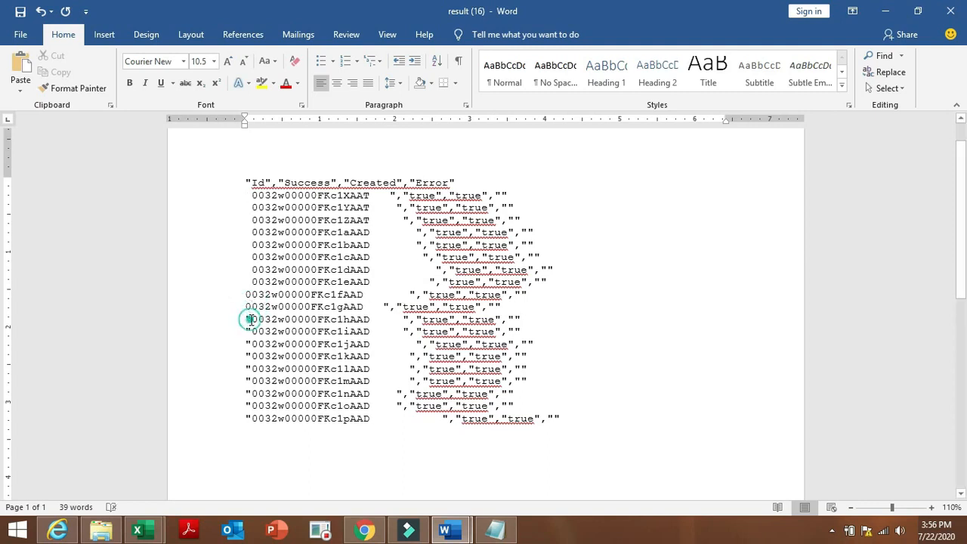
key(BackSpace)
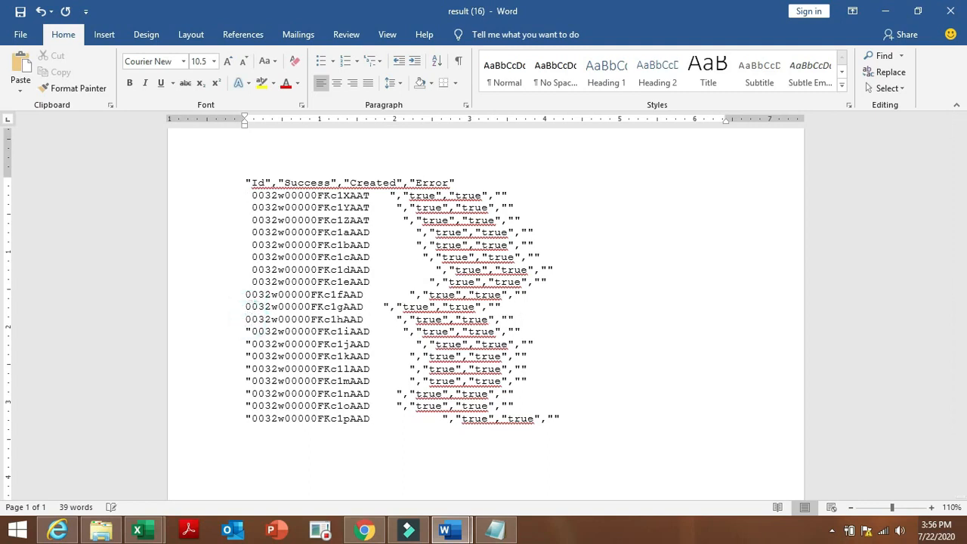
click(252, 330)
key(BackSpace)
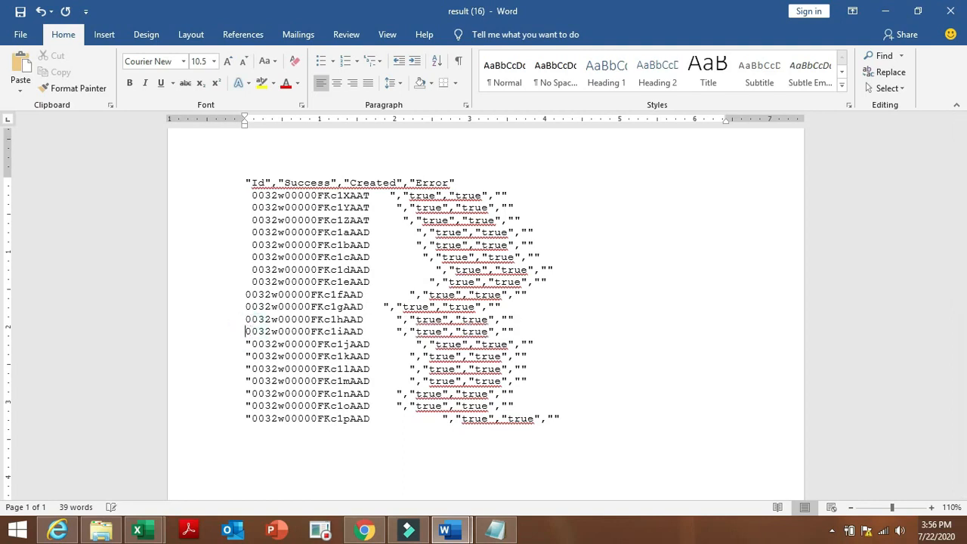
click(252, 344)
key(BackSpace)
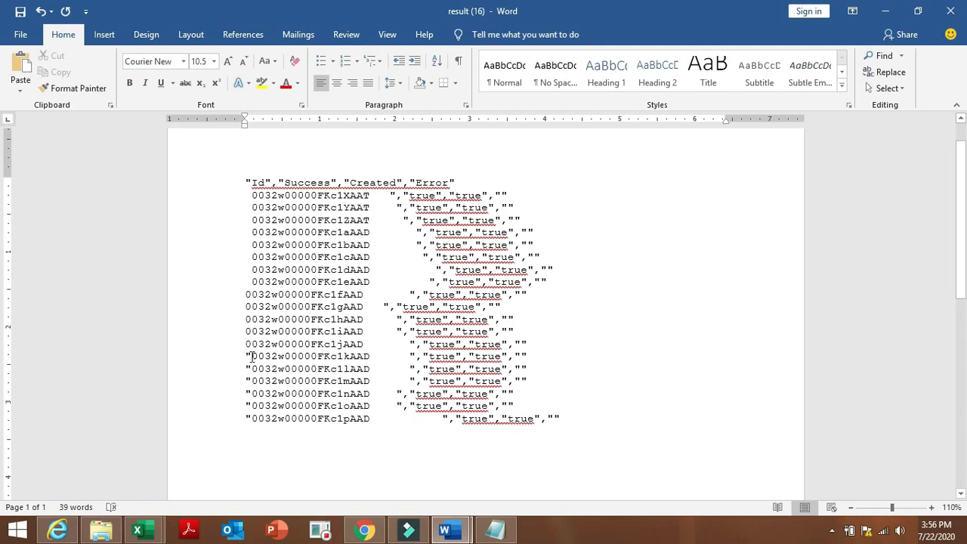
click(250, 356)
key(BackSpace)
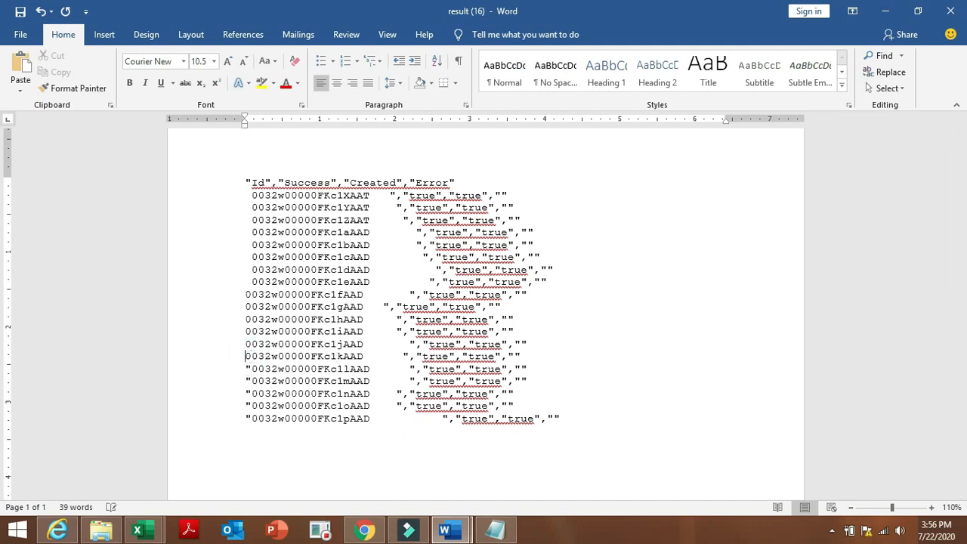
click(251, 369)
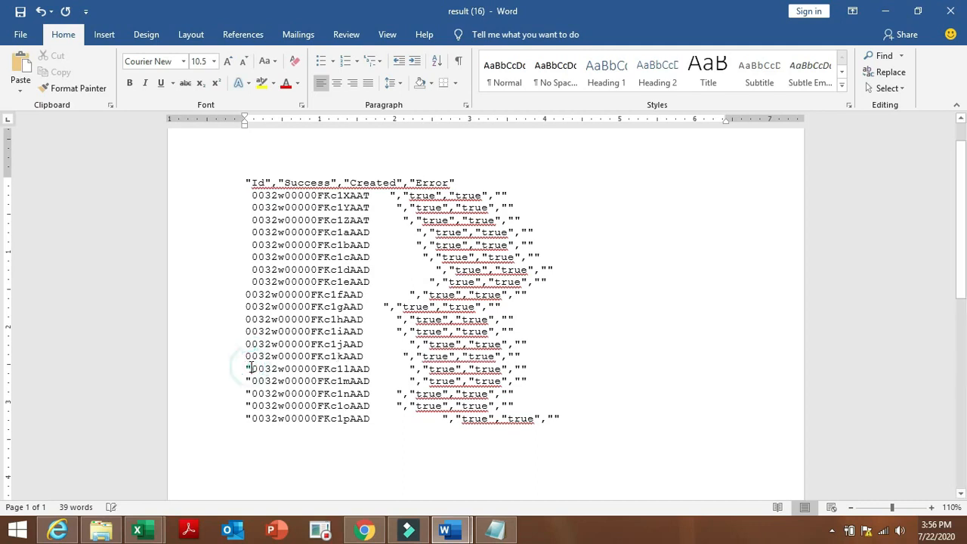
key(BackSpace)
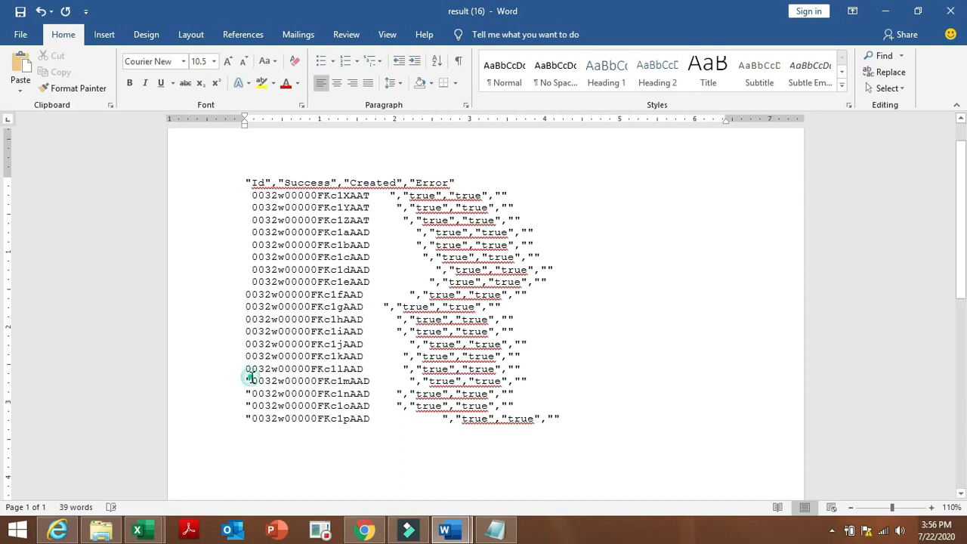
click(250, 380)
key(BackSpace)
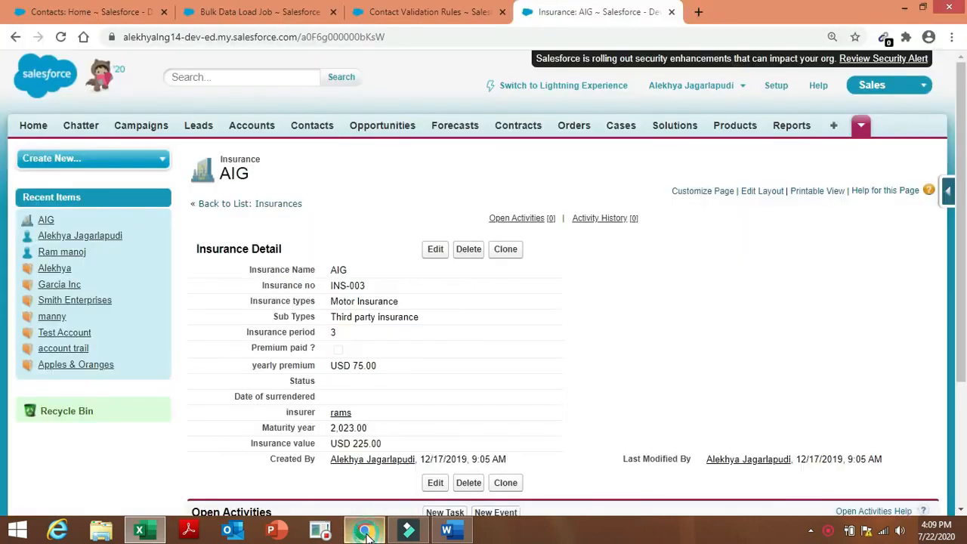
Back in Salesforce Setup, filter Quick Find by 'impo' and open the Data Import Wizard.
click(364, 530)
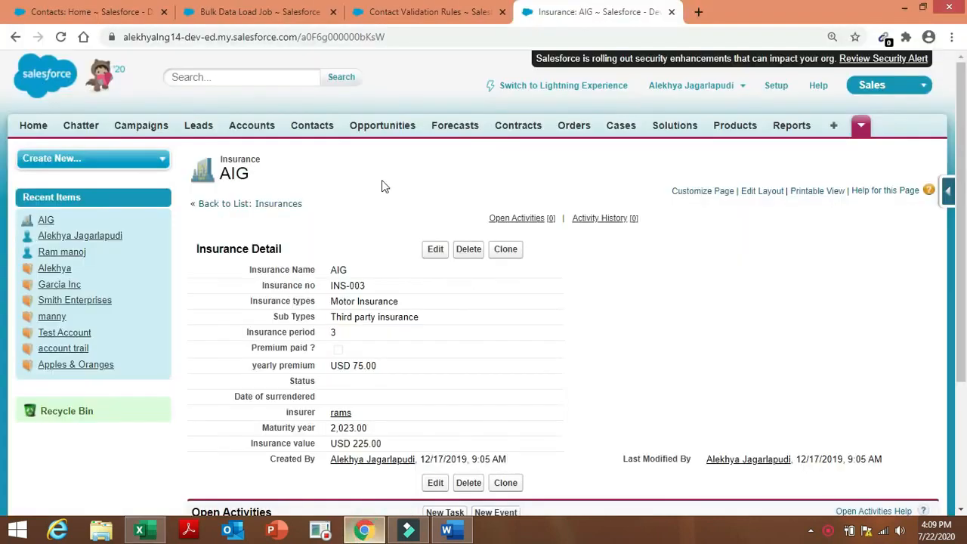
click(248, 12)
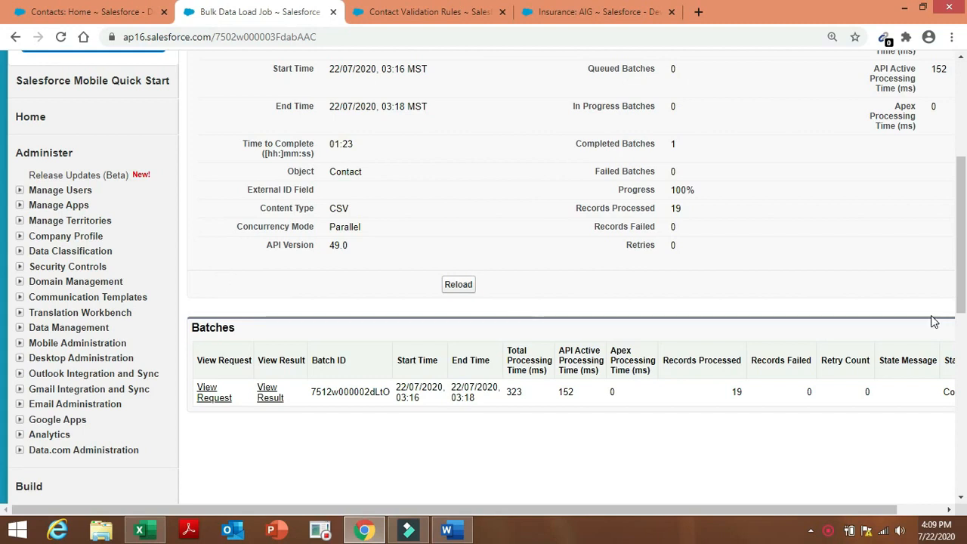
drag(963, 278, 964, 162)
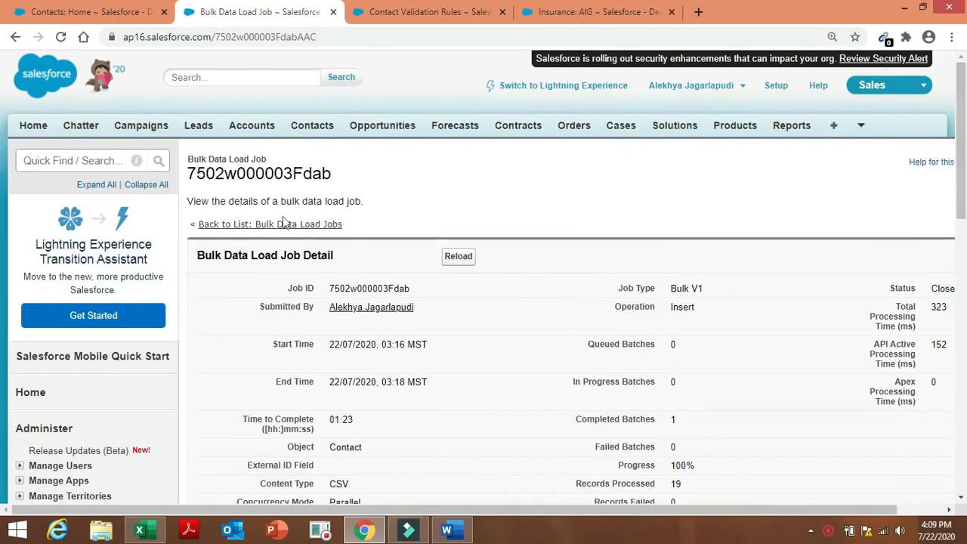
click(112, 164)
text(i)
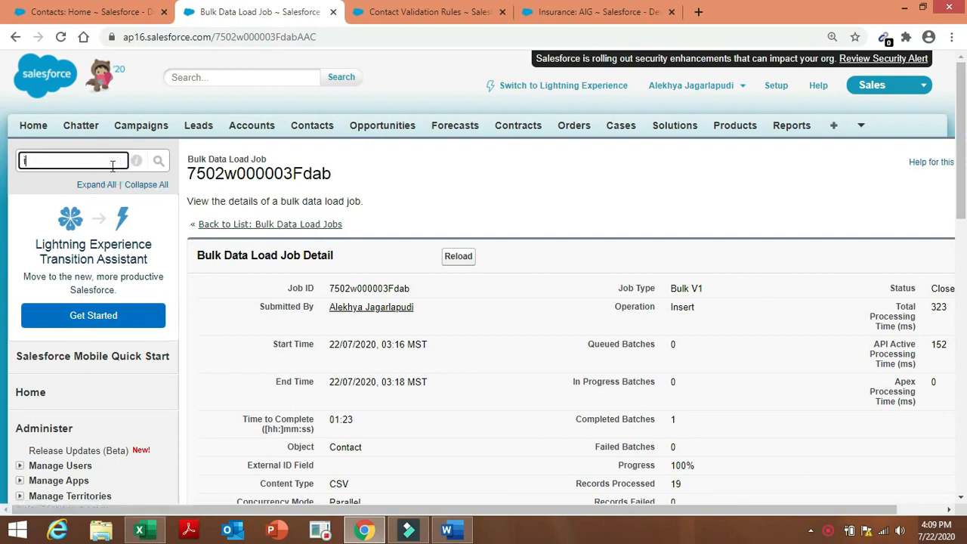
text(mpo)
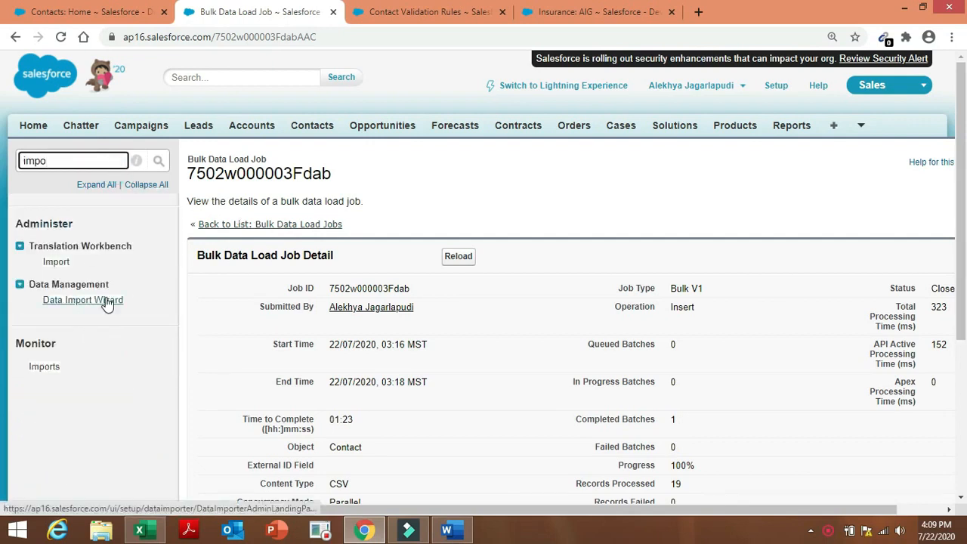
click(106, 300)
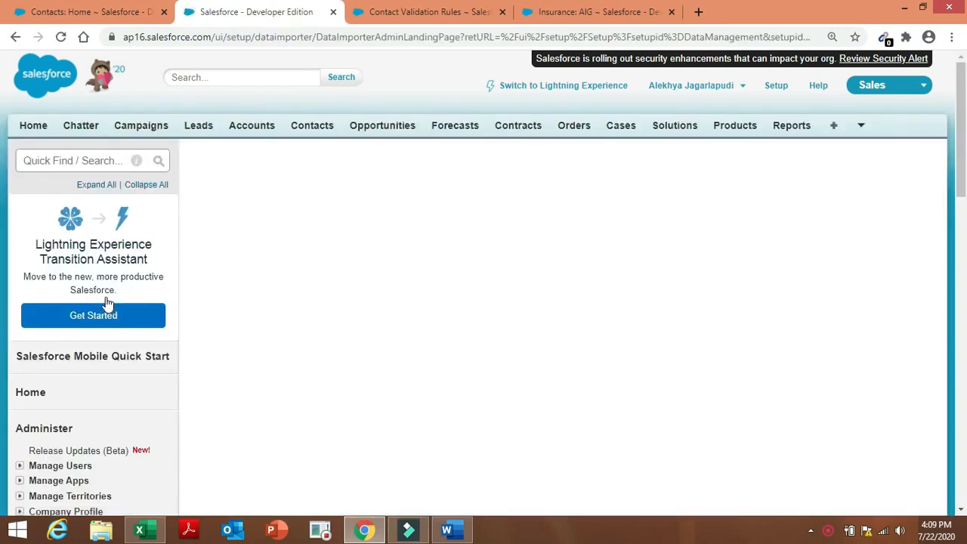
Open the recent 'Admin project' document in Word and review its import and roll-up steps 3–7.
click(452, 531)
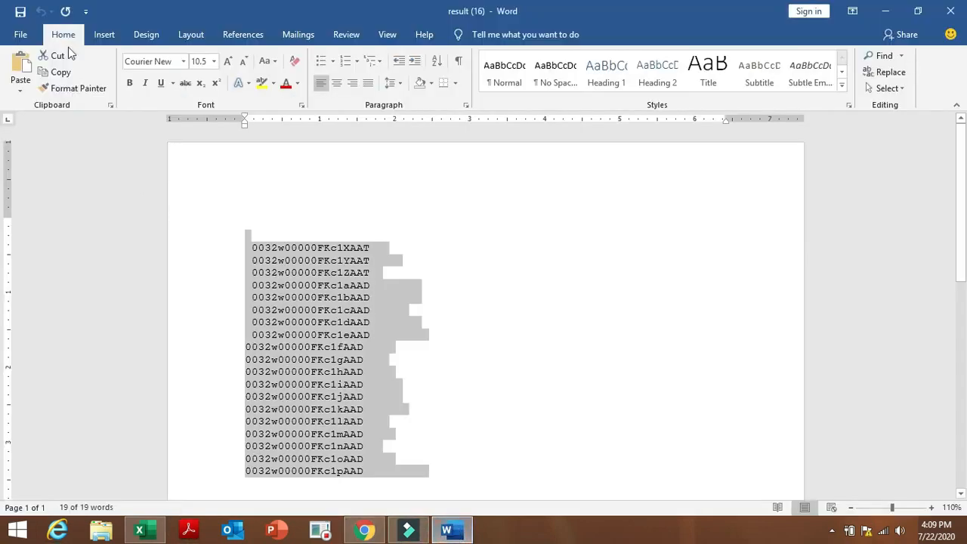
click(20, 34)
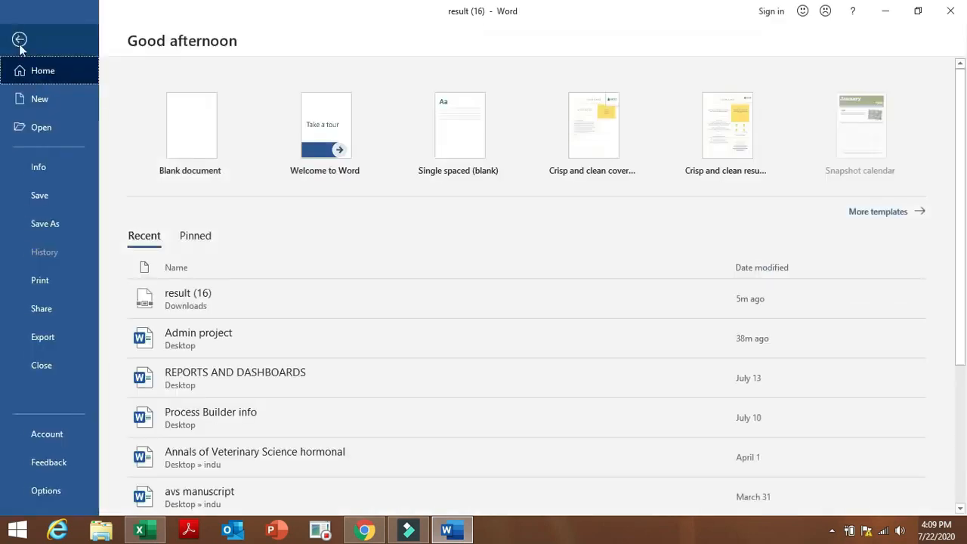
click(240, 342)
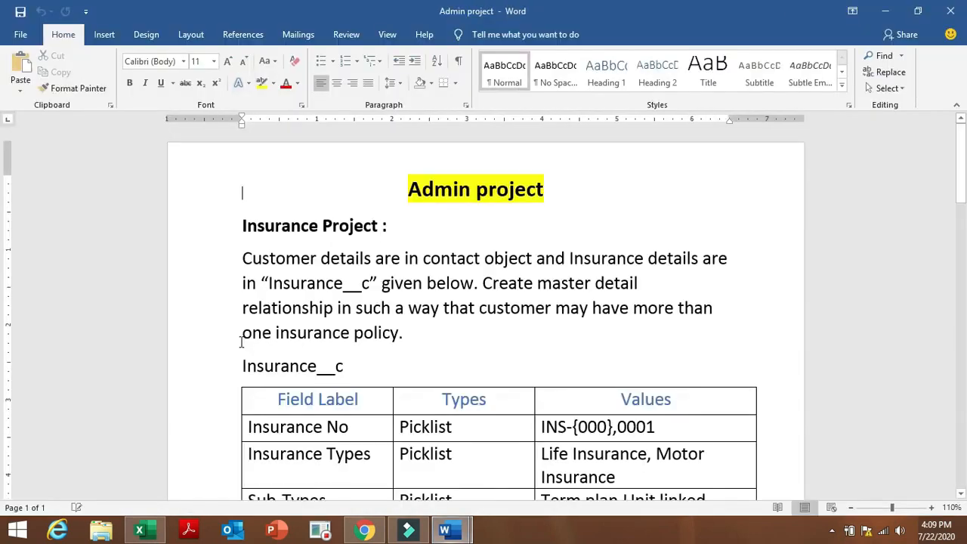
click(871, 261)
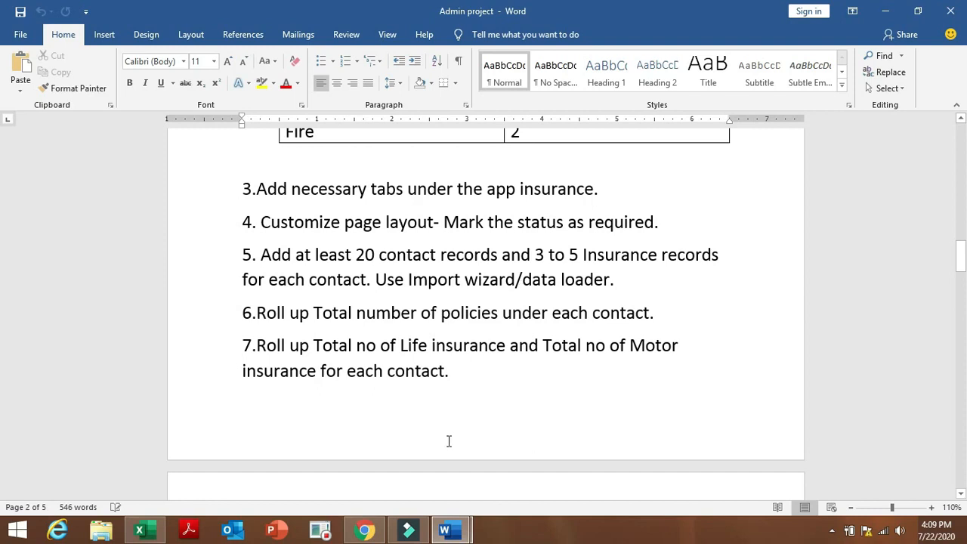
click(364, 531)
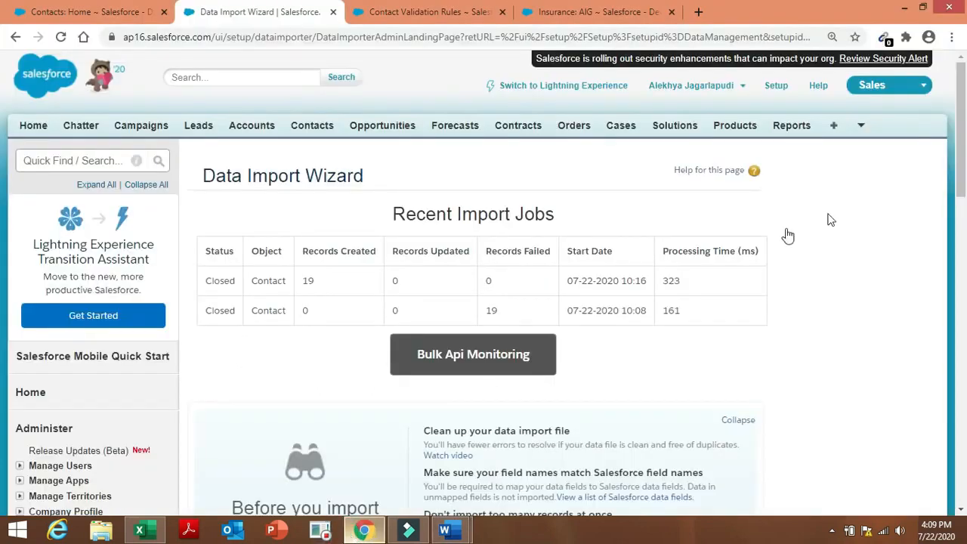
Launch the import wizard to add new records to the Insurances custom object.
scroll(965, 153, down, 5)
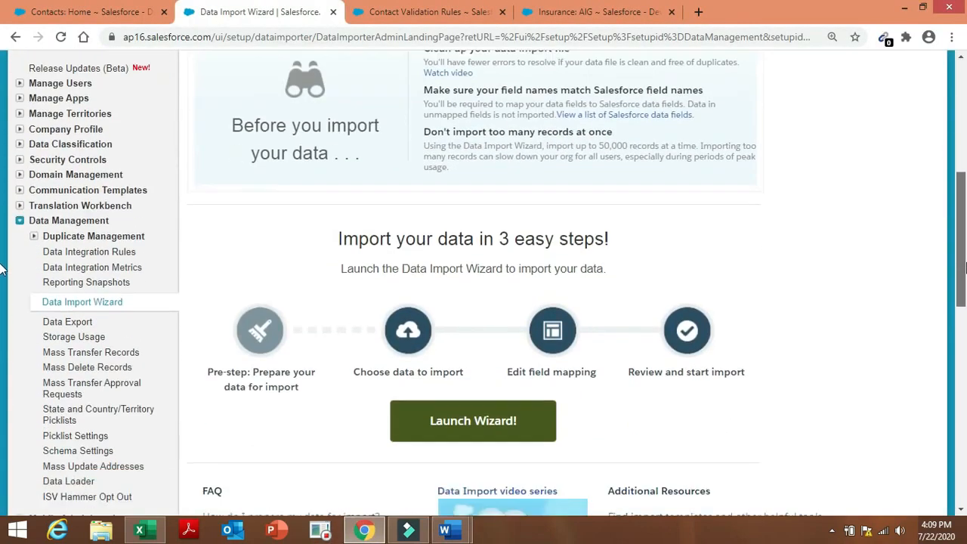
click(528, 405)
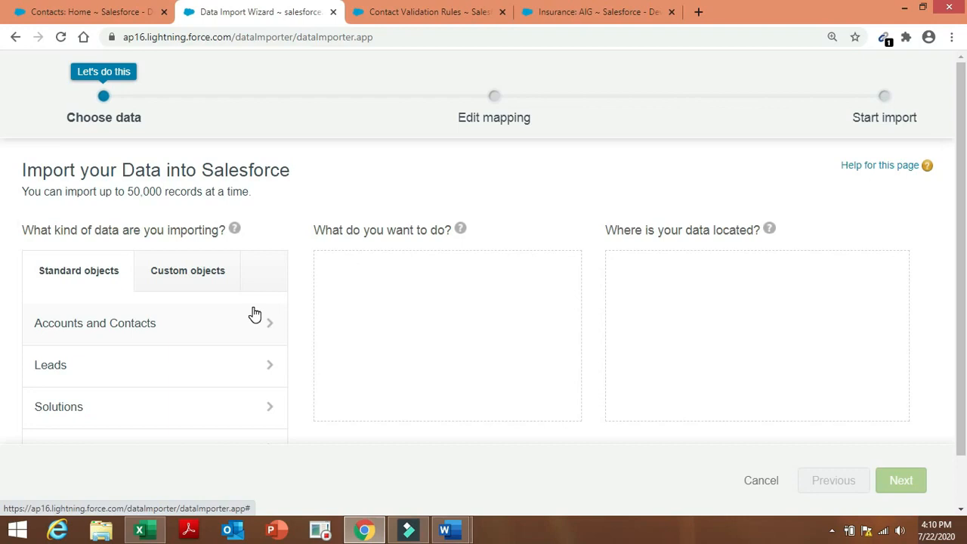
click(193, 269)
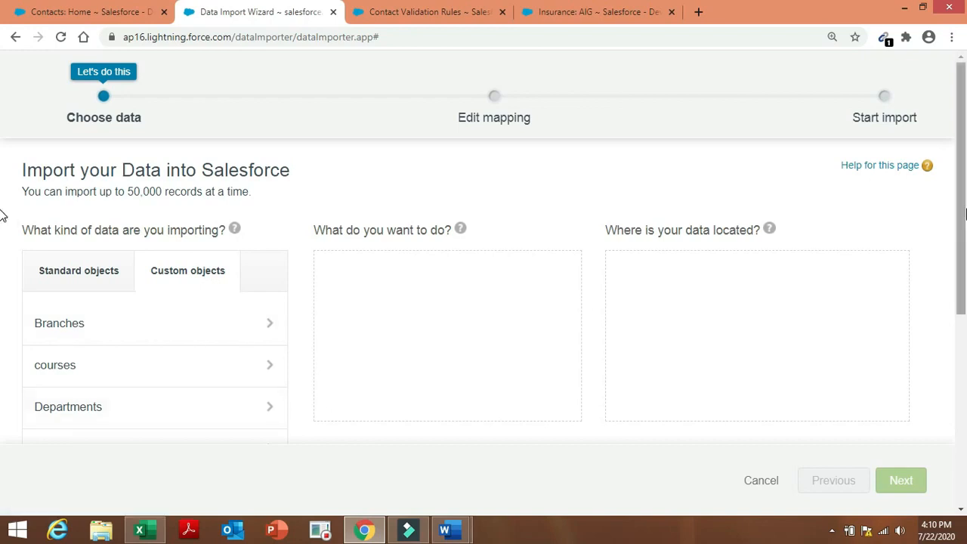
scroll(2, 227, down, 3)
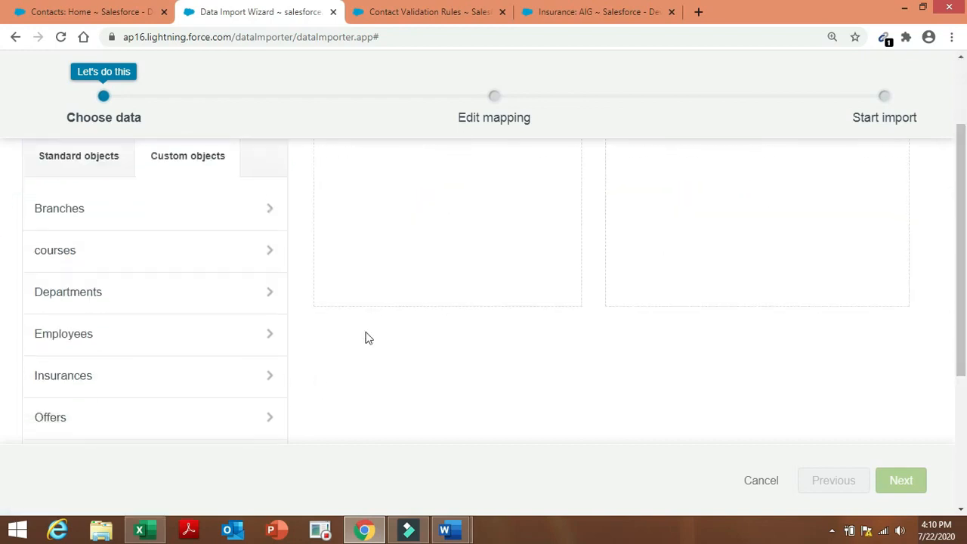
click(257, 383)
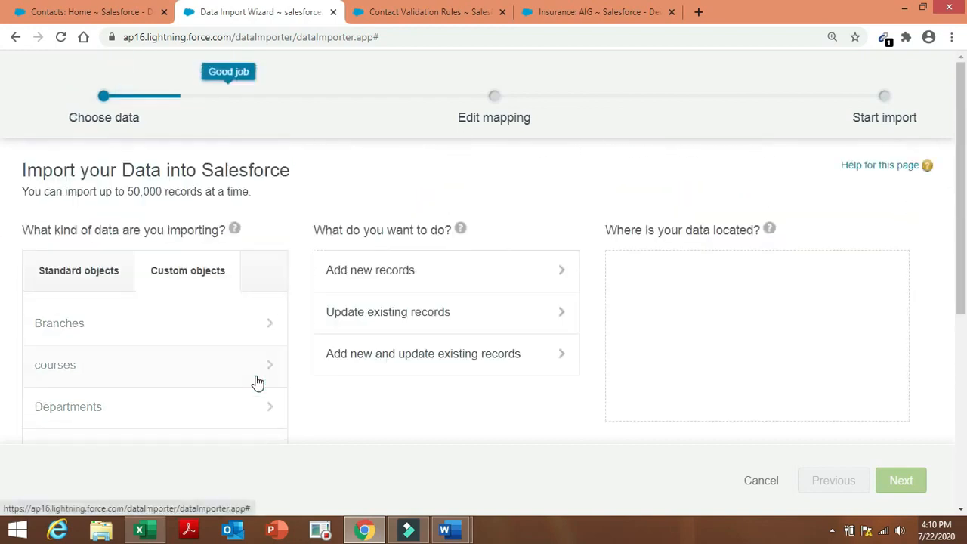
click(457, 276)
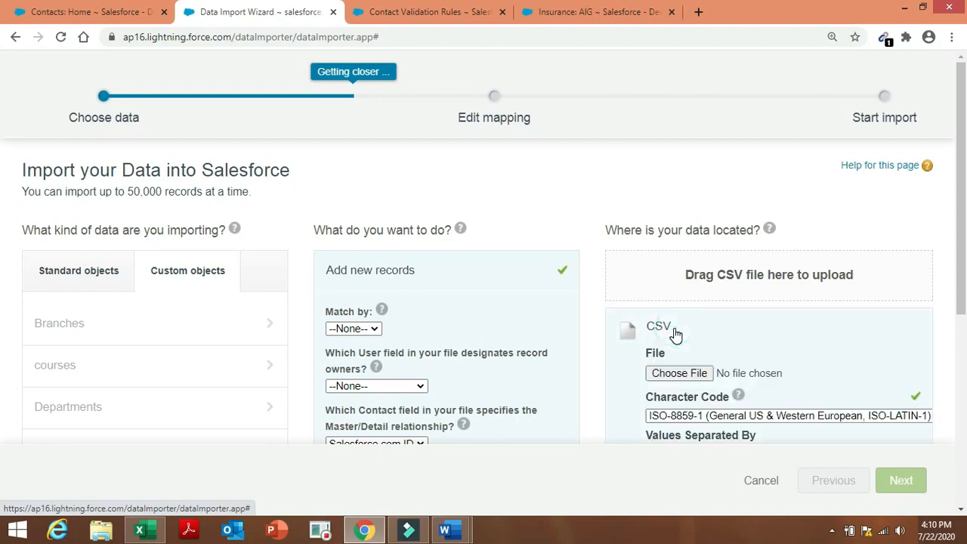
Look for 'Insurance names to import.xlsx' on the Desktop, cancel the upload, and switch to that workbook in Excel.
click(689, 373)
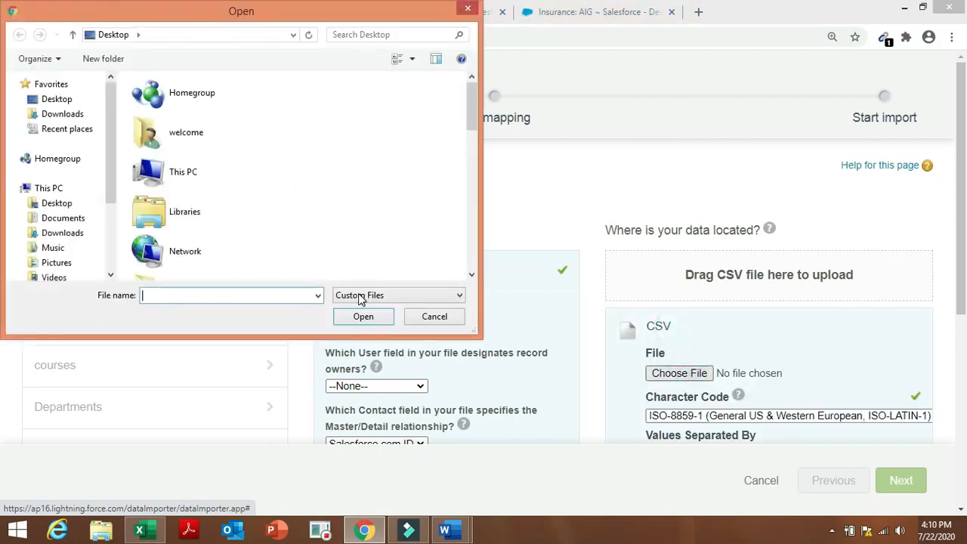
click(64, 100)
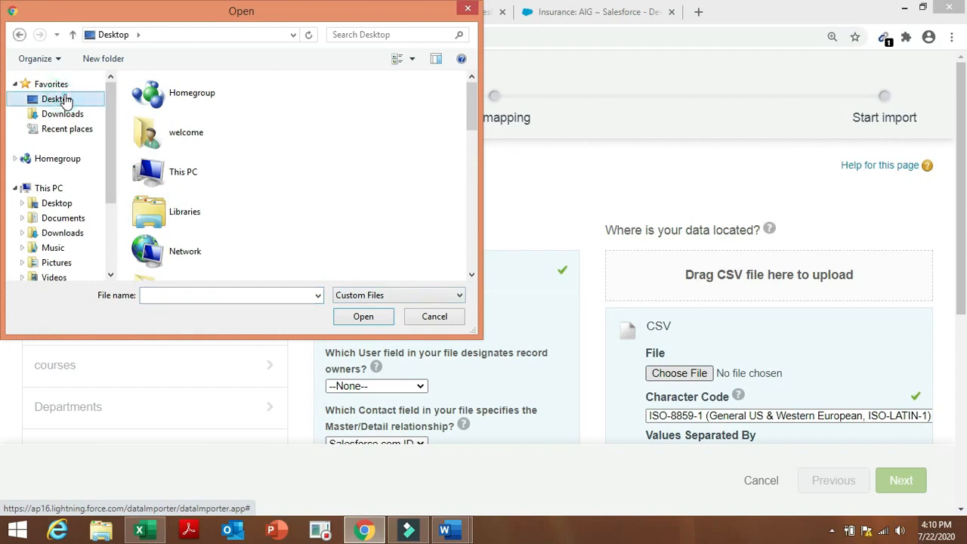
click(179, 293)
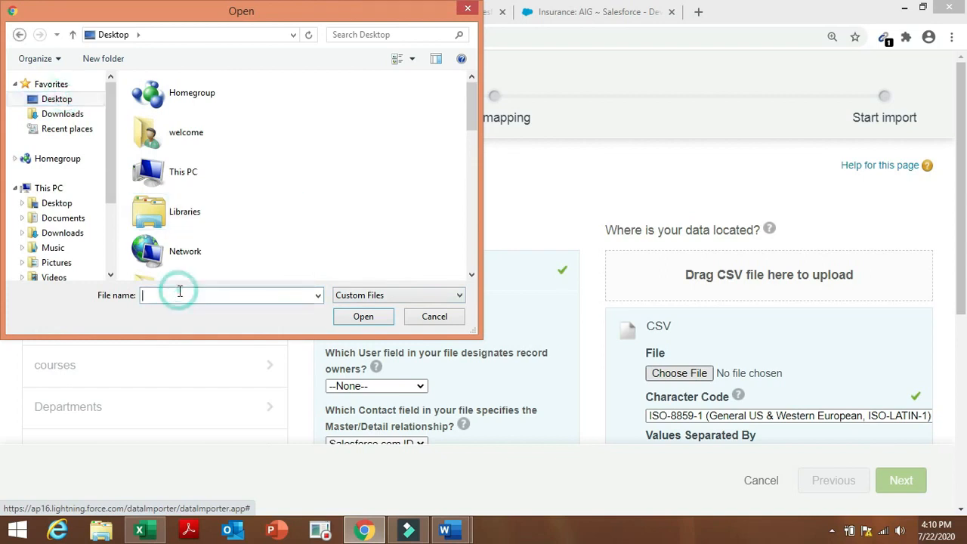
text(ins)
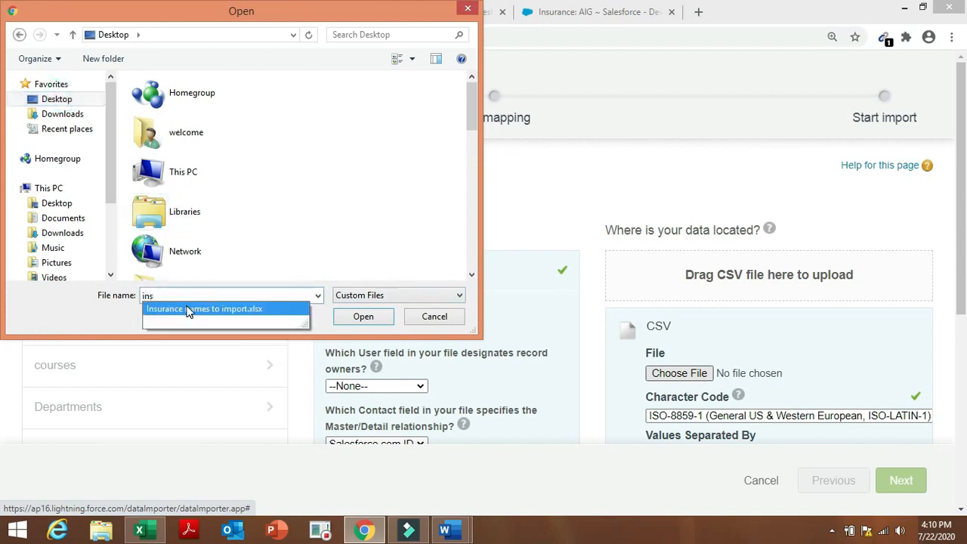
click(189, 310)
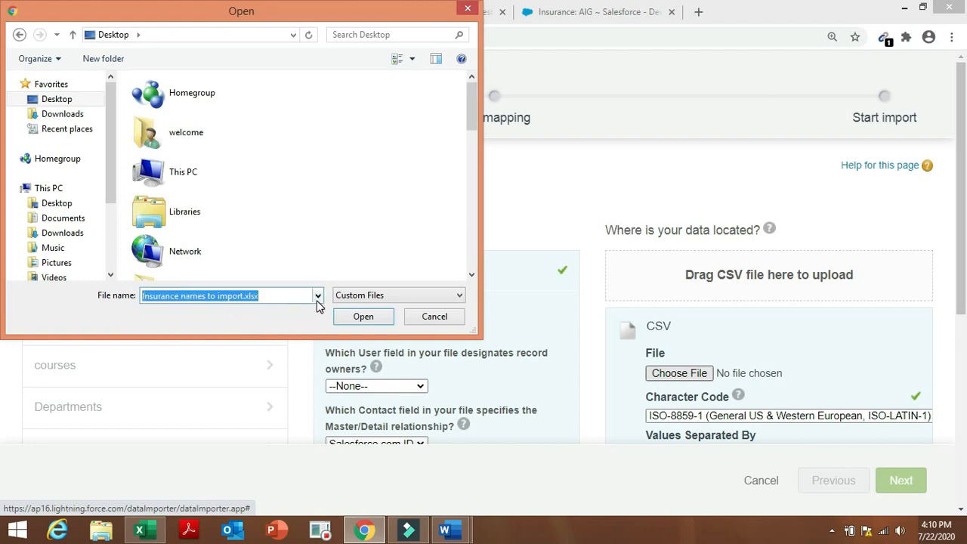
click(317, 298)
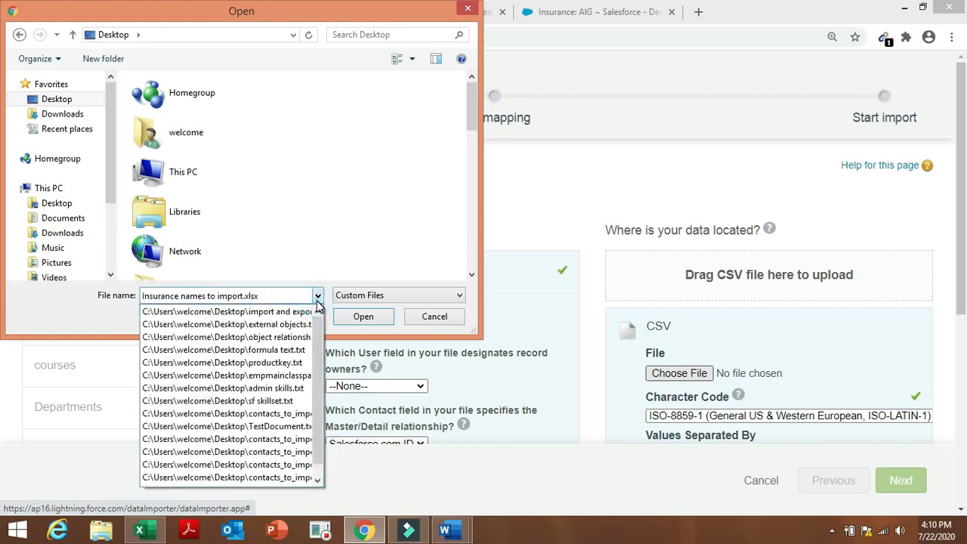
click(317, 299)
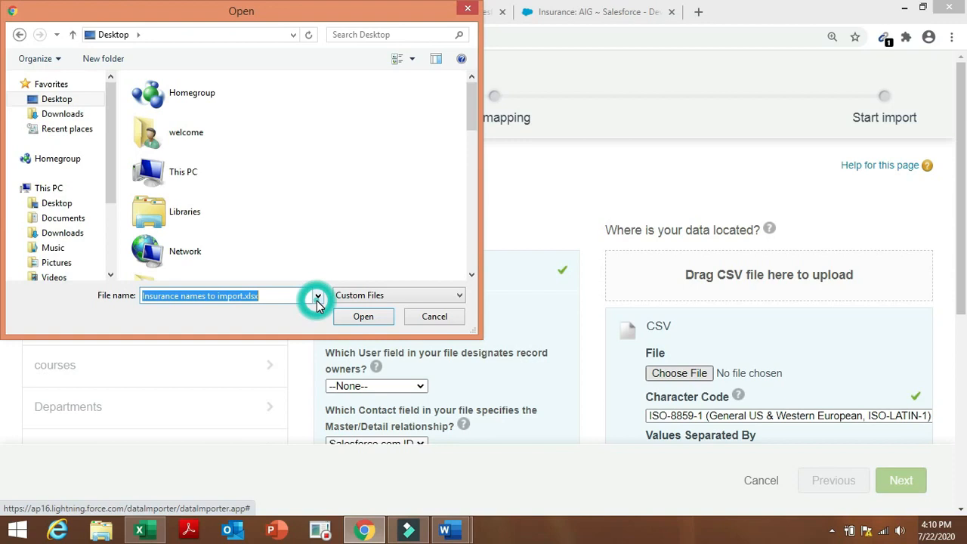
click(424, 318)
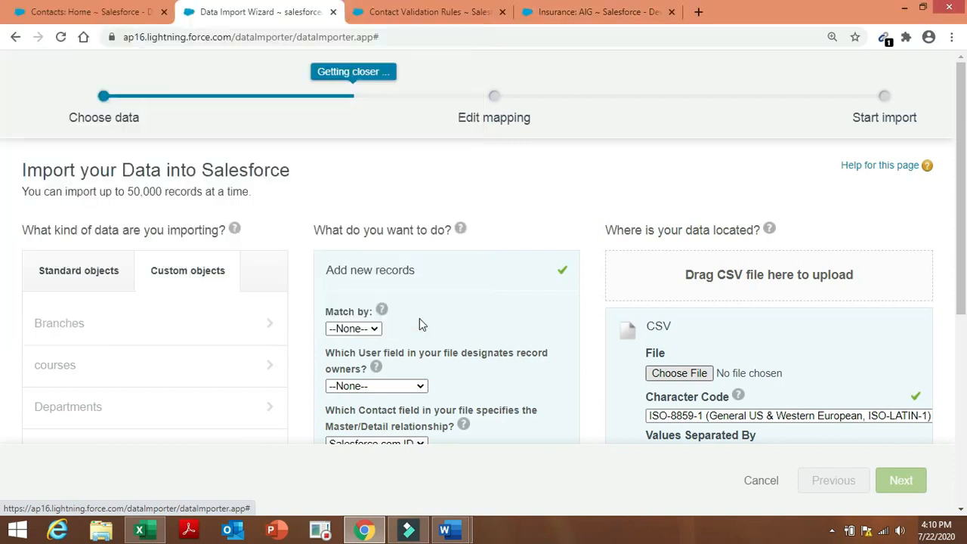
click(140, 530)
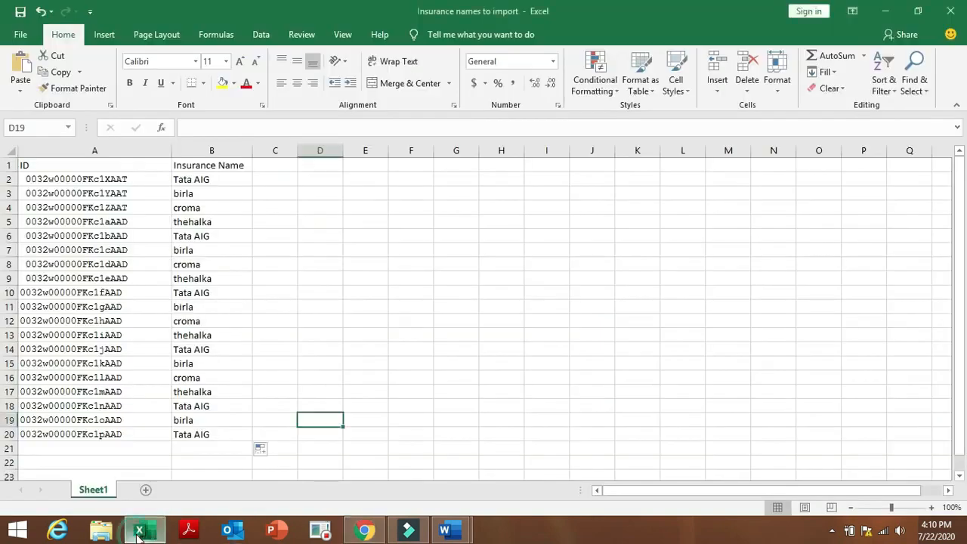
Save the workbook to the Desktop as CSV (Comma delimited) named 'Insurance names to import 1'.
click(21, 34)
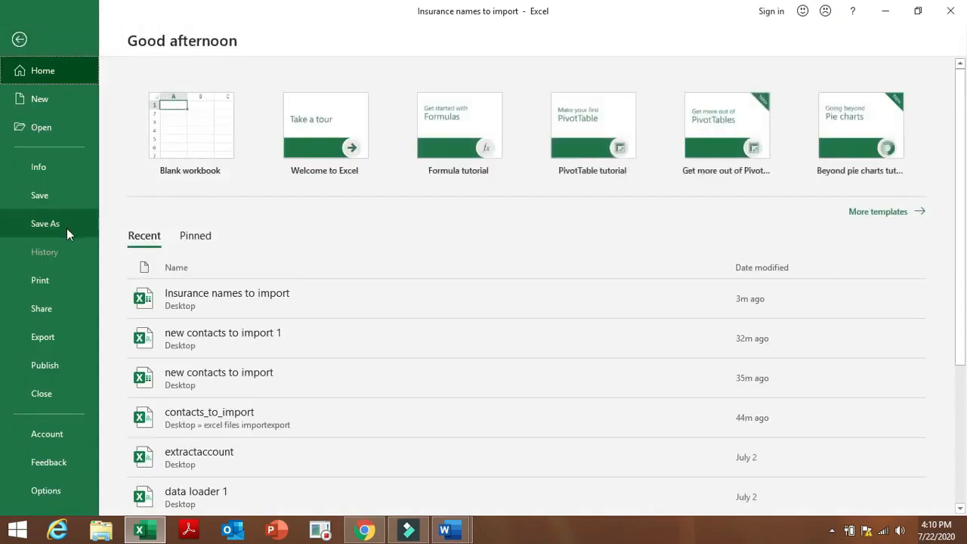
click(66, 228)
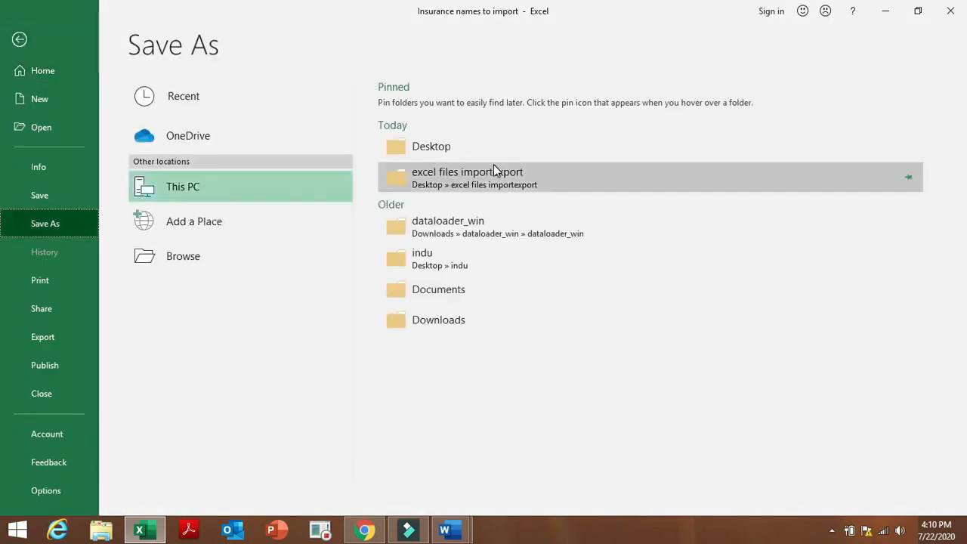
click(491, 153)
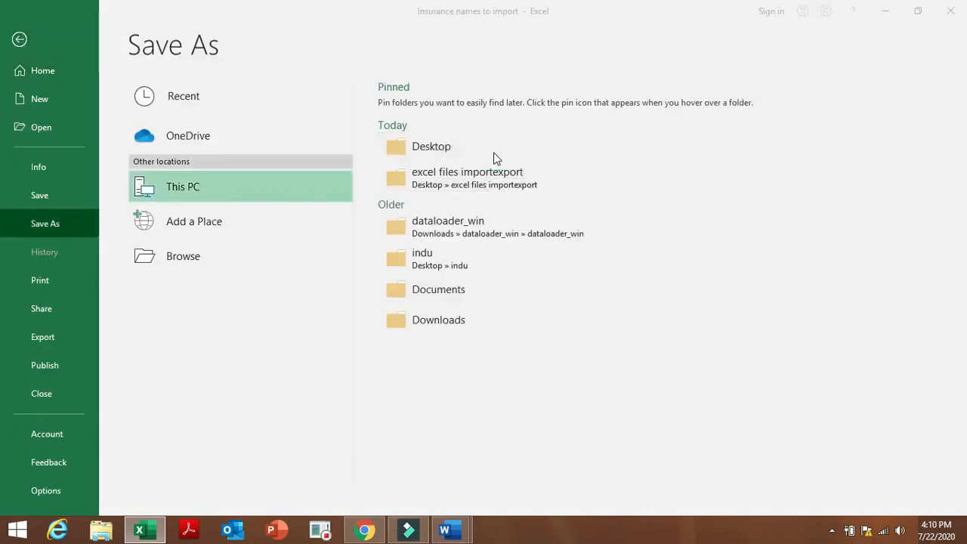
key(Right)
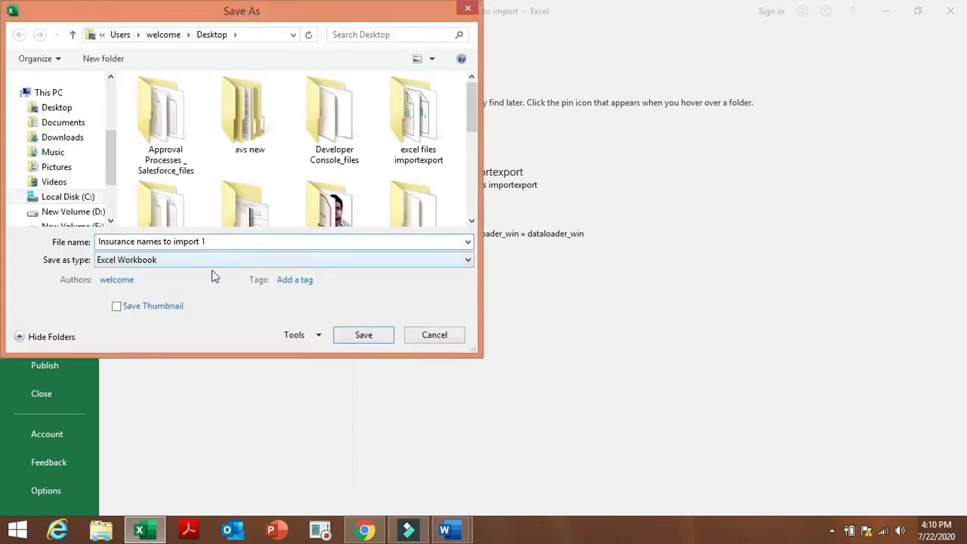
text(1)
click(240, 259)
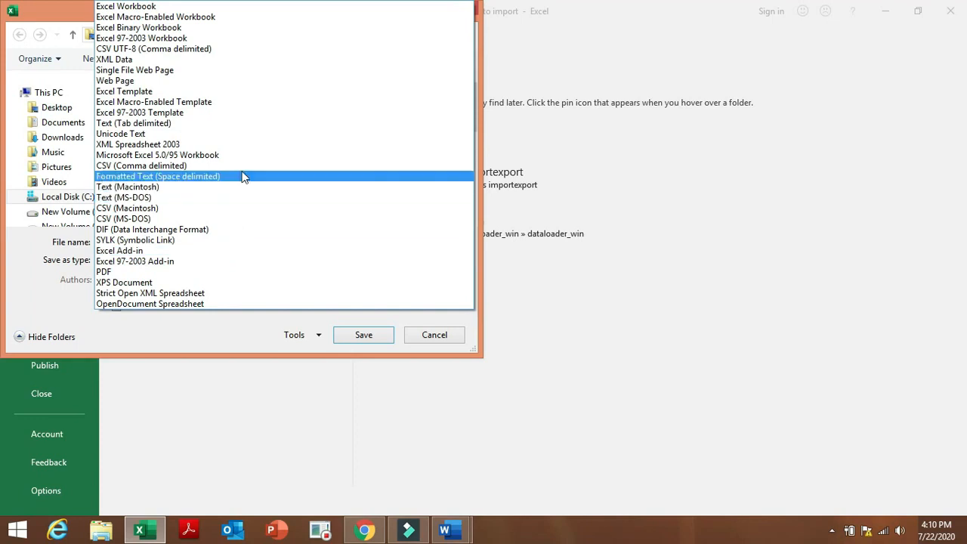
click(248, 173)
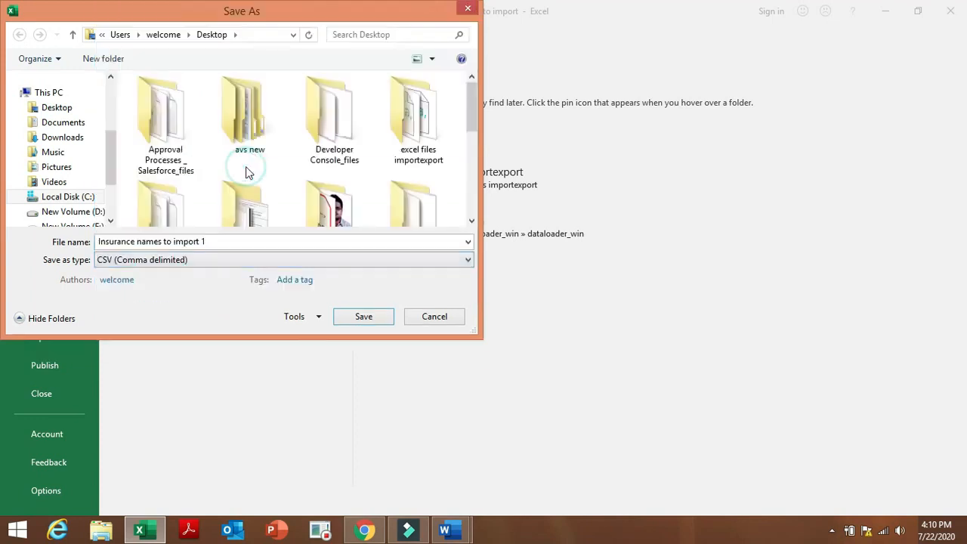
click(384, 316)
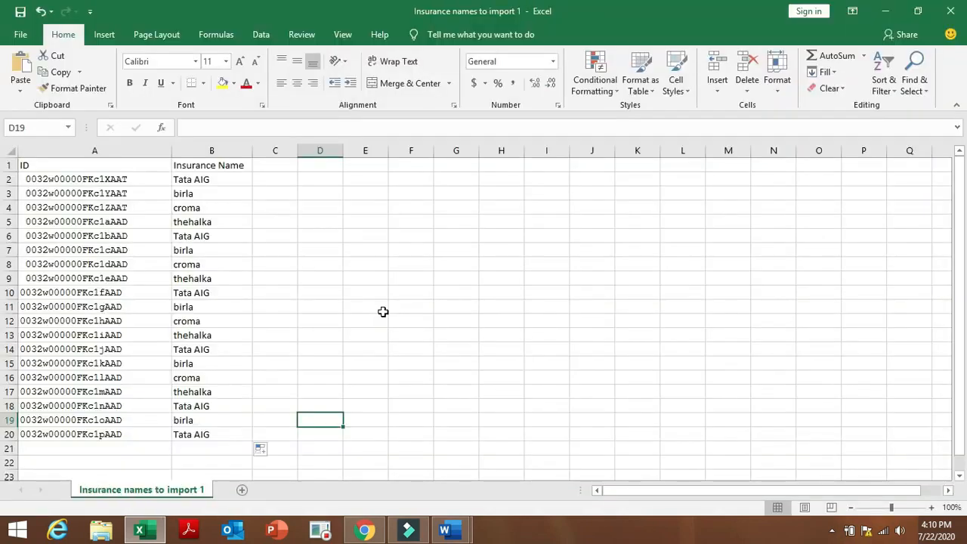
click(368, 531)
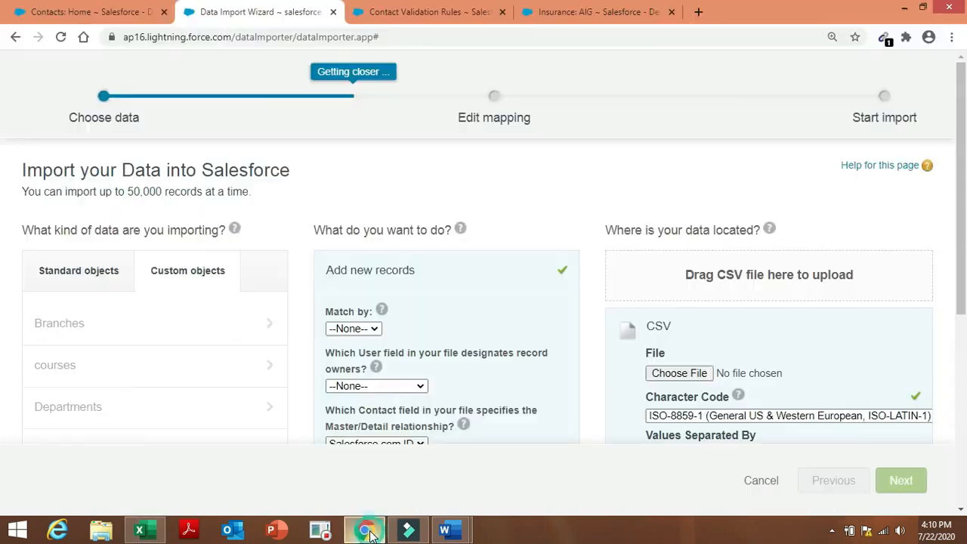
Upload 'Insurance names to import 1.csv' from the Desktop and continue to field mapping.
click(686, 373)
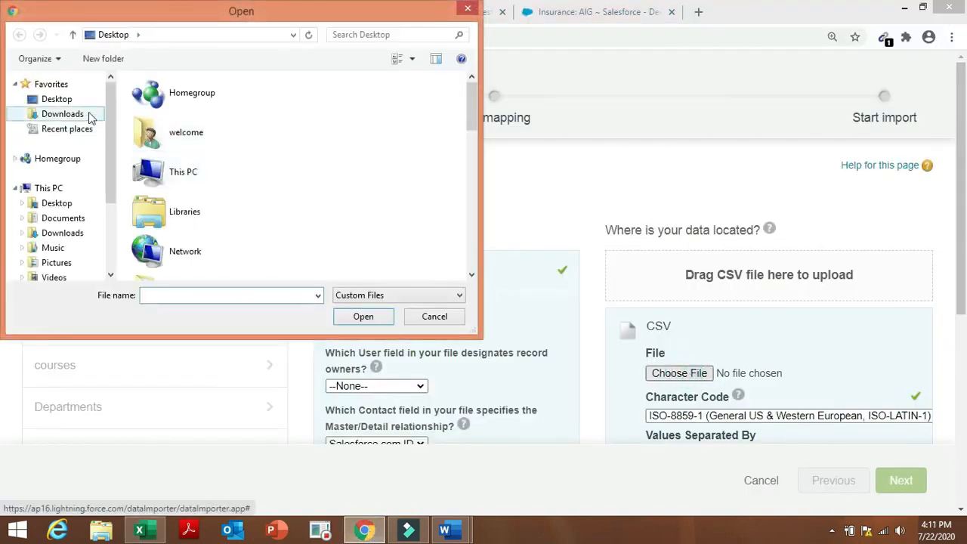
click(80, 99)
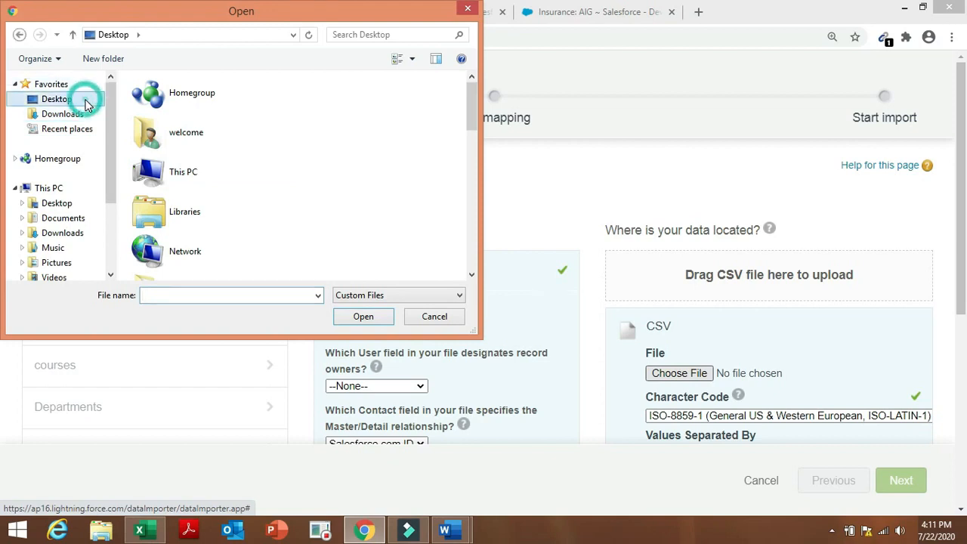
click(182, 295)
text(ins)
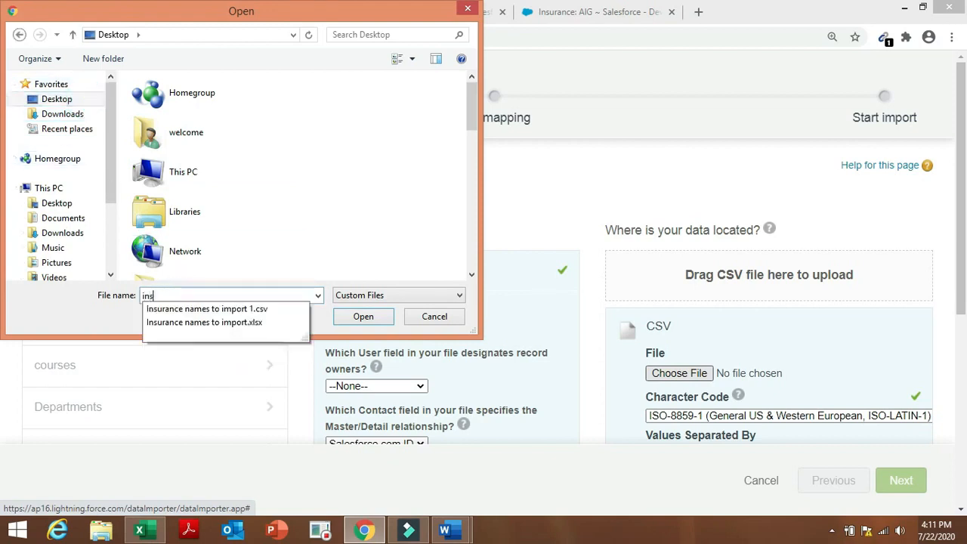
text(u)
click(202, 310)
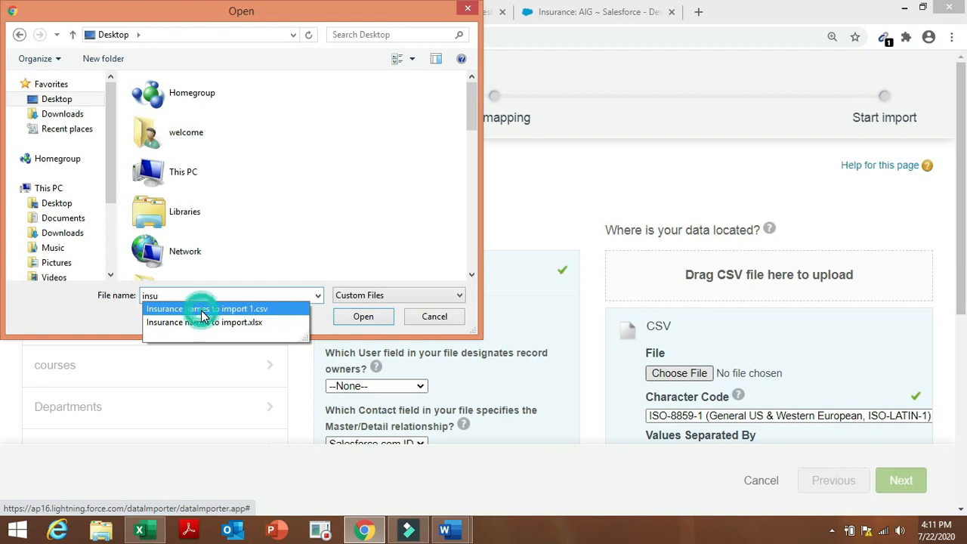
click(371, 322)
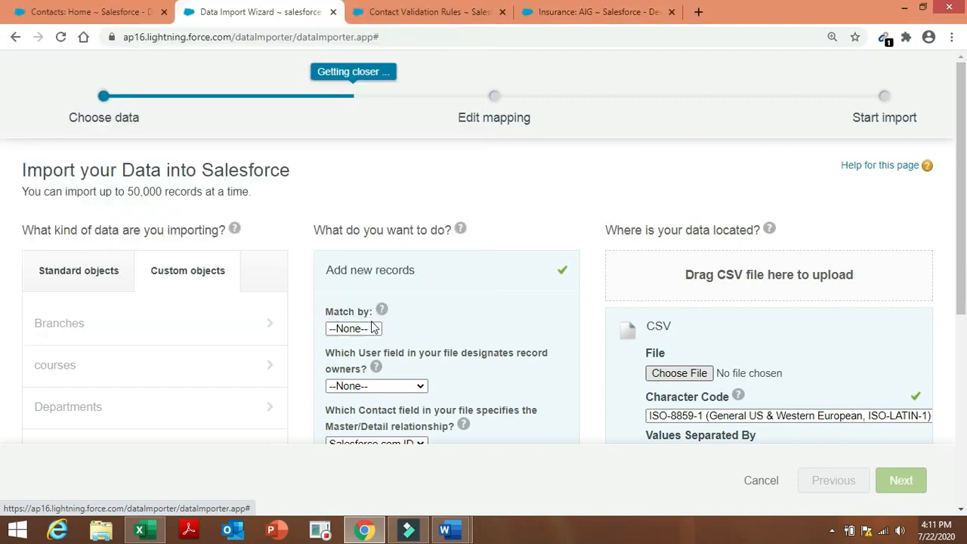
click(902, 482)
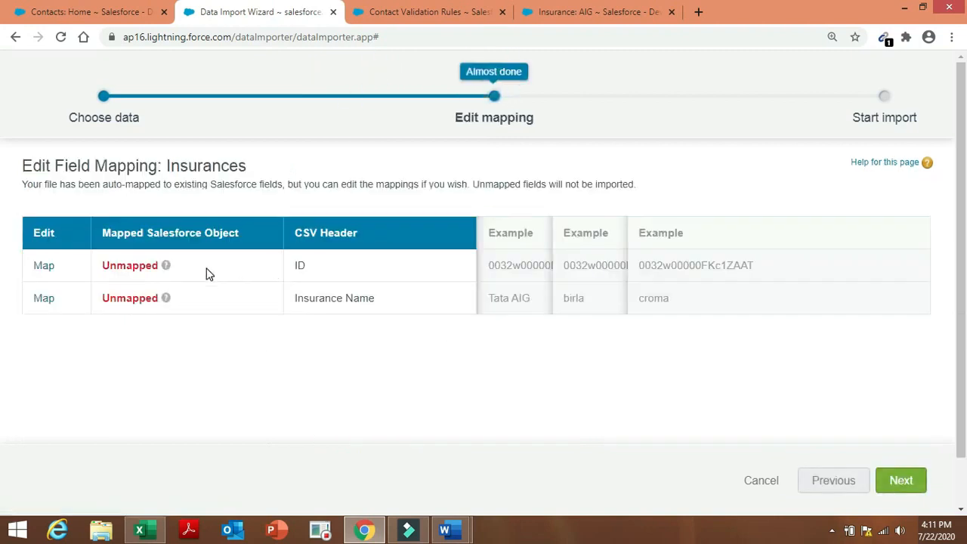
Map the file's ID column to the Contact field and dismiss the unmapped-field error.
click(44, 266)
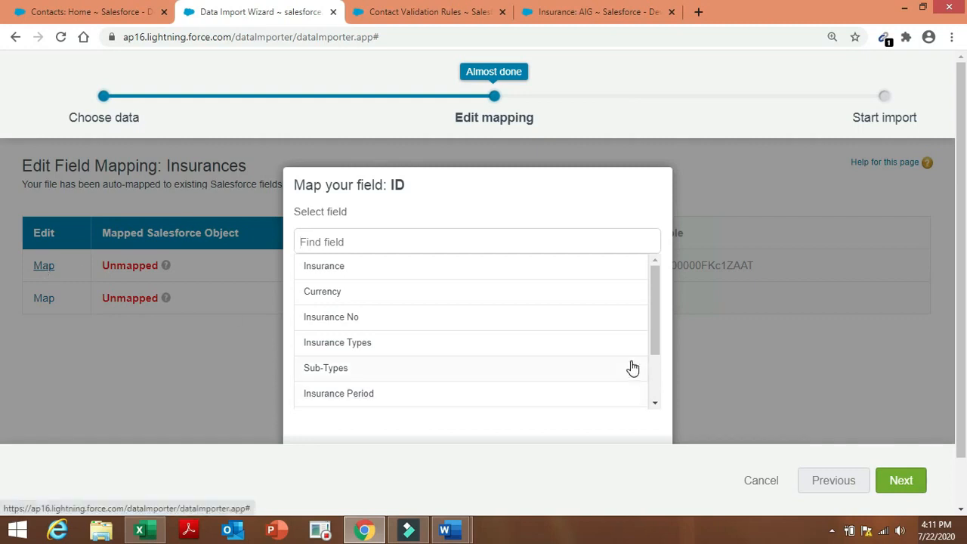
drag(654, 303, 654, 365)
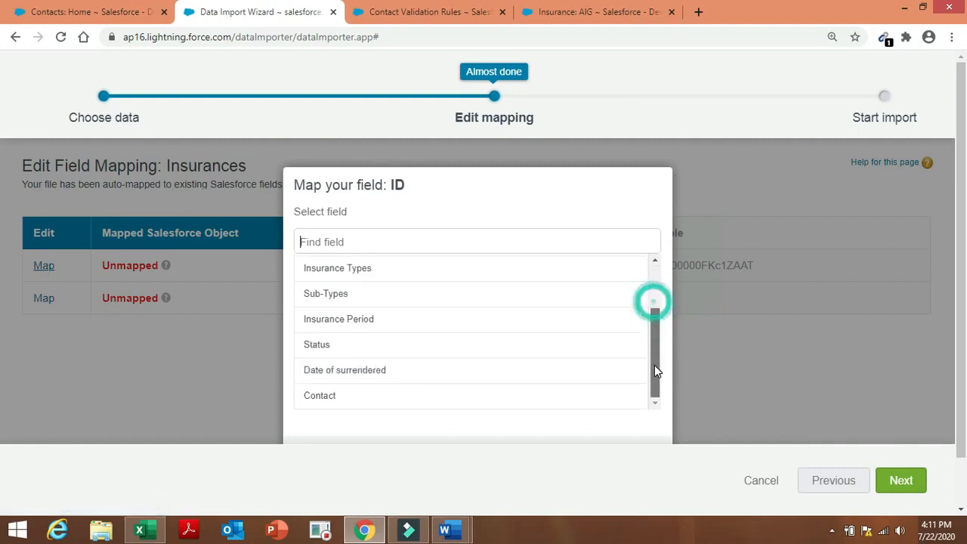
click(579, 400)
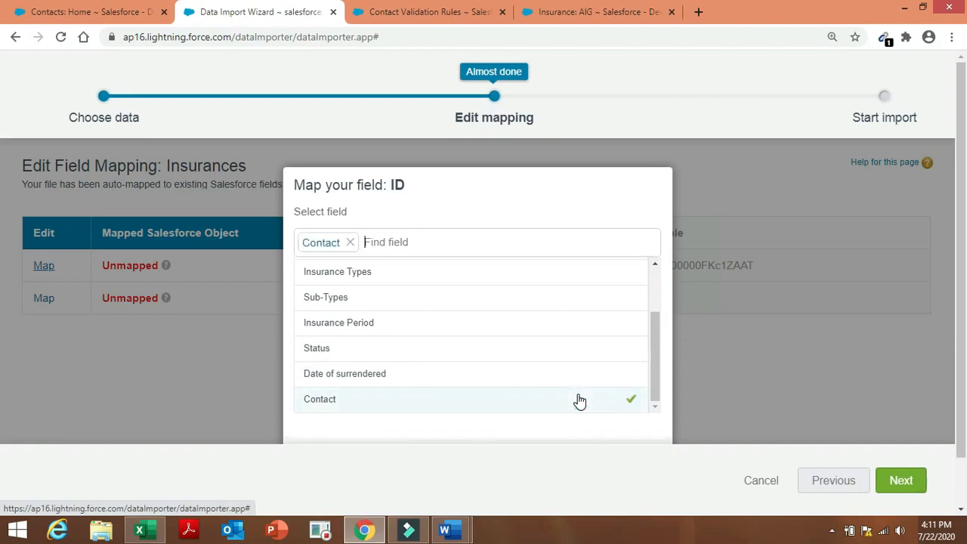
click(899, 481)
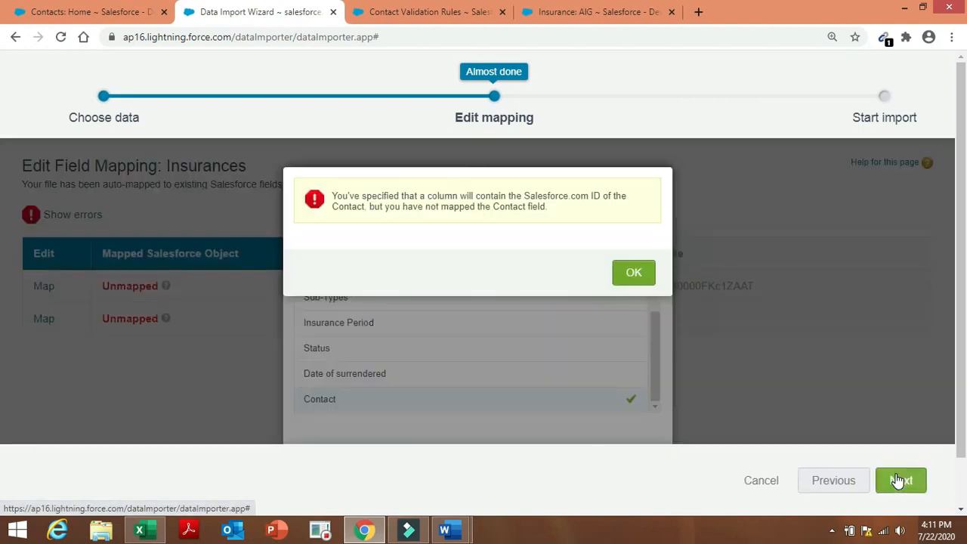
click(633, 274)
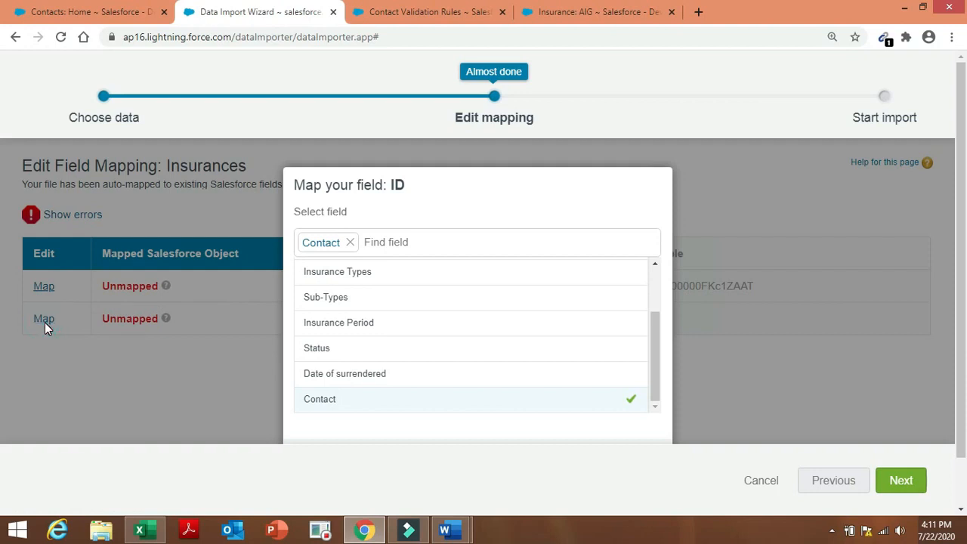
Add Insurance to the mapped fields, retrying past the errors until Review & Start Import shows 2 mapped fields.
click(410, 214)
drag(656, 339, 659, 296)
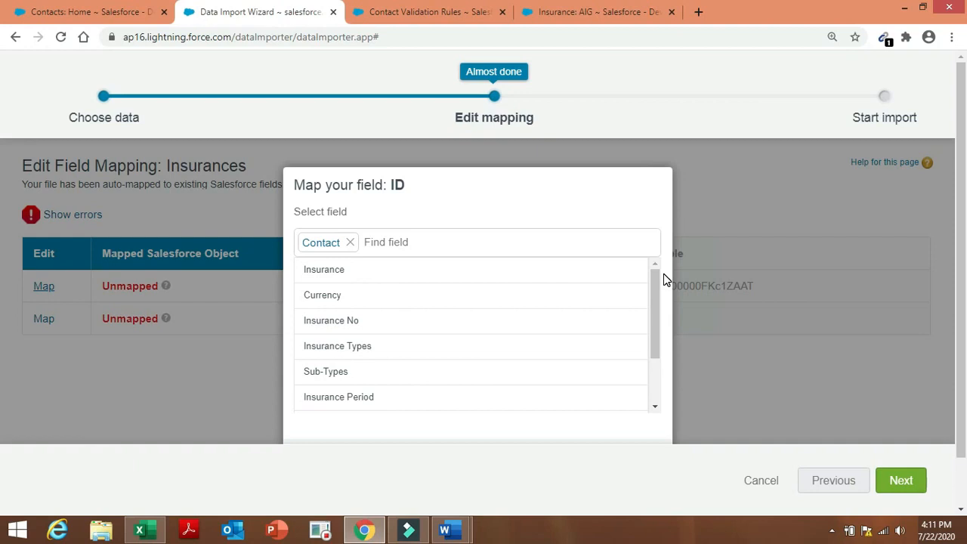
click(477, 278)
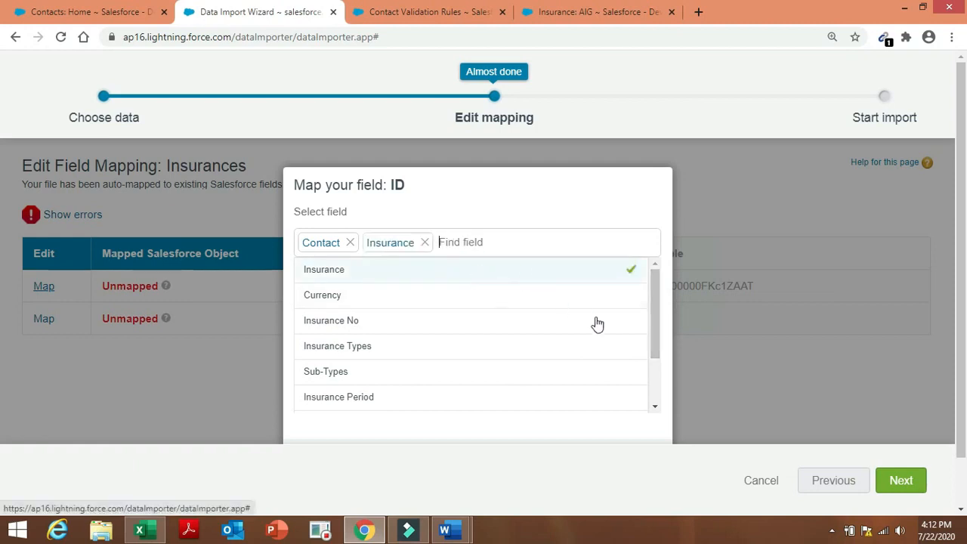
click(900, 483)
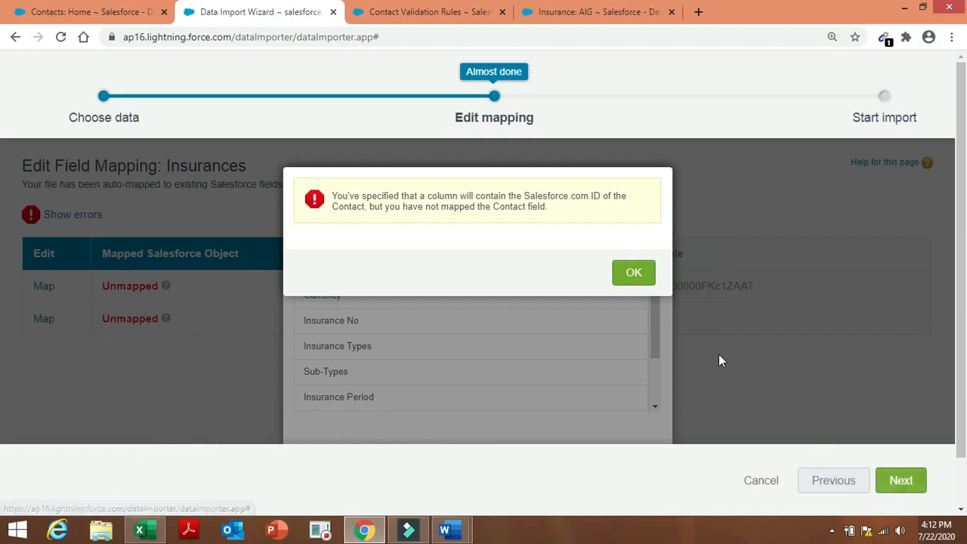
click(635, 275)
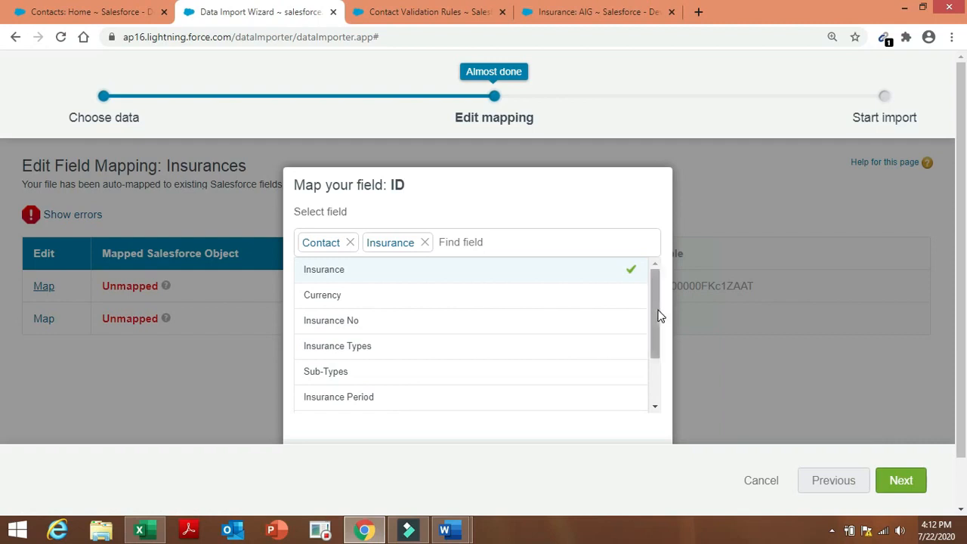
drag(654, 309, 656, 456)
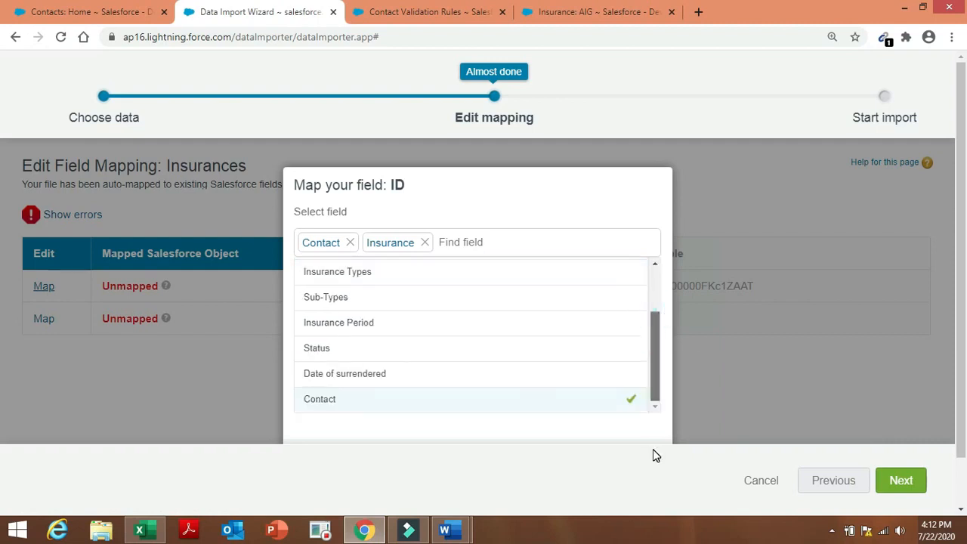
drag(655, 448, 680, 285)
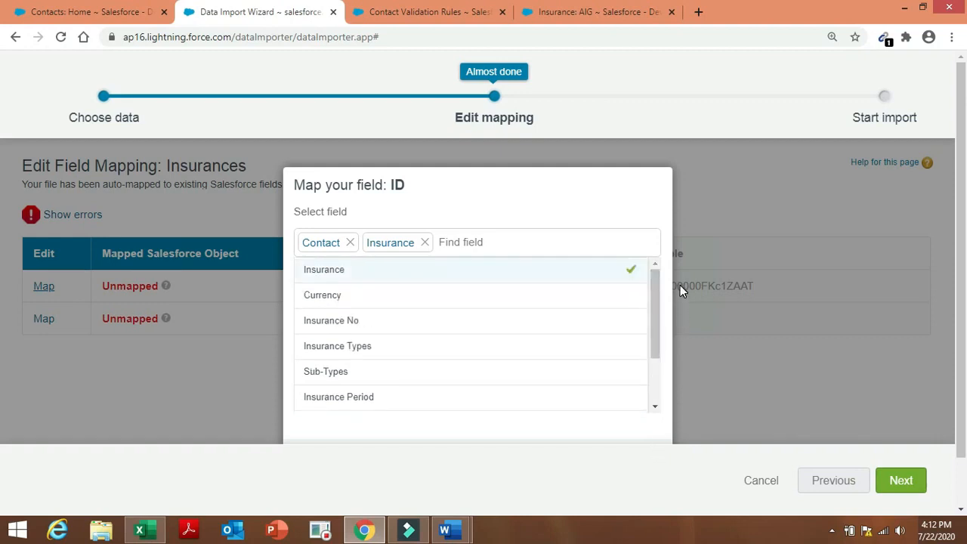
click(900, 481)
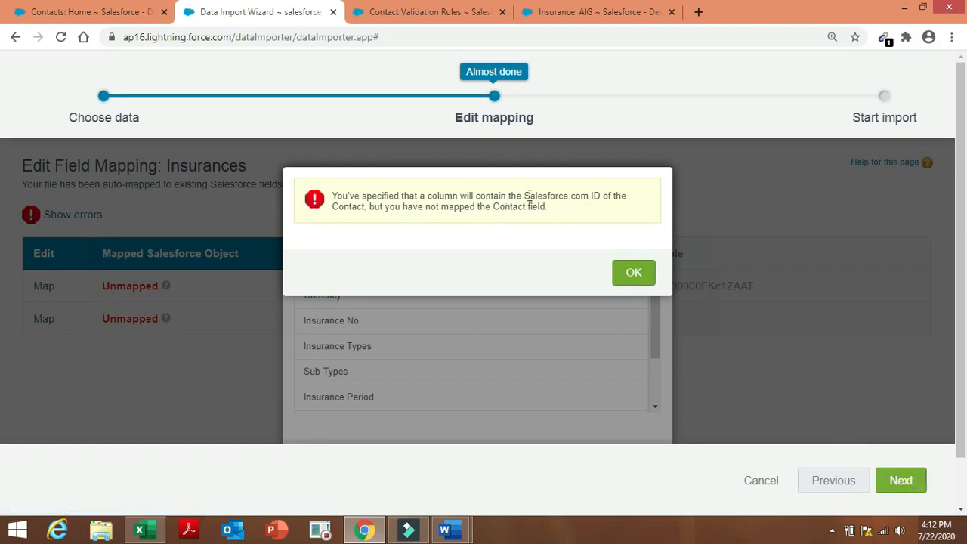
click(634, 274)
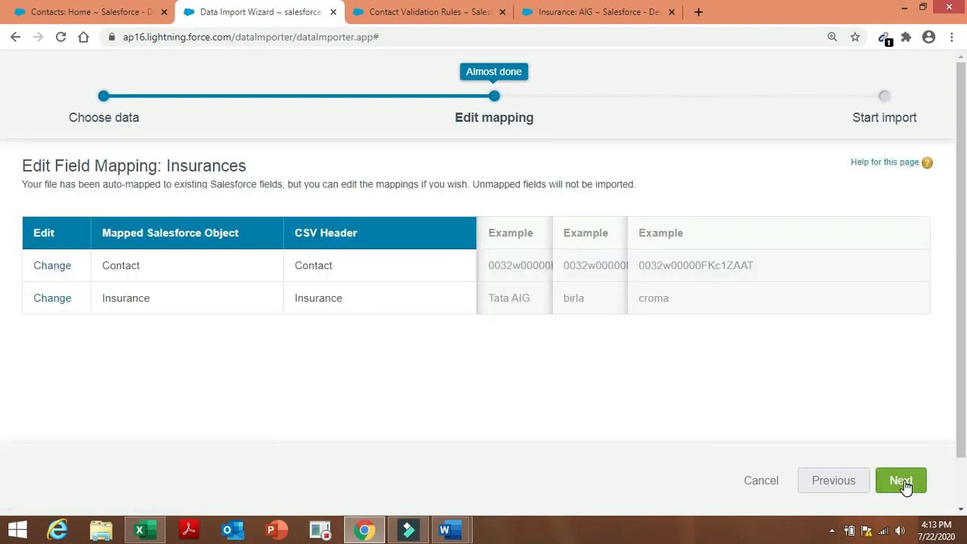
click(905, 484)
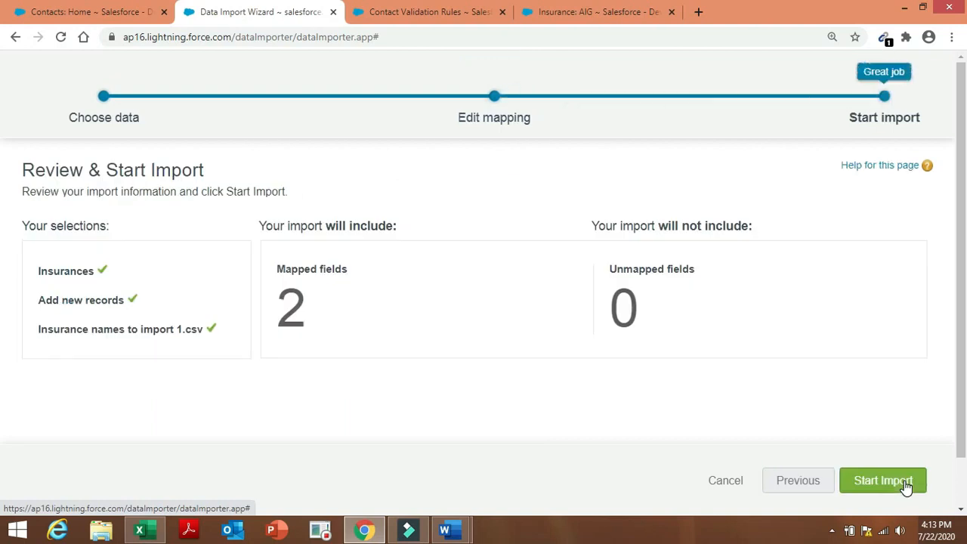
Start the Insurance import and open its bulk data load job status.
click(906, 486)
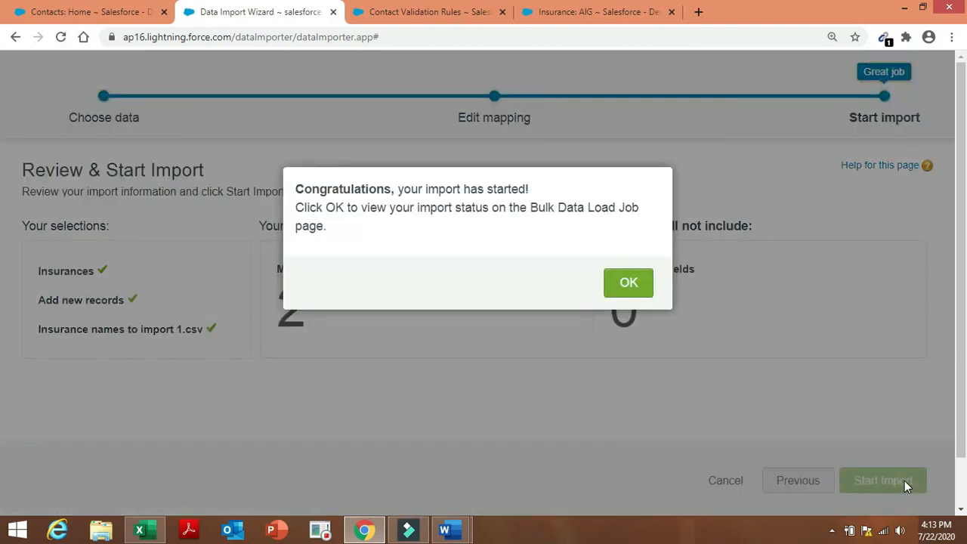
click(624, 290)
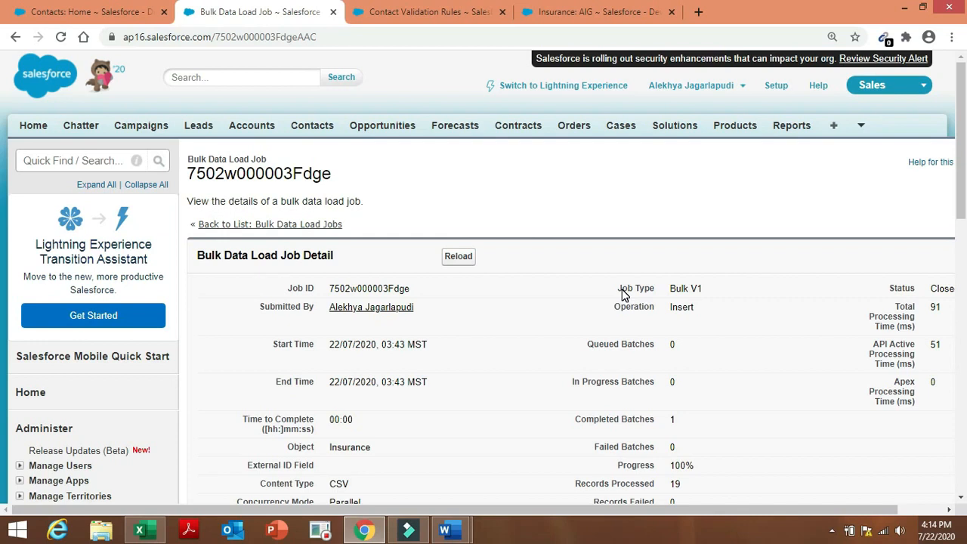
drag(964, 219, 964, 287)
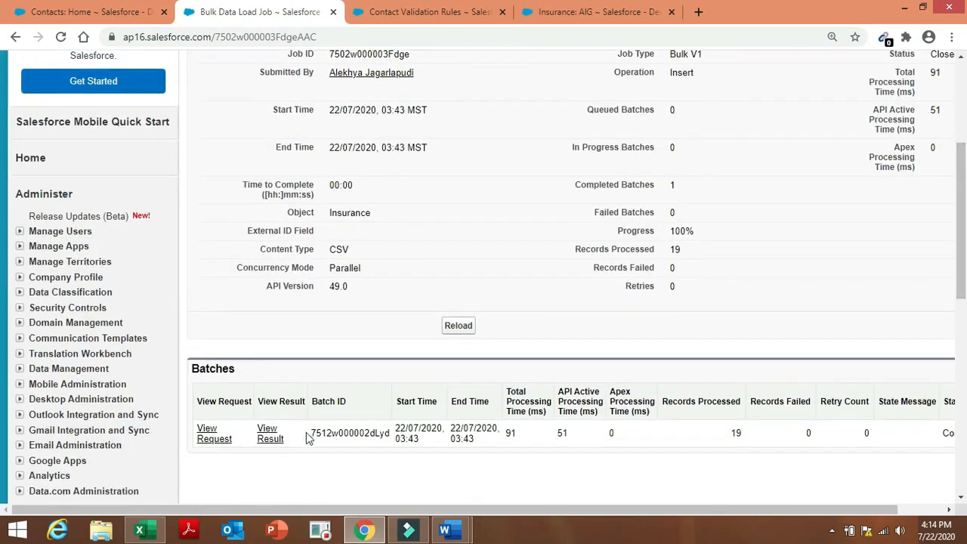
Open the batch result file in WordPad to confirm all 19 records were created, then minimize it.
click(268, 435)
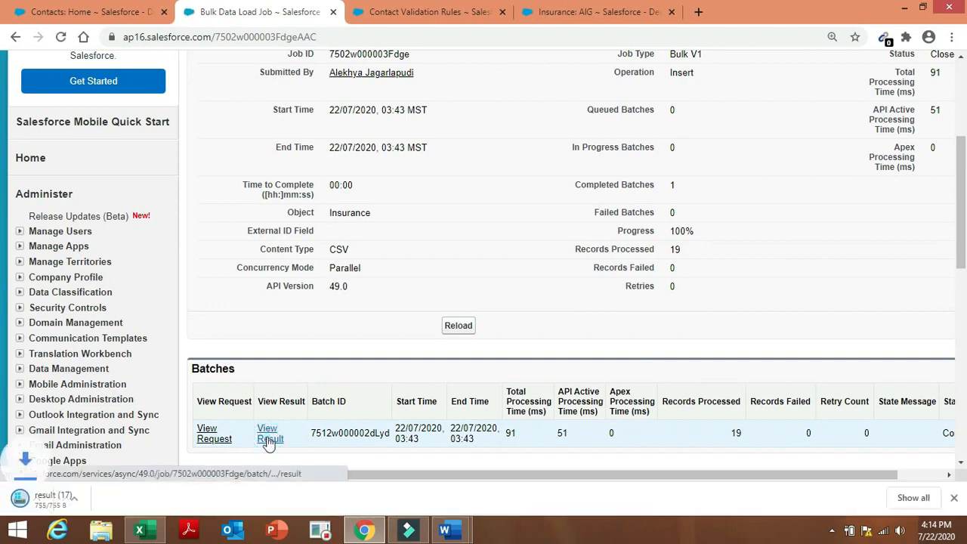
click(90, 506)
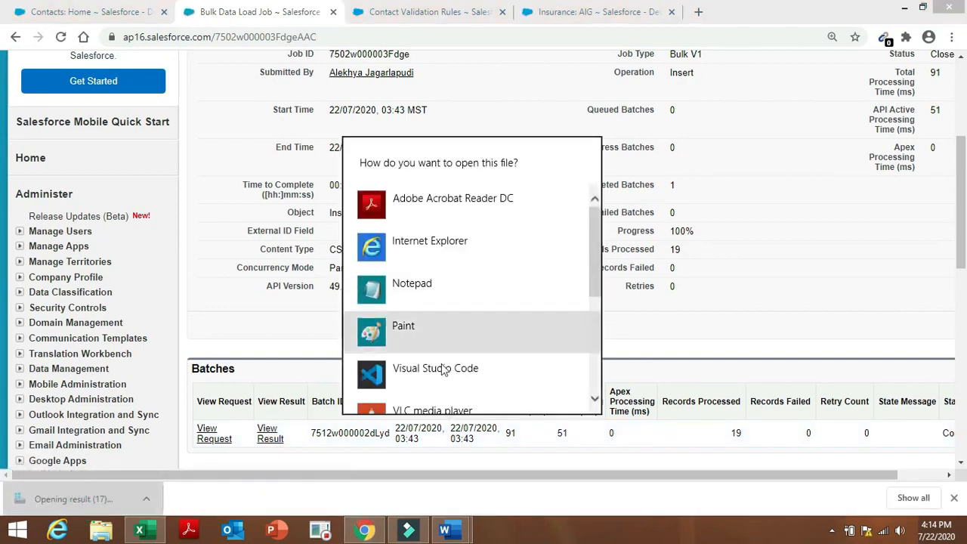
drag(594, 251, 594, 313)
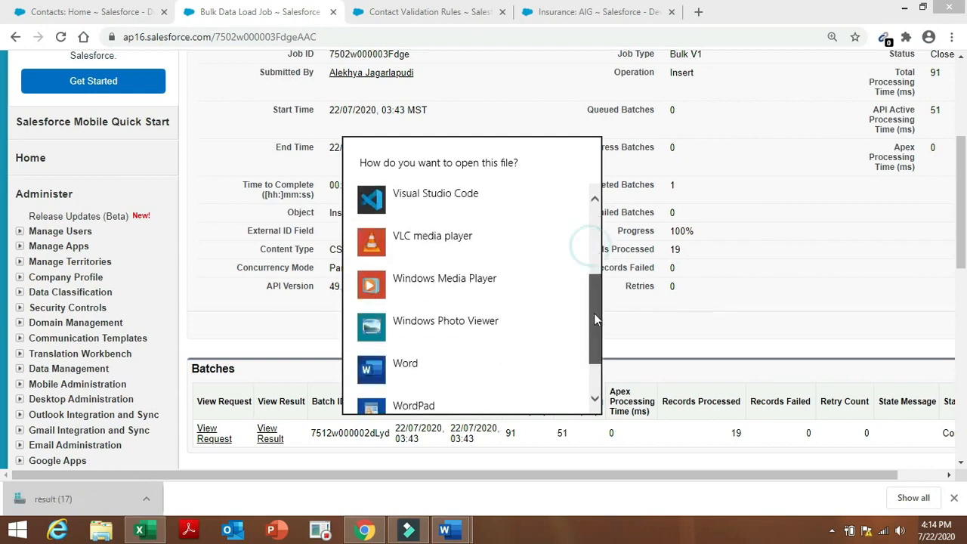
double_click(497, 370)
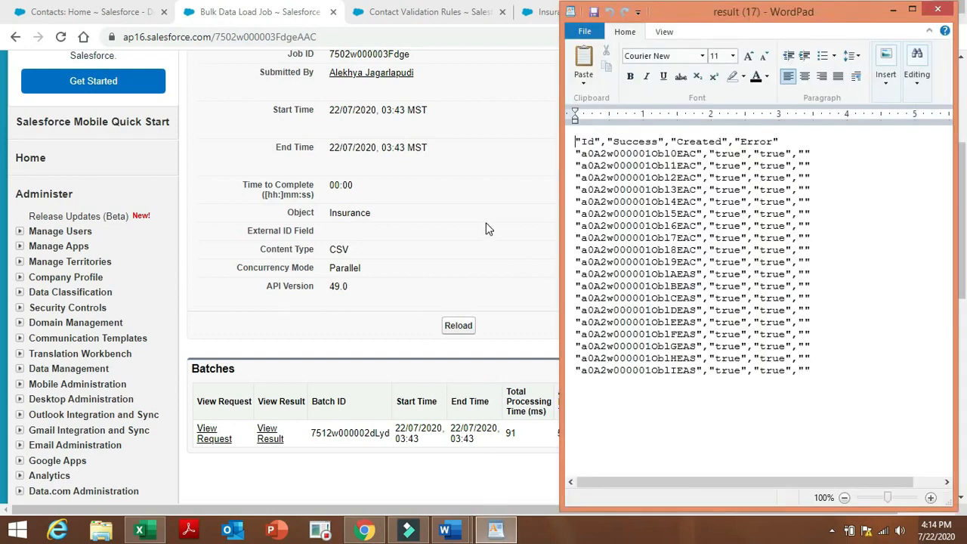
click(893, 9)
scroll(3, 70, up, 4)
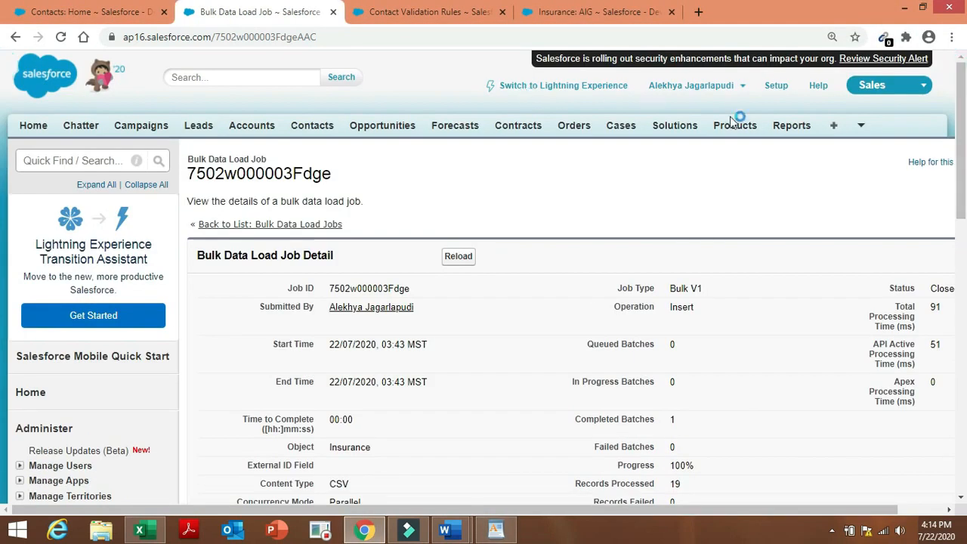
List all Insurance records to confirm 21 records, including the imported ones.
click(832, 127)
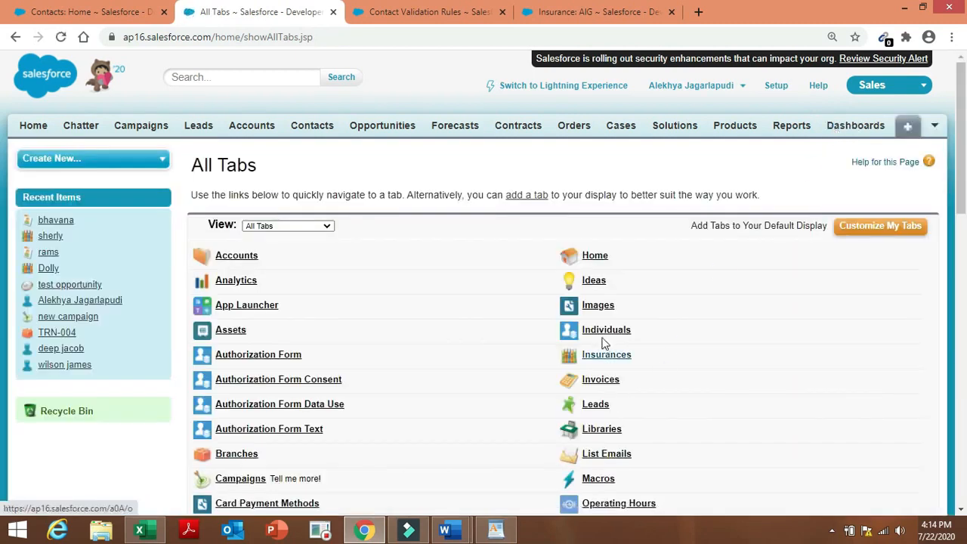
click(607, 356)
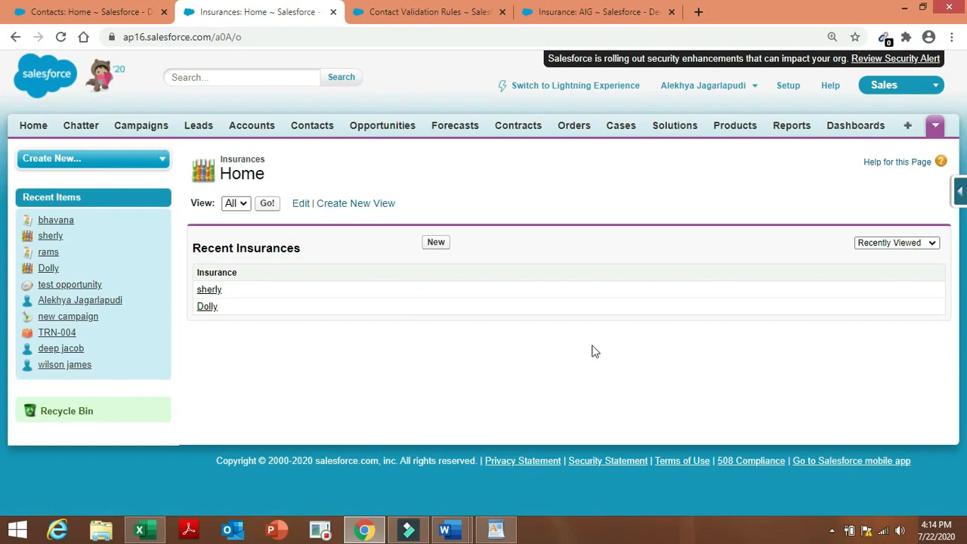
click(267, 206)
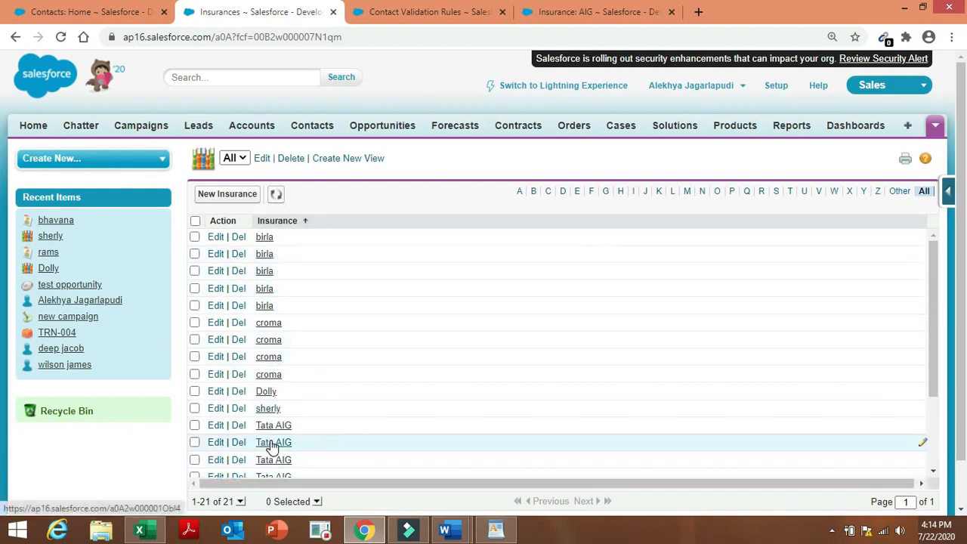
Compare with the Excel import sheet, then bring up the Admin project document.
click(149, 531)
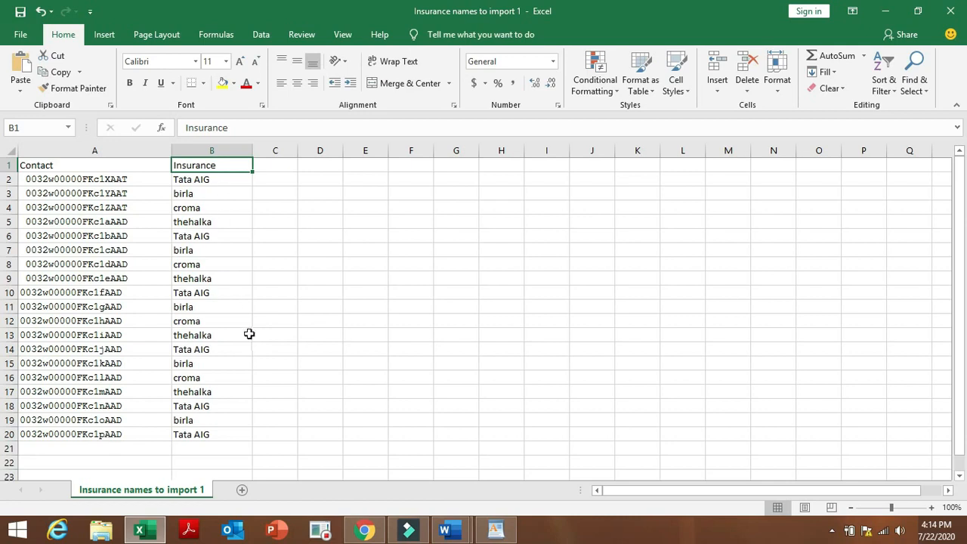
click(362, 531)
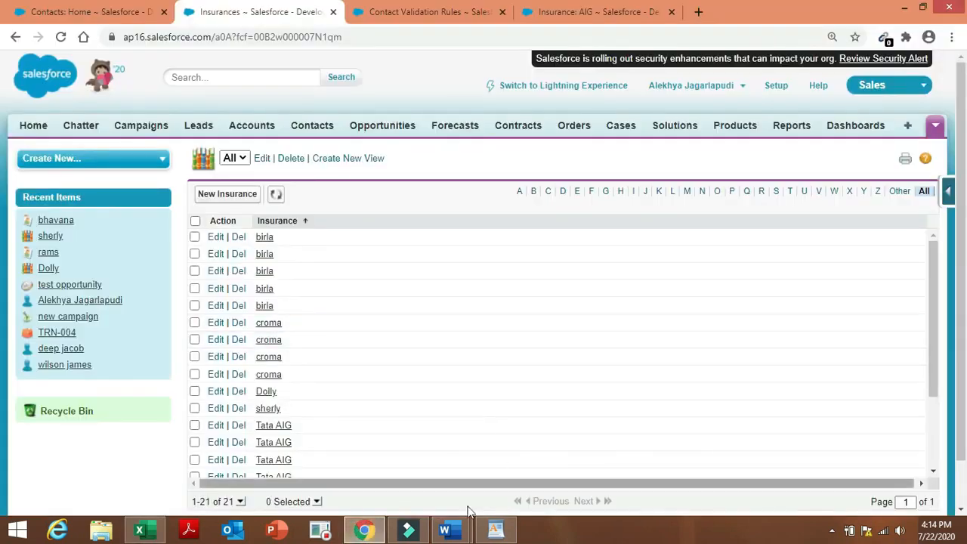
mouse_move(465, 532)
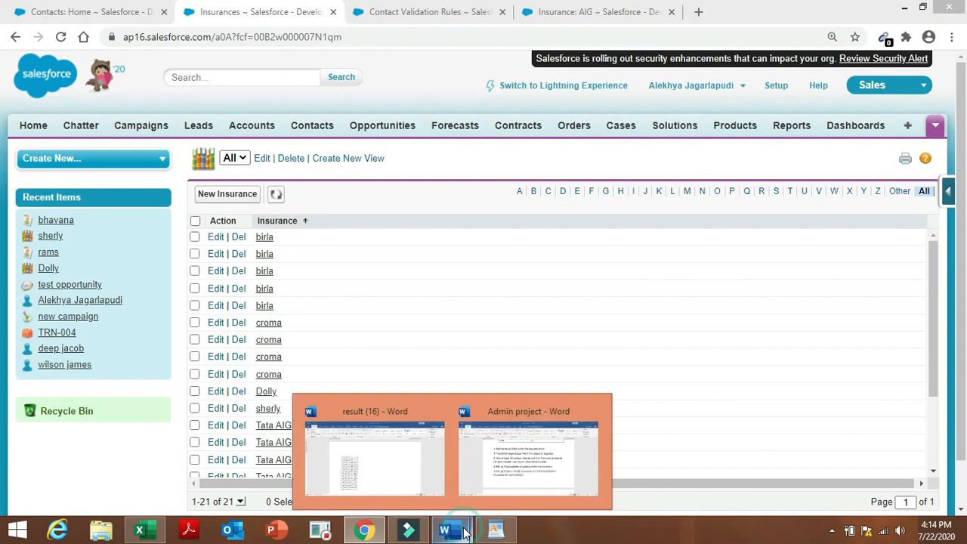
click(531, 472)
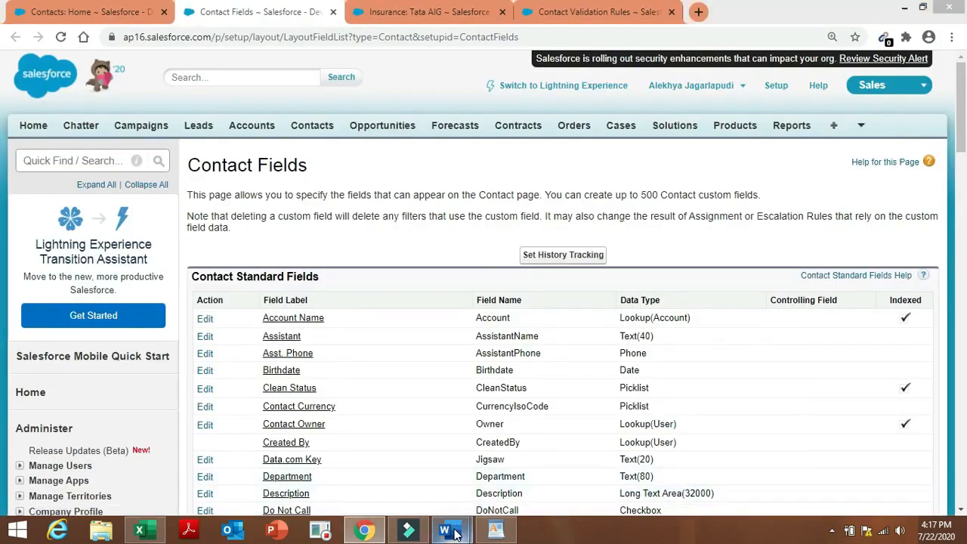
mouse_move(455, 535)
click(518, 465)
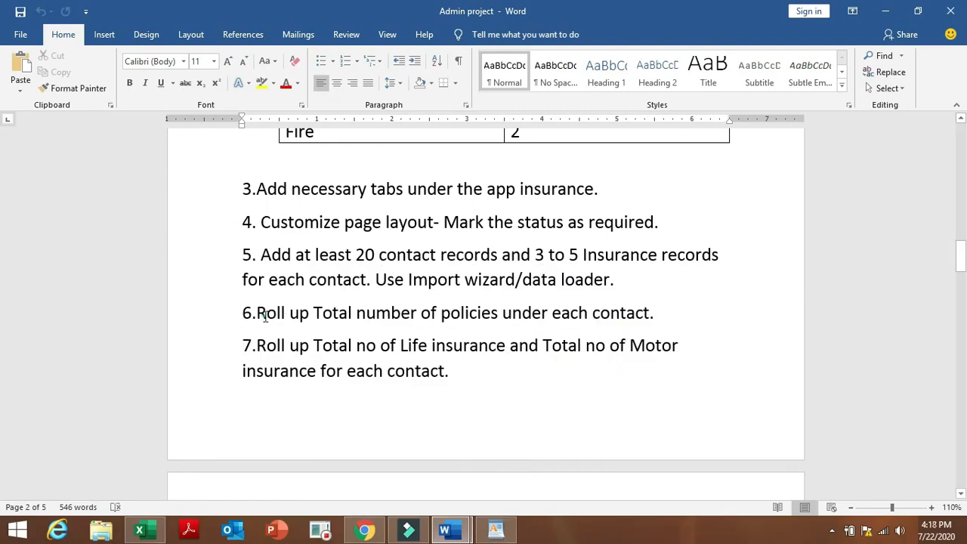
drag(265, 315, 605, 331)
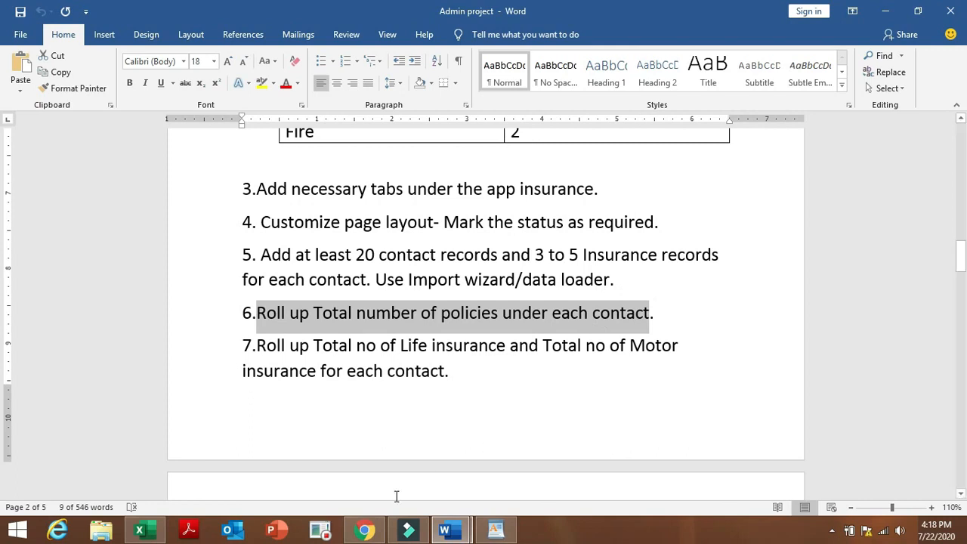
click(364, 530)
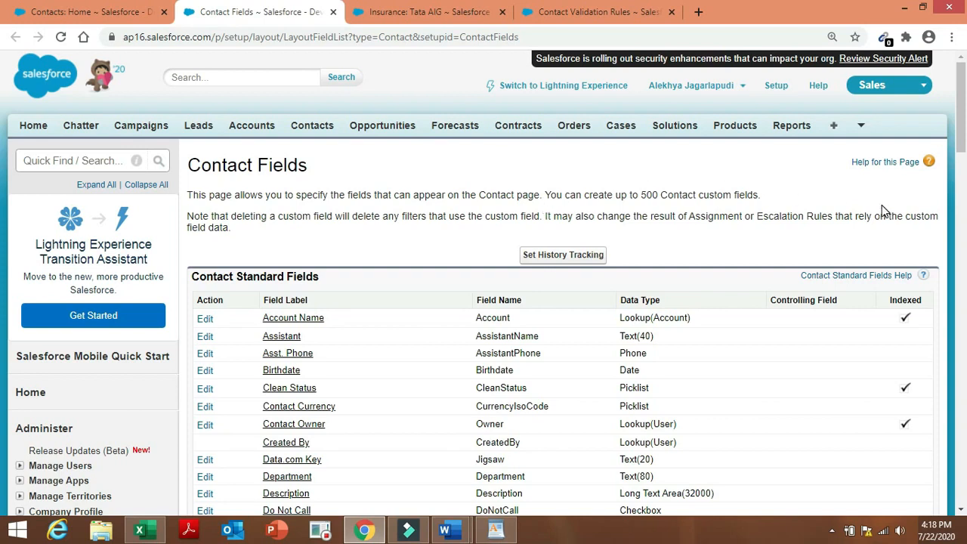
Create a new Contact roll-up summary field labelled 'Total no of policies'.
drag(963, 132, 963, 255)
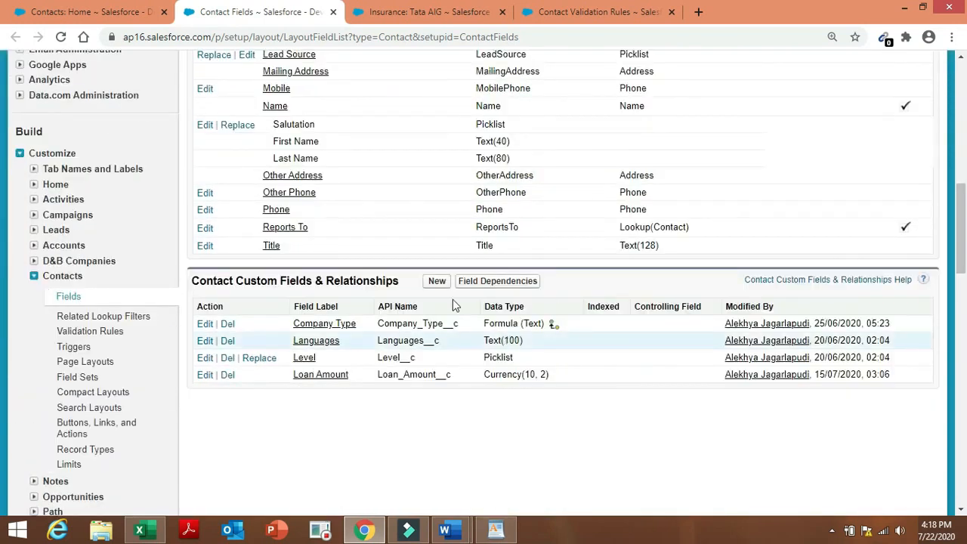
click(437, 282)
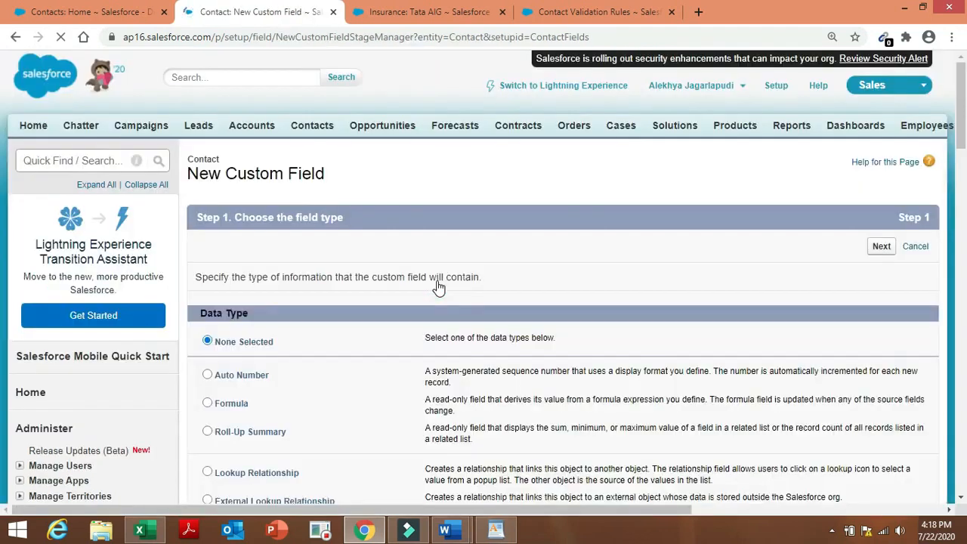
click(207, 431)
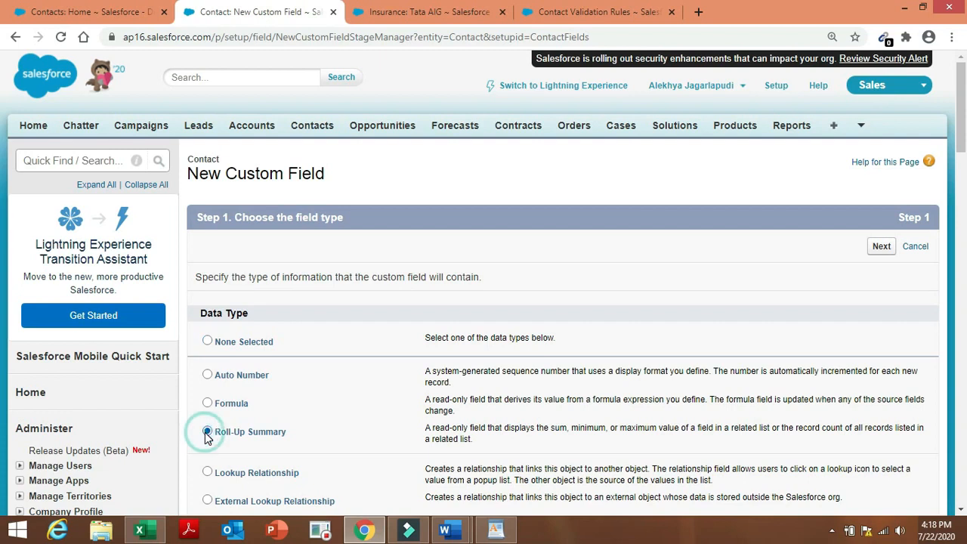
click(882, 247)
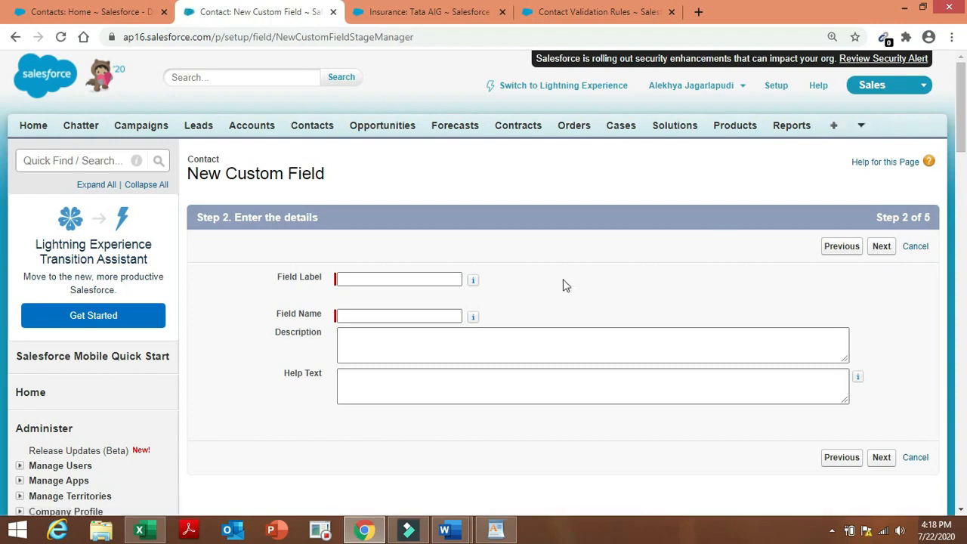
click(439, 279)
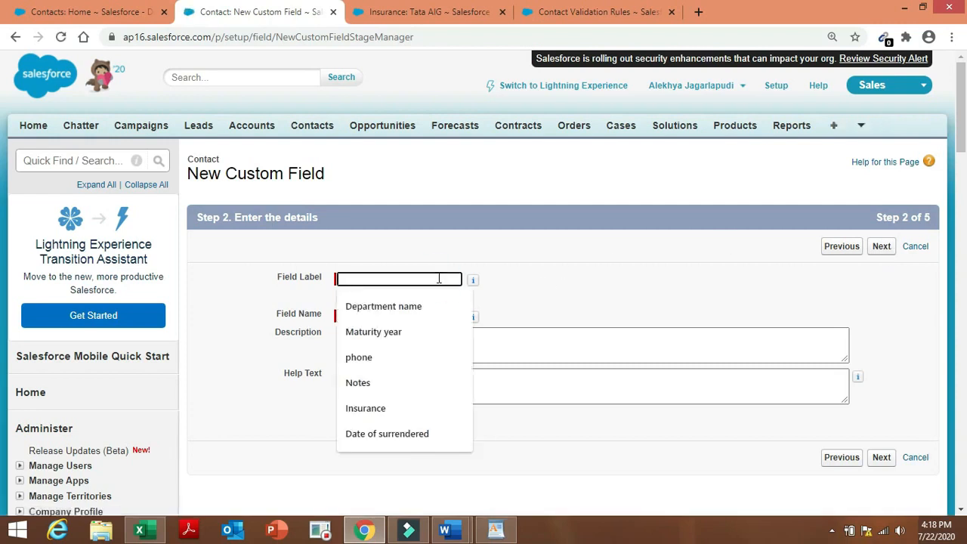
text(Tota)
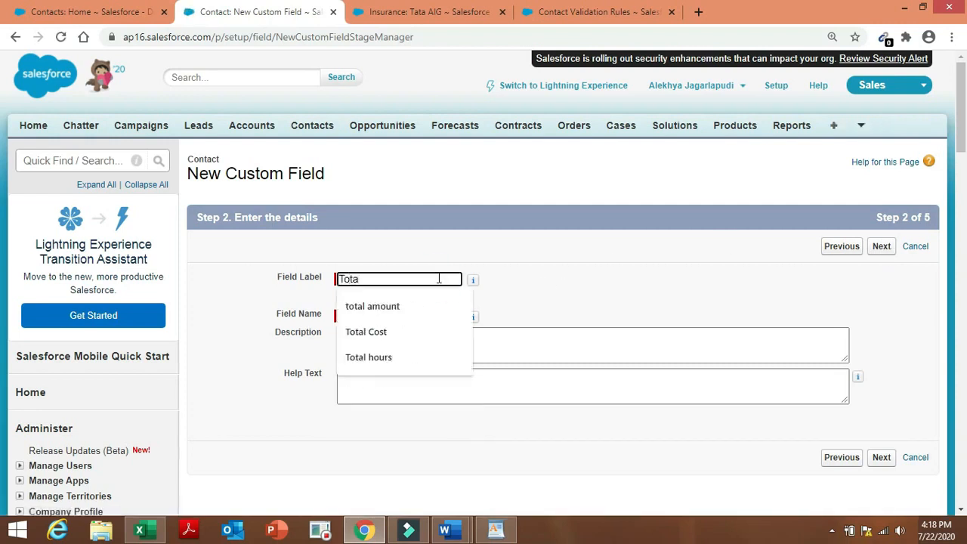
text(l no)
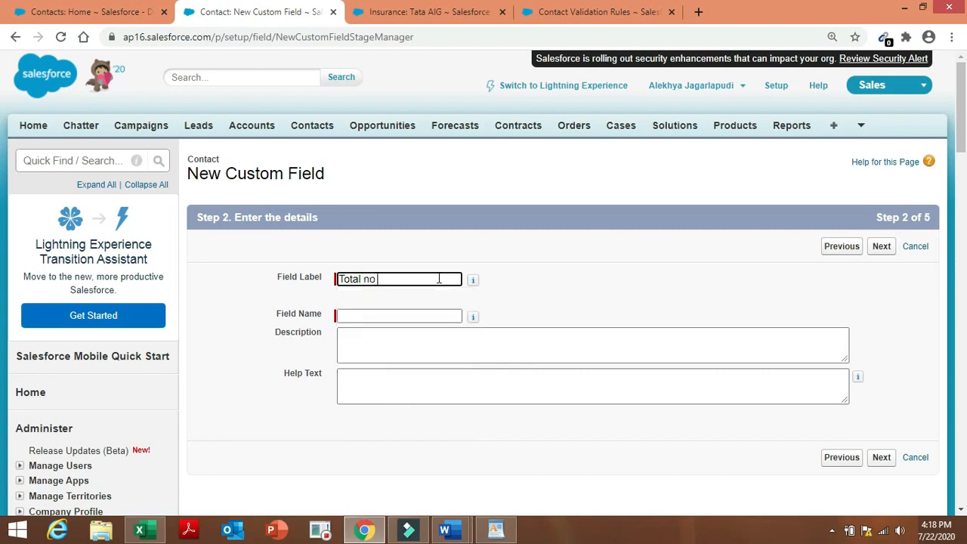
text( of policies)
double_click(431, 312)
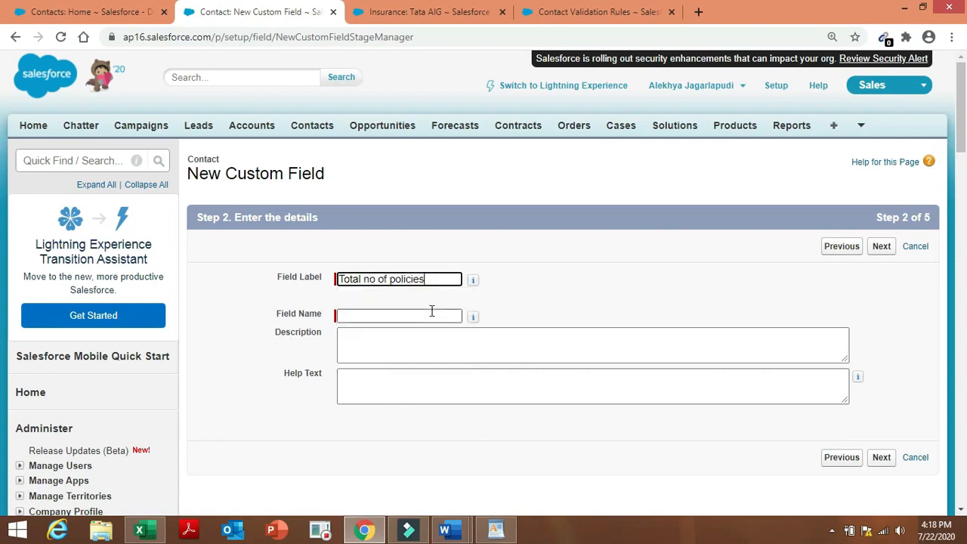
click(596, 302)
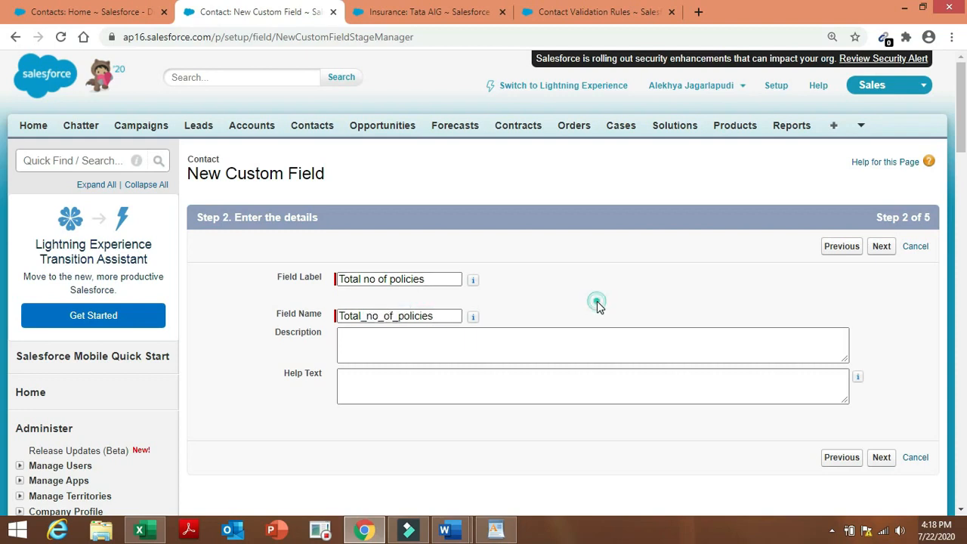
click(877, 254)
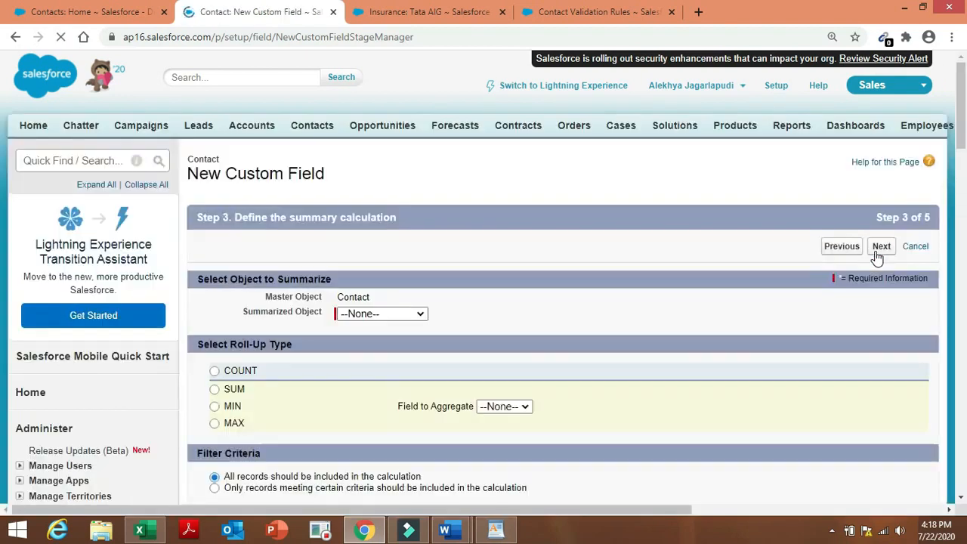
Summarize Insurances with SUM, leaving the field to aggregate as None.
click(405, 317)
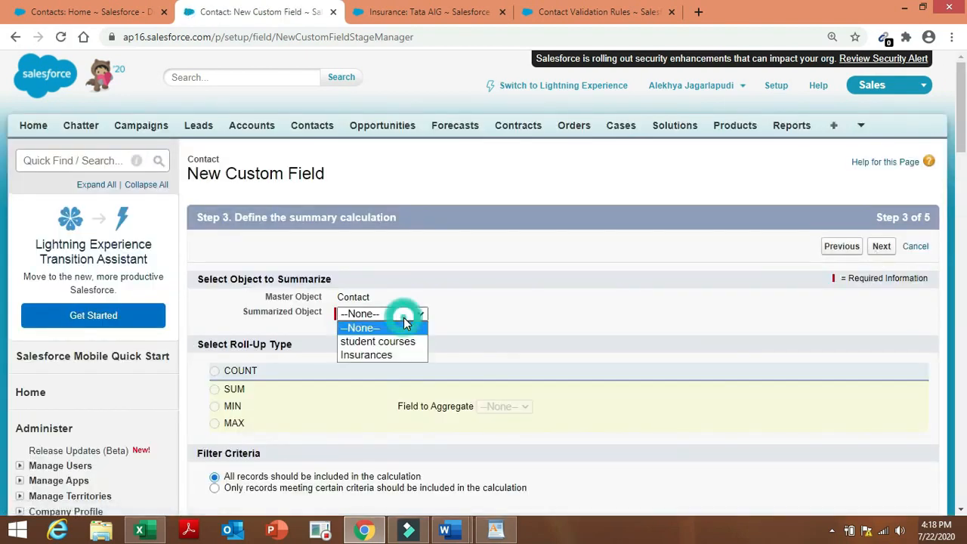
click(393, 355)
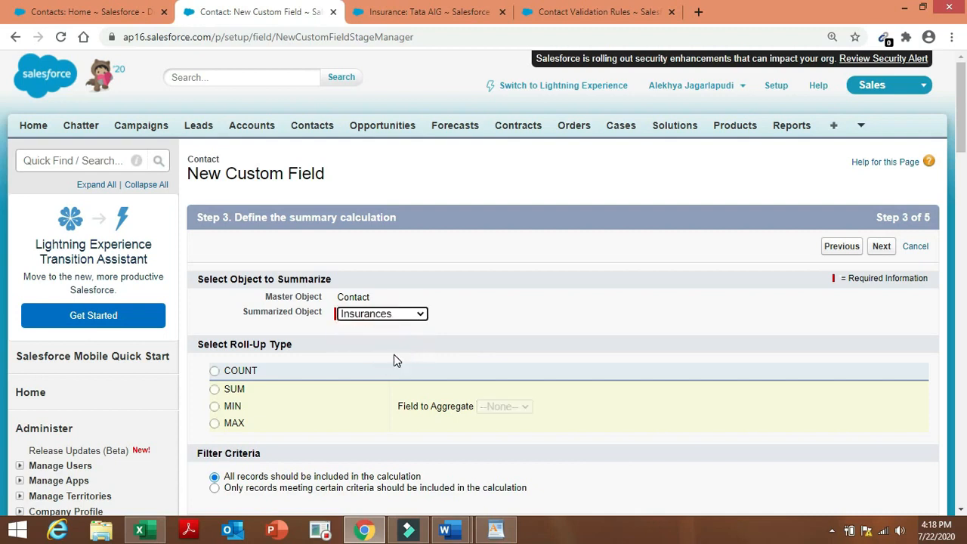
click(231, 389)
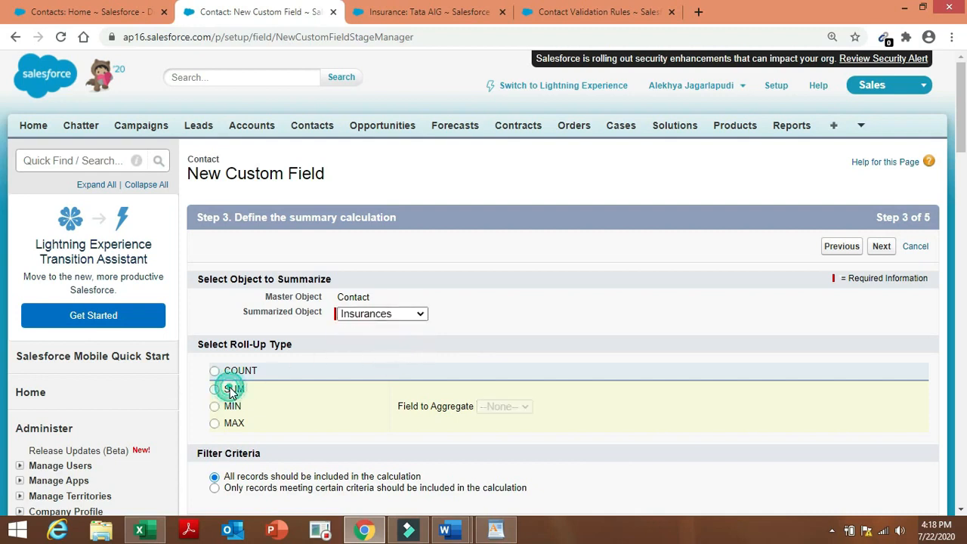
click(526, 408)
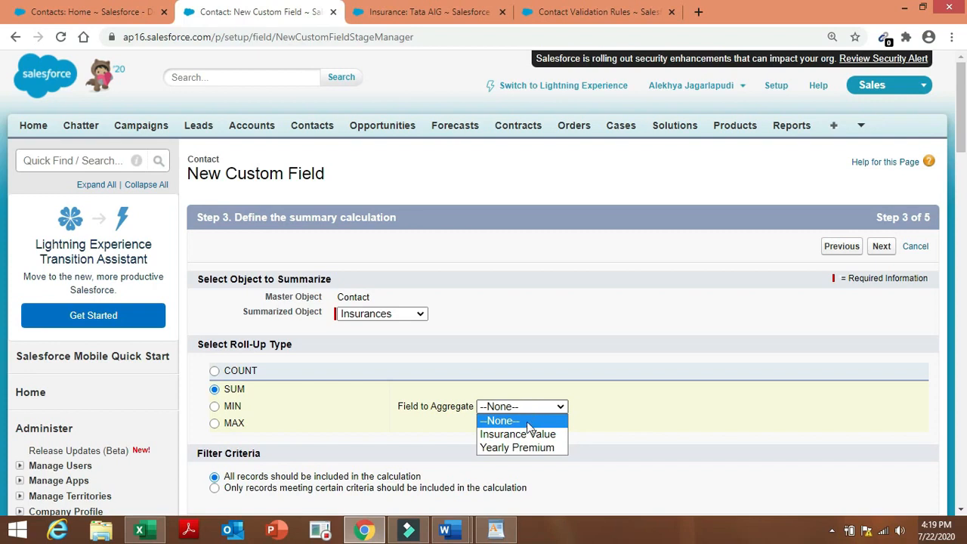
click(540, 380)
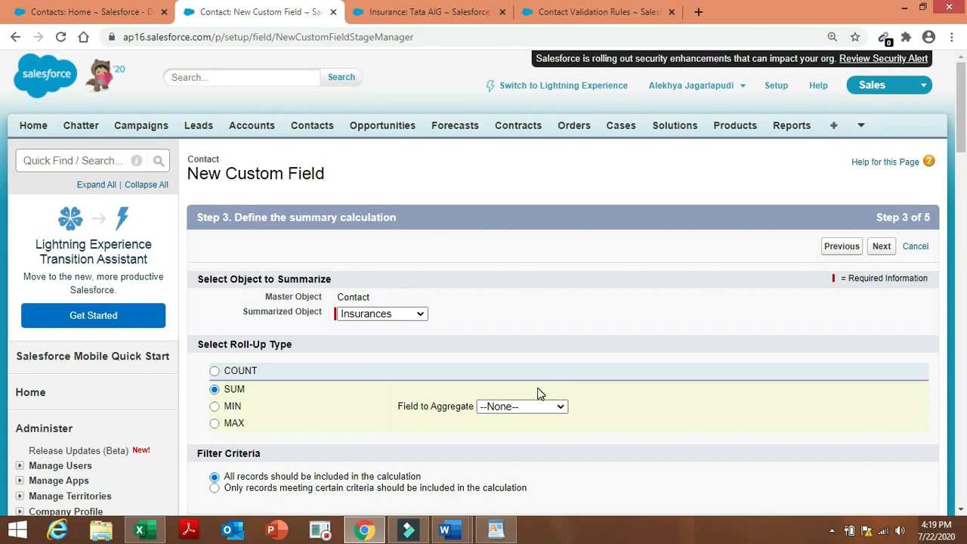
Check the Admin project requirements, then return to the new field page.
mouse_move(458, 525)
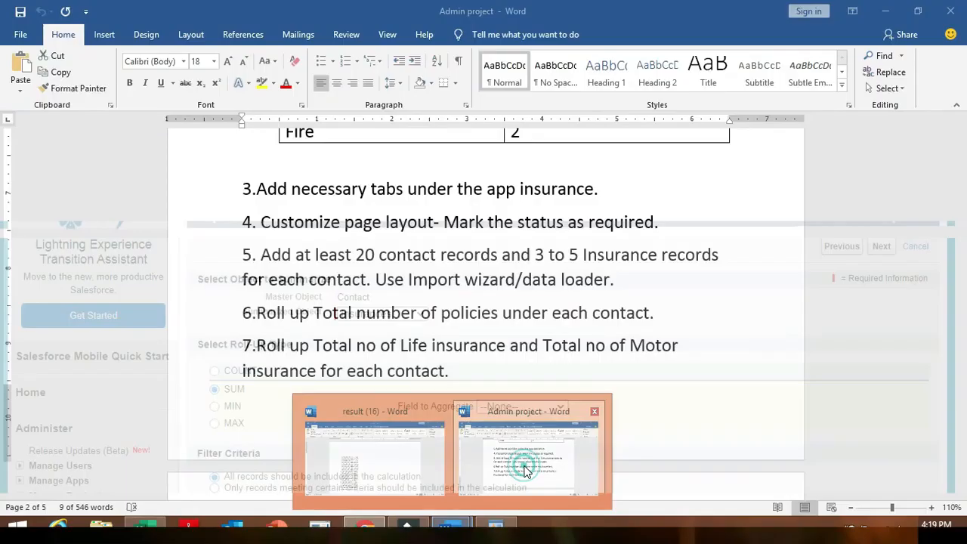
click(526, 469)
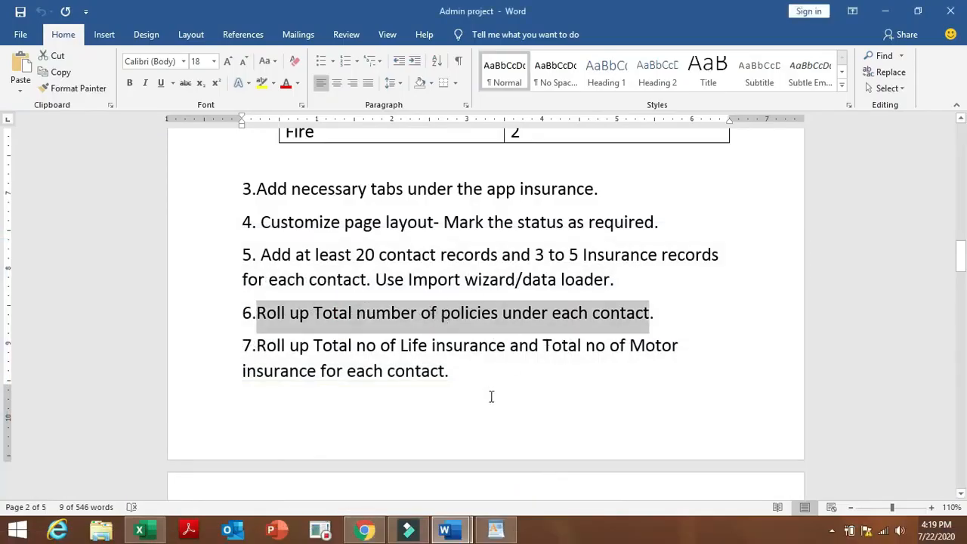
click(361, 531)
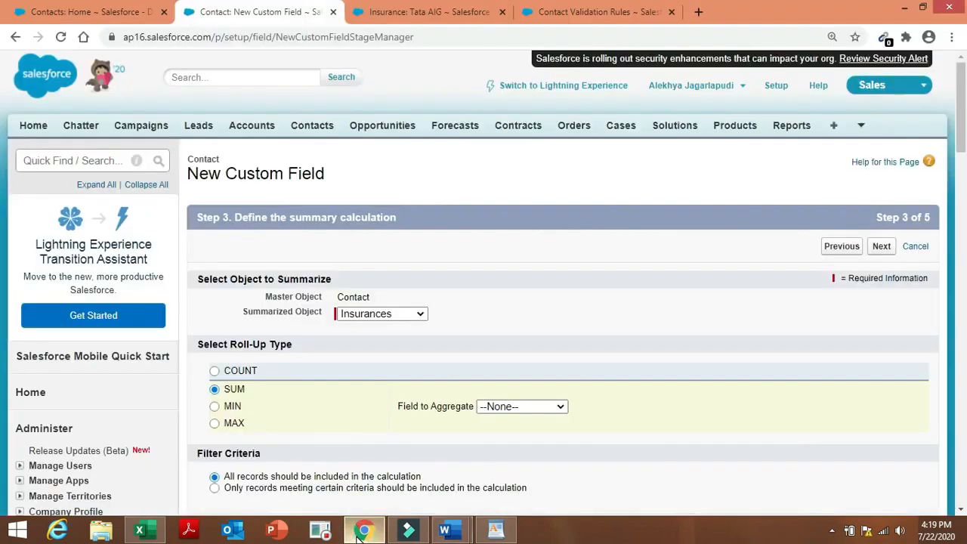
Experiment with the Step 3 options, switching the roll-up type to COUNT.
click(667, 367)
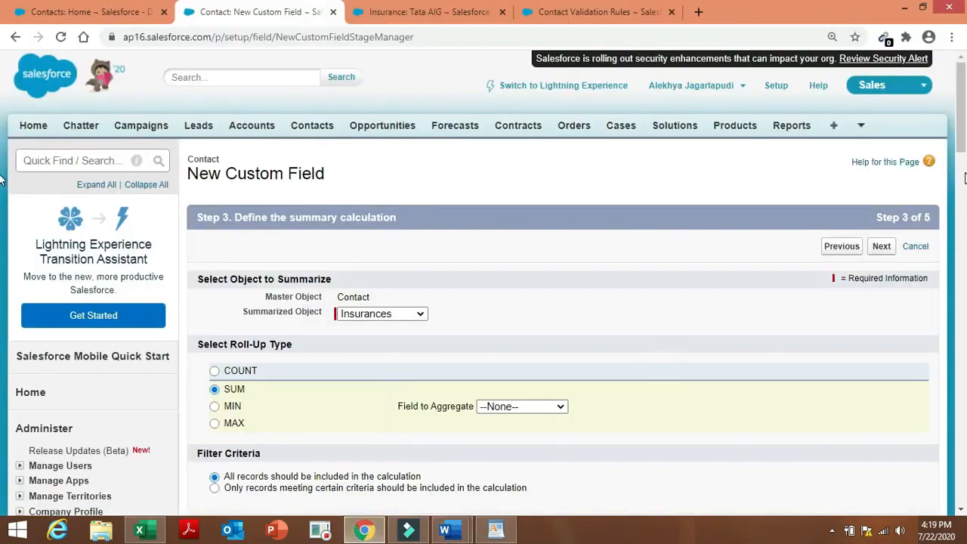
scroll(964, 188, down, 5)
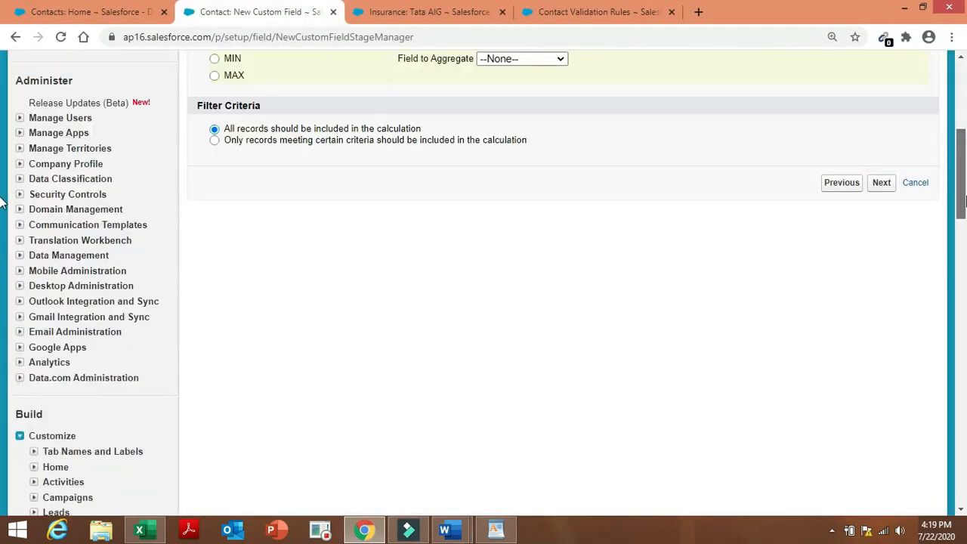
scroll(964, 198, up, 3)
click(881, 362)
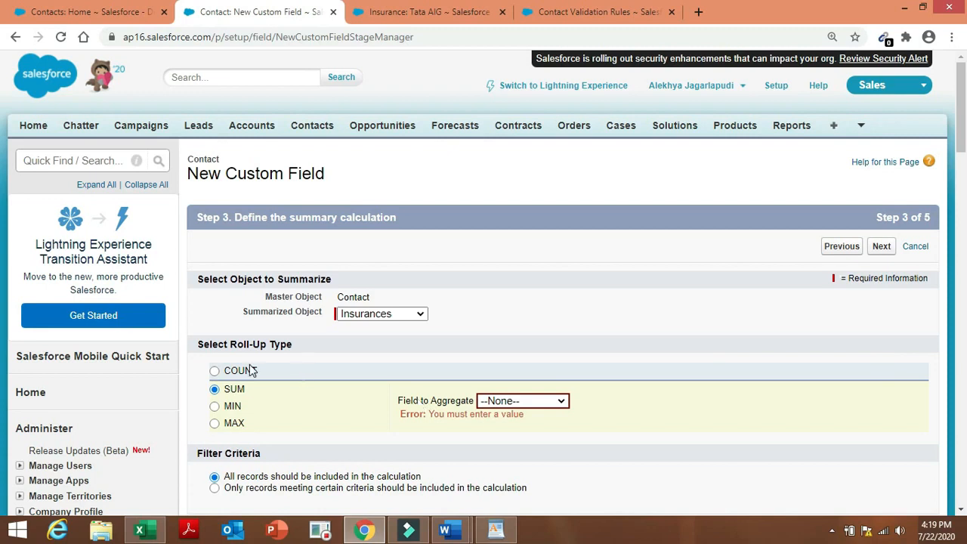
click(215, 371)
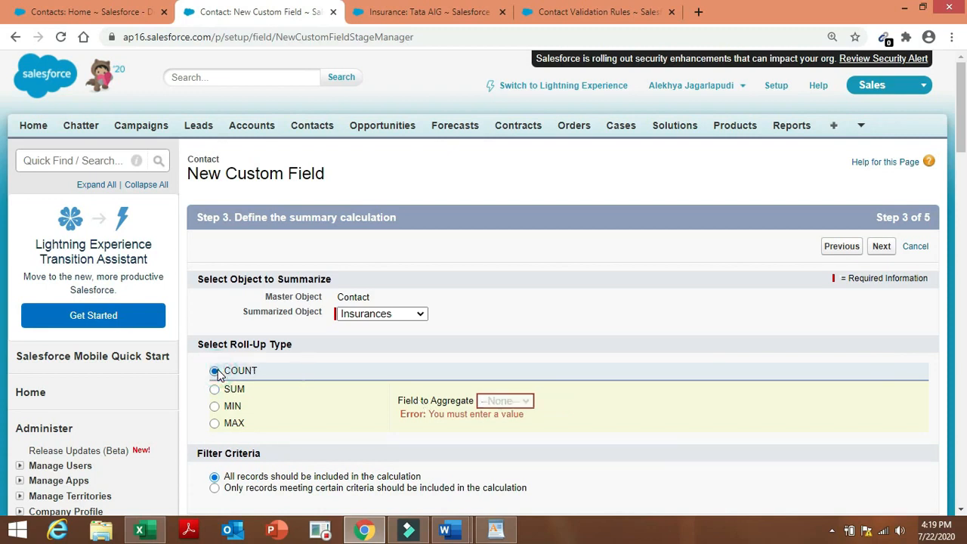
click(482, 462)
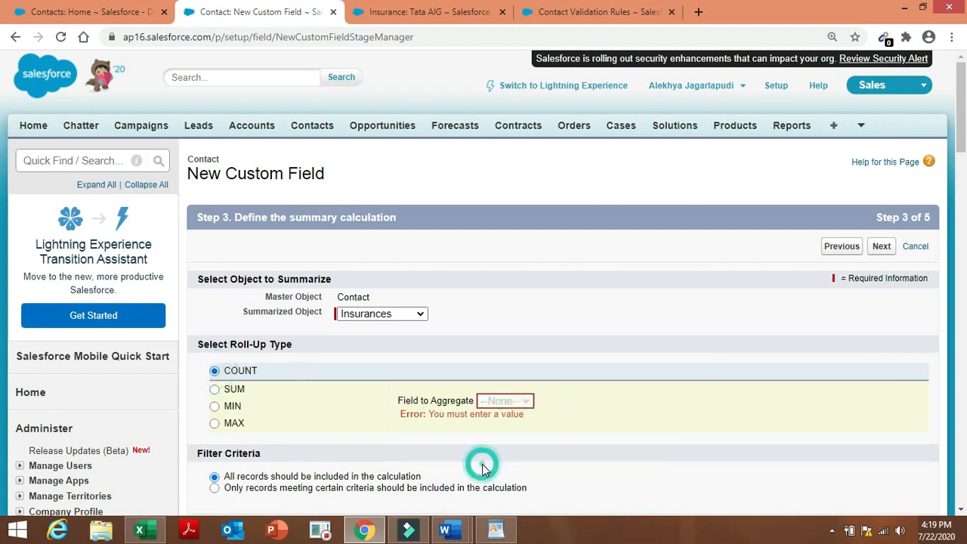
click(415, 258)
click(520, 402)
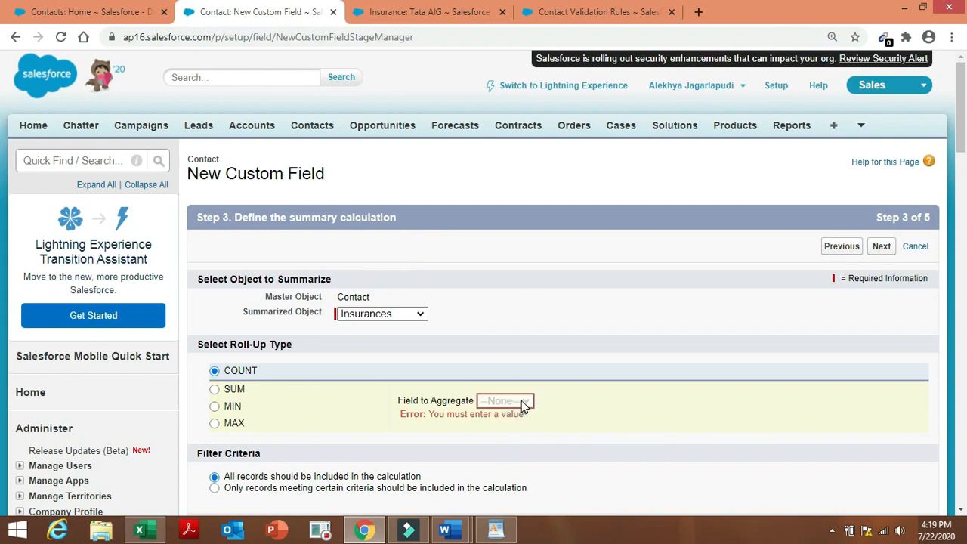
click(606, 393)
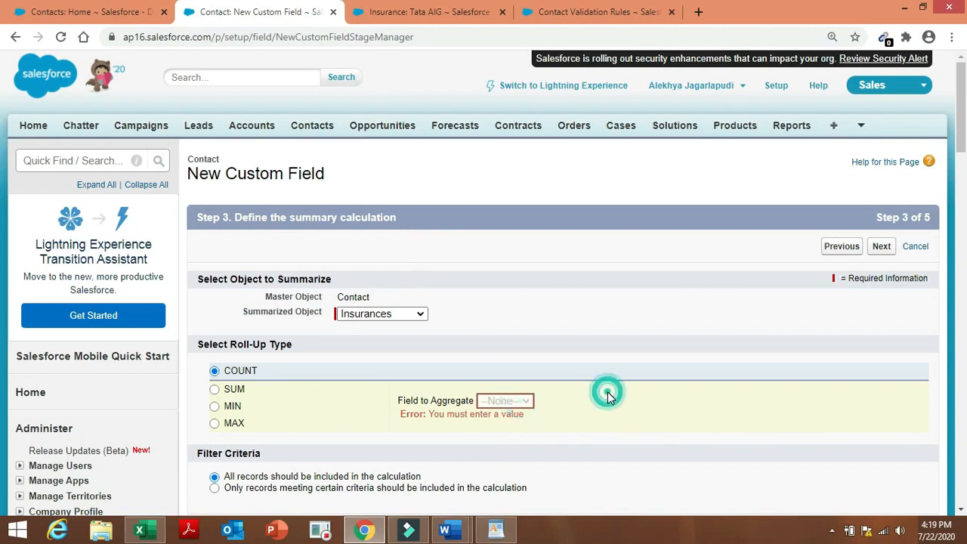
Reload and resubmit the Step 3 page, then select COUNT again.
click(61, 36)
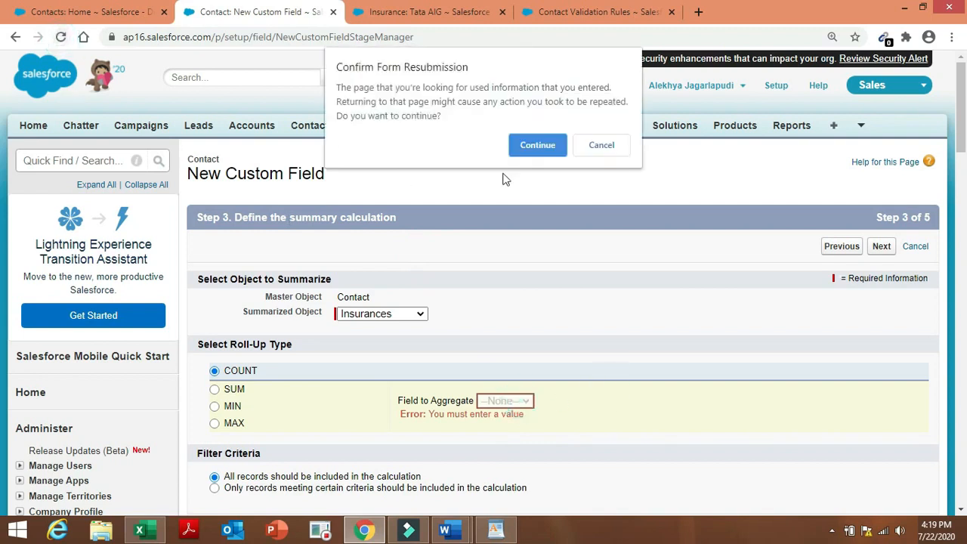
click(547, 151)
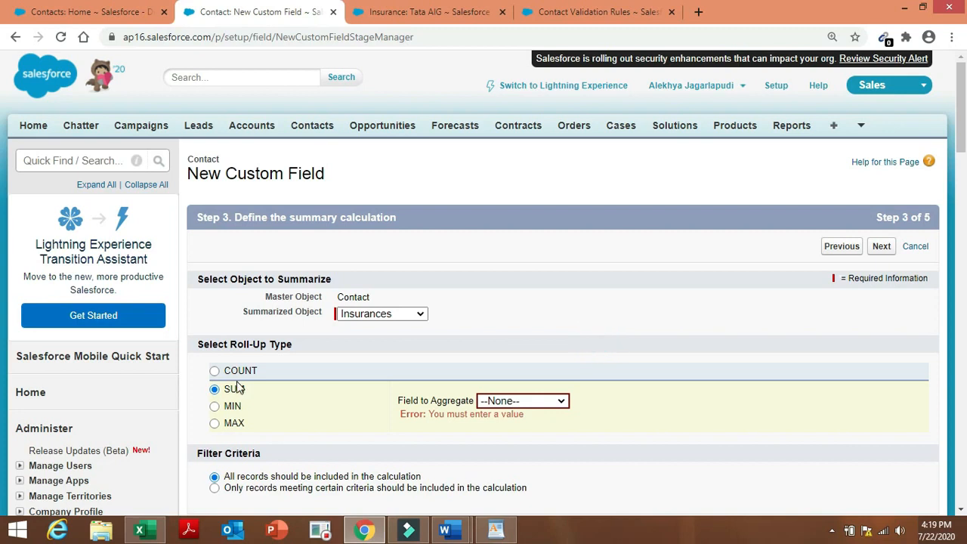
click(216, 371)
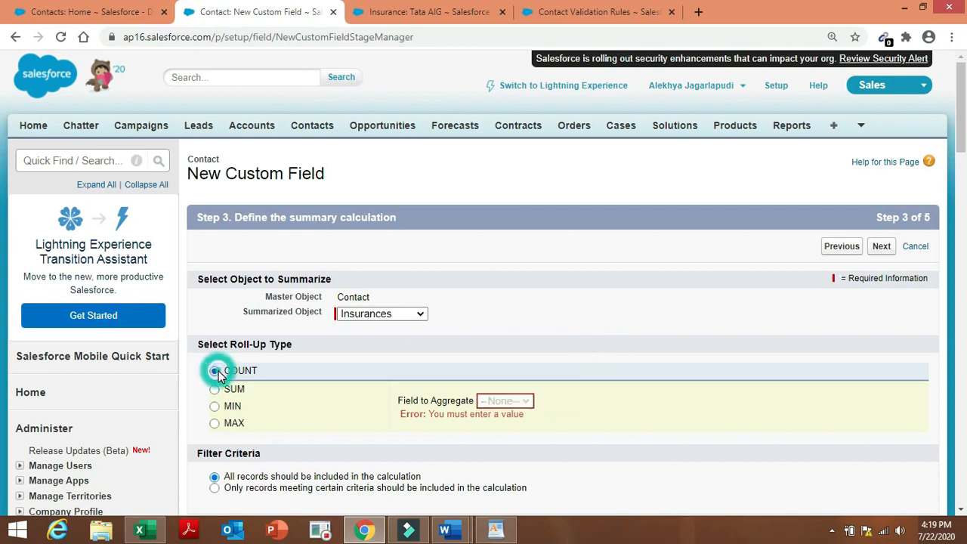
click(521, 405)
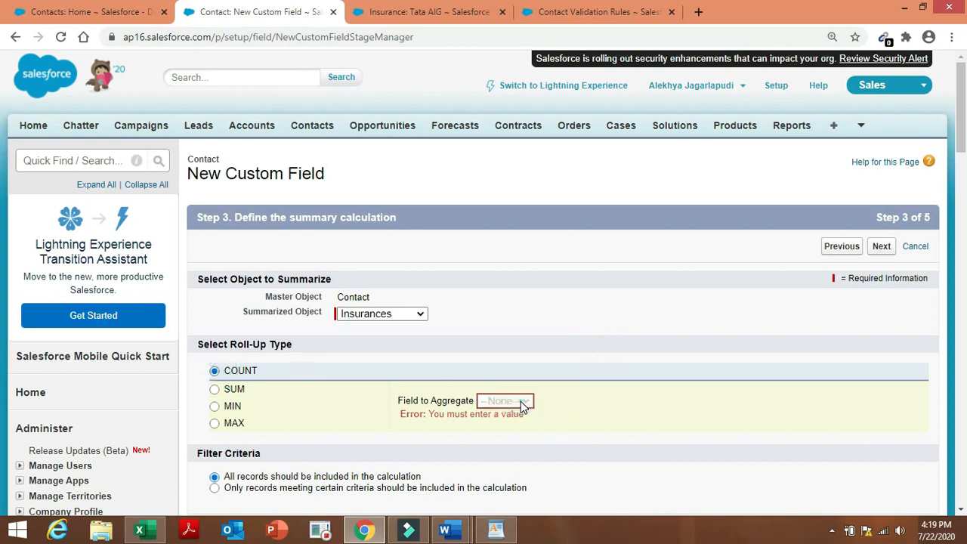
Select COUNT with all records included, then go back to the Step 2 field details.
click(13, 37)
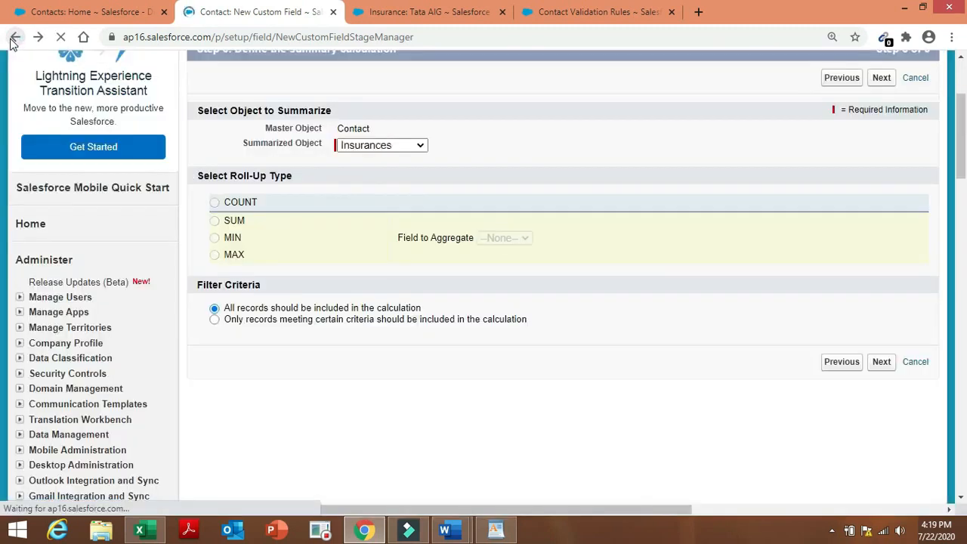
click(214, 202)
click(215, 204)
click(216, 204)
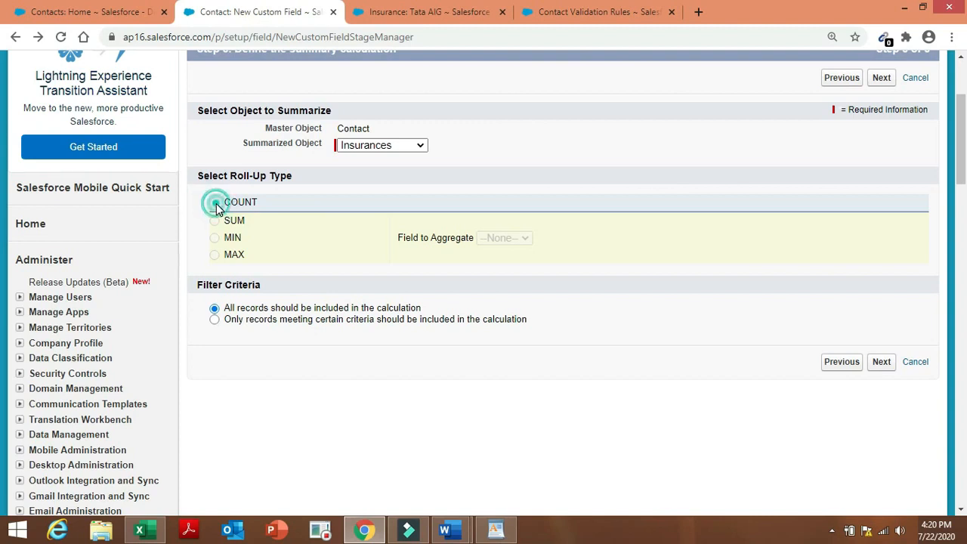
click(216, 204)
click(216, 204)
click(217, 204)
click(216, 204)
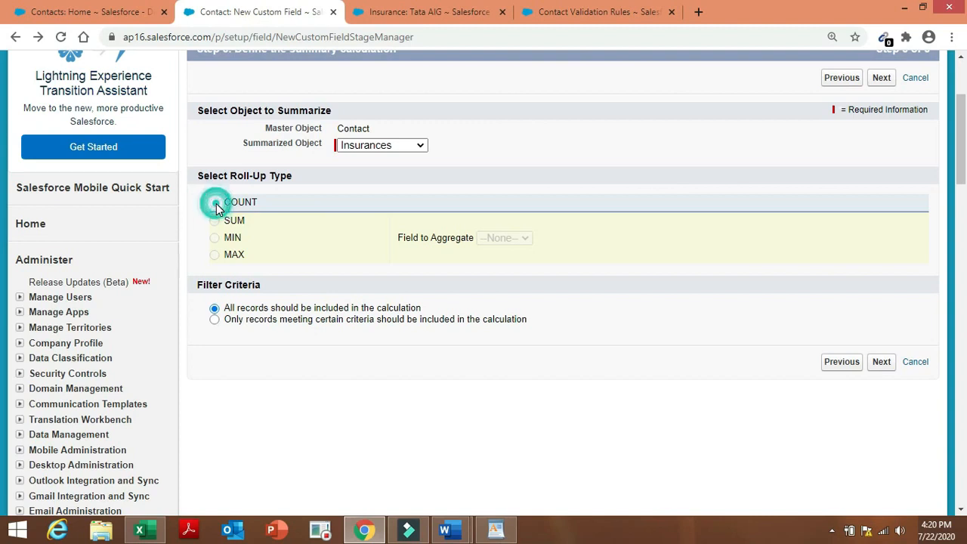
click(214, 319)
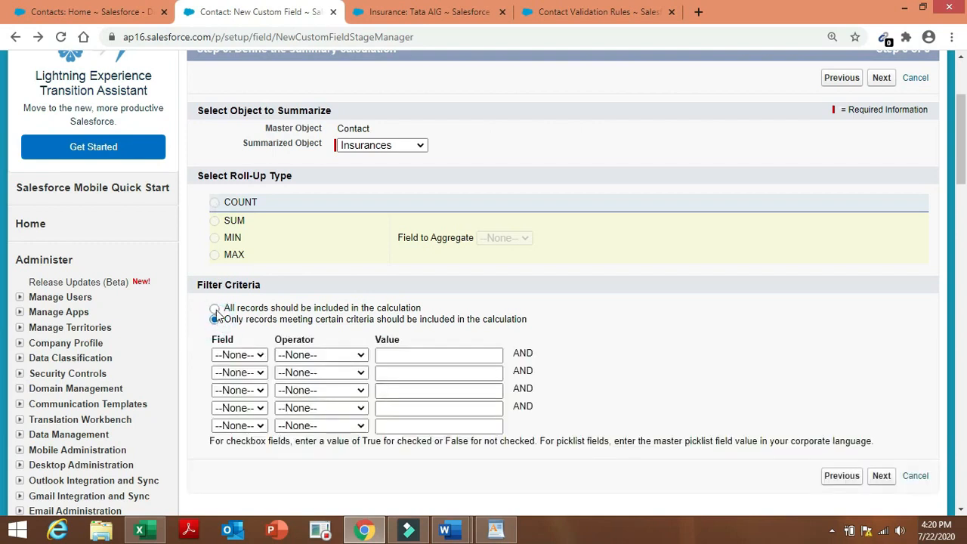
click(215, 309)
click(216, 204)
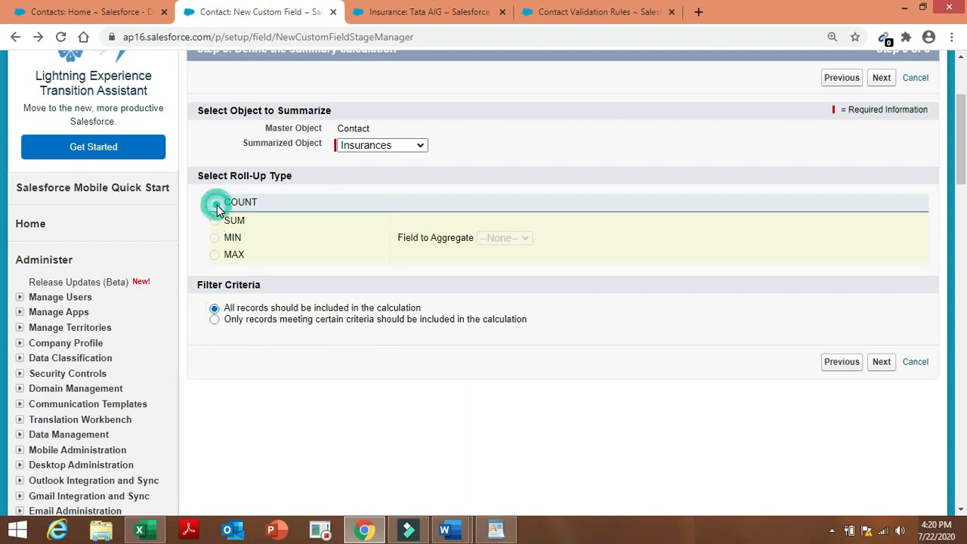
click(16, 38)
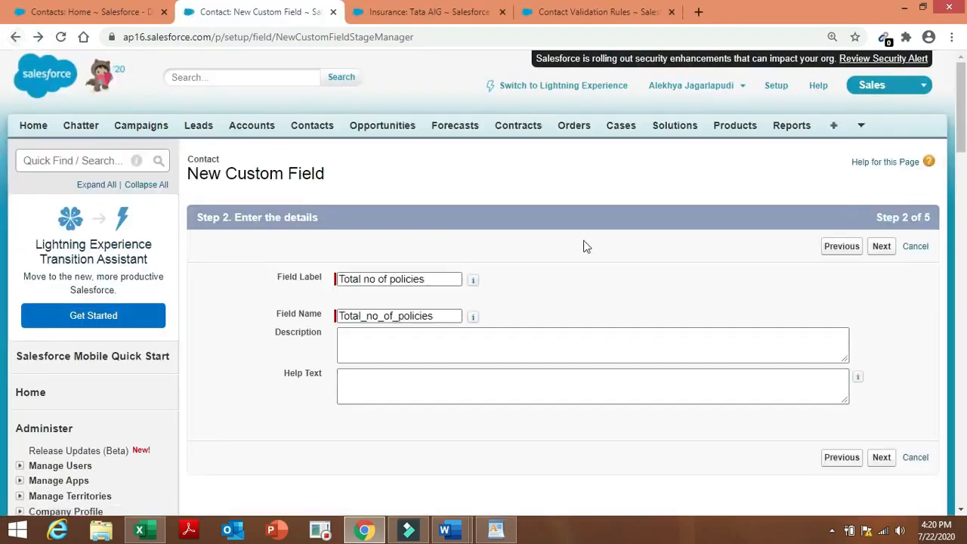
Make 'Total no of policies' count Insurances records, accept default security and layouts, and Save & New.
click(881, 247)
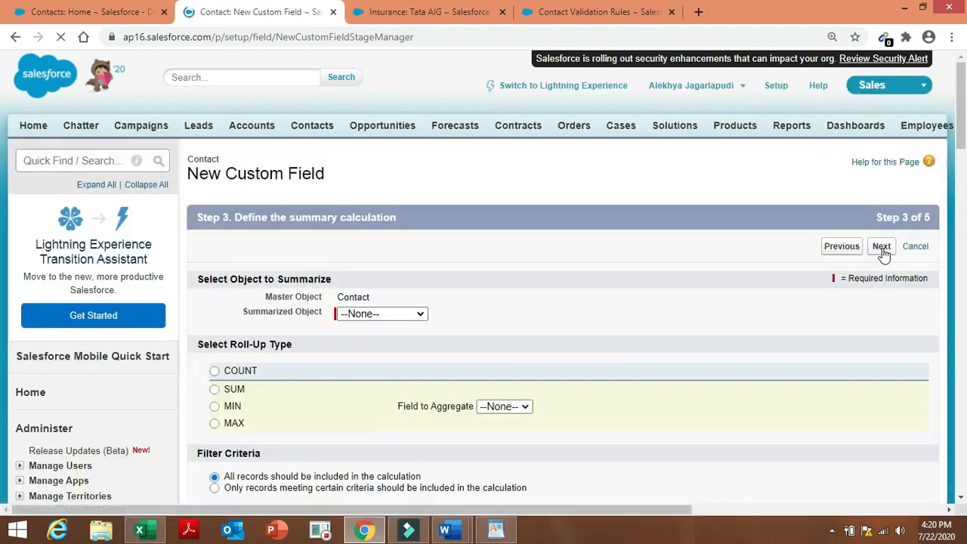
click(401, 317)
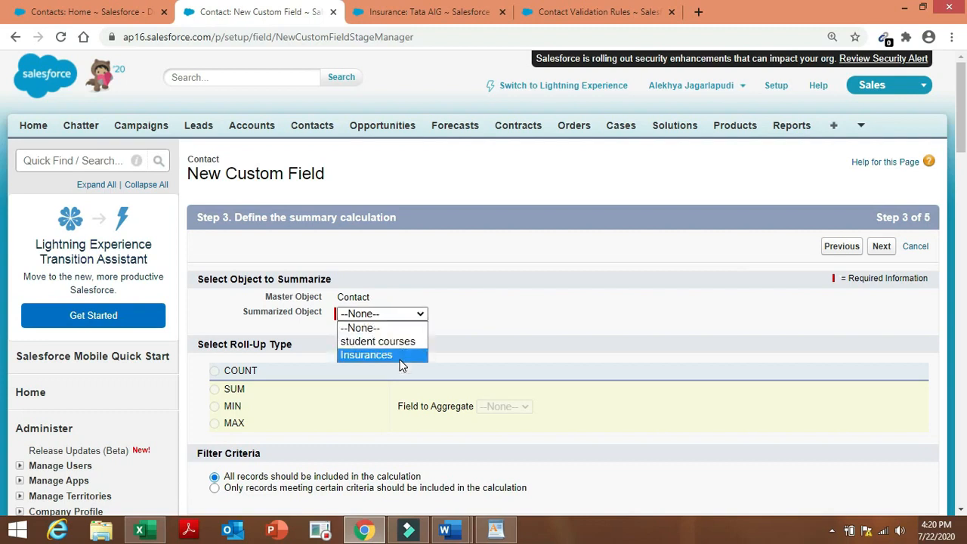
click(401, 355)
click(216, 371)
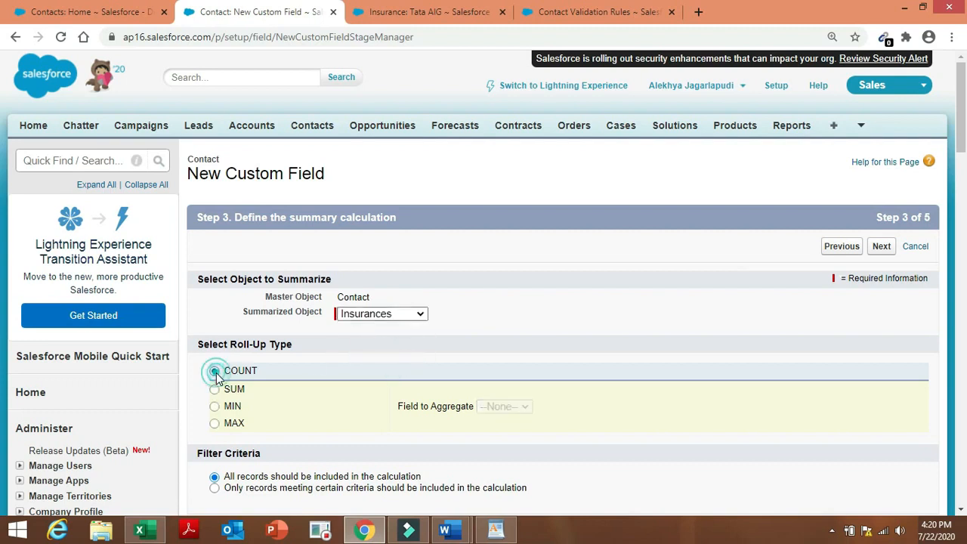
click(962, 167)
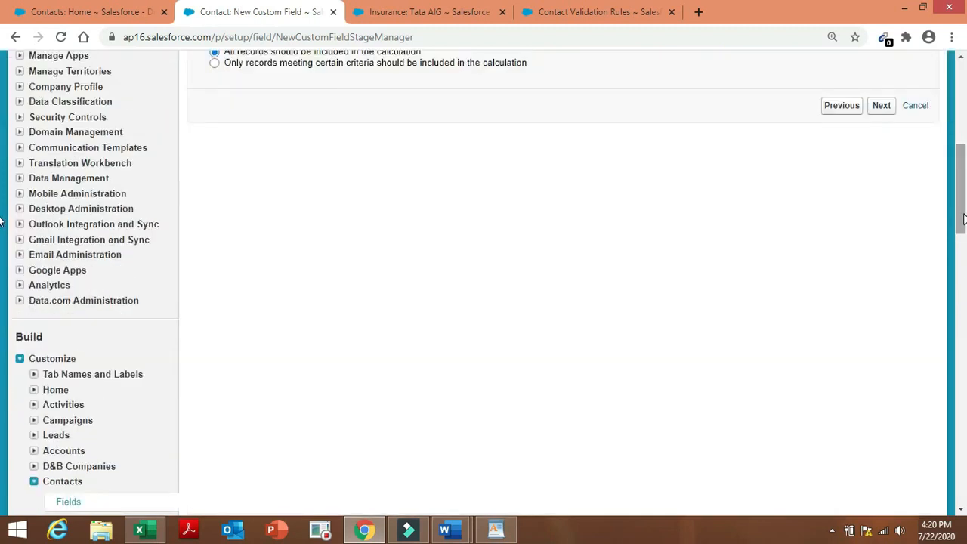
drag(962, 219, 963, 186)
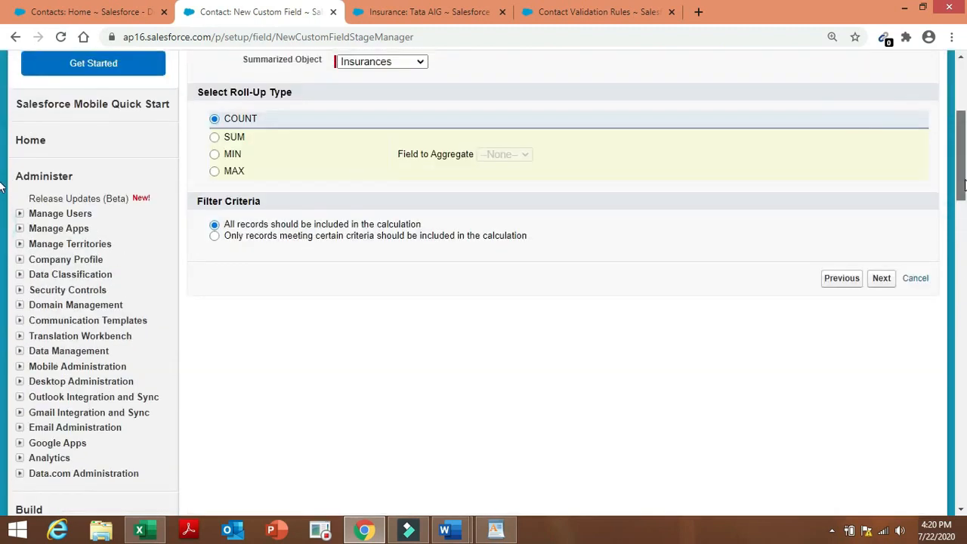
click(881, 279)
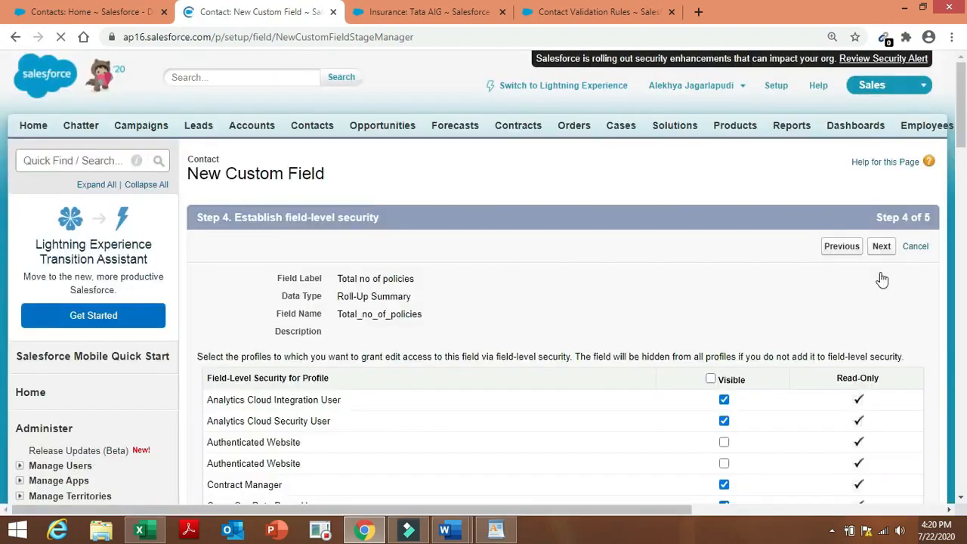
click(882, 253)
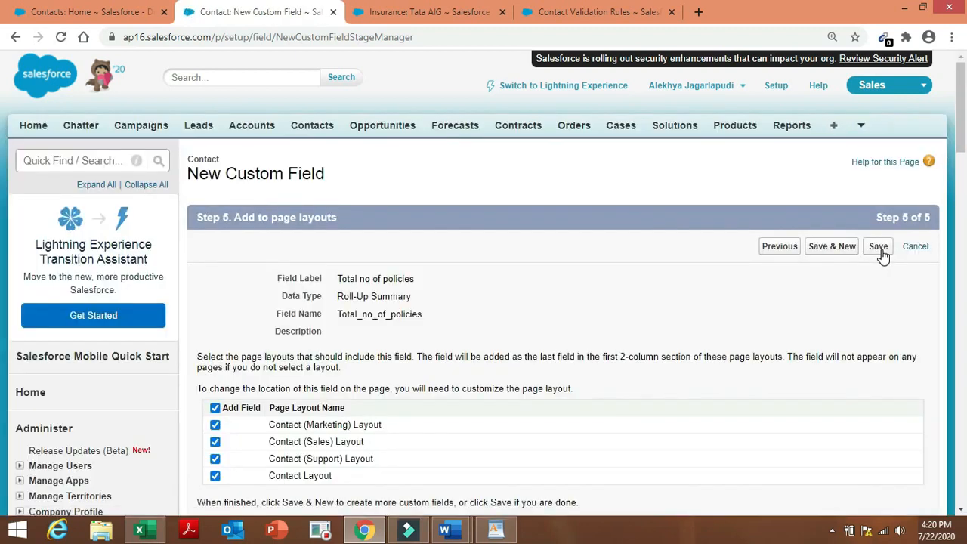
click(841, 255)
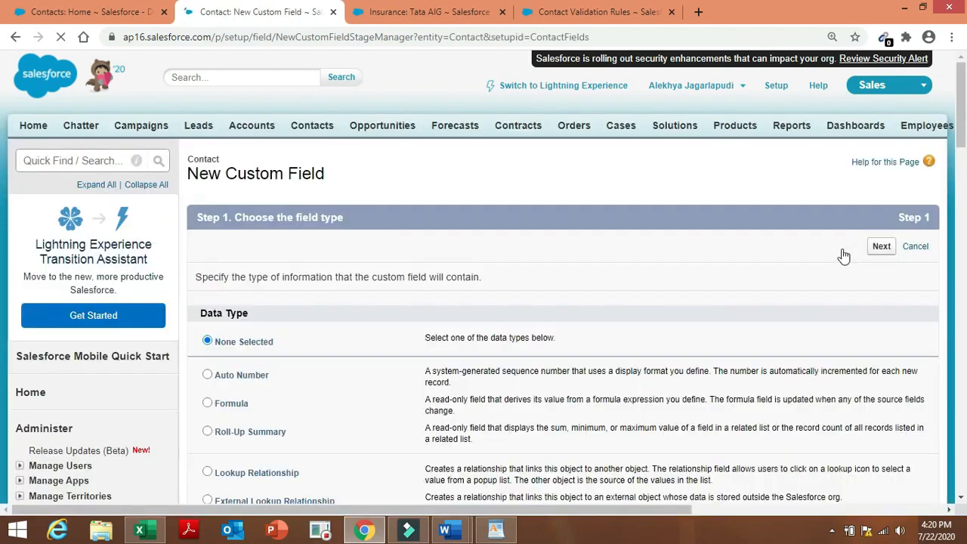
mouse_move(451, 536)
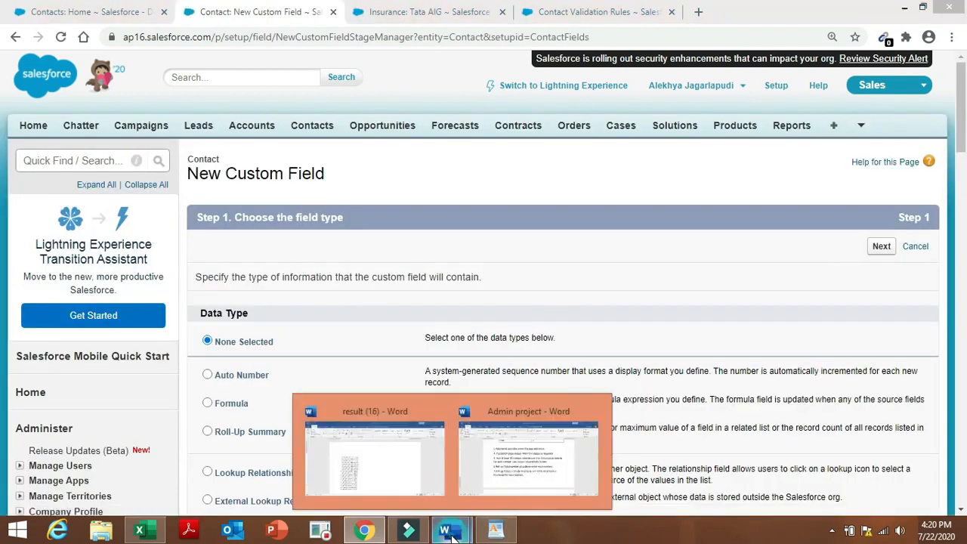
click(521, 467)
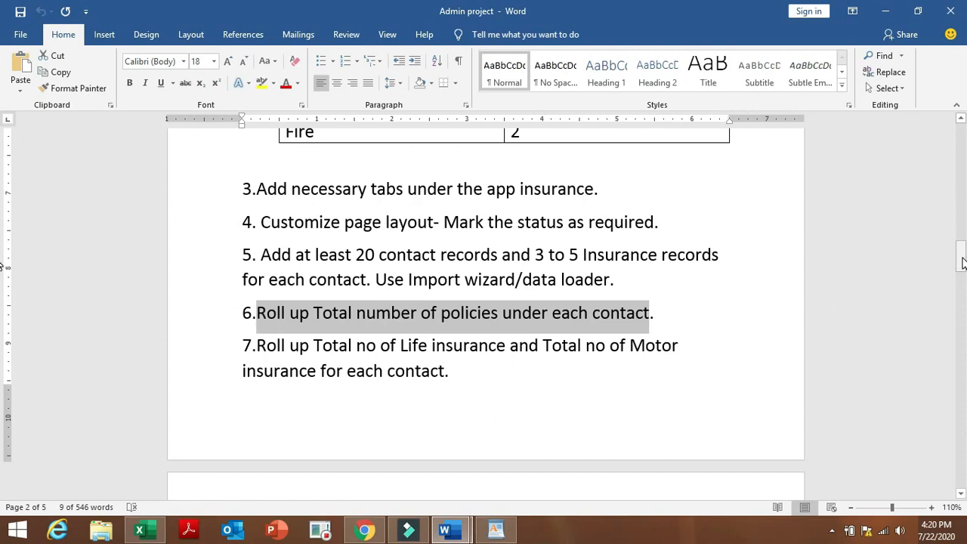
drag(962, 262, 962, 277)
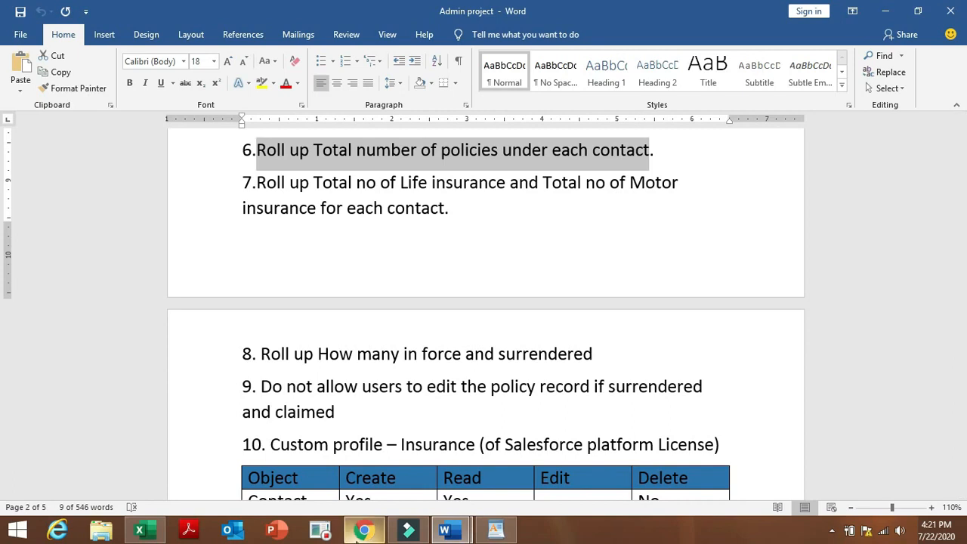
click(364, 529)
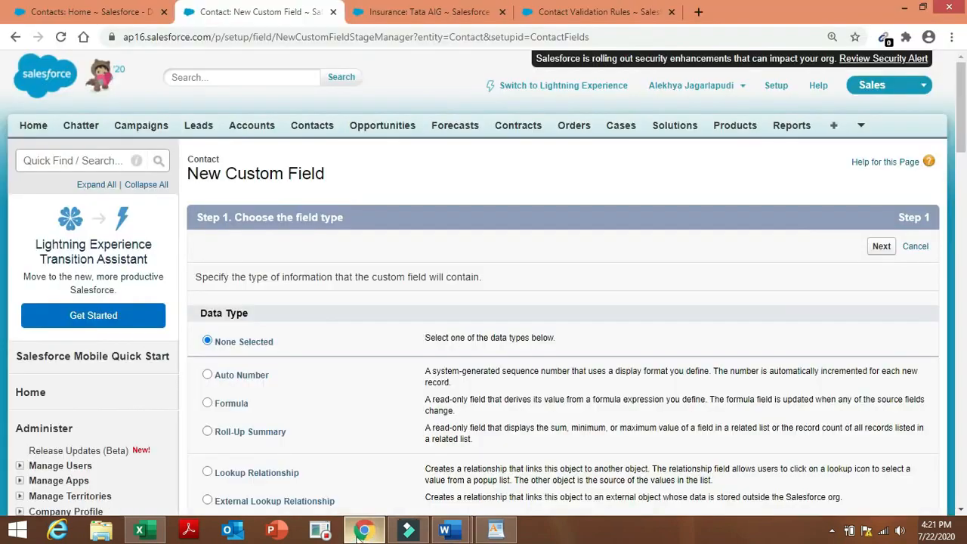
Create a Roll-Up Summary field on Contact labelled 'Roll up for insurance', keeping the auto-generated name.
click(258, 435)
click(881, 247)
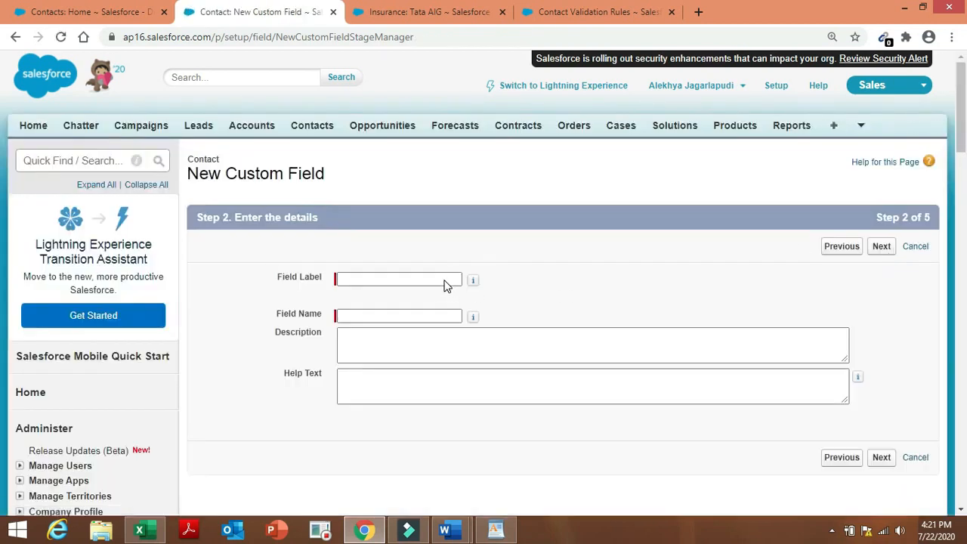
click(445, 282)
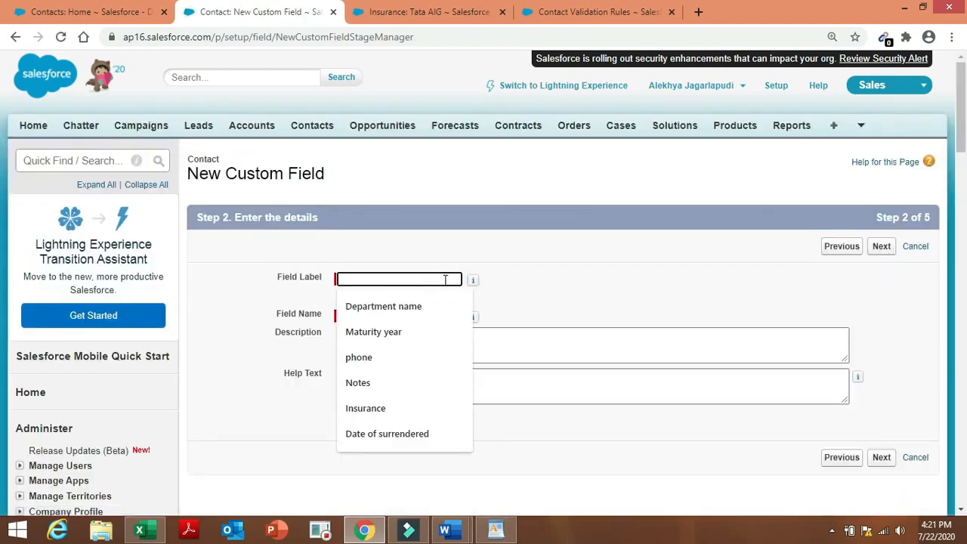
text(Roll up)
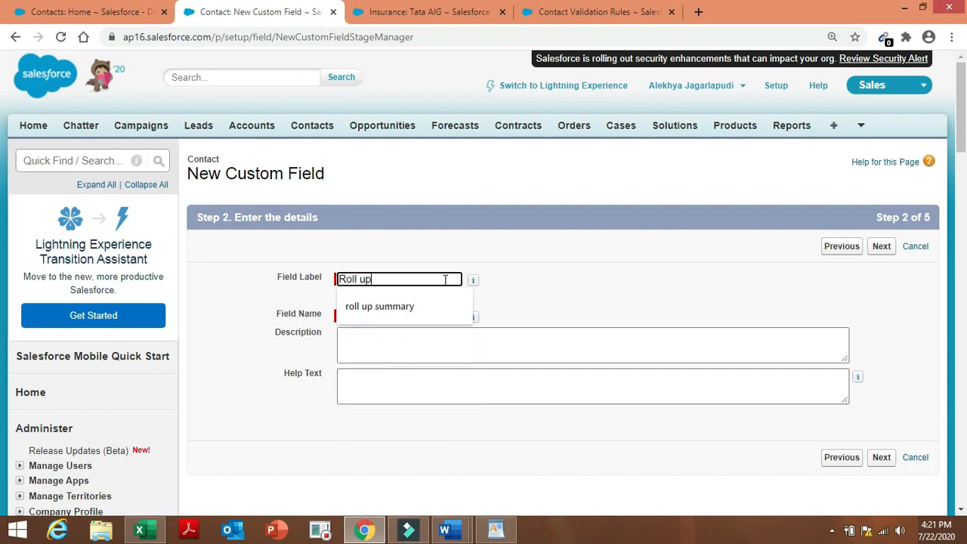
text( for insurance)
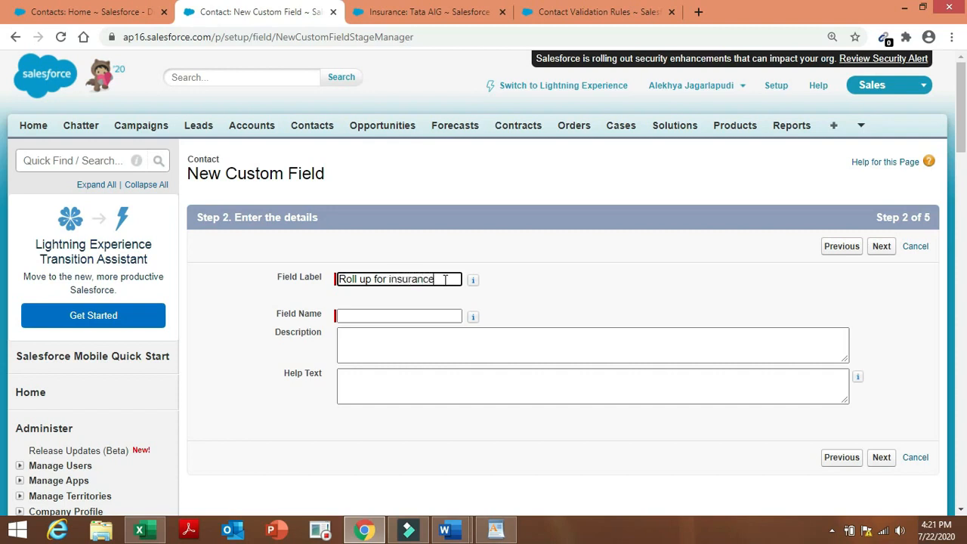
click(465, 290)
click(702, 247)
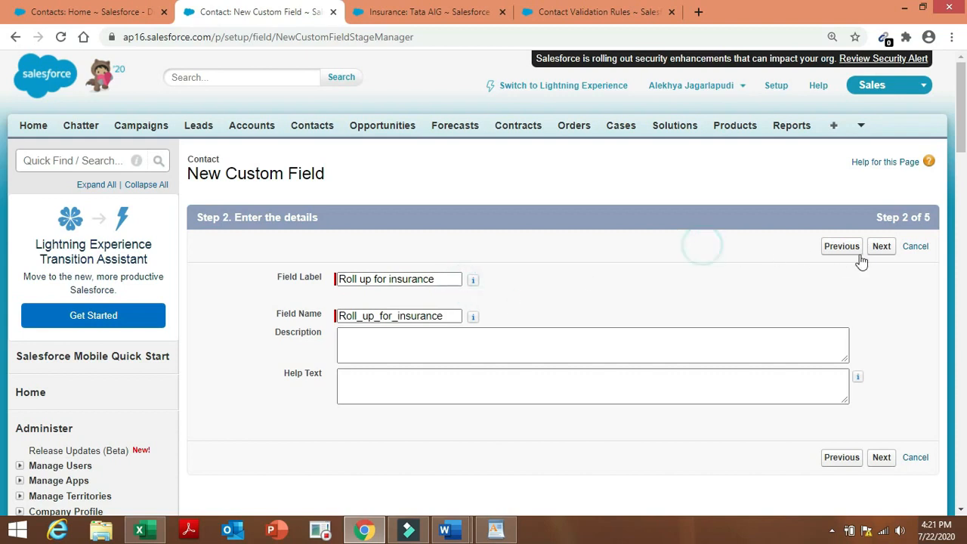
click(881, 248)
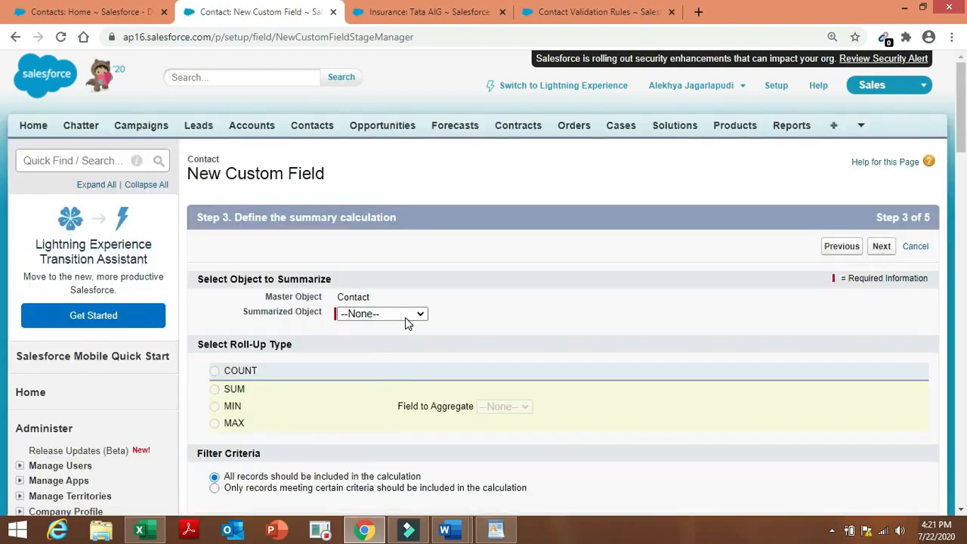
Make the roll-up COUNT Insurances records, limited to only records meeting certain criteria.
click(405, 319)
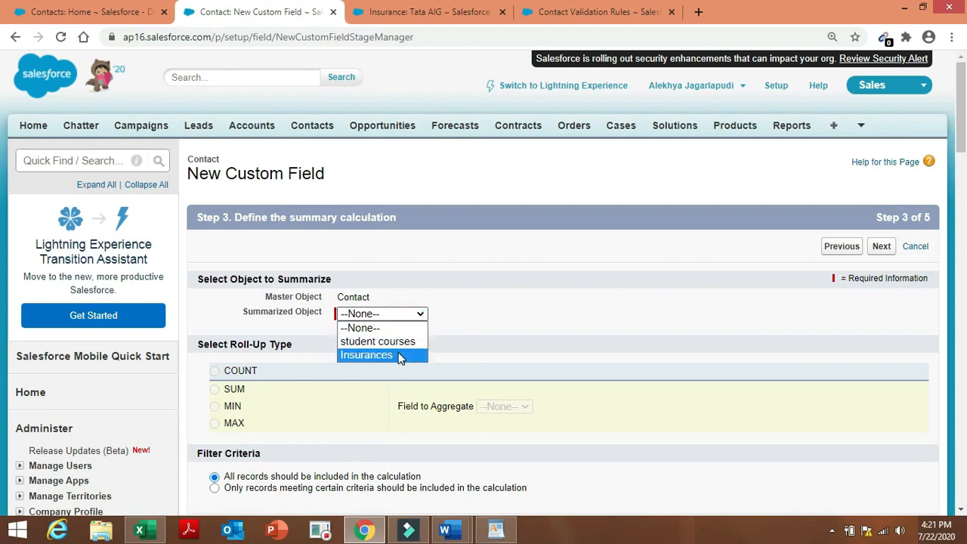
click(399, 354)
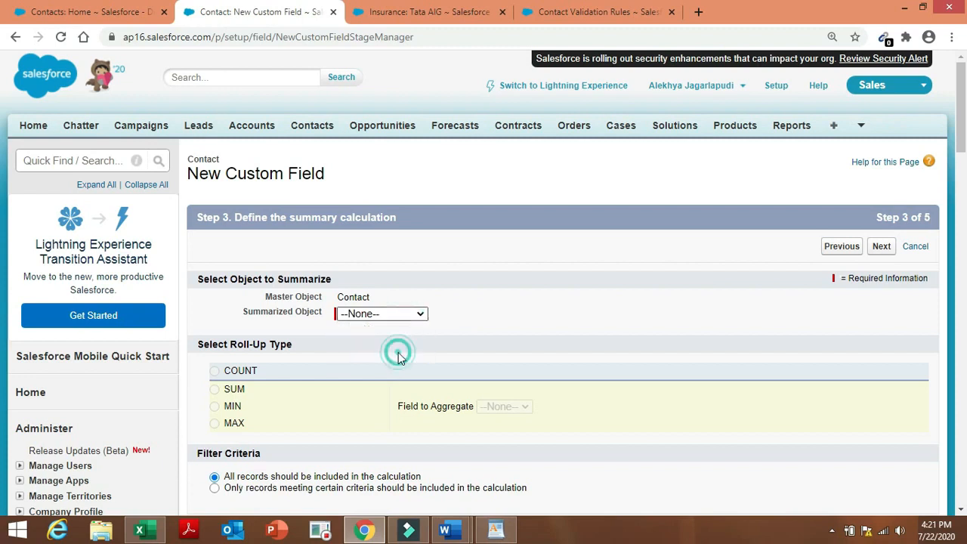
click(214, 372)
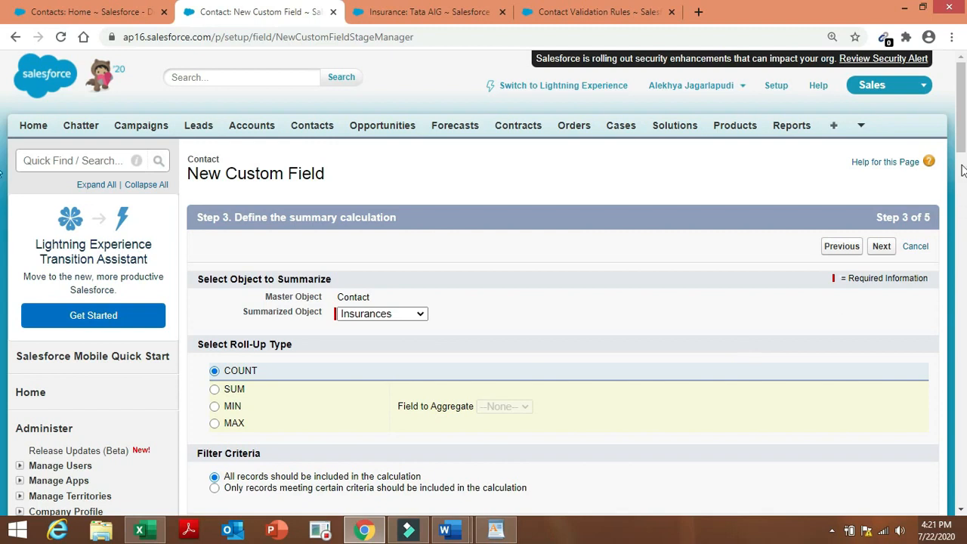
drag(960, 119, 960, 155)
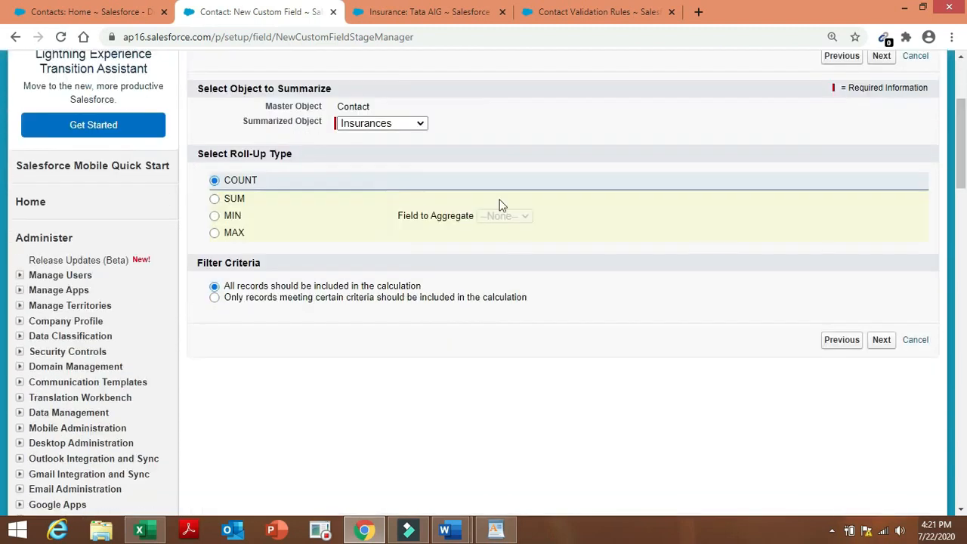
click(214, 298)
click(250, 335)
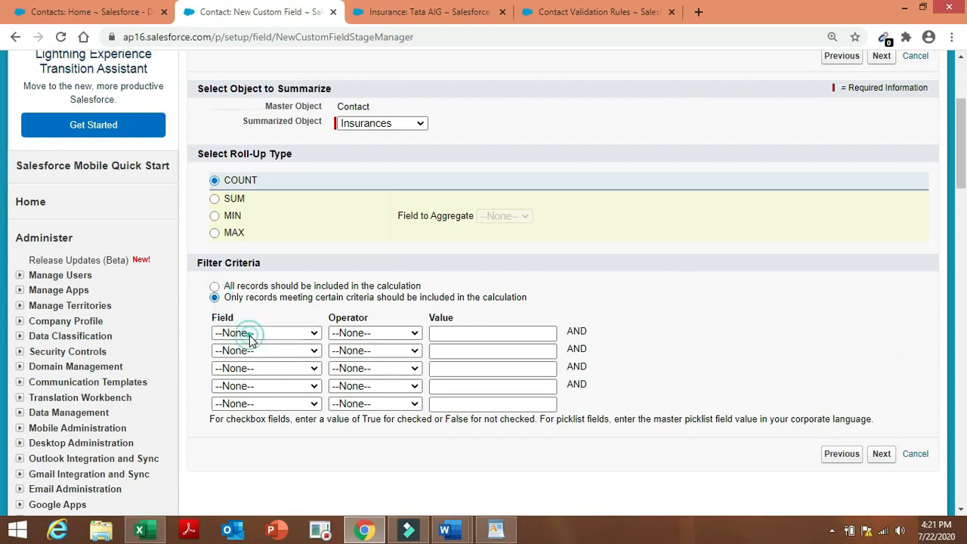
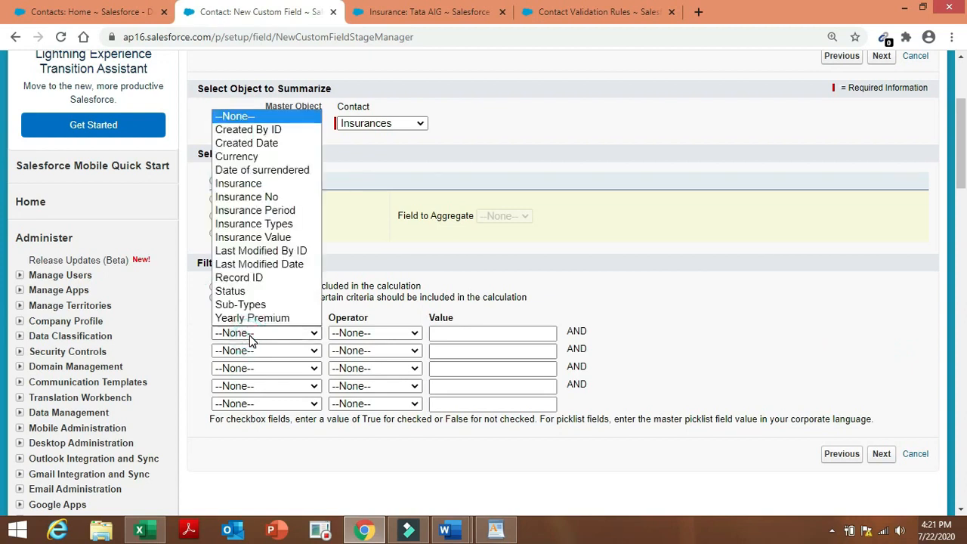
Set the first roll-up filter row to Insurance Types equals Life Insurance.
click(308, 228)
click(371, 333)
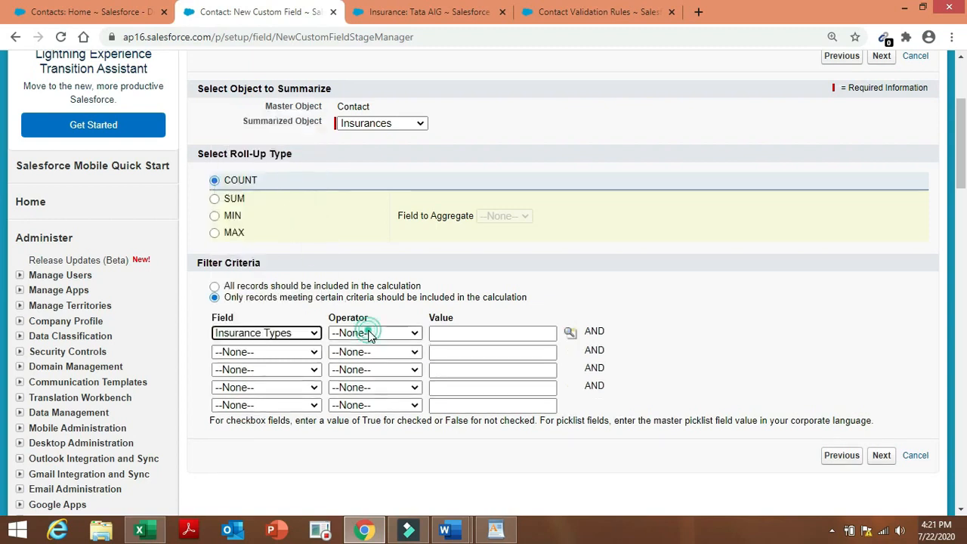
click(371, 360)
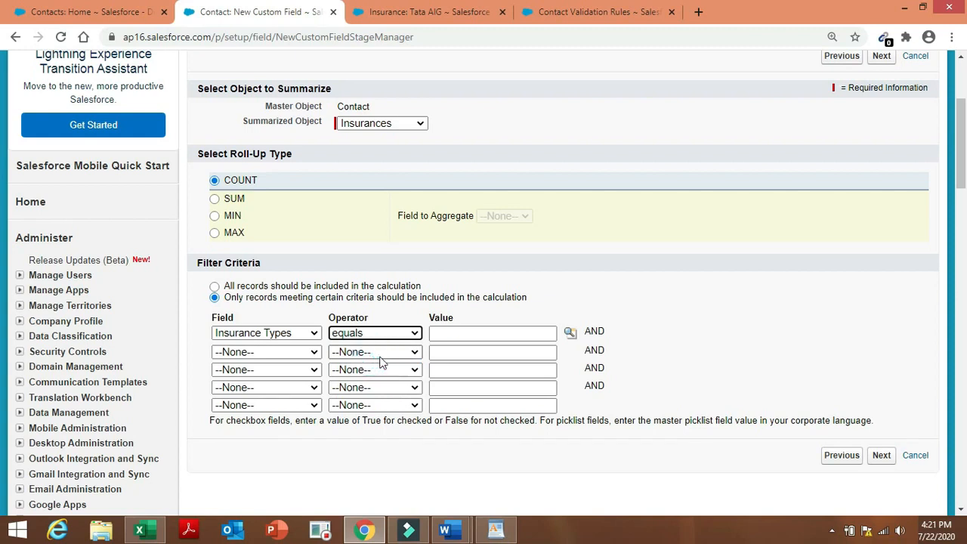
click(571, 335)
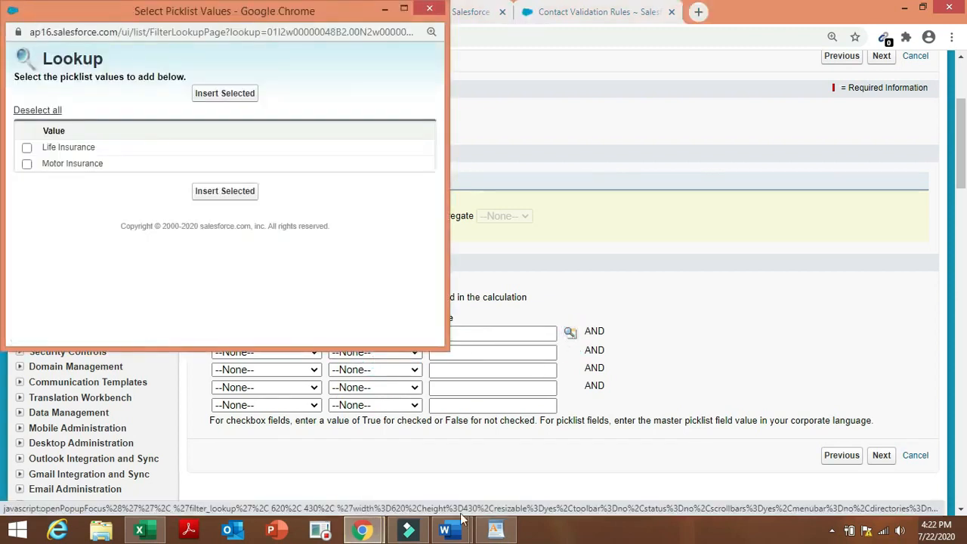
mouse_move(445, 531)
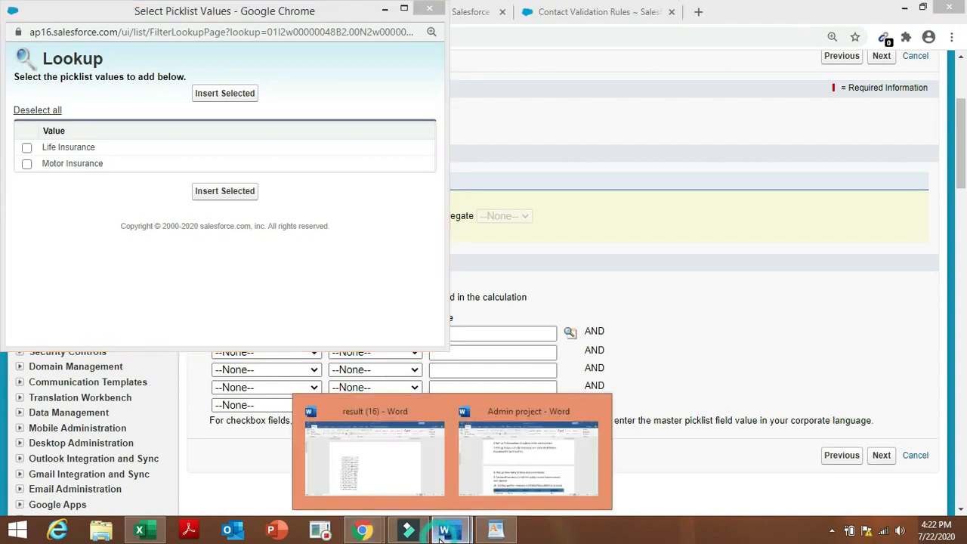
click(533, 484)
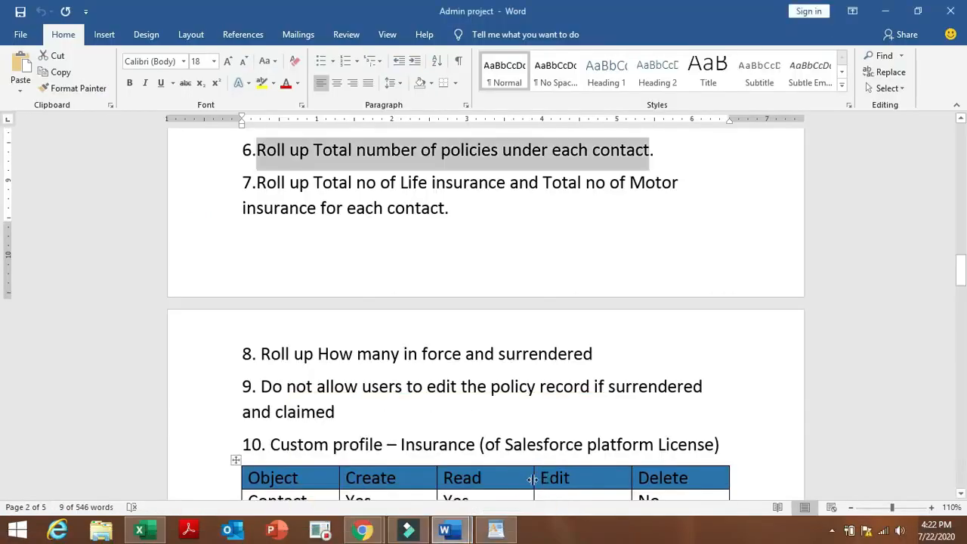
mouse_move(364, 528)
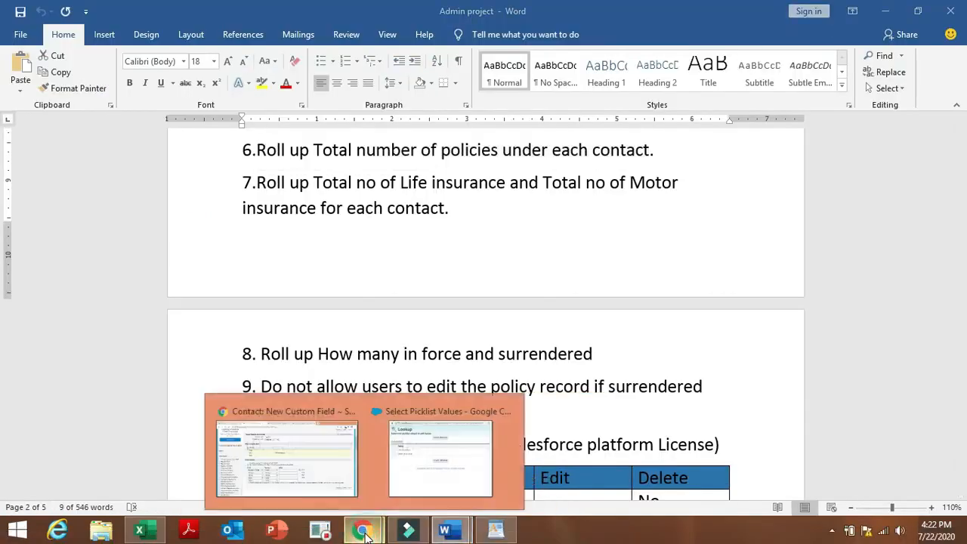
click(308, 467)
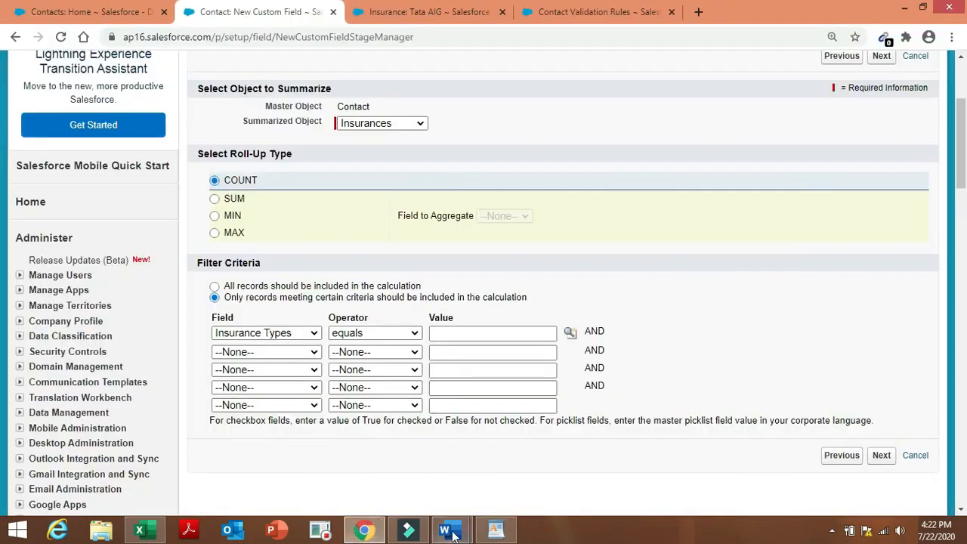
click(570, 332)
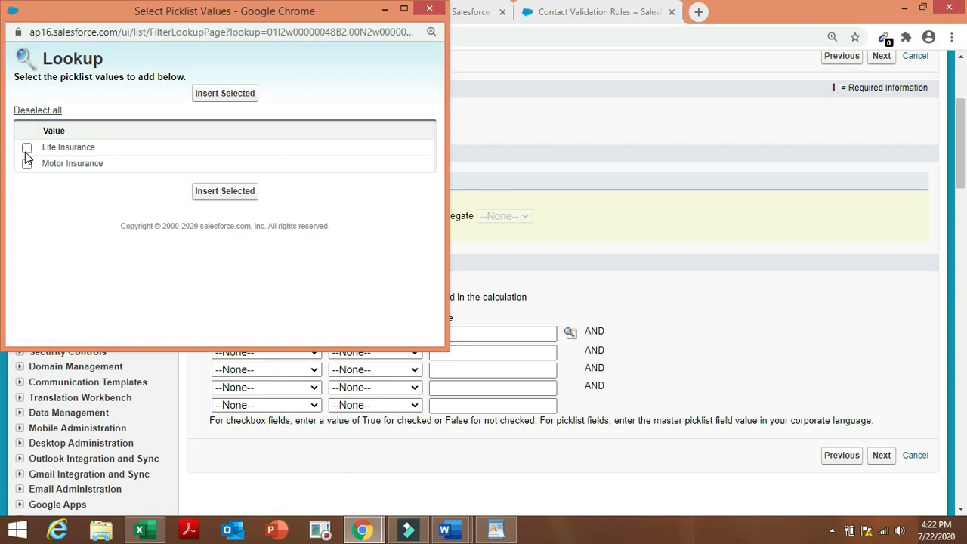
click(26, 147)
click(217, 93)
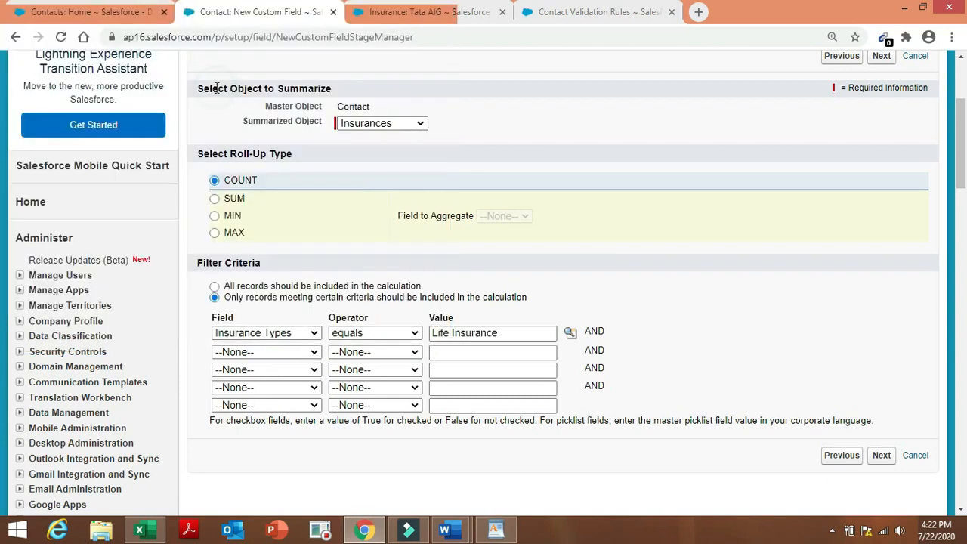
Add a second filter row, Insurance Types equals Motor Insurance, and continue to field-level security.
click(303, 352)
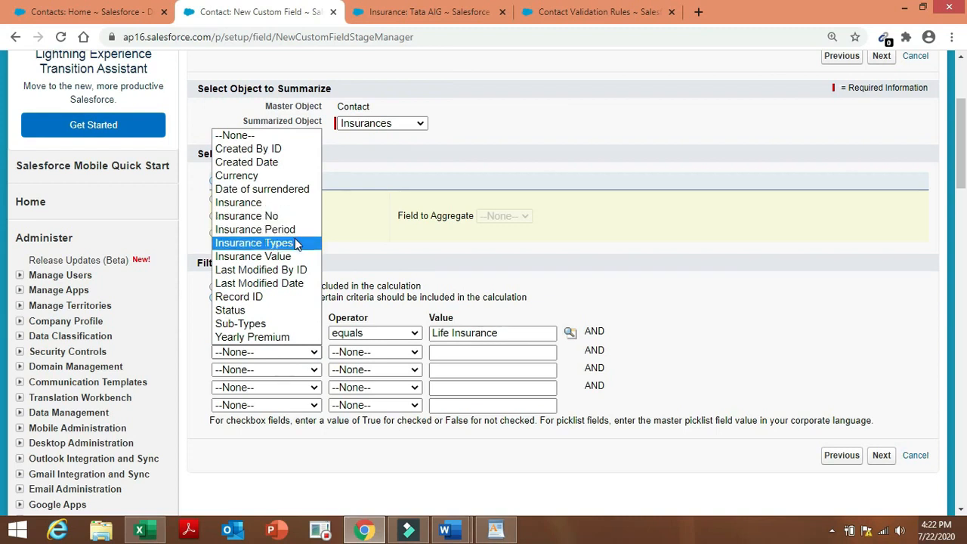
click(295, 243)
click(387, 352)
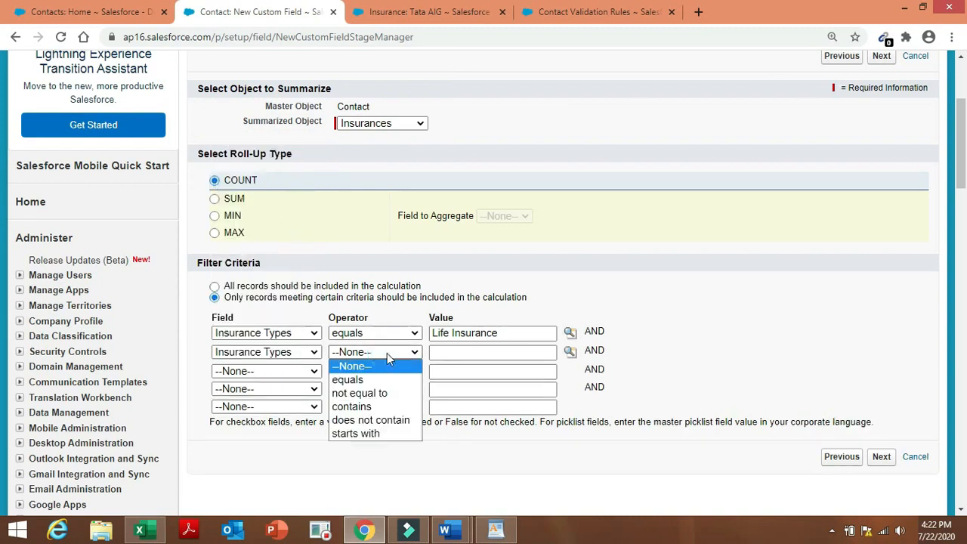
click(399, 380)
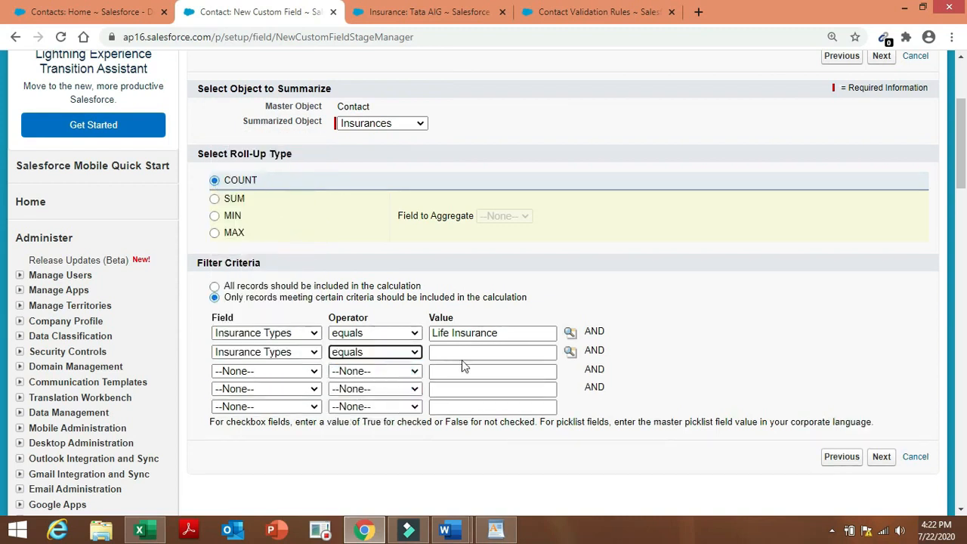
click(570, 352)
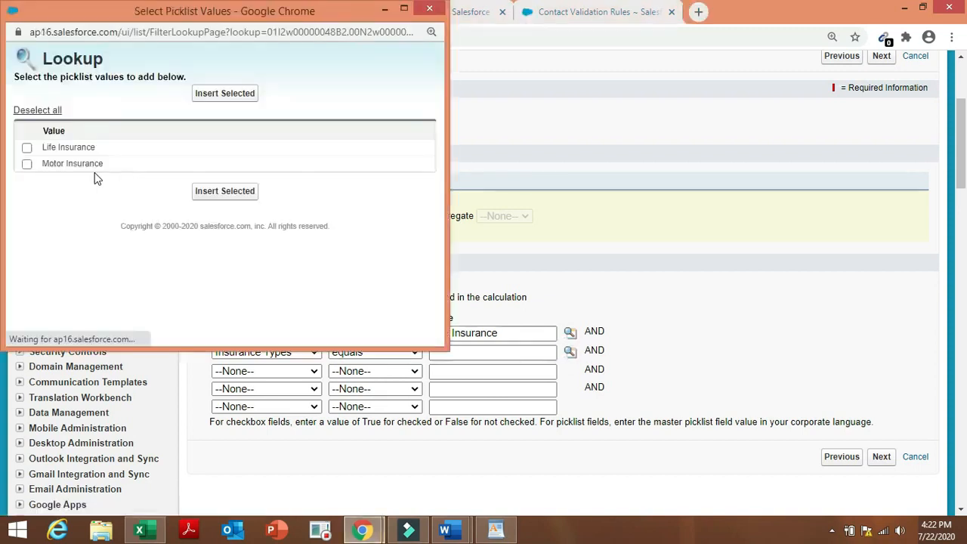
click(26, 164)
click(224, 94)
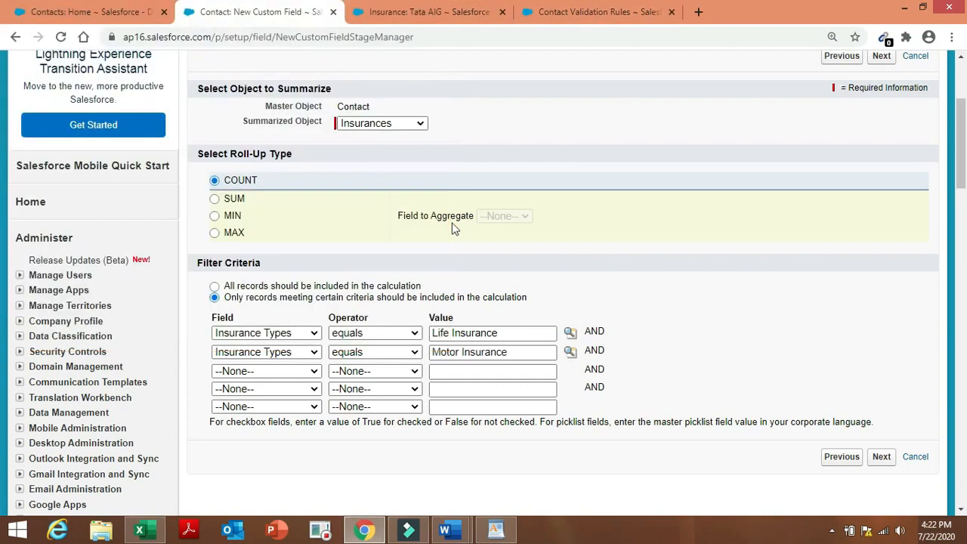
click(884, 457)
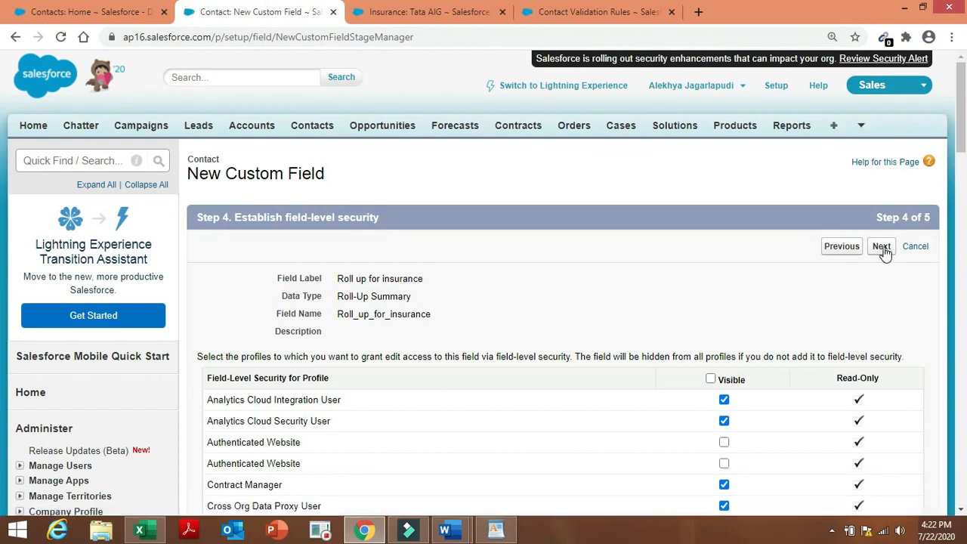
Save the 'Roll up for insurance' field with Save & New, and clear task 6's highlight in the Admin project document.
click(881, 247)
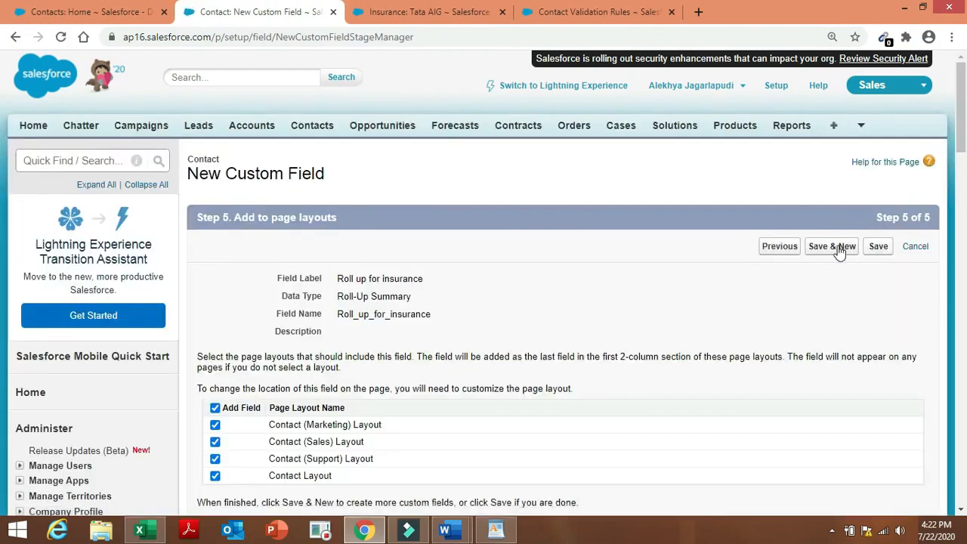
click(837, 247)
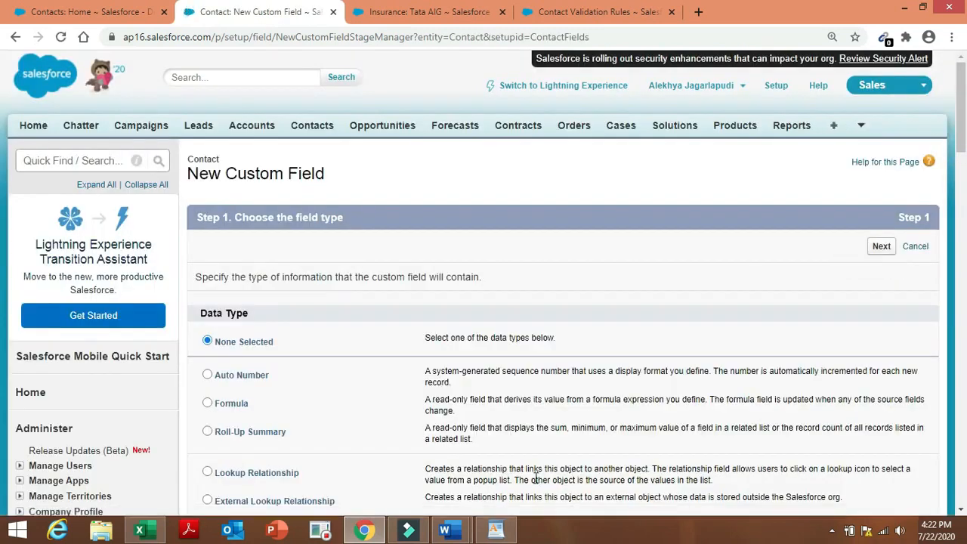
mouse_move(446, 531)
click(527, 457)
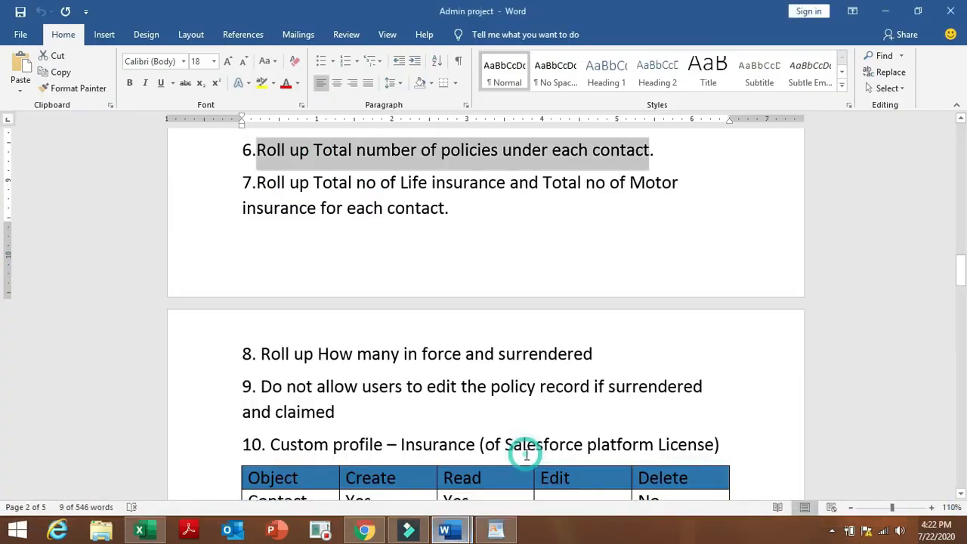
click(440, 330)
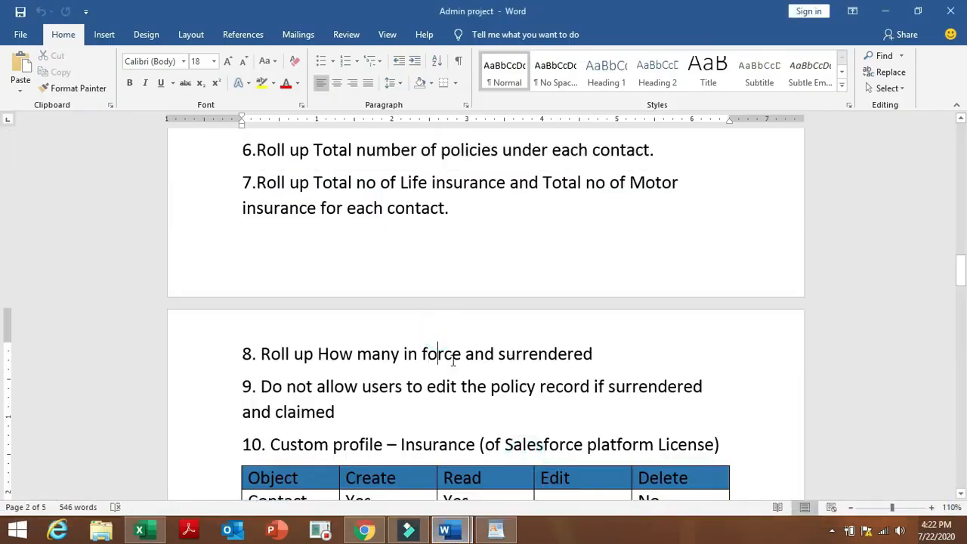
Choose Roll-Up Summary as the next Contact field's data type.
click(366, 531)
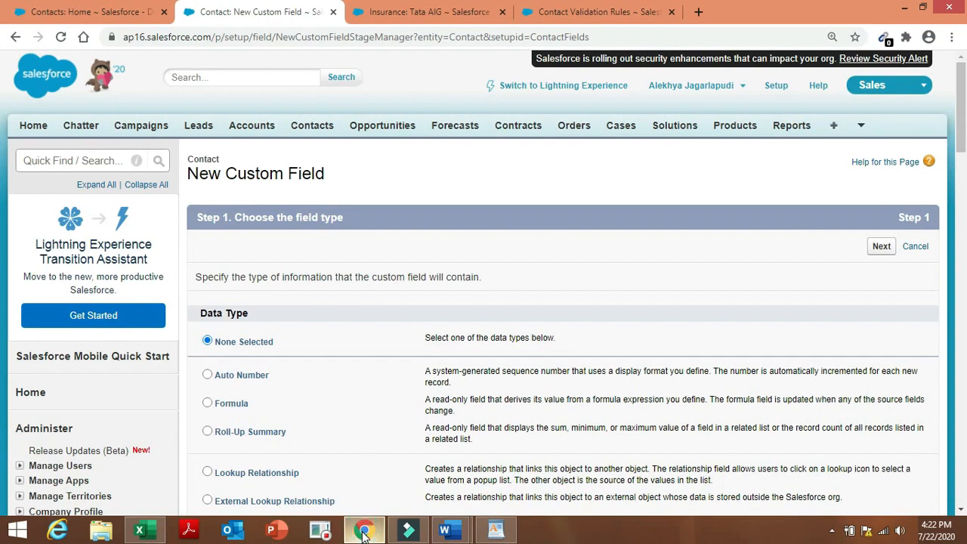
click(251, 436)
click(880, 248)
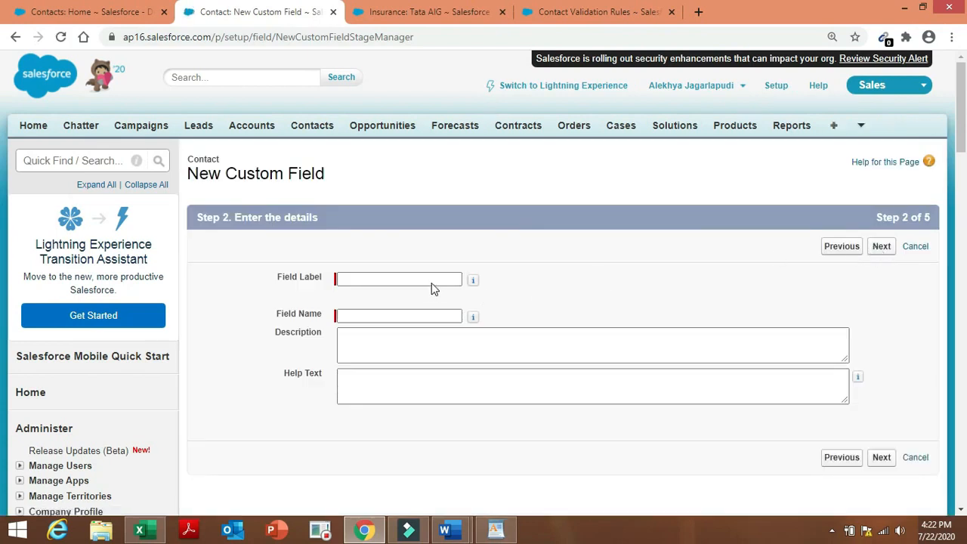
Label the field 'roll up for insurance status' and make it COUNT related Insurances records.
click(433, 281)
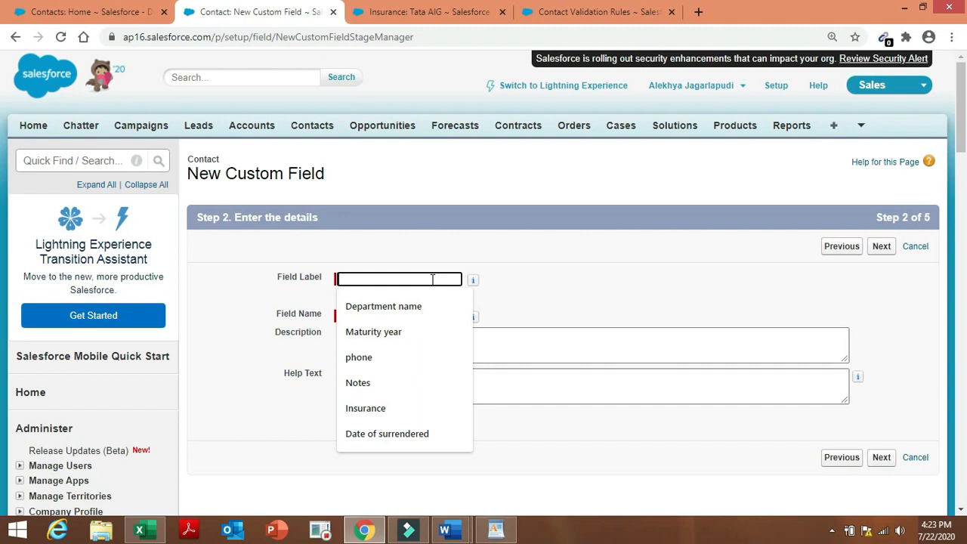
text(roll)
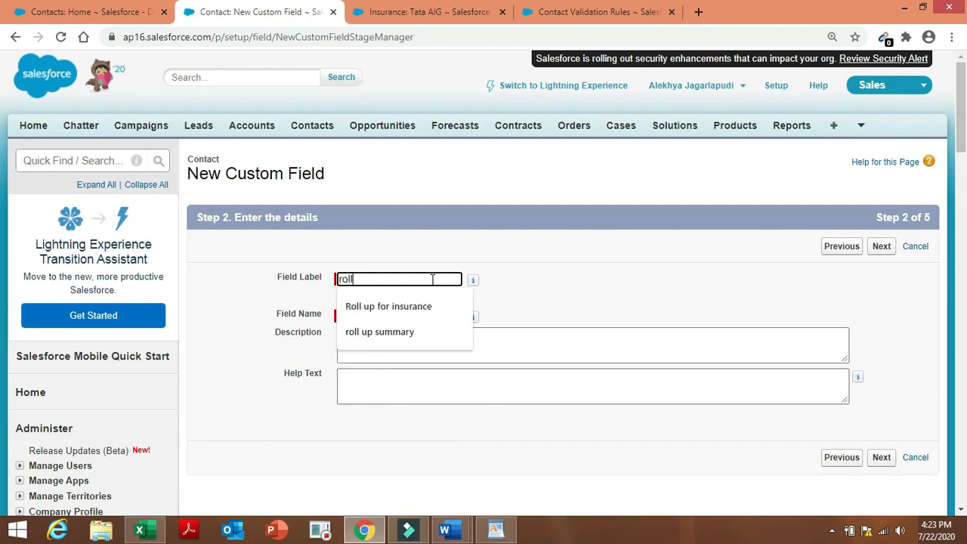
text( up for)
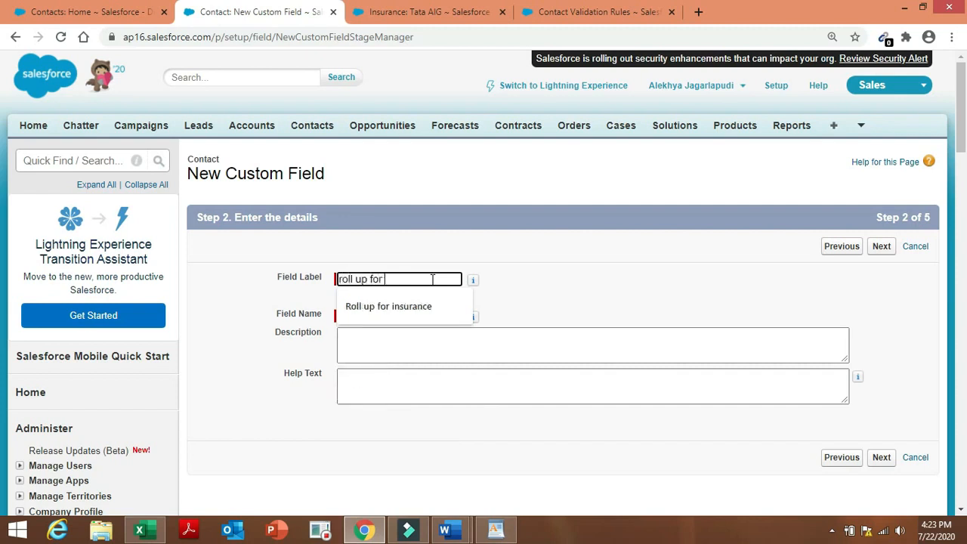
text( insurance sta)
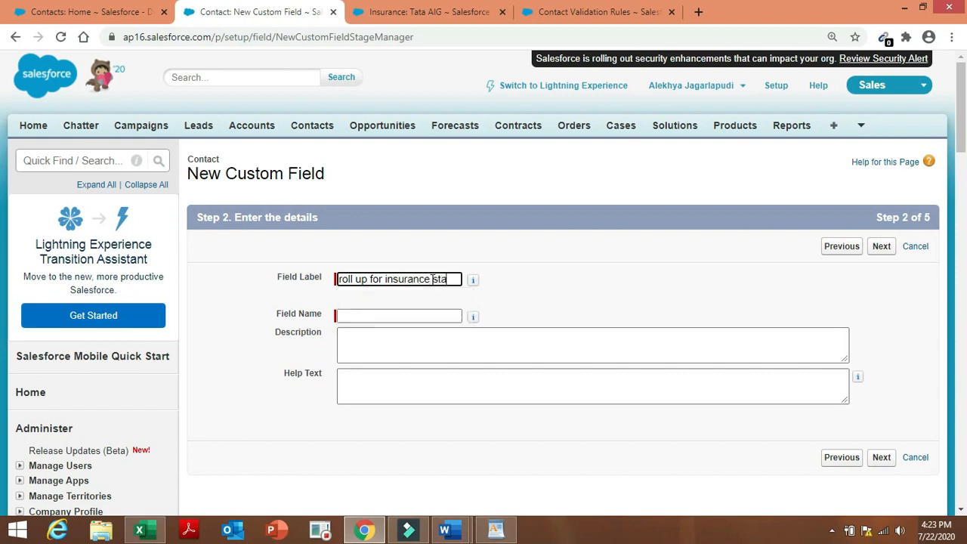
text(tus)
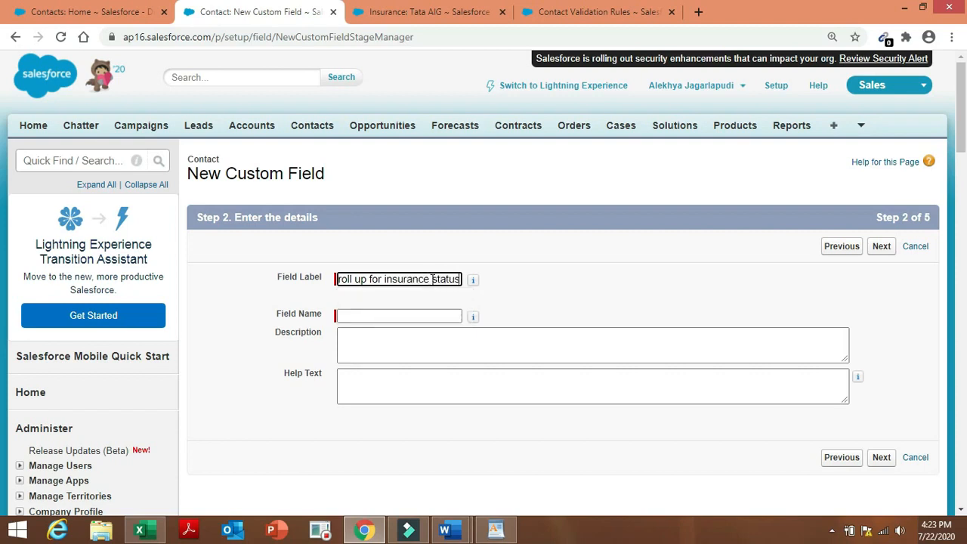
click(494, 291)
click(884, 249)
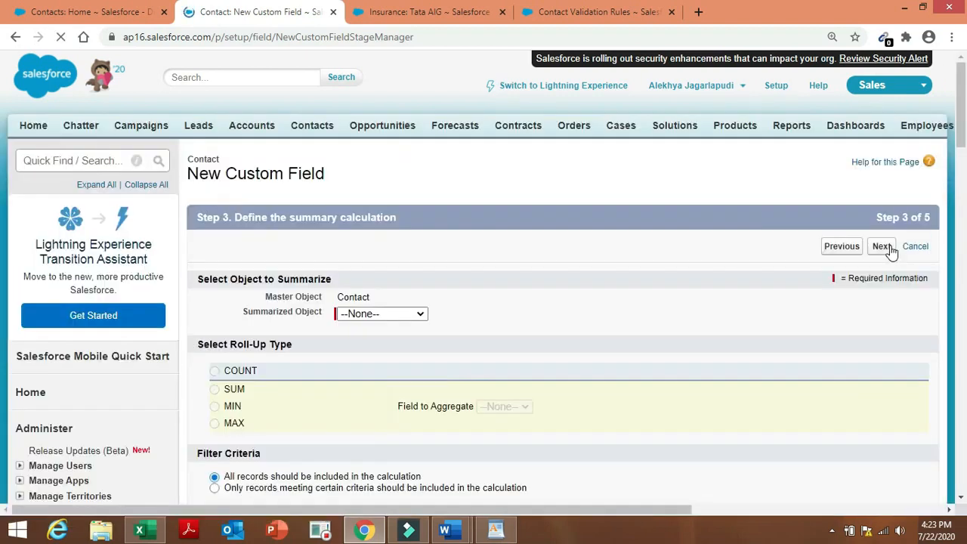
click(414, 321)
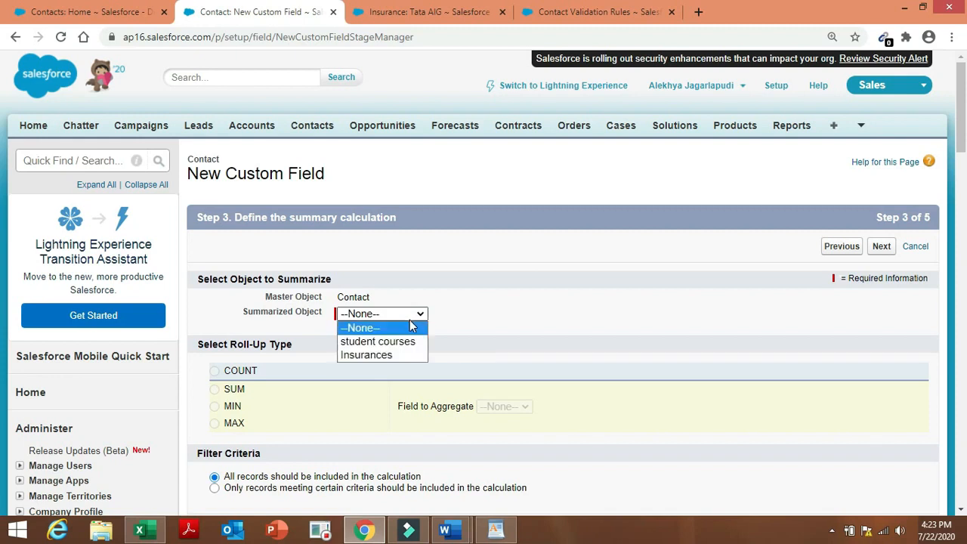
click(414, 356)
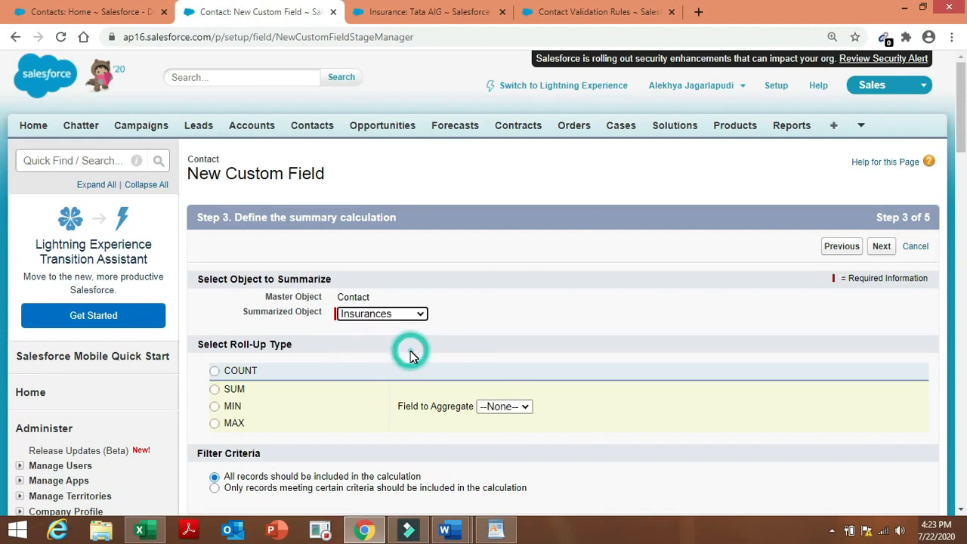
click(214, 371)
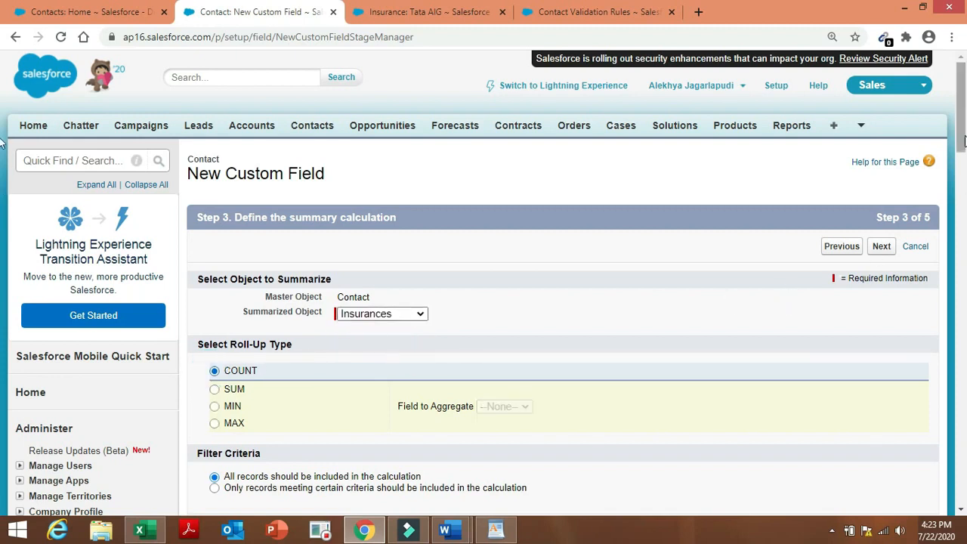
drag(963, 138, 964, 207)
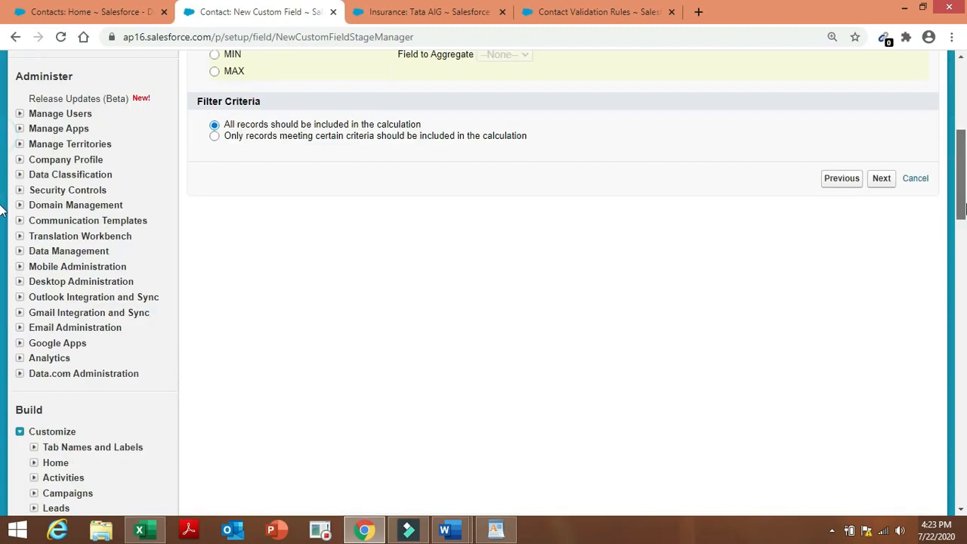
Limit the count to criteria records, with the first filter Status equals In force.
click(262, 136)
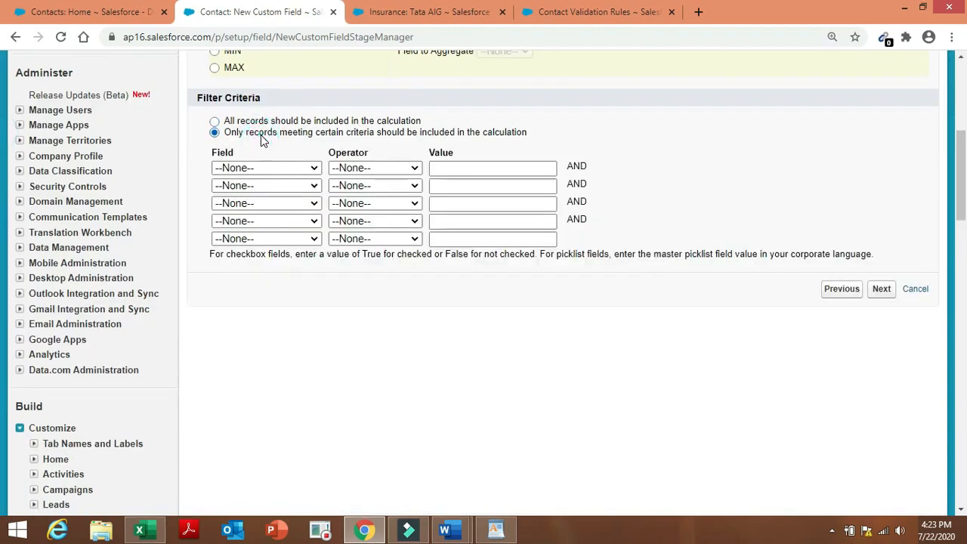
click(279, 169)
click(263, 357)
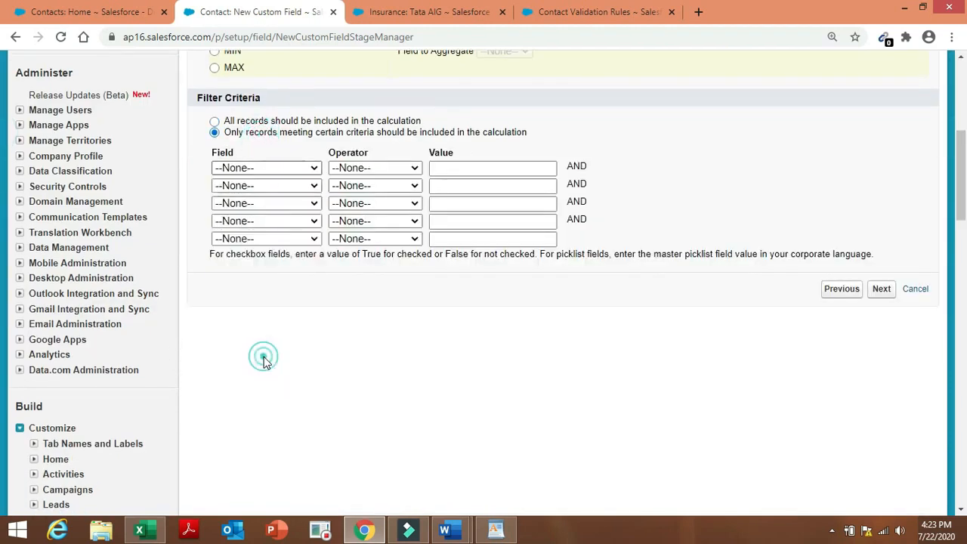
click(378, 169)
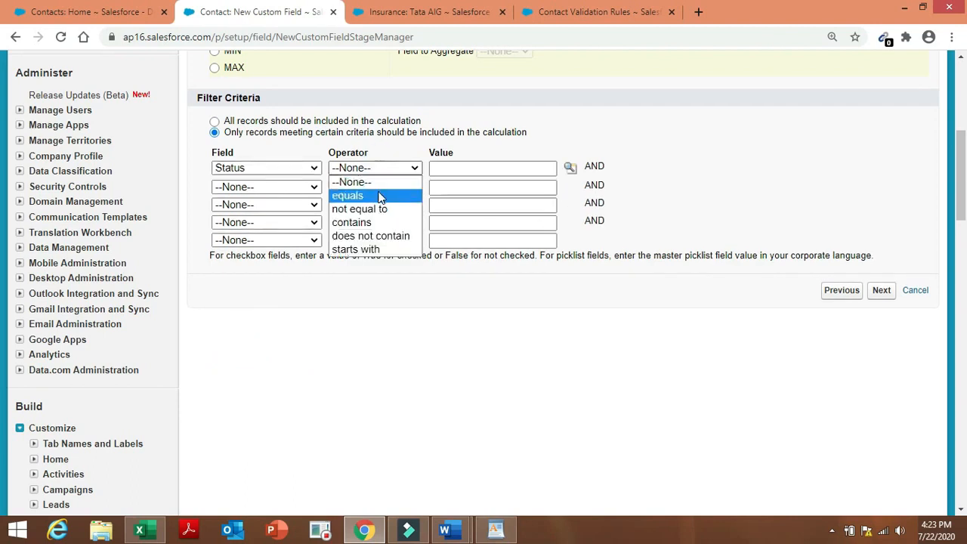
click(378, 190)
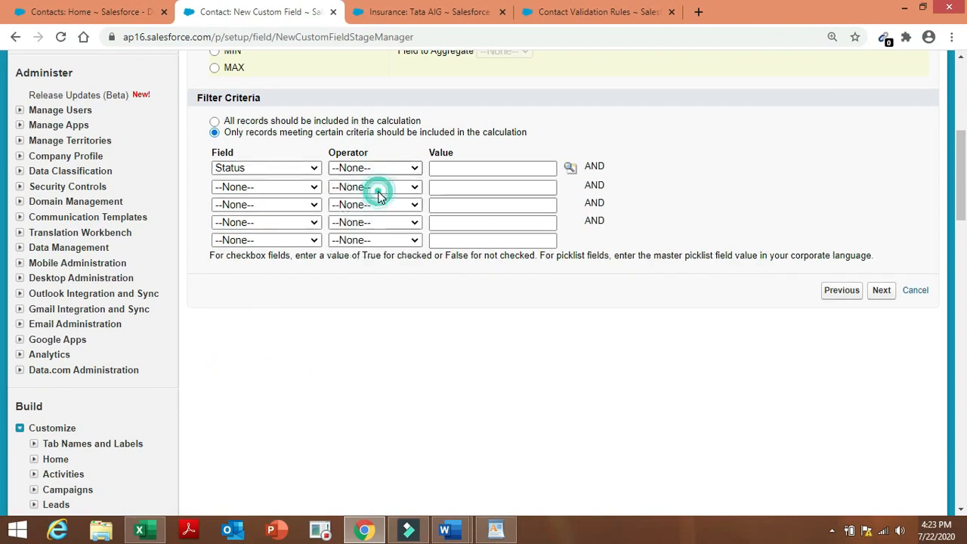
click(569, 168)
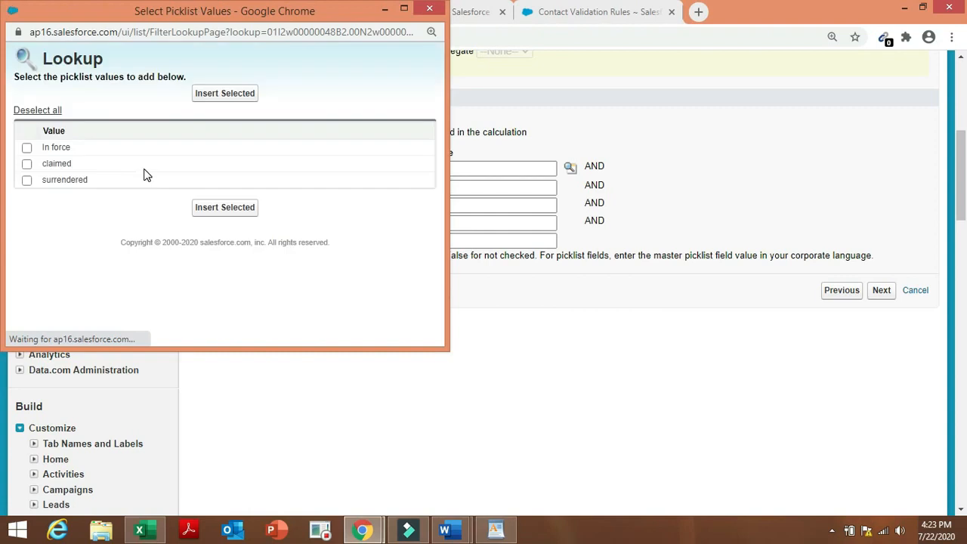
click(58, 151)
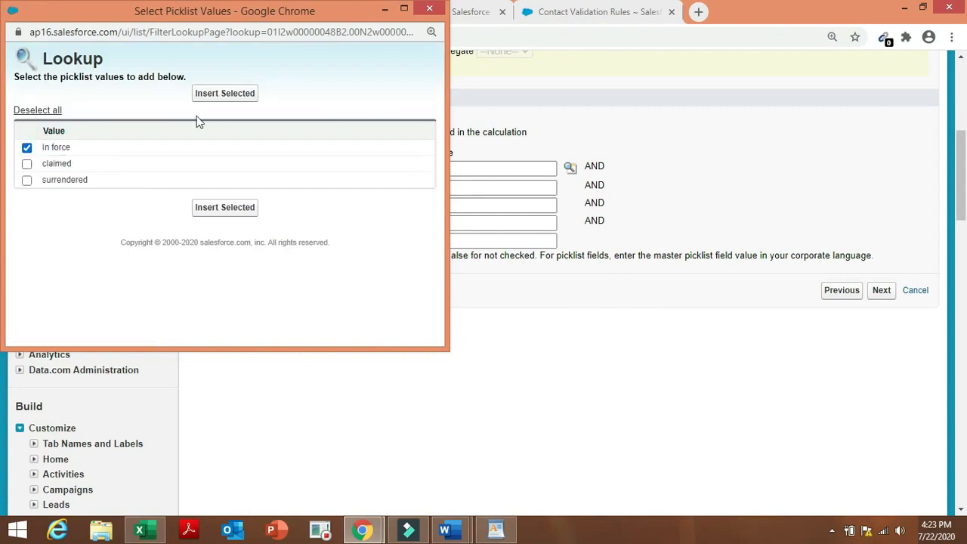
click(236, 96)
Add a second filter row, Status equals surrendered.
click(274, 193)
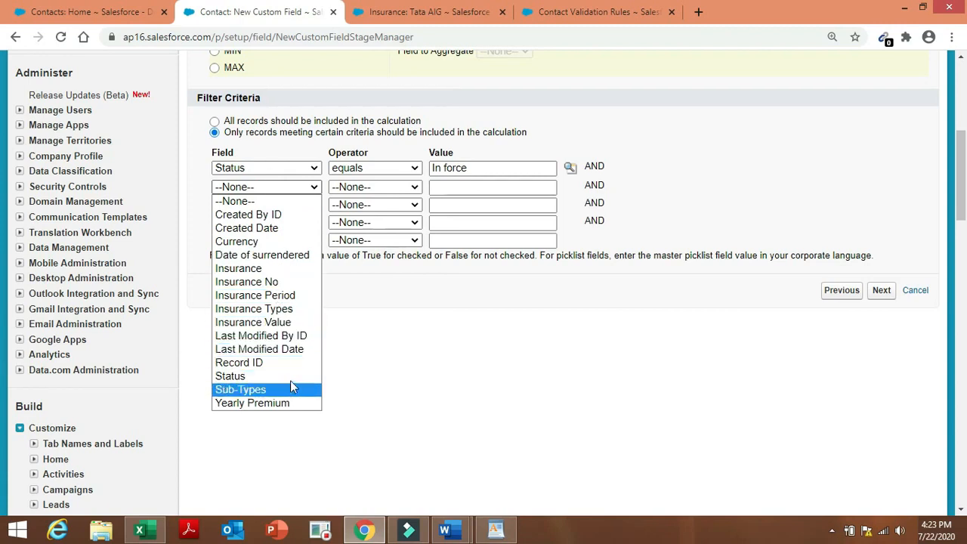
click(294, 376)
click(403, 187)
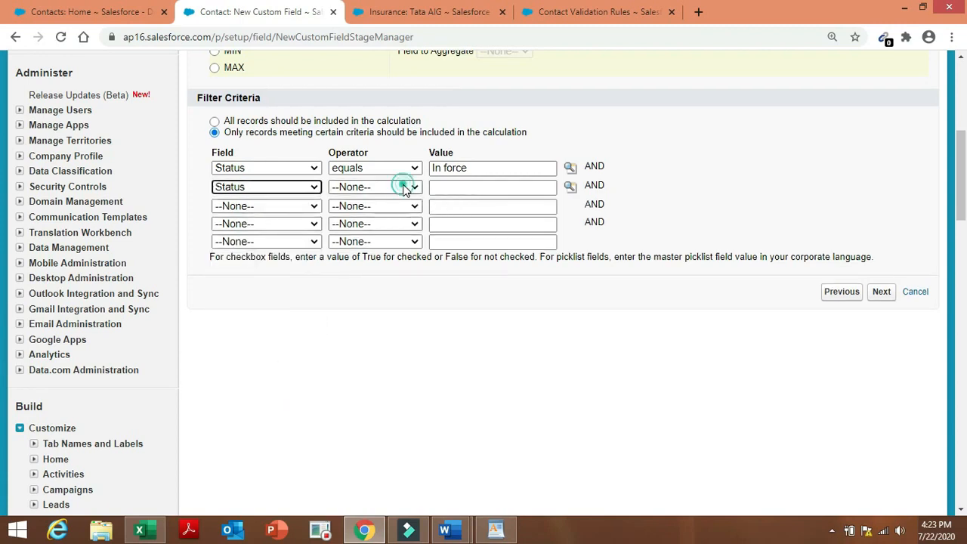
click(391, 212)
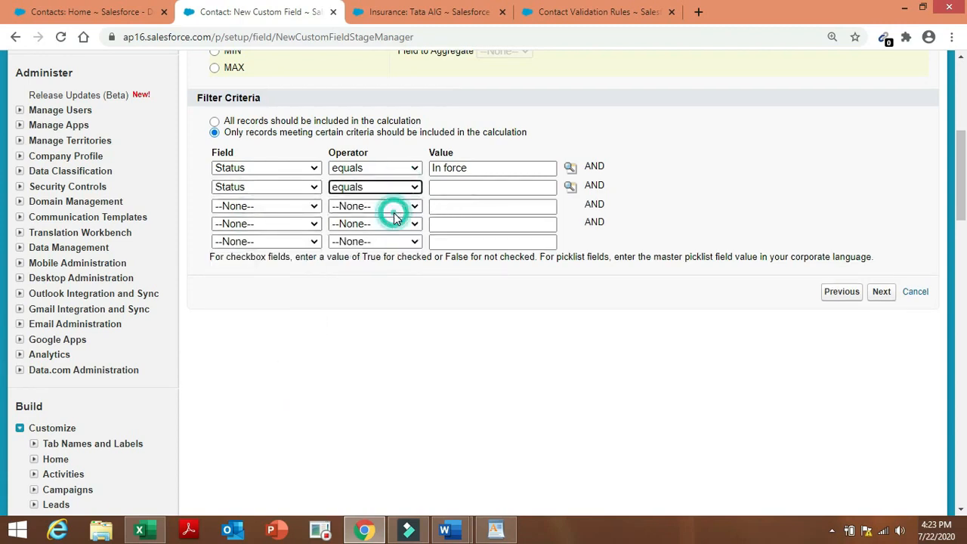
click(570, 187)
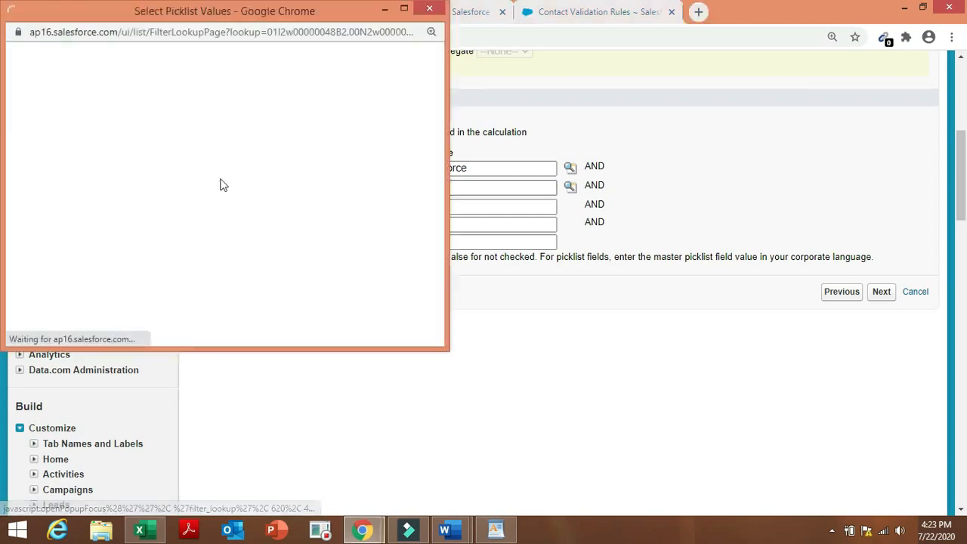
click(65, 180)
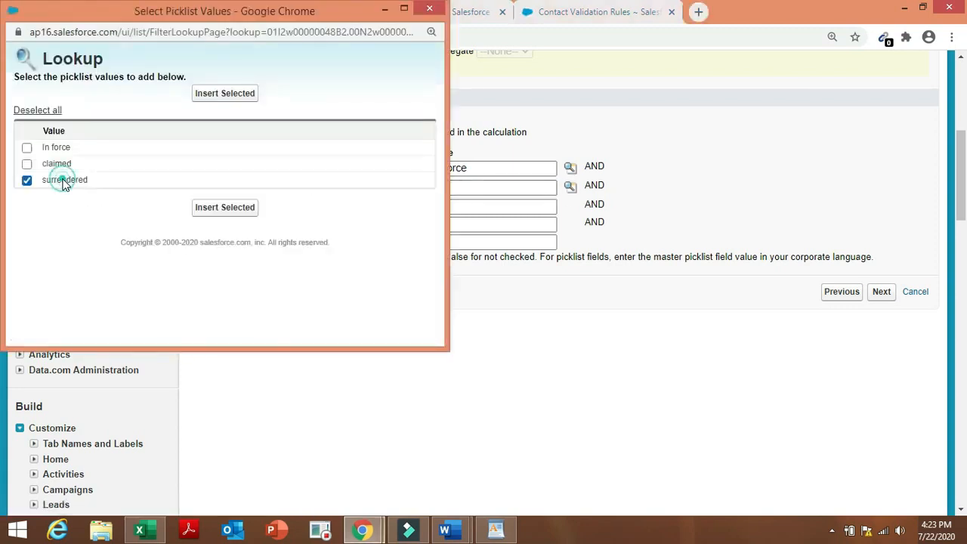
click(224, 93)
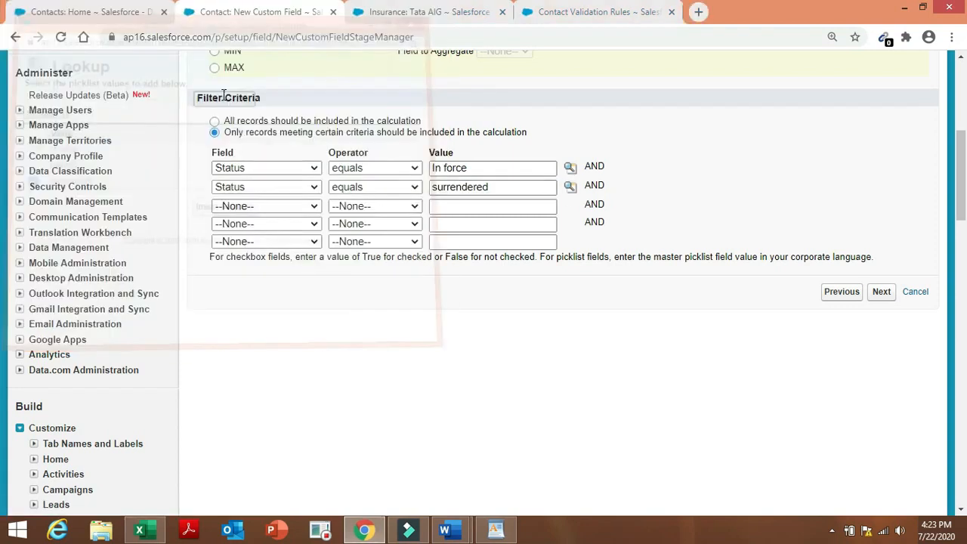
Accept default field-level security and page layouts, and save the roll-up field.
click(882, 296)
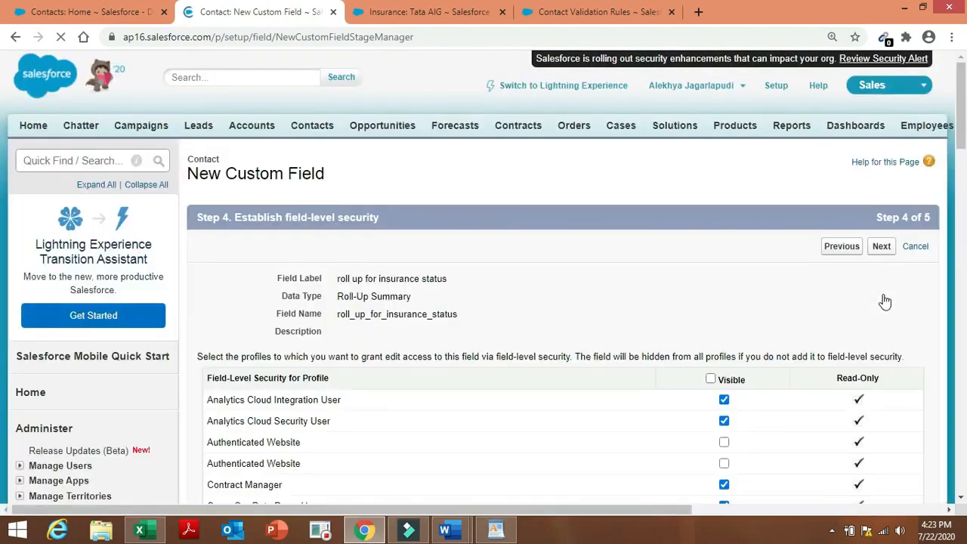
click(882, 248)
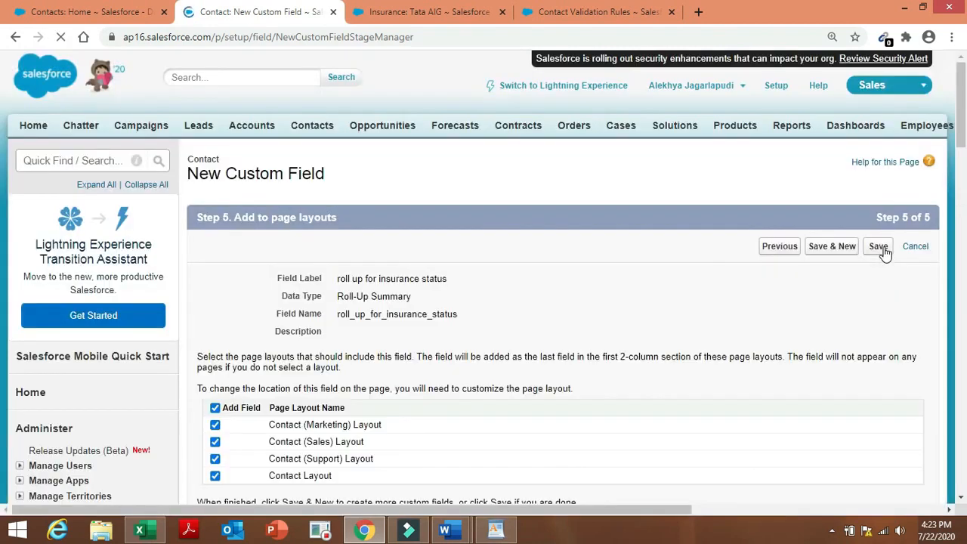
click(879, 248)
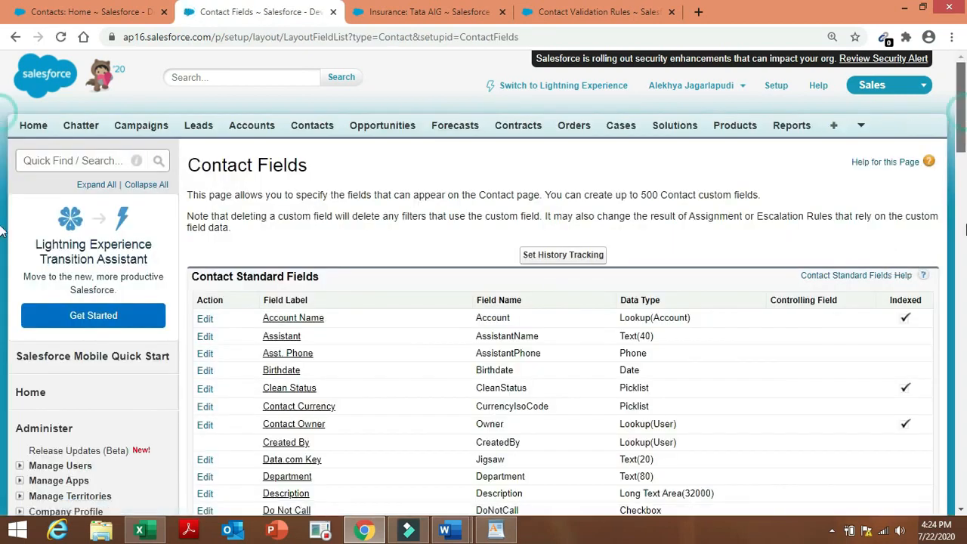
scroll(2, 230, down, 15)
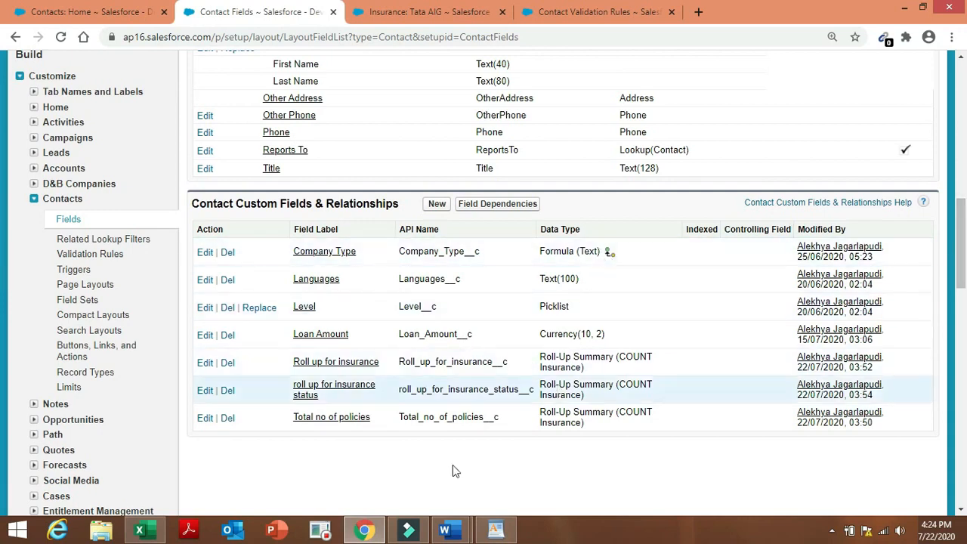
mouse_move(349, 536)
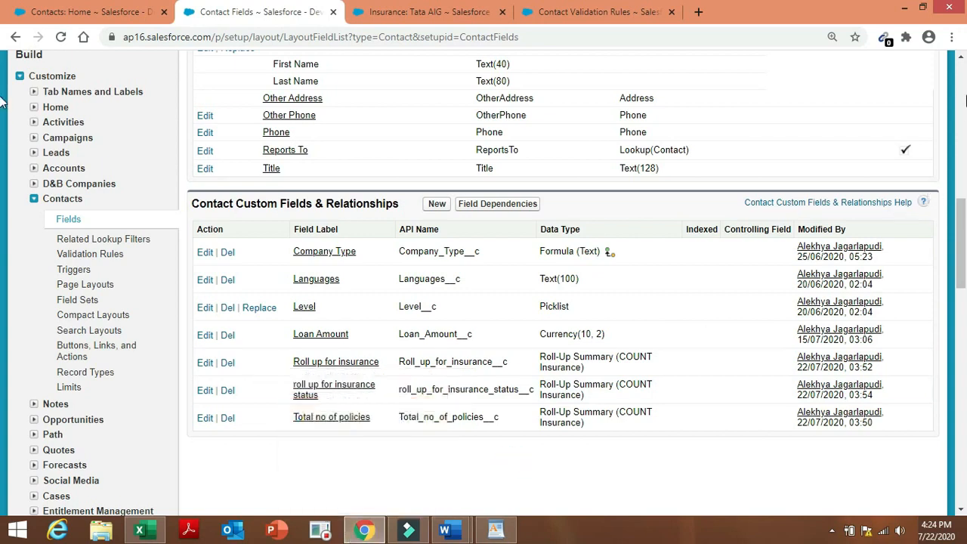
scroll(755, 219, up, 15)
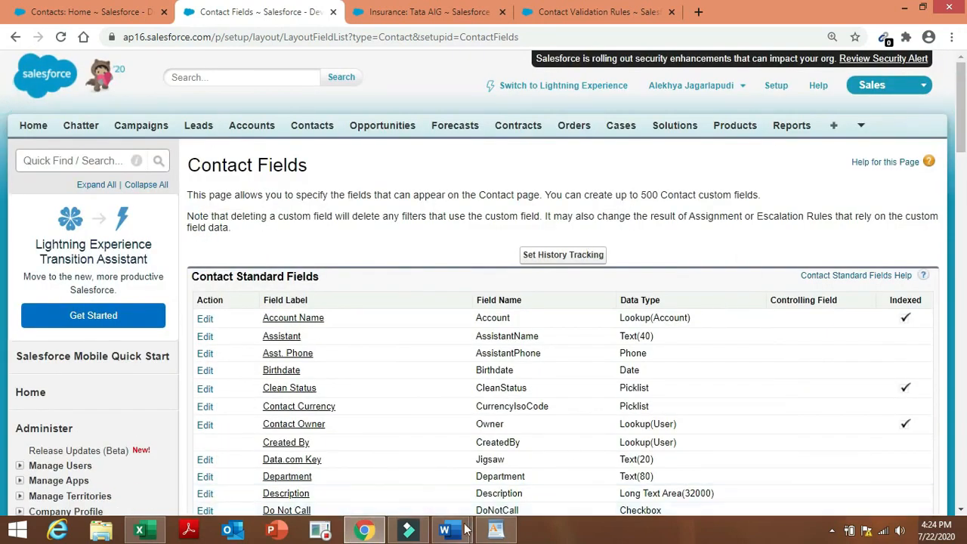
Select item 9 in the Admin project document, blocking edits to surrendered and claimed policies.
mouse_move(446, 530)
click(543, 474)
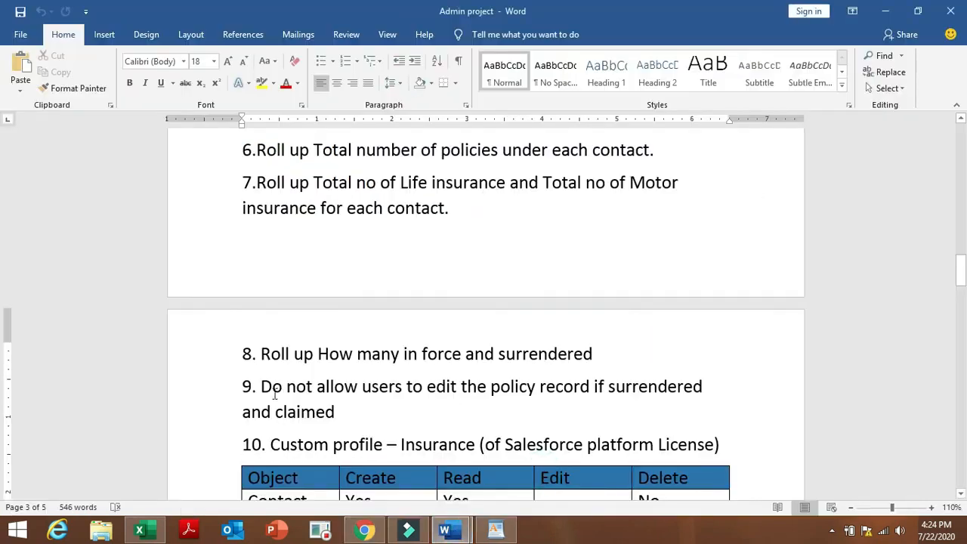
drag(260, 386, 346, 415)
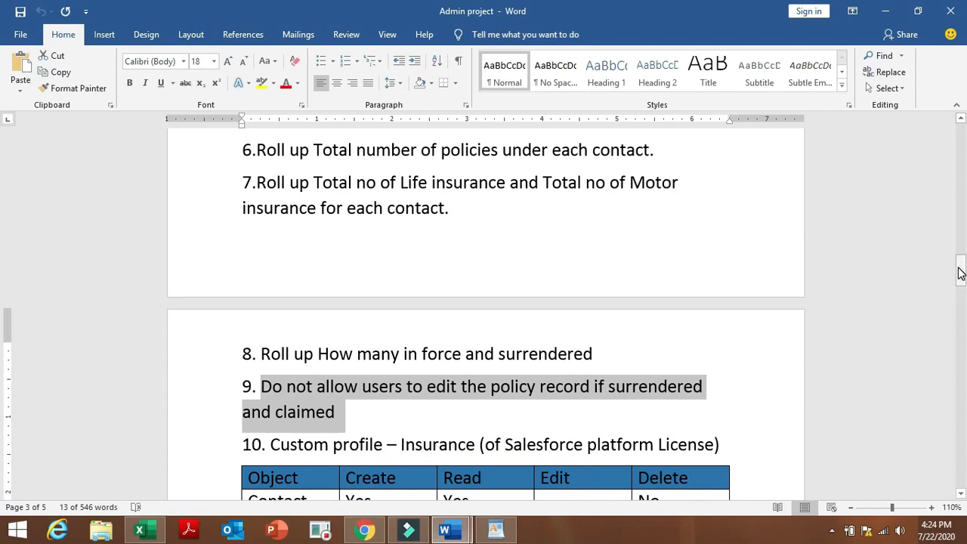
drag(962, 274, 962, 277)
drag(965, 284, 964, 285)
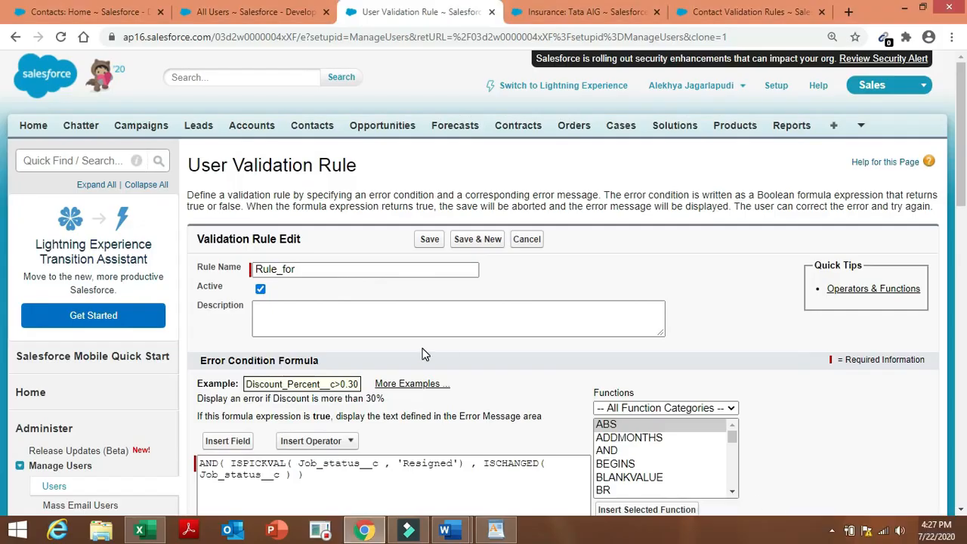
Edit the cloned validation rule's name so it ends in 'e for Insurance'.
click(362, 273)
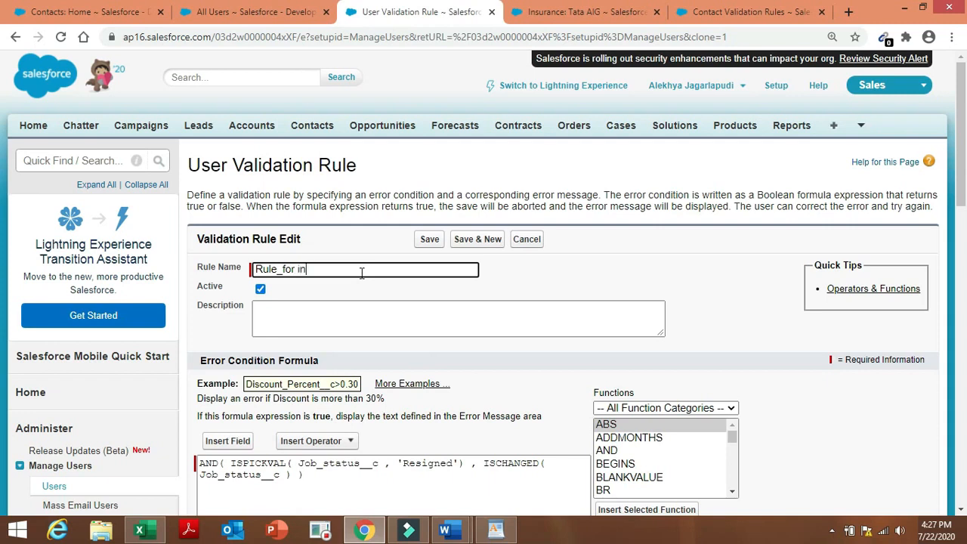
key(BackSpace)
key(BackSpace)
key(BackSpace)
key(BackSpace)
key(BackSpace)
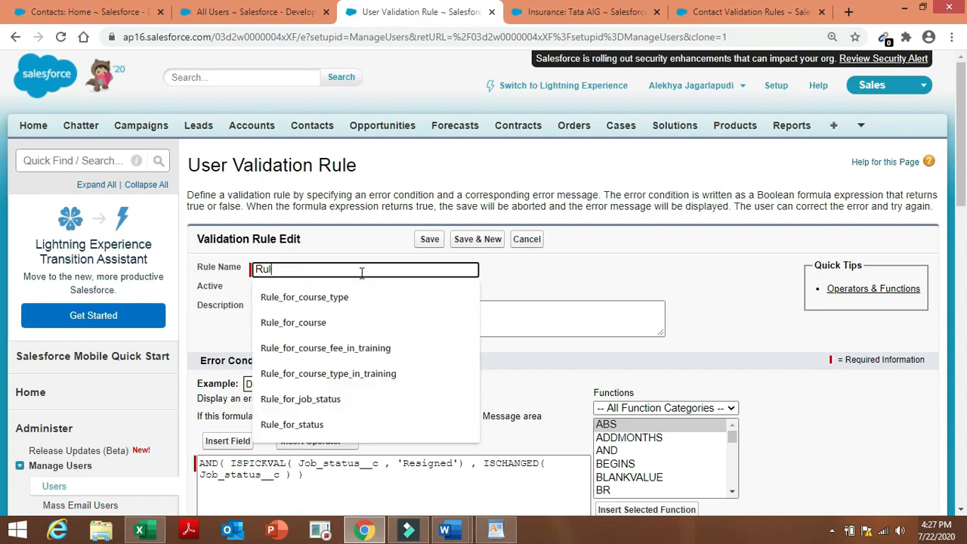
text(e for )
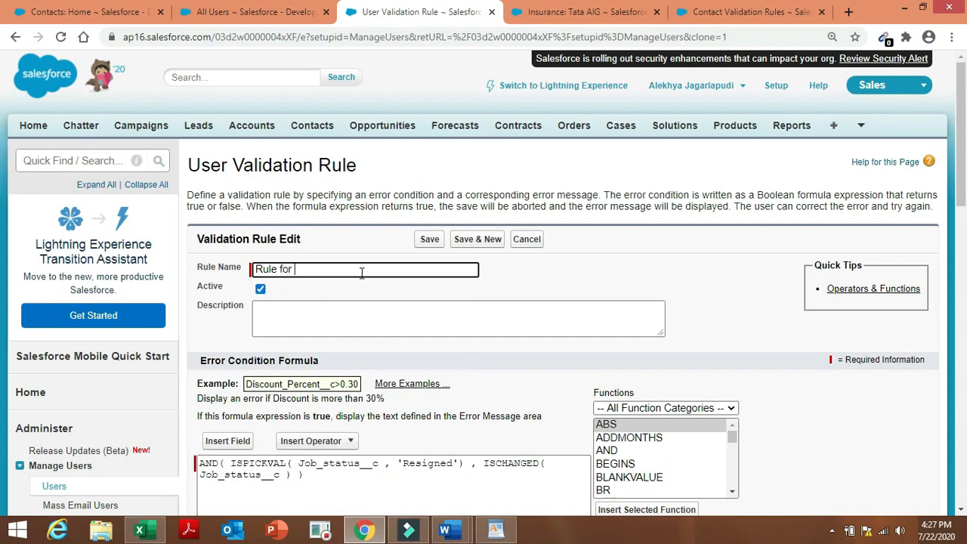
text(Insurance policy)
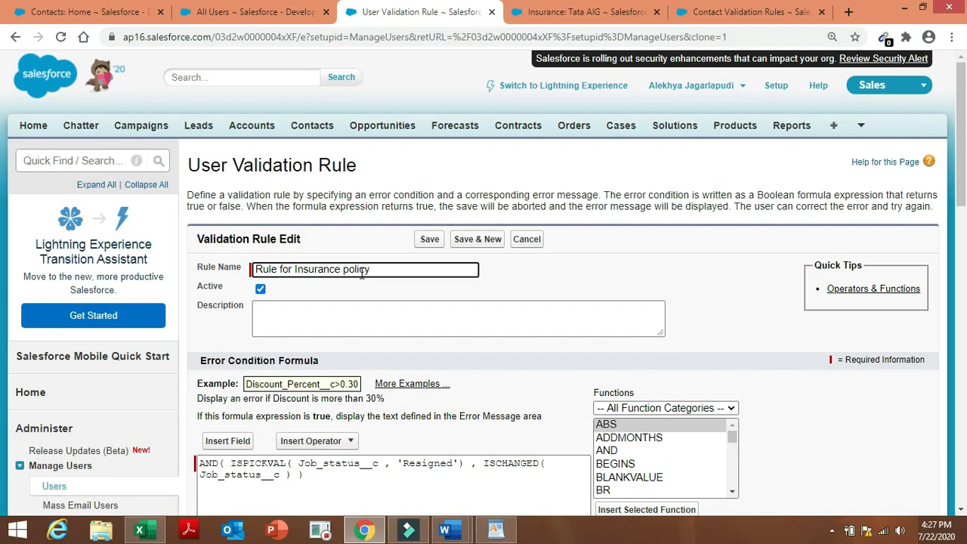
Remove the first Job_status__c reference from the formula, then browse and close the Insert Field picker.
click(384, 472)
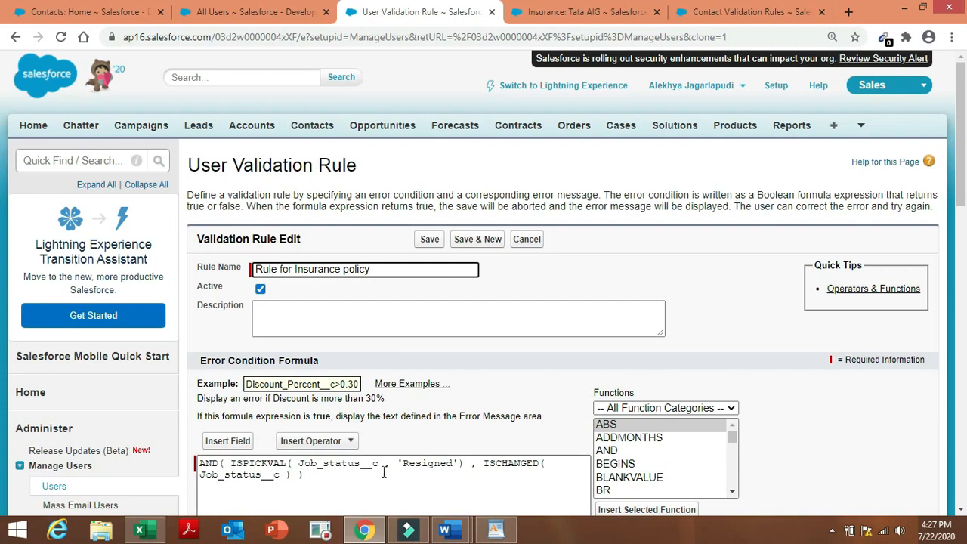
click(382, 468)
key(BackSpace)
key(BackSpace)
key(BackSpace)
key(BackSpace)
key(BackSpace)
key(BackSpace)
key(BackSpace)
key(BackSpace)
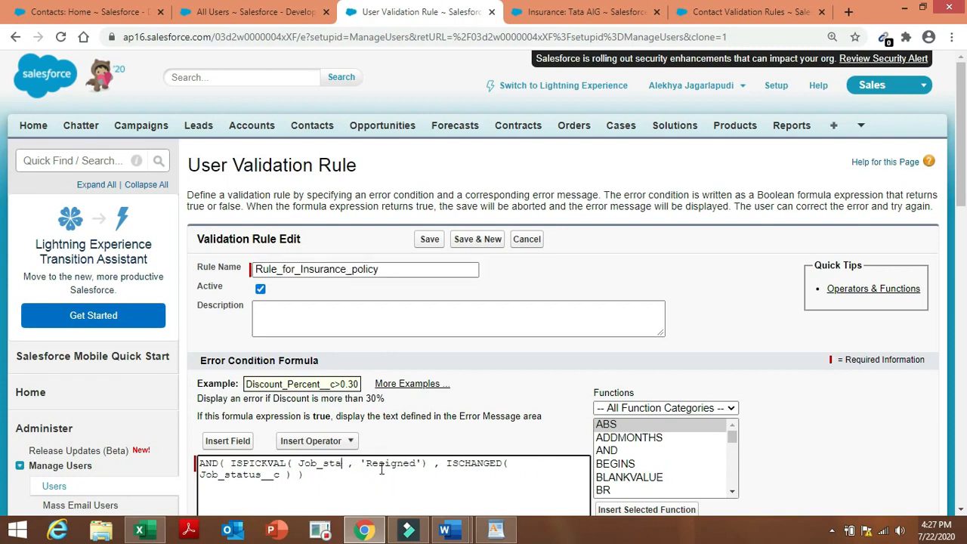
key(BackSpace)
key(BackSpace)
key(BackSpace)
key(BackSpace)
key(BackSpace)
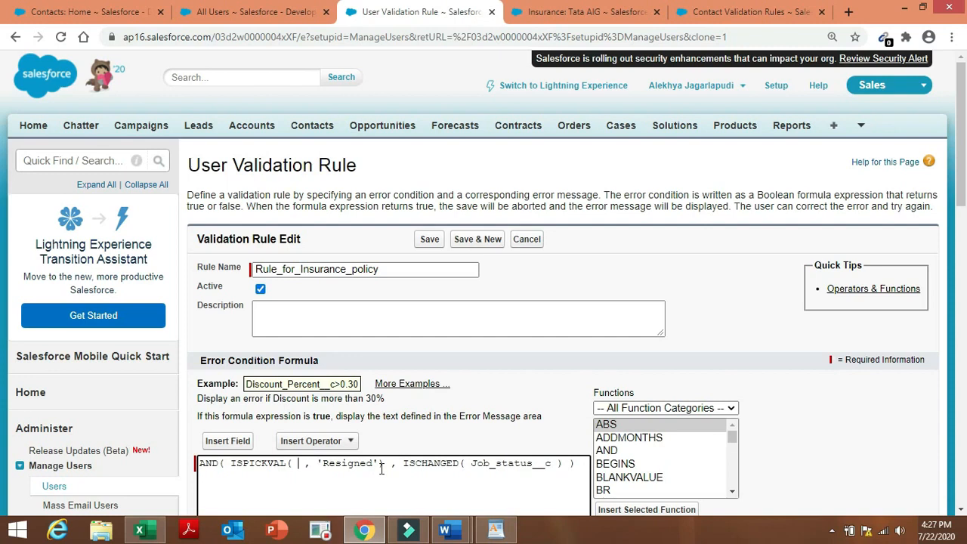
click(232, 441)
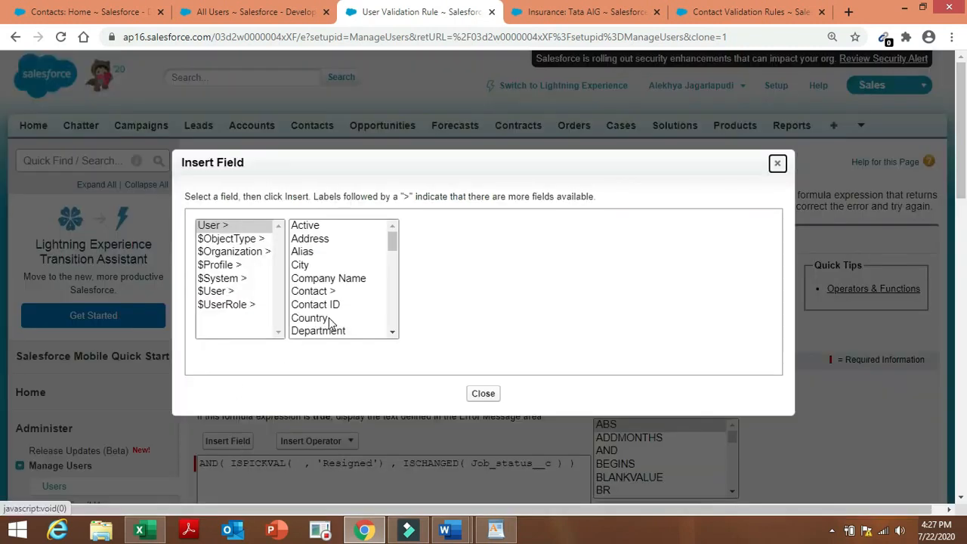
mouse_move(391, 241)
mouse_down()
mouse_move(400, 320)
mouse_move(394, 240)
mouse_up()
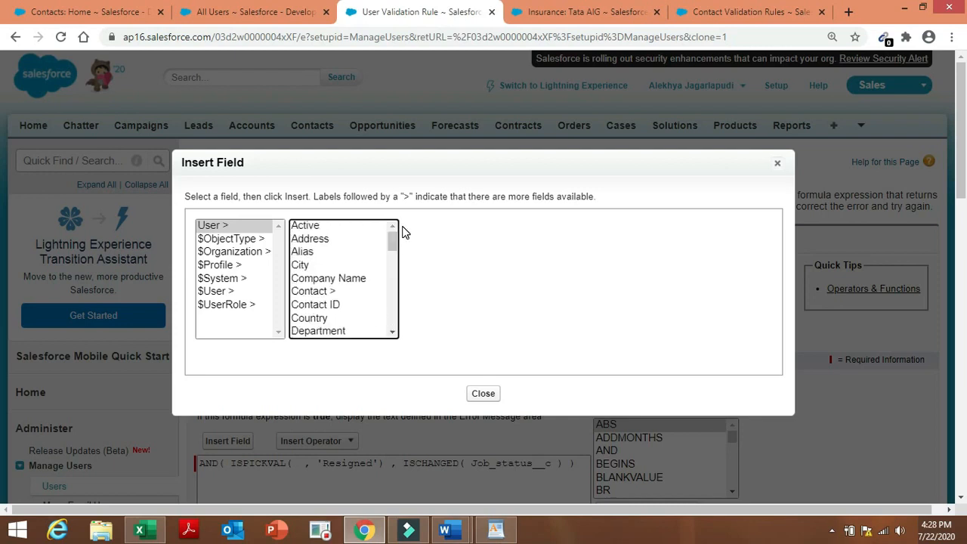
click(487, 395)
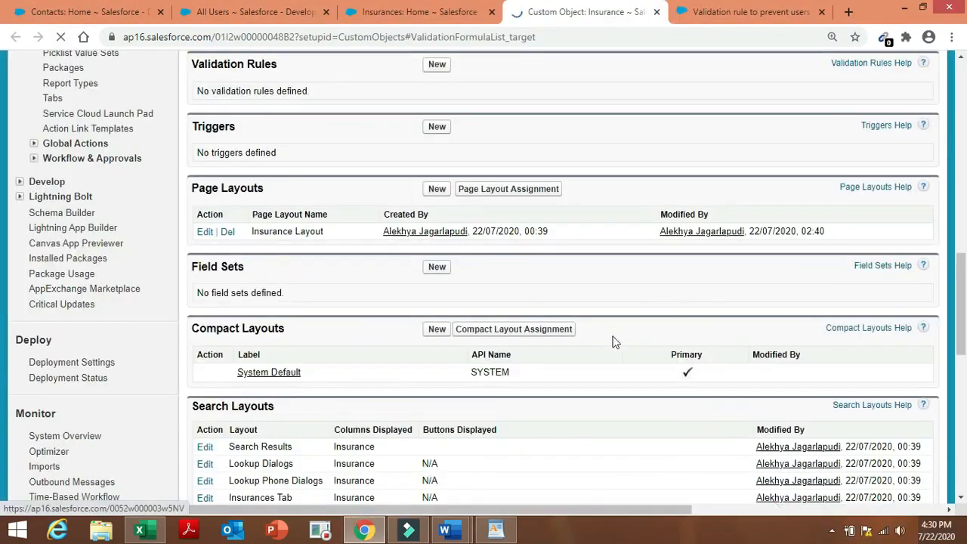
Create a new Insurance validation rule named 'Rule for Insurance policy' and move into its Description.
click(436, 76)
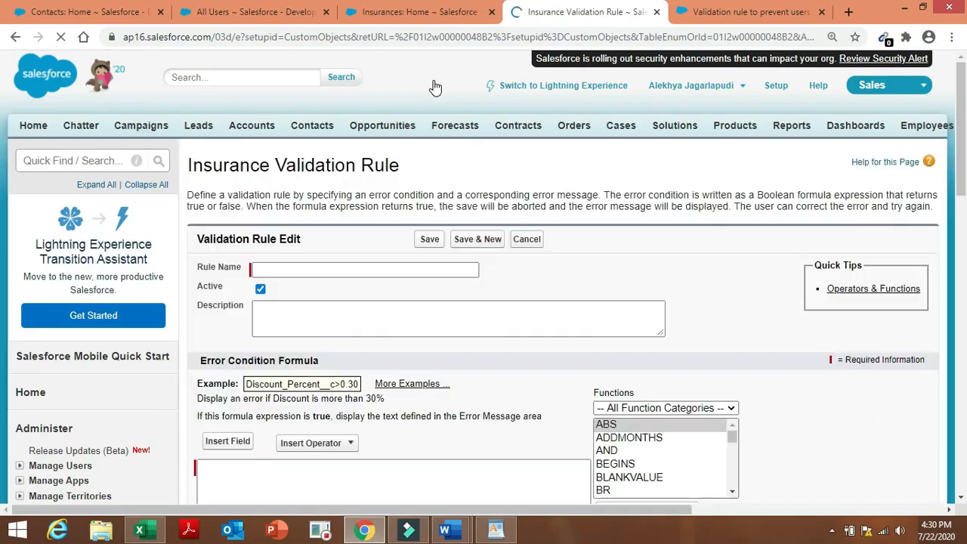
click(360, 268)
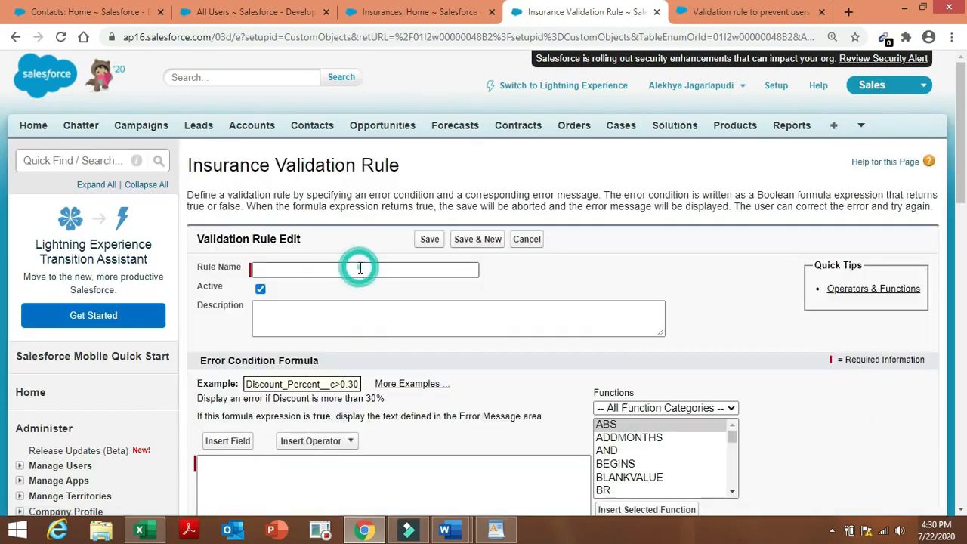
click(360, 269)
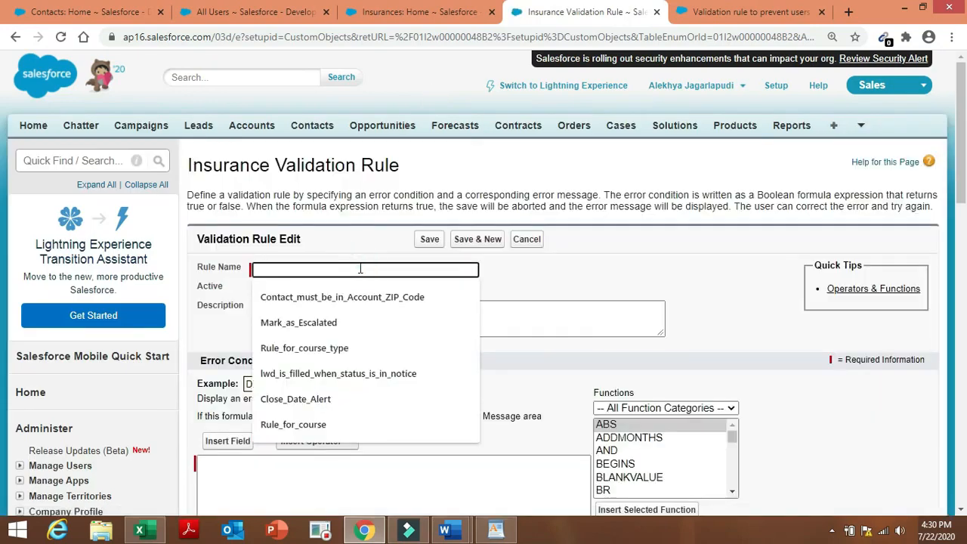
text(Rule)
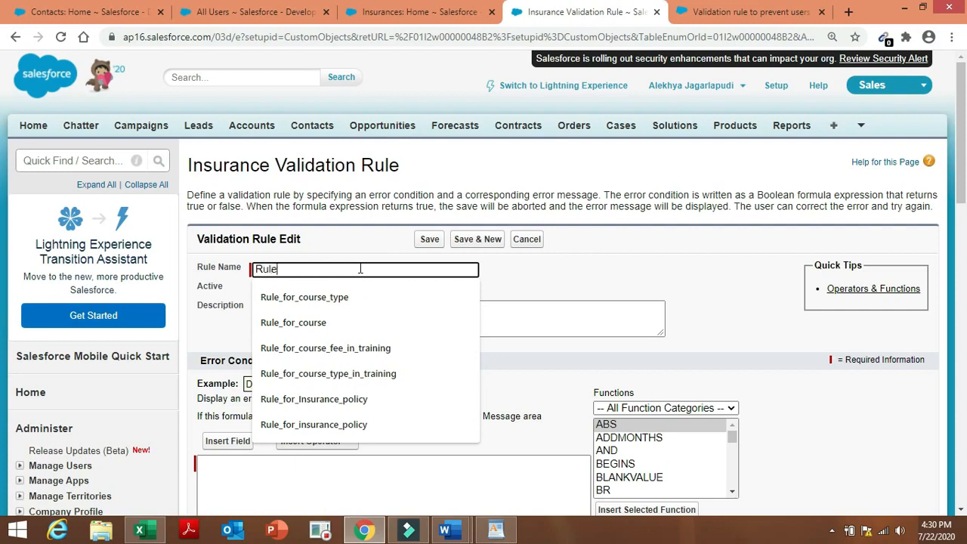
text( for )
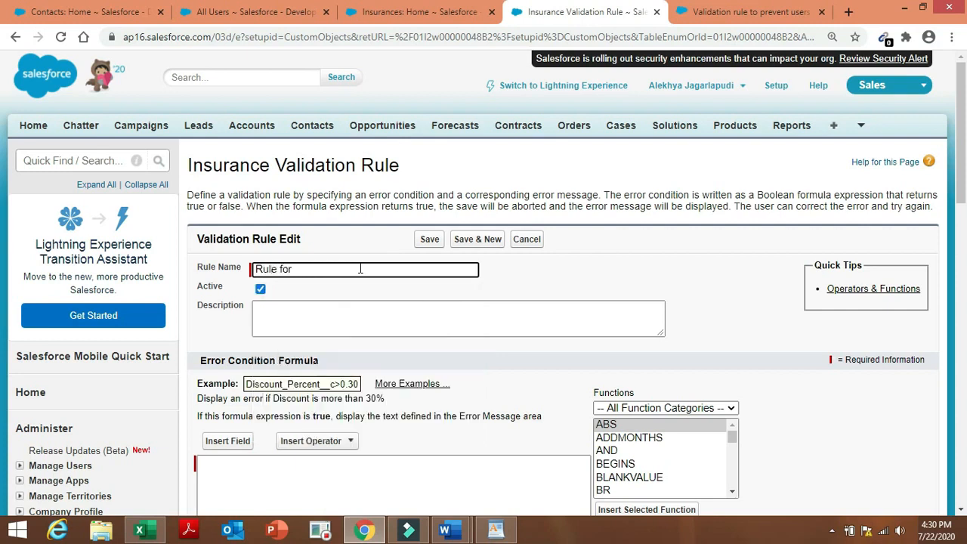
text(Insurance policy)
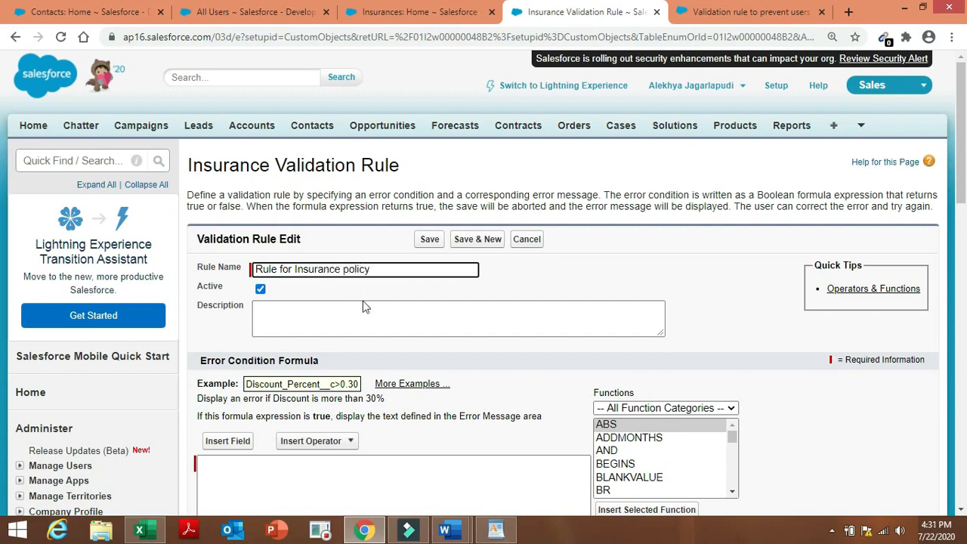
click(375, 318)
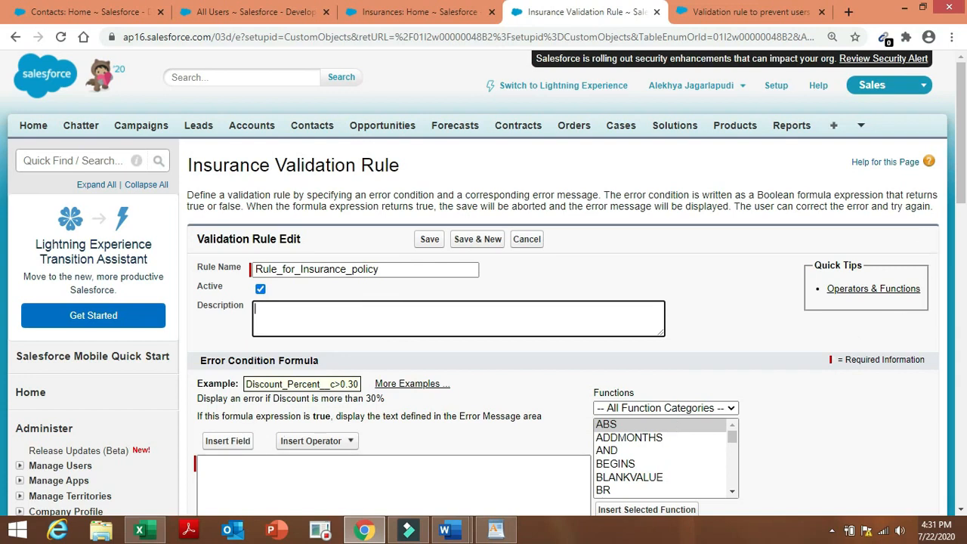
mouse_move(457, 533)
click(528, 469)
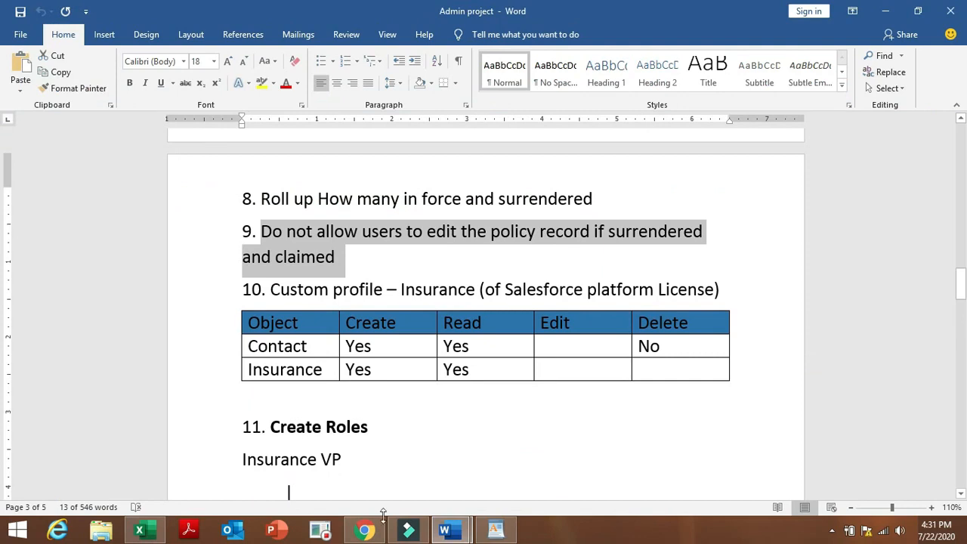
click(365, 531)
click(550, 324)
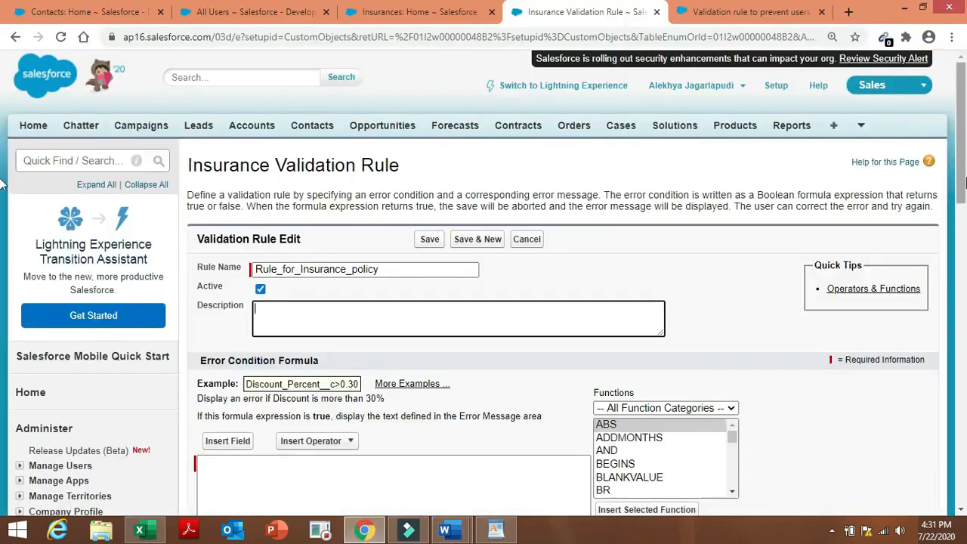
Insert the AND function into the error condition and add the Status__c field via Insert Field.
scroll(2, 217, down, 2)
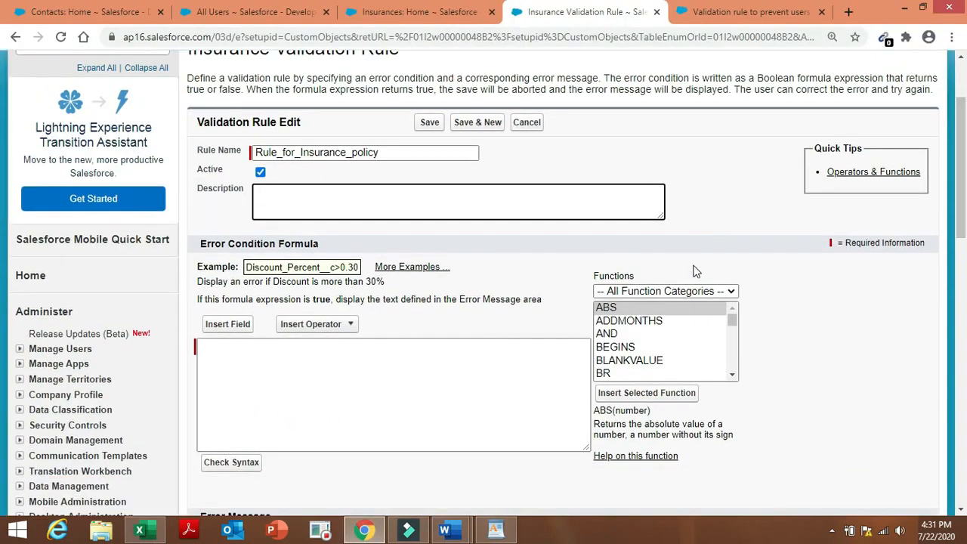
click(655, 333)
click(635, 394)
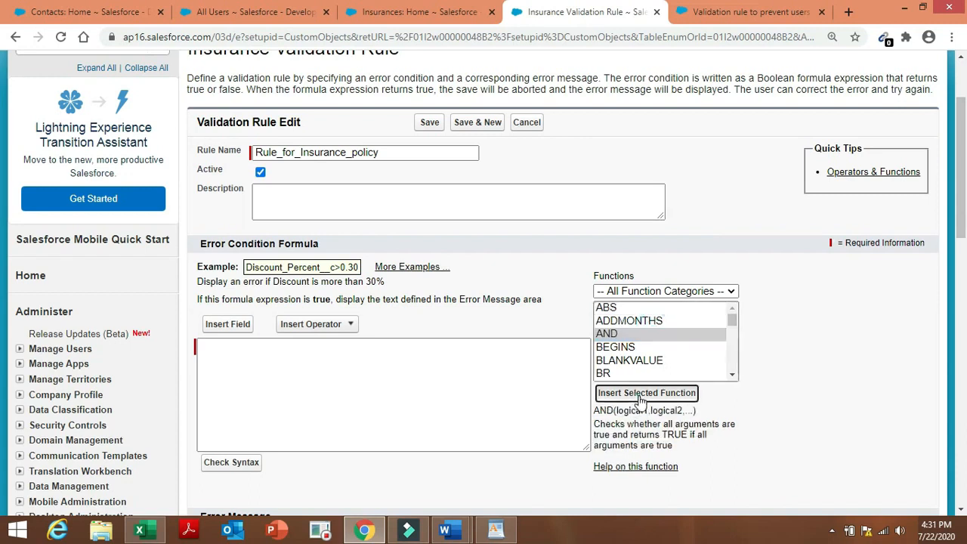
click(227, 323)
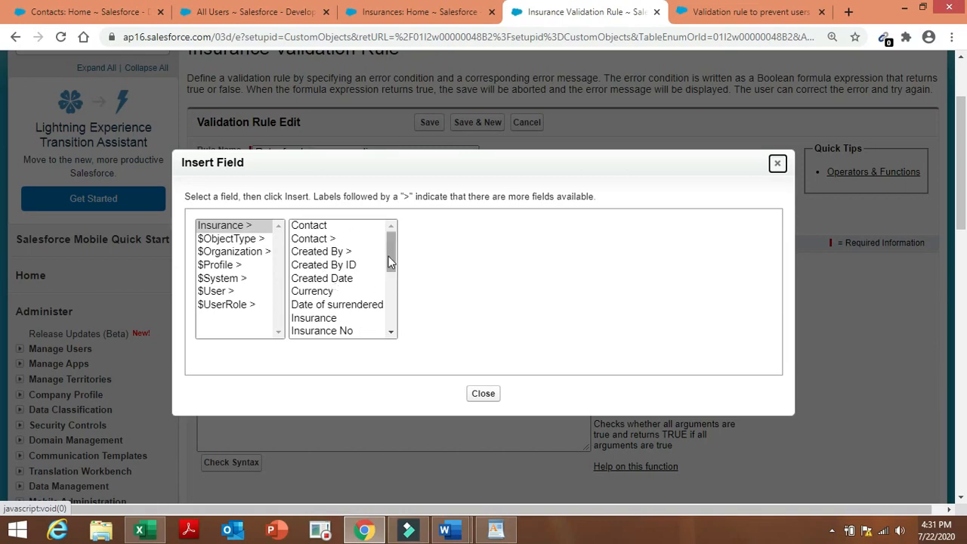
drag(392, 257, 392, 306)
click(361, 329)
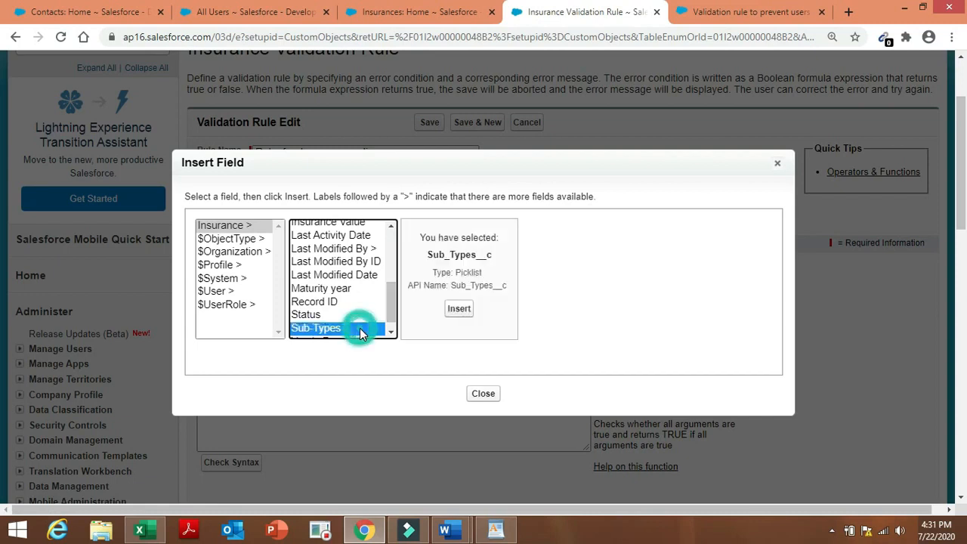
click(355, 314)
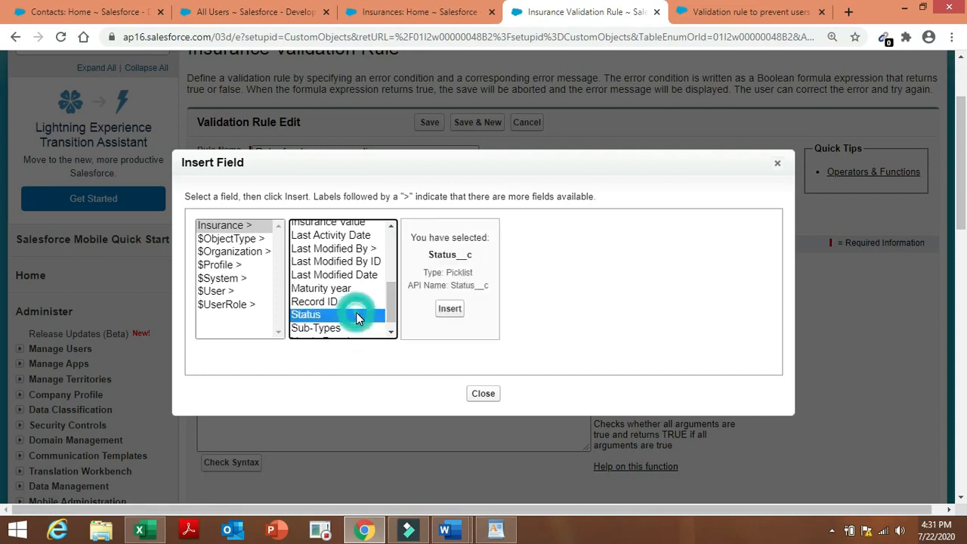
click(450, 309)
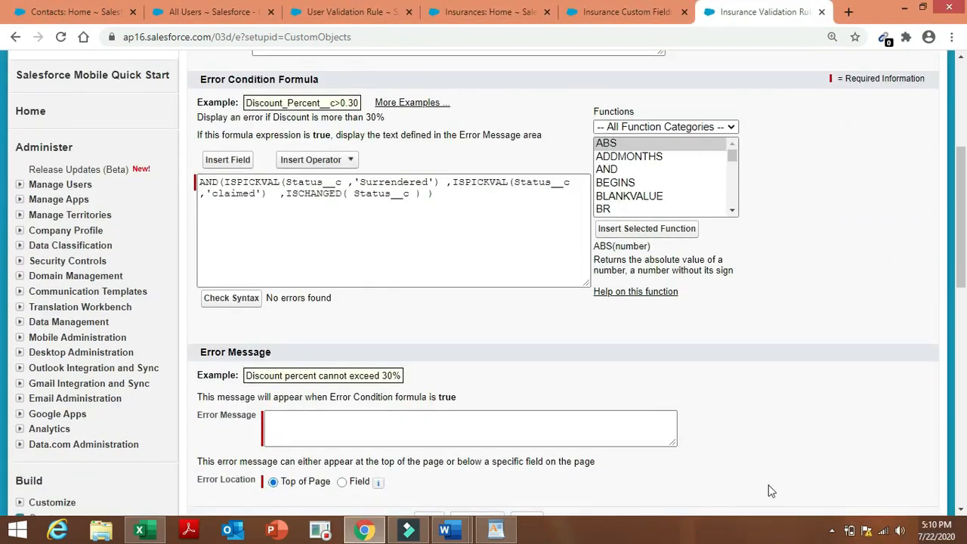
Copy requirement 9 from the Admin project document toward the error message, clearing a wrong paste.
click(566, 429)
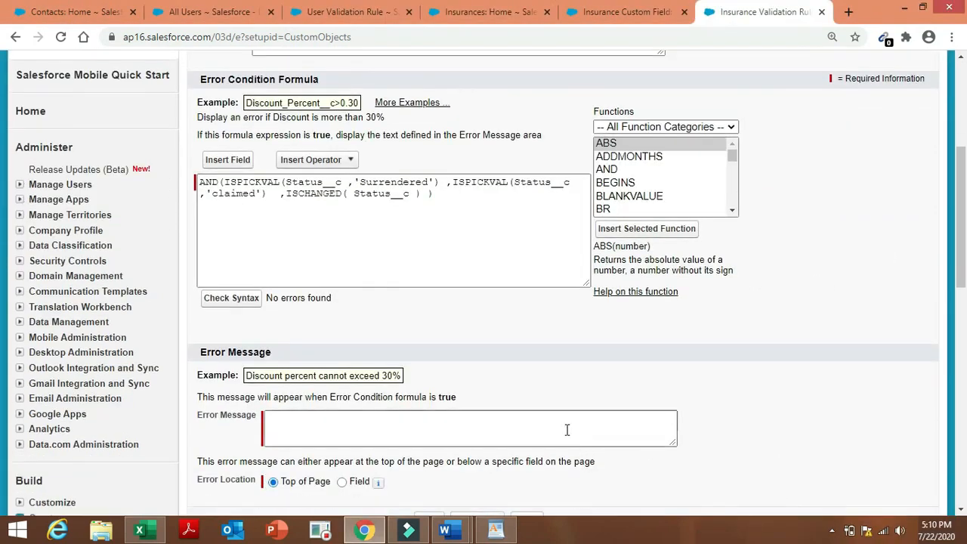
text(D)
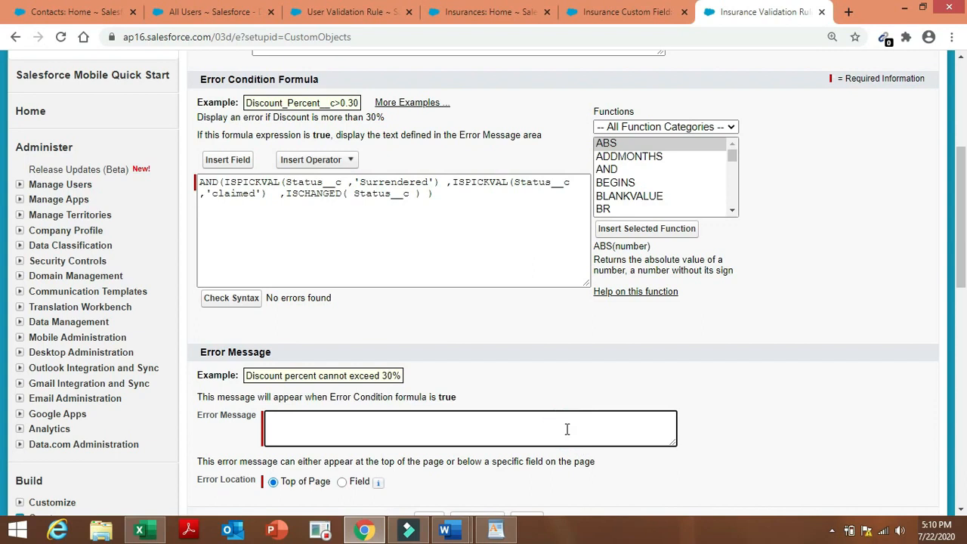
click(444, 529)
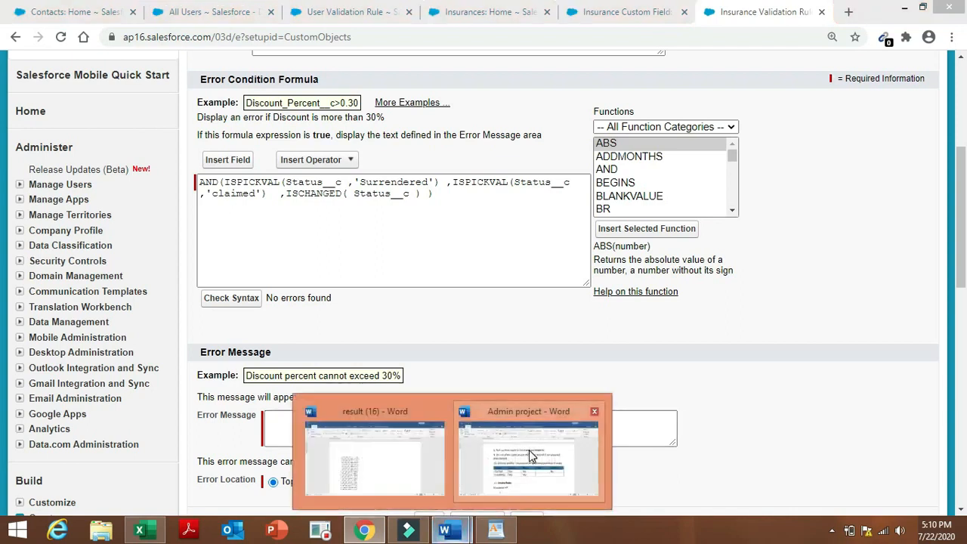
click(531, 456)
triple_click(314, 258)
key(ctrl+c)
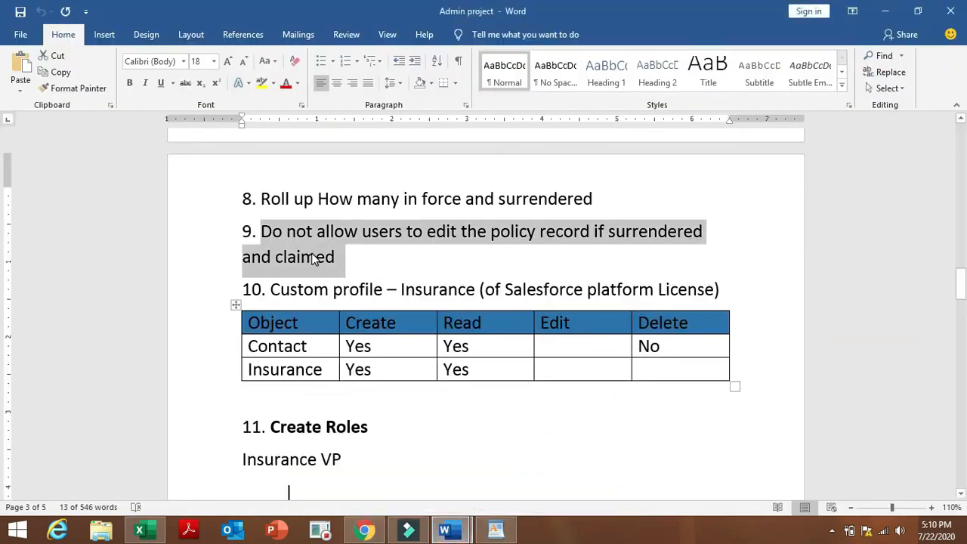
click(366, 531)
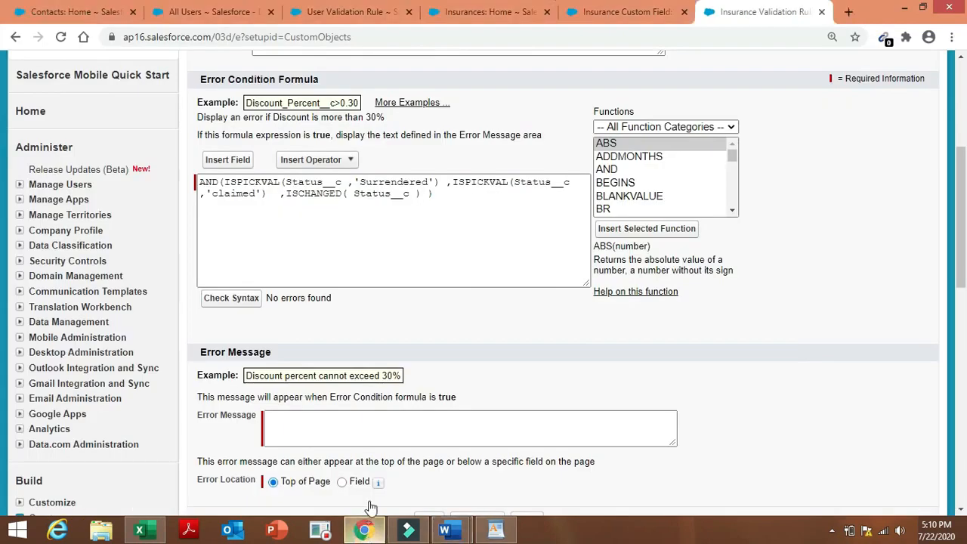
click(399, 427)
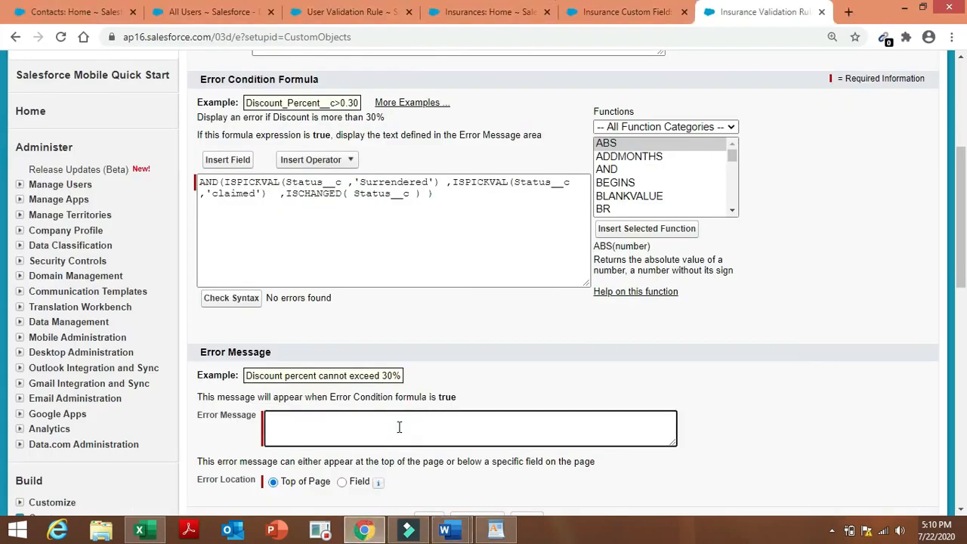
text(ISPICKVAL(Status__c ,'Surrendered'))
key(BackSpace)
key(BackSpace)
key(BackSpace)
key(BackSpace)
key(BackSpace)
key(BackSpace)
key(BackSpace)
key(BackSpace)
key(BackSpace)
key(BackSpace)
key(BackSpace)
key(BackSpace)
key(BackSpace)
key(BackSpace)
key(BackSpace)
key(BackSpace)
key(BackSpace)
key(BackSpace)
key(BackSpace)
key(BackSpace)
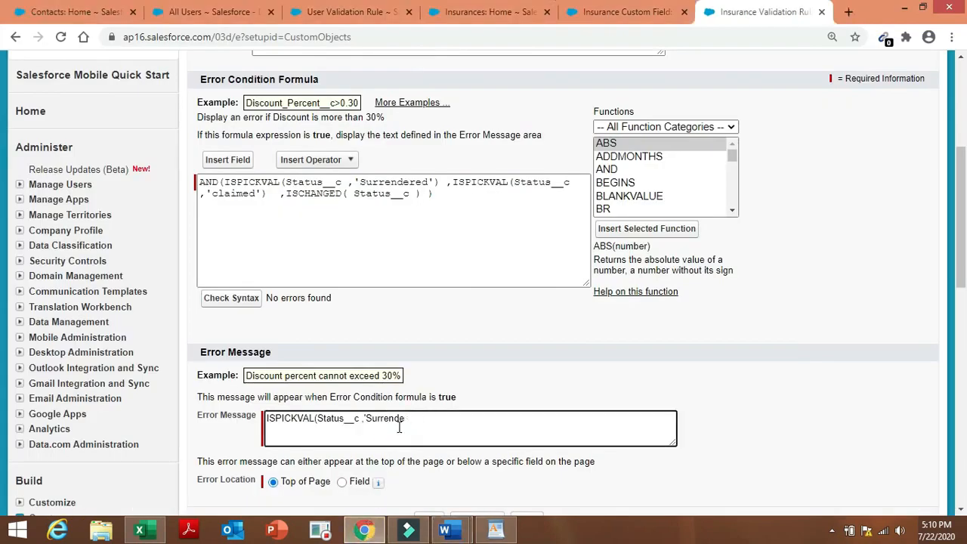
Paste requirement 9 as the error message and save Rule_for_Insurance_policy.
click(445, 530)
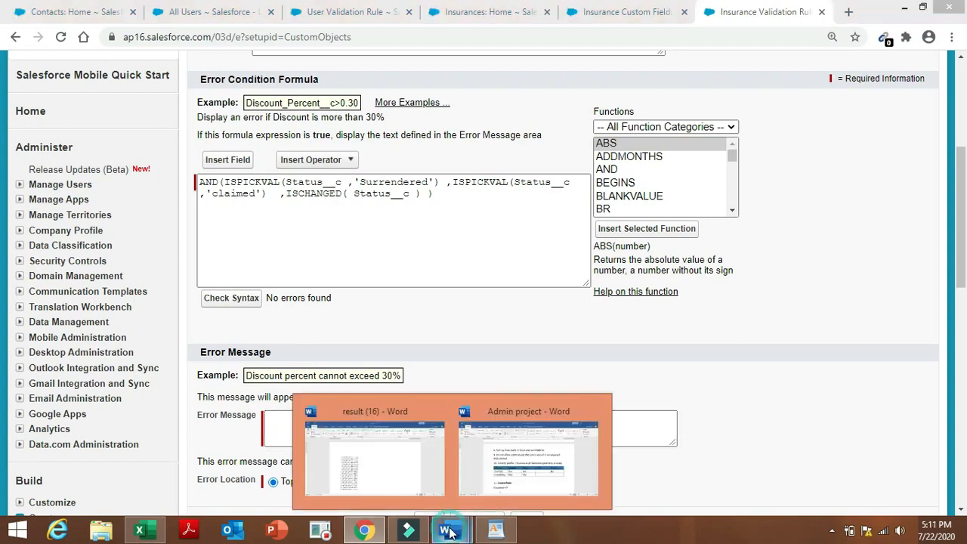
click(512, 447)
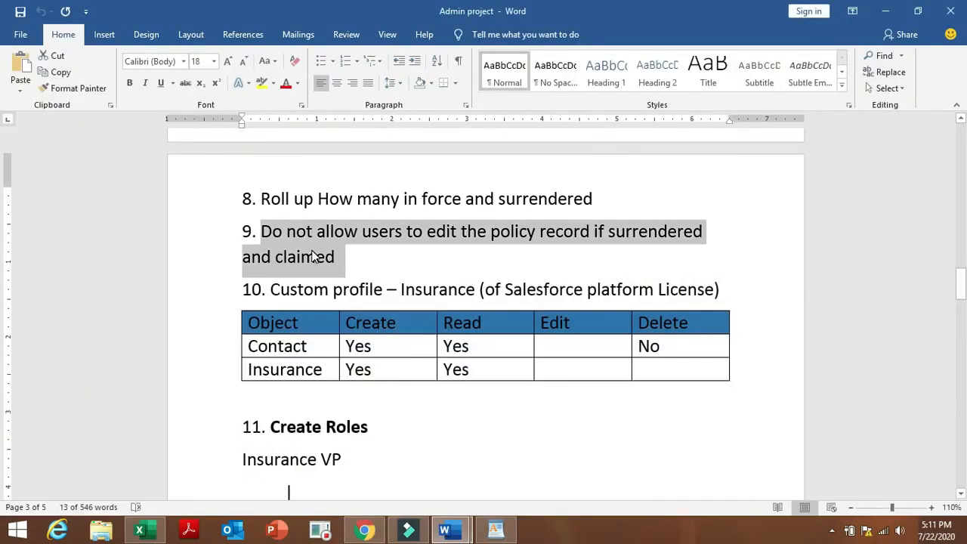
click(369, 533)
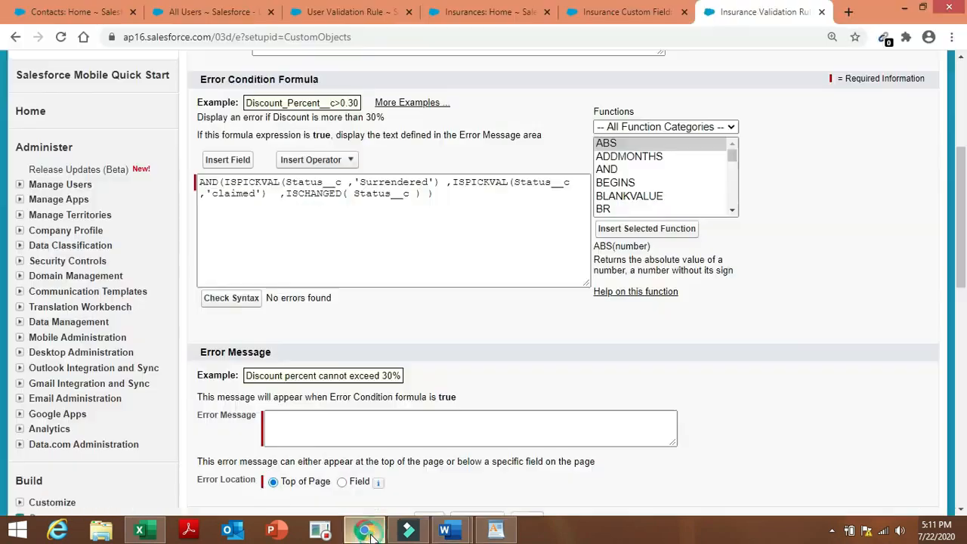
click(338, 420)
key(ctrl+v)
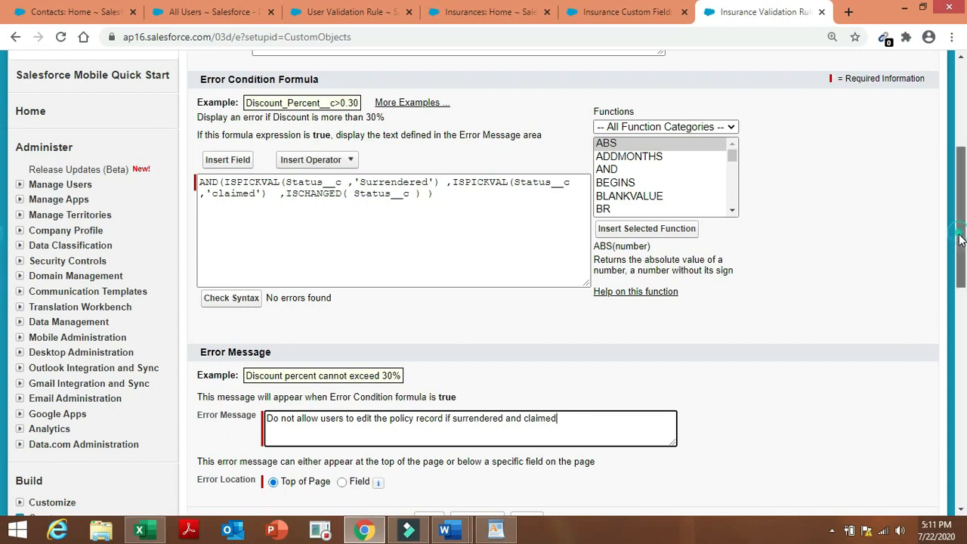
drag(960, 239, 964, 273)
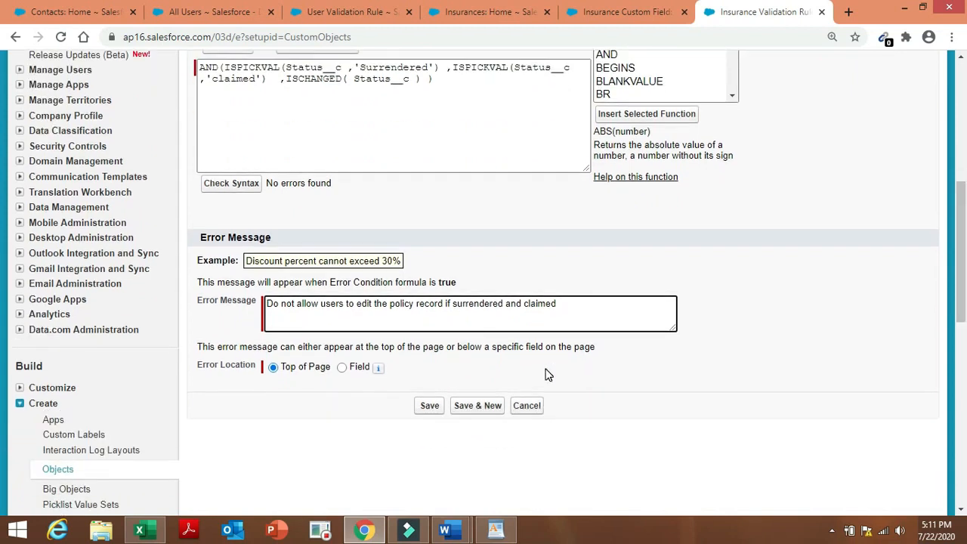
click(427, 408)
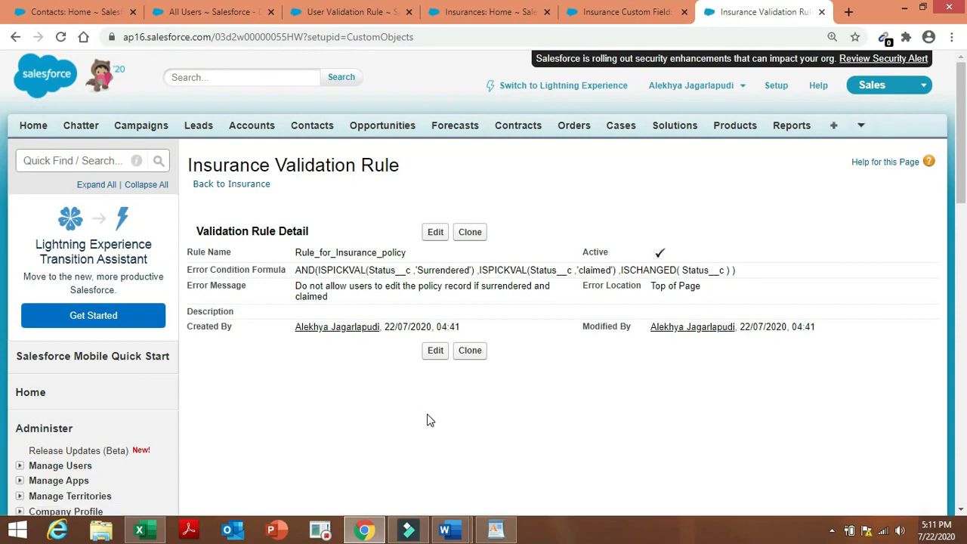
mouse_move(454, 535)
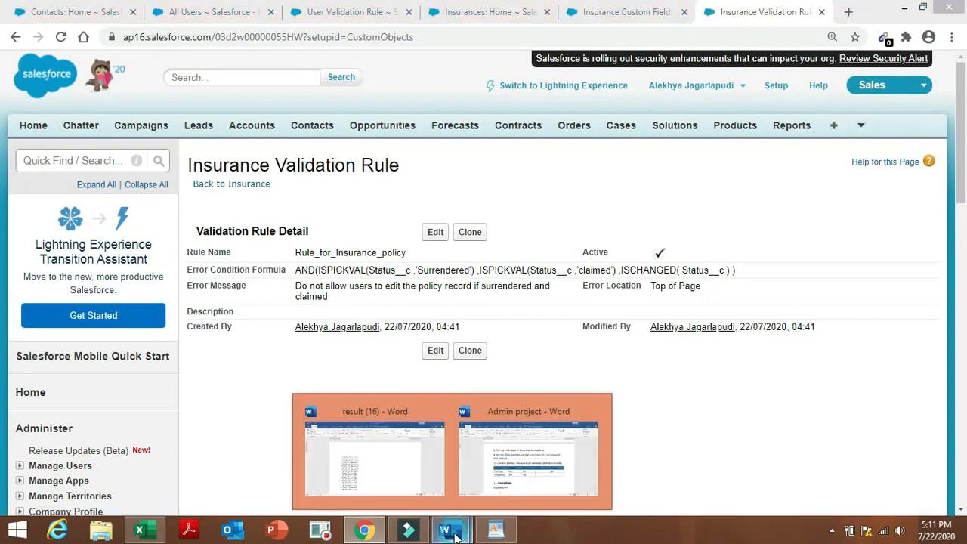
click(520, 467)
click(354, 266)
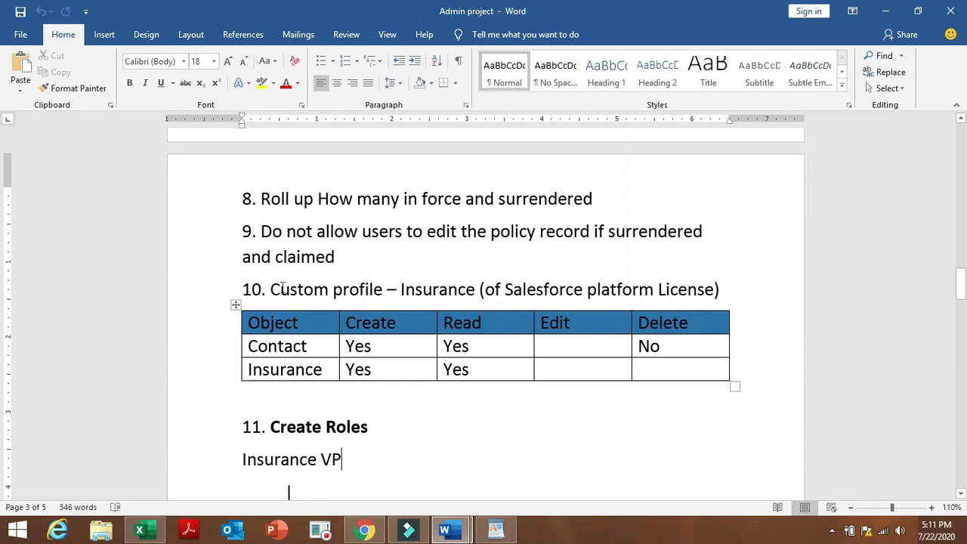
drag(271, 289, 369, 291)
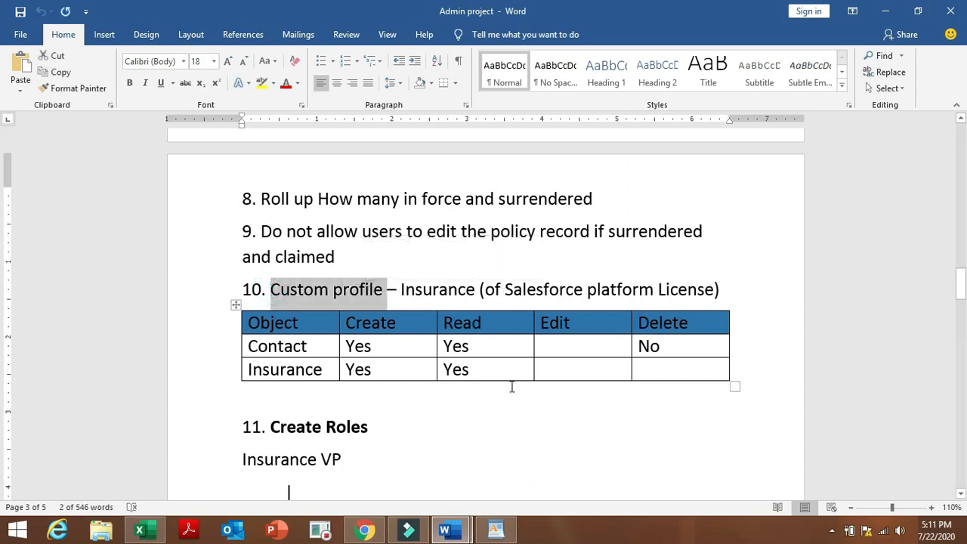
click(362, 532)
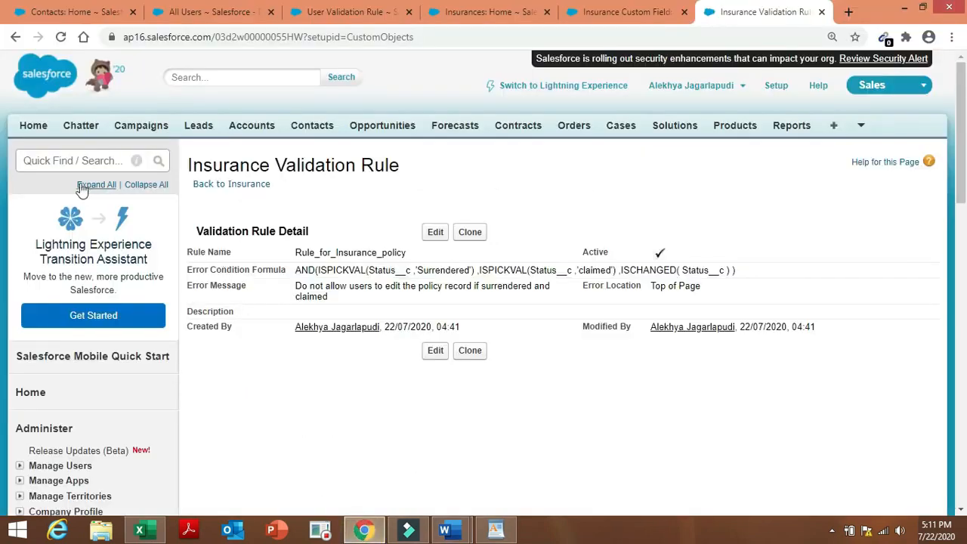
Search Setup Quick Find for 'profile' and open the Profiles list under Manage Users.
click(81, 160)
text(c)
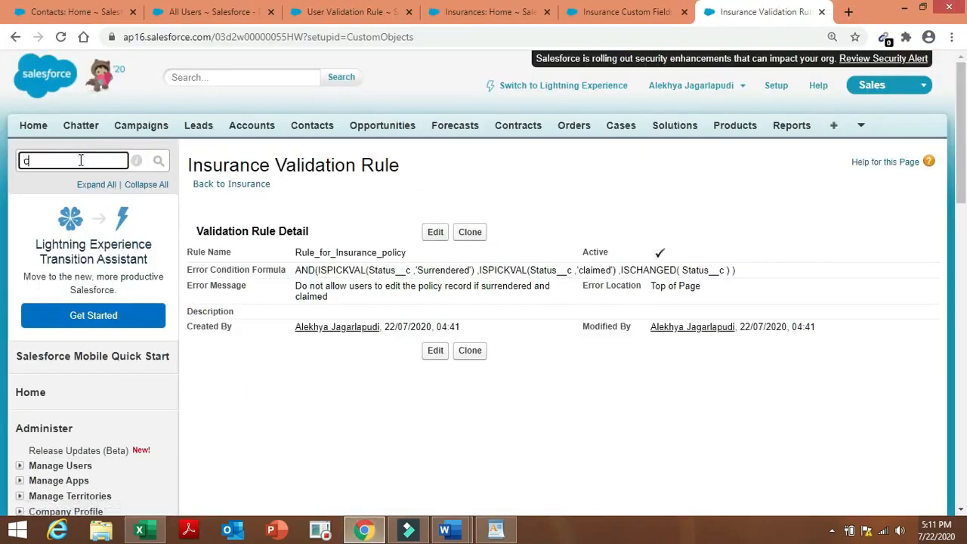
text(usto)
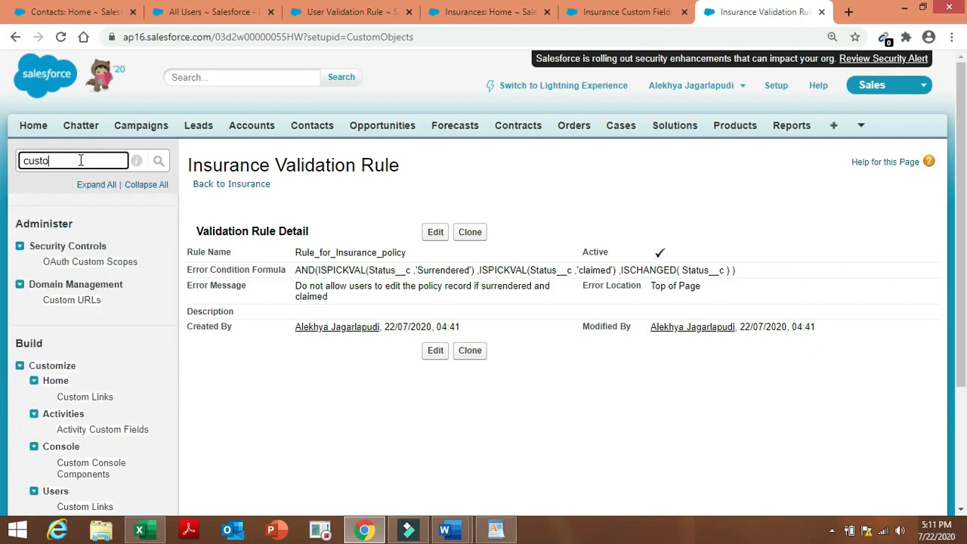
text(m pro)
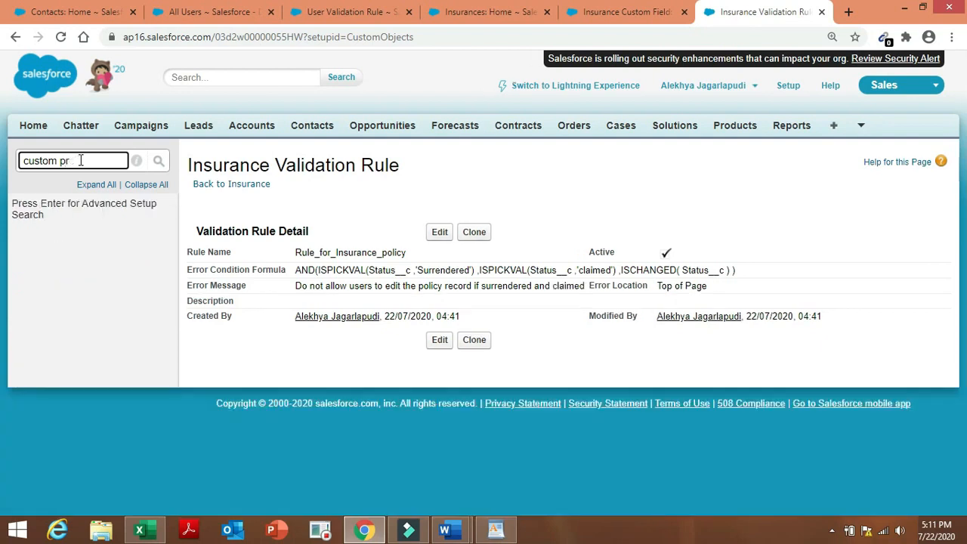
key(BackSpace)
key(BackSpace)
key(BackSpace)
key(BackSpace)
key(BackSpace)
key(BackSpace)
key(BackSpace)
key(BackSpace)
key(BackSpace)
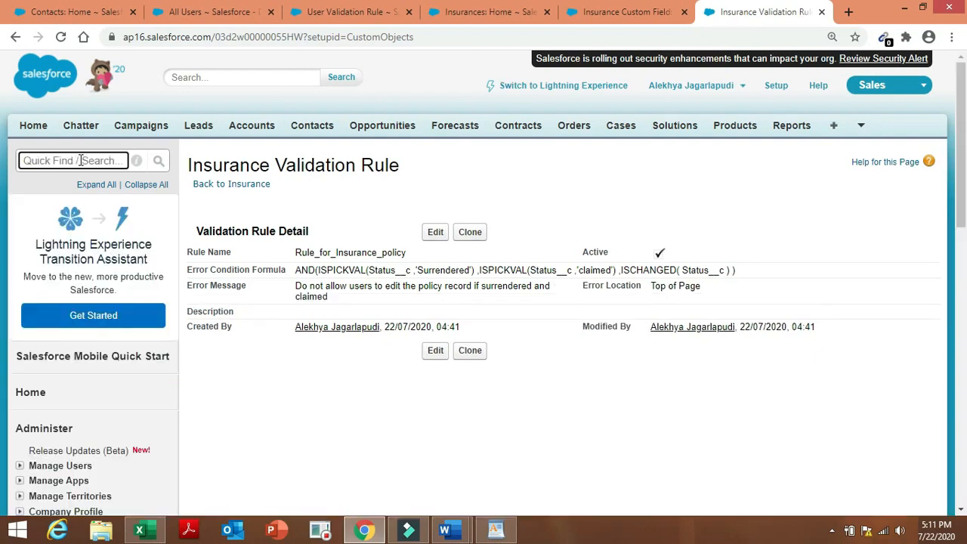
text(profile)
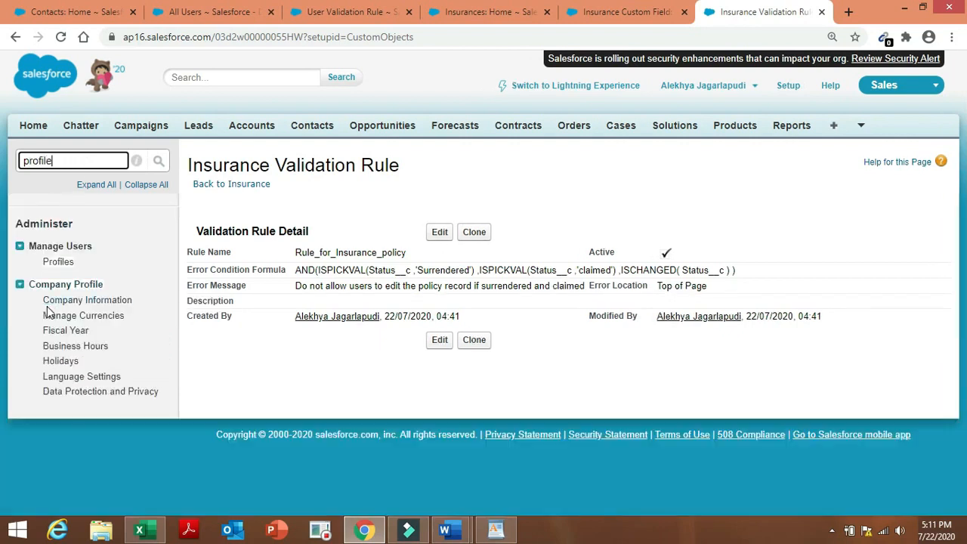
click(61, 263)
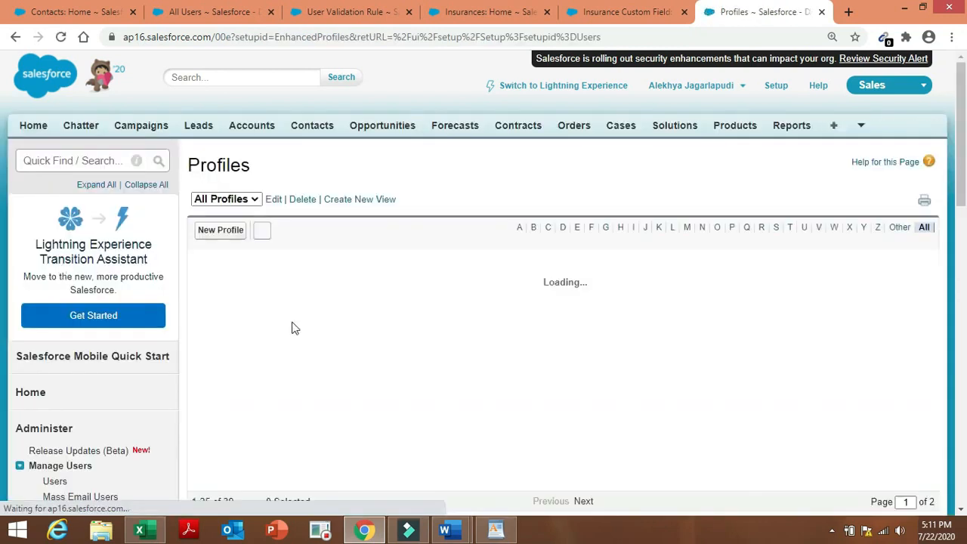
Start a new profile and look for sales executive in the existing-profile list, checking the Admin project notes.
click(233, 232)
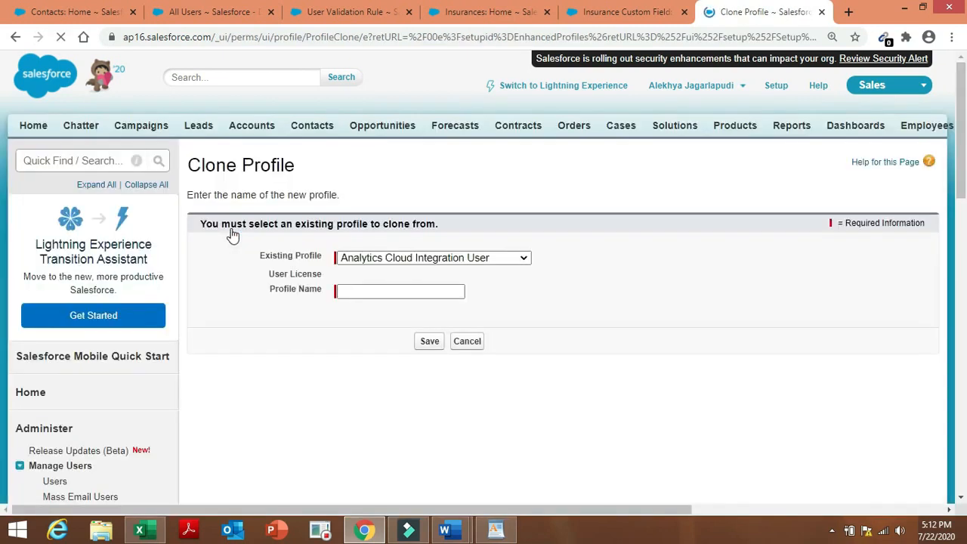
click(522, 259)
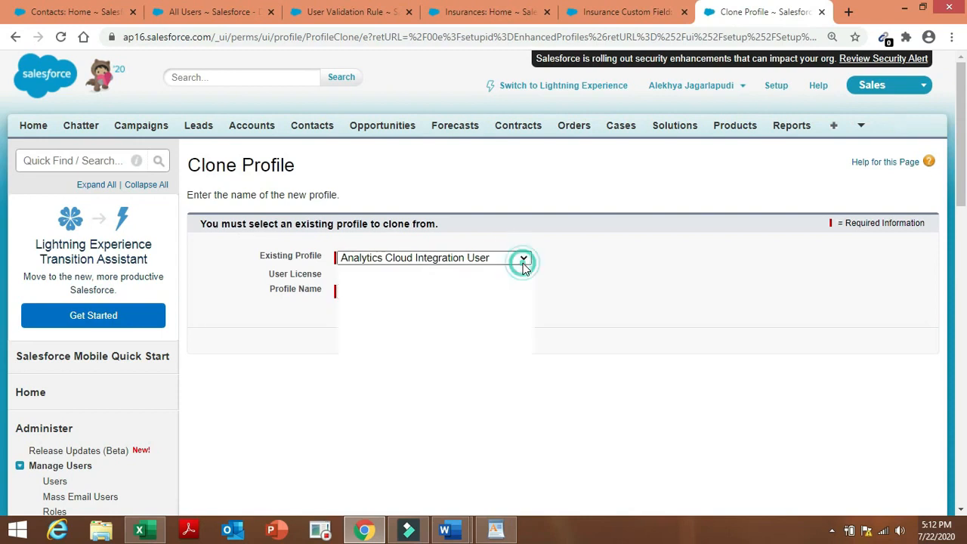
key(s)
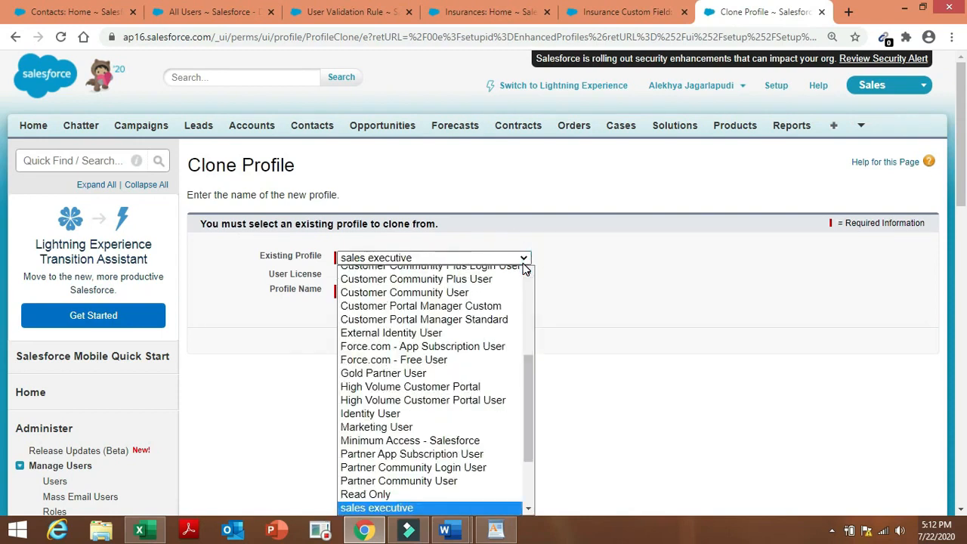
click(531, 373)
drag(531, 373, 530, 429)
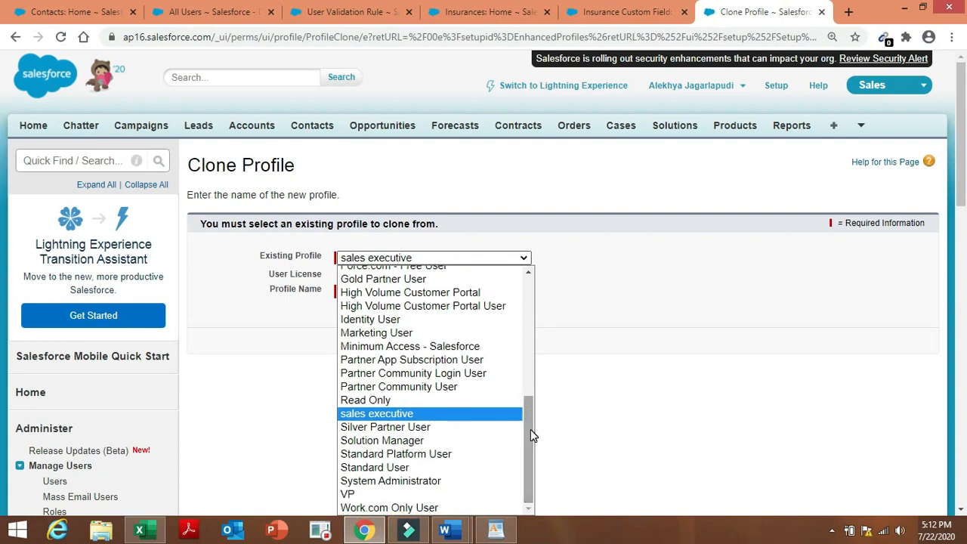
scroll(963, 200, down, 2)
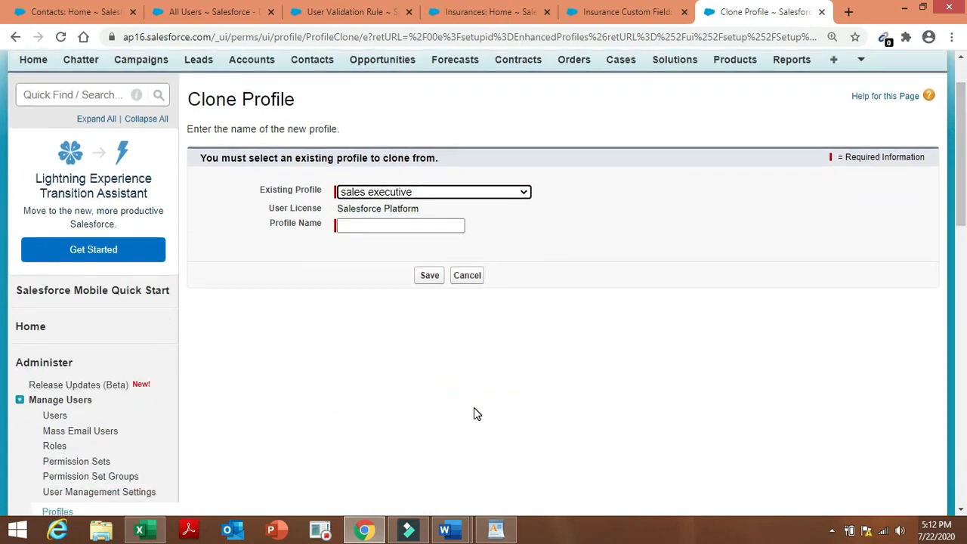
click(444, 529)
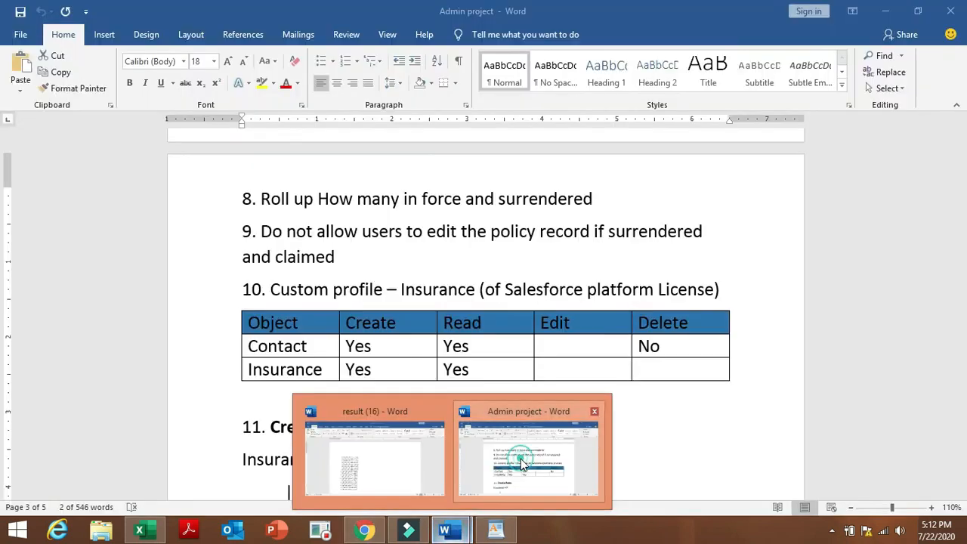
click(521, 465)
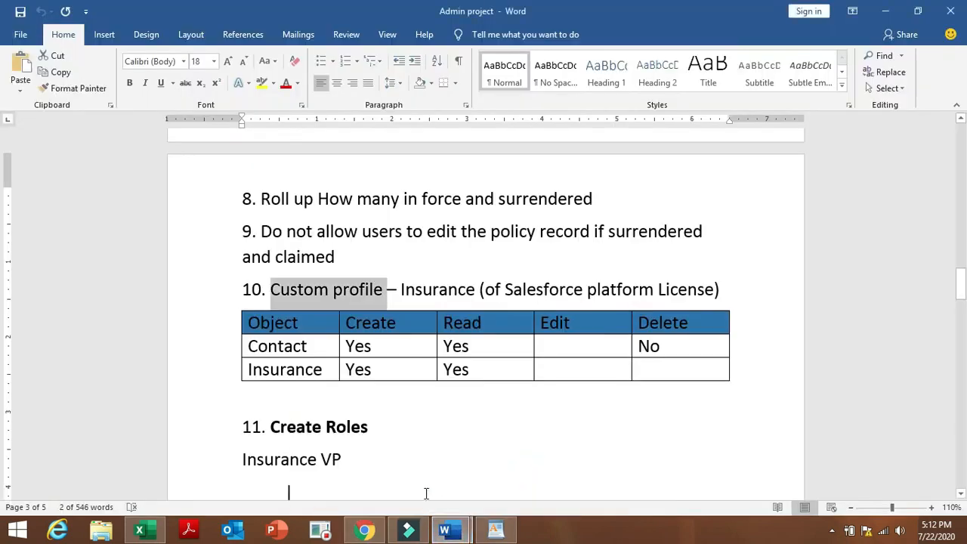
click(361, 532)
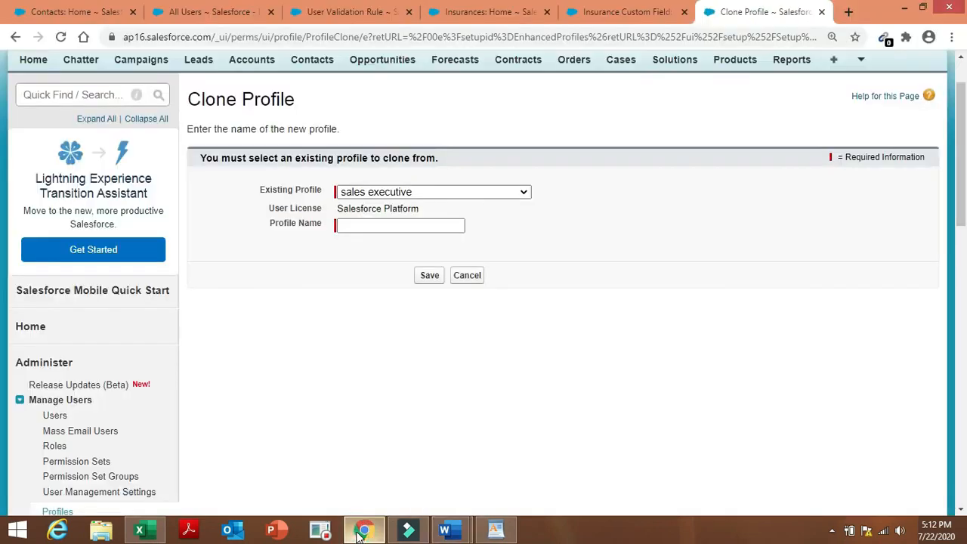
Choose sales executive as the profile to copy, then browse the existing-profile list again.
click(380, 226)
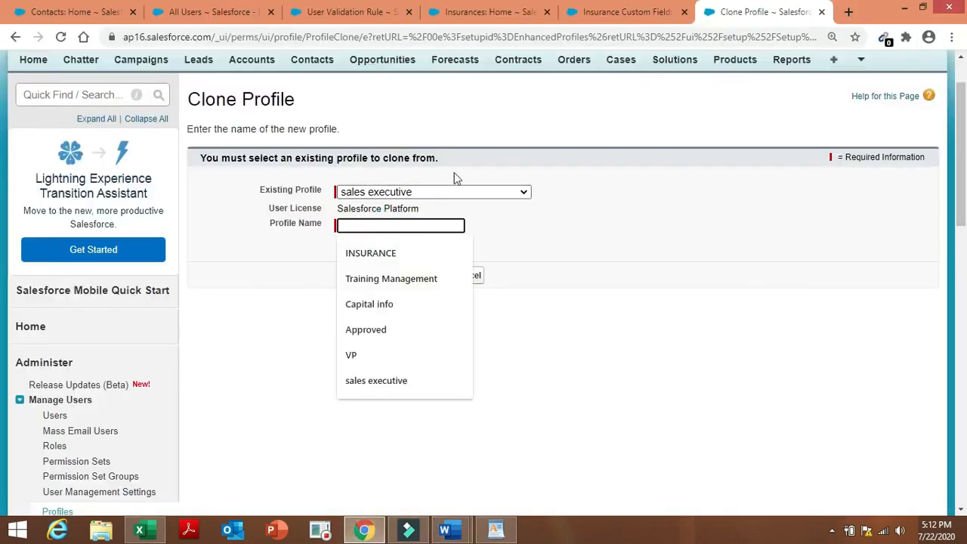
click(459, 192)
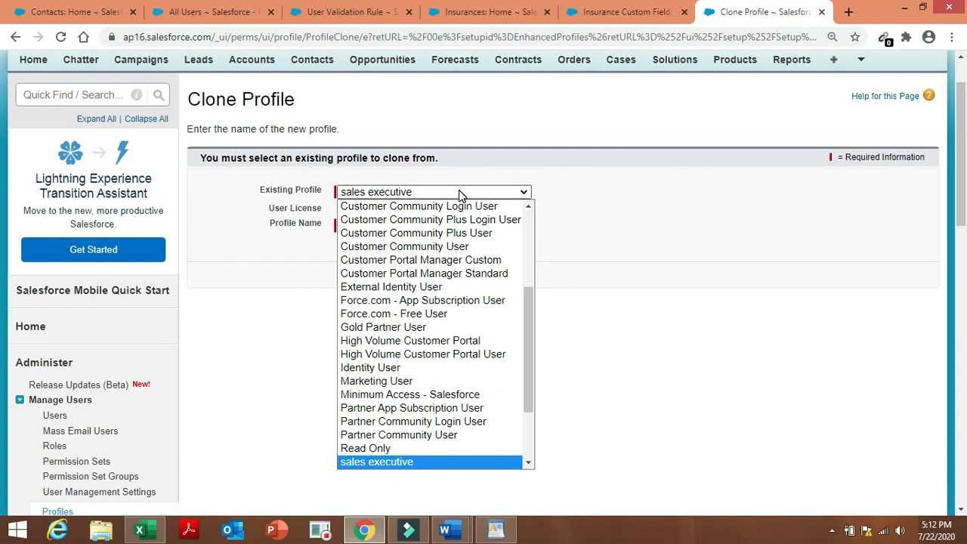
drag(534, 404, 536, 469)
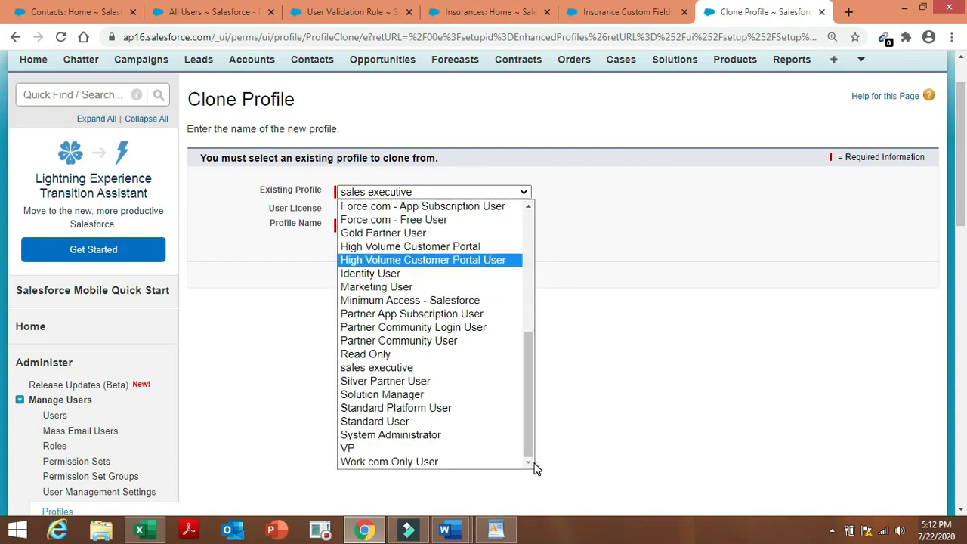
click(501, 368)
click(423, 229)
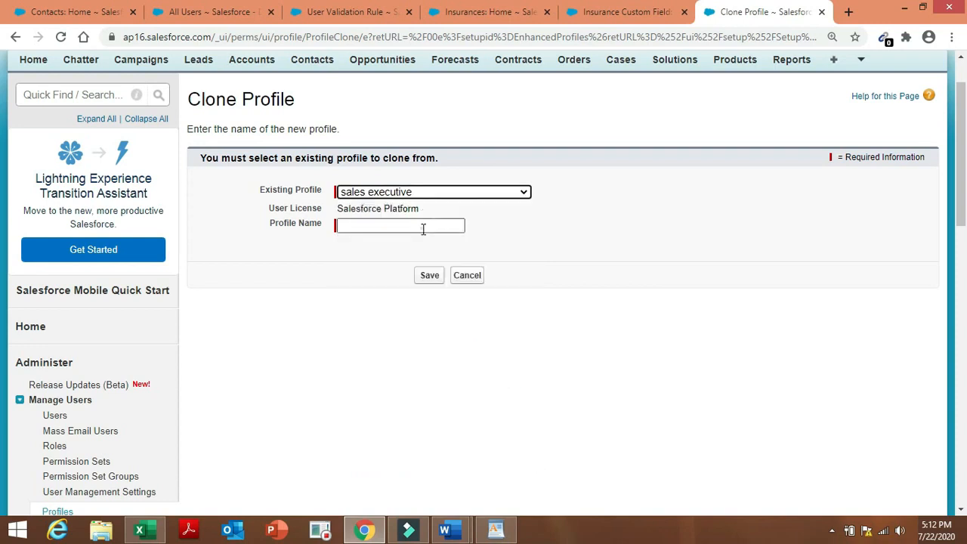
click(423, 229)
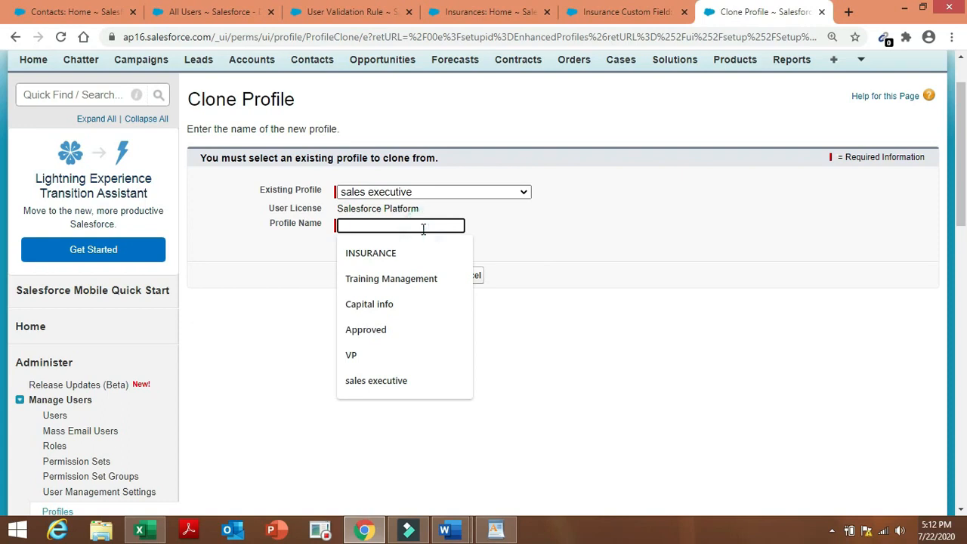
click(466, 194)
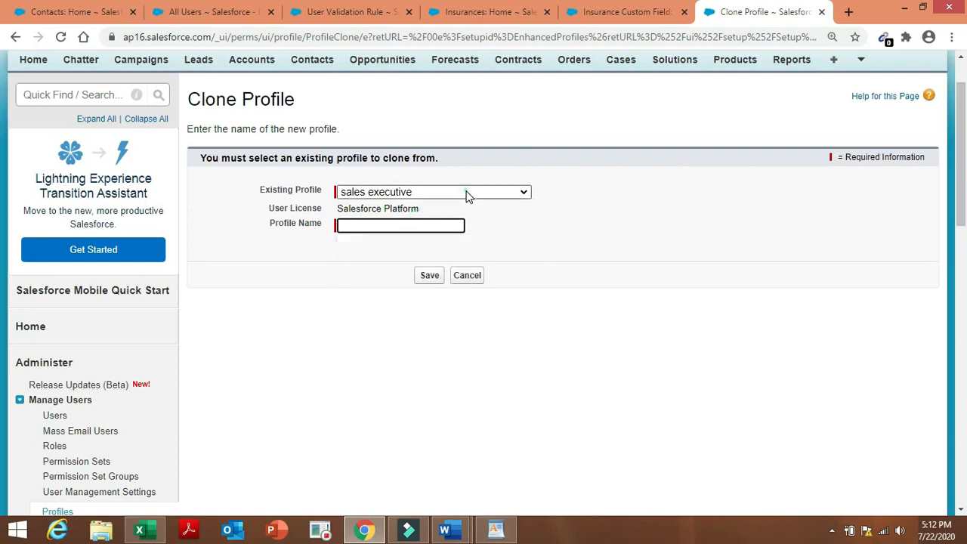
scroll(531, 236, up, 2)
scroll(531, 236, up, 4)
click(531, 225)
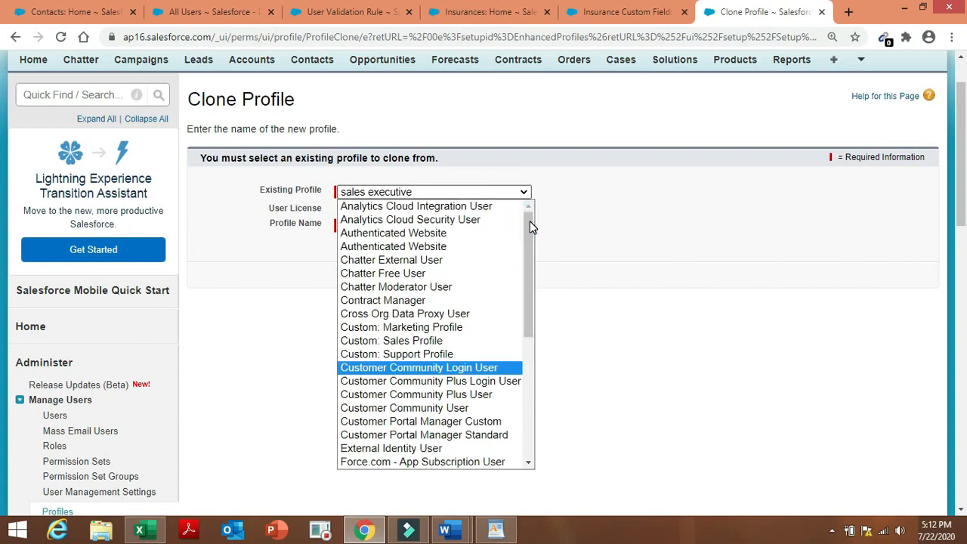
drag(527, 257, 548, 433)
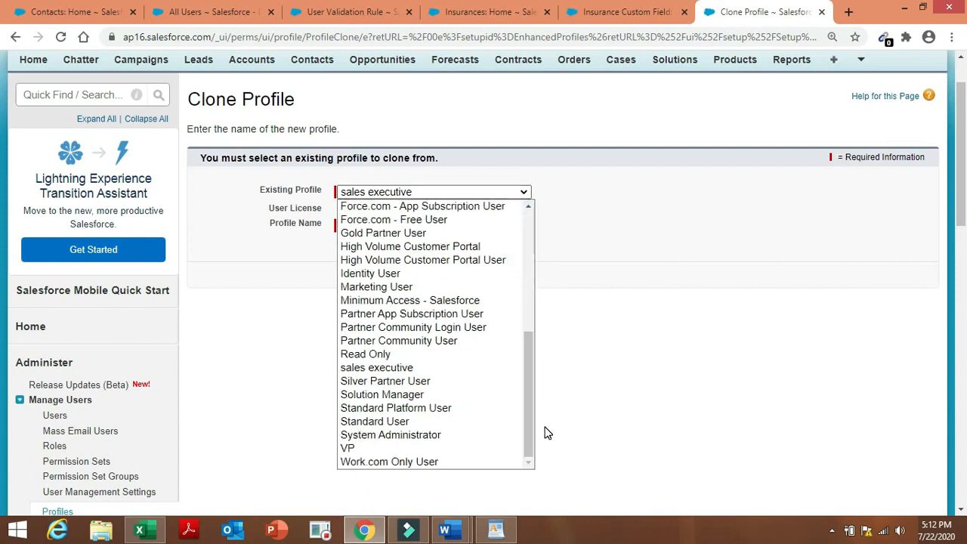
After trying Standard User and Silver Partner User, settle on sales executive and name the profile INSURANCE.
click(492, 422)
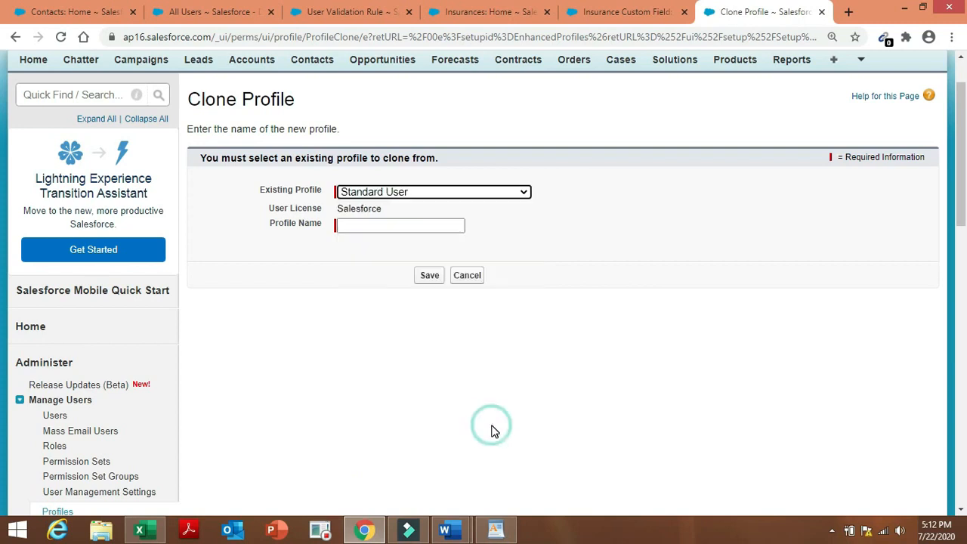
click(524, 192)
scroll(474, 422, up, 1)
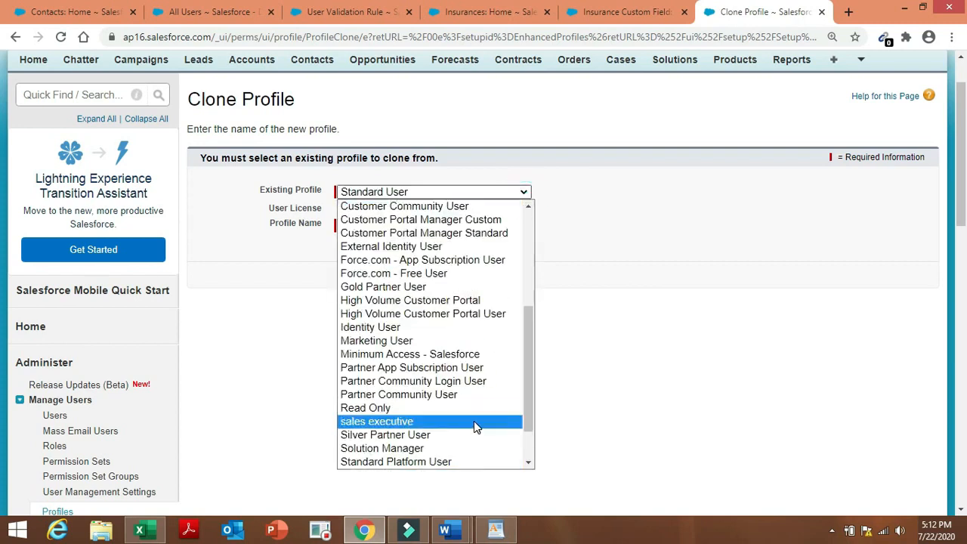
click(475, 434)
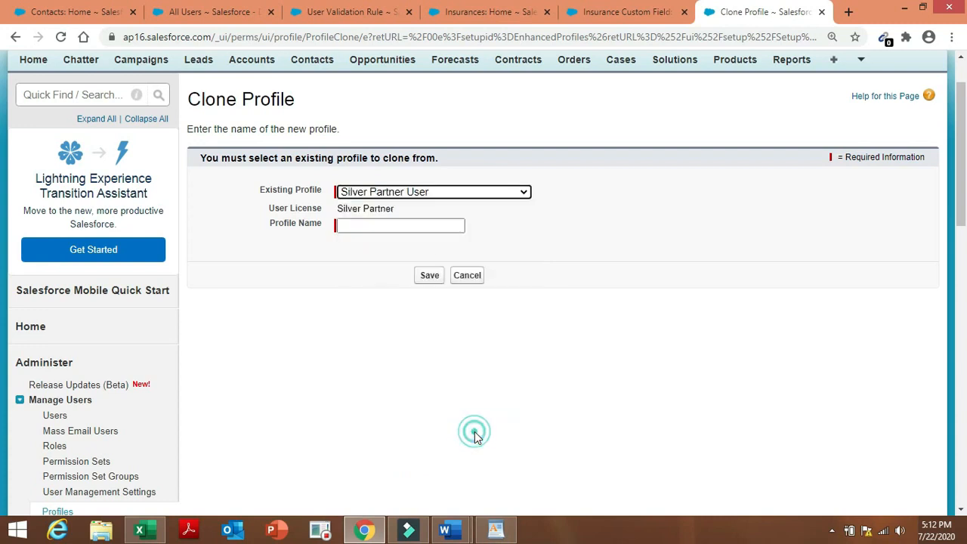
click(521, 193)
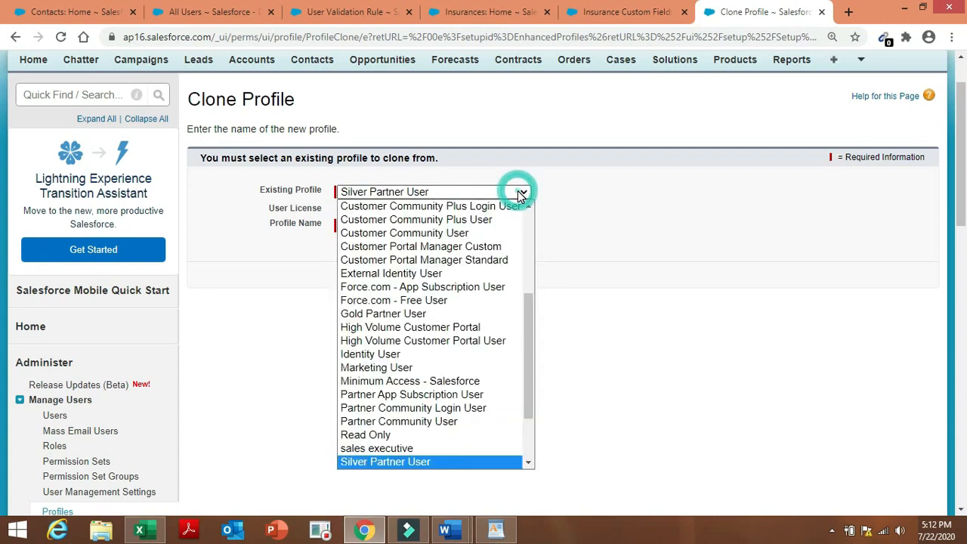
click(460, 455)
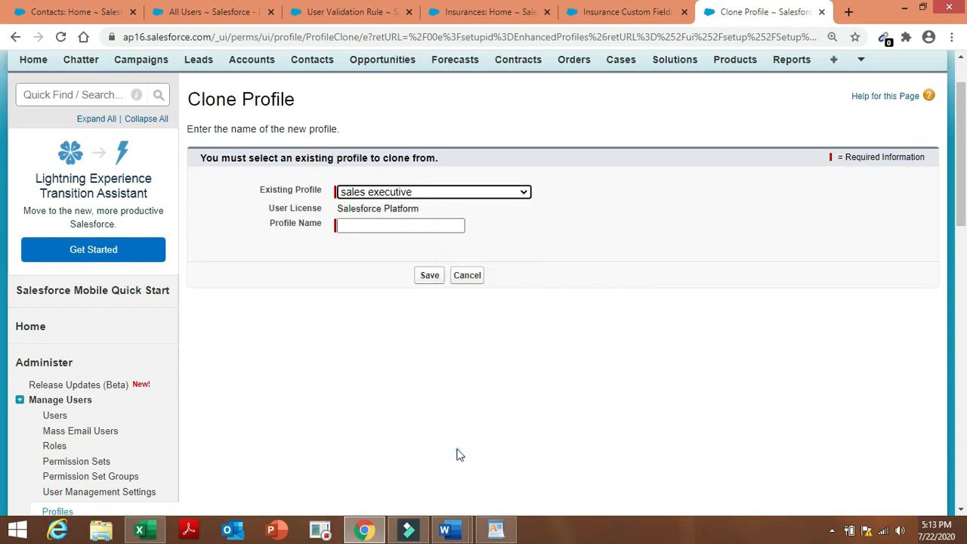
click(406, 224)
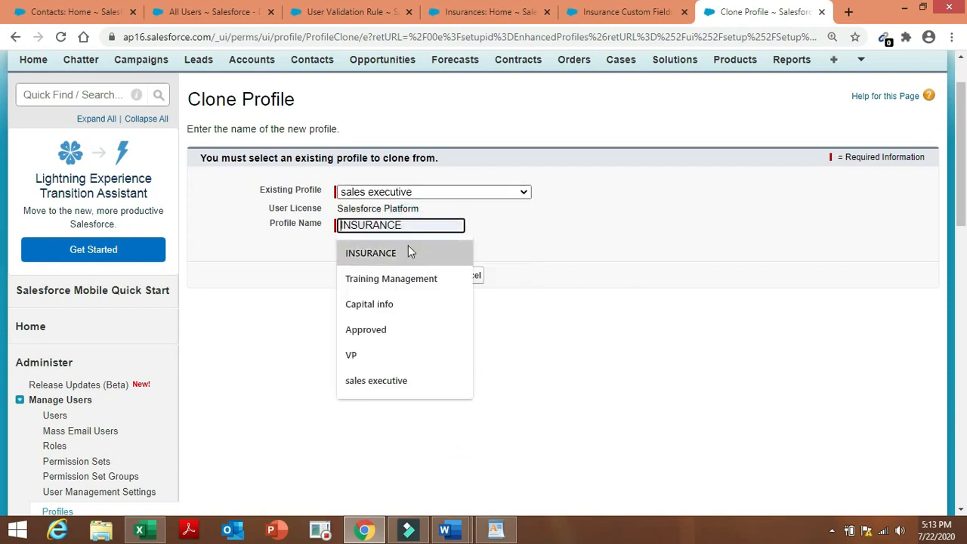
click(408, 251)
Save the INSURANCE clone, check the Admin project requirements, and open the profile for editing.
click(427, 278)
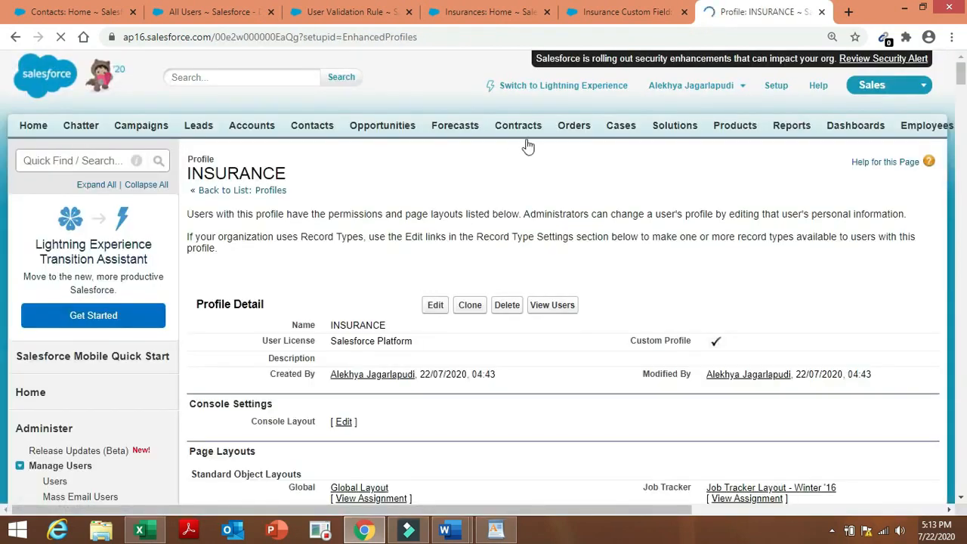
mouse_move(444, 531)
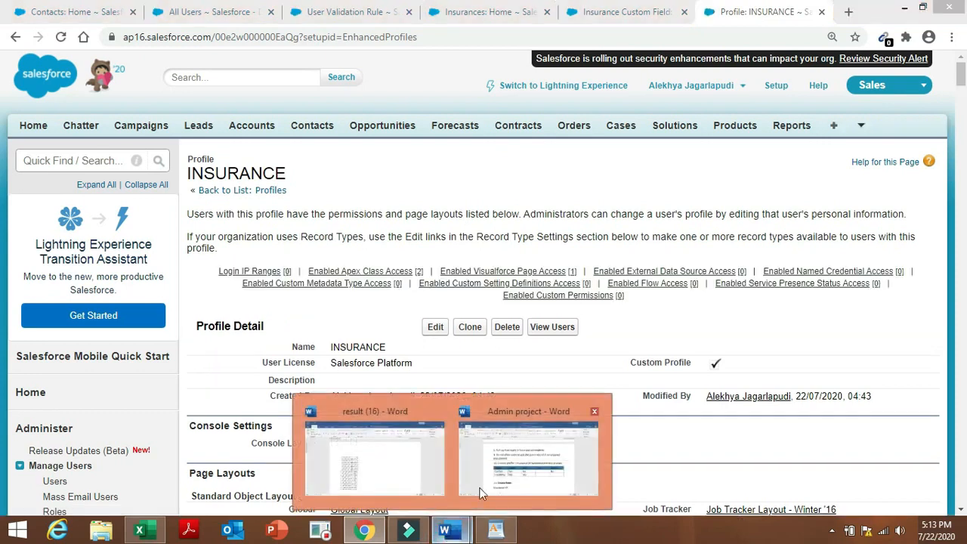
click(509, 475)
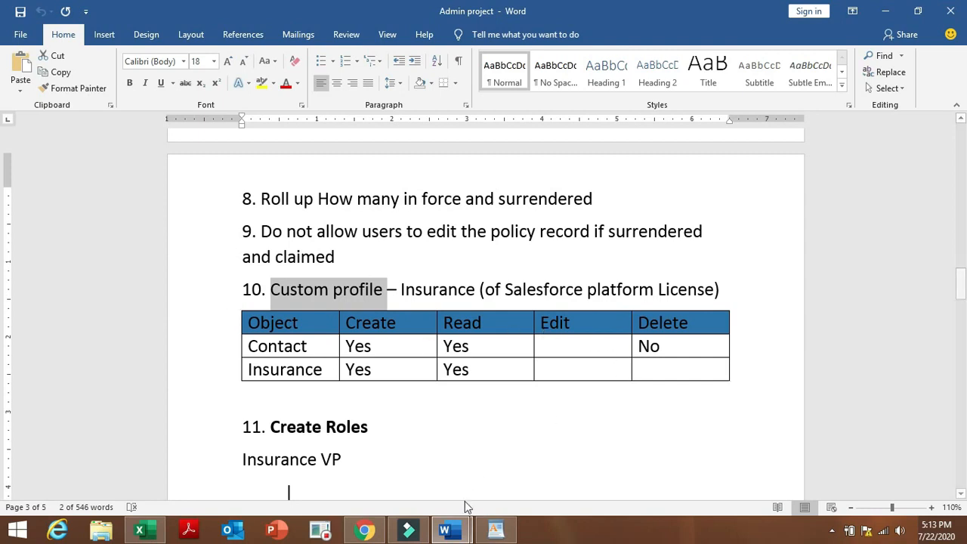
click(370, 532)
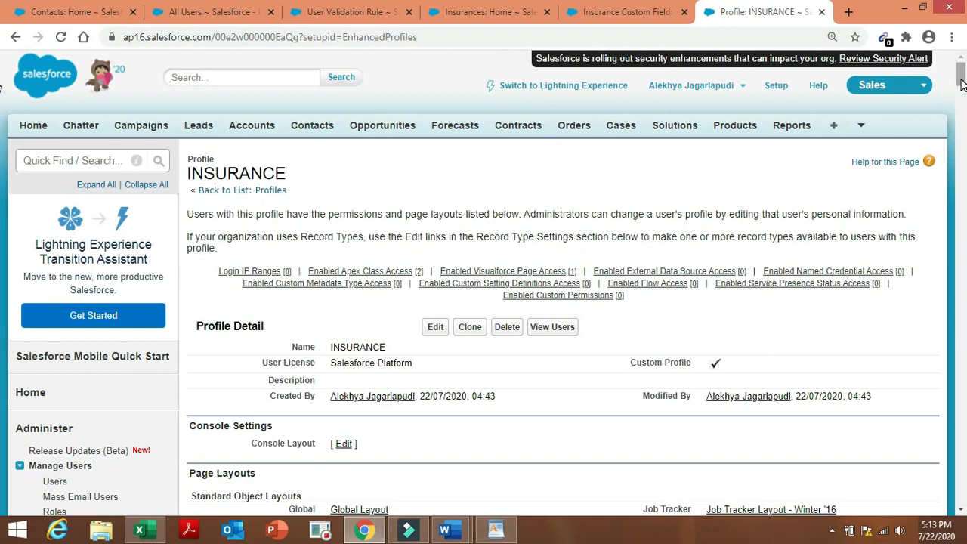
mouse_move(962, 83)
mouse_down()
mouse_move(966, 272)
mouse_move(962, 67)
mouse_up()
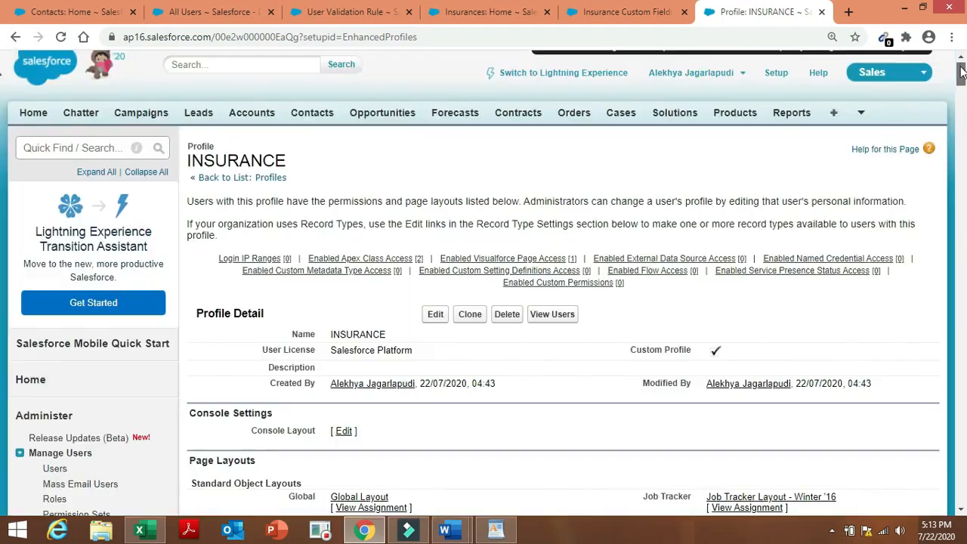
click(436, 317)
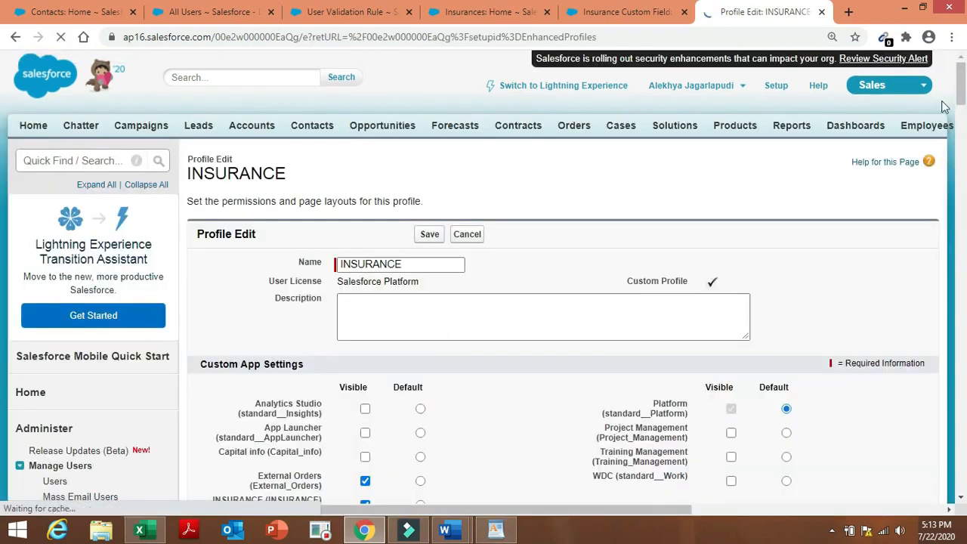
Remove the Delete permission on Contacts and close the extra 'result (16)' Word document.
drag(963, 79, 962, 400)
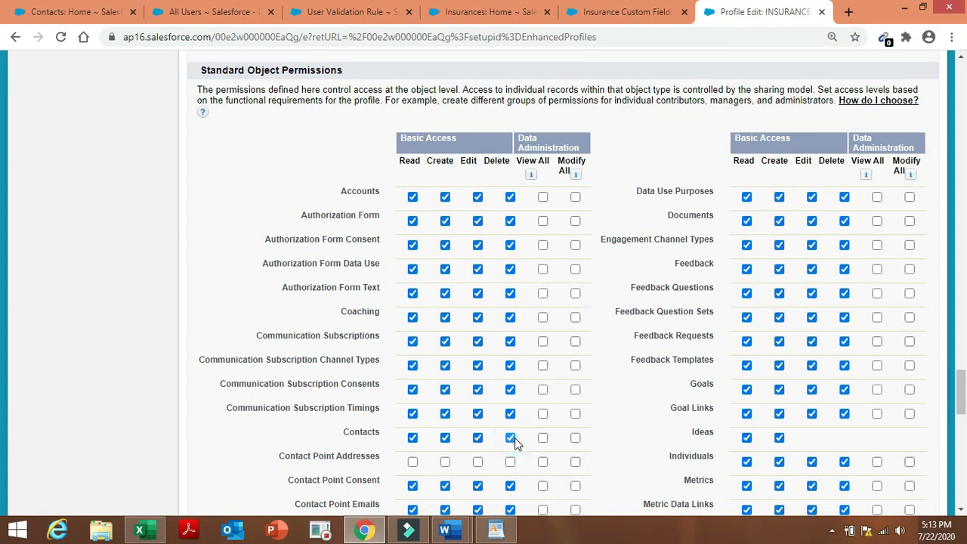
click(511, 438)
click(618, 190)
mouse_move(447, 531)
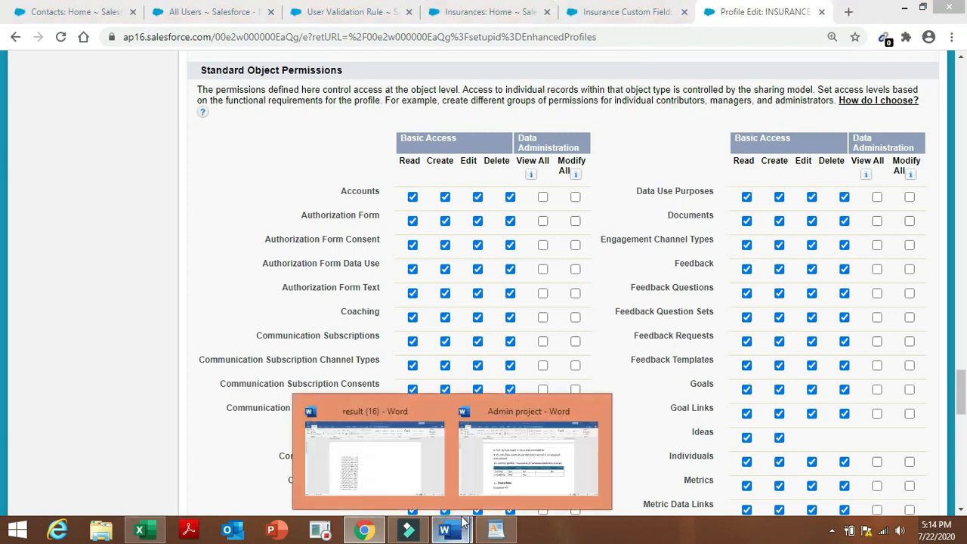
click(506, 479)
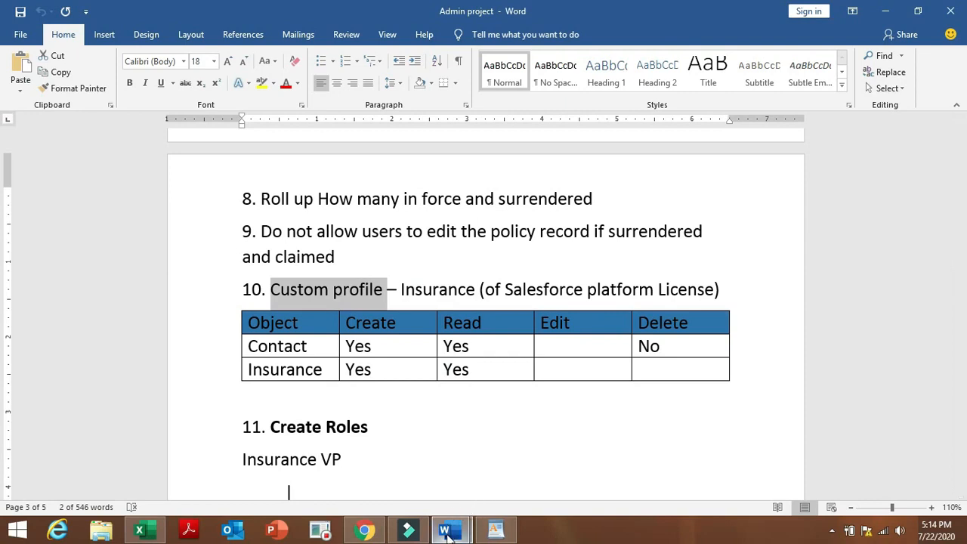
mouse_move(446, 533)
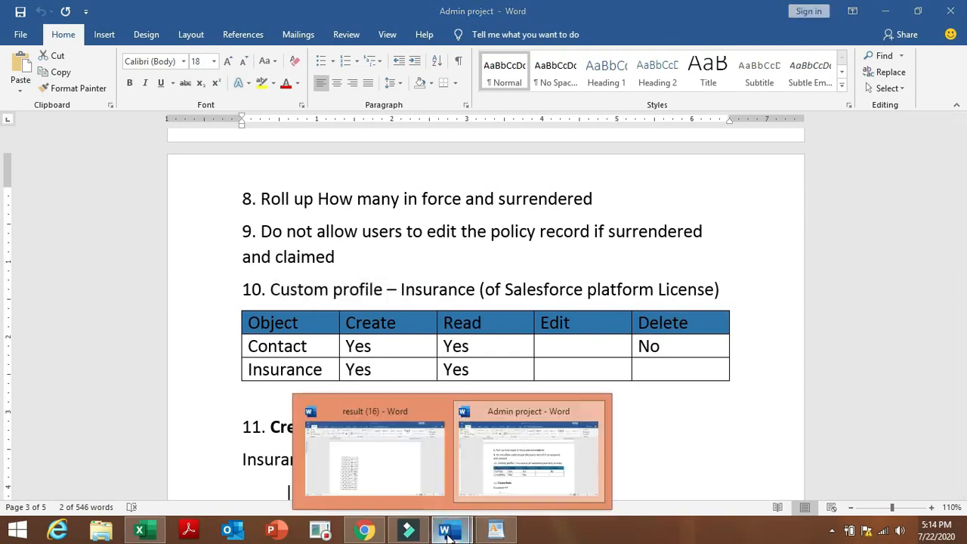
click(535, 459)
click(439, 538)
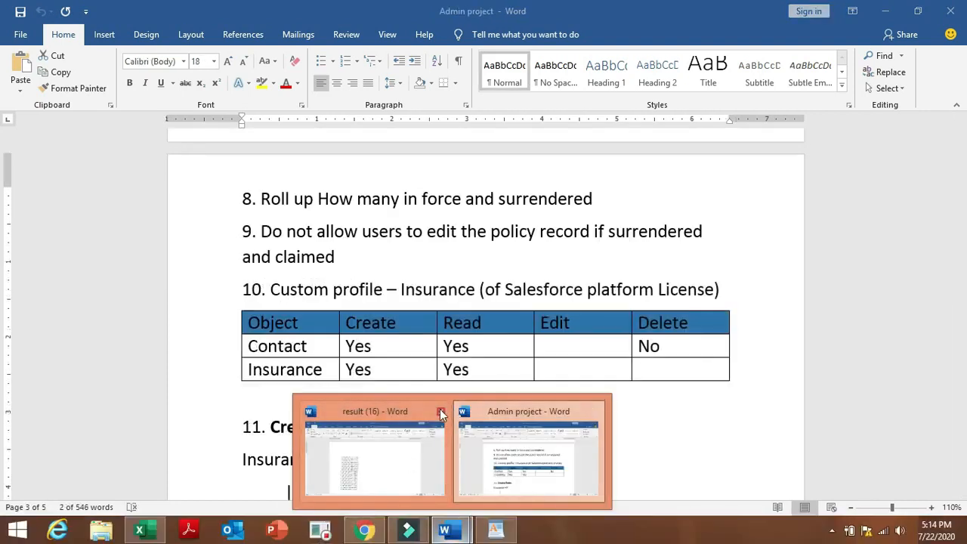
click(440, 409)
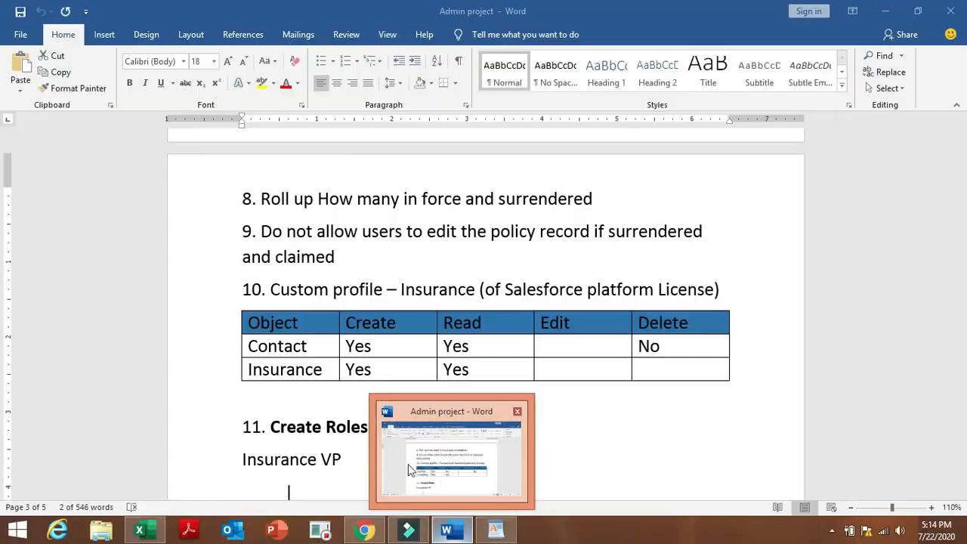
click(378, 530)
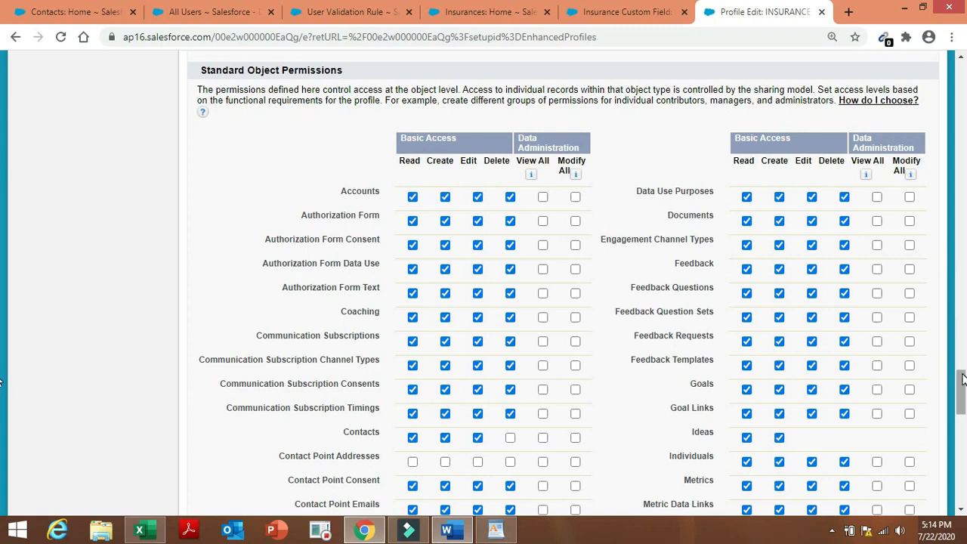
Grant Read and Create access on Insurances and save the INSURANCE profile.
drag(962, 379, 963, 448)
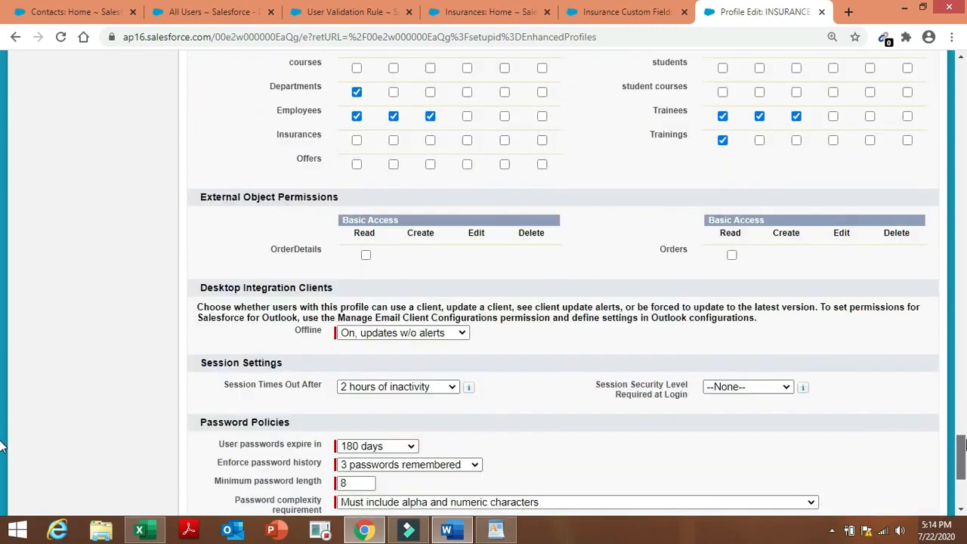
drag(1, 444, 2, 418)
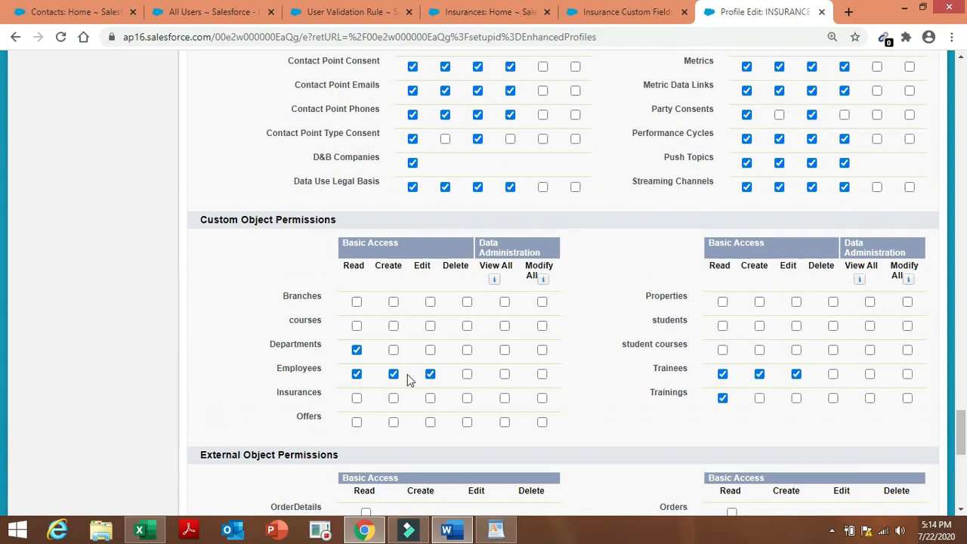
click(354, 401)
click(392, 399)
drag(958, 420, 961, 484)
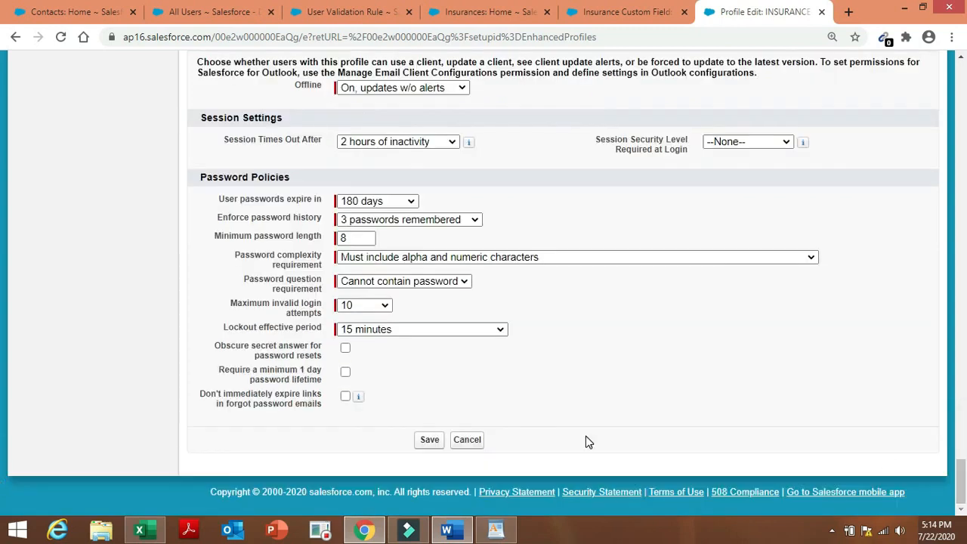
click(434, 444)
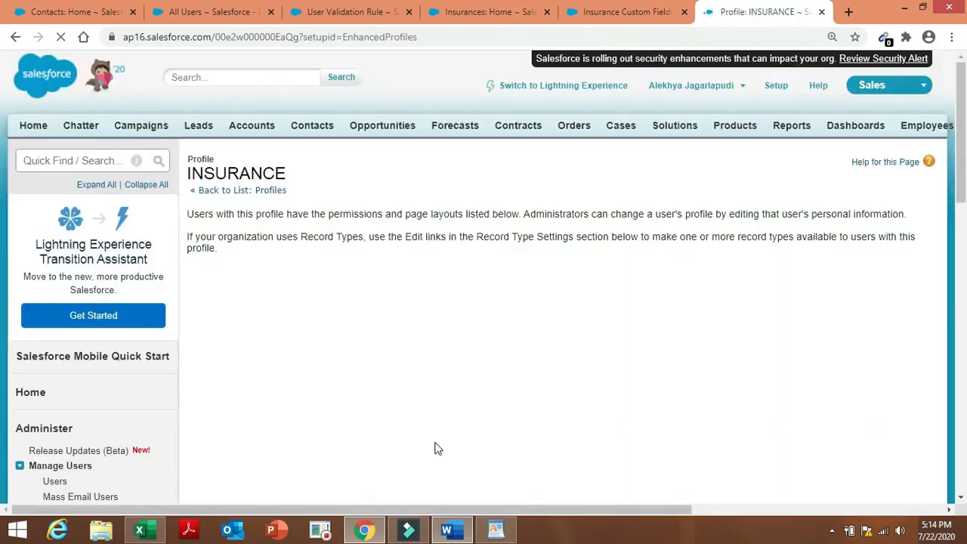
click(446, 530)
Read the Create Roles section listing Insurance VP, Insurance Manager and Insurance Agent, then return to Salesforce.
click(595, 433)
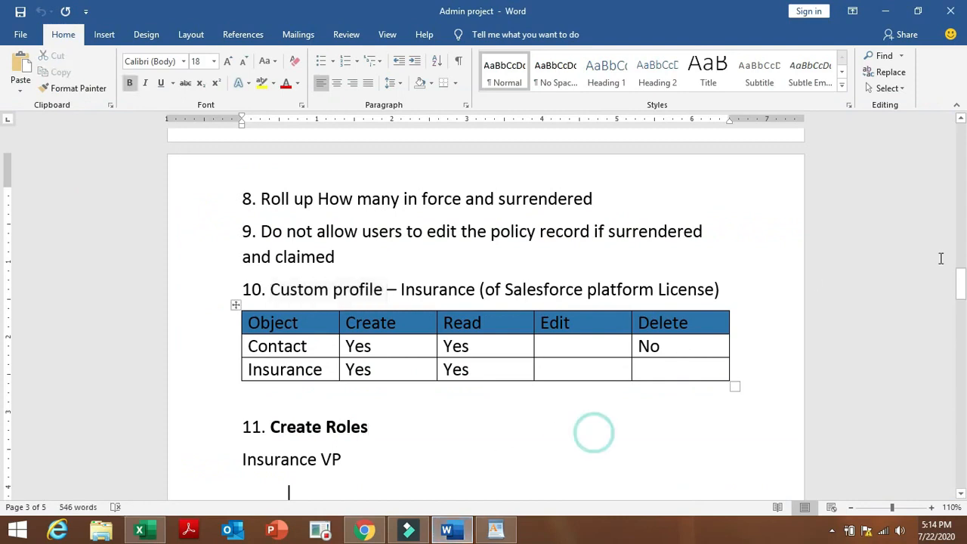
drag(962, 290, 966, 310)
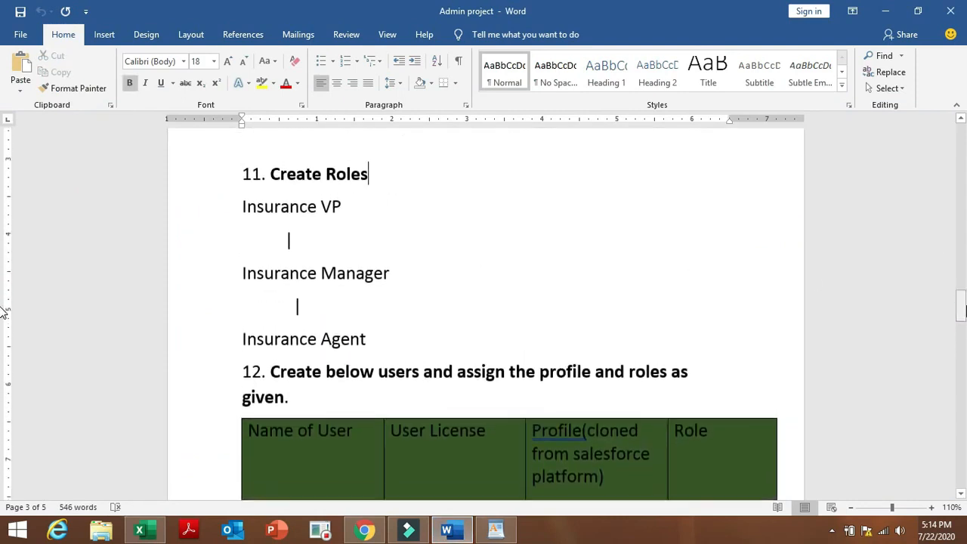
click(364, 531)
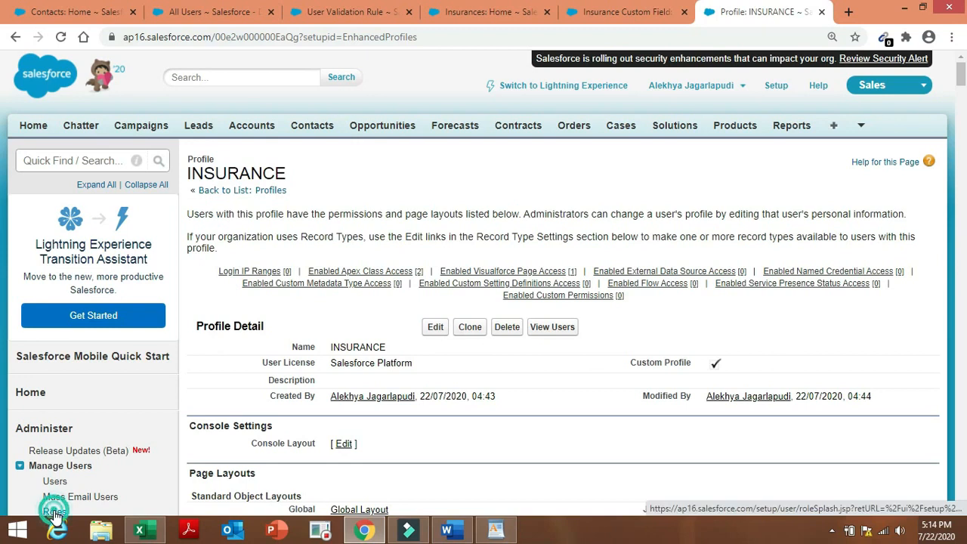
Open Roles setup, keep the Territory-based Sample, and start setting up the role hierarchy.
click(54, 512)
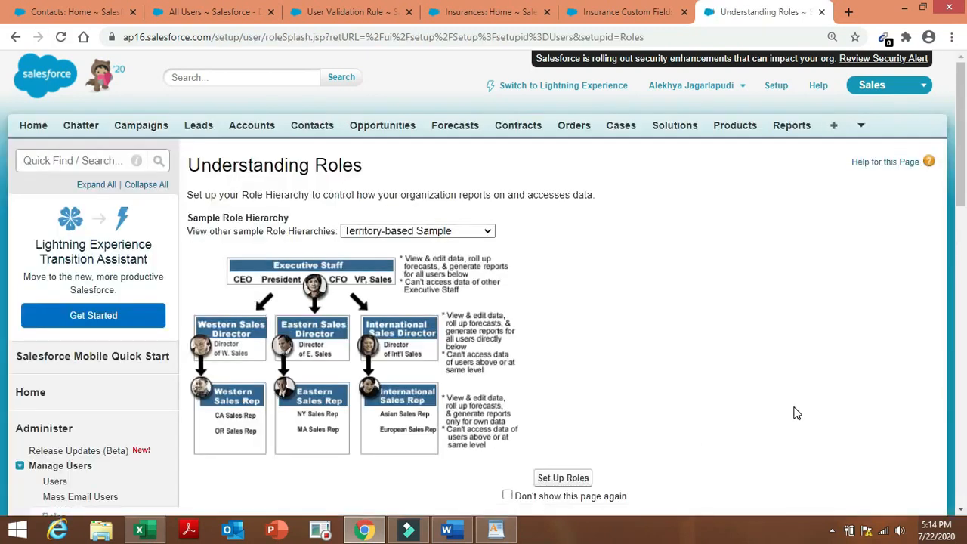
scroll(3, 213, down, 1)
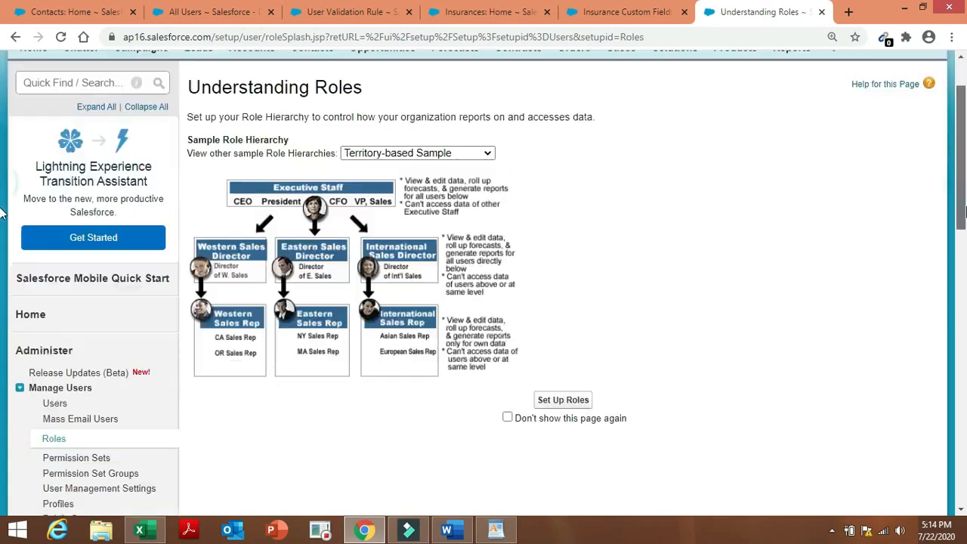
scroll(2, 214, up, 1)
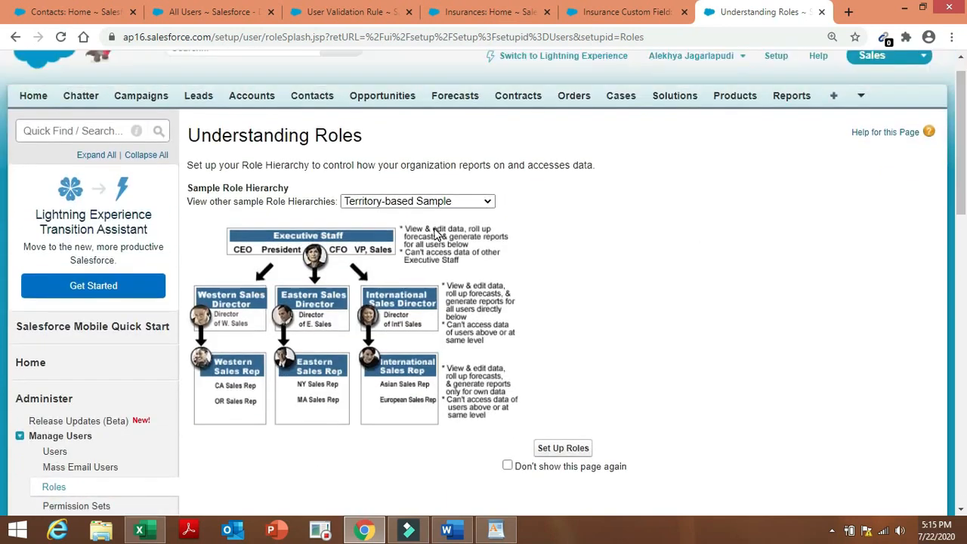
click(466, 203)
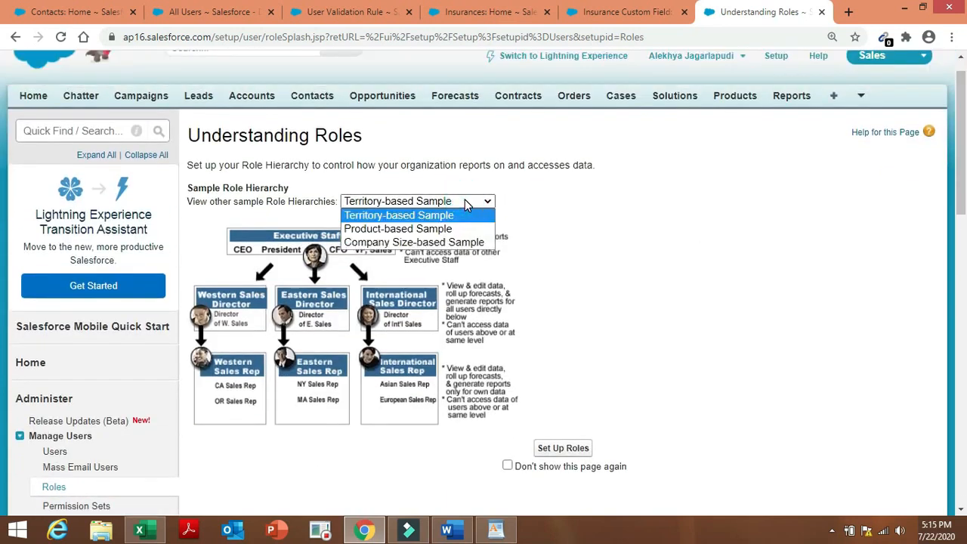
click(463, 201)
click(578, 448)
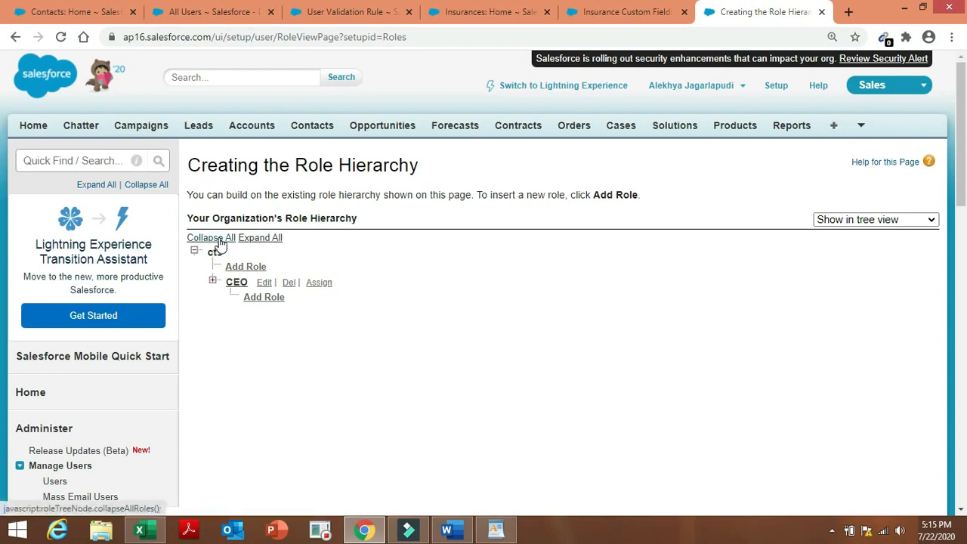
click(219, 239)
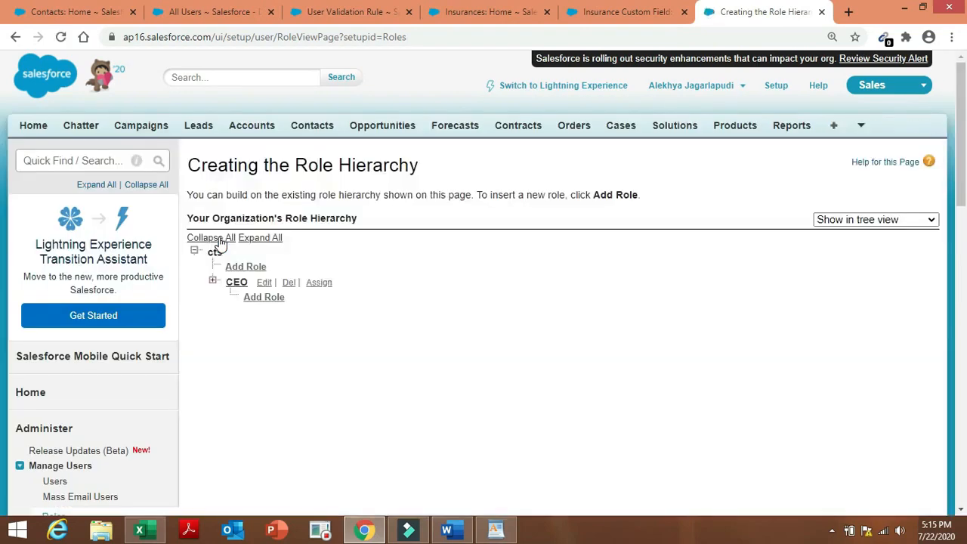
click(219, 239)
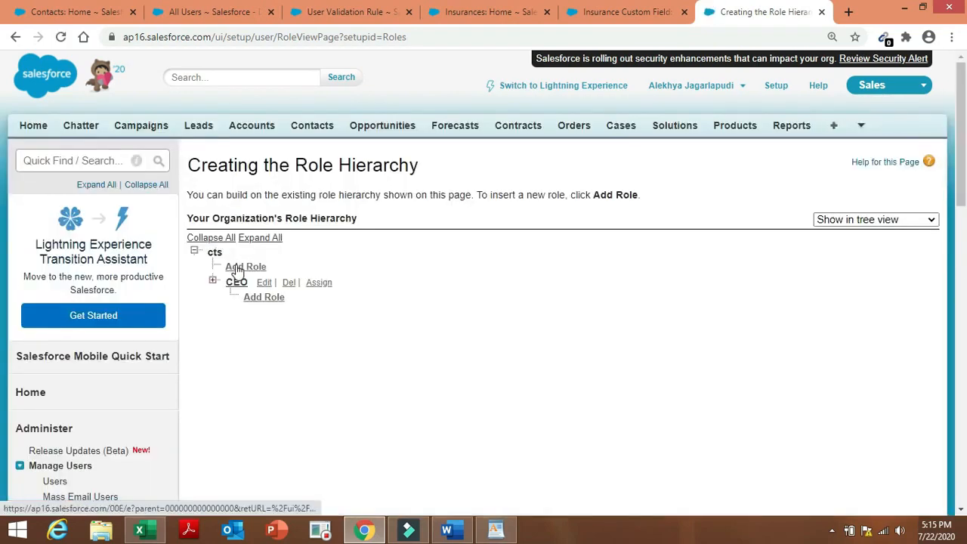
Begin an 'Insurance VP' role under cts, then cancel the form without saving.
click(236, 269)
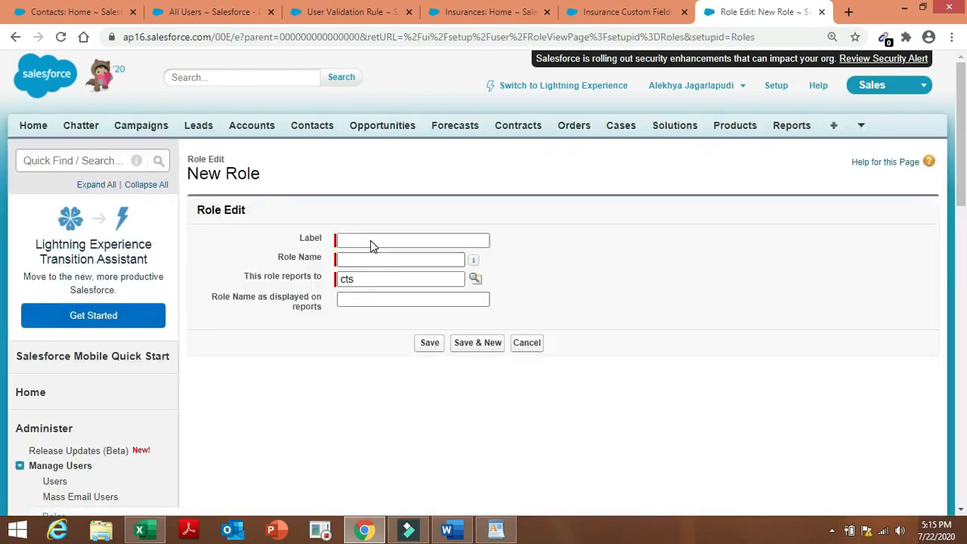
click(372, 239)
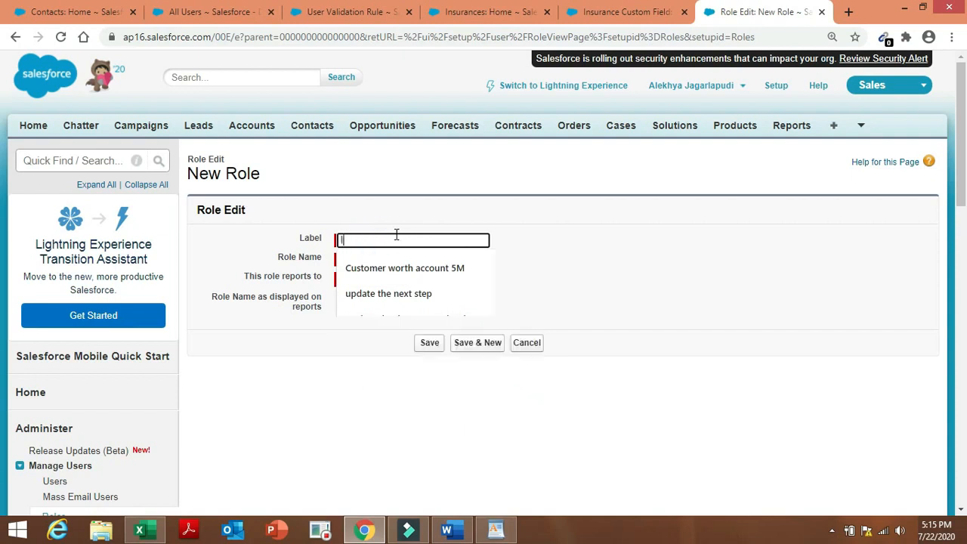
text(Insurance)
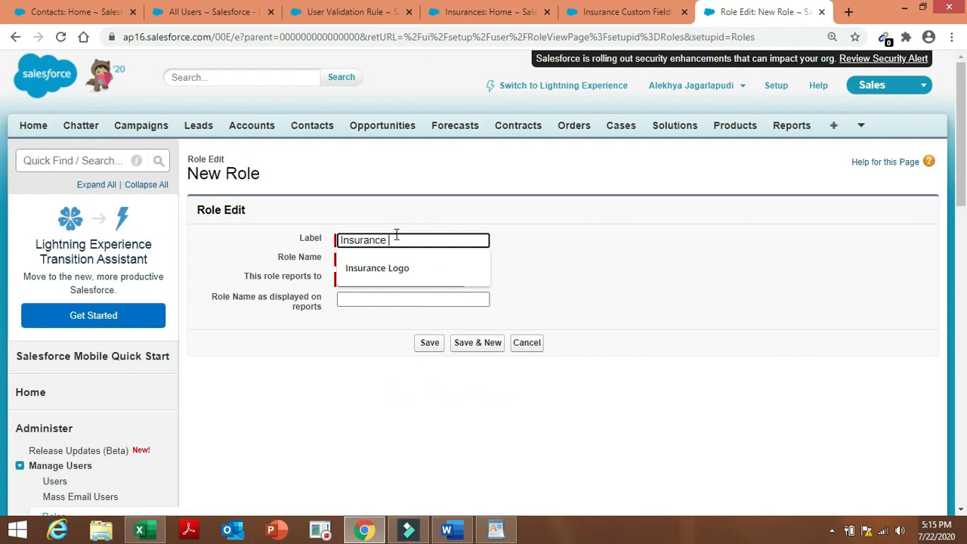
text(VP)
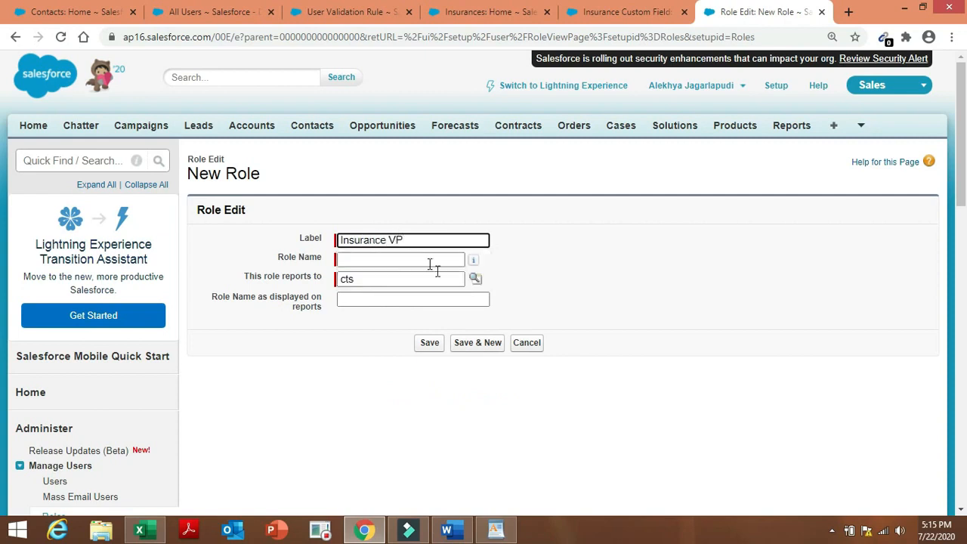
click(475, 279)
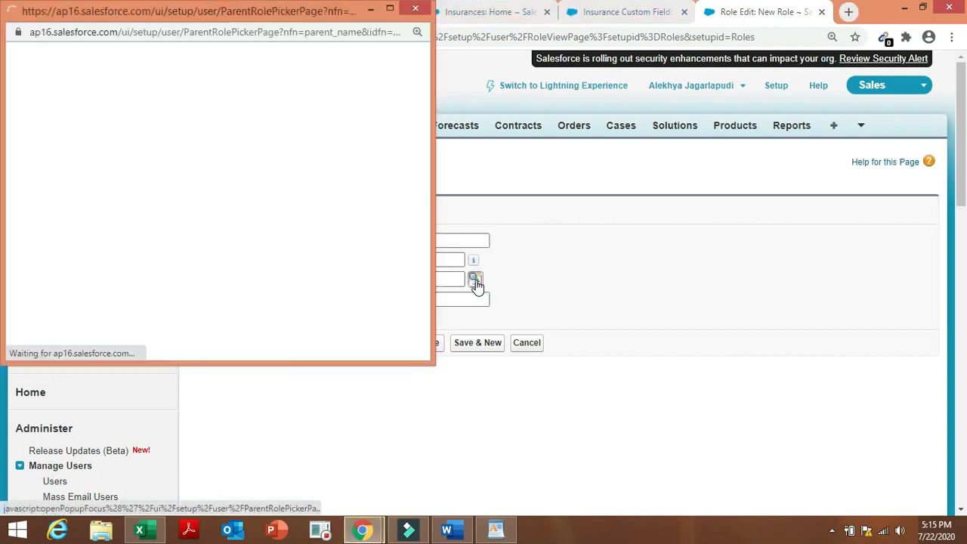
click(299, 212)
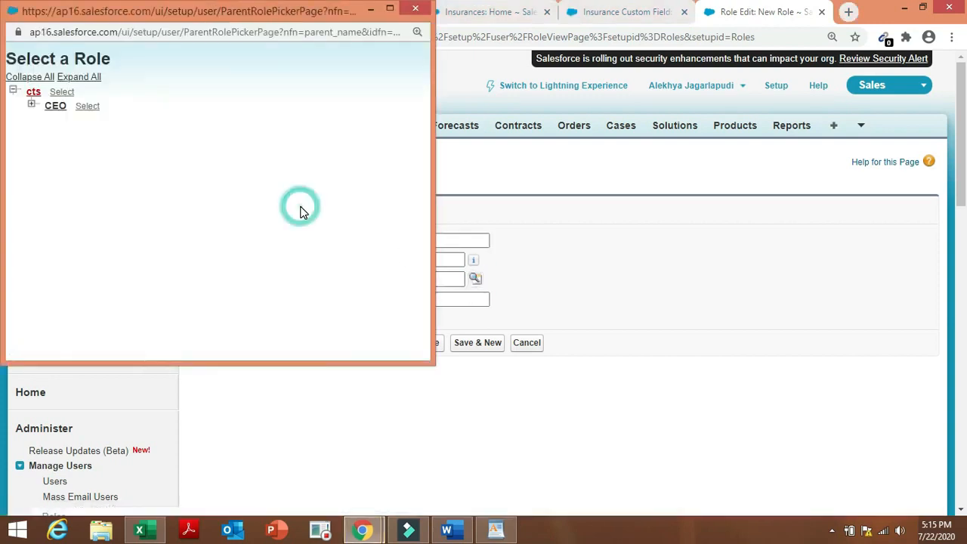
click(370, 10)
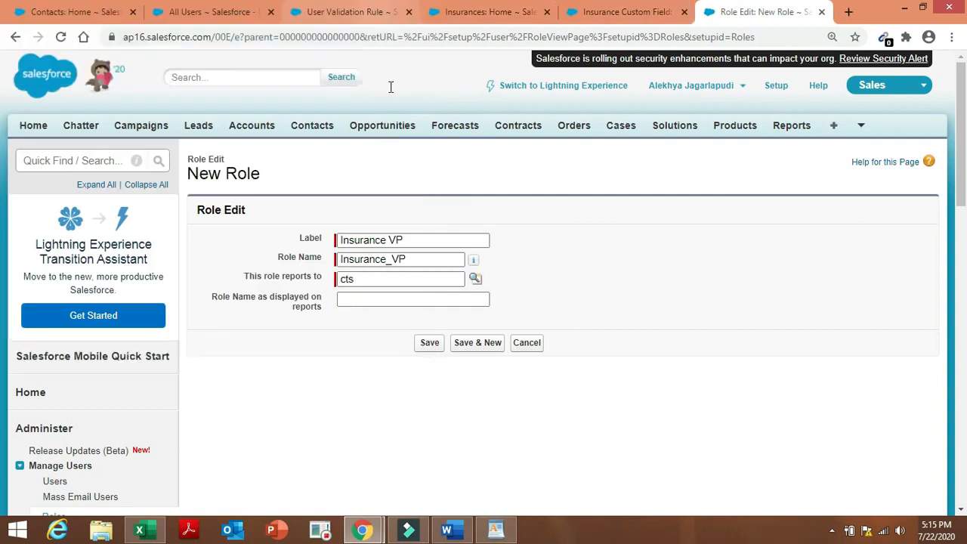
click(531, 348)
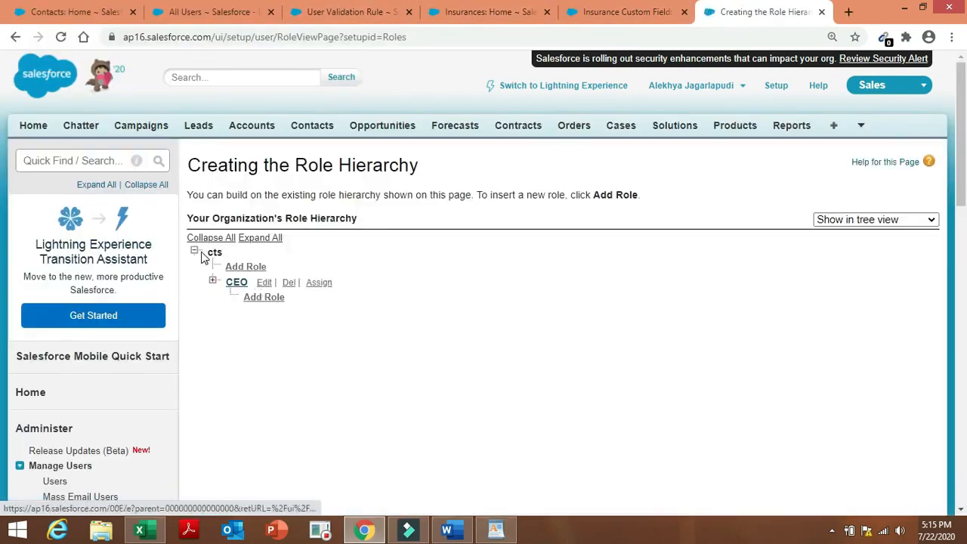
Create the Insurance VP role, role name Insurance_VP, reporting to cts.
click(193, 252)
click(193, 252)
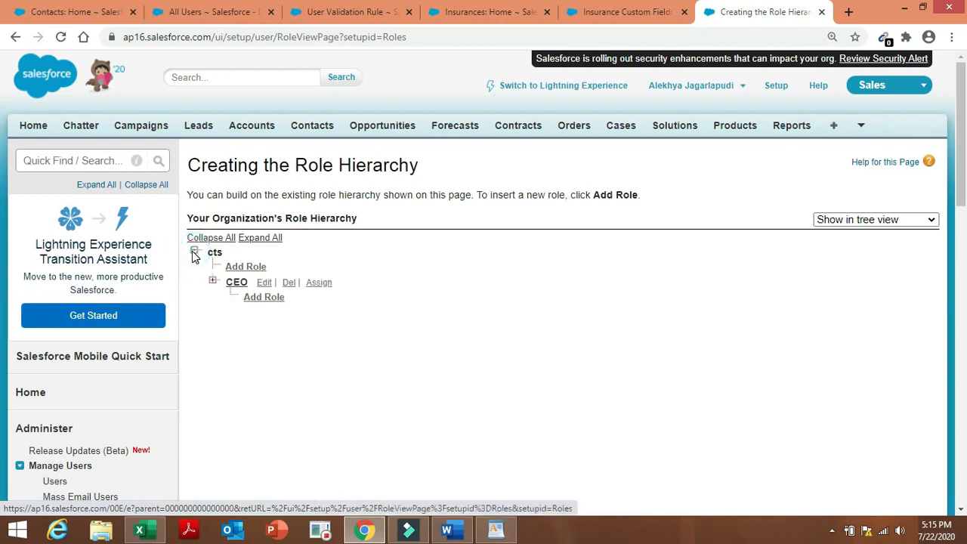
click(193, 252)
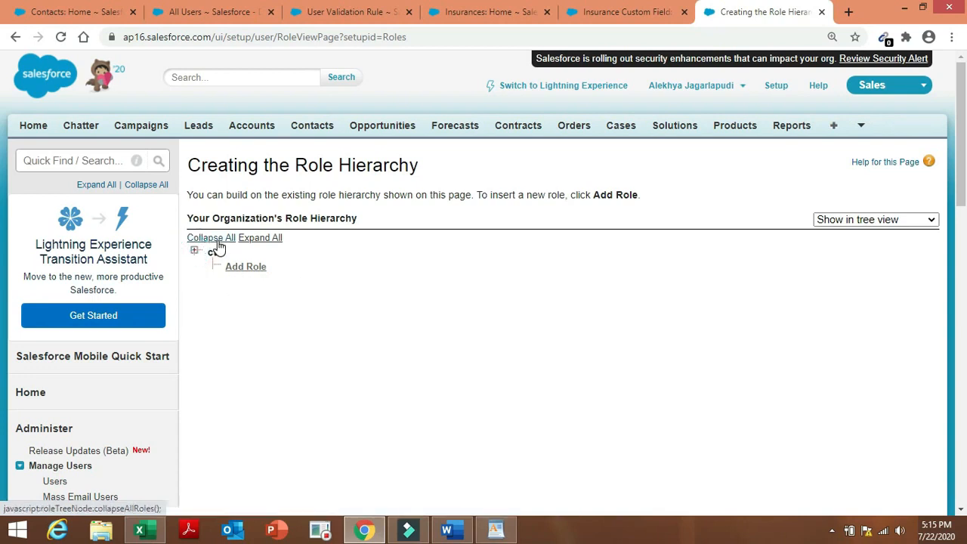
click(218, 243)
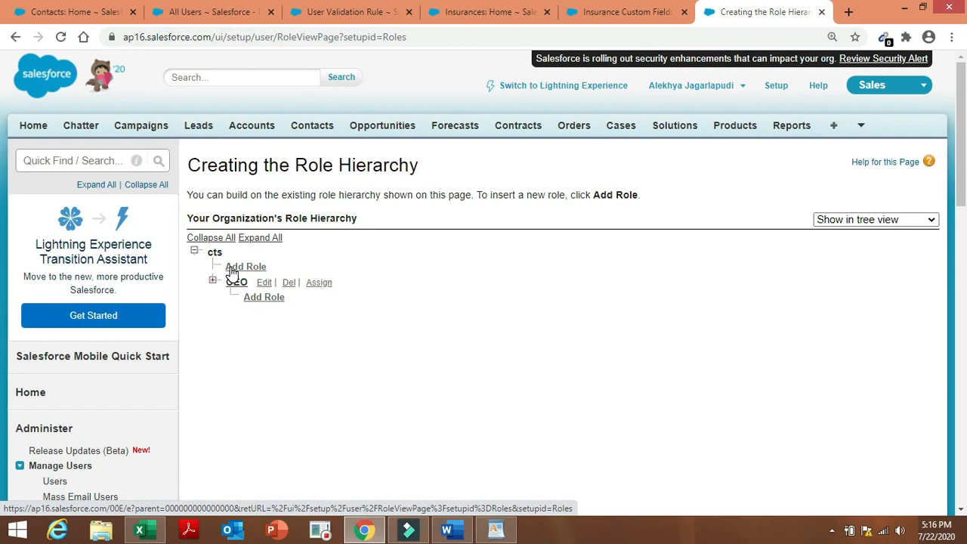
click(231, 268)
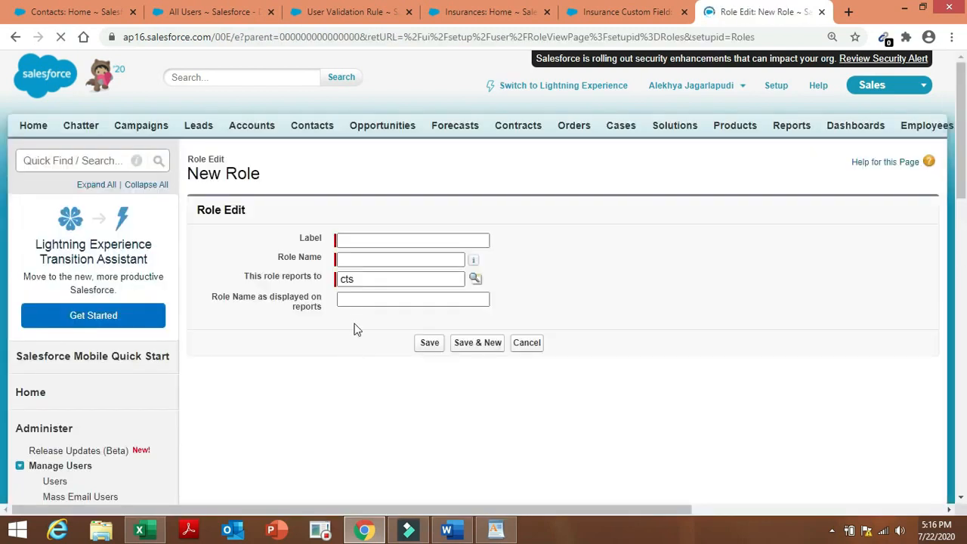
click(401, 242)
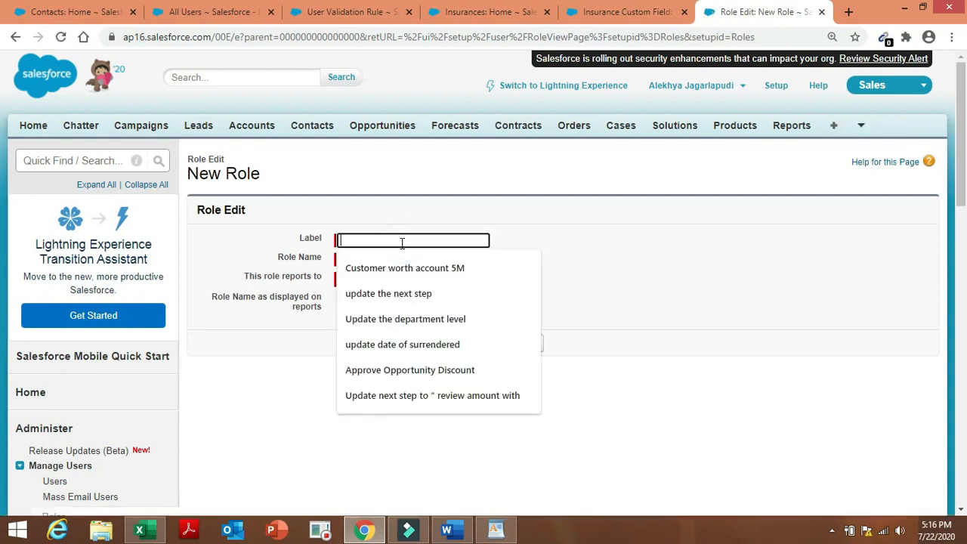
text(Insurance VP)
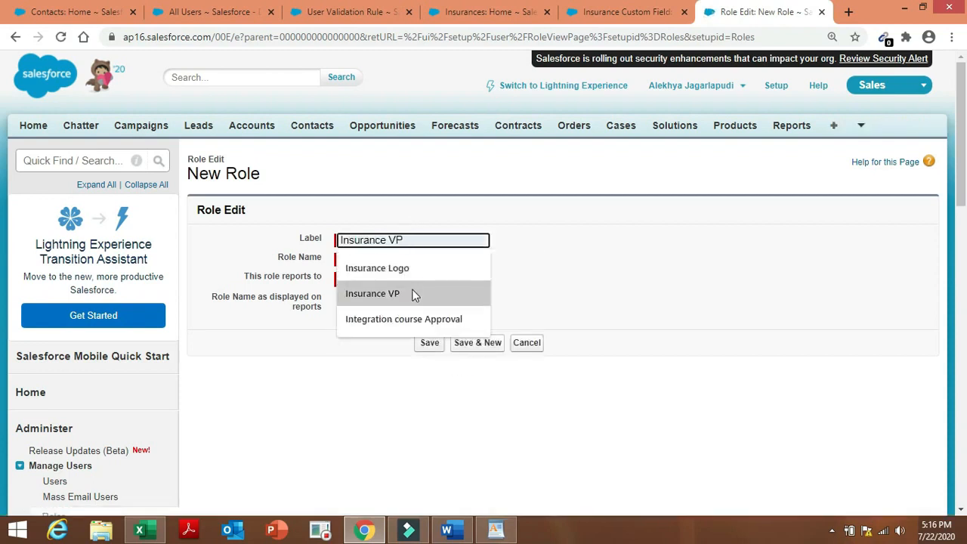
click(414, 295)
click(426, 262)
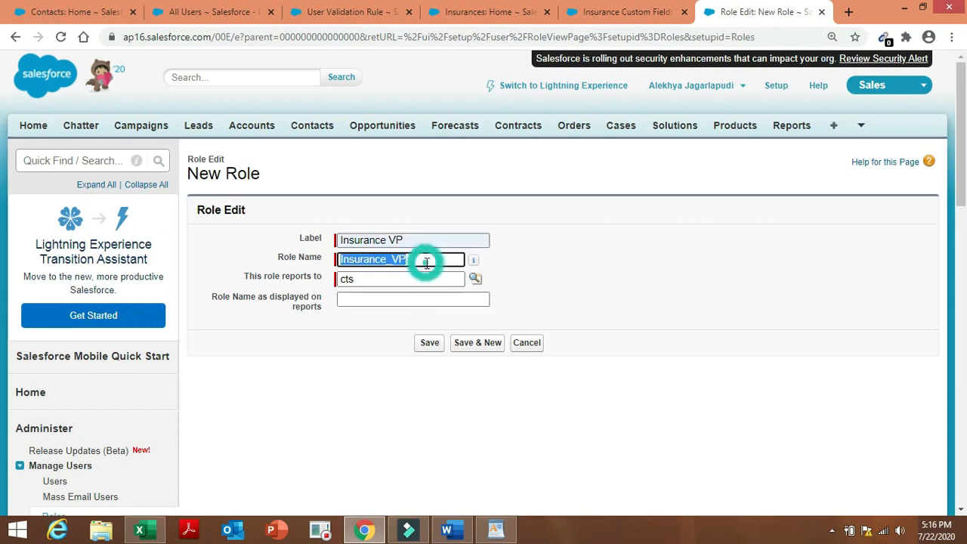
click(474, 282)
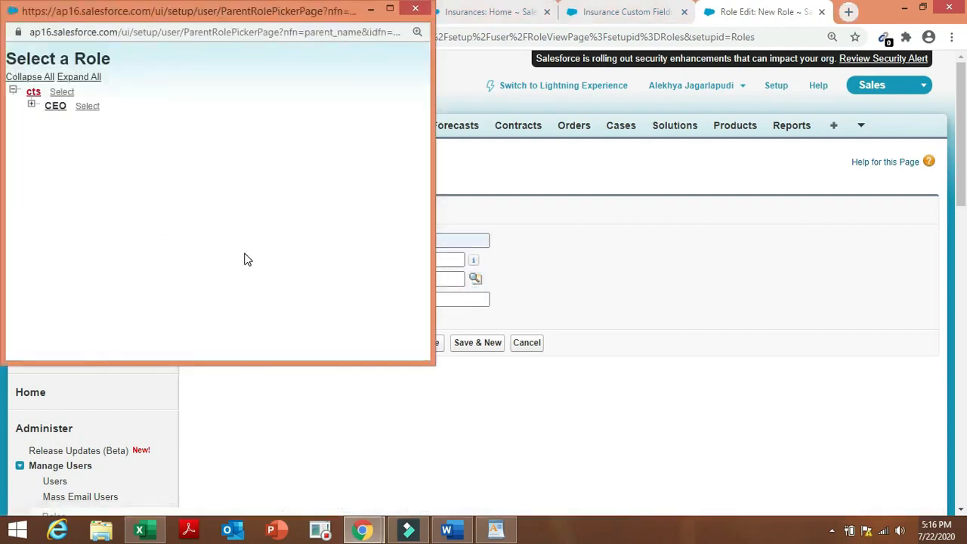
click(415, 8)
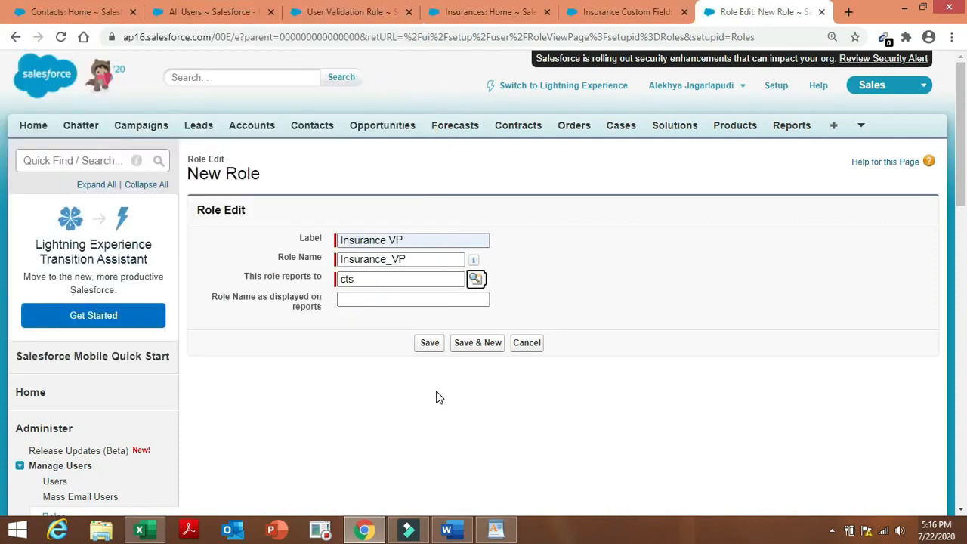
click(430, 346)
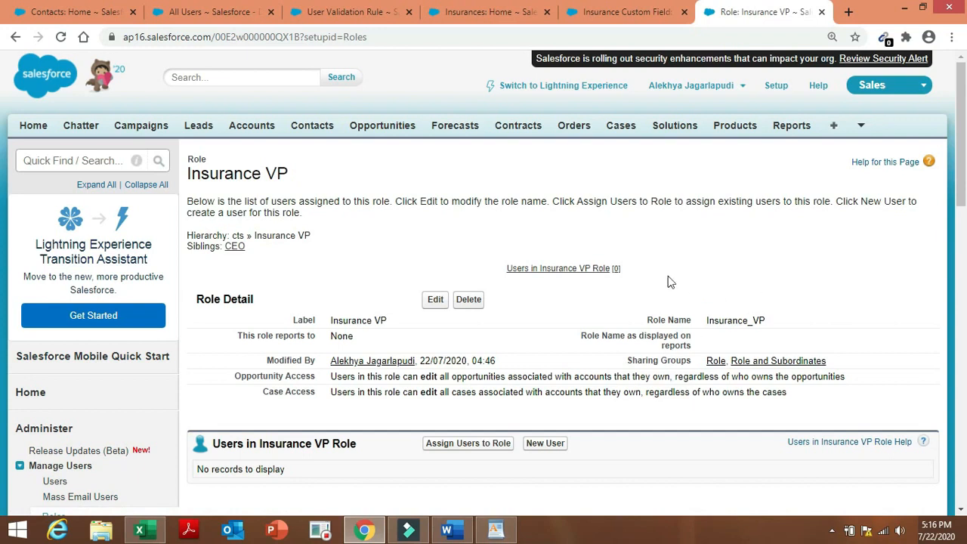
Return to Roles setup and reopen the role hierarchy.
scroll(962, 125, down, 3)
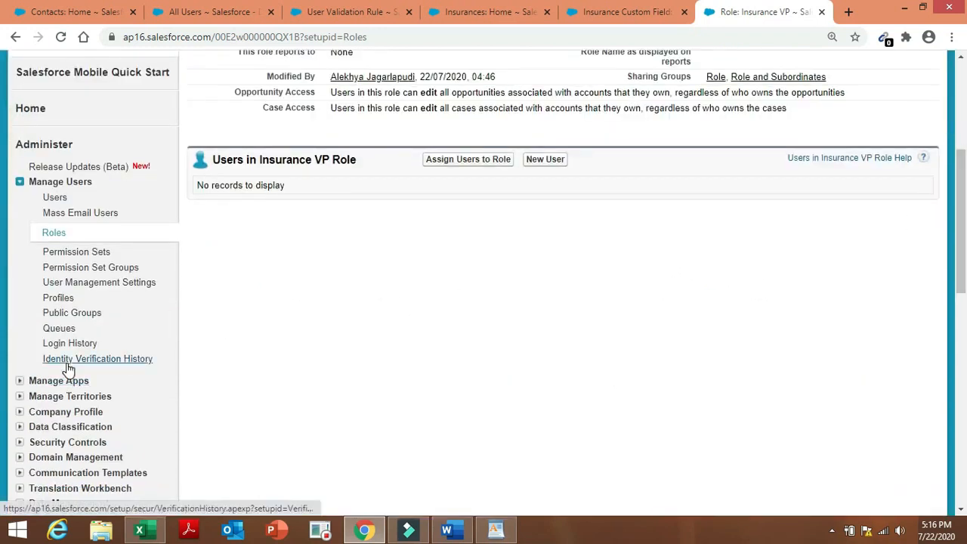
click(65, 235)
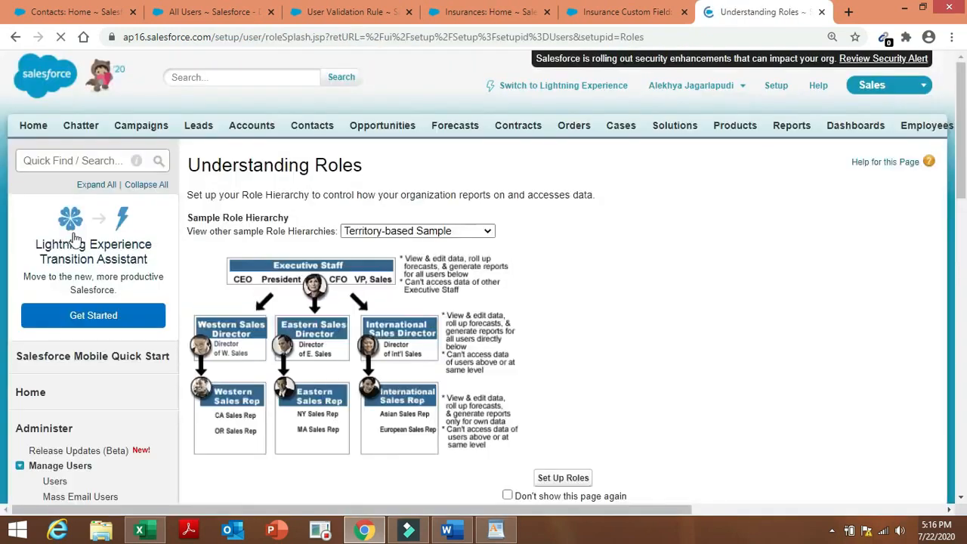
click(584, 479)
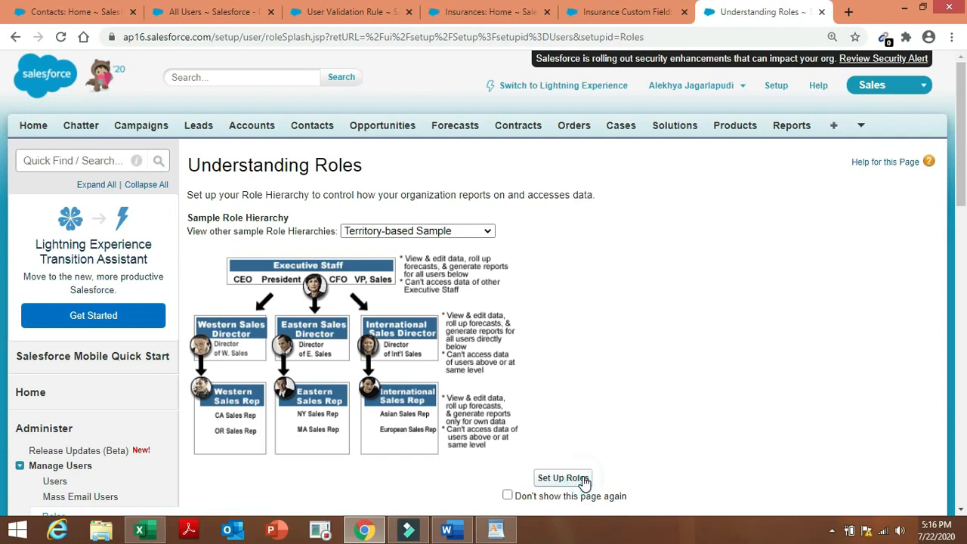
Check the roles list in the Admin project document, then return to the hierarchy showing Insurance VP.
click(462, 530)
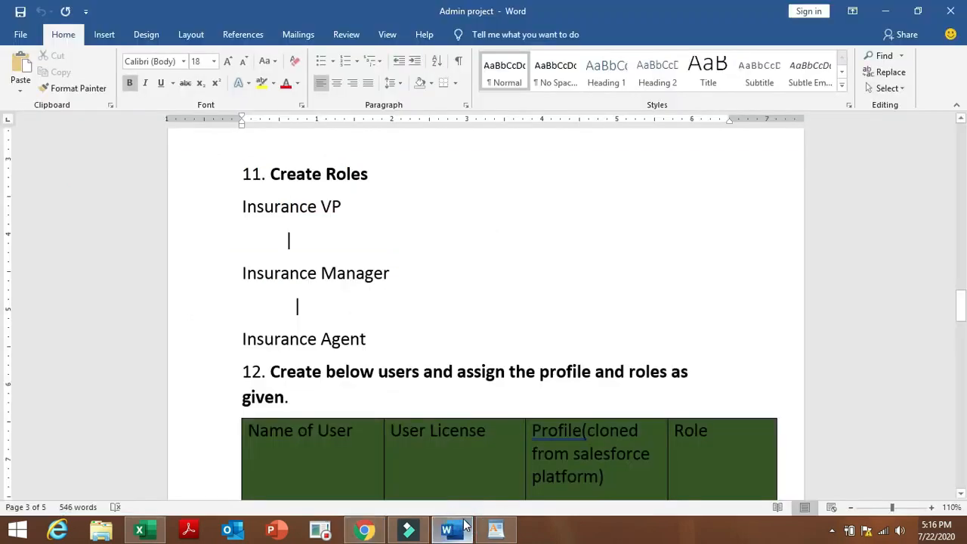
click(364, 529)
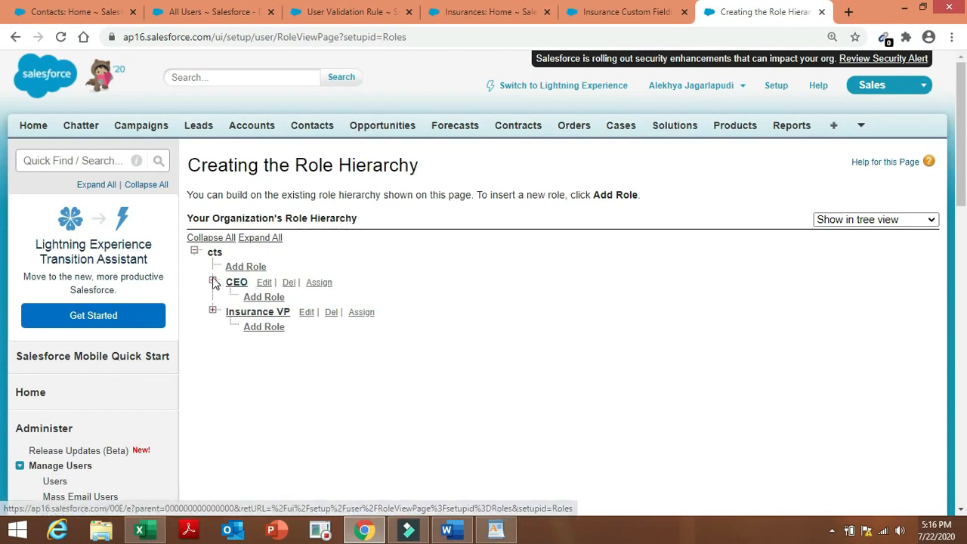
Try deleting the CEO role, go back after the deletion error, and add a role under Insurance VP.
click(289, 287)
click(550, 118)
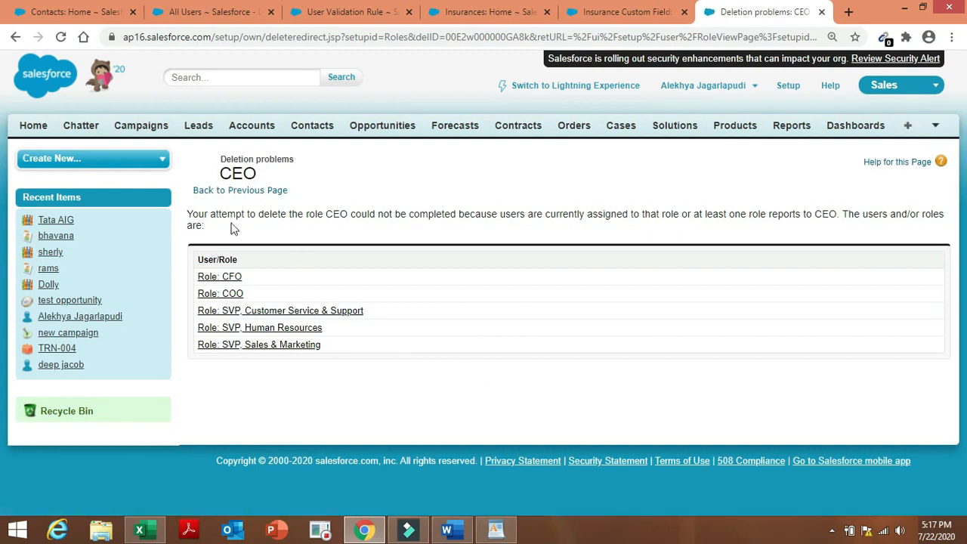
click(256, 191)
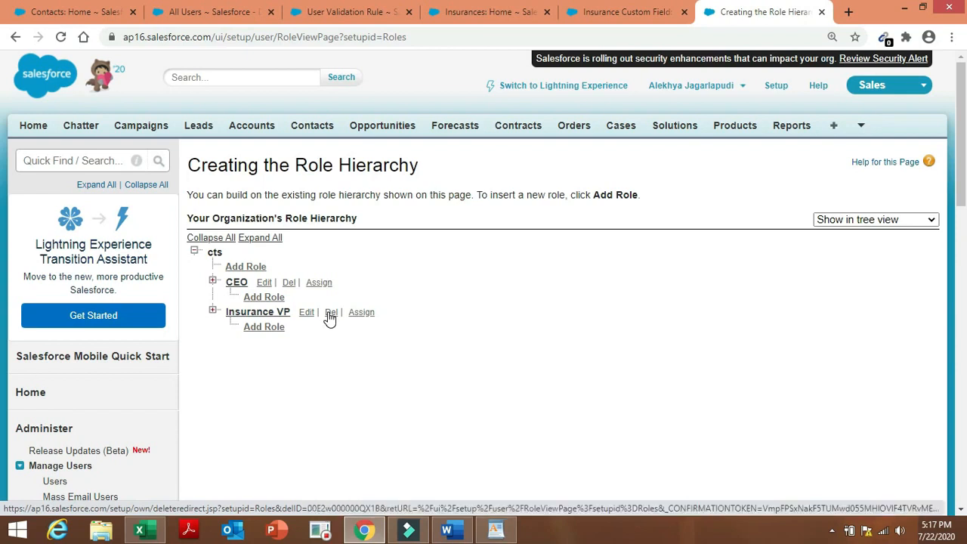
click(260, 335)
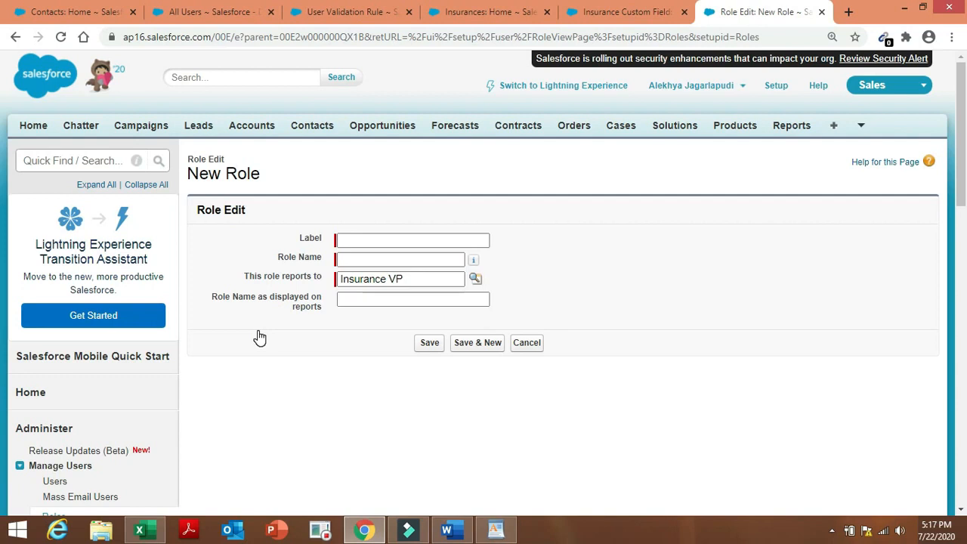
Save the role as 'Insurance Manager' (Insurance_Manager), then open Insurance VP's details.
click(451, 531)
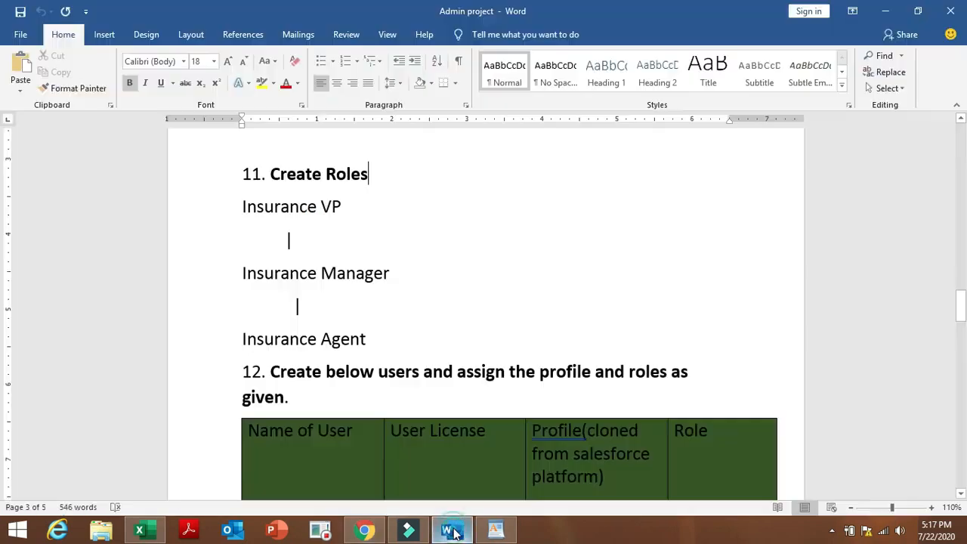
click(365, 532)
click(360, 239)
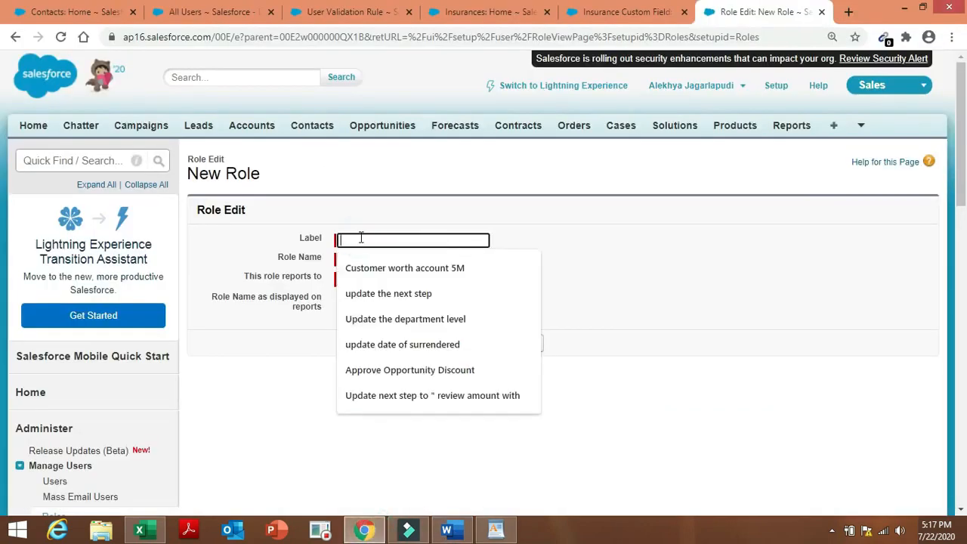
text(Ins)
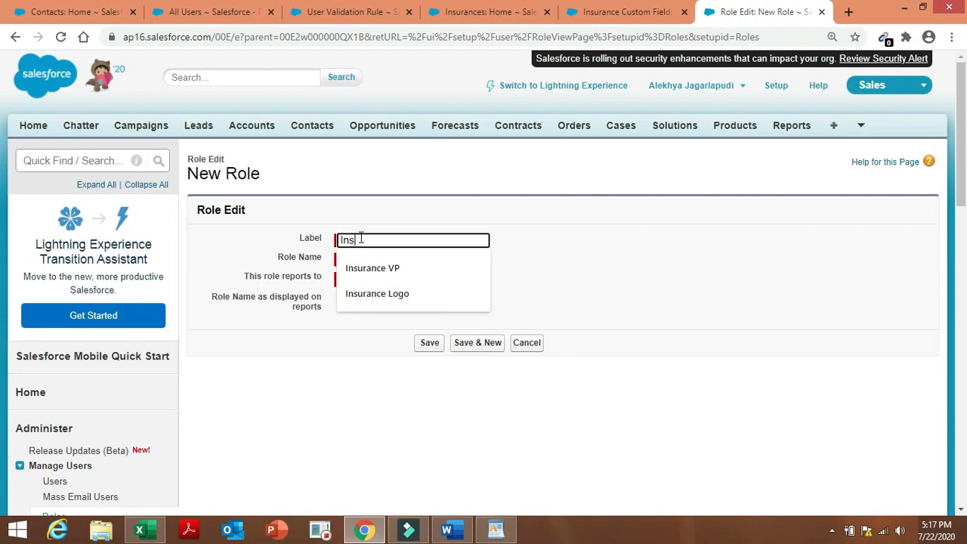
text(urance Mana)
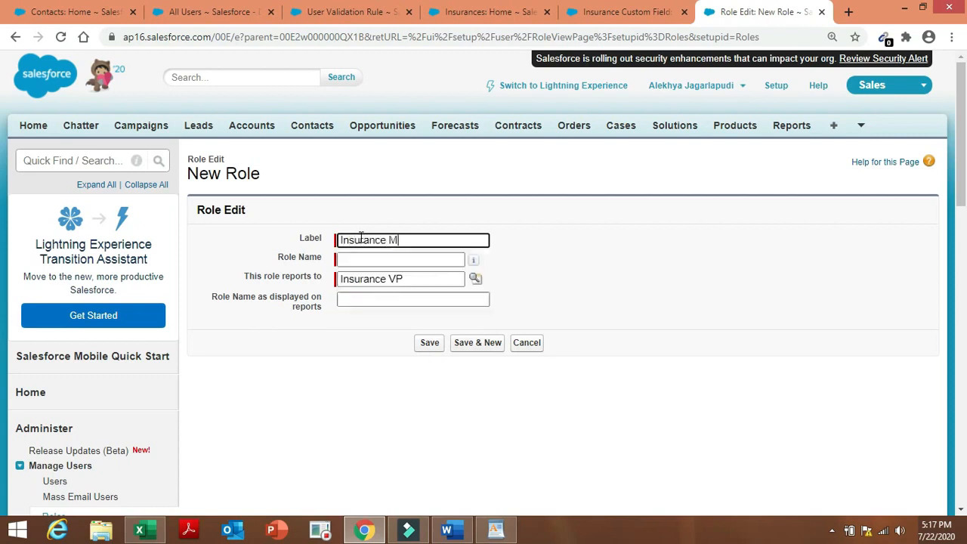
text(ger)
double_click(556, 283)
click(430, 344)
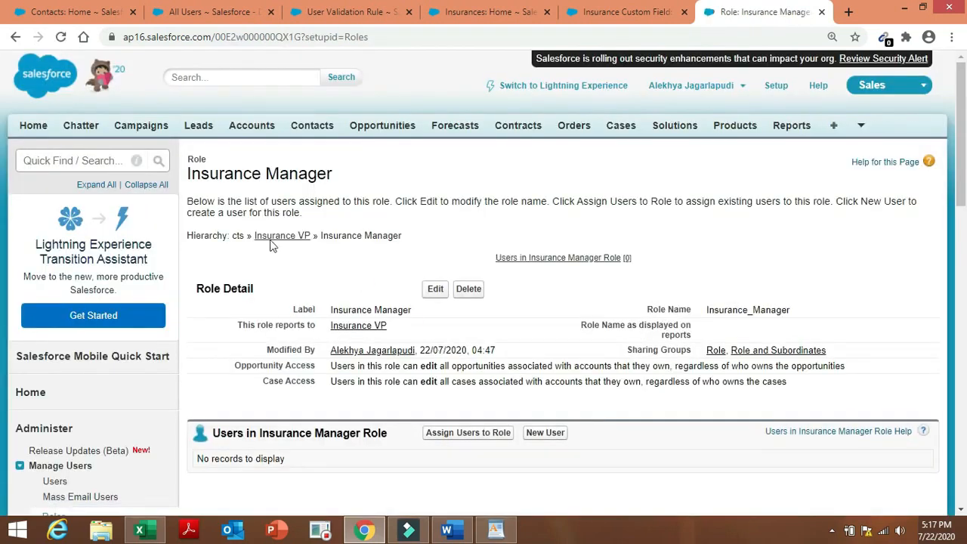
click(282, 236)
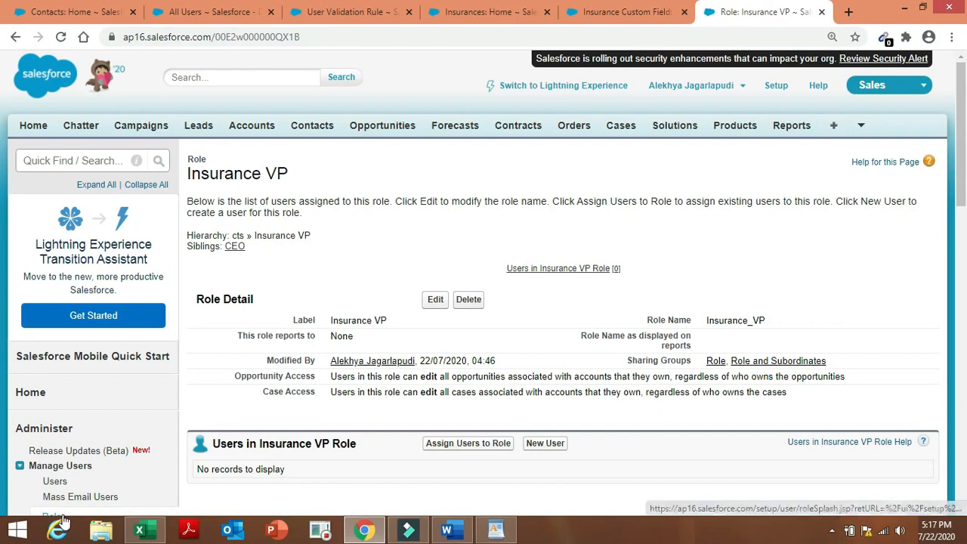
click(63, 517)
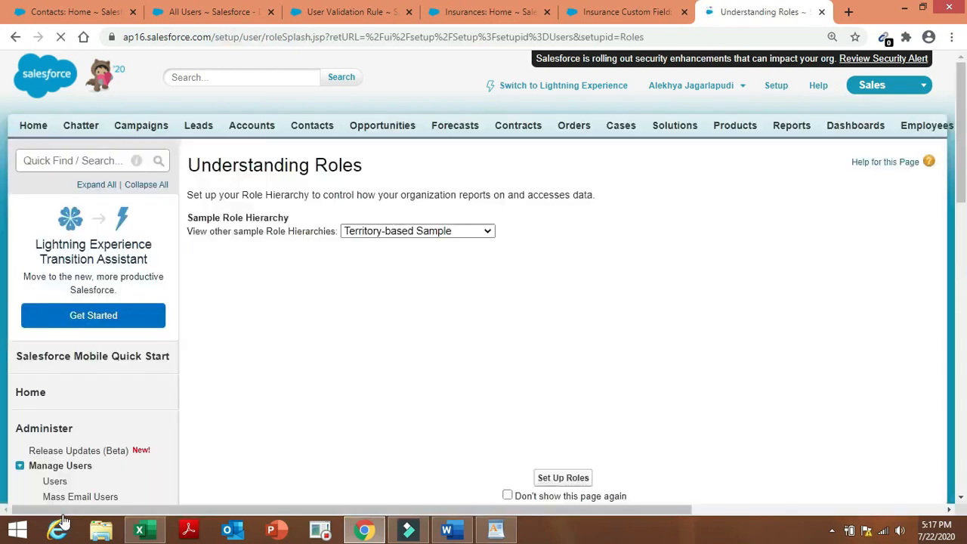
Add another Insurance Manager role under Insurance VP and try Save & New.
click(568, 479)
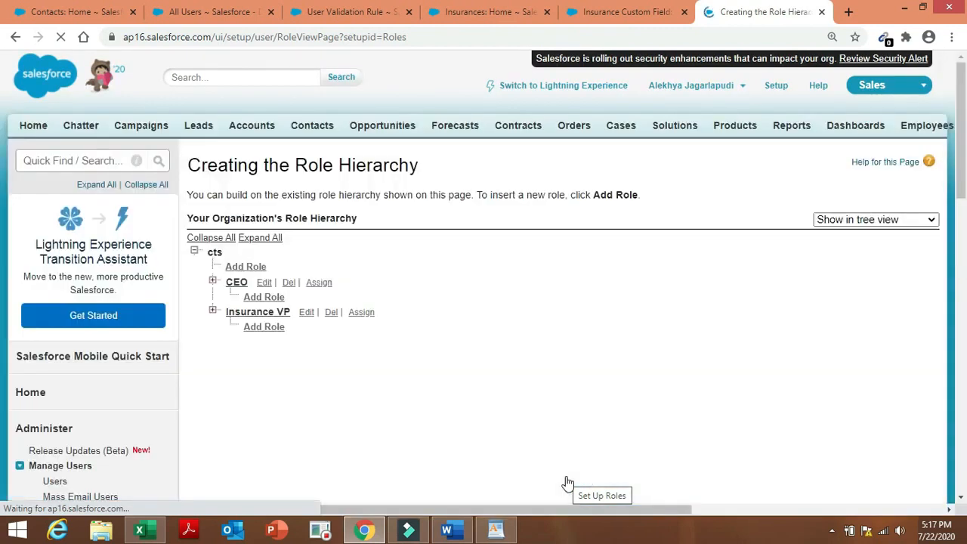
click(264, 328)
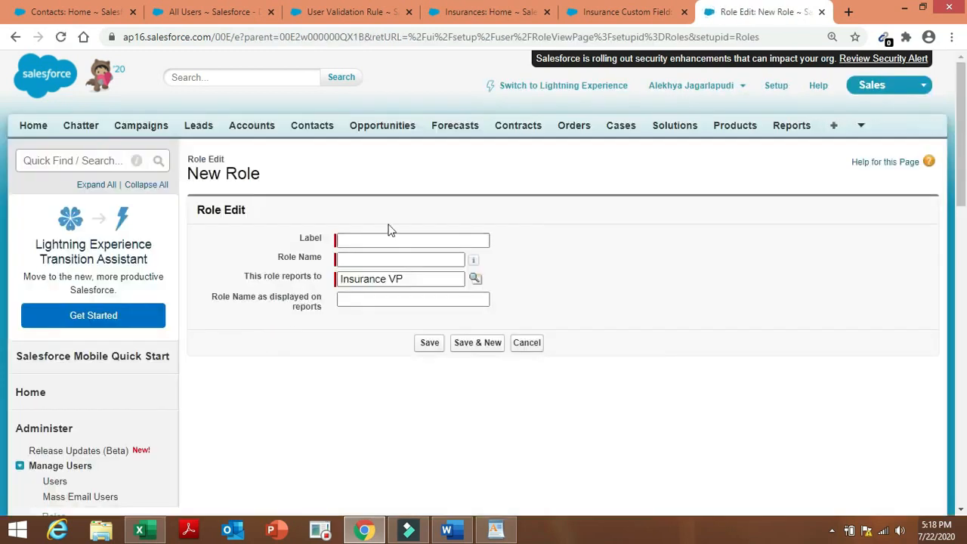
click(391, 237)
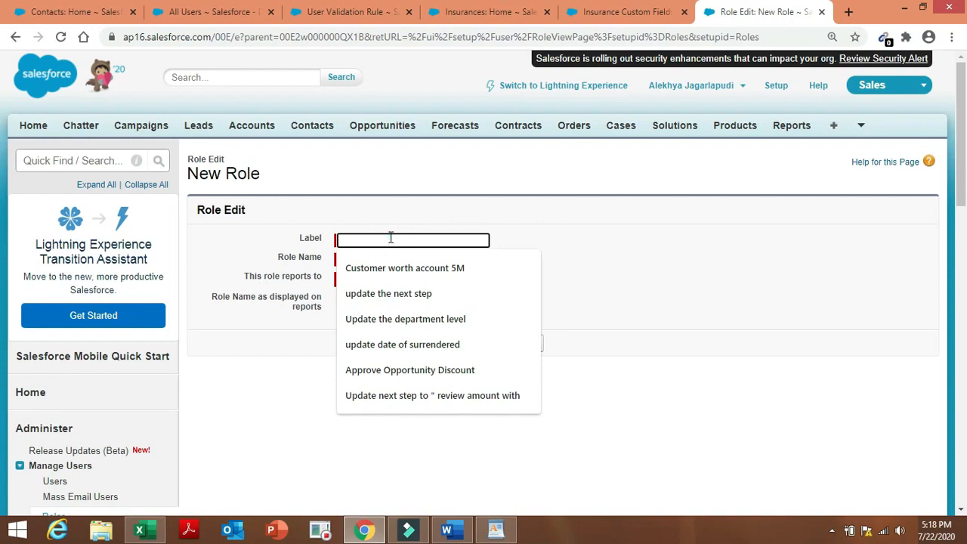
text(Insurance Manager)
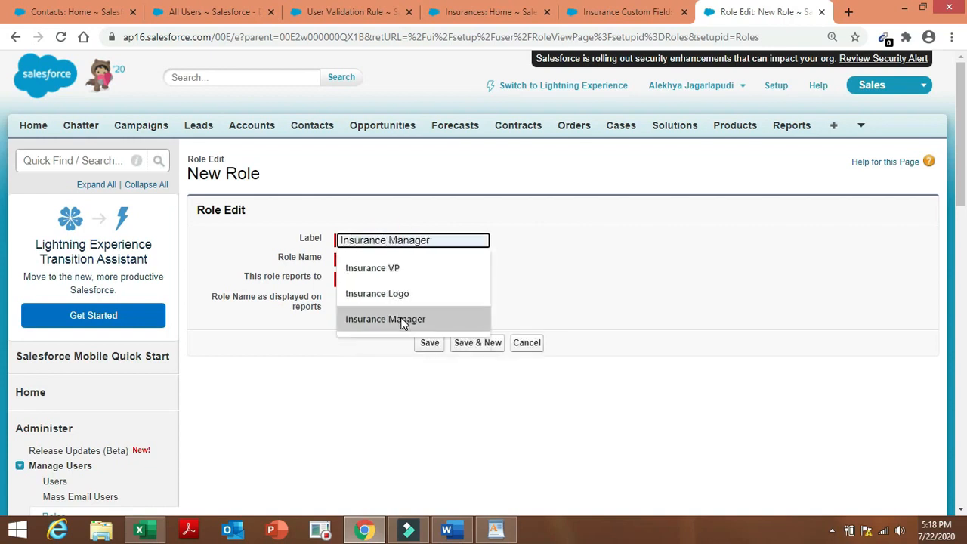
click(400, 318)
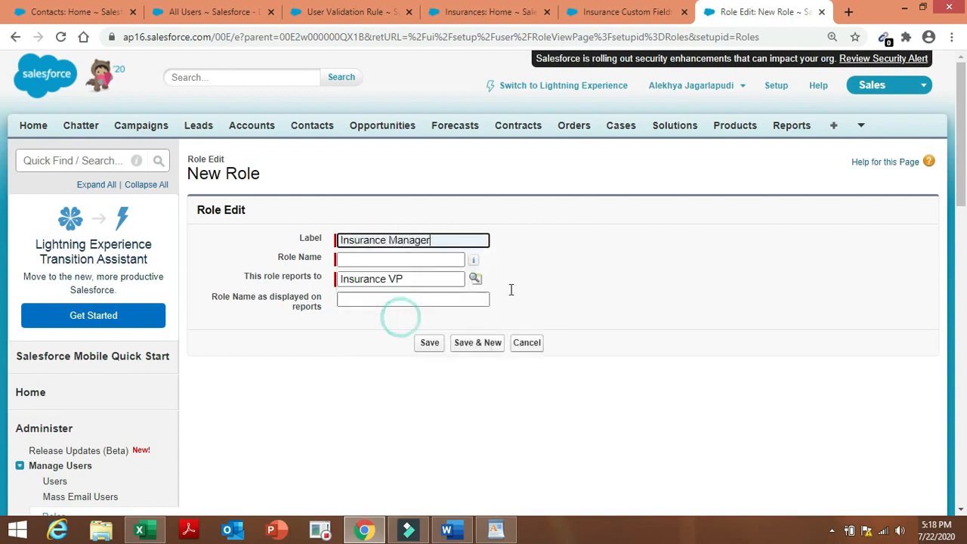
click(588, 281)
double_click(588, 281)
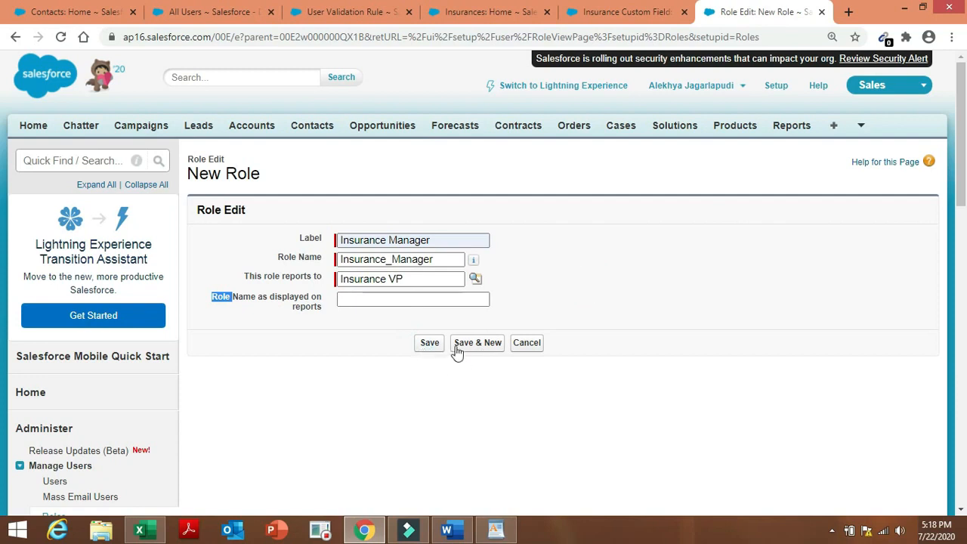
click(466, 348)
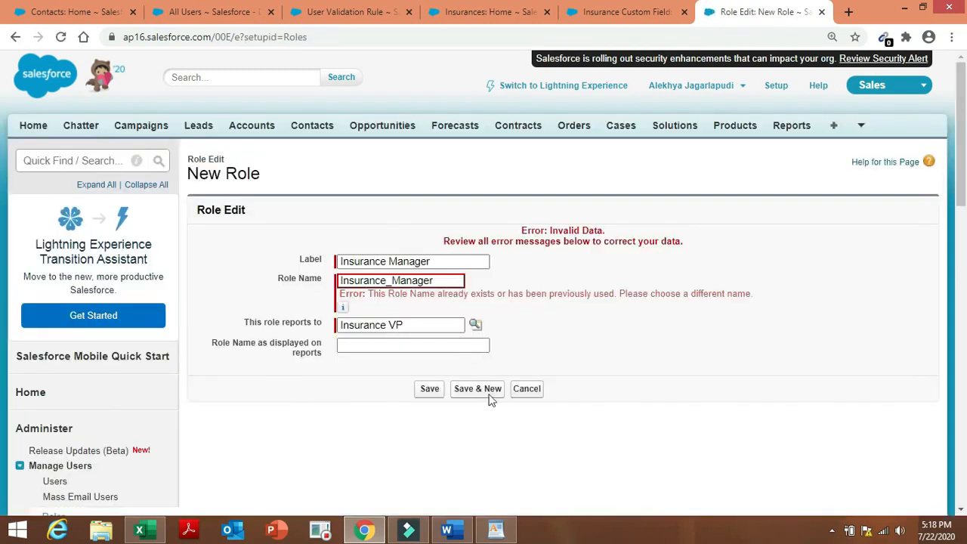
Cancel the rejected duplicate and expand Insurance VP to show Insurance Manager beneath it.
click(543, 386)
click(529, 388)
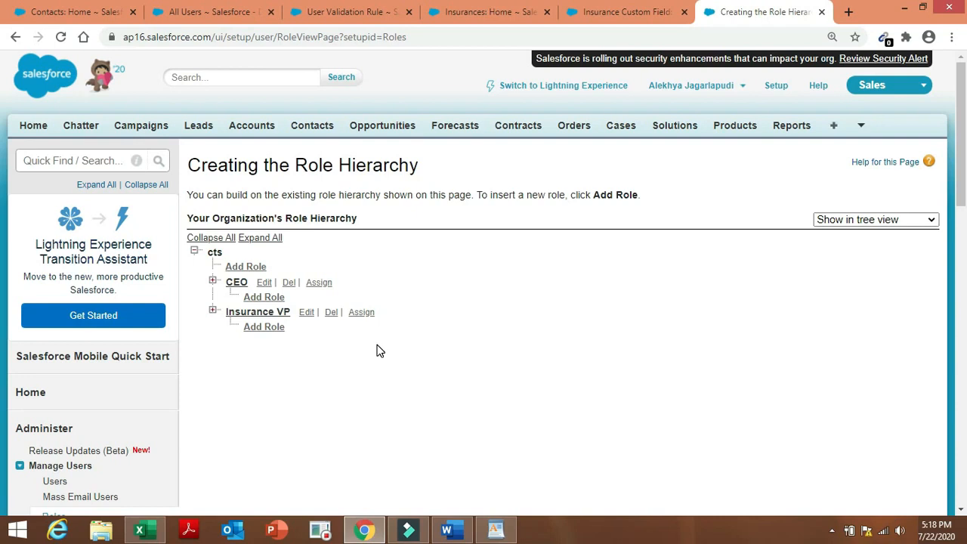
click(213, 312)
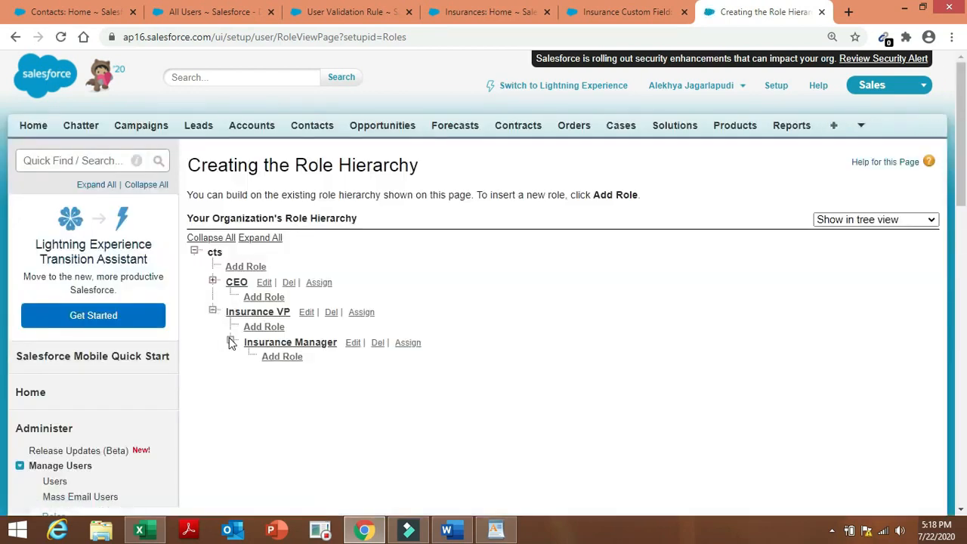
Add an Insurance Agent role under Insurance Manager, save it, and return to the Roles area.
click(231, 341)
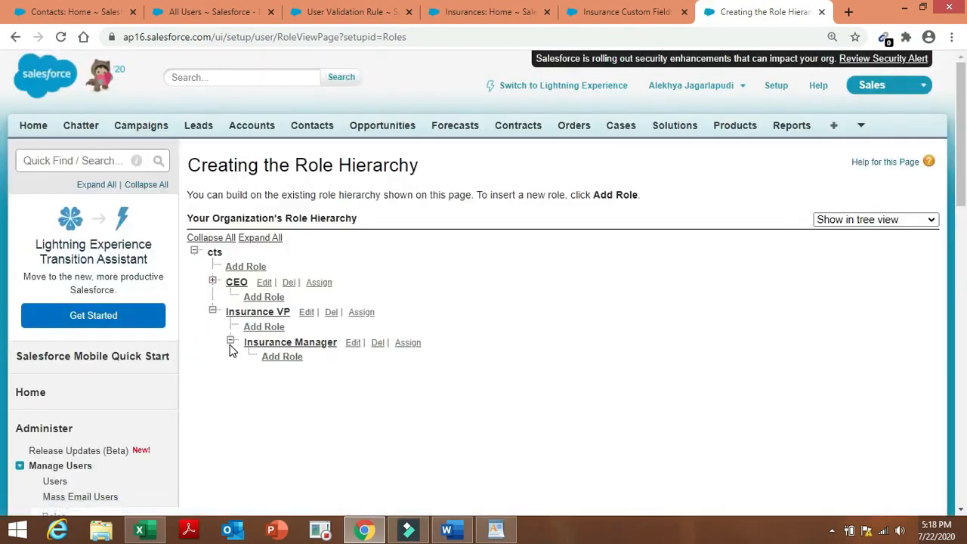
click(279, 359)
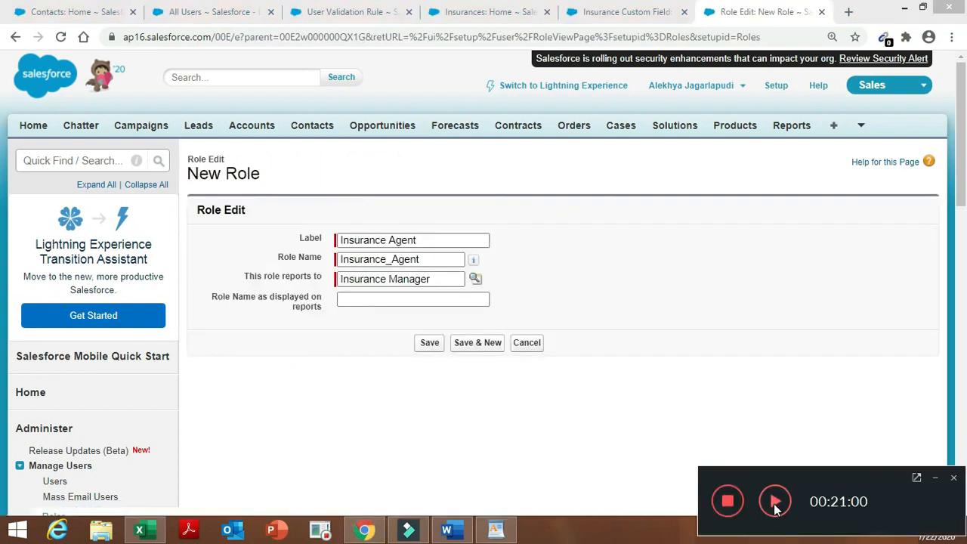
click(433, 344)
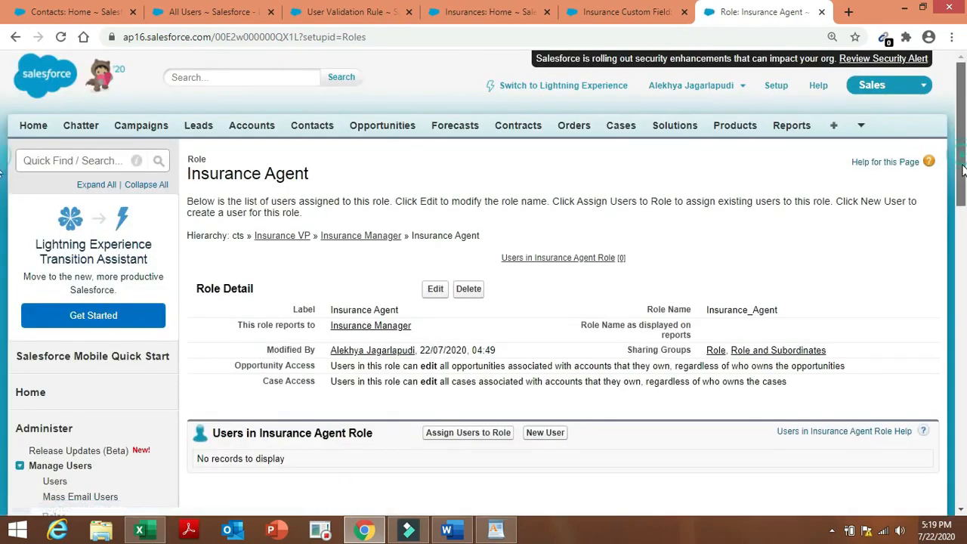
drag(963, 159, 962, 180)
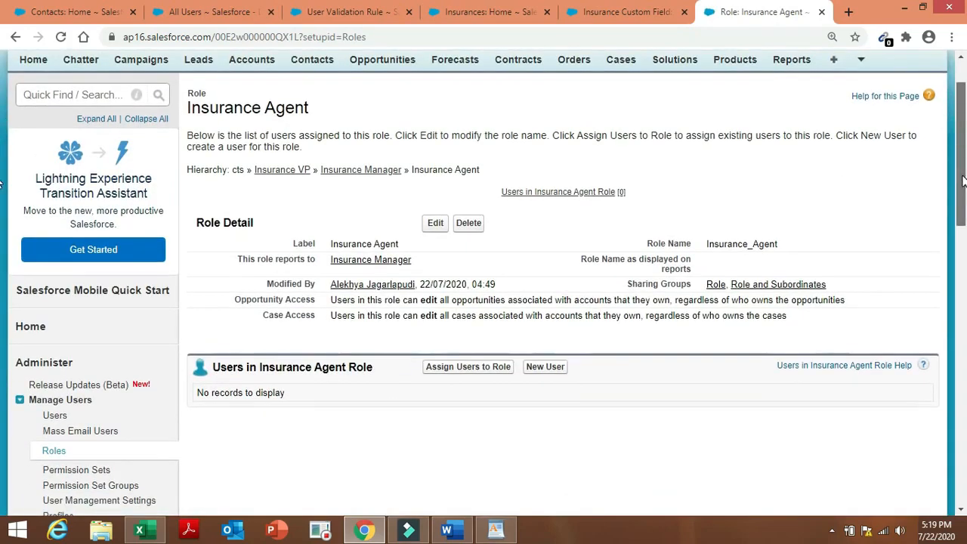
click(52, 452)
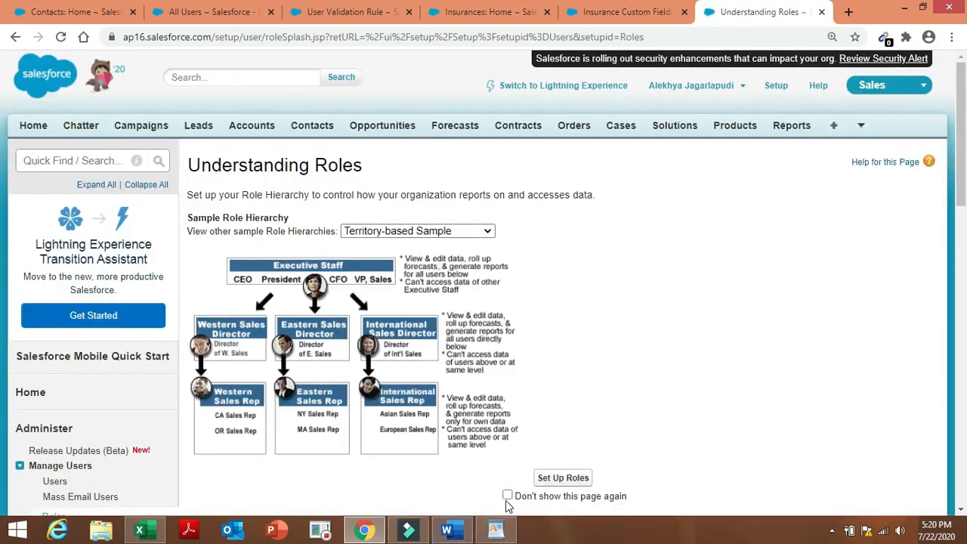
Hide the roles intro page, then attempt to delete the CEO role, which is blocked.
click(507, 495)
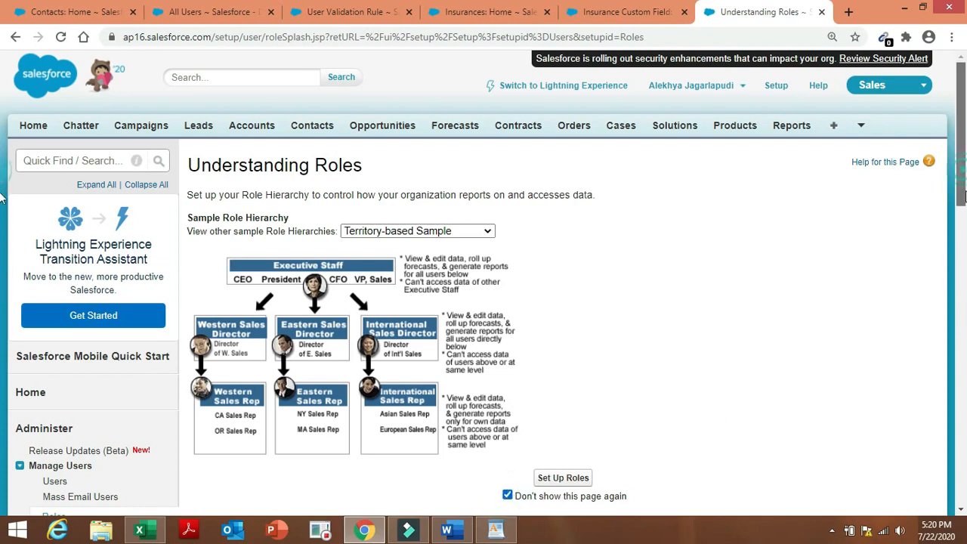
scroll(0, 201, down, 1)
click(580, 386)
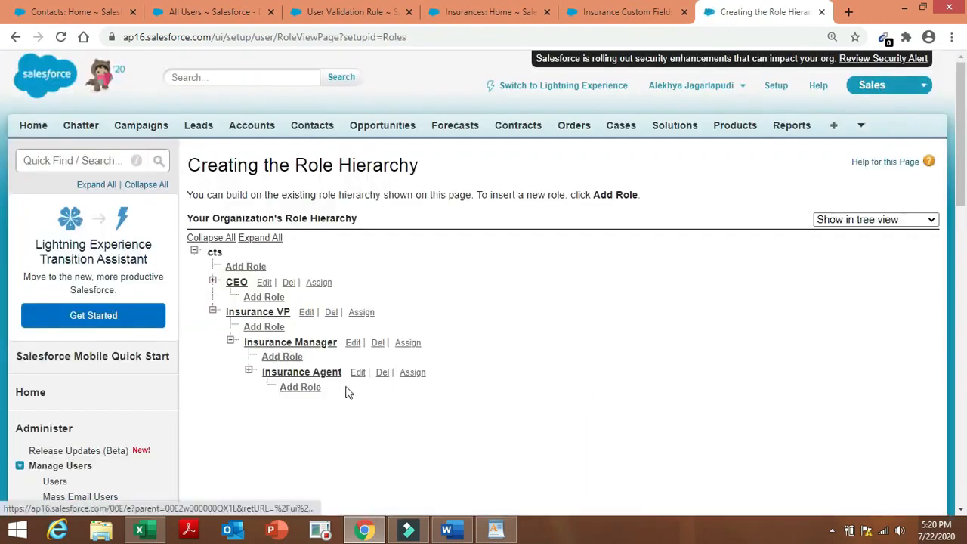
click(290, 282)
click(554, 116)
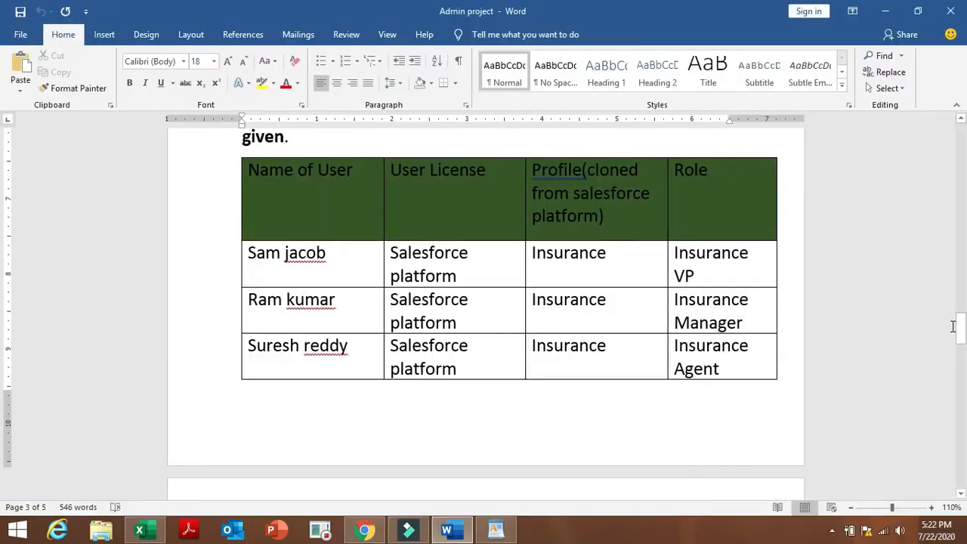
Review the Word table of users with Insurance VP, Manager and Agent roles, then return to Salesforce.
drag(961, 332, 961, 317)
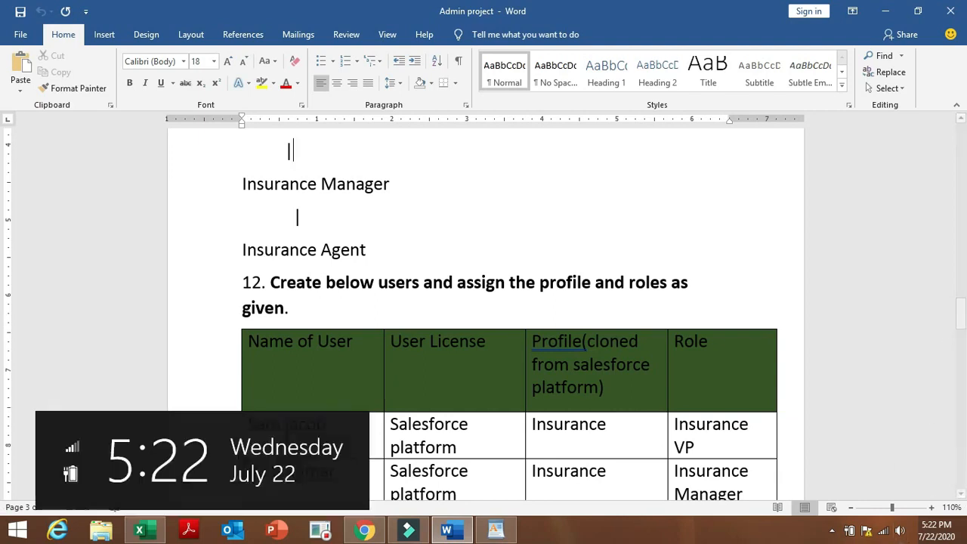
click(365, 531)
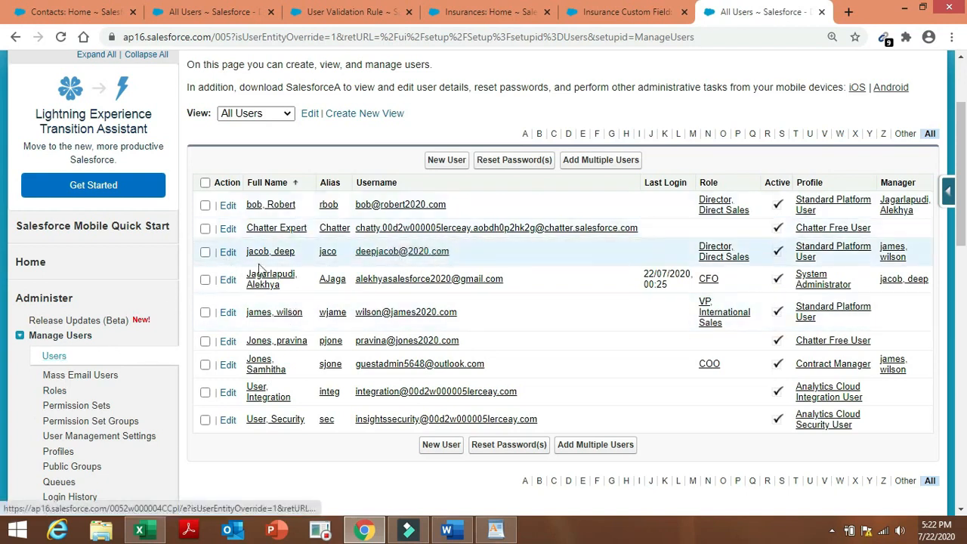
Start a new user, filling last name, first name and email from suggestions.
click(439, 168)
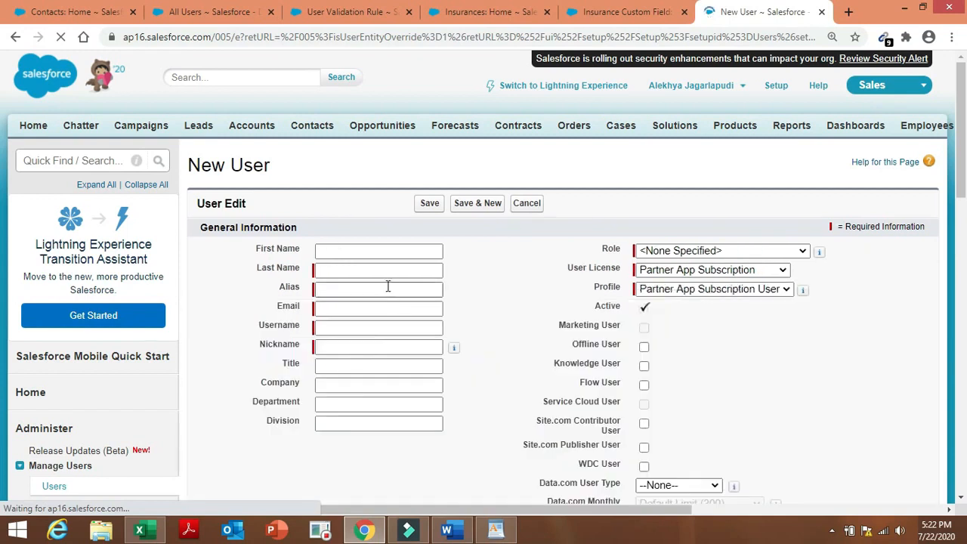
click(378, 270)
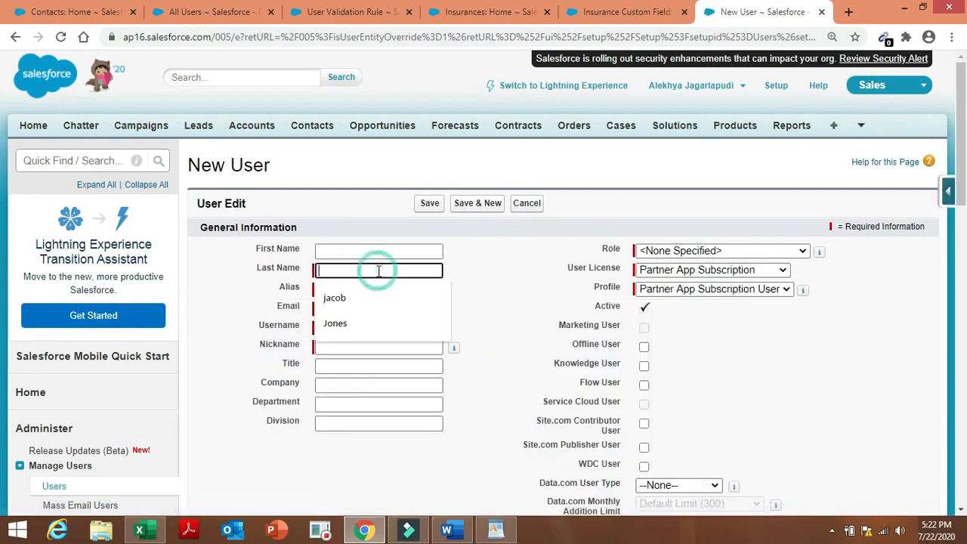
click(373, 298)
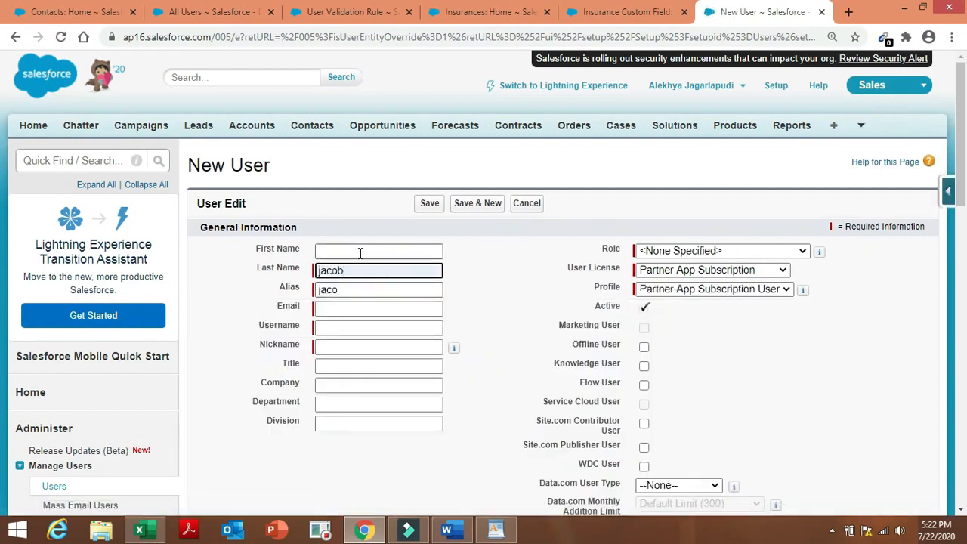
click(360, 253)
text(sam)
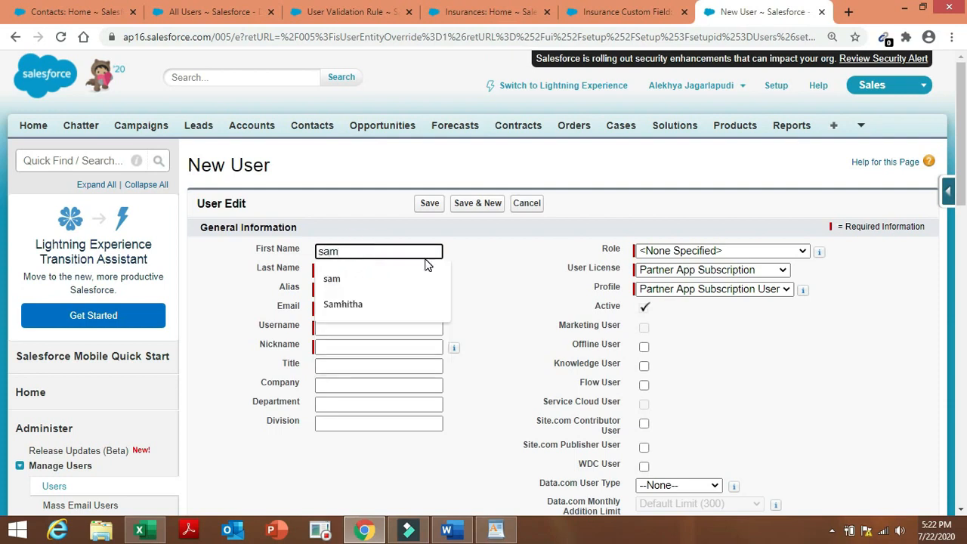
click(425, 257)
double_click(525, 255)
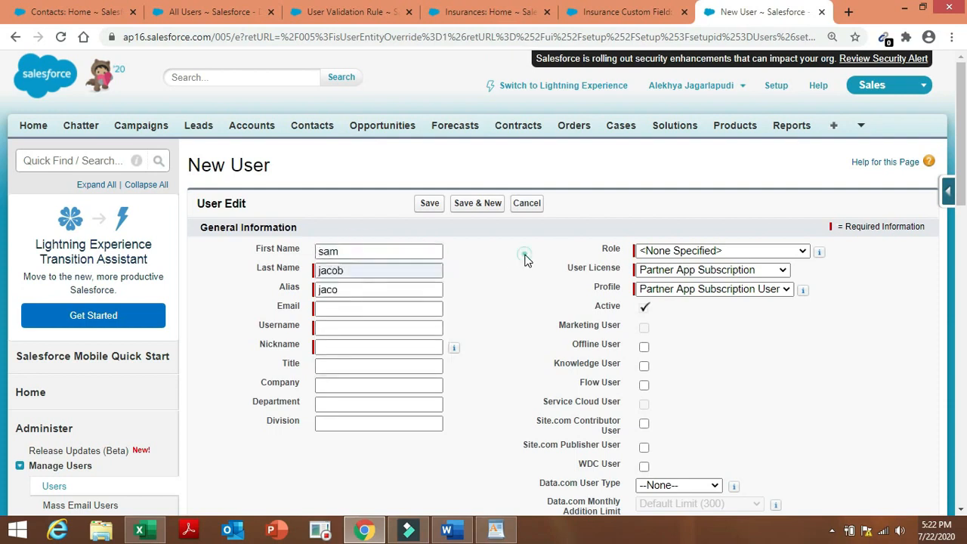
click(361, 309)
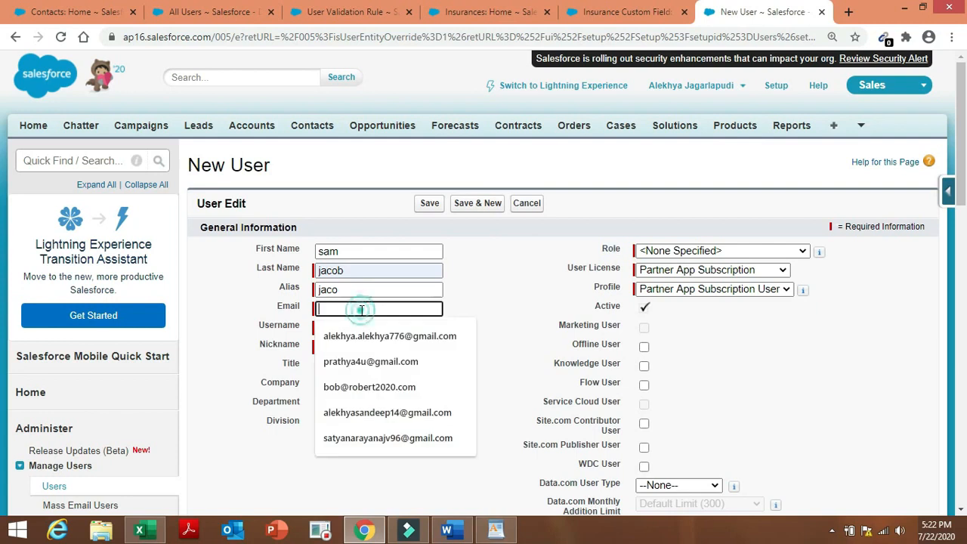
click(372, 386)
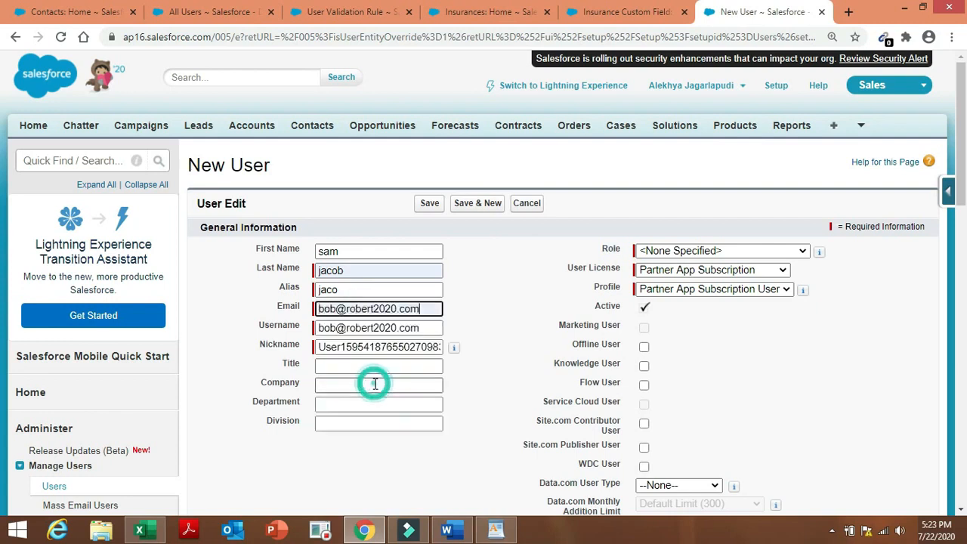
click(436, 309)
key(BackSpace)
key(BackSpace)
key(BackSpace)
key(BackSpace)
key(BackSpace)
key(BackSpace)
key(BackSpace)
key(BackSpace)
key(BackSpace)
key(BackSpace)
key(BackSpace)
key(BackSpace)
key(BackSpace)
key(BackSpace)
key(BackSpace)
key(BackSpace)
key(BackSpace)
key(BackSpace)
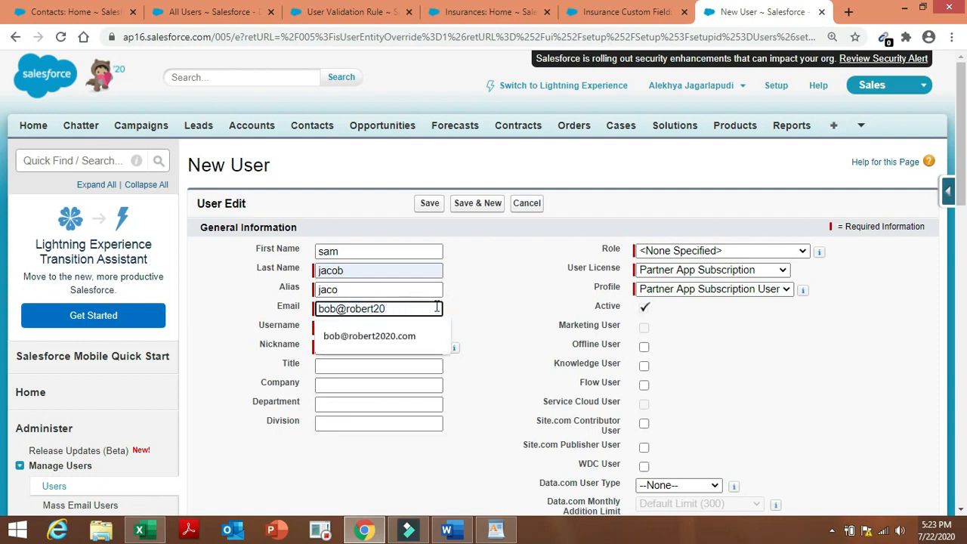
text(abcd@xyz.com)
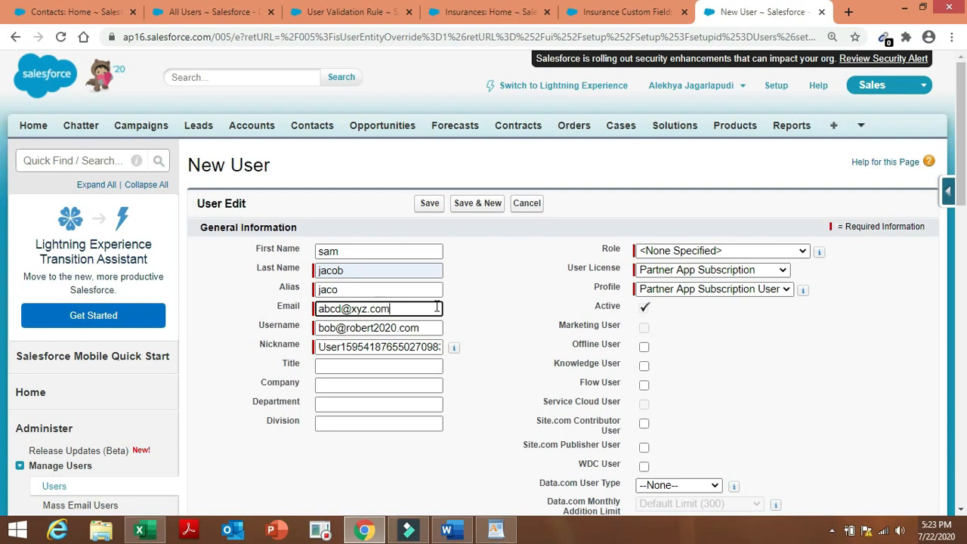
Clear the auto-filled Username and Nickname fields.
click(435, 336)
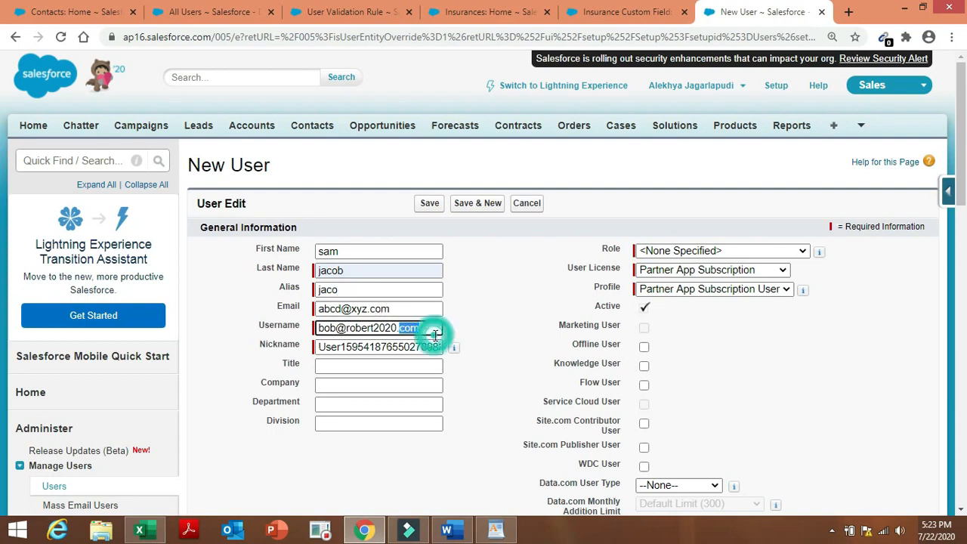
key(BackSpace)
key(BackSpace)
key(BackSpace)
key(BackSpace)
key(BackSpace)
key(BackSpace)
key(BackSpace)
key(BackSpace)
key(BackSpace)
key(BackSpace)
key(BackSpace)
key(BackSpace)
key(BackSpace)
key(BackSpace)
key(BackSpace)
key(BackSpace)
key(BackSpace)
key(BackSpace)
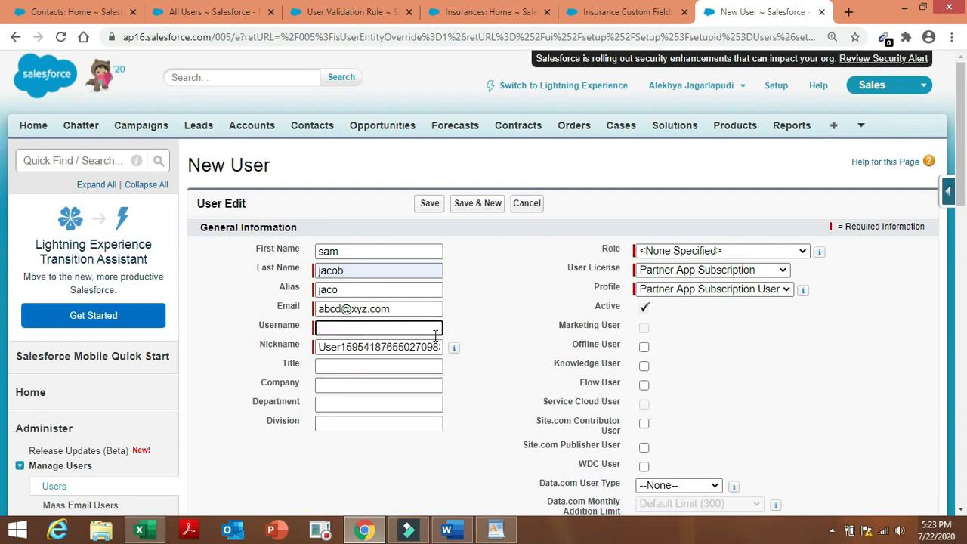
double_click(432, 345)
key(BackSpace)
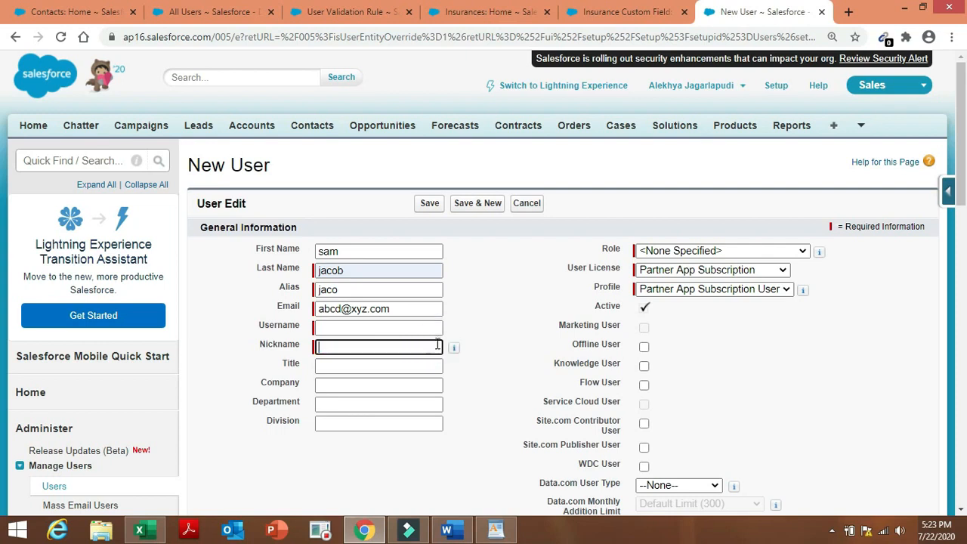
click(435, 345)
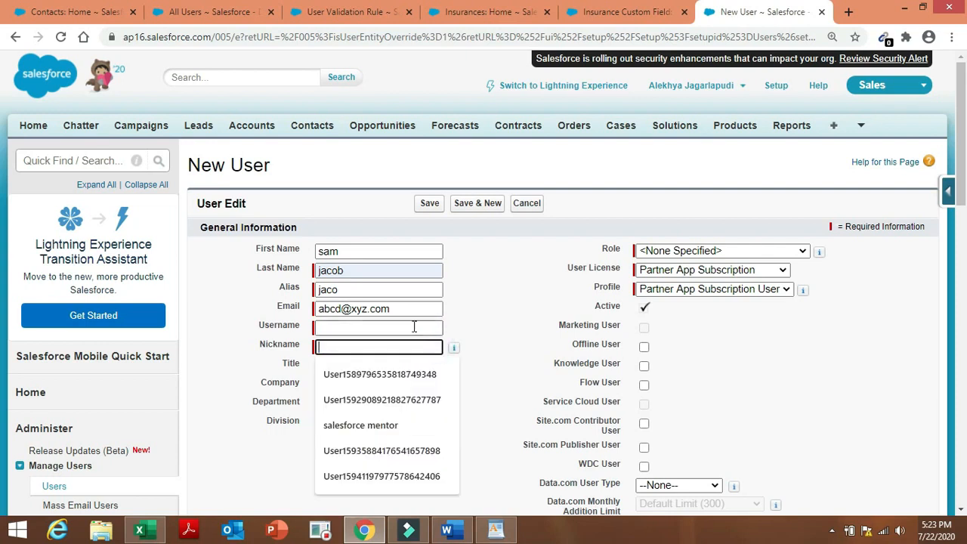
click(412, 327)
double_click(505, 327)
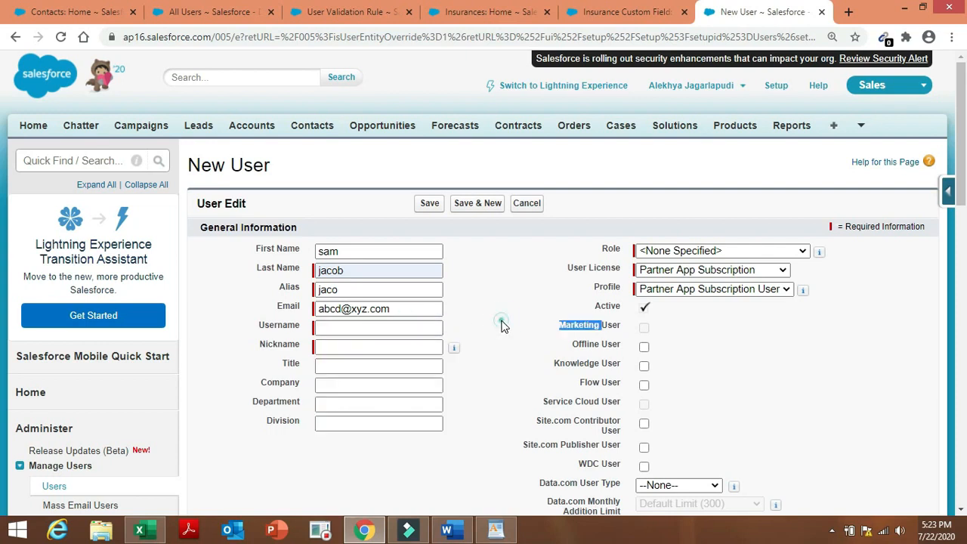
click(379, 331)
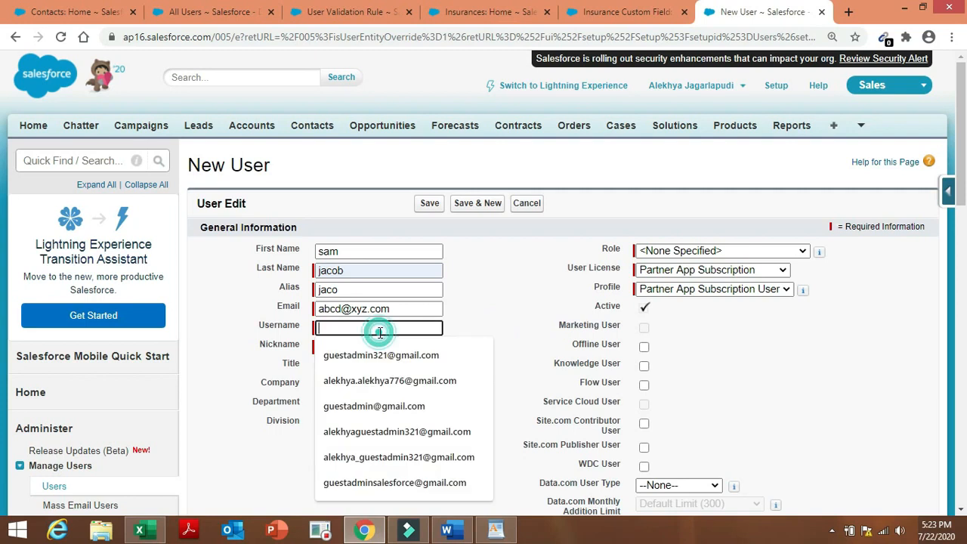
Cancel the New User form twice without saving and bring up the Word project document.
click(527, 204)
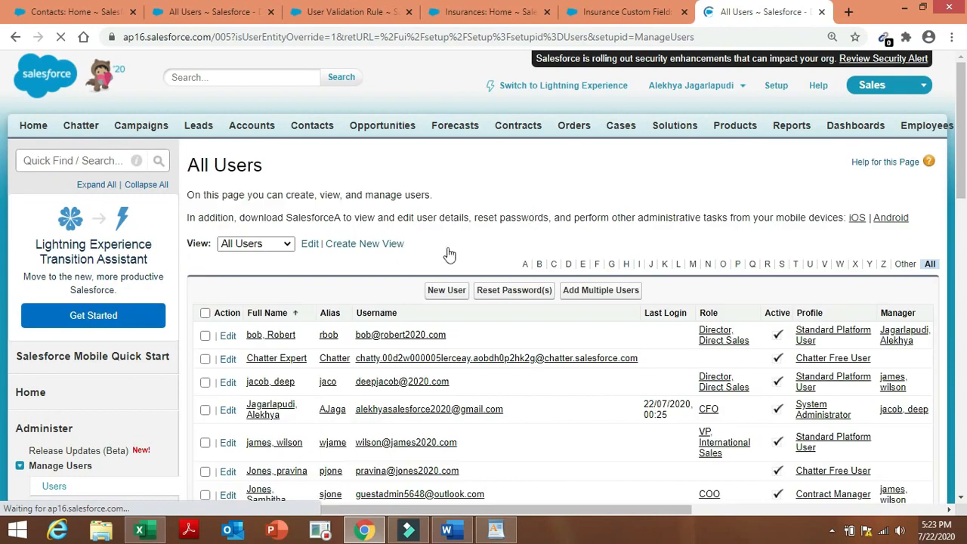
click(454, 294)
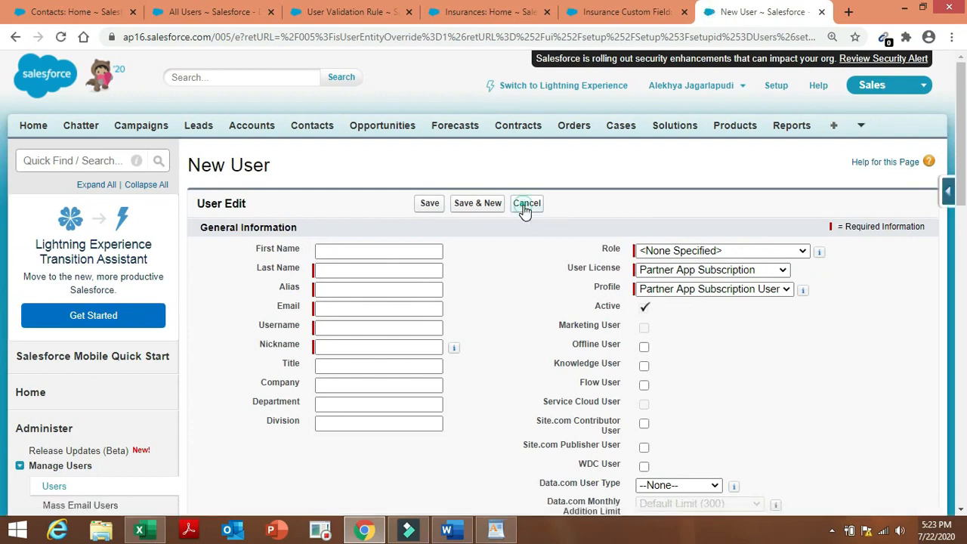
click(524, 207)
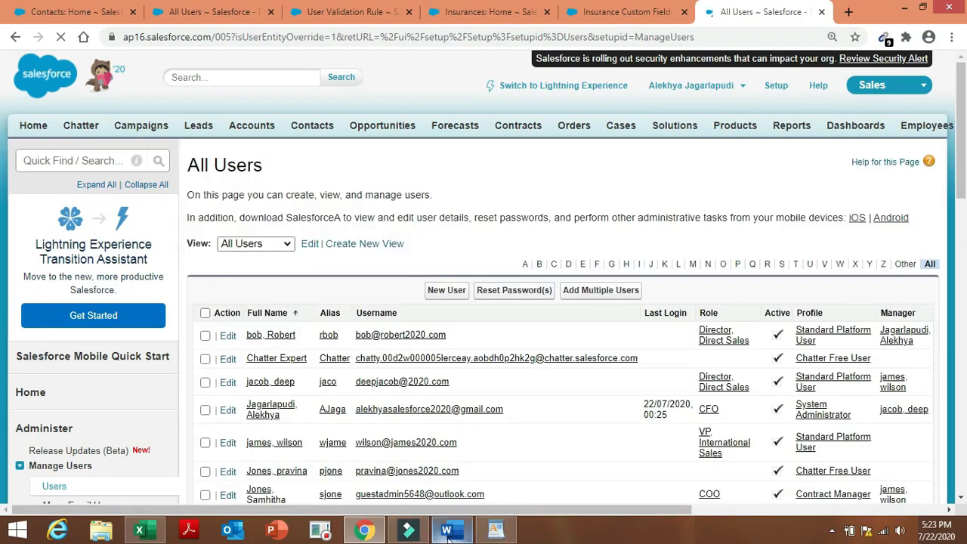
click(447, 533)
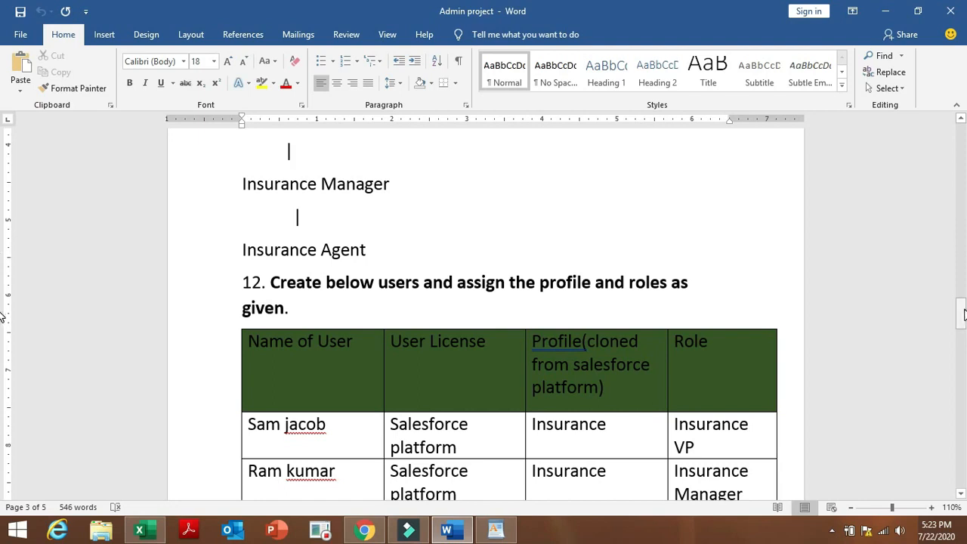
Scroll Word to show the full task 12 user table, then return to the Salesforce users list.
click(961, 313)
drag(961, 314, 961, 320)
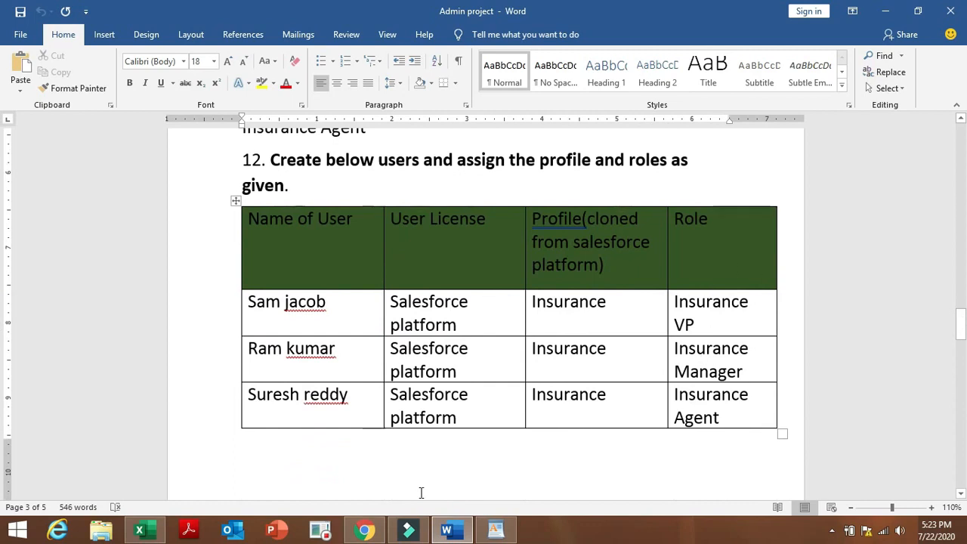
click(366, 529)
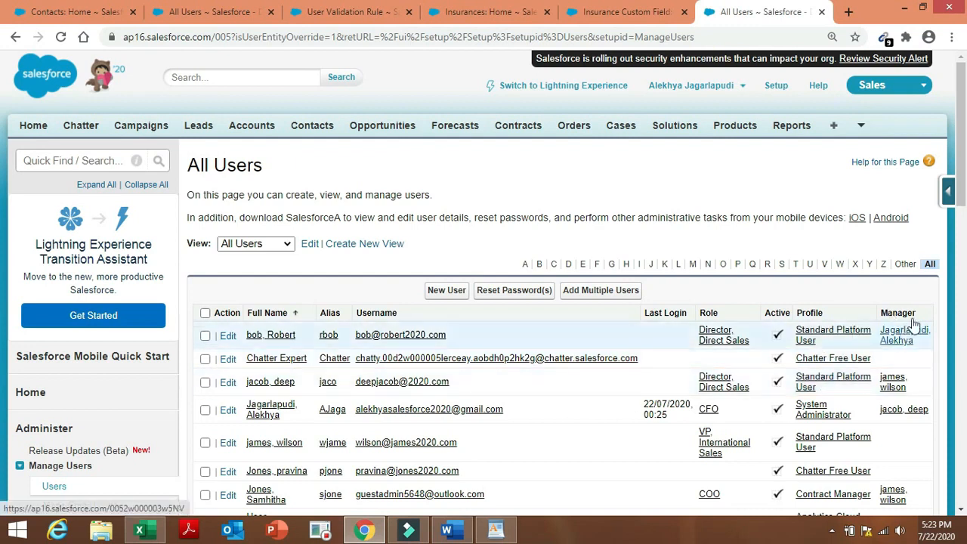
Start a new user and fill the first and last name from saved suggestions.
drag(964, 167, 964, 216)
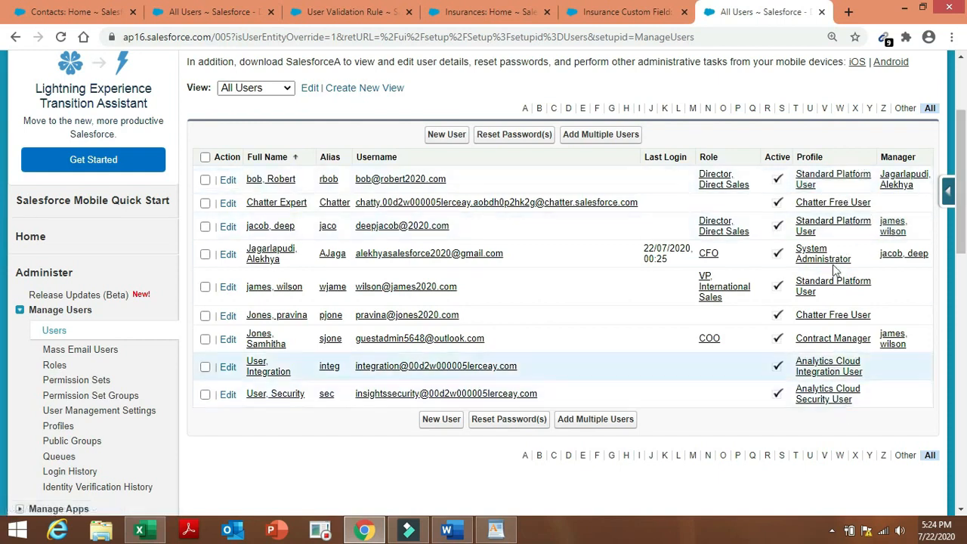
click(439, 422)
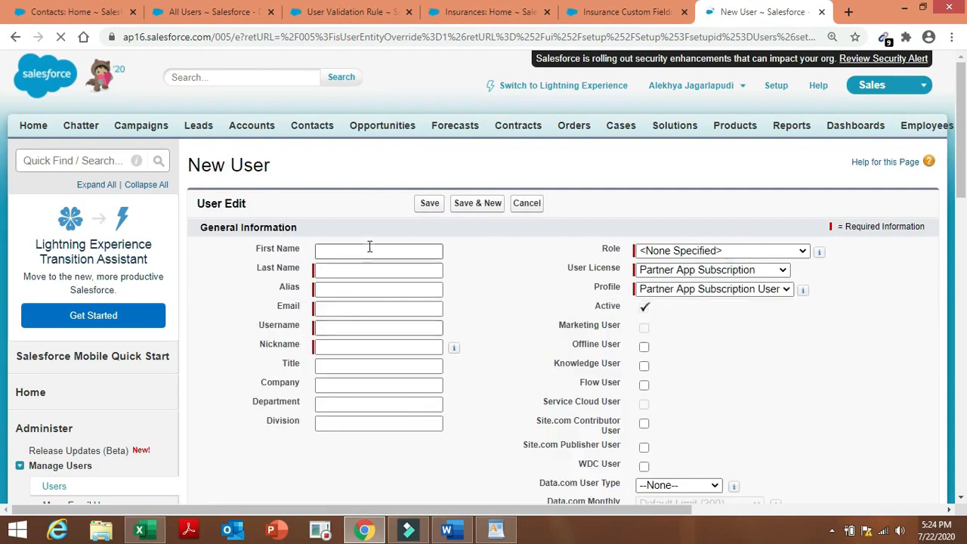
click(367, 251)
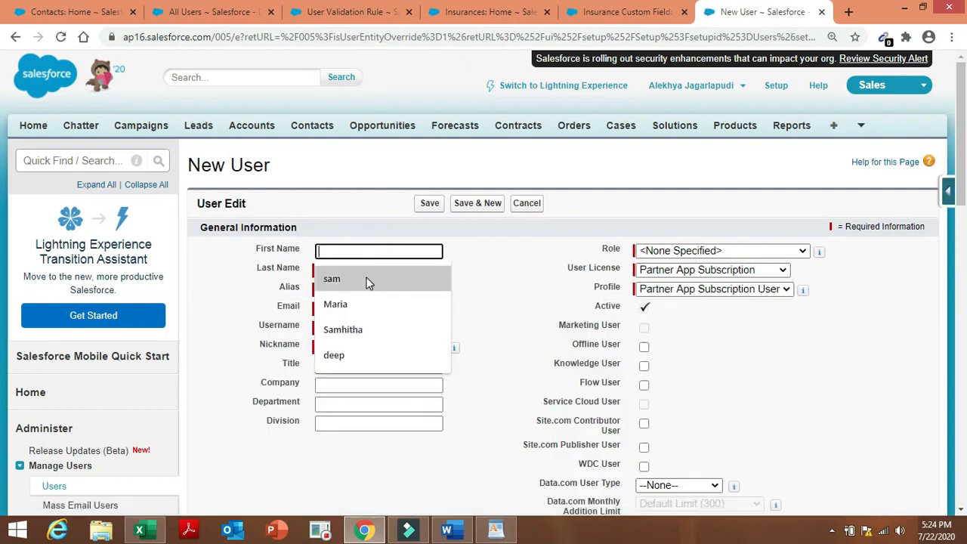
click(367, 279)
click(379, 268)
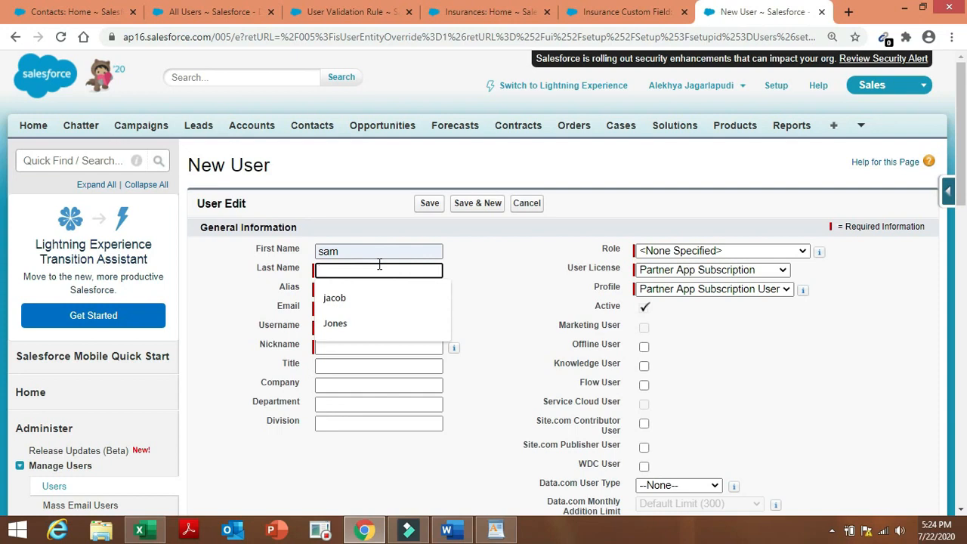
click(377, 288)
Fill in the alias and email, and auto-fill the username from the email.
double_click(377, 288)
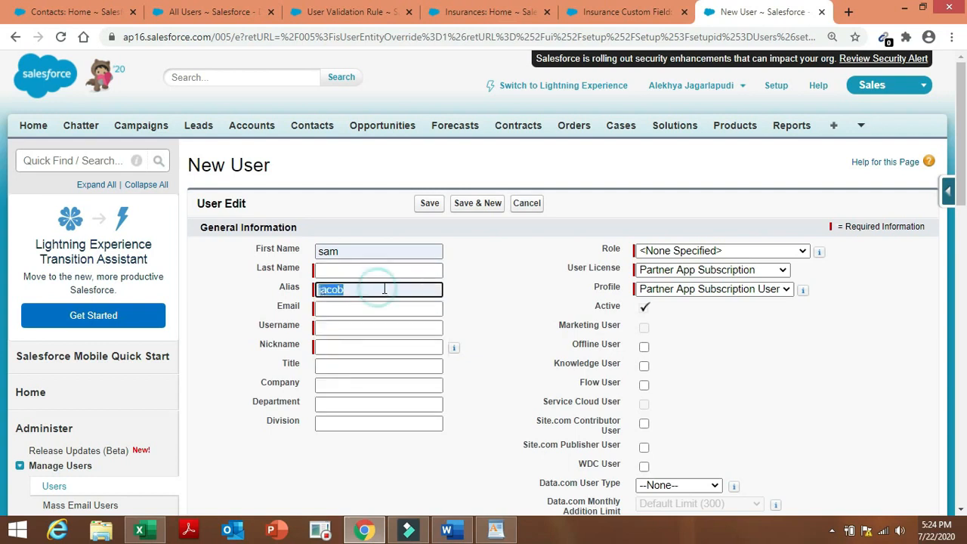
click(492, 287)
click(385, 308)
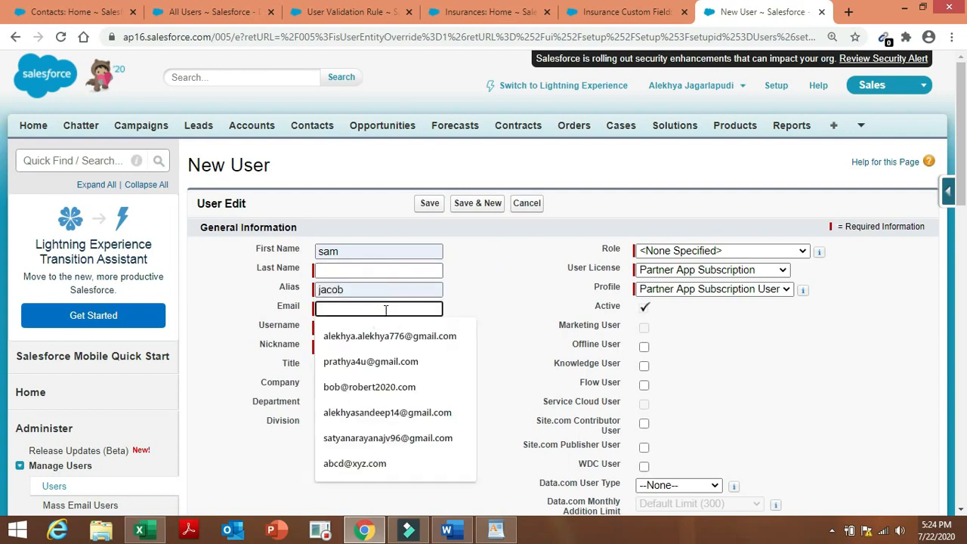
text(abcde@xyz.com)
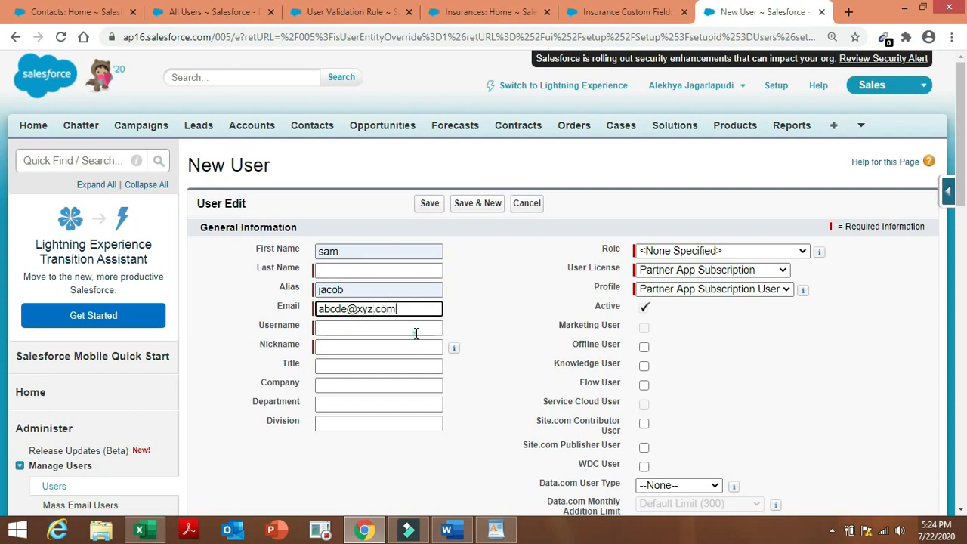
click(408, 326)
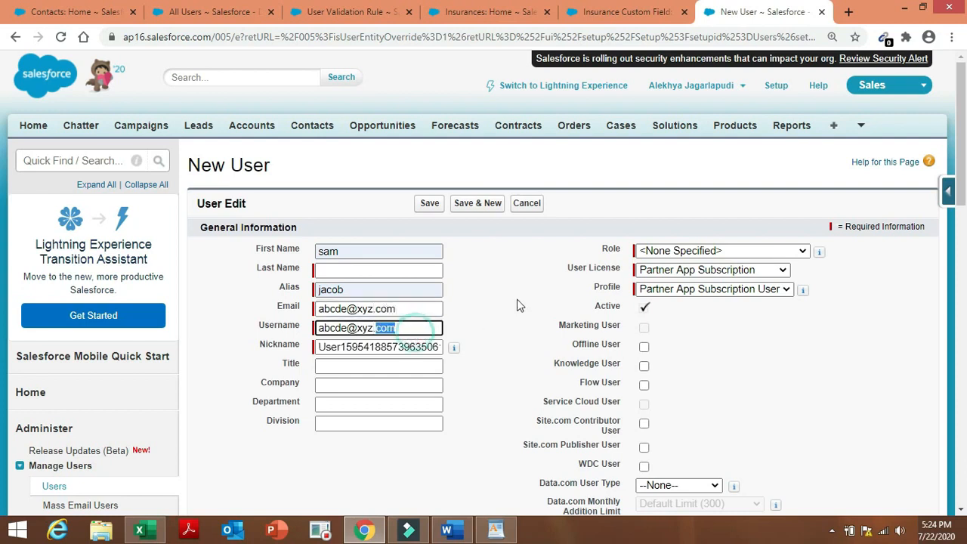
click(517, 301)
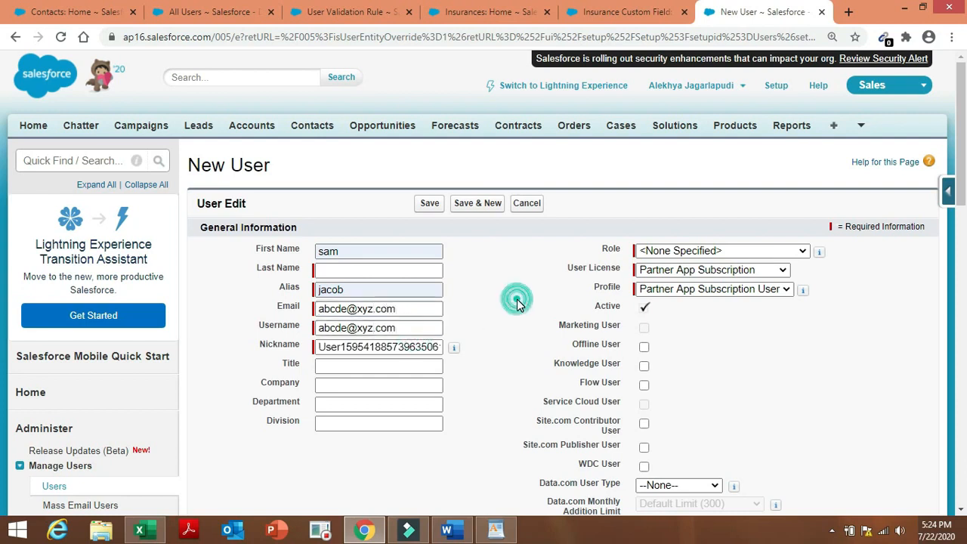
Assign the new user the Insurance VP role.
click(720, 252)
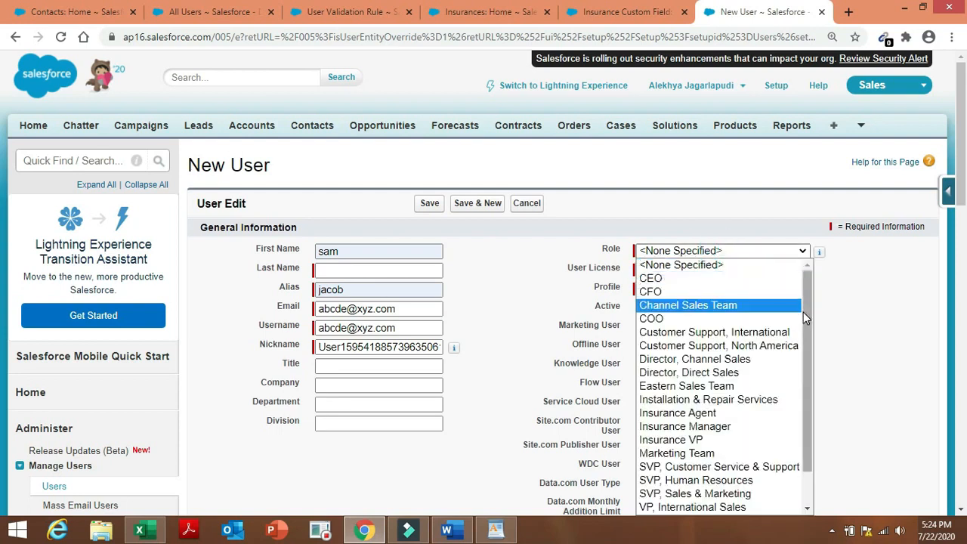
drag(803, 312, 809, 371)
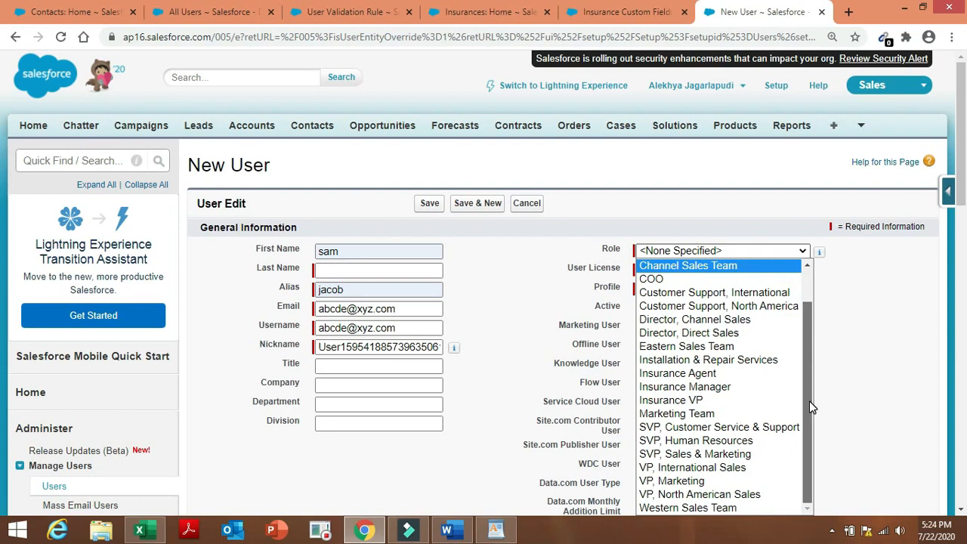
click(738, 402)
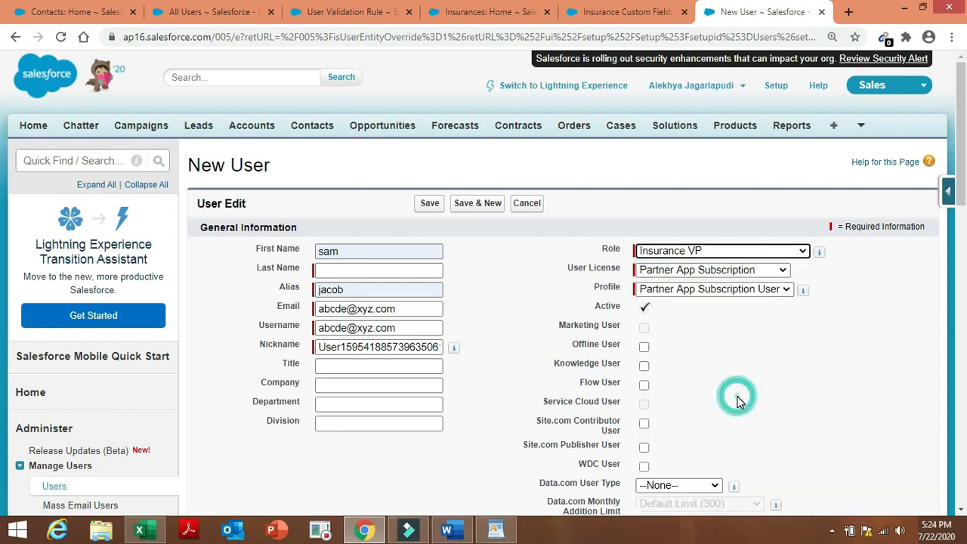
click(782, 271)
click(782, 271)
click(781, 270)
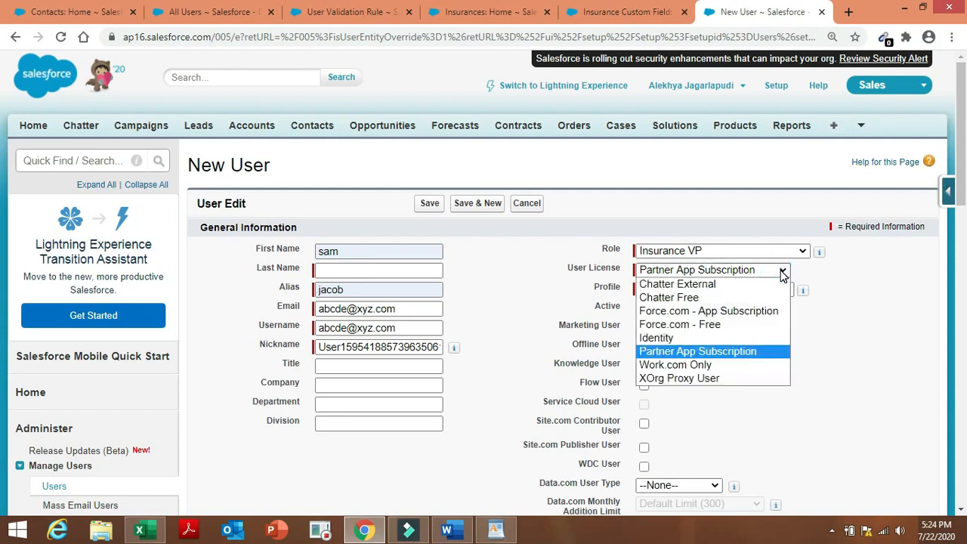
click(888, 300)
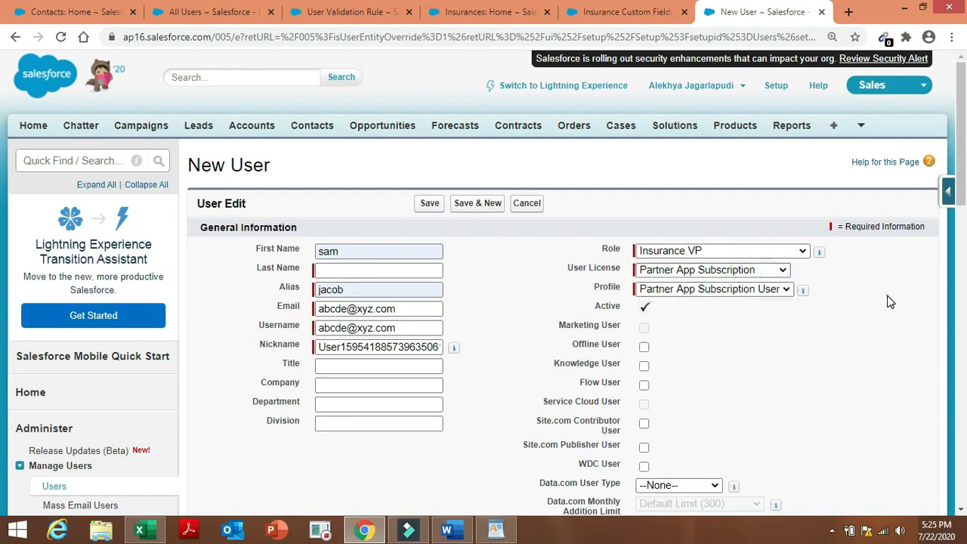
Try the Force.com - App Subscription licence with its matching profile.
click(782, 292)
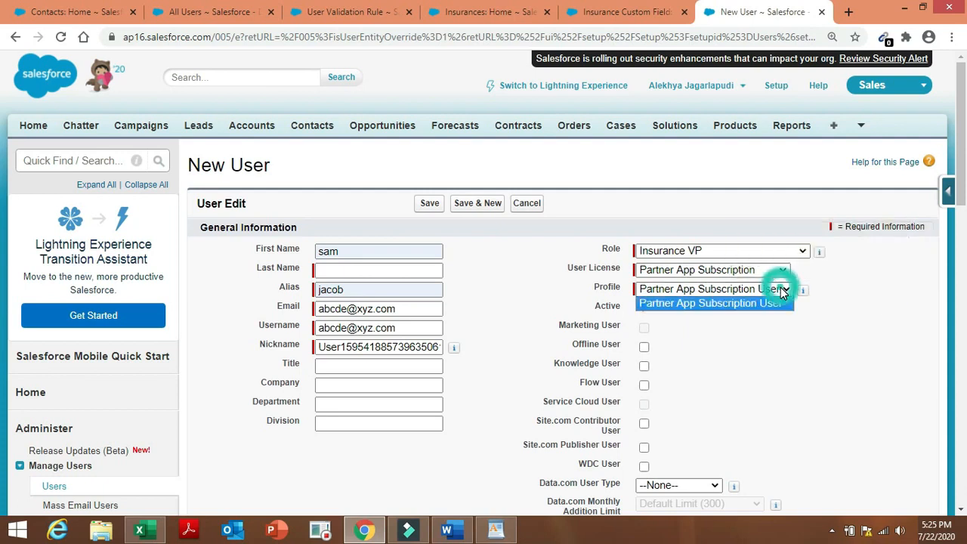
click(782, 290)
double_click(821, 374)
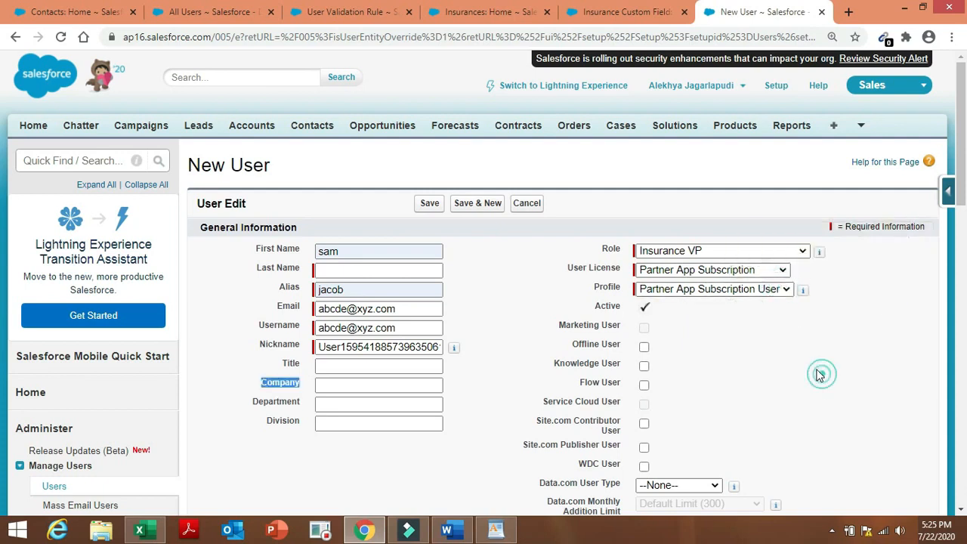
click(742, 273)
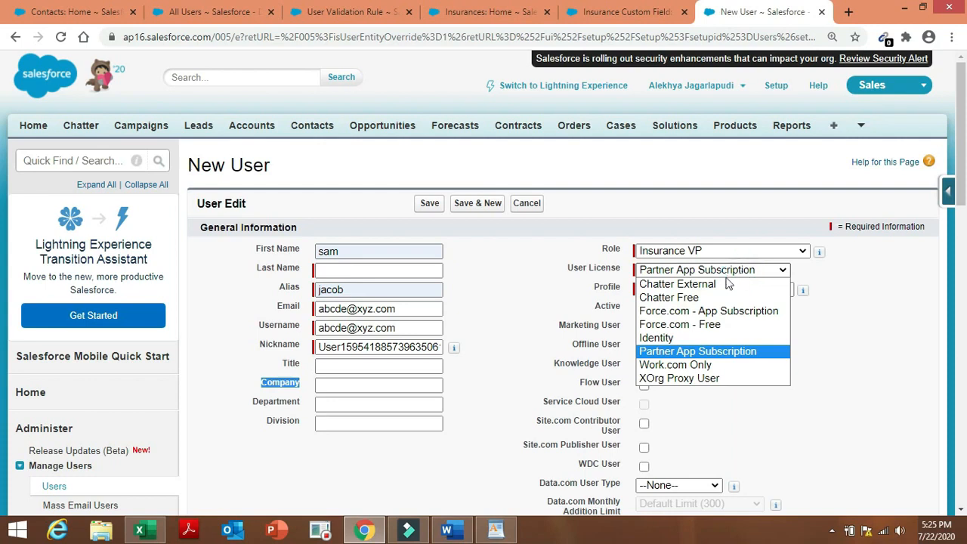
click(701, 311)
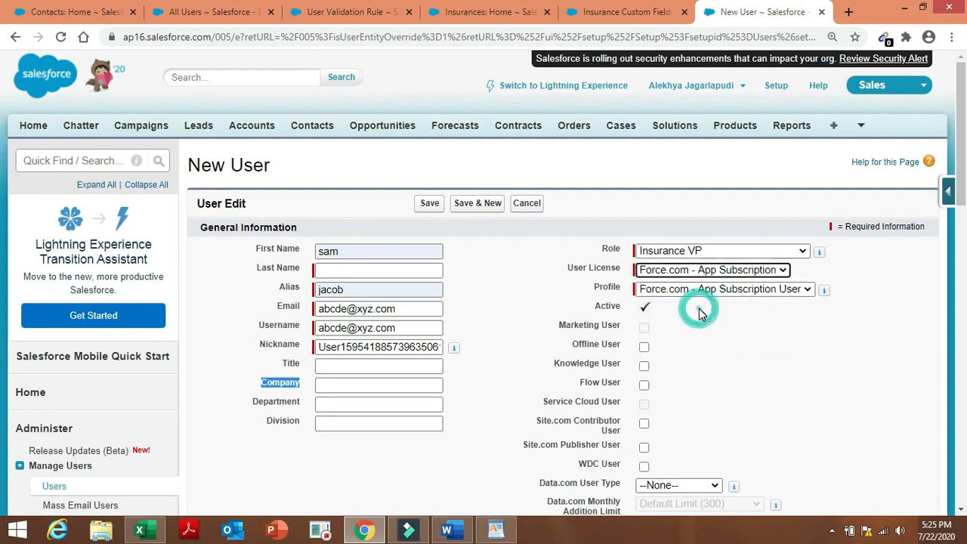
click(729, 292)
click(730, 303)
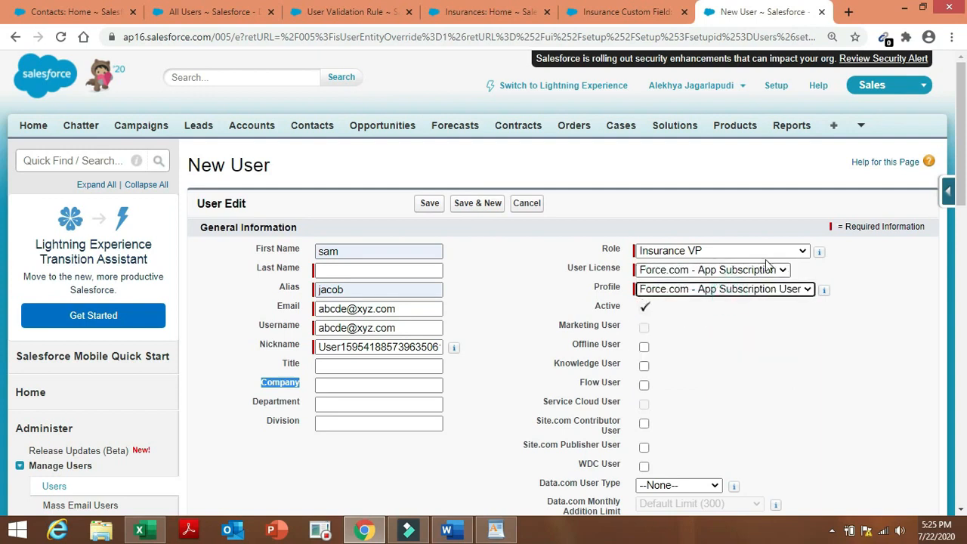
Switch the licence to Identity, then settle on Work.com Only.
click(766, 273)
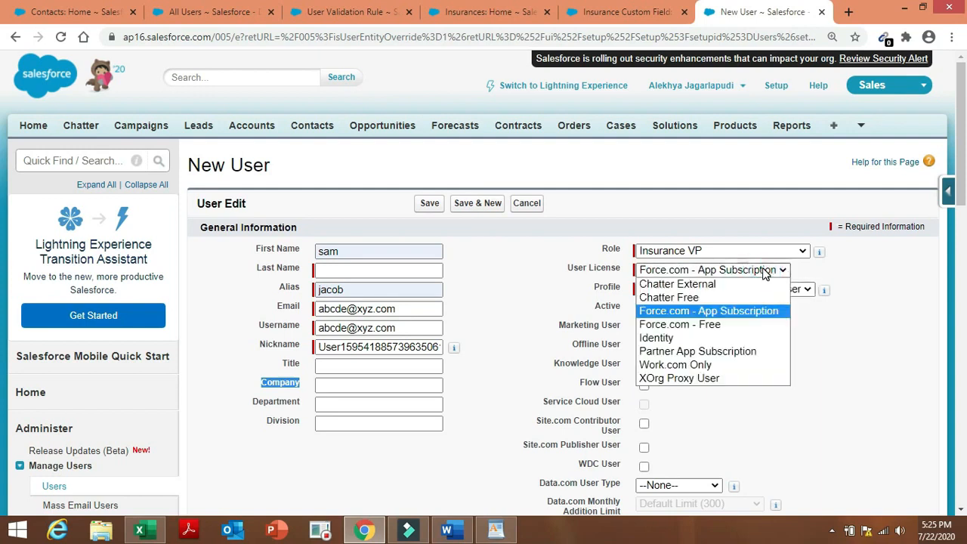
click(734, 338)
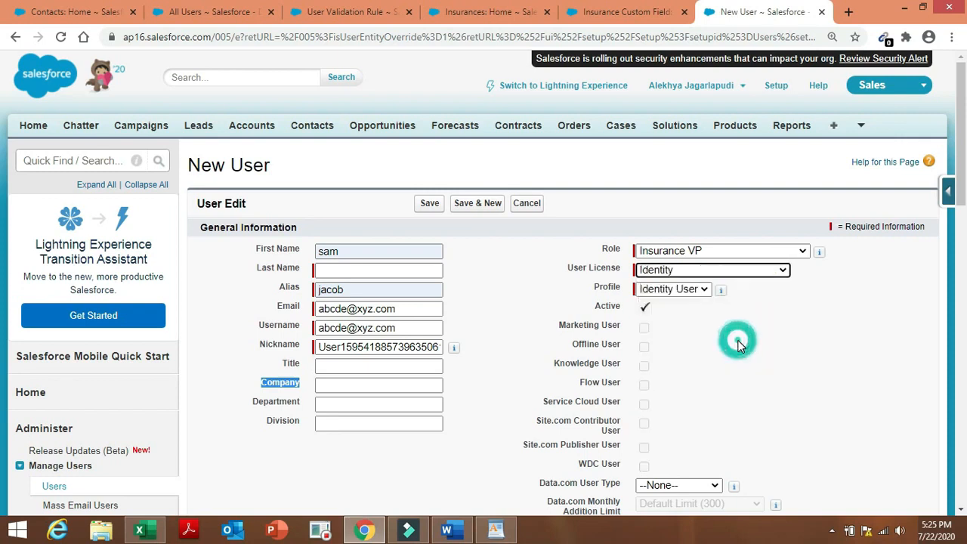
click(700, 292)
click(696, 291)
click(719, 272)
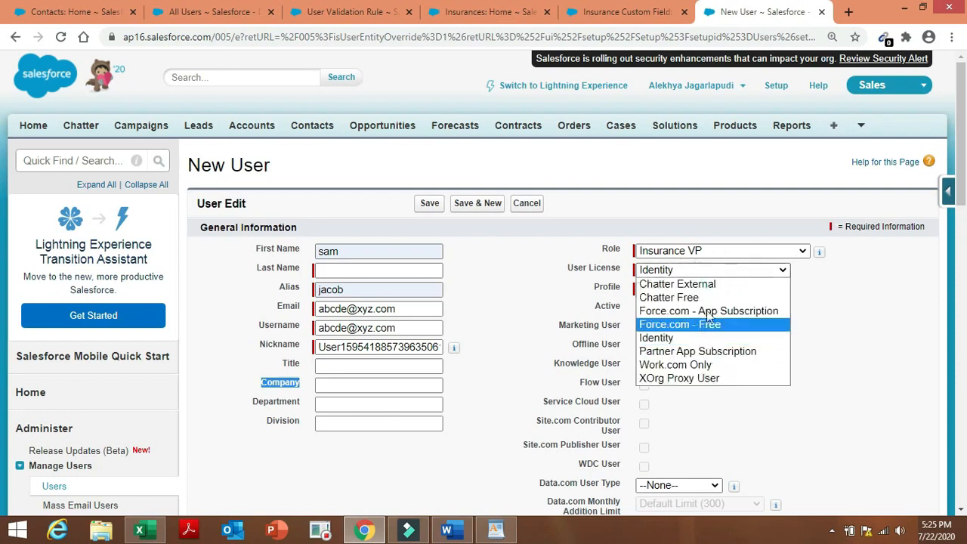
click(748, 365)
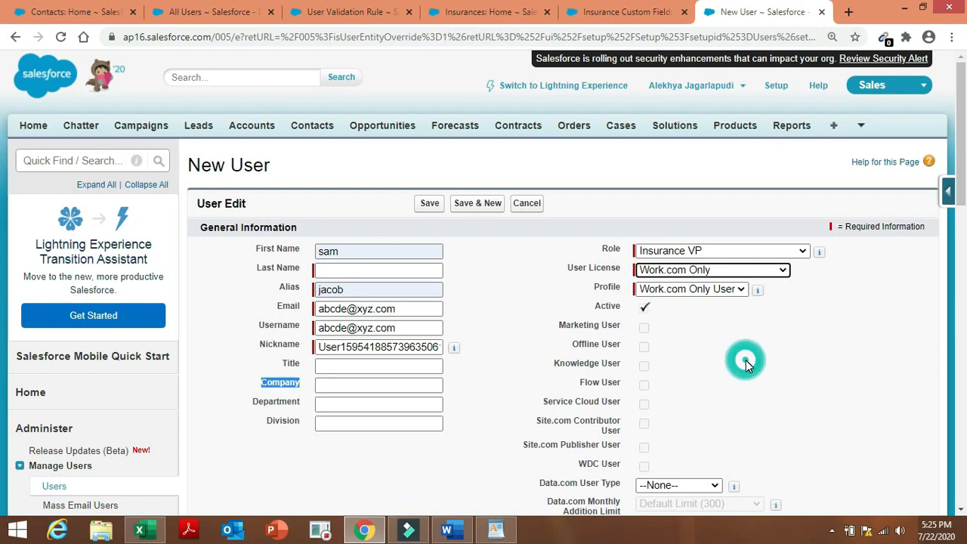
click(755, 269)
click(892, 360)
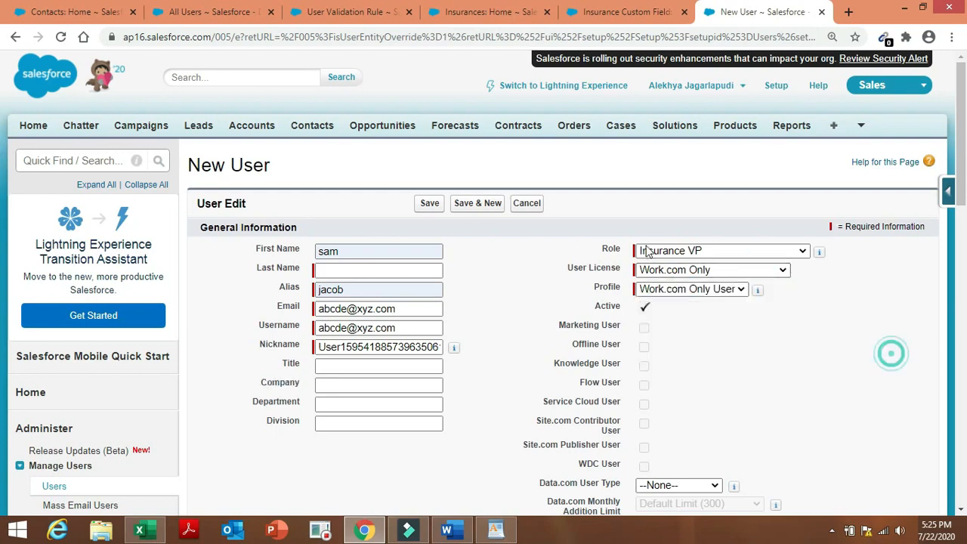
Return to All Users and tick the first, third, fifth, sixth and seventh user rows.
click(55, 488)
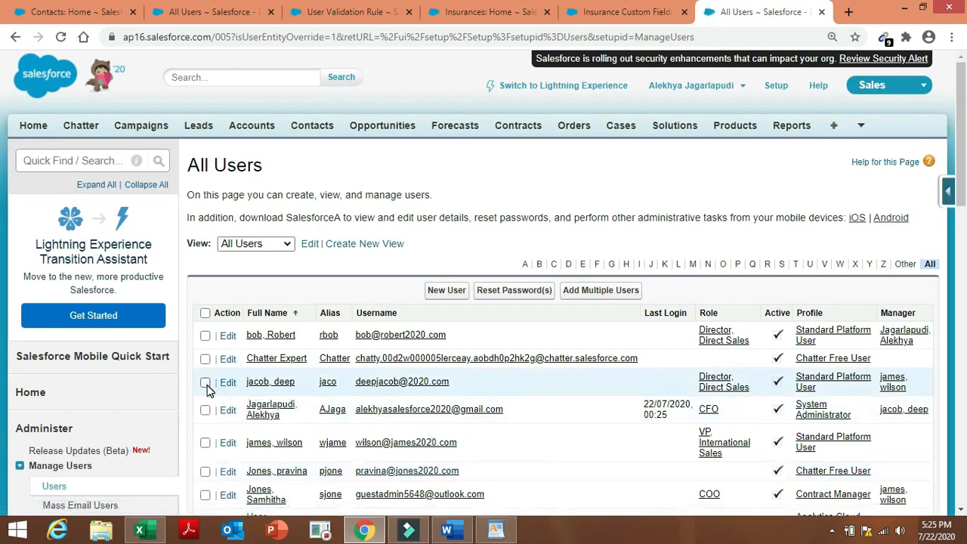
click(205, 383)
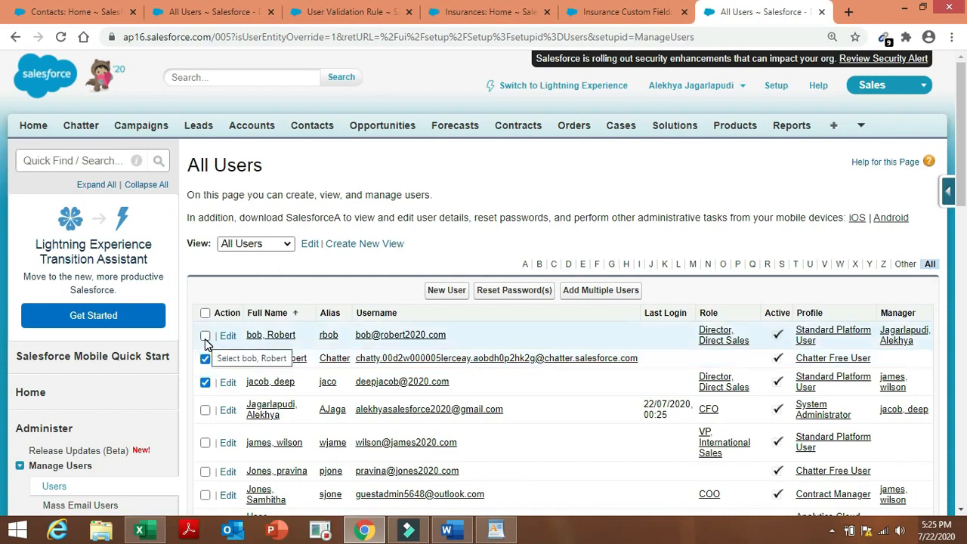
click(205, 336)
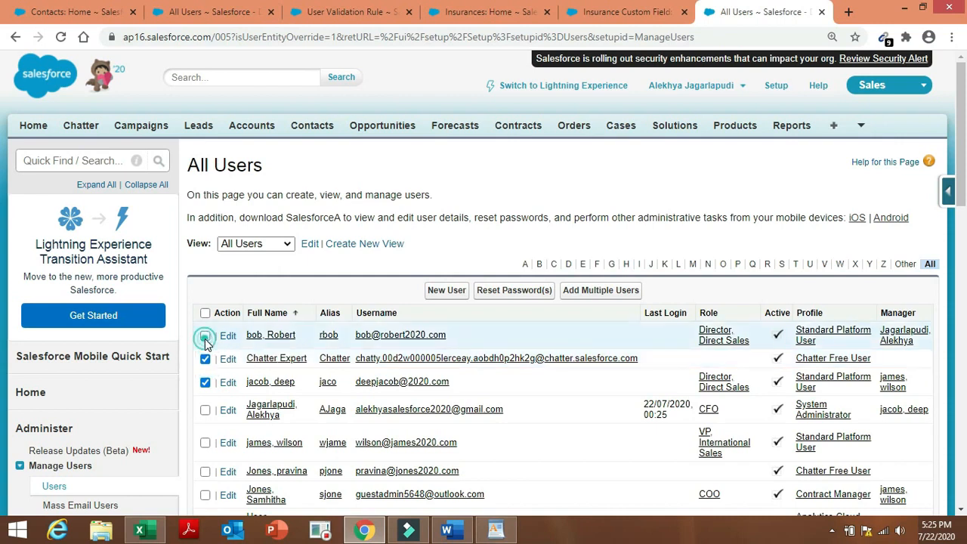
click(205, 443)
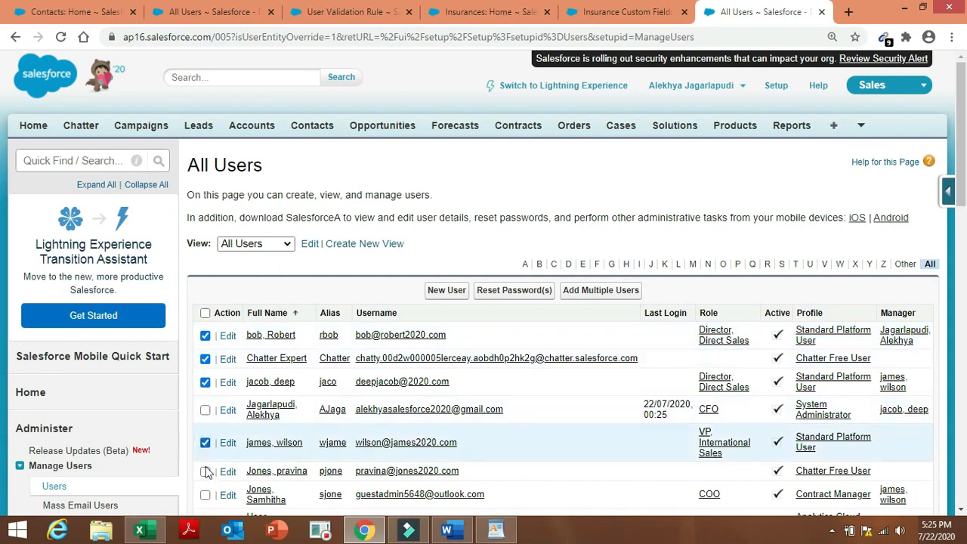
click(205, 472)
click(205, 496)
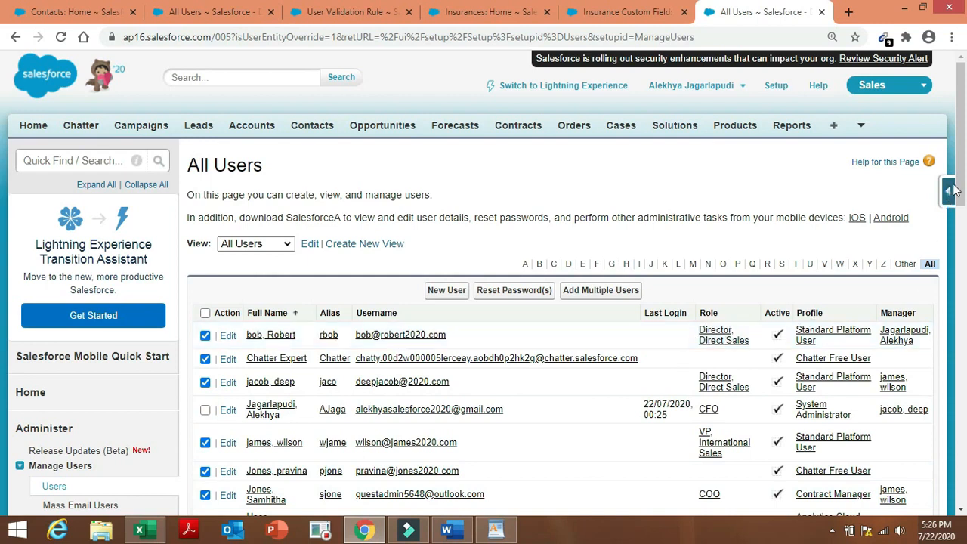
scroll(1, 218, down, 2)
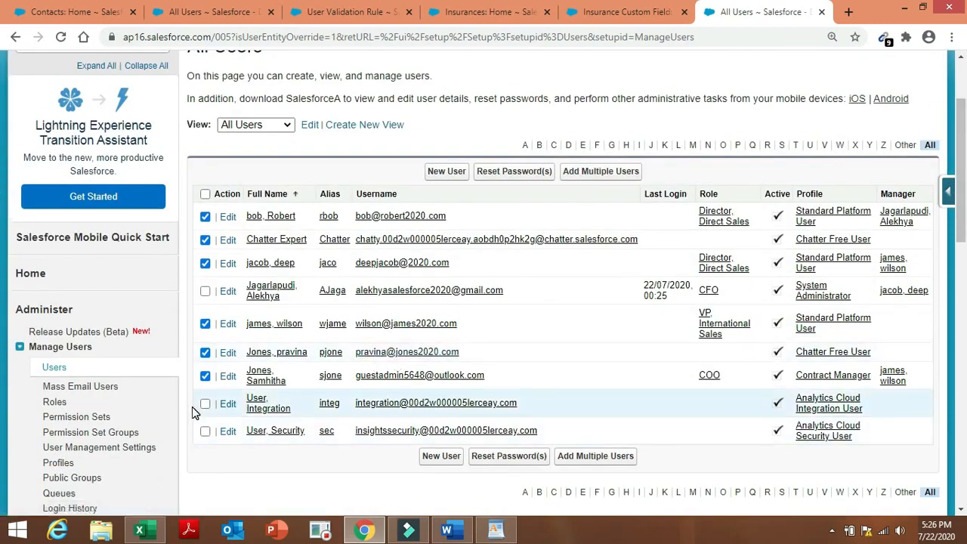
Uncheck Active on the Director, Direct Sales user, accept the warning, and save.
click(227, 218)
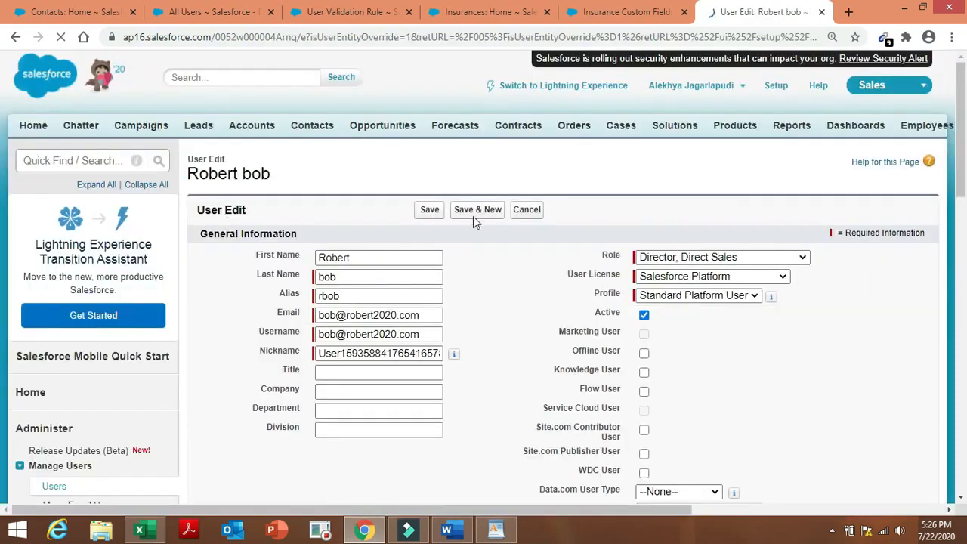
click(713, 296)
click(715, 300)
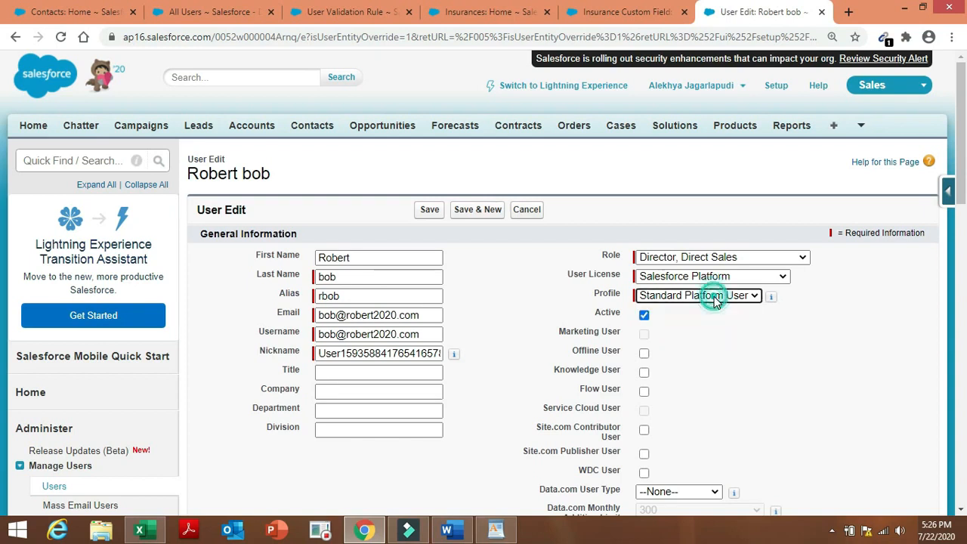
click(644, 316)
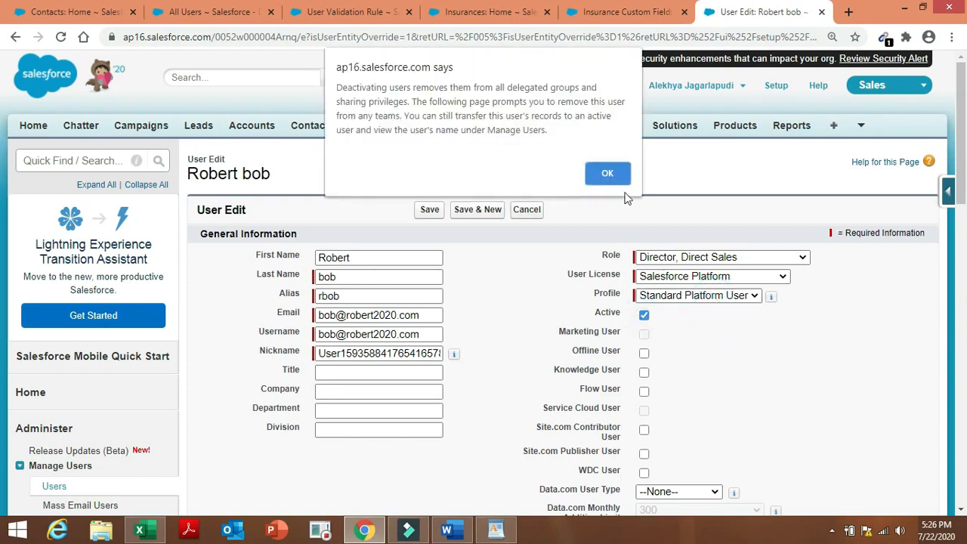
click(610, 173)
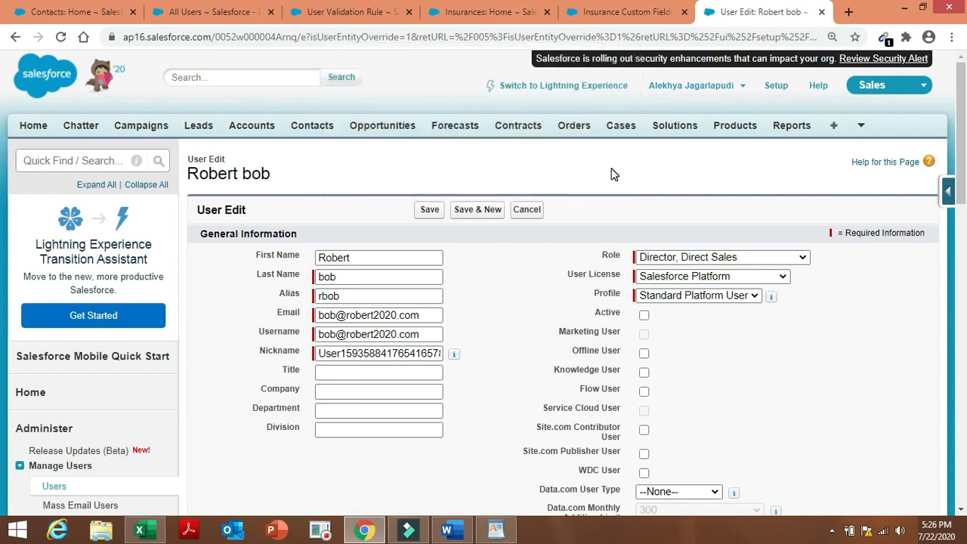
click(414, 217)
click(428, 210)
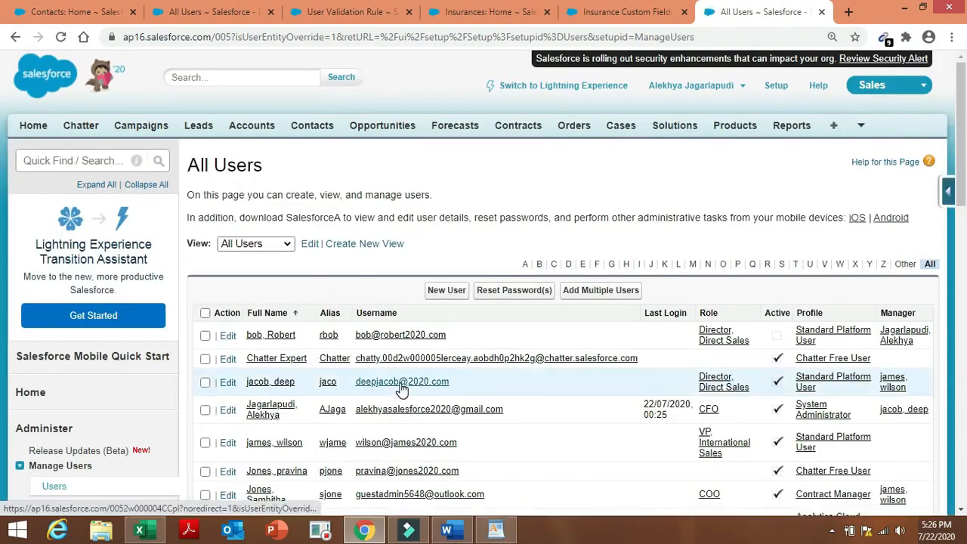
Uncheck Active on the Chatter Expert (Chatter Free User) account, accept the warning, and save.
click(776, 358)
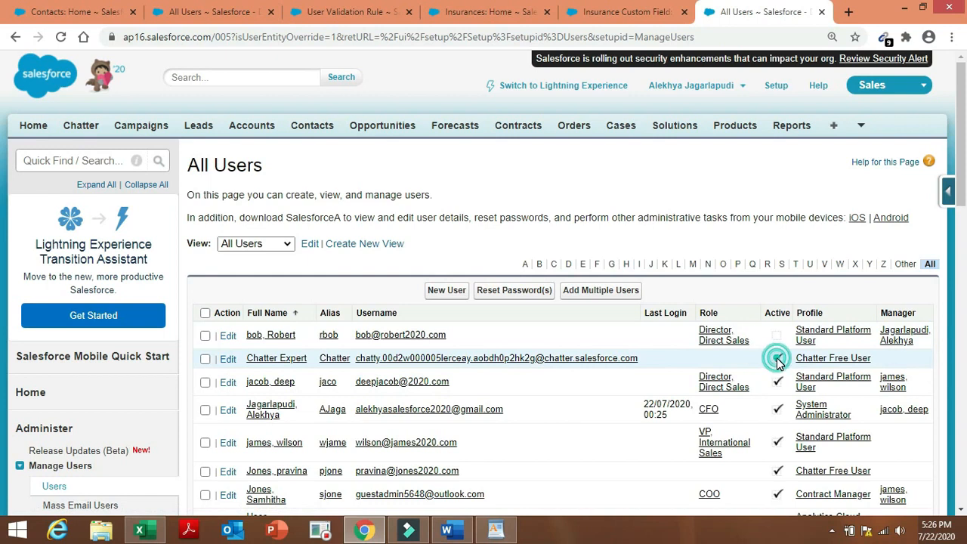
click(229, 359)
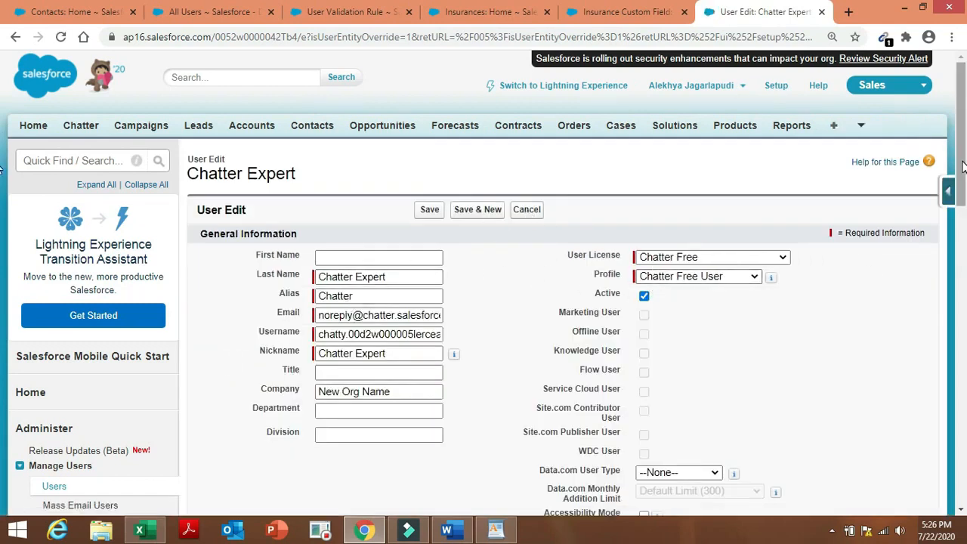
drag(964, 212, 965, 155)
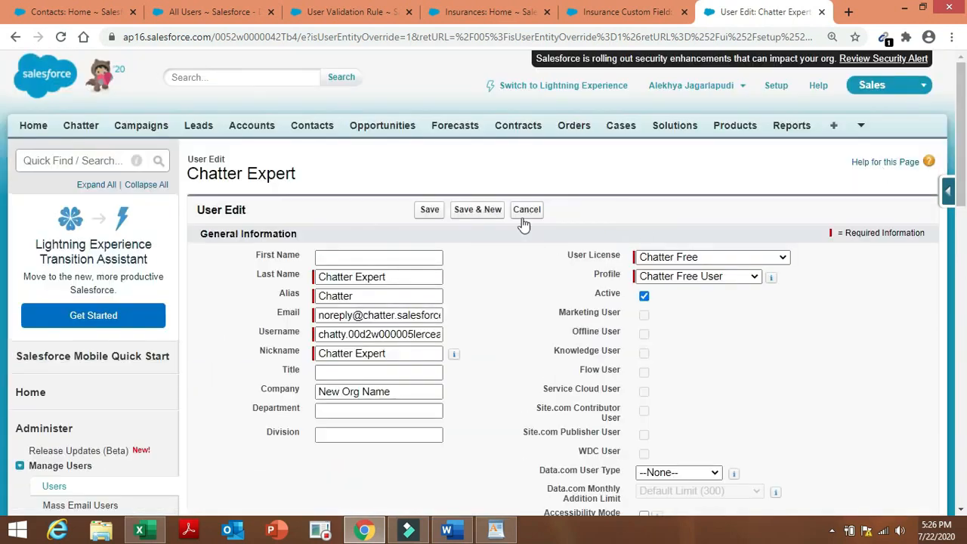
click(644, 297)
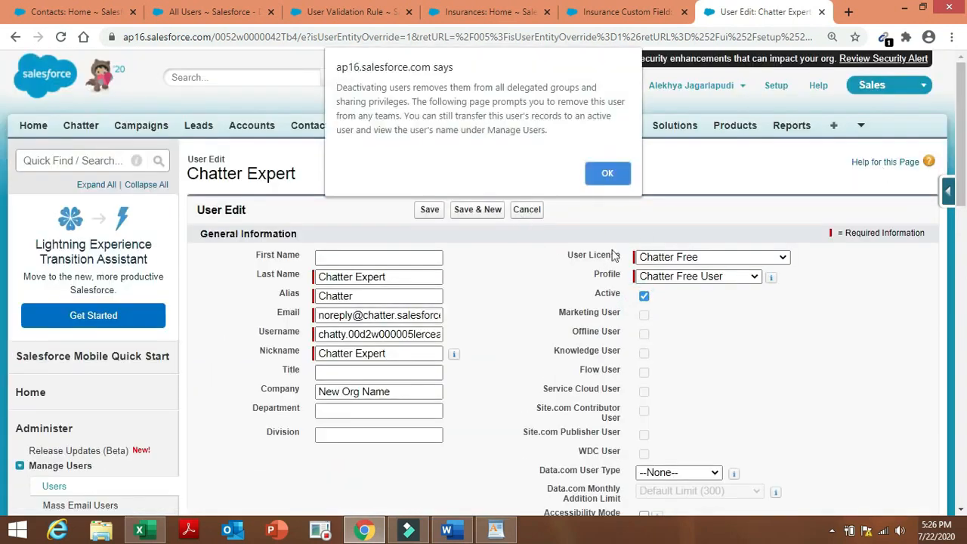
click(612, 175)
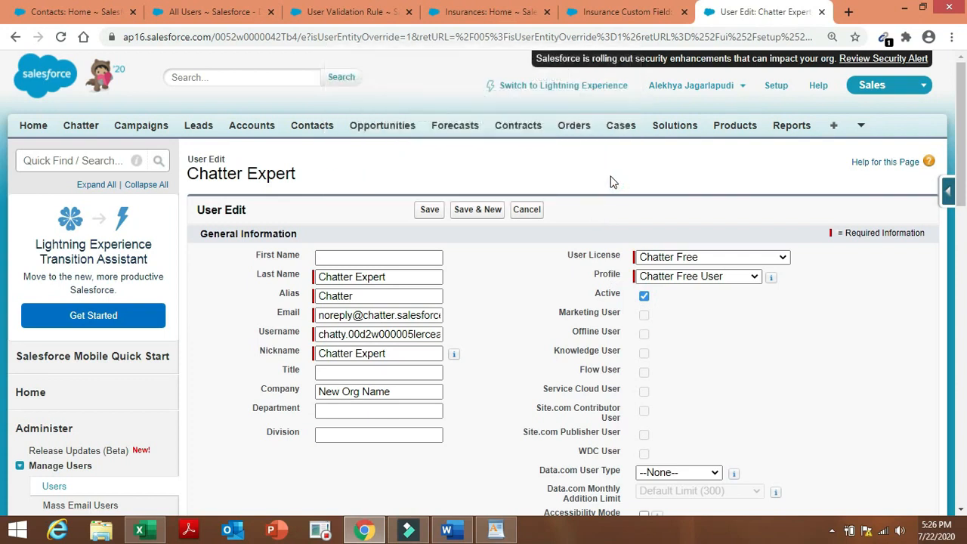
click(429, 211)
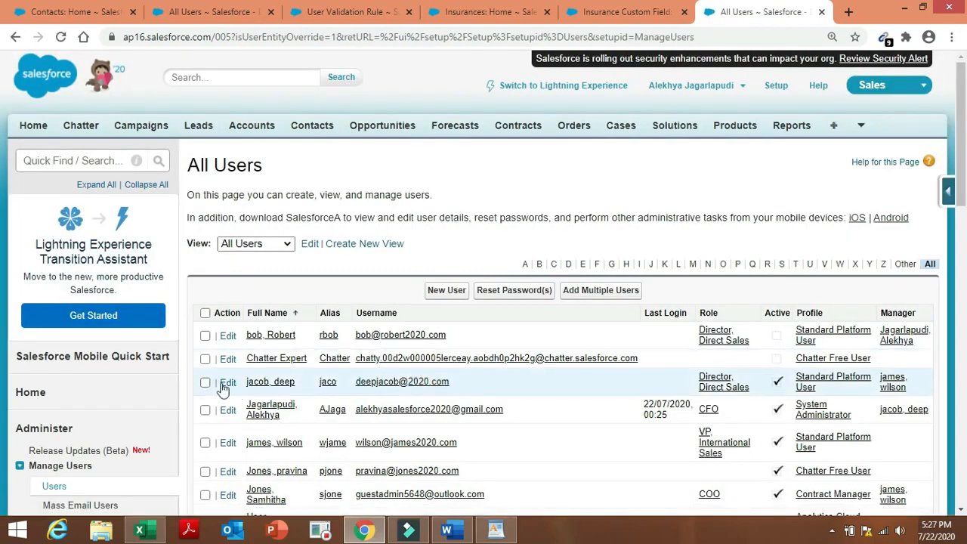
Clear Active on the third listed Director, Direct Sales user, accept the warning, and save.
click(226, 384)
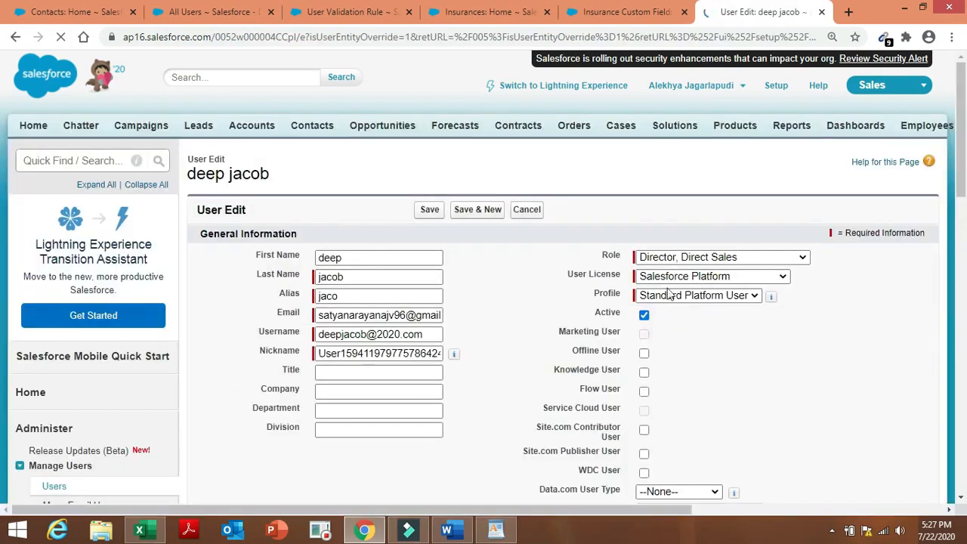
click(644, 315)
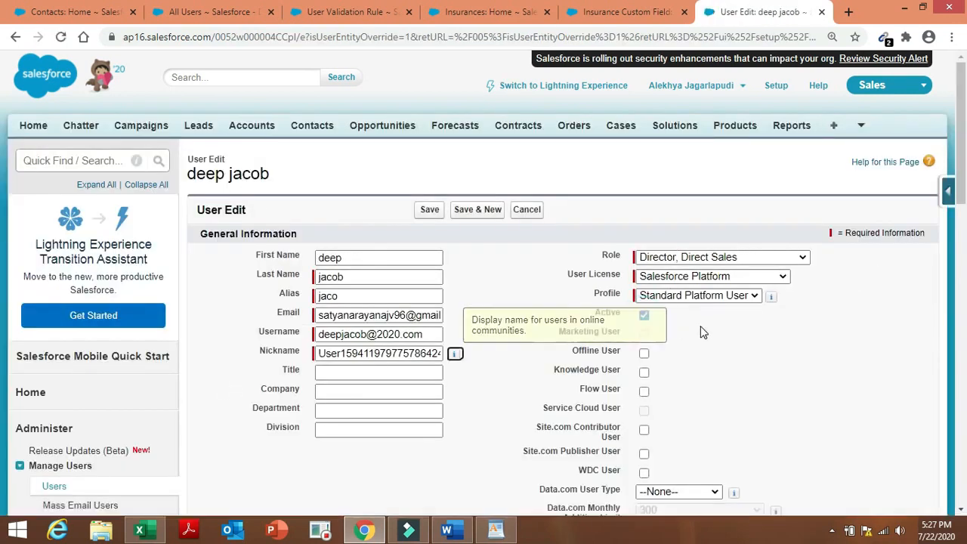
click(644, 316)
click(644, 316)
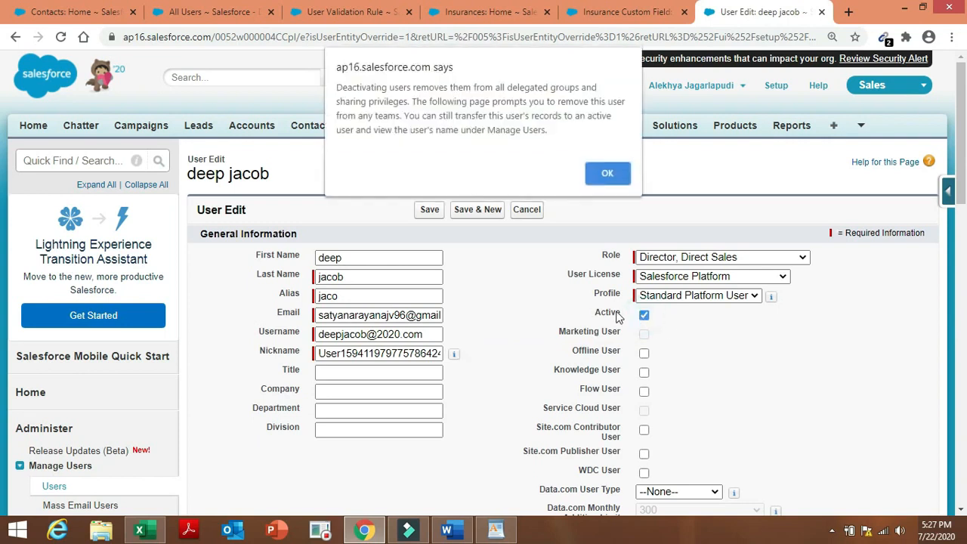
click(610, 175)
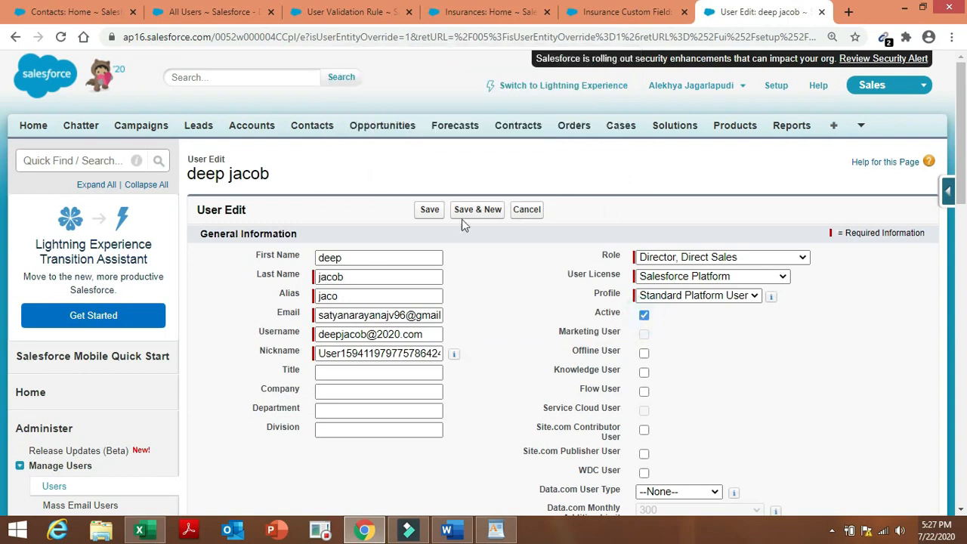
click(429, 211)
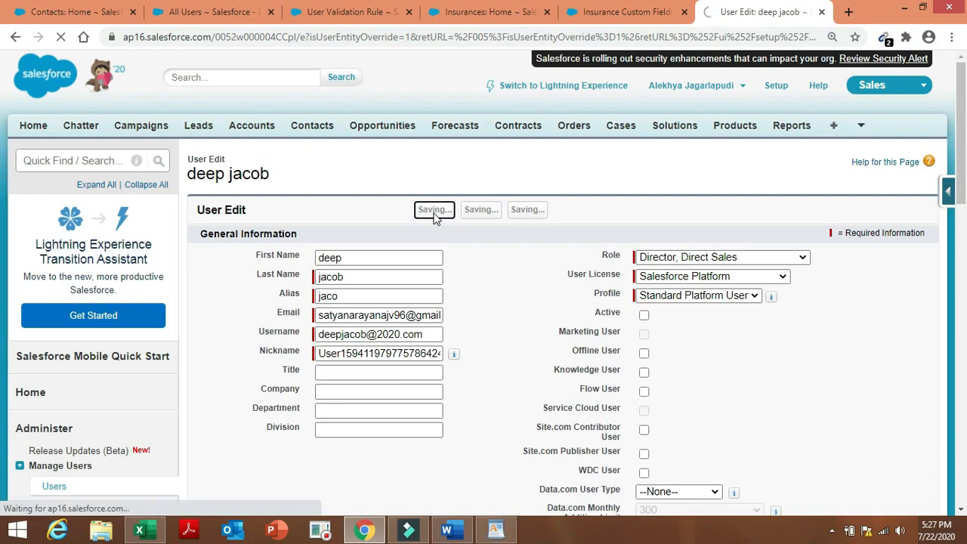
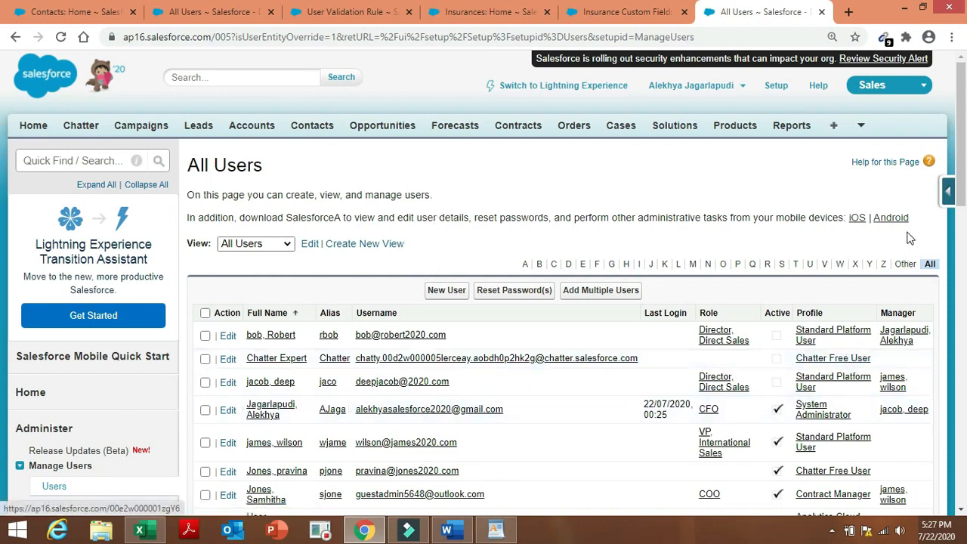
Try to deactivate the VP International Sales user, accepting the warning and saving, then return to Users.
drag(963, 179, 963, 216)
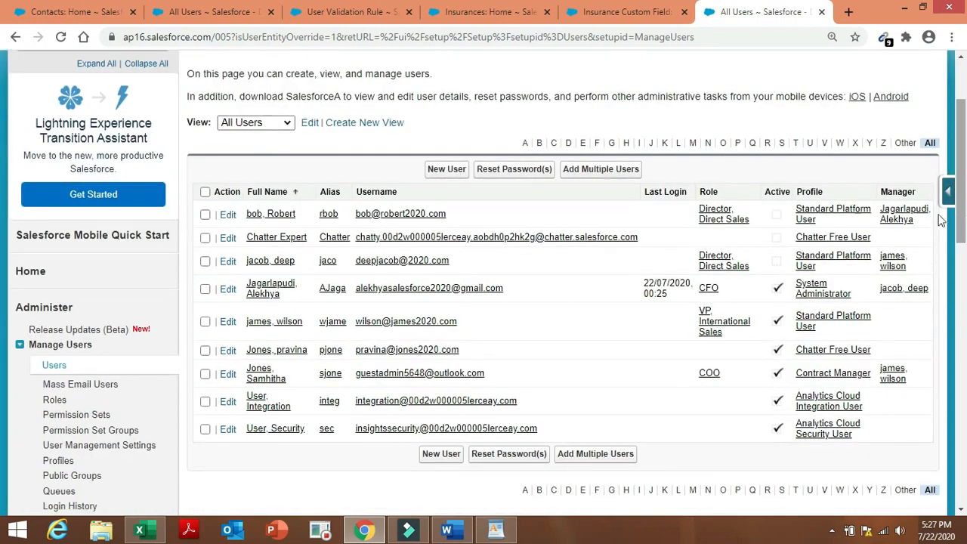
click(227, 322)
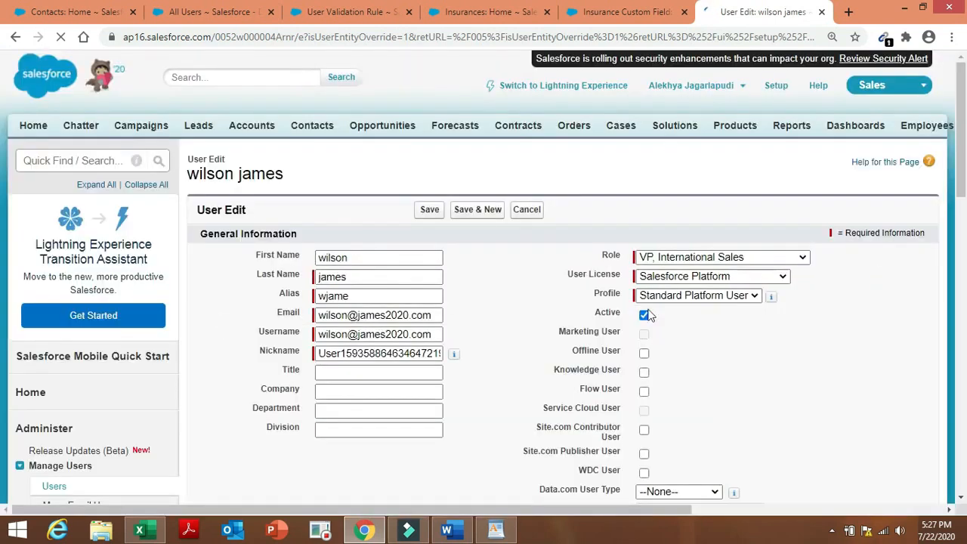
click(644, 314)
click(645, 317)
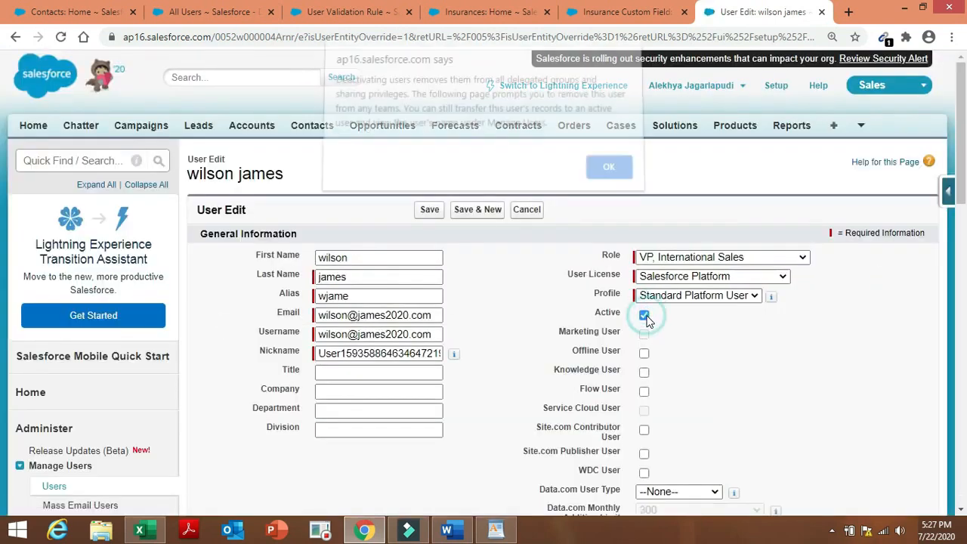
click(610, 174)
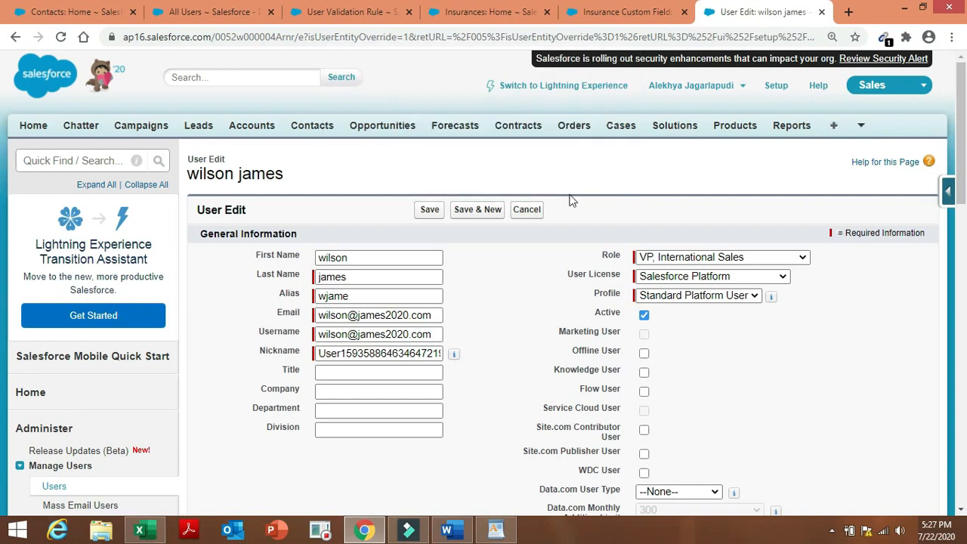
click(427, 211)
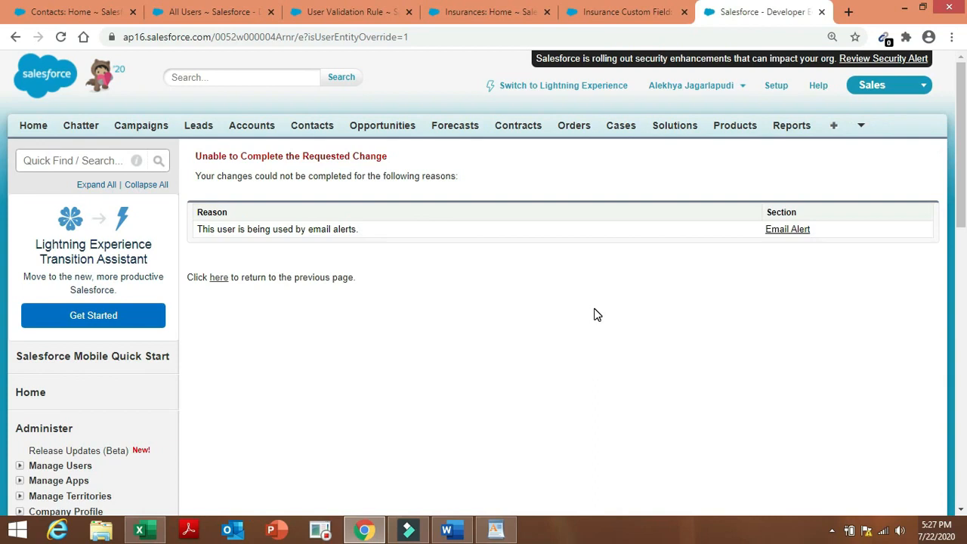
click(218, 278)
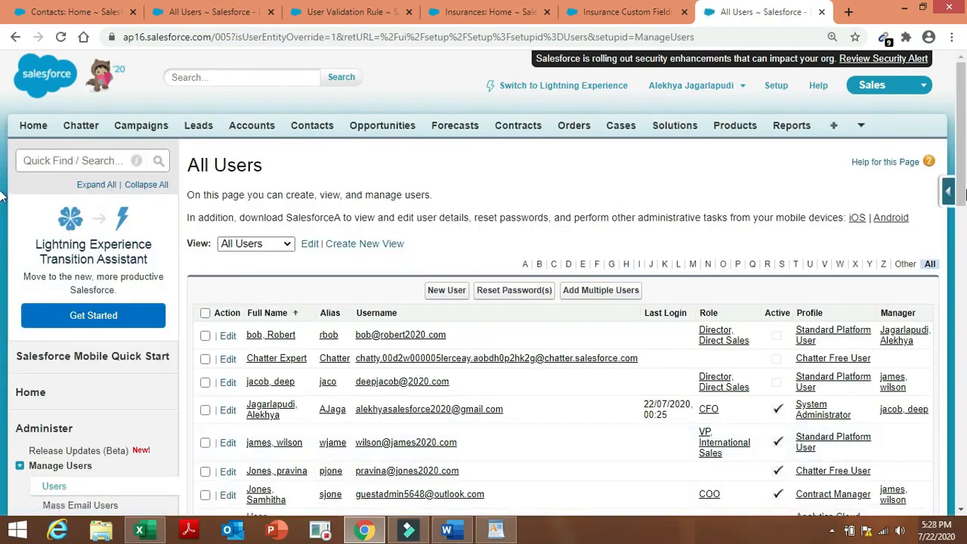
Retry deactivating the same user and open the blocking 'Email to VP' email alert.
drag(964, 143, 966, 295)
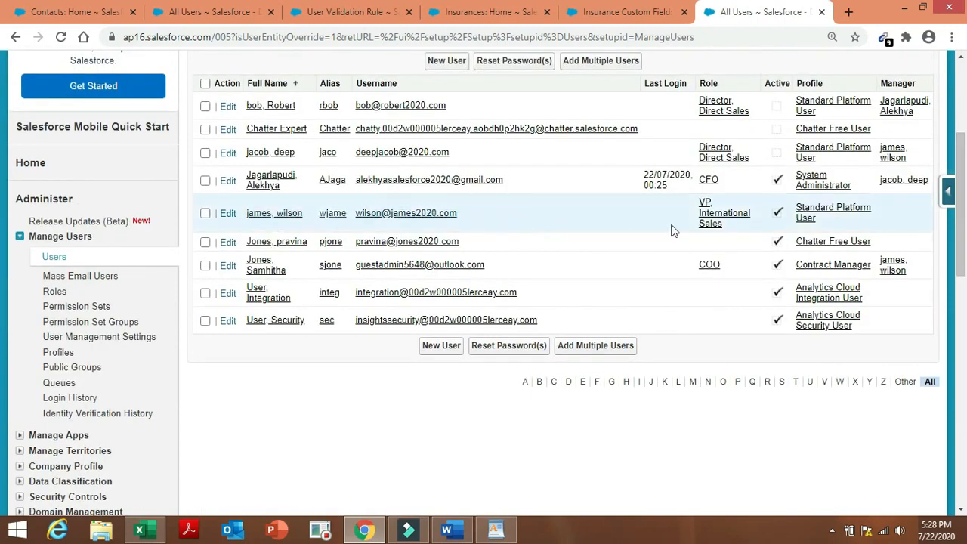
click(227, 215)
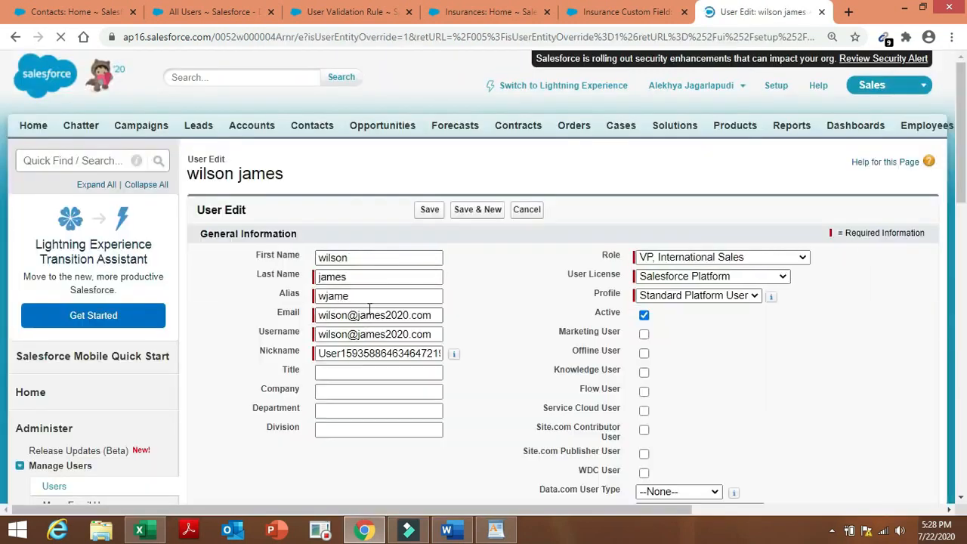
click(644, 315)
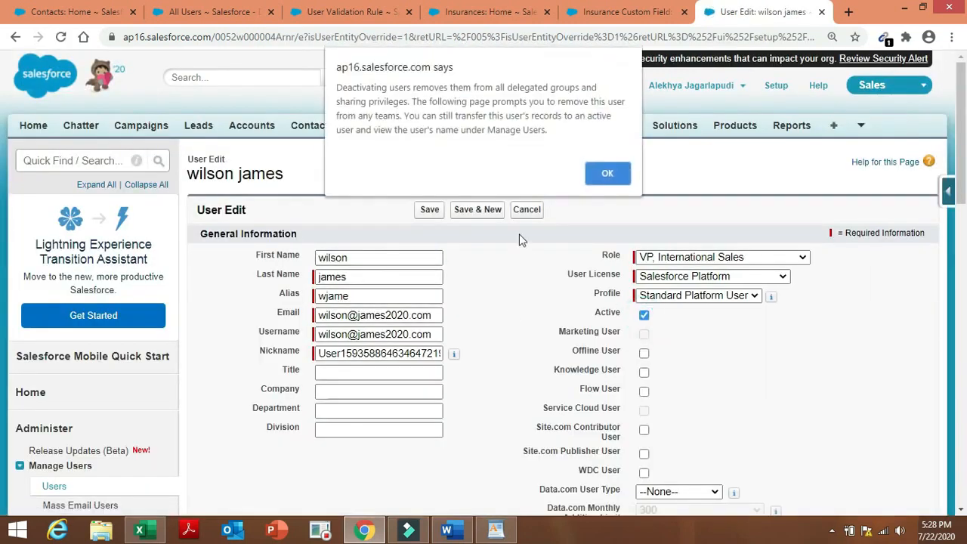
click(609, 173)
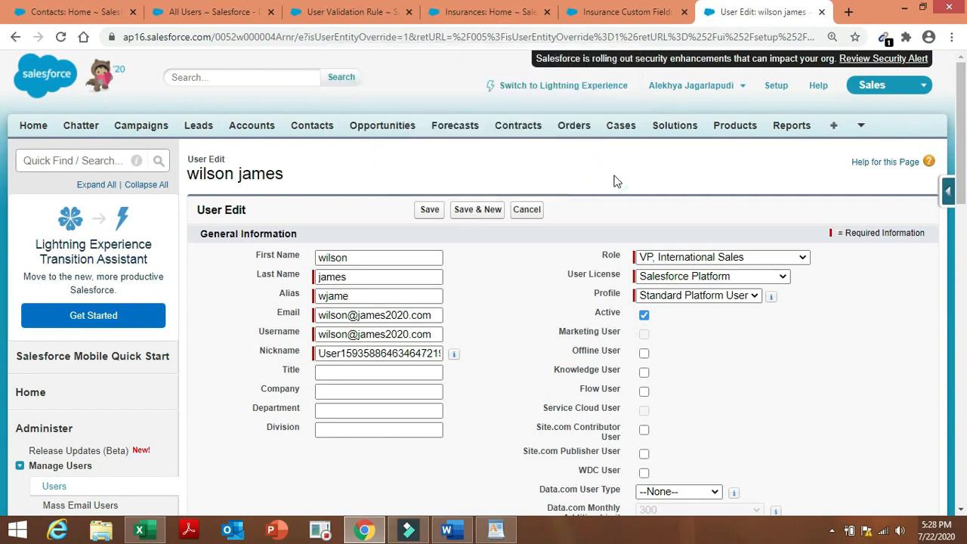
click(428, 209)
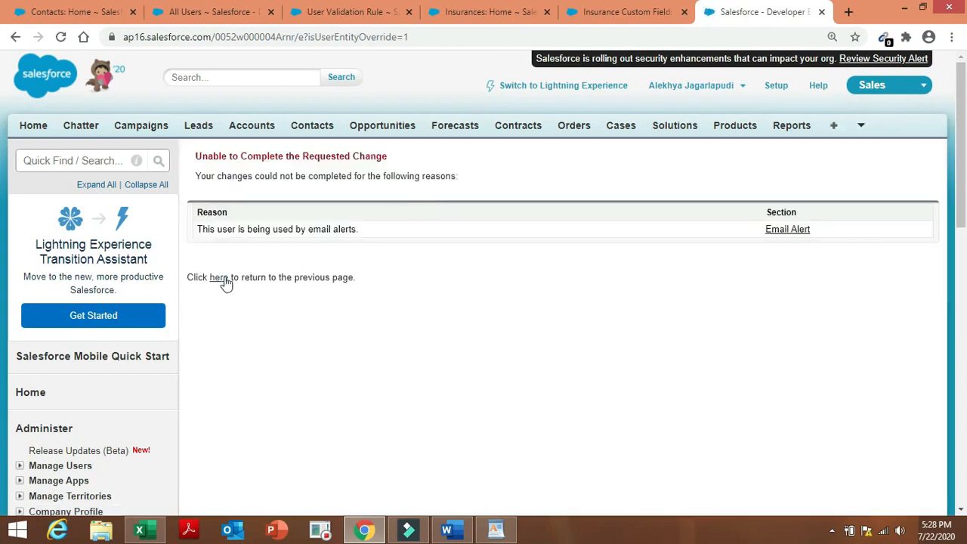
click(795, 233)
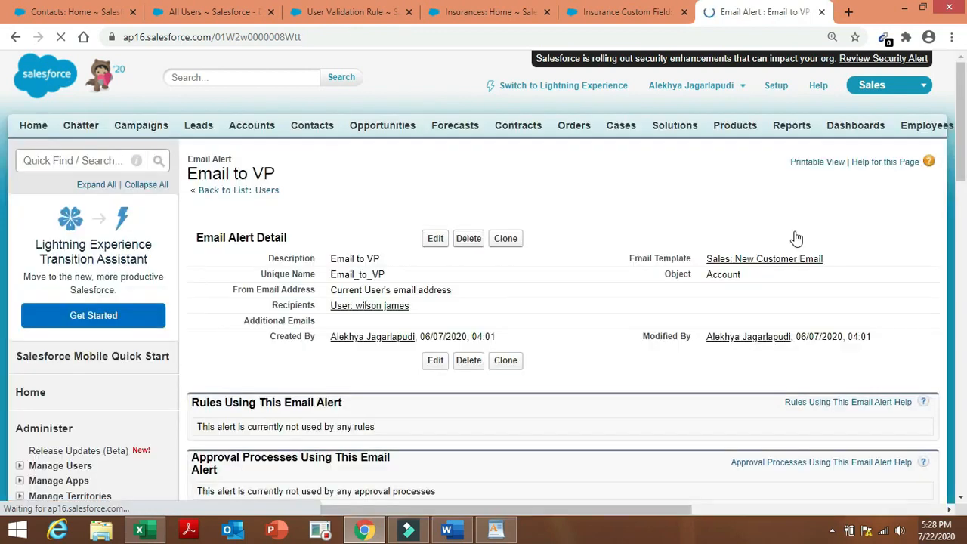
Delete the 'Email to VP' alert, then uncheck Active on the VP International Sales user and save.
click(469, 361)
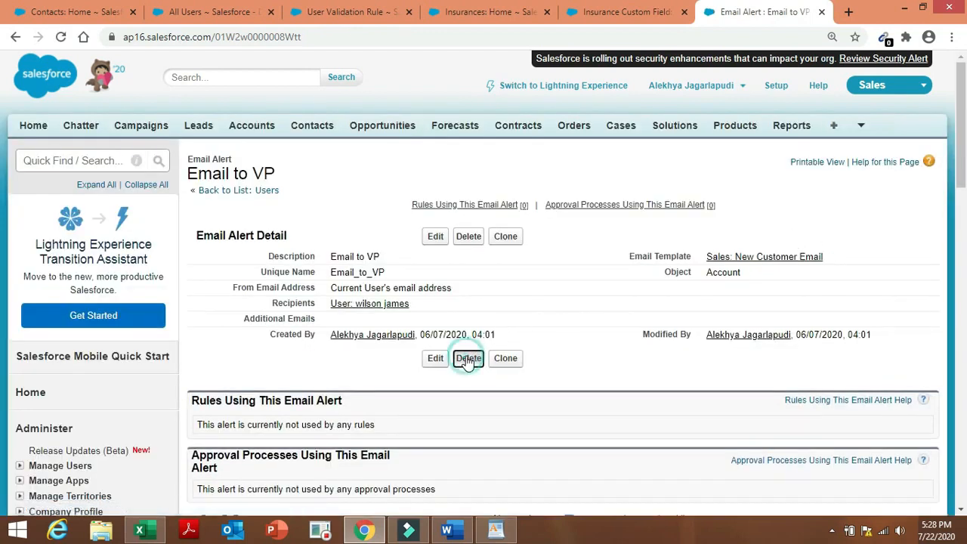
click(555, 116)
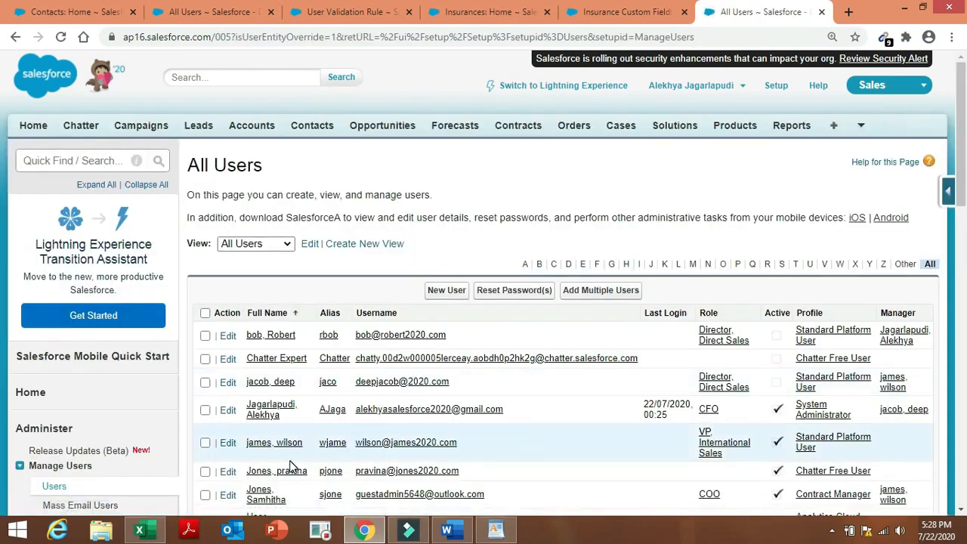
click(229, 442)
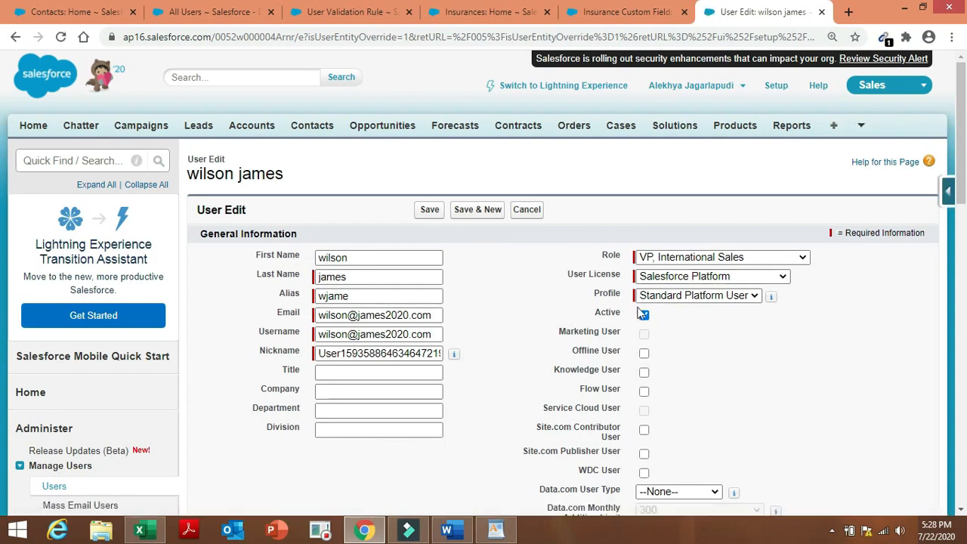
click(643, 315)
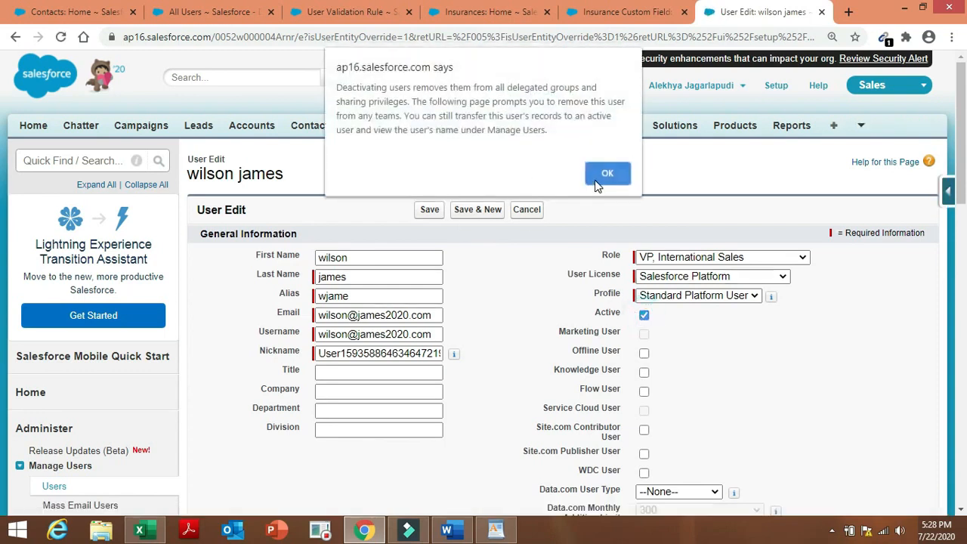
click(595, 179)
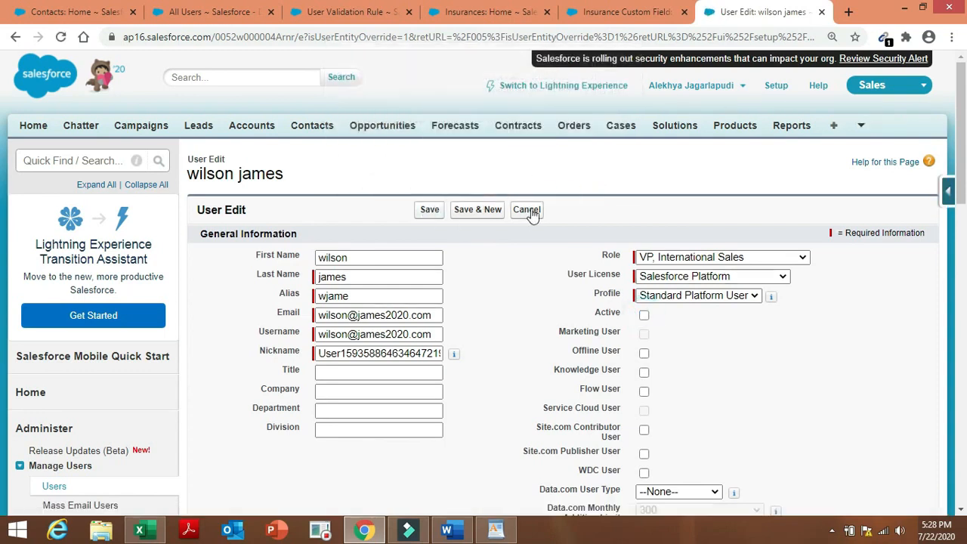
click(429, 211)
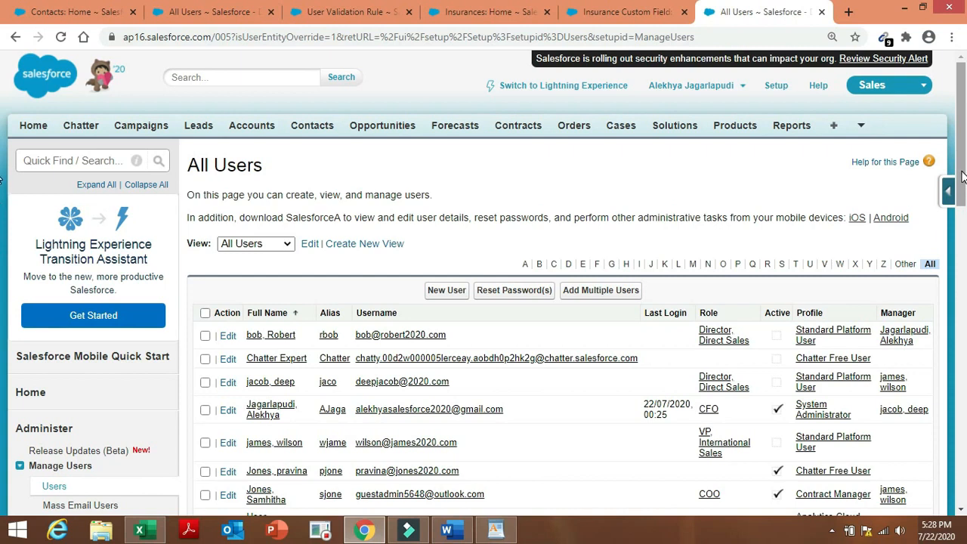
Leave the integration user unchanged and save the Chatter Free user as inactive.
drag(966, 179, 965, 235)
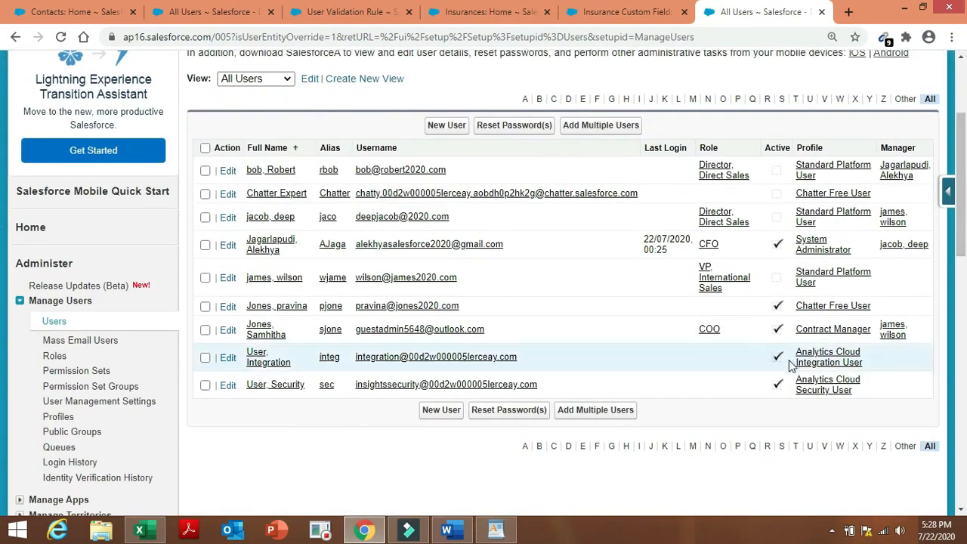
click(227, 359)
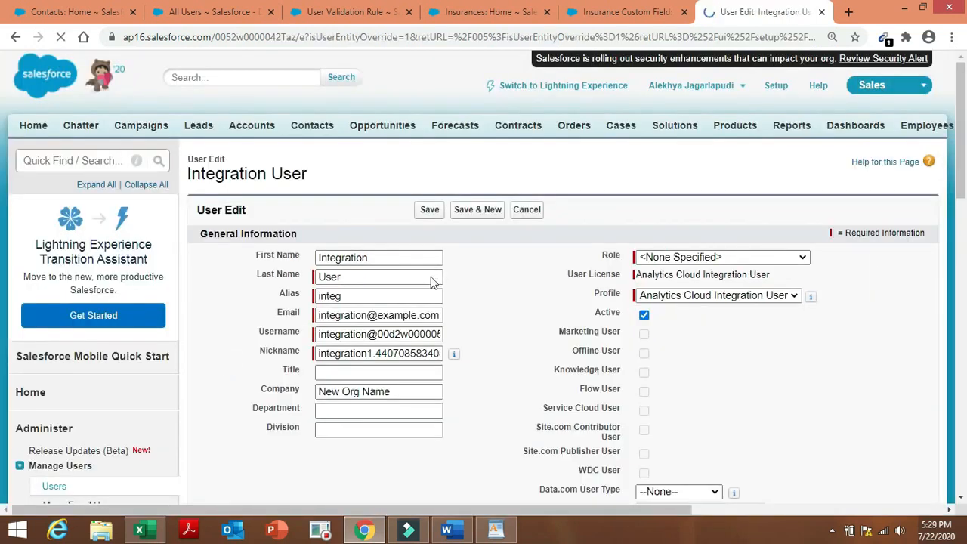
click(534, 216)
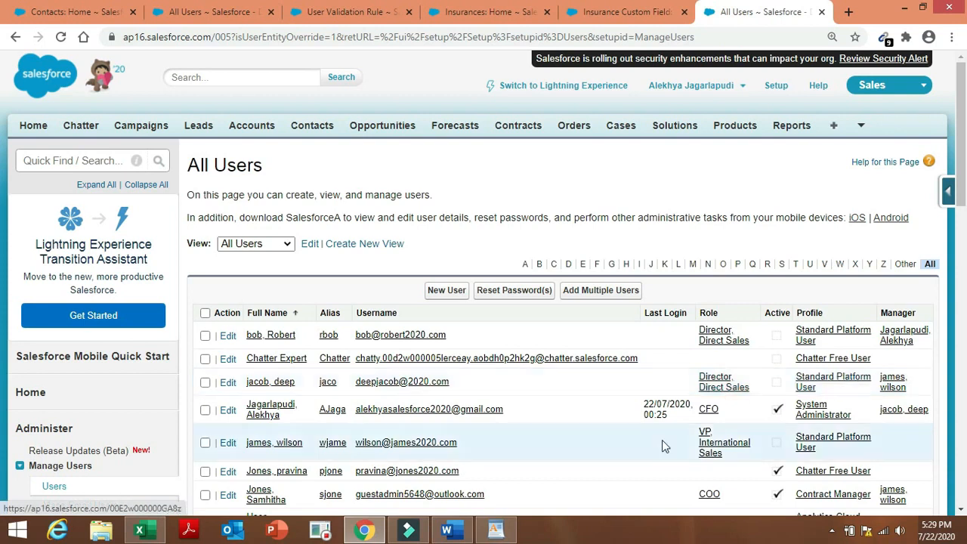
click(228, 473)
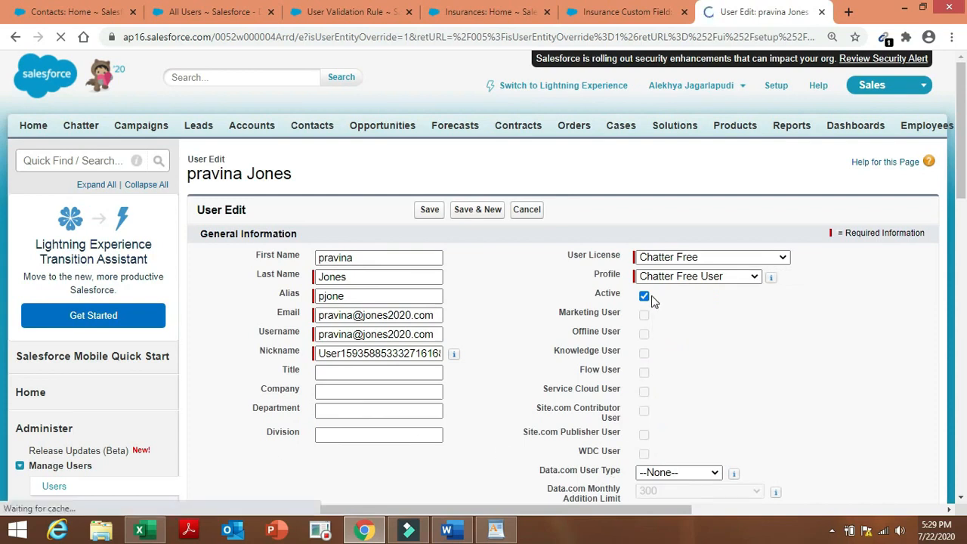
click(646, 298)
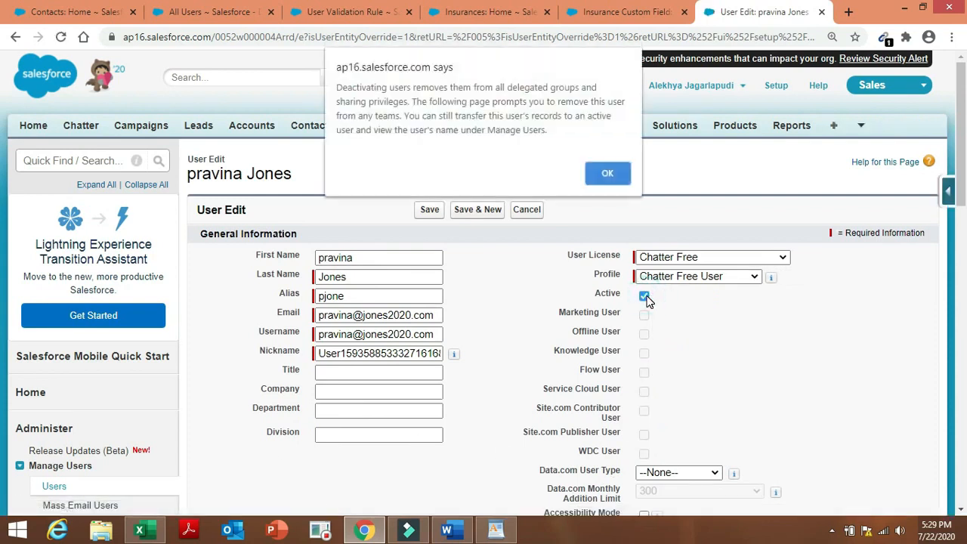
click(612, 173)
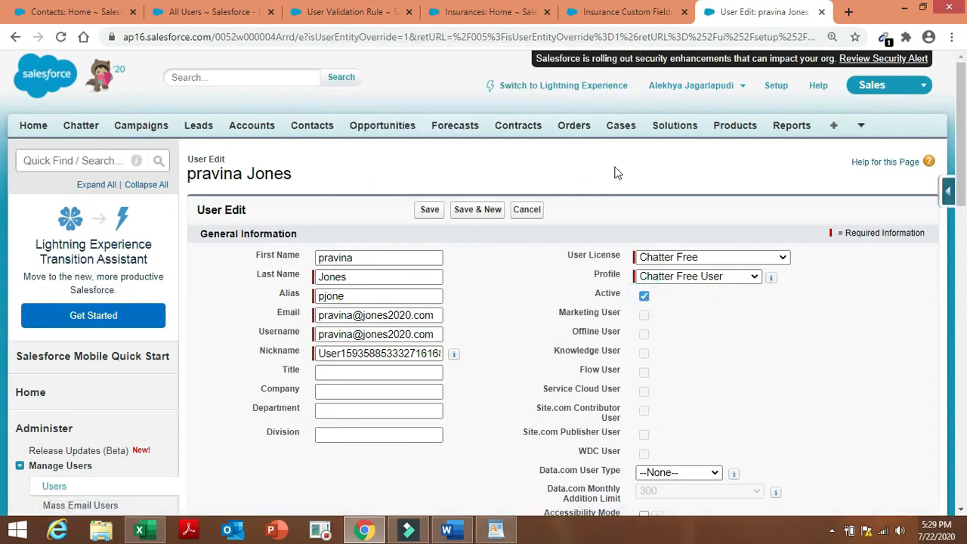
click(432, 212)
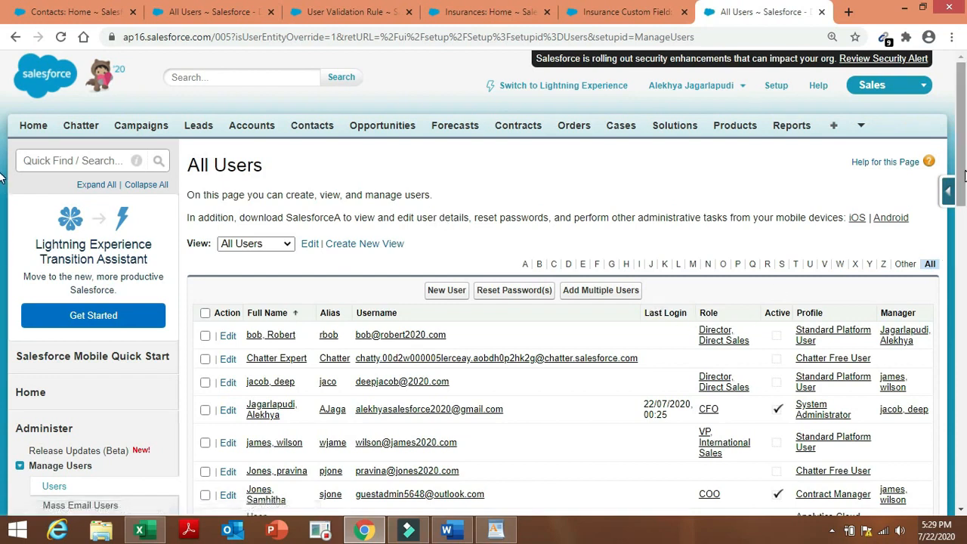
Uncheck Active on the Contract Manager user, accept the warning, and save.
scroll(227, 340, down, 3)
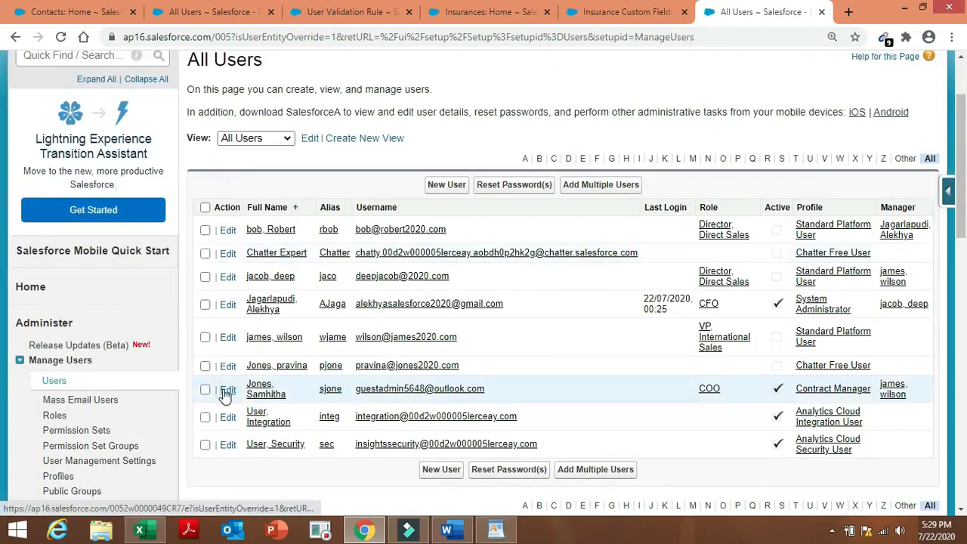
click(227, 390)
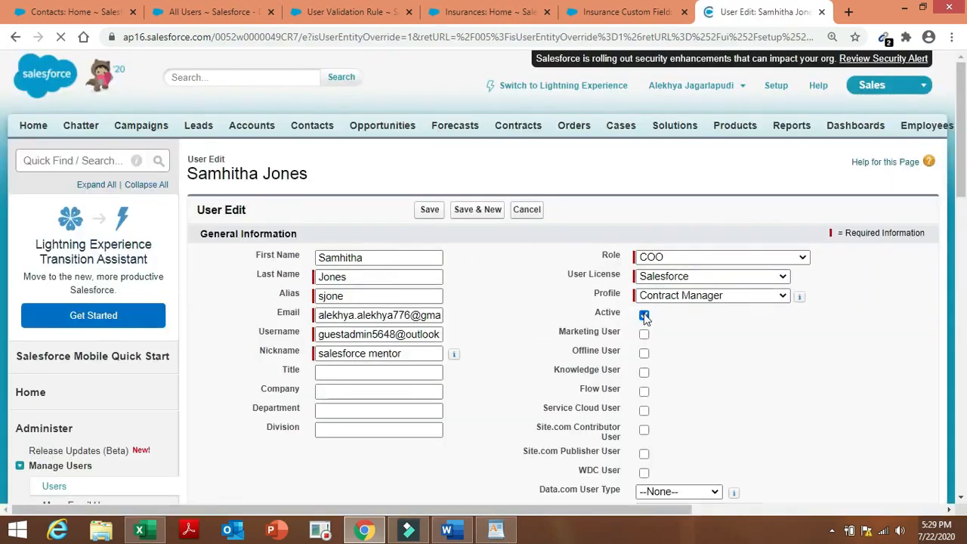
click(644, 315)
click(605, 173)
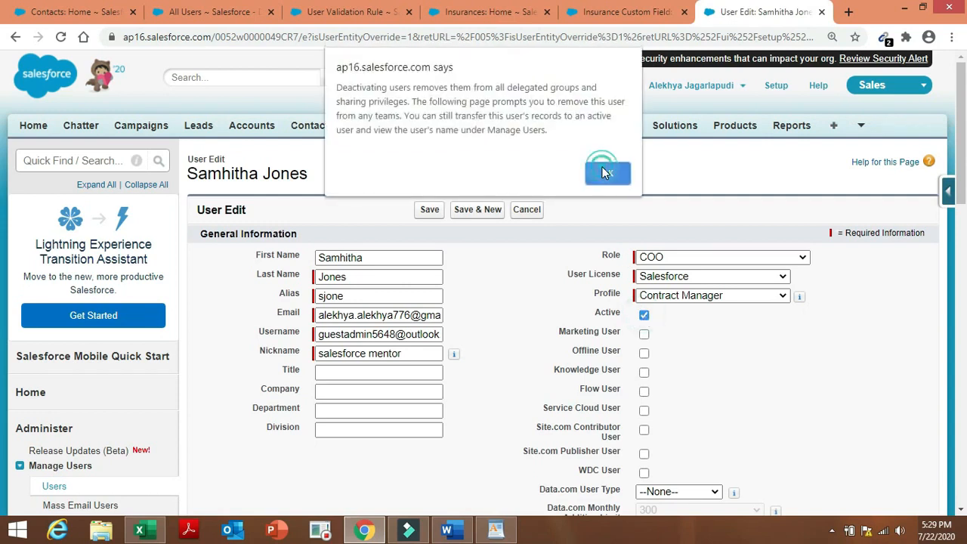
click(430, 210)
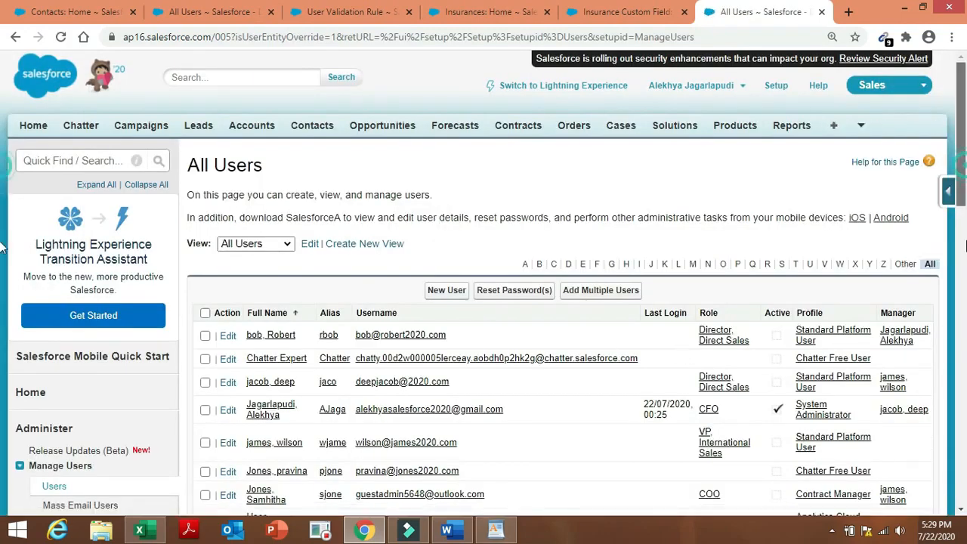
scroll(959, 170, down, 3)
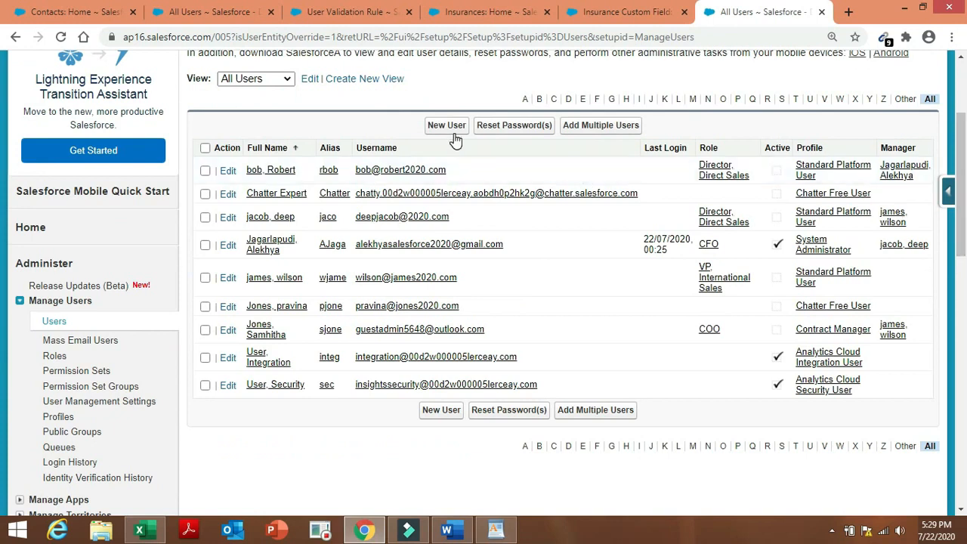
Start a new user and fill in the first name, last name, alias and e-mail address.
click(453, 130)
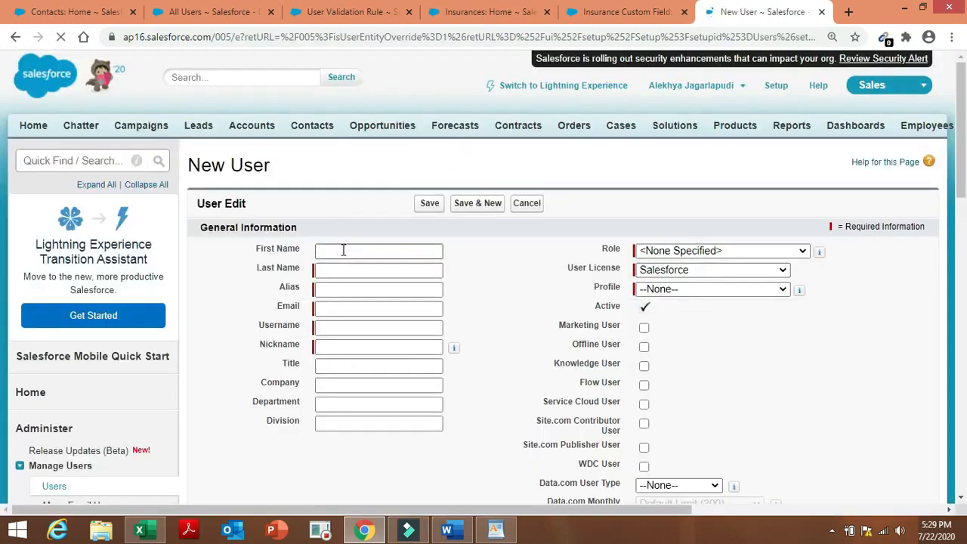
click(343, 249)
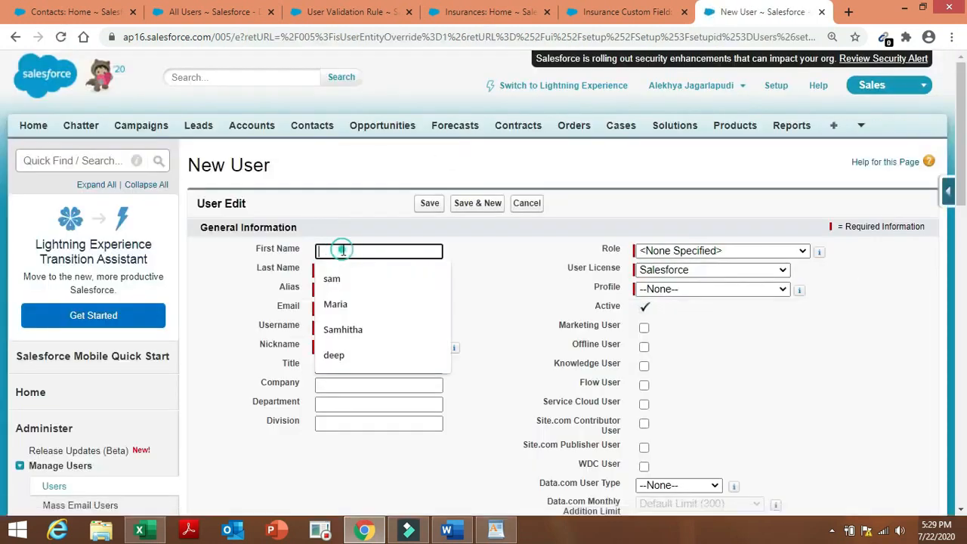
click(347, 273)
click(355, 273)
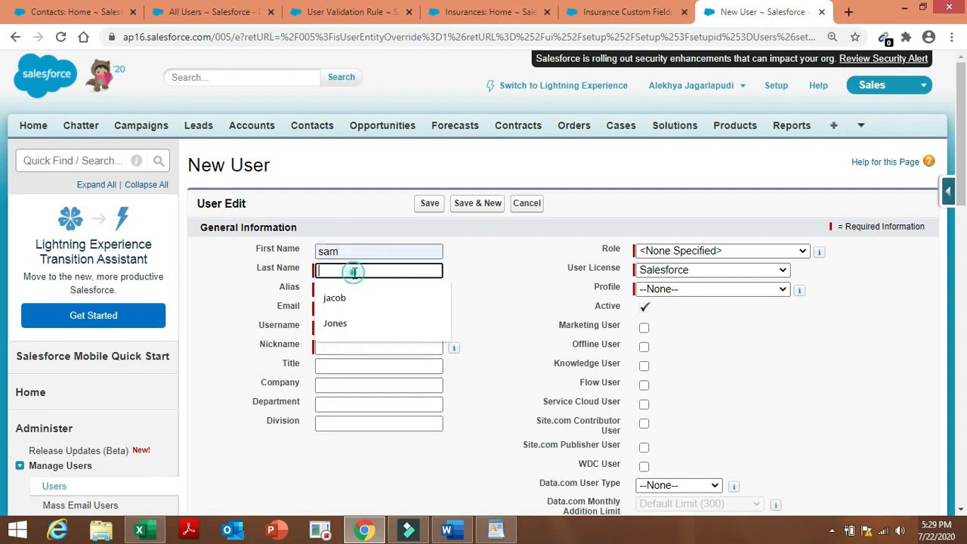
click(352, 295)
click(352, 290)
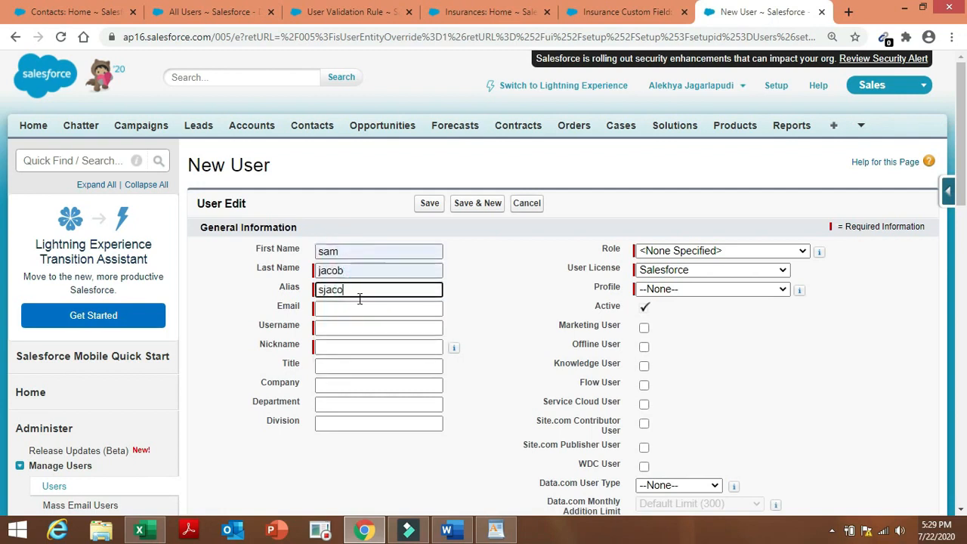
click(356, 312)
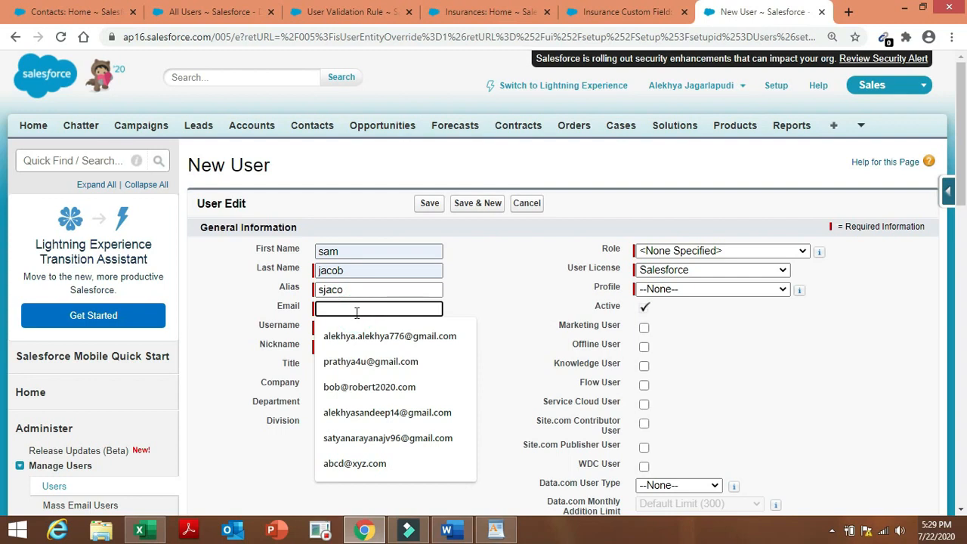
text(b)
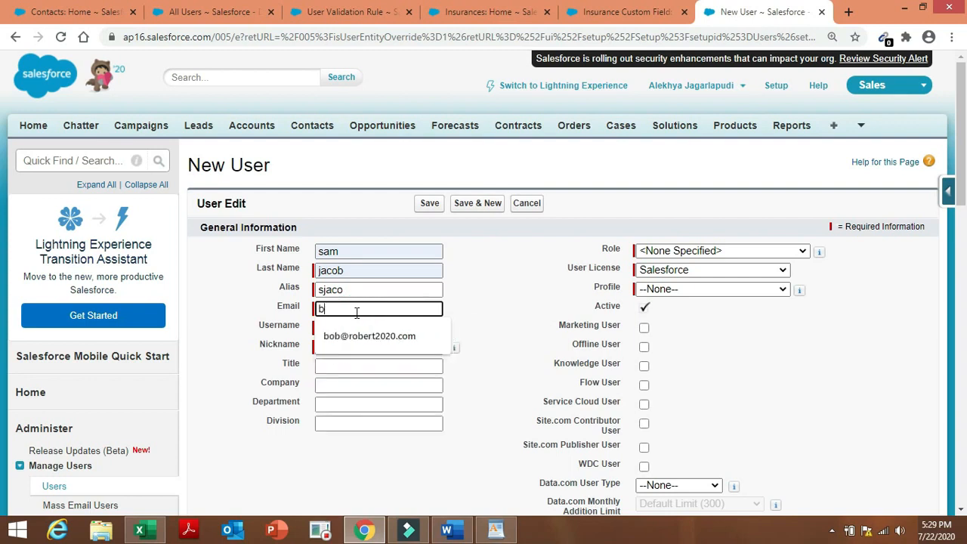
key(BackSpace)
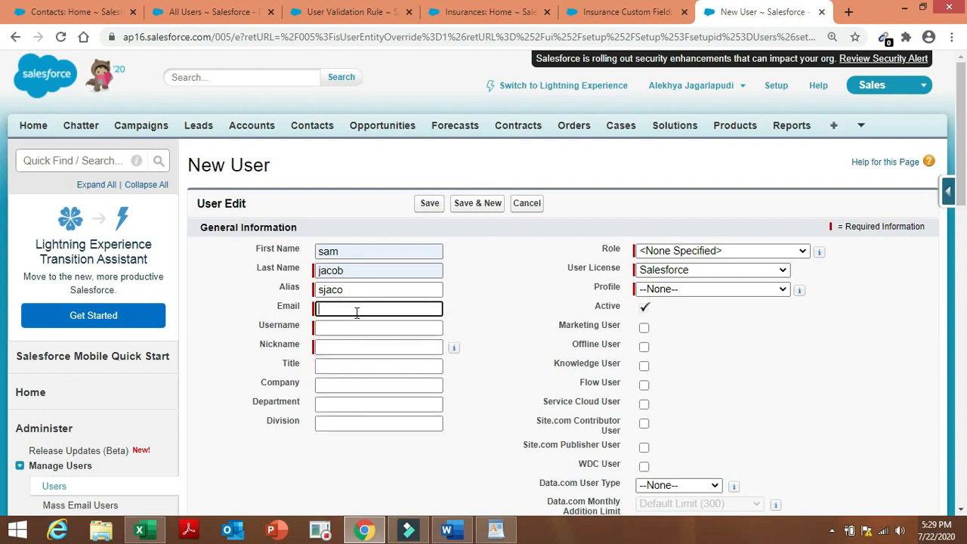
click(431, 328)
click(529, 323)
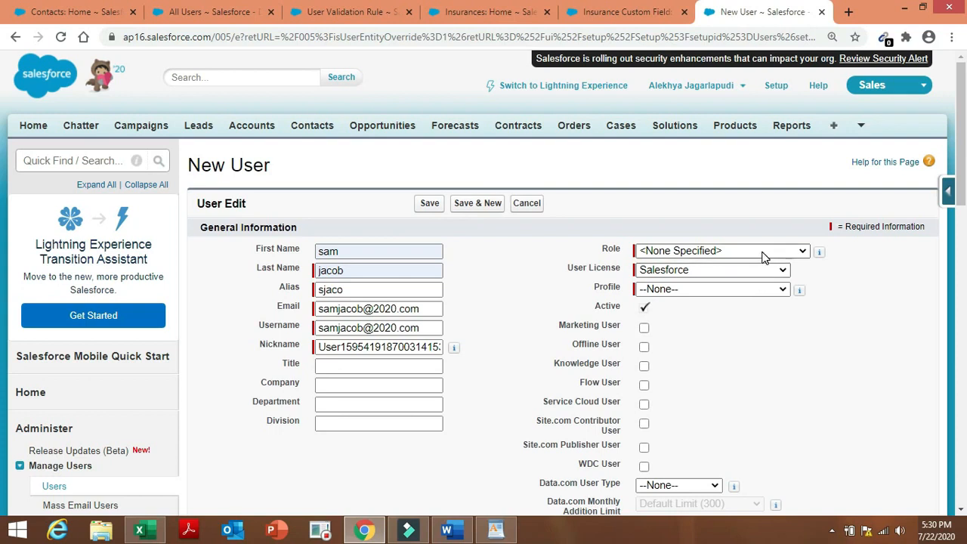
Set the user license to Salesforce Platform and the role to Insurance VP.
click(748, 275)
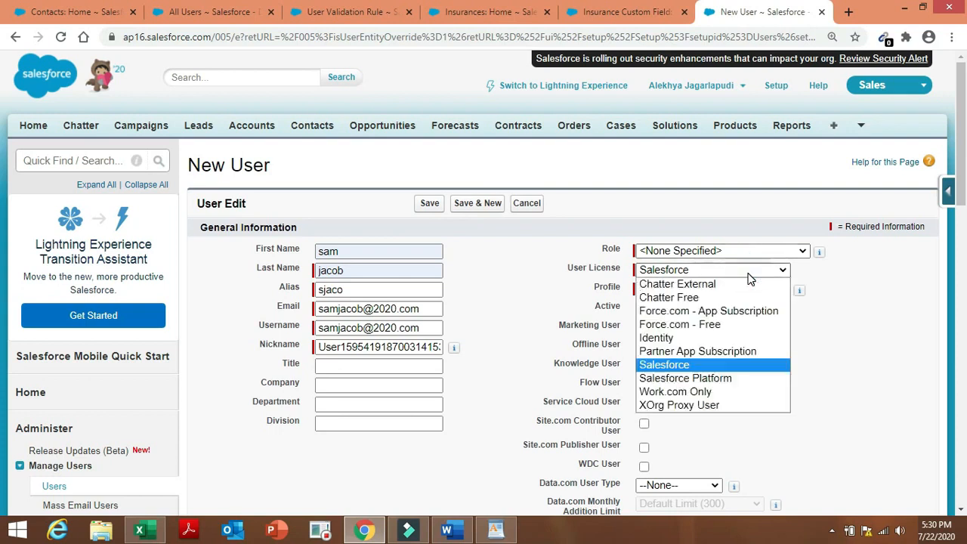
click(730, 382)
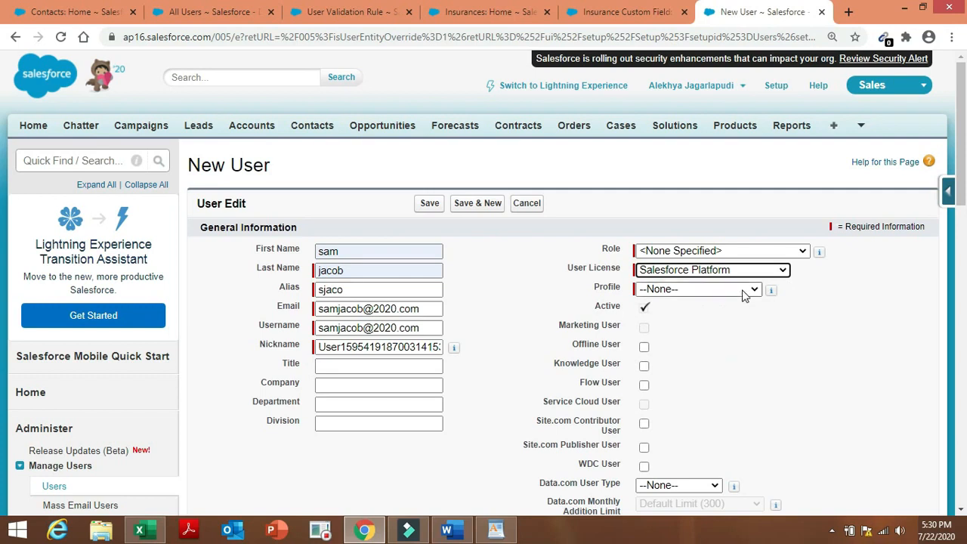
click(760, 251)
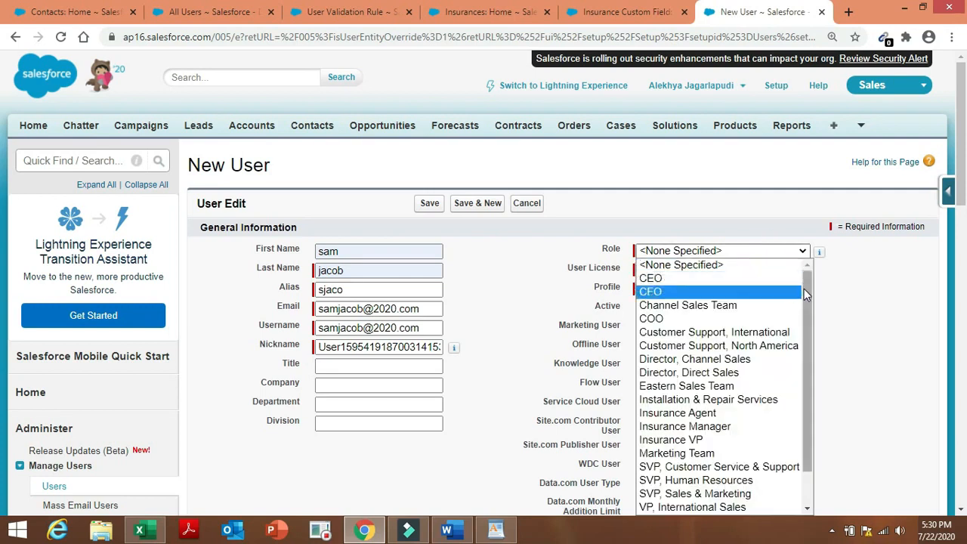
scroll(810, 369, down, 1)
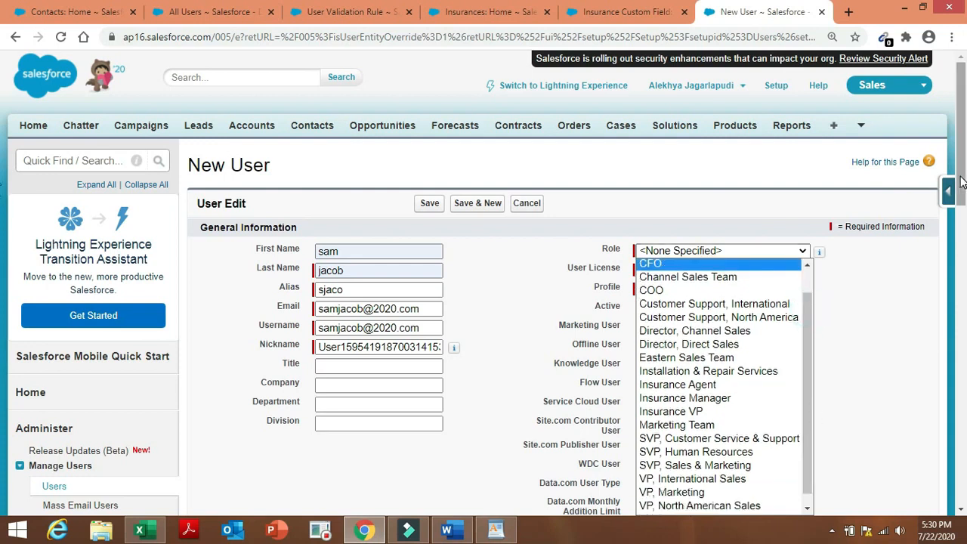
drag(962, 183, 962, 215)
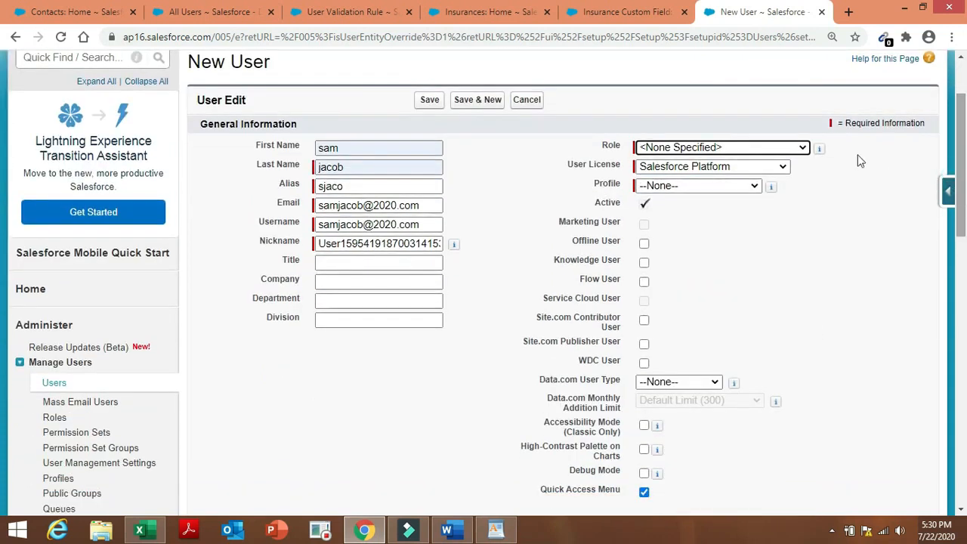
click(800, 147)
drag(807, 340, 822, 360)
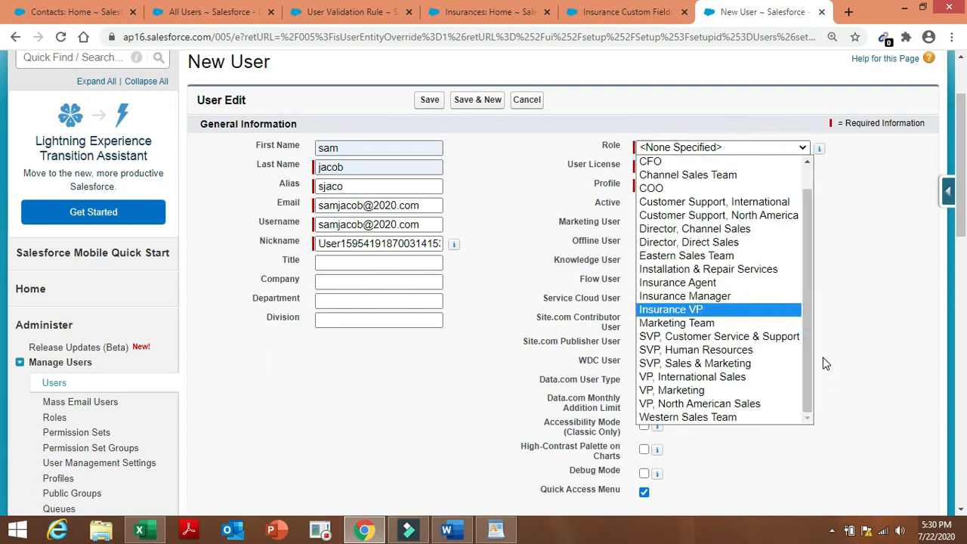
click(739, 309)
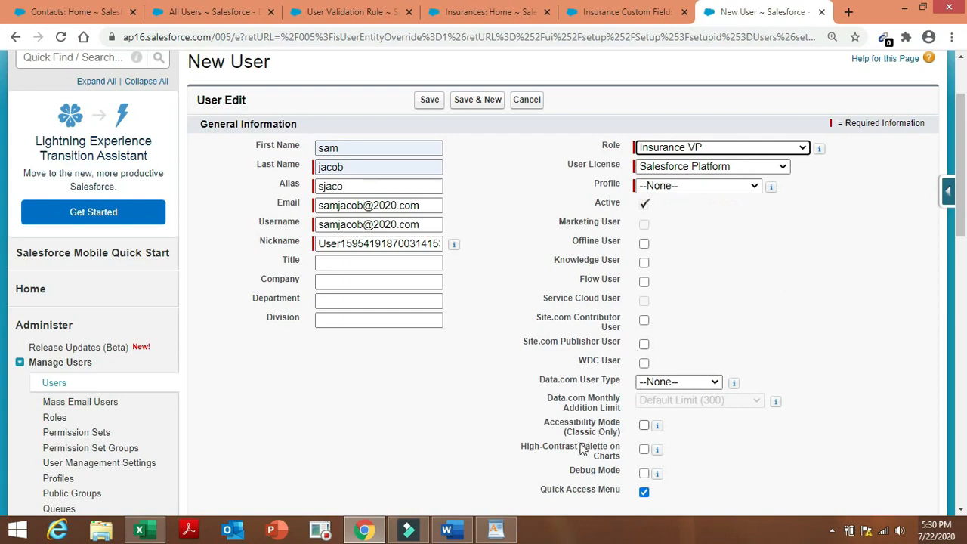
Set the profile to INSURANCE, save the user, and return to All Users.
click(736, 187)
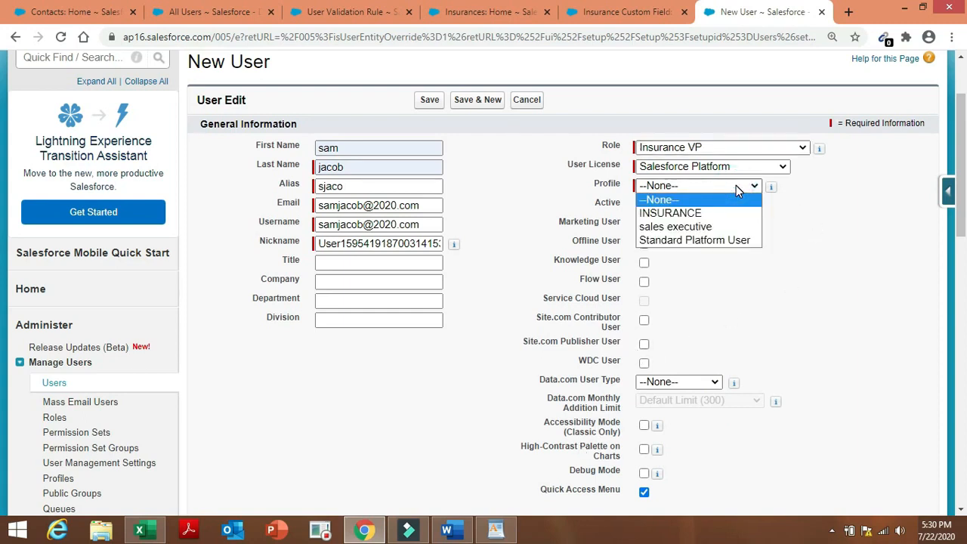
click(725, 226)
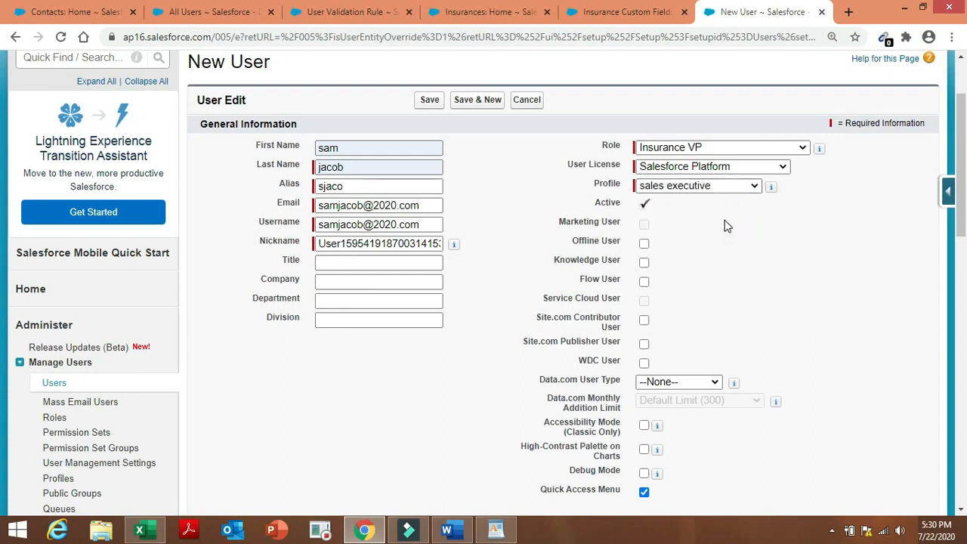
click(740, 186)
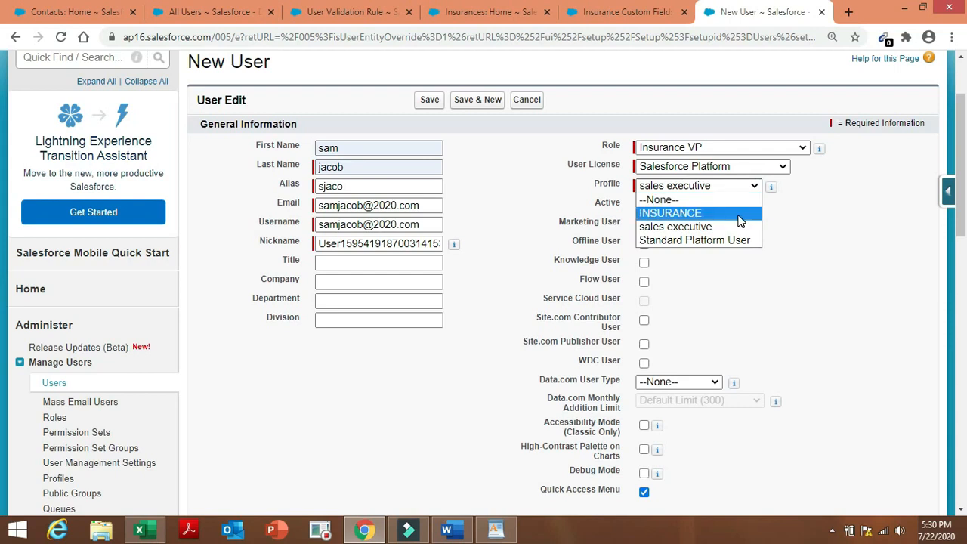
click(739, 215)
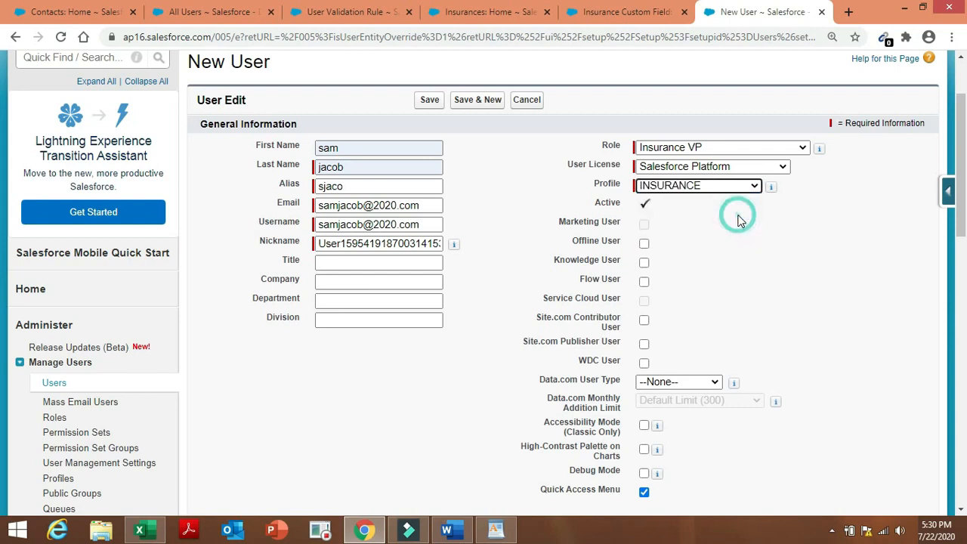
click(451, 531)
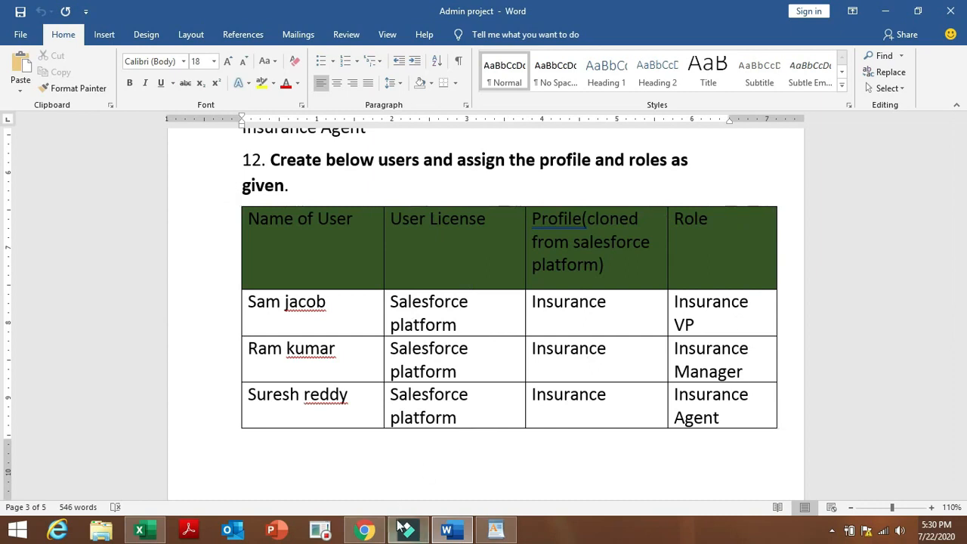
click(365, 532)
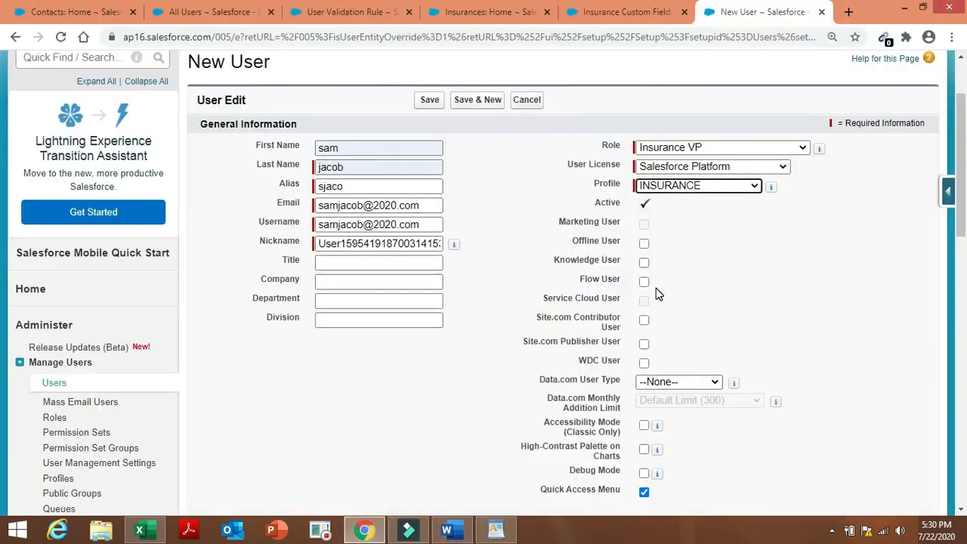
click(428, 106)
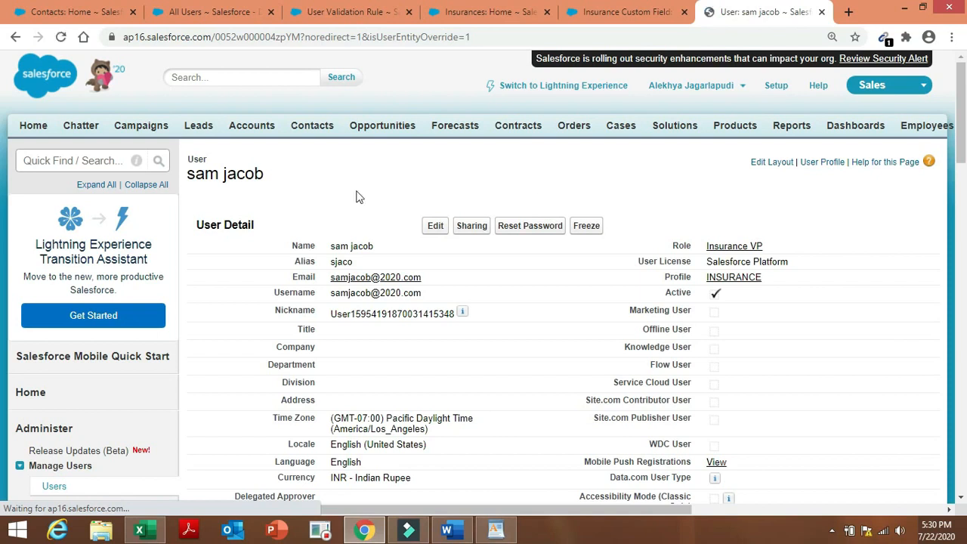
click(53, 487)
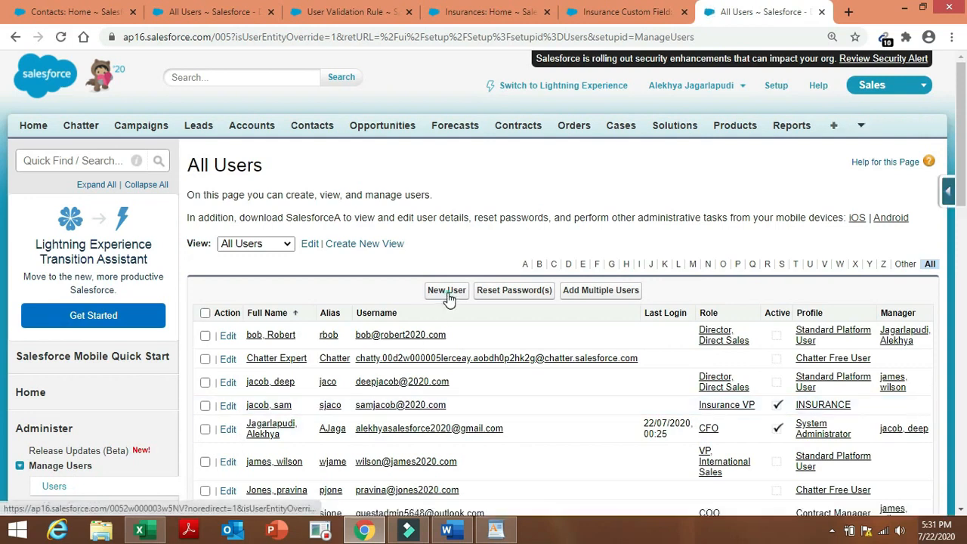
Start another new user and enter the first name, last name, alias and e-mail.
click(446, 291)
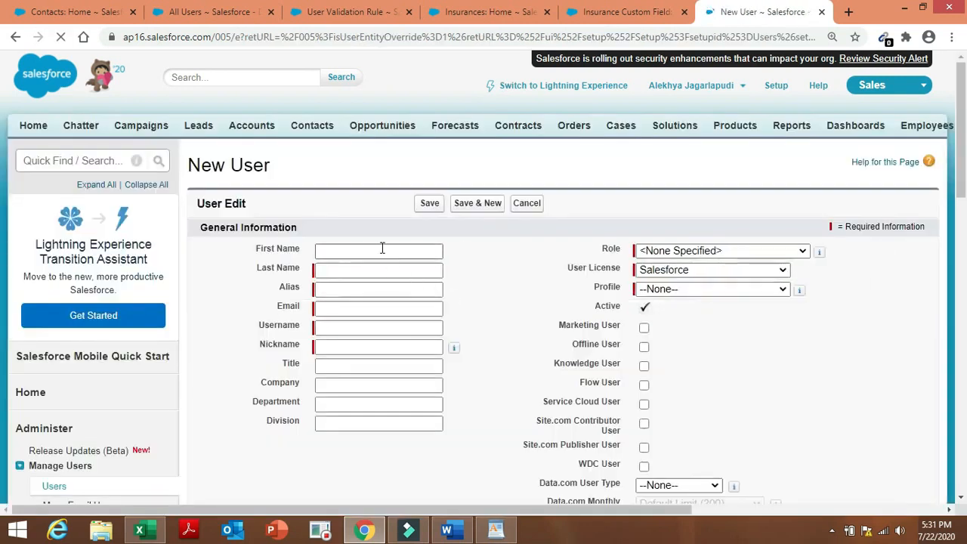
click(381, 250)
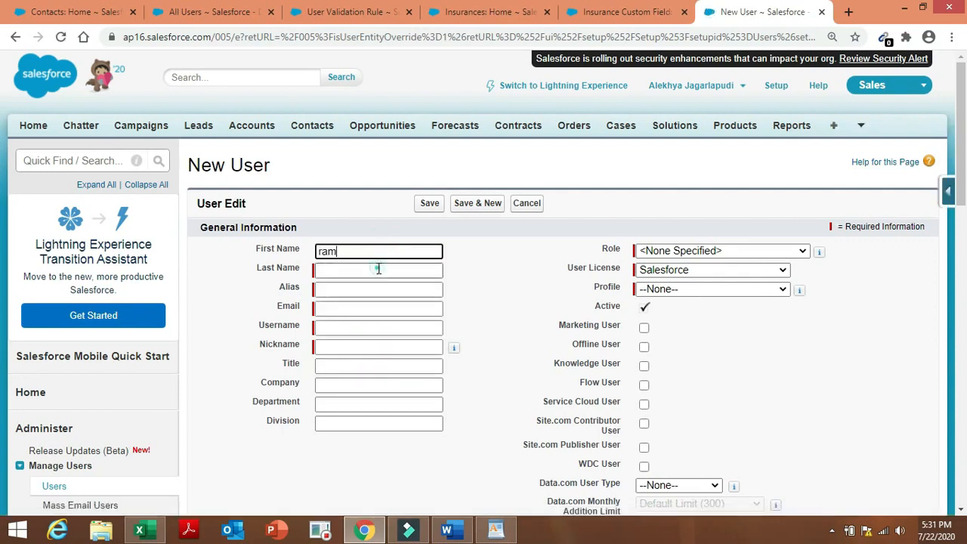
click(378, 269)
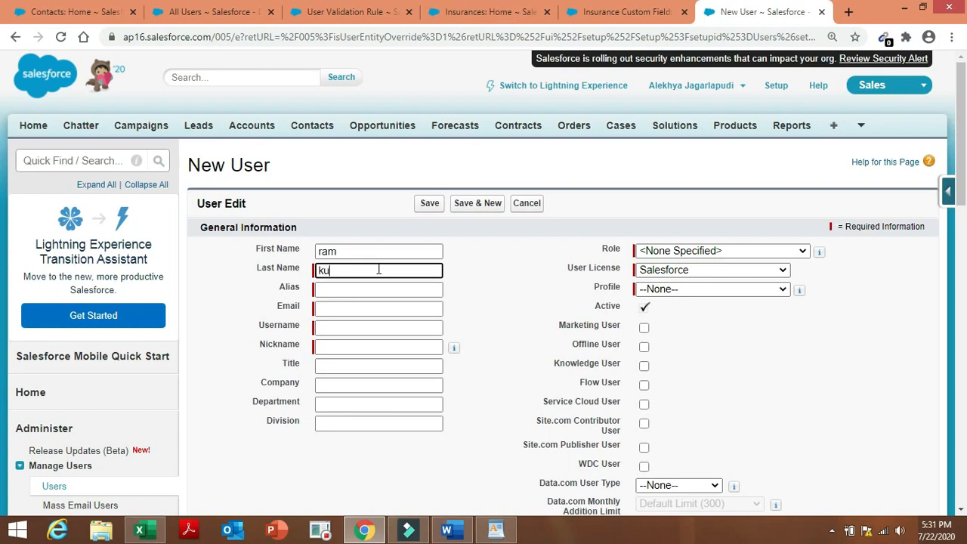
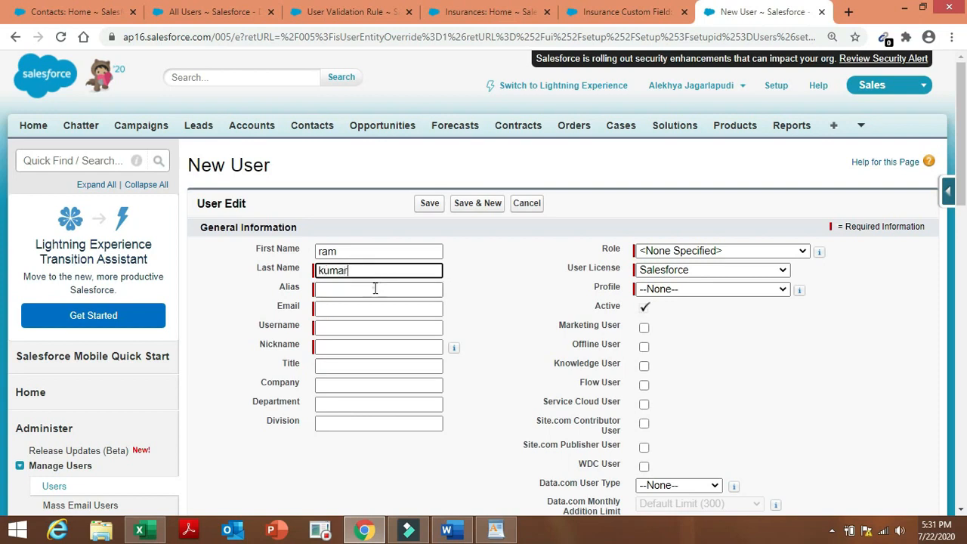
click(373, 288)
click(372, 308)
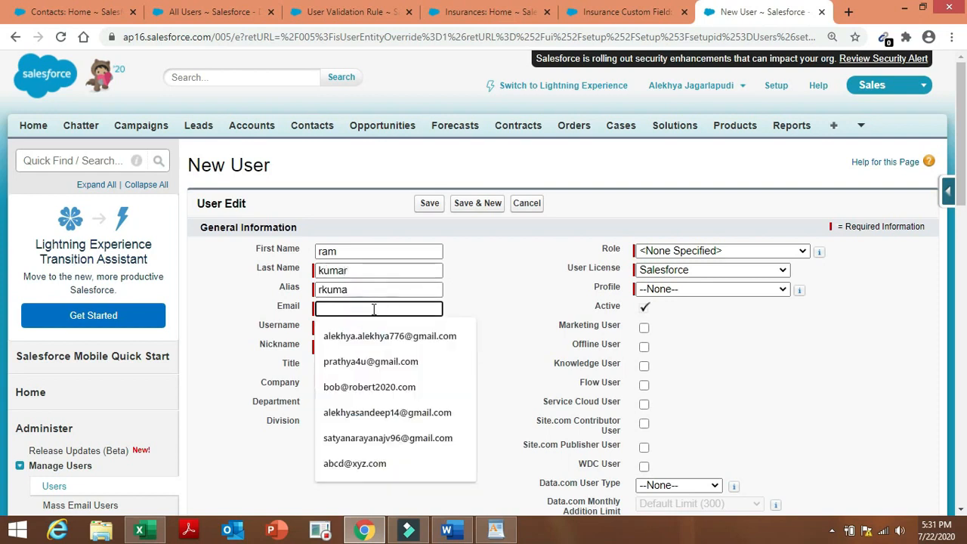
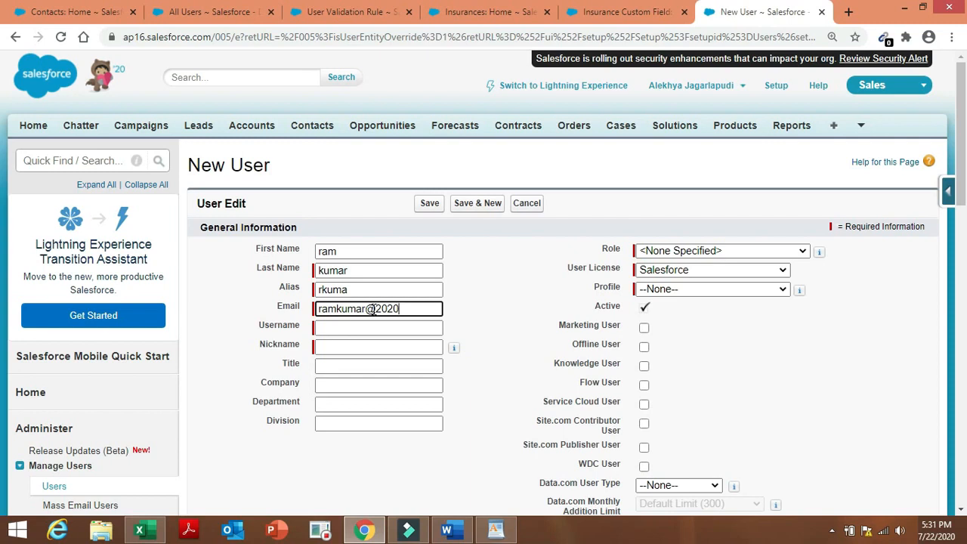
click(371, 325)
click(468, 313)
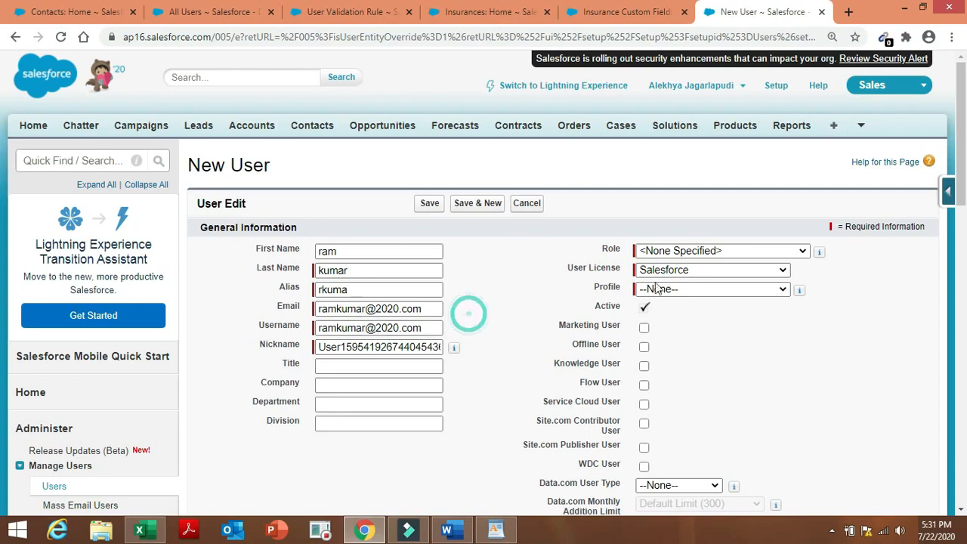
Assign Insurance Manager role, Salesforce Platform license and INSURANCE profile, save, and return to All Users.
click(736, 254)
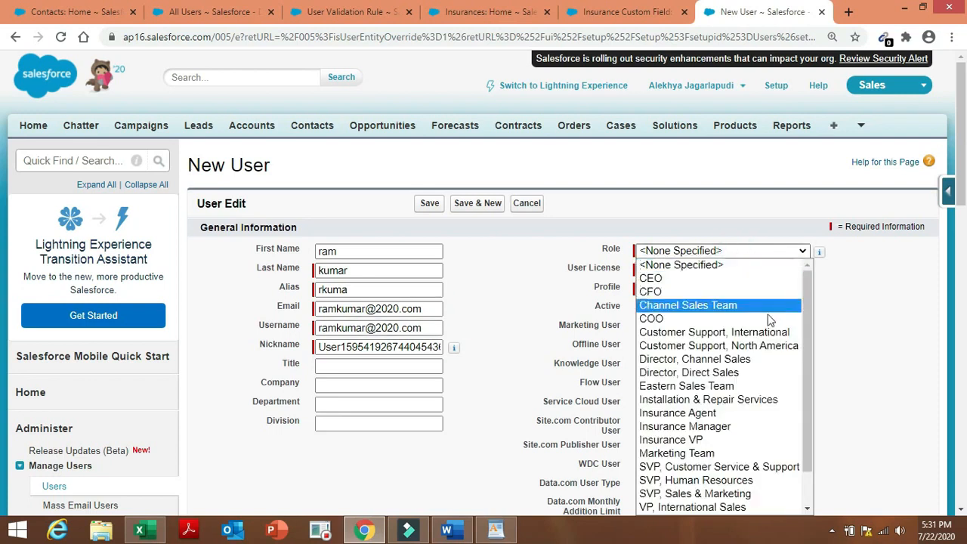
click(716, 426)
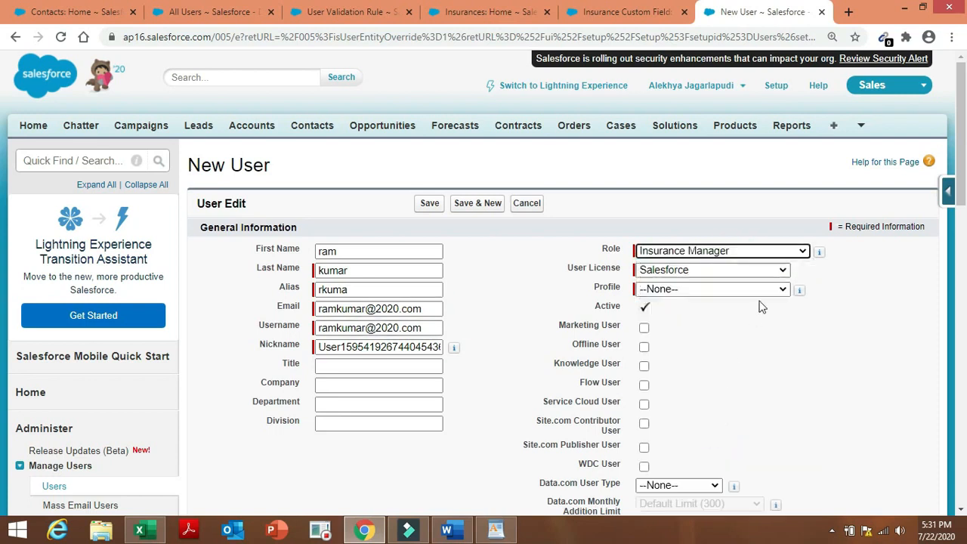
click(778, 269)
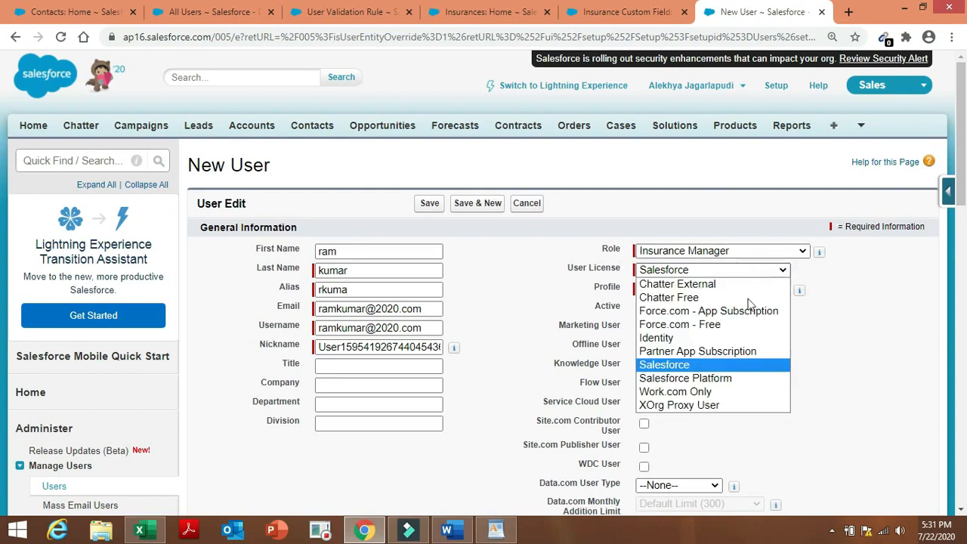
click(717, 378)
click(733, 291)
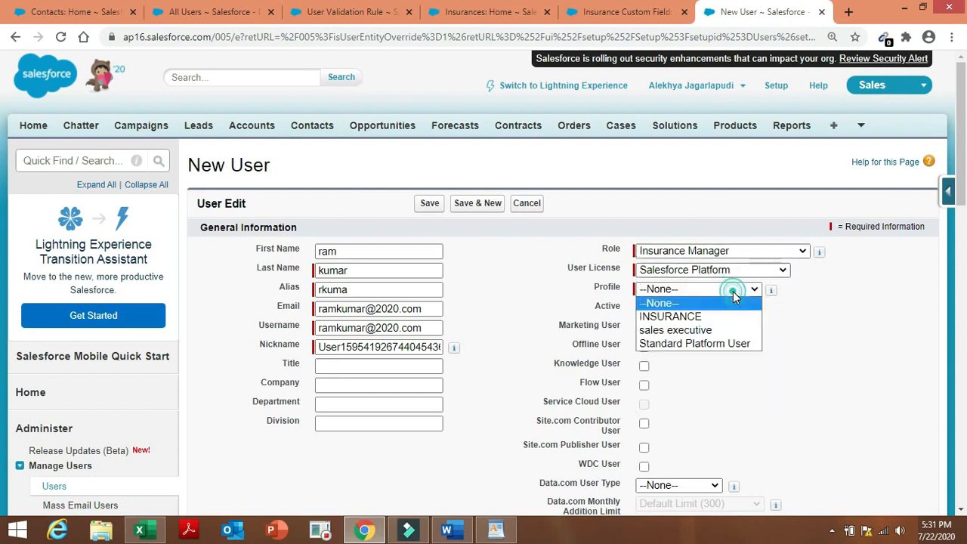
click(732, 317)
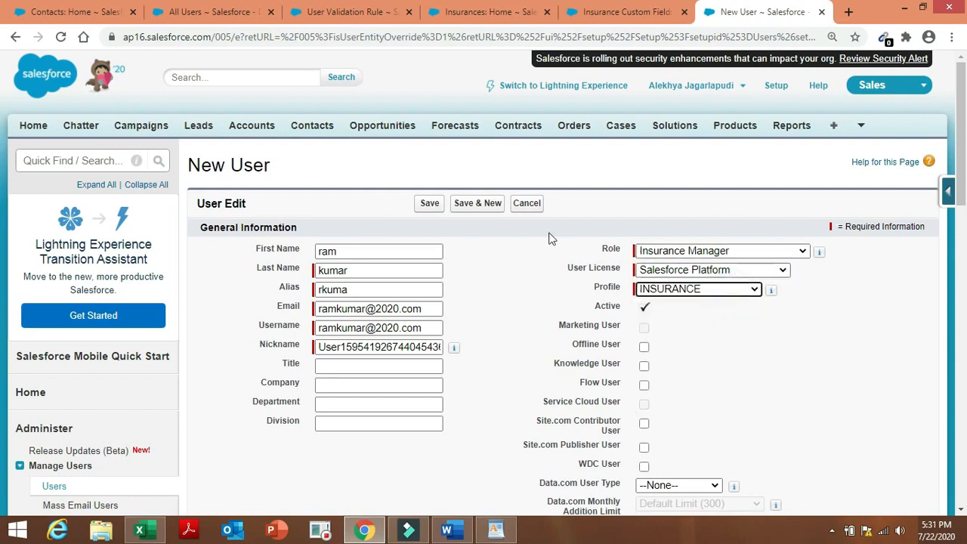
click(429, 206)
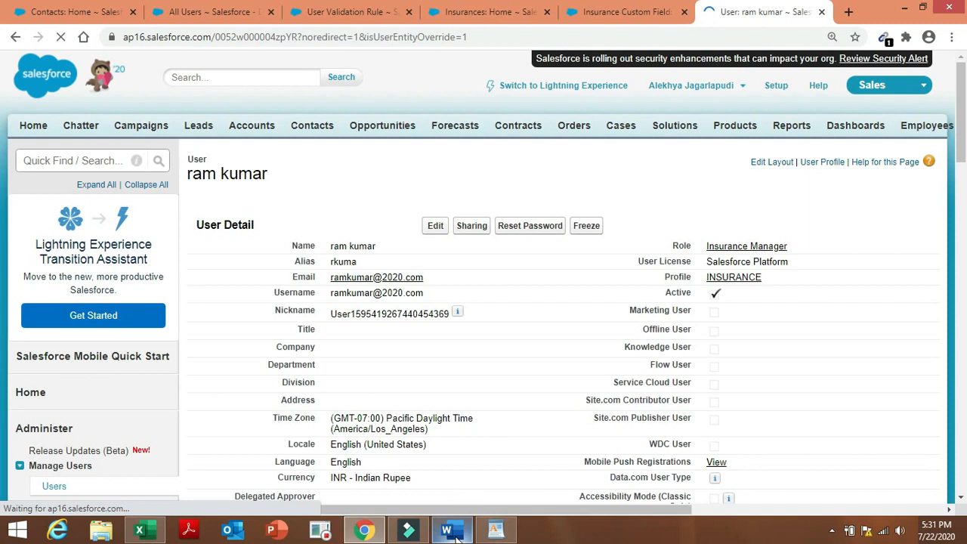
click(450, 530)
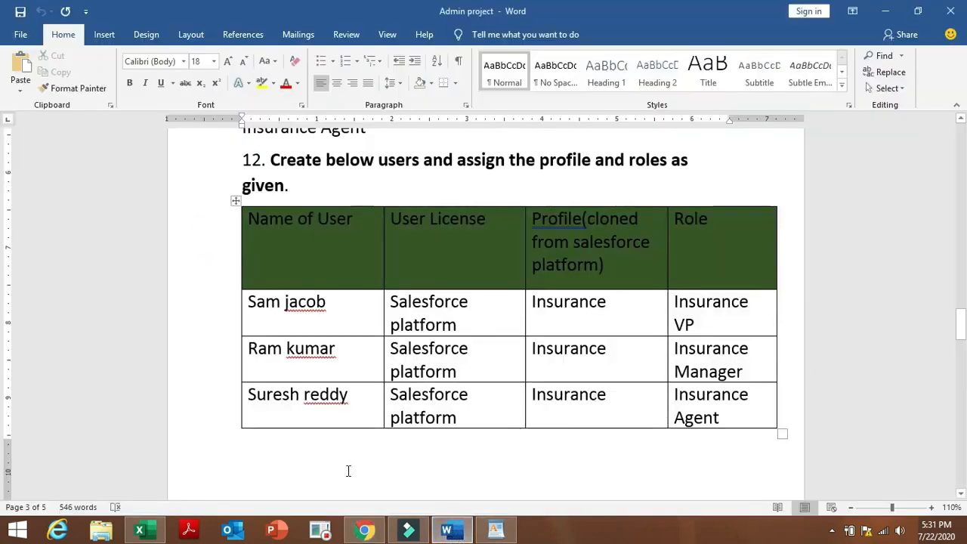
click(364, 530)
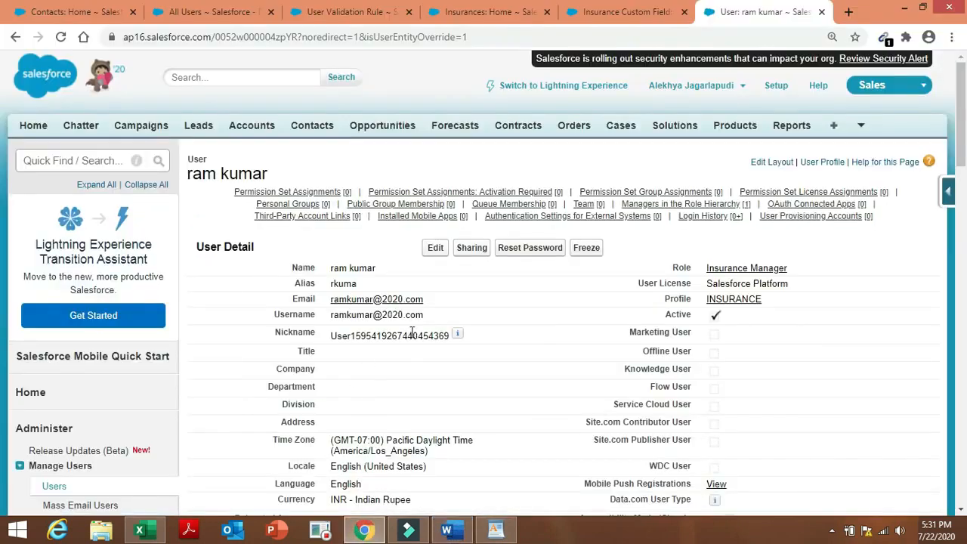
click(53, 485)
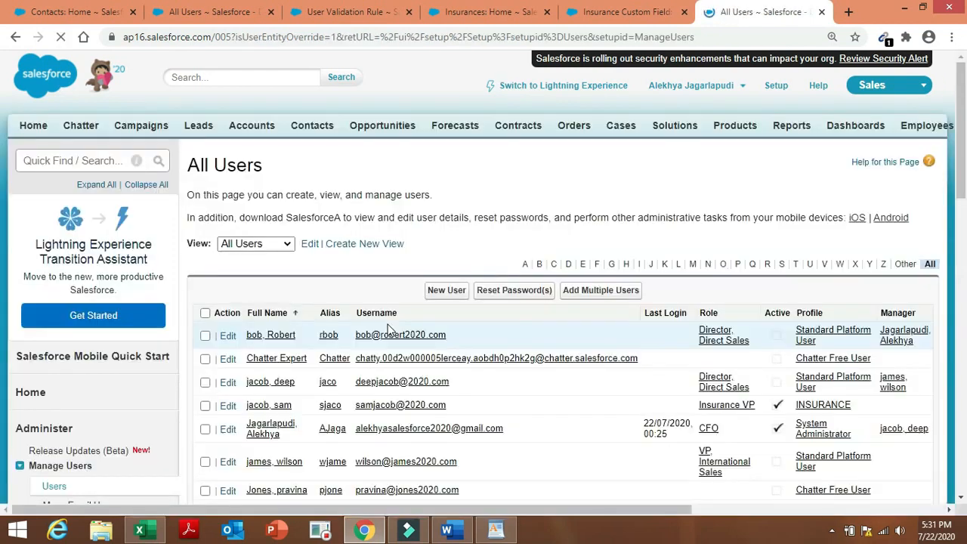
Start a third new user and enter the first name, last name, alias and e-mail.
click(447, 292)
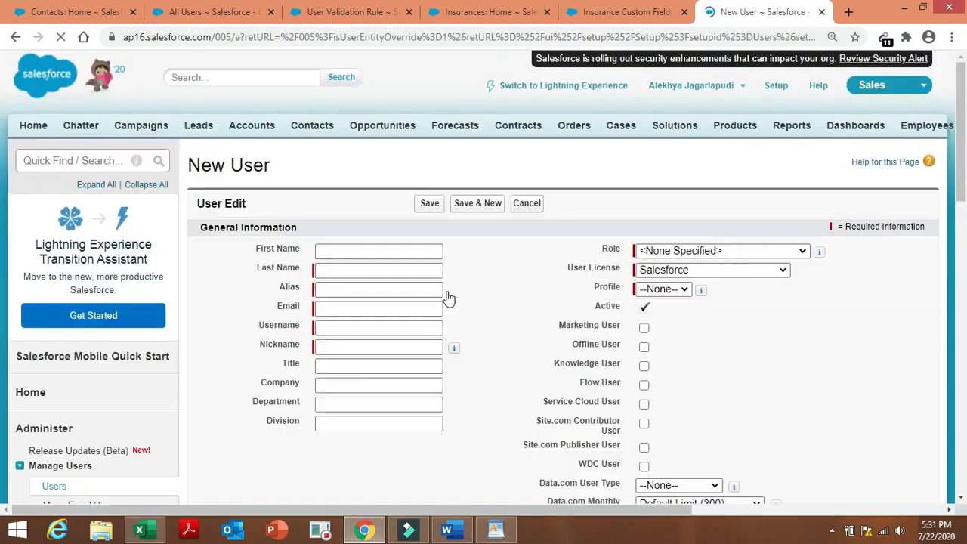
click(389, 251)
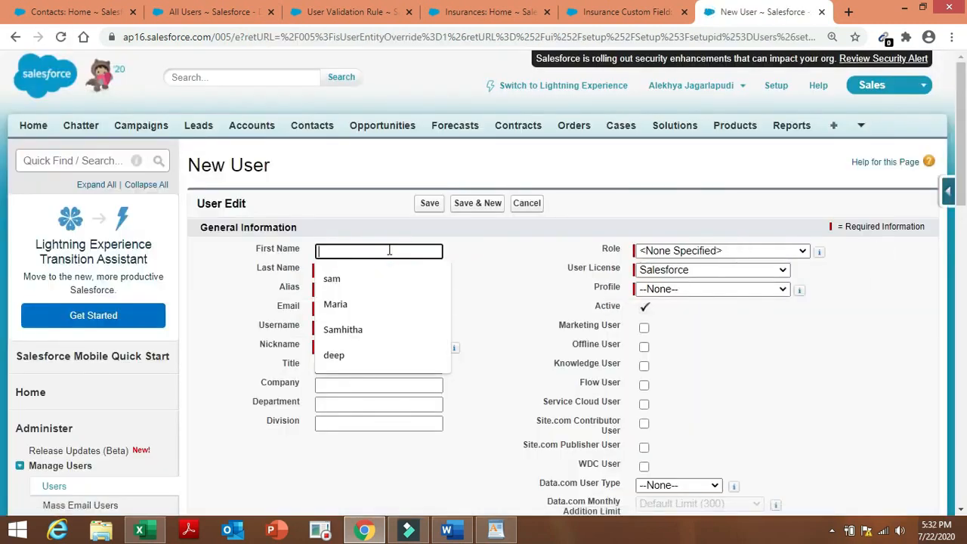
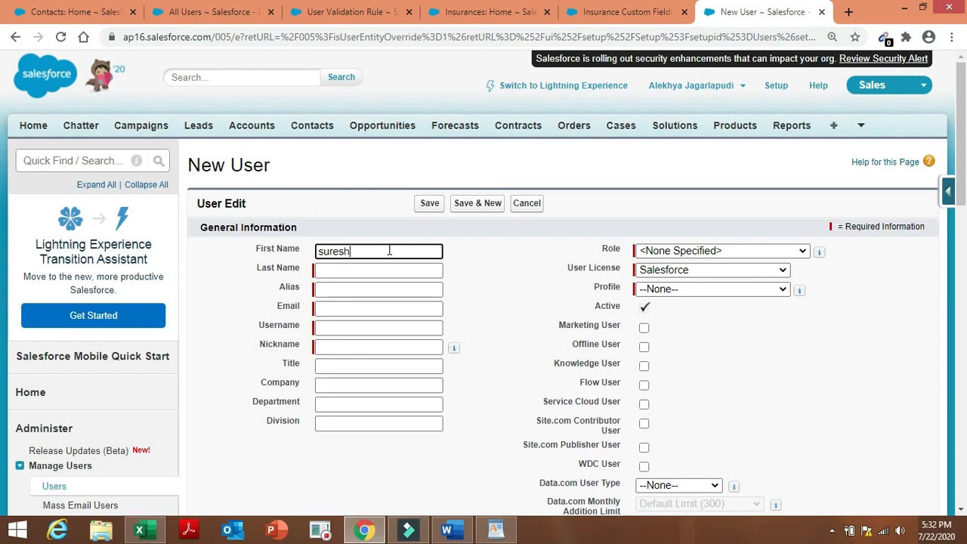
click(386, 270)
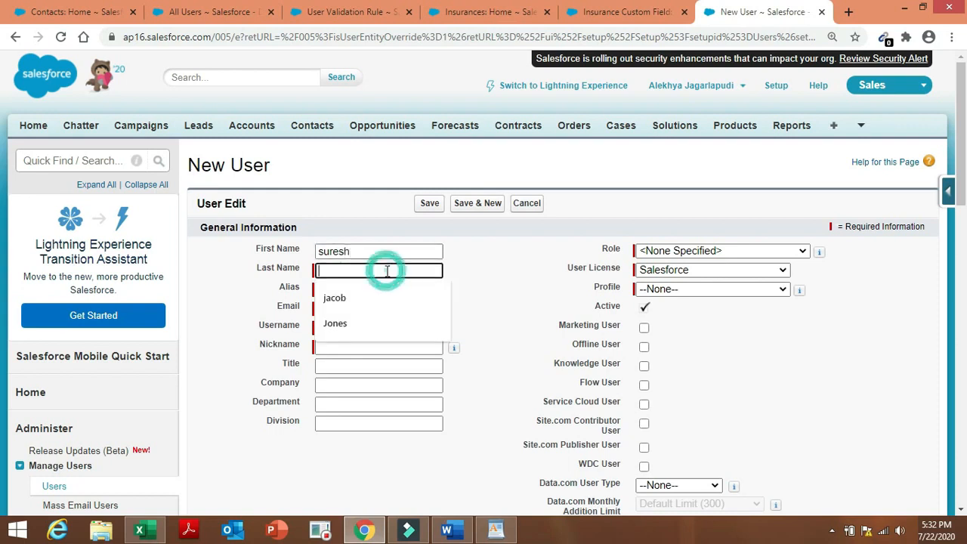
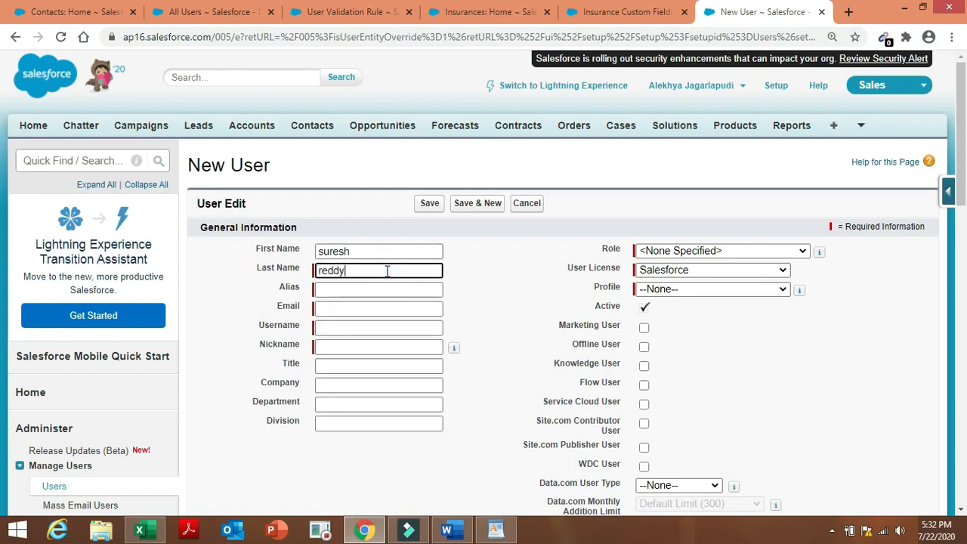
click(390, 287)
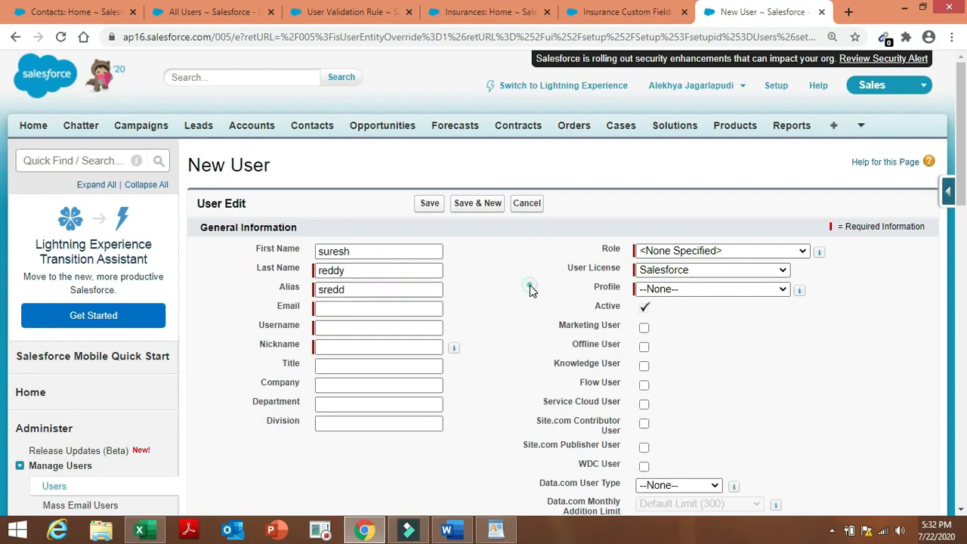
double_click(529, 287)
click(384, 308)
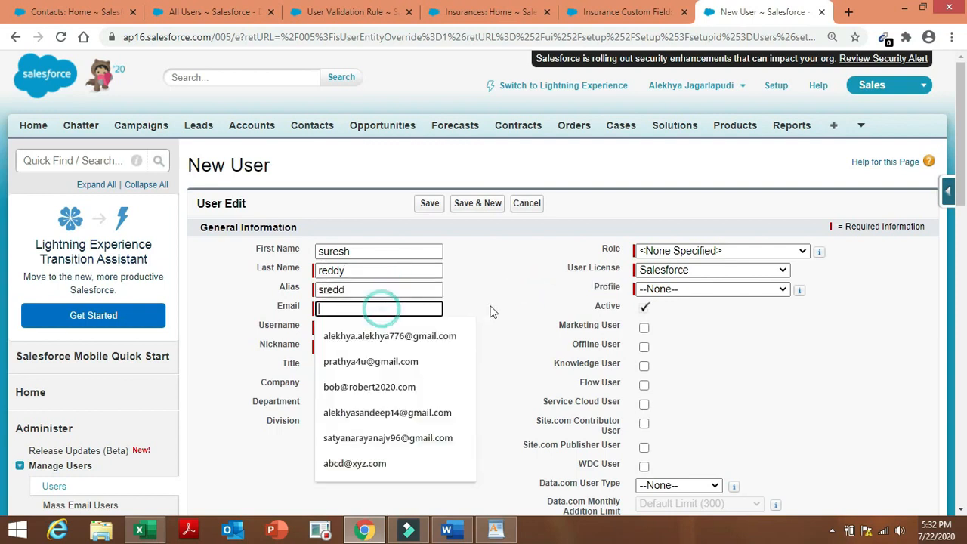
click(415, 309)
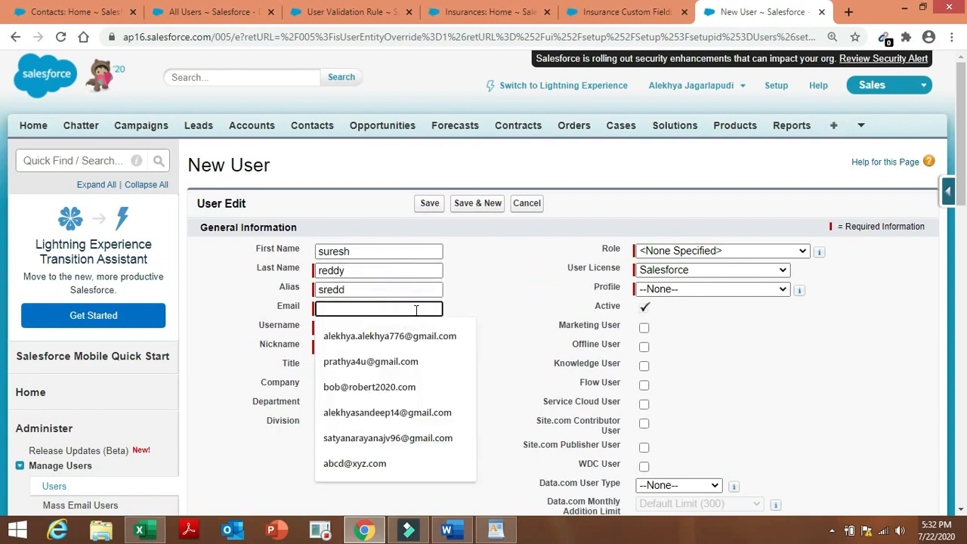
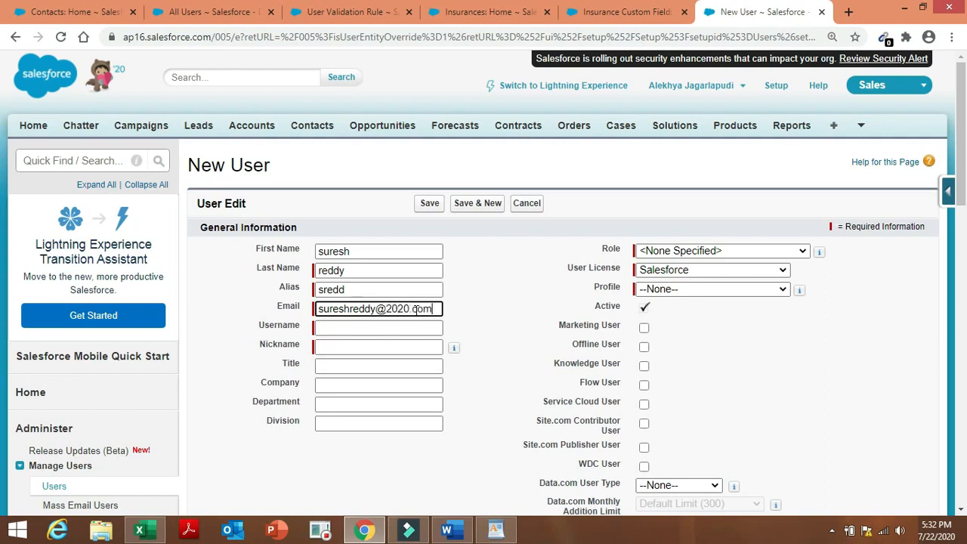
double_click(544, 330)
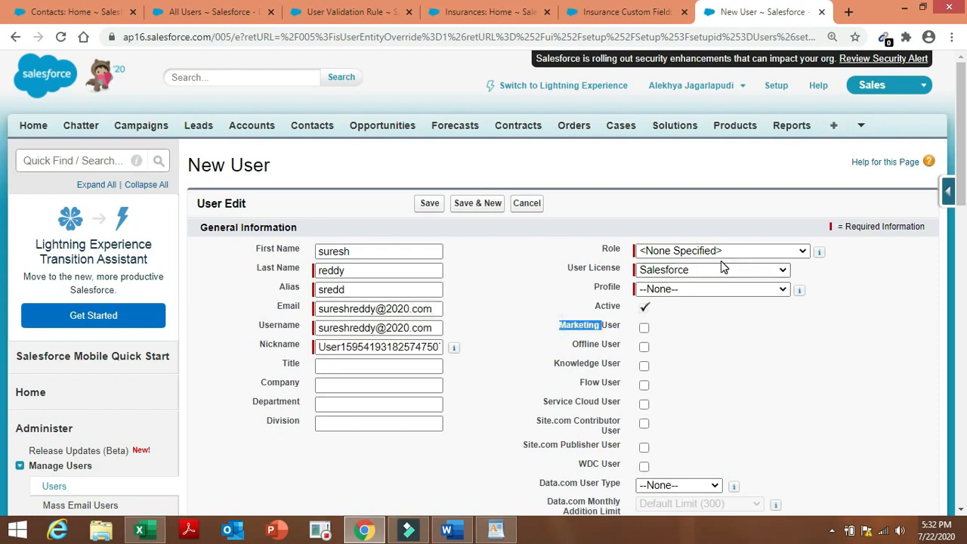
Assign Insurance Agent role, Salesforce Platform license and INSURANCE profile, and save the user.
click(743, 251)
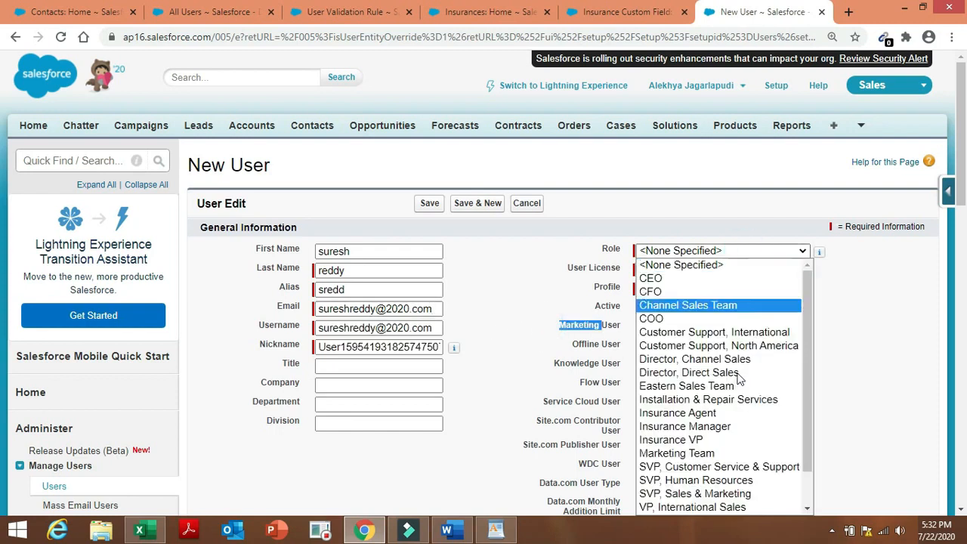
click(745, 415)
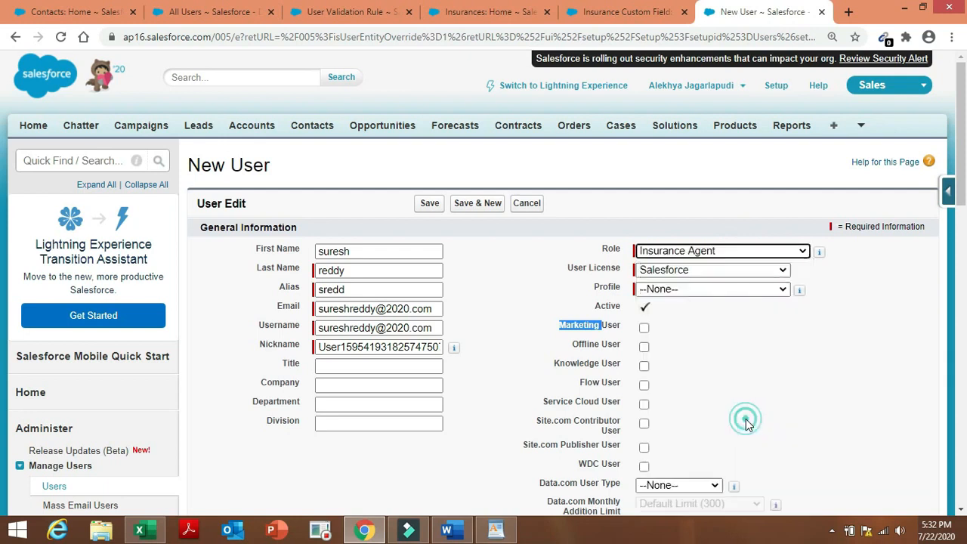
click(775, 274)
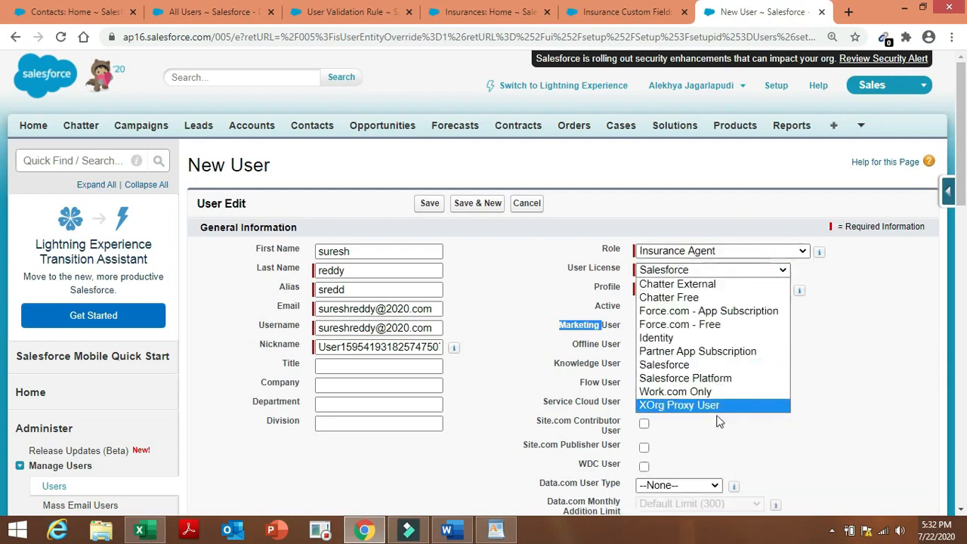
click(730, 379)
click(754, 292)
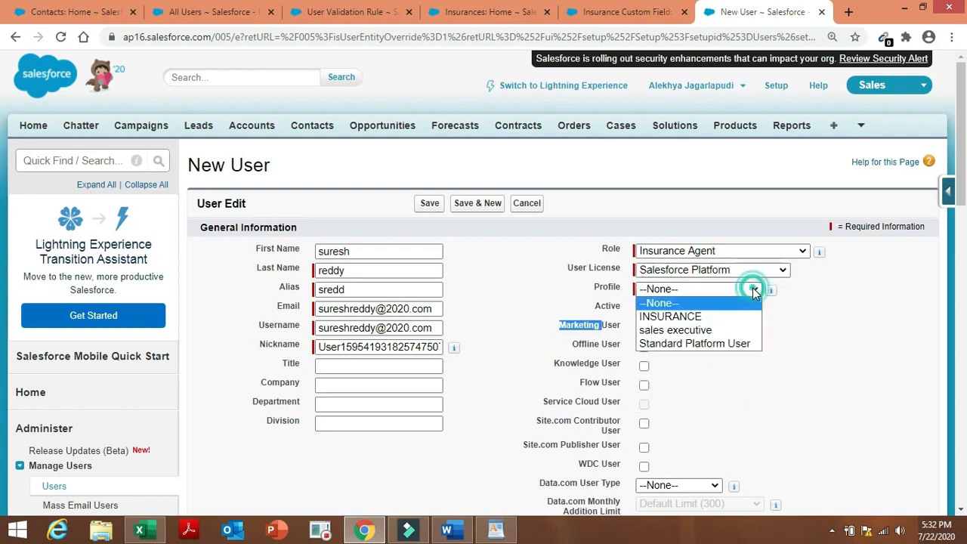
click(735, 320)
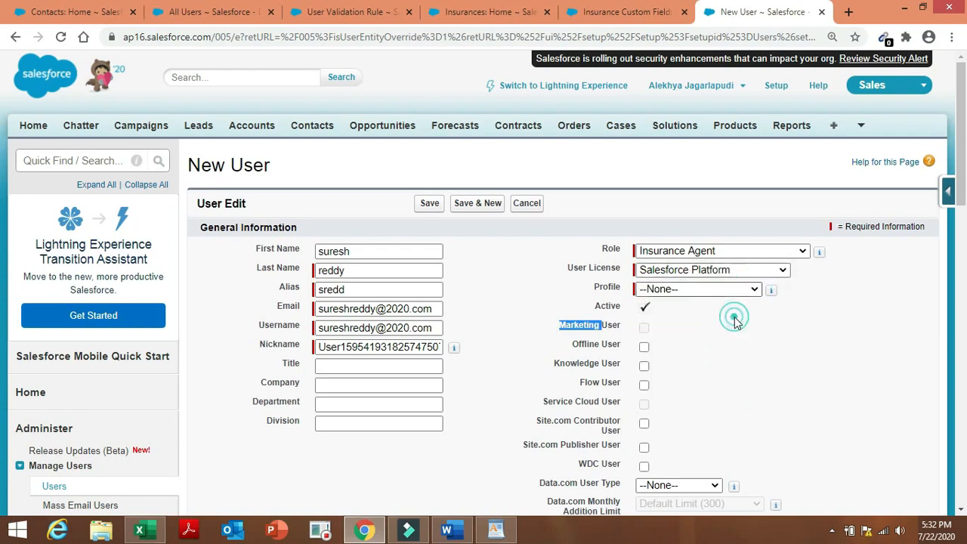
click(521, 290)
click(430, 204)
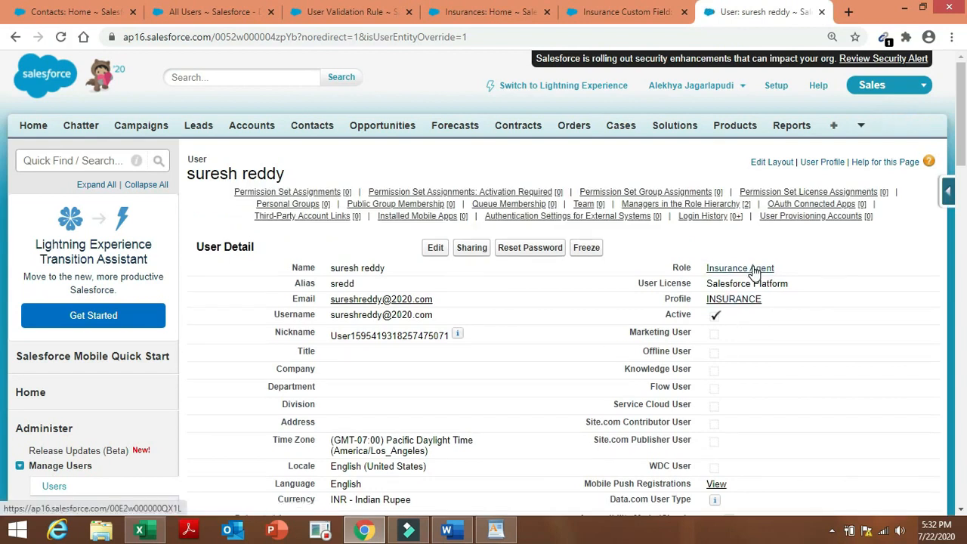
click(451, 532)
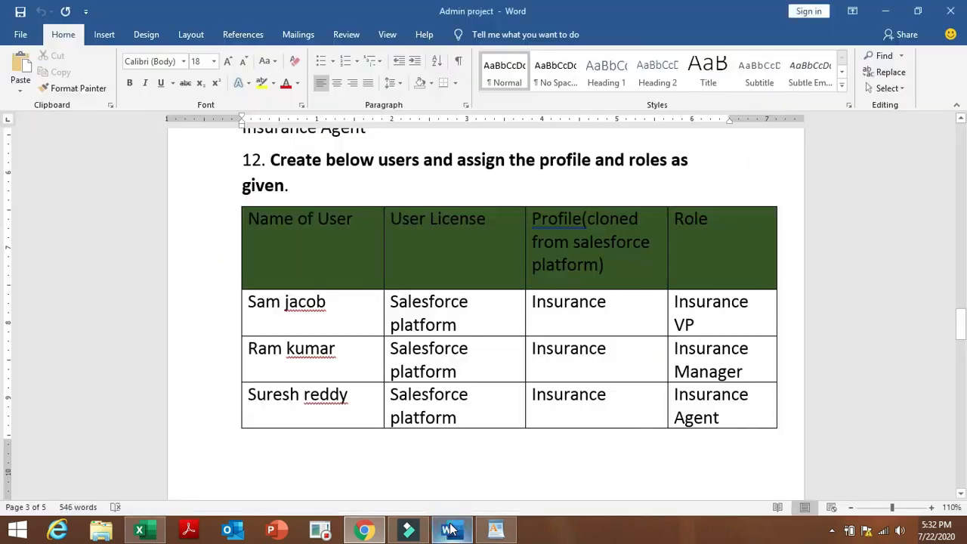
Scroll the Word instructions to task 13, then return to the saved Insurance Agent record.
drag(961, 332, 2, 366)
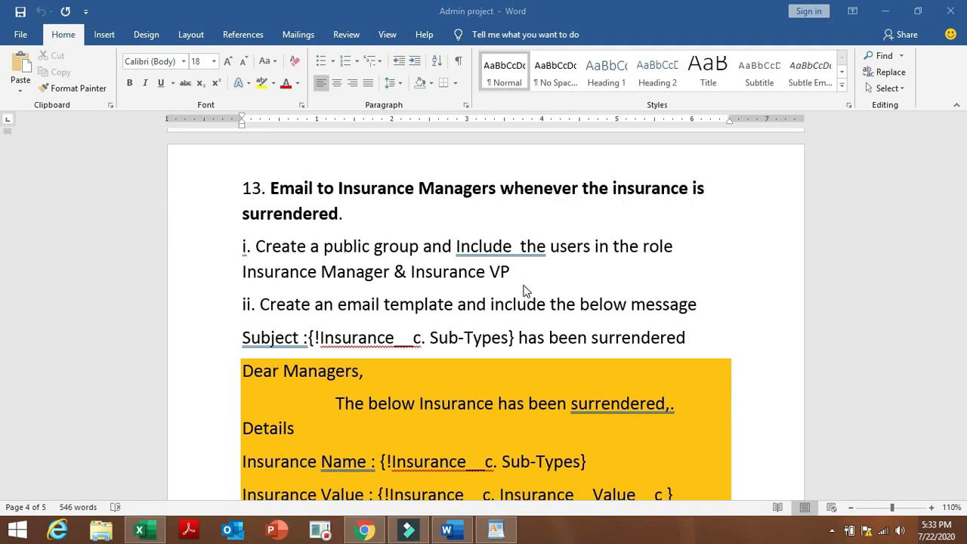
click(364, 532)
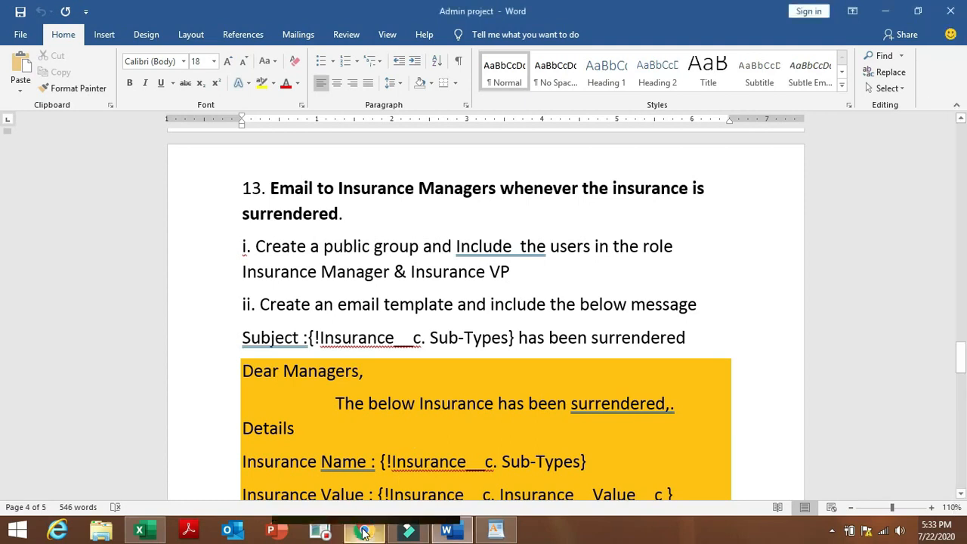
mouse_move(365, 532)
click(347, 476)
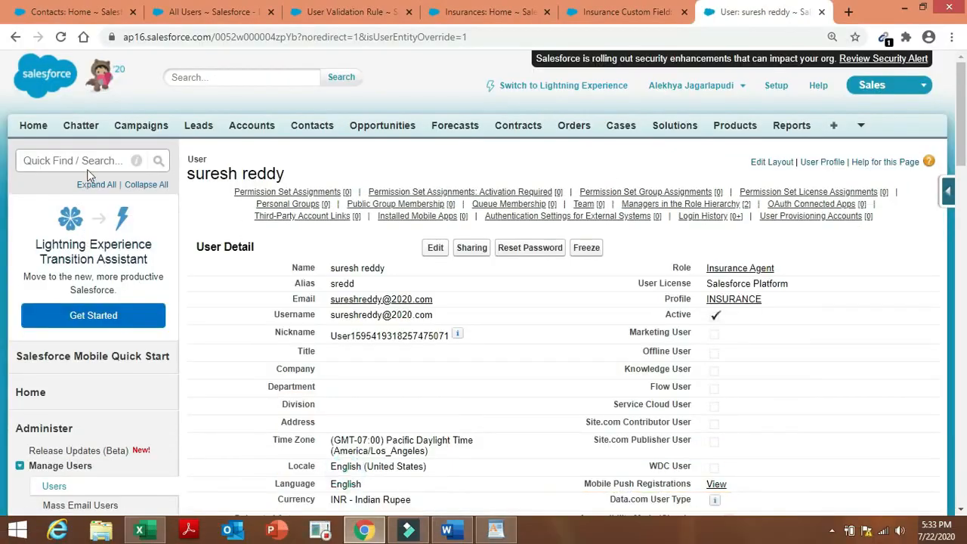
Search Quick Find for 'public gro' and open Manage Users > Public Groups.
click(93, 166)
text(p)
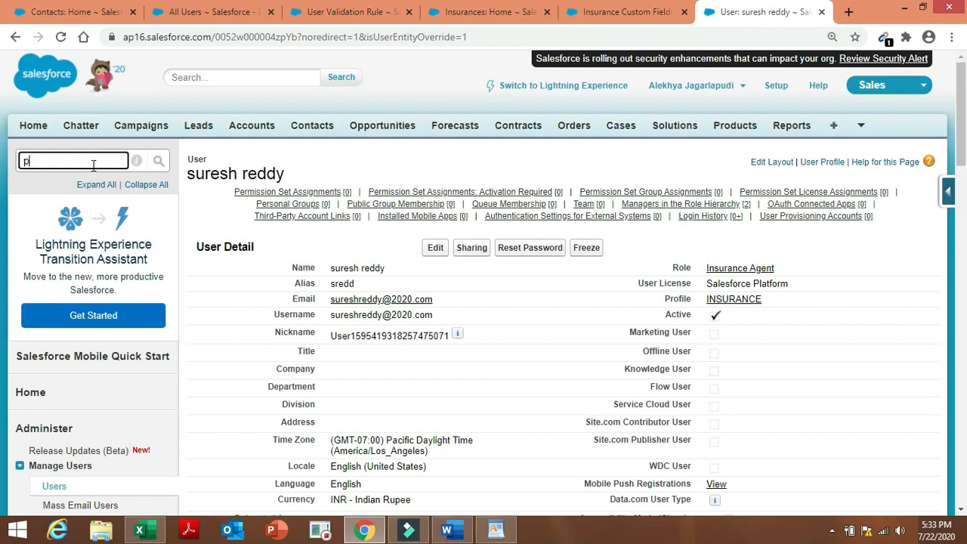
text(ublic)
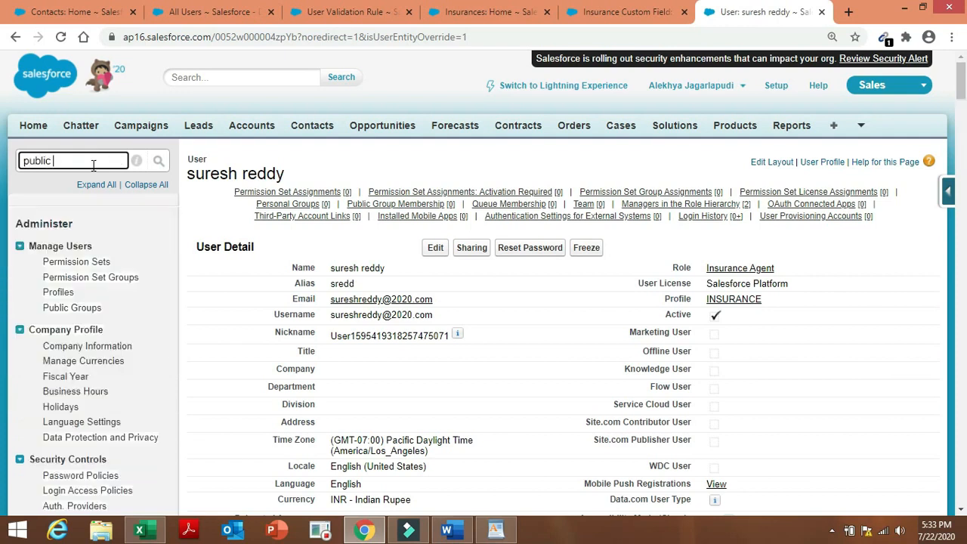
text( gro)
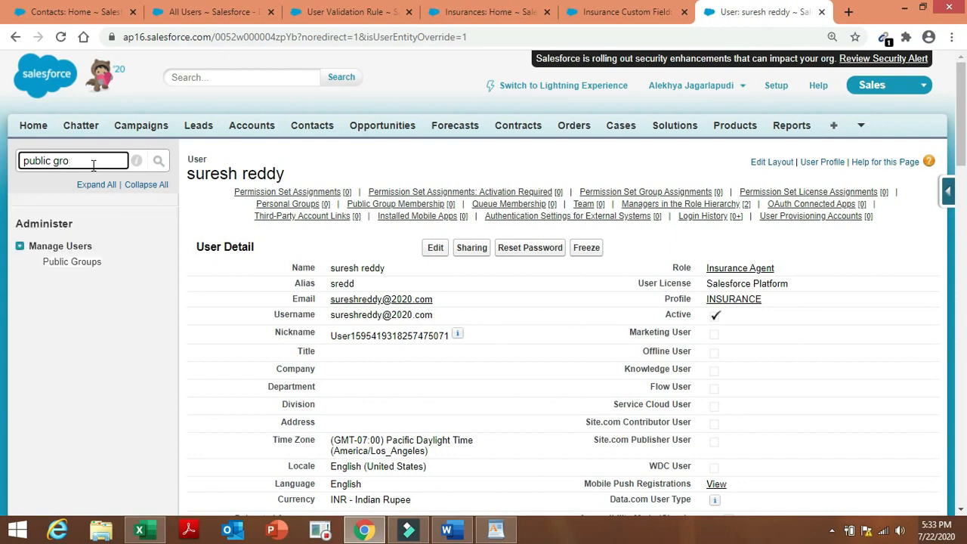
click(89, 261)
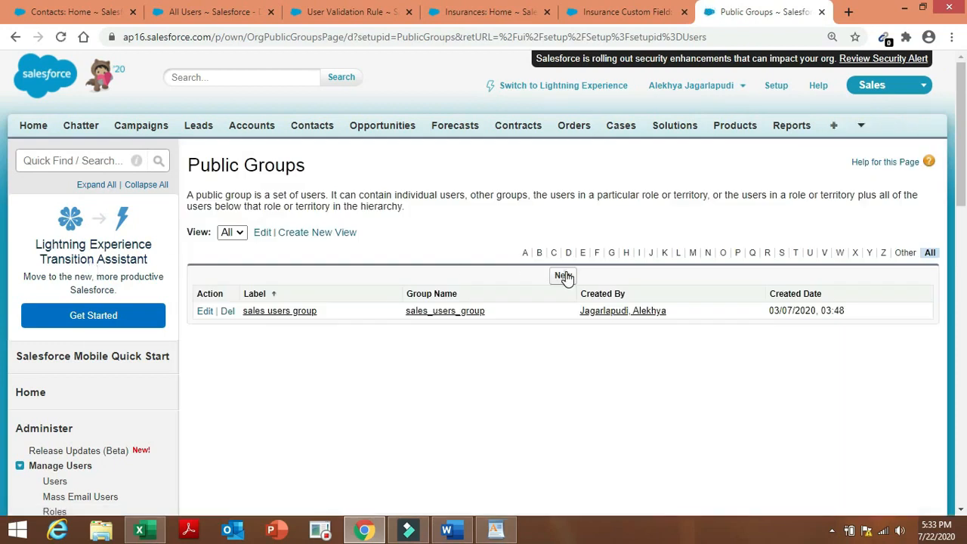
Start a new public group labelled 'INSURANCE group' with the group name auto-filled.
click(564, 276)
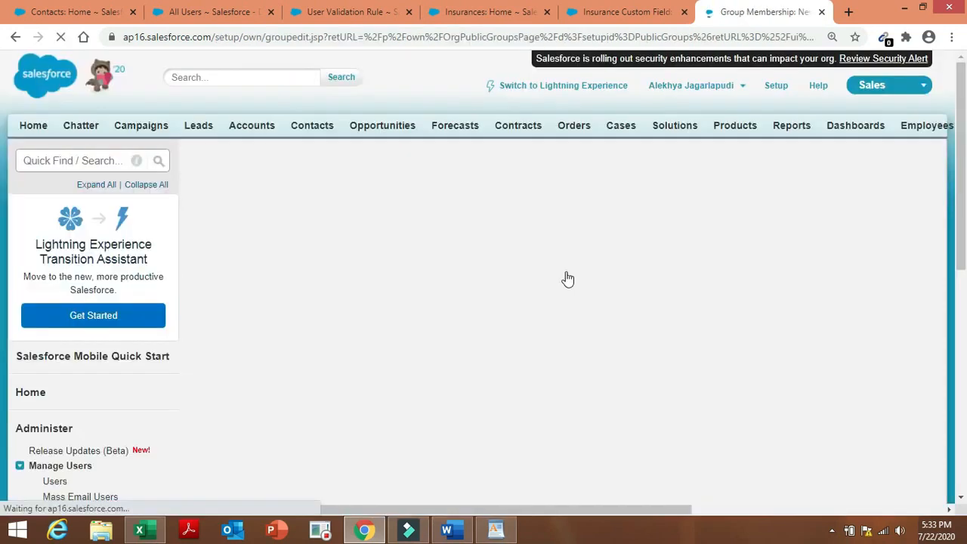
click(429, 254)
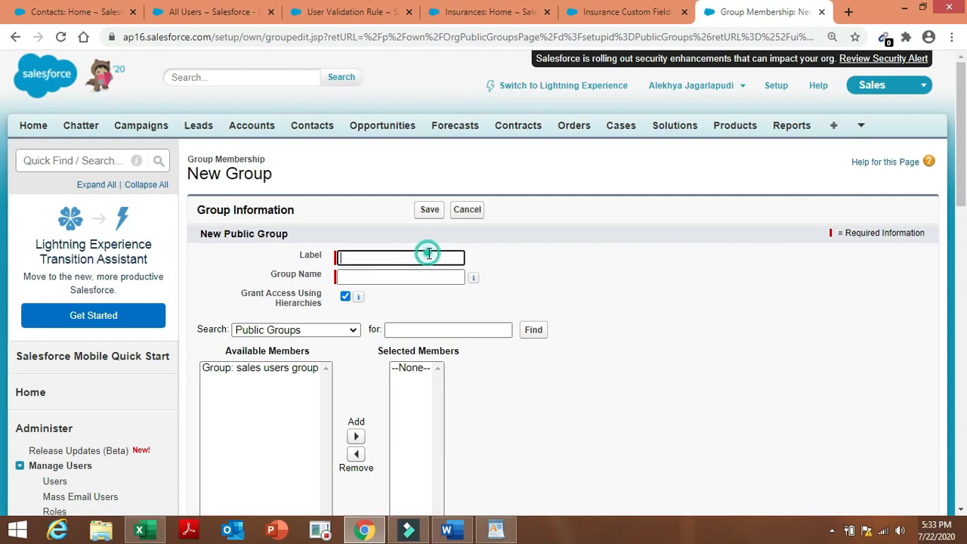
click(436, 281)
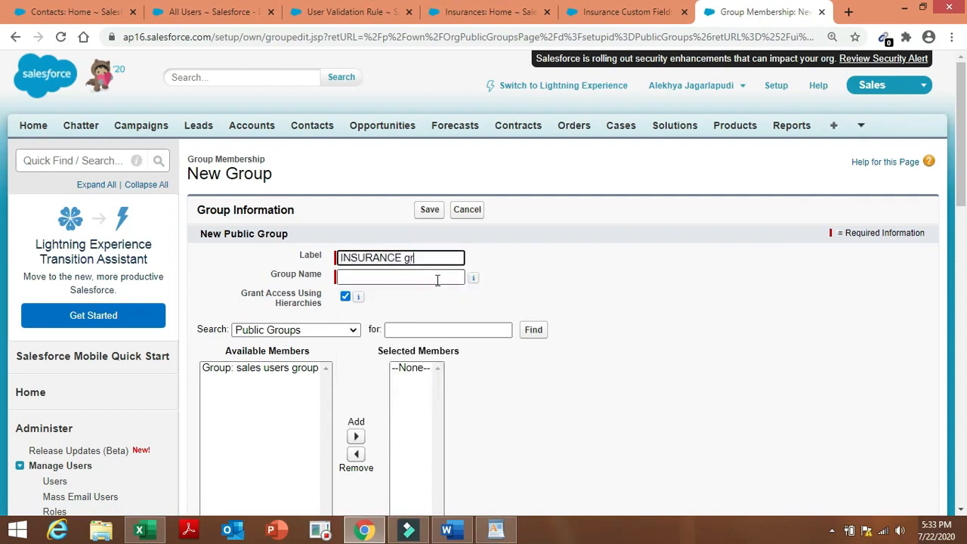
text(group)
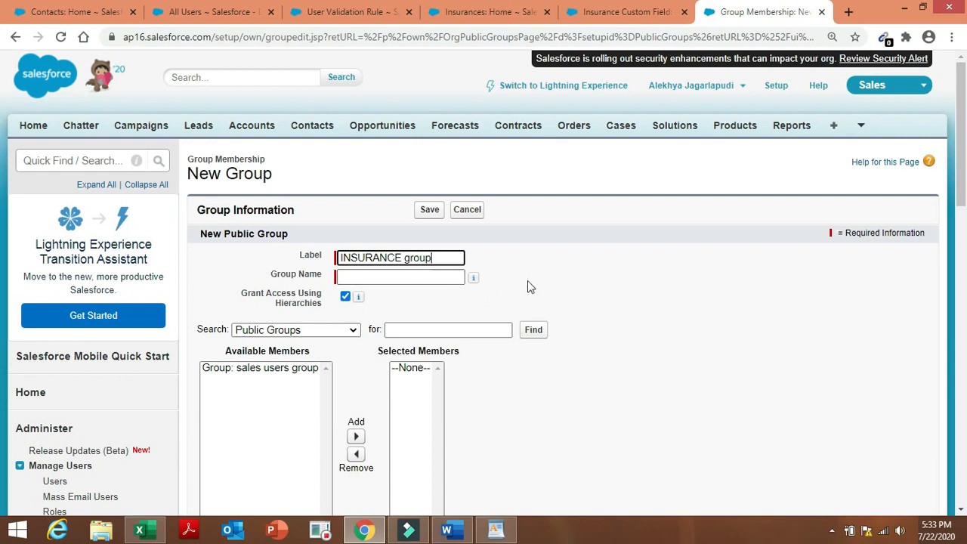
click(437, 280)
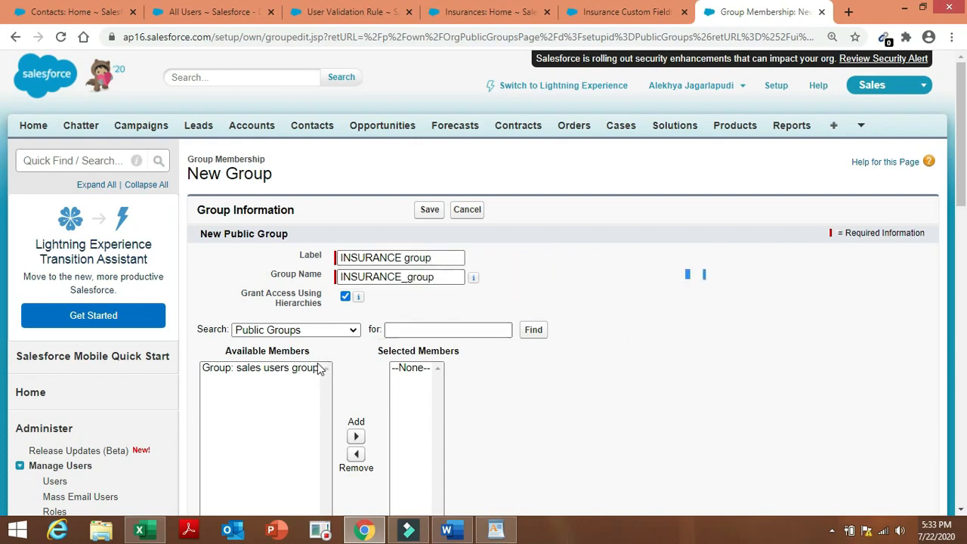
List roles, add Insurance Manager and Insurance VP as members, and save the group.
click(354, 333)
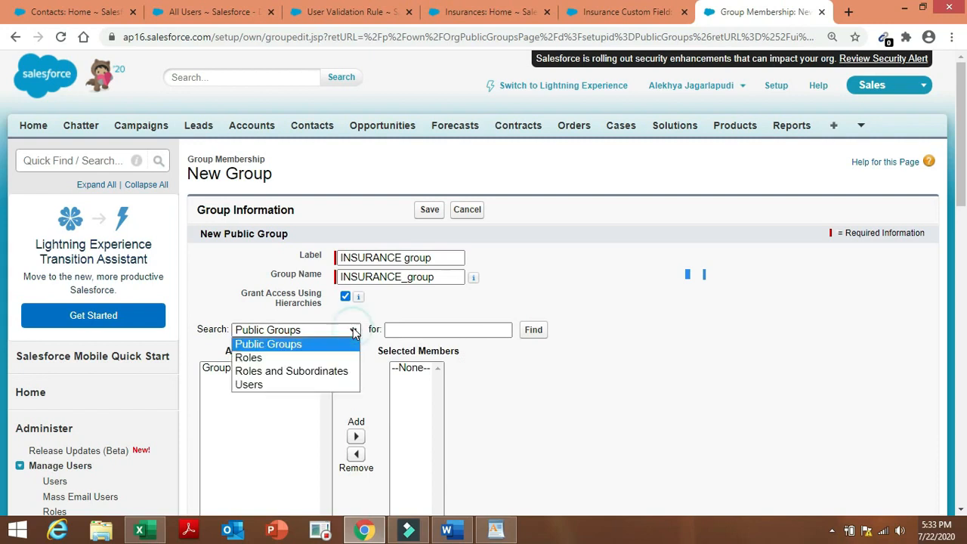
click(325, 359)
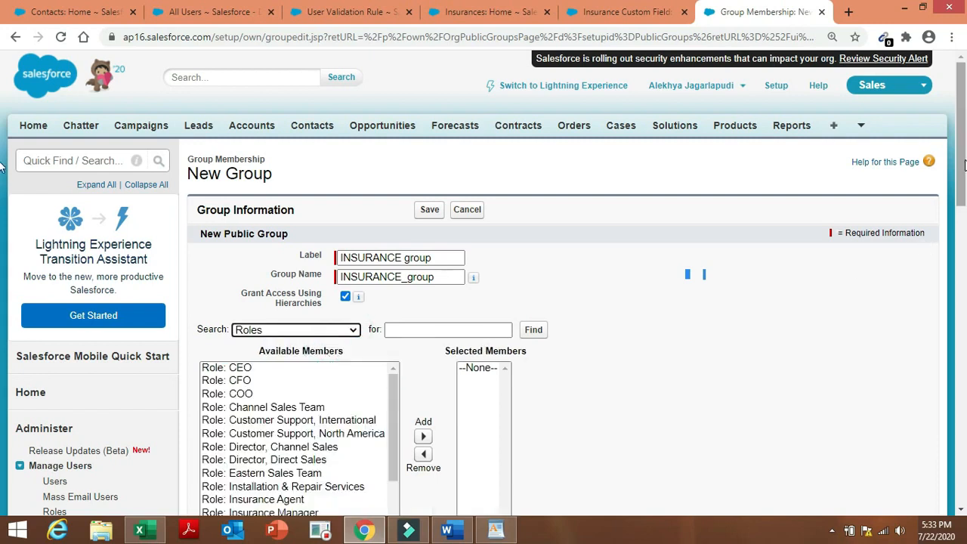
drag(963, 161, 963, 198)
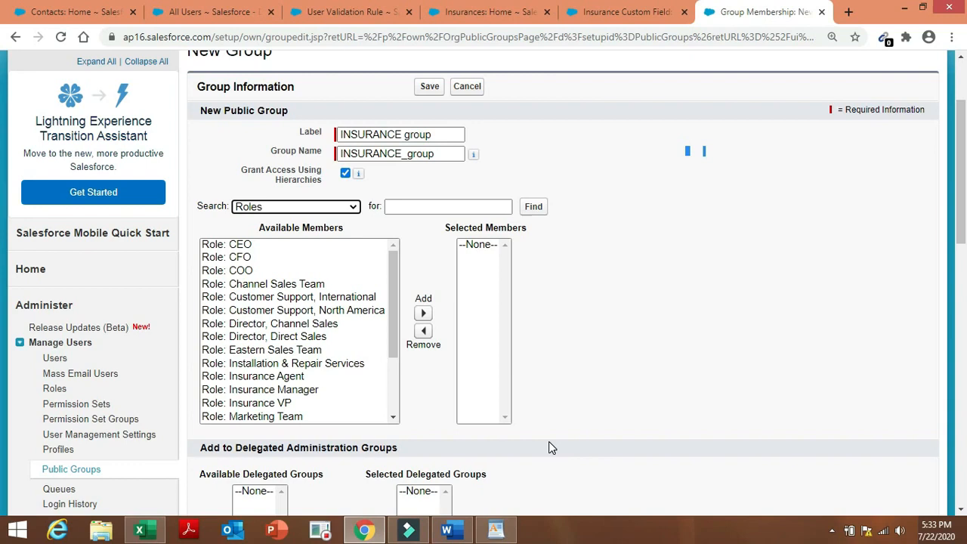
click(449, 531)
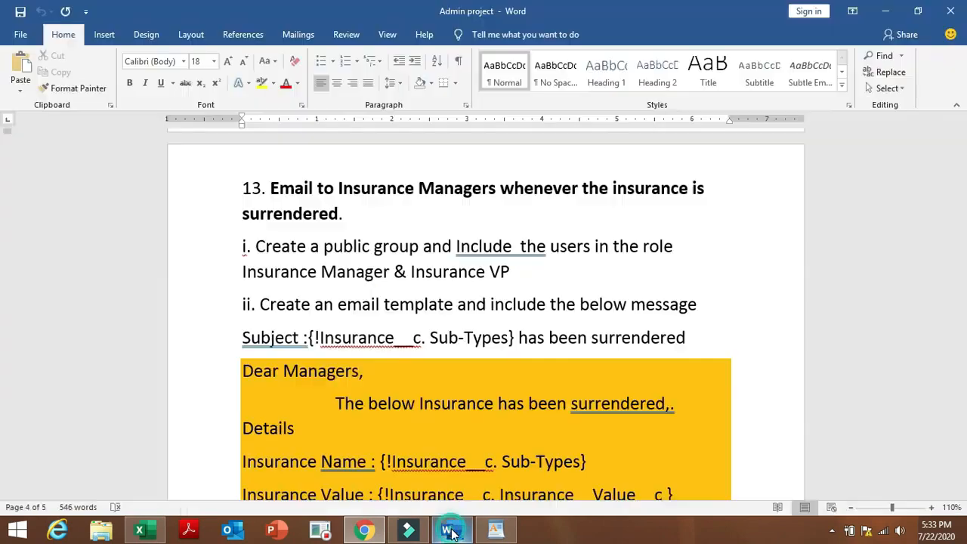
click(364, 532)
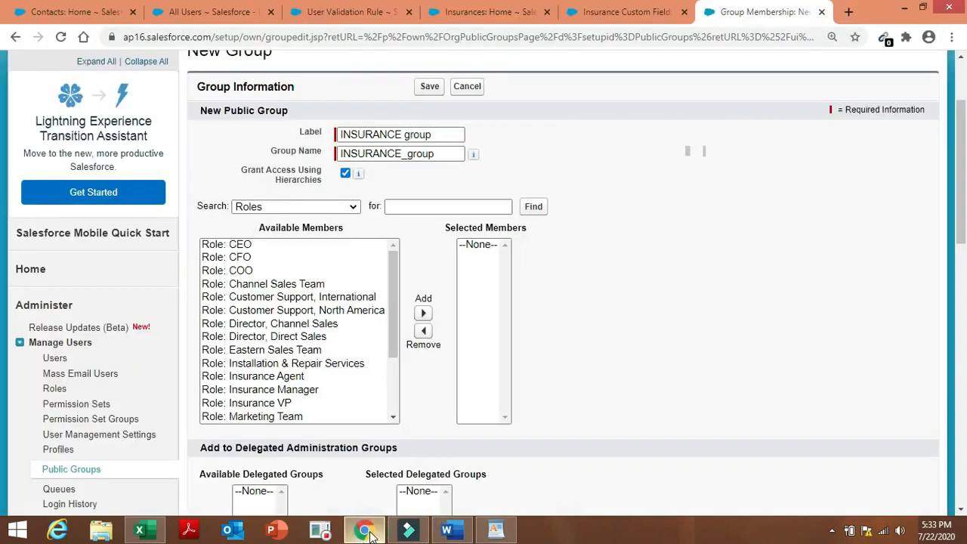
click(309, 390)
click(306, 401)
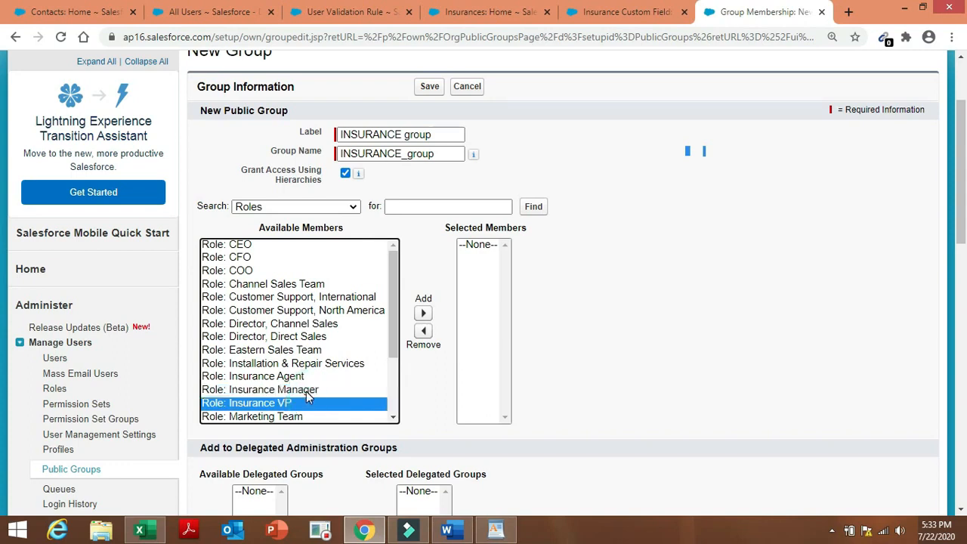
ctrl+click(309, 390)
click(423, 313)
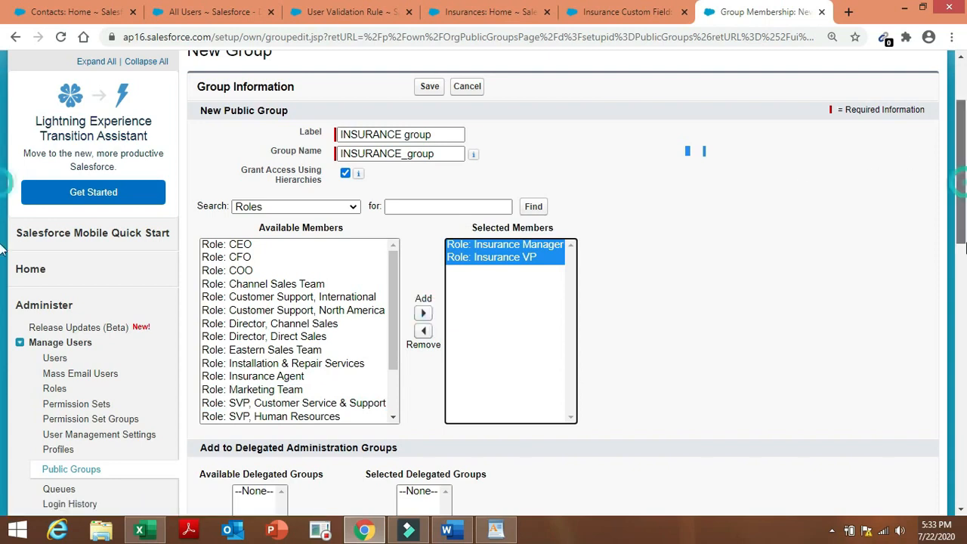
drag(966, 187, 965, 284)
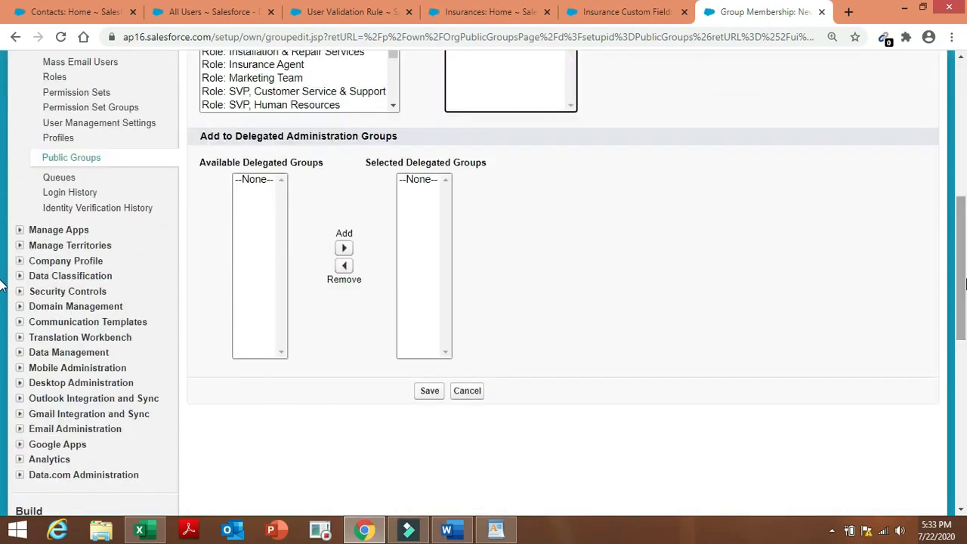
click(431, 390)
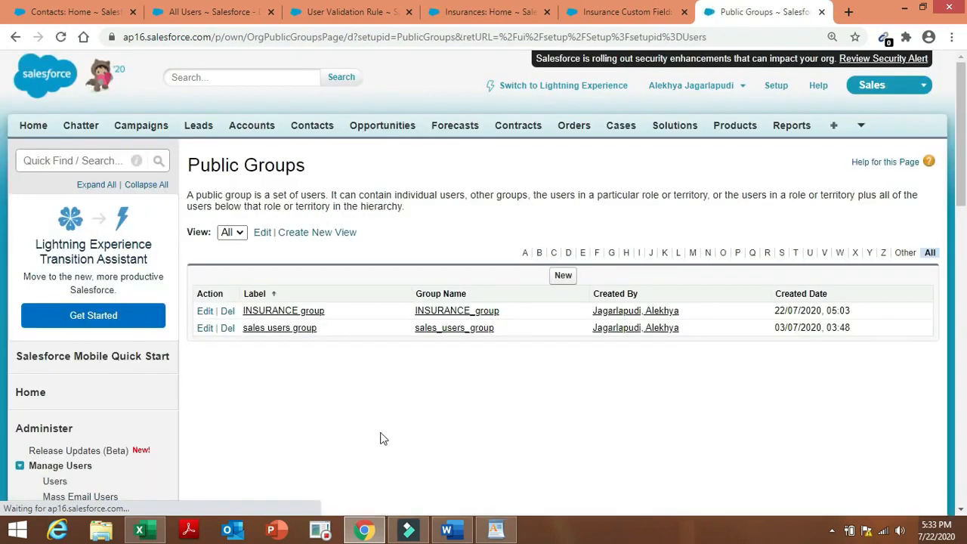
Review the Word instructions for the email template task.
mouse_move(463, 533)
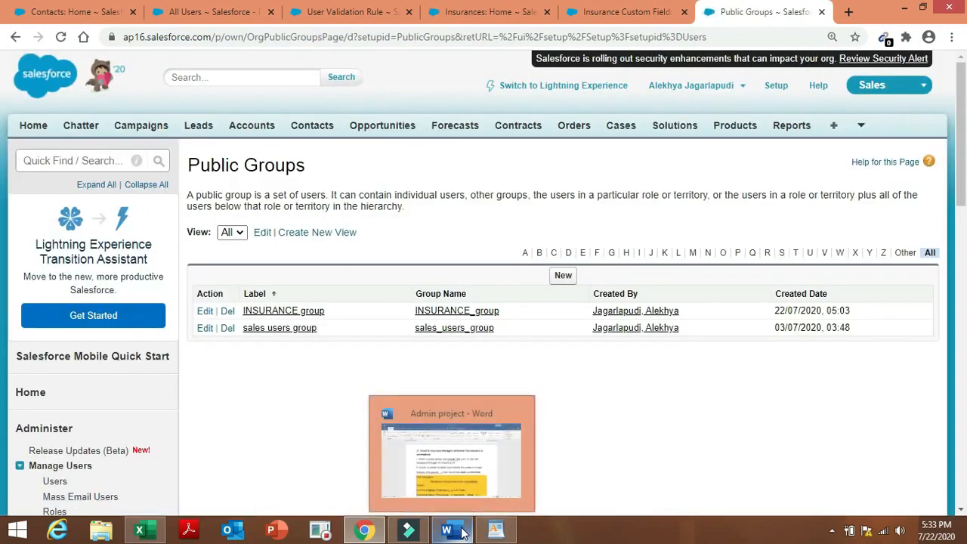
click(468, 433)
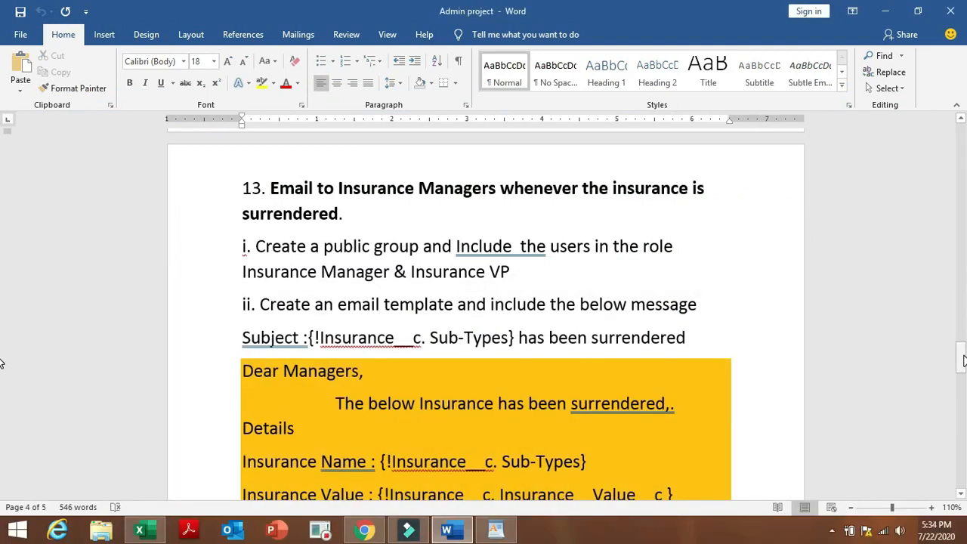
drag(964, 361, 964, 370)
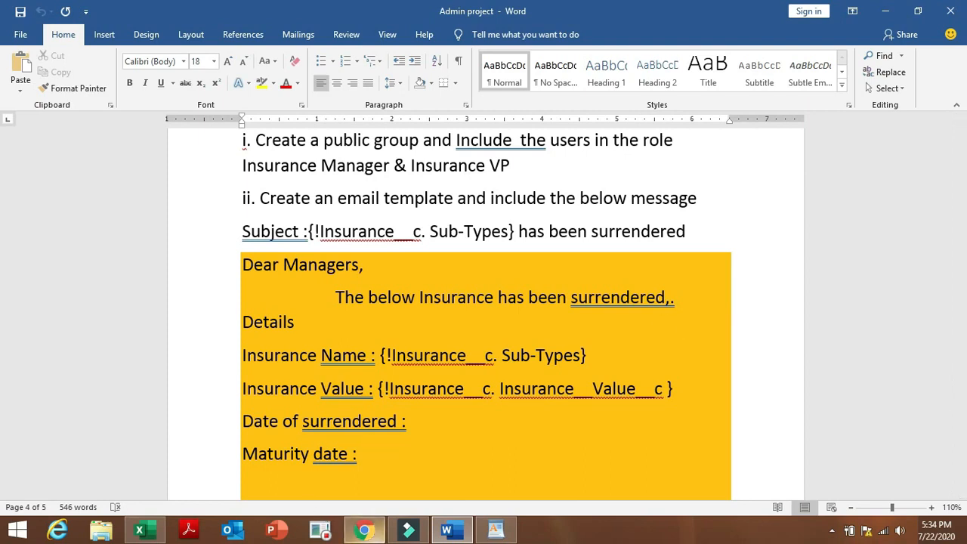
click(378, 532)
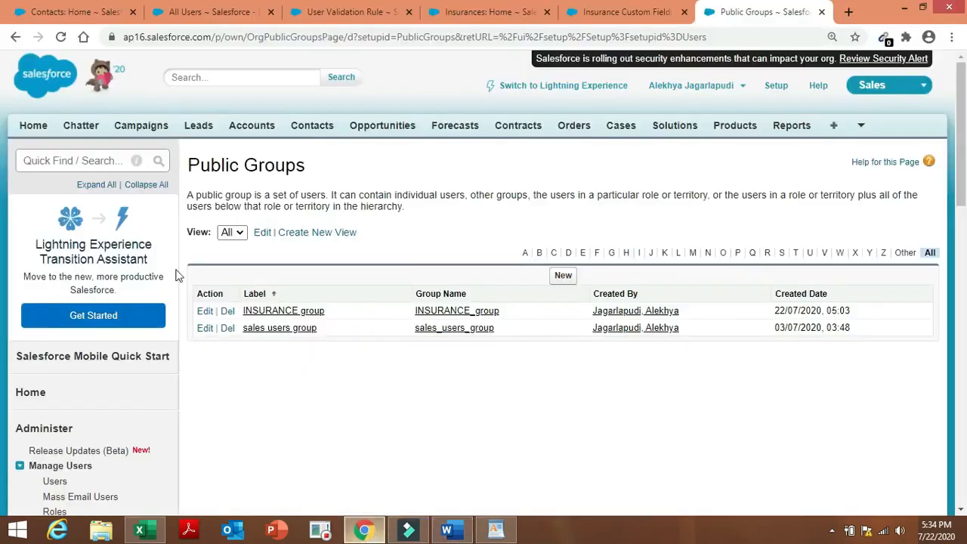
Search Quick Find for 'email', open Classic Email Templates, and start a new Text template.
click(93, 161)
text(e)
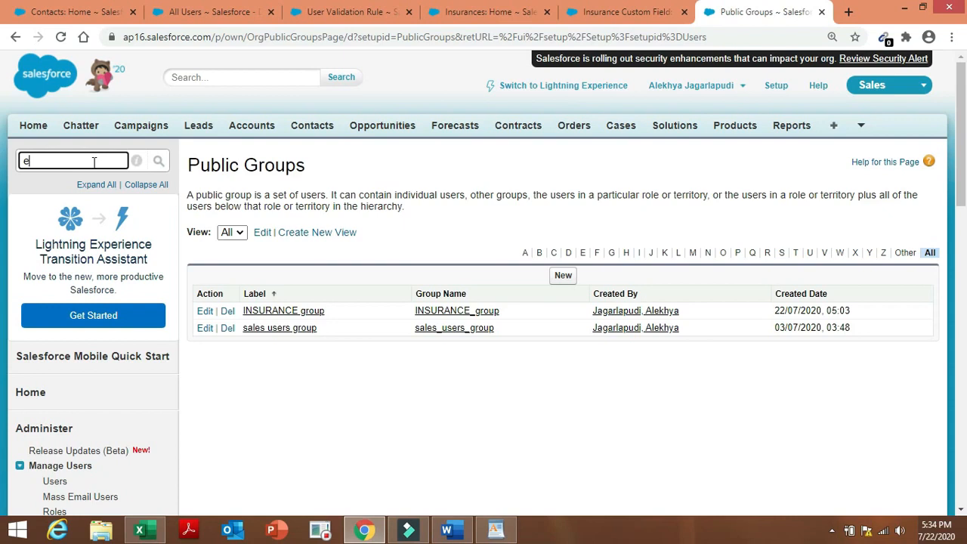
text(mail)
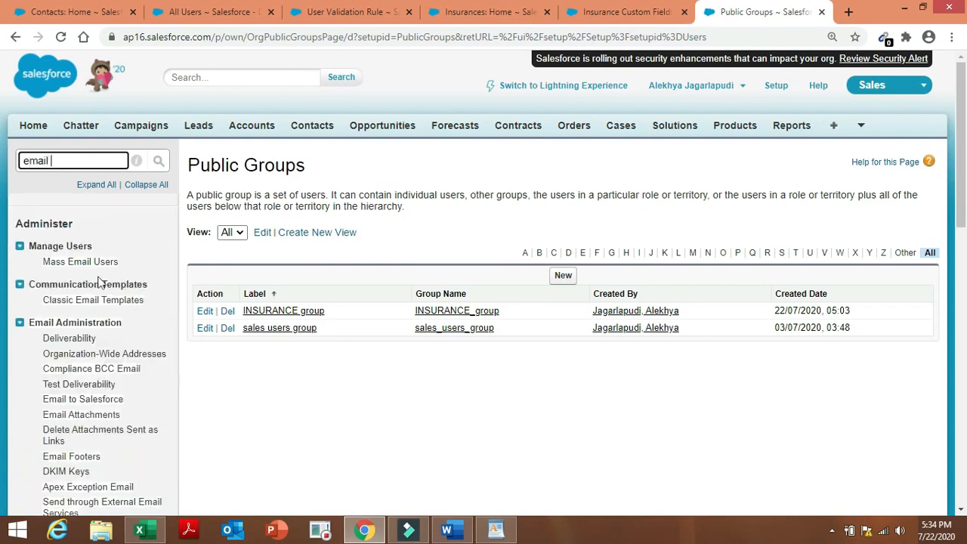
click(117, 301)
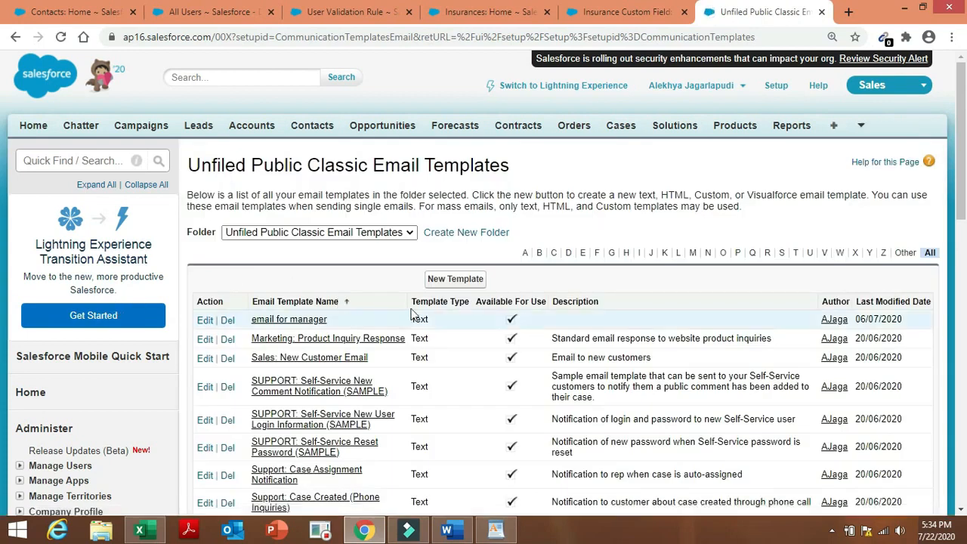
click(463, 281)
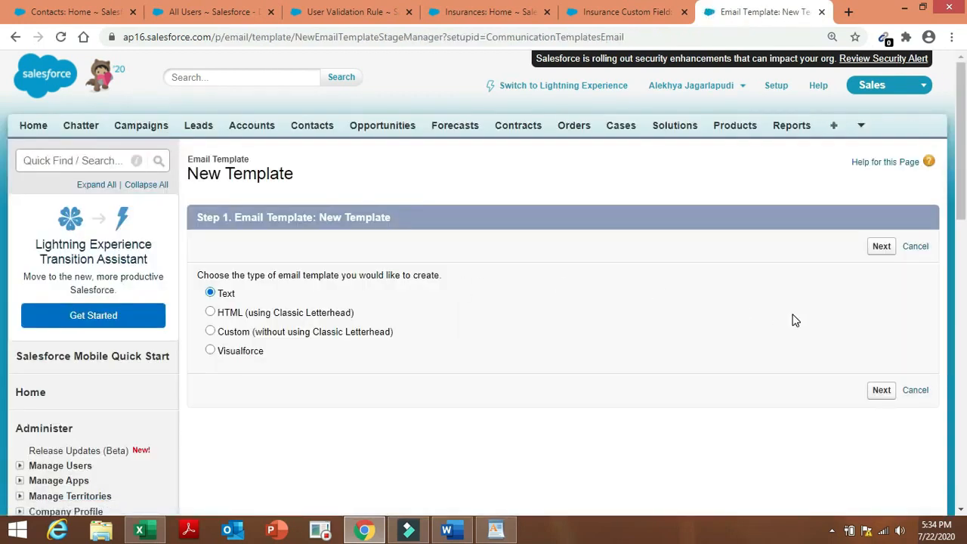
click(880, 247)
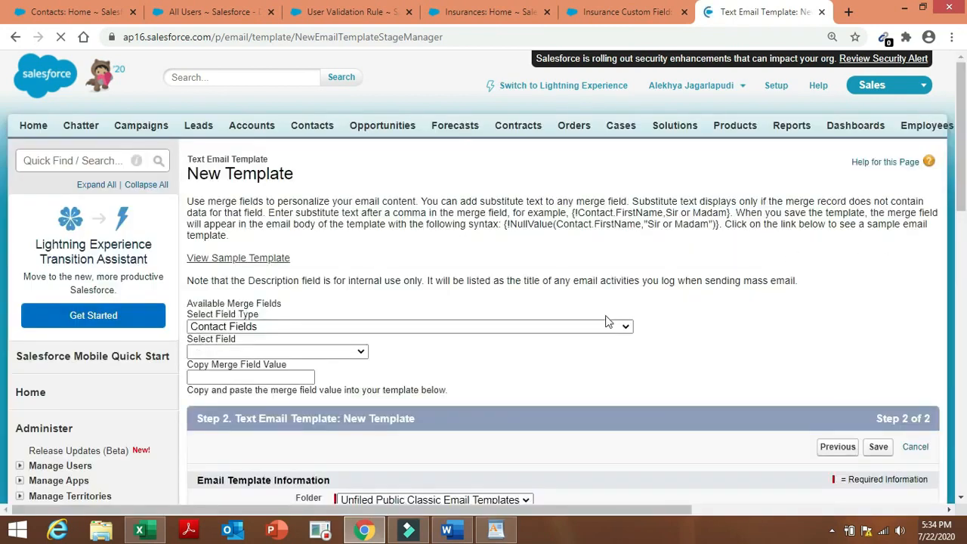
Choose Insurance Fields as the merge field type for the new text template.
click(602, 326)
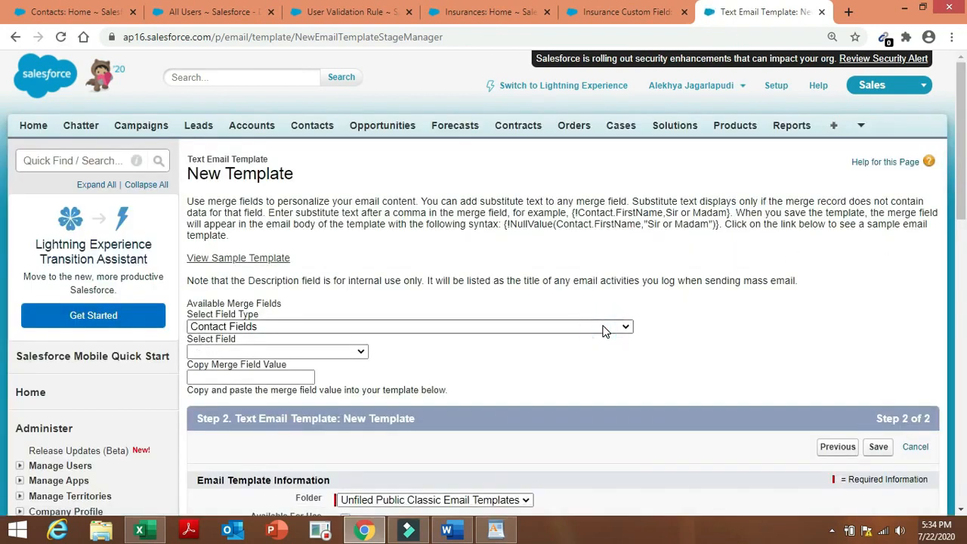
click(604, 328)
click(604, 328)
click(603, 328)
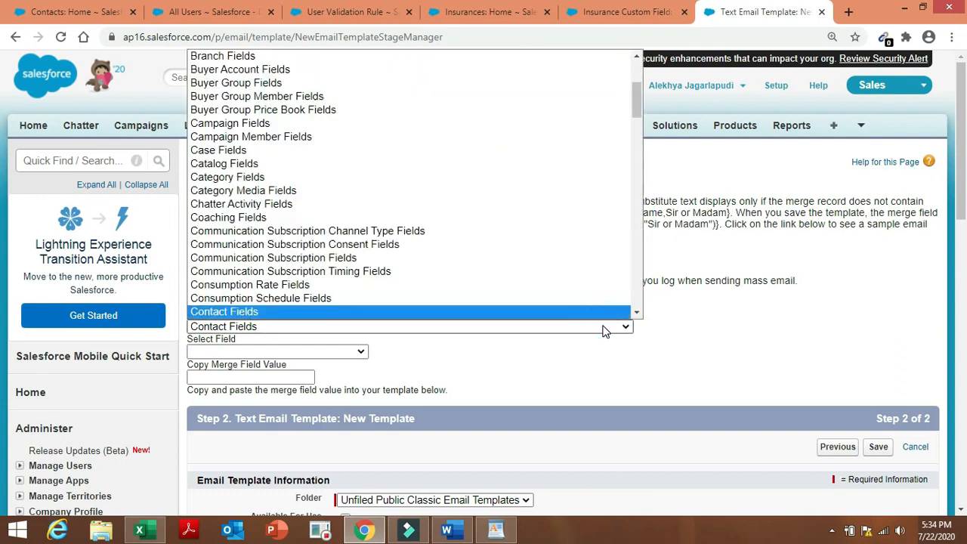
text(in)
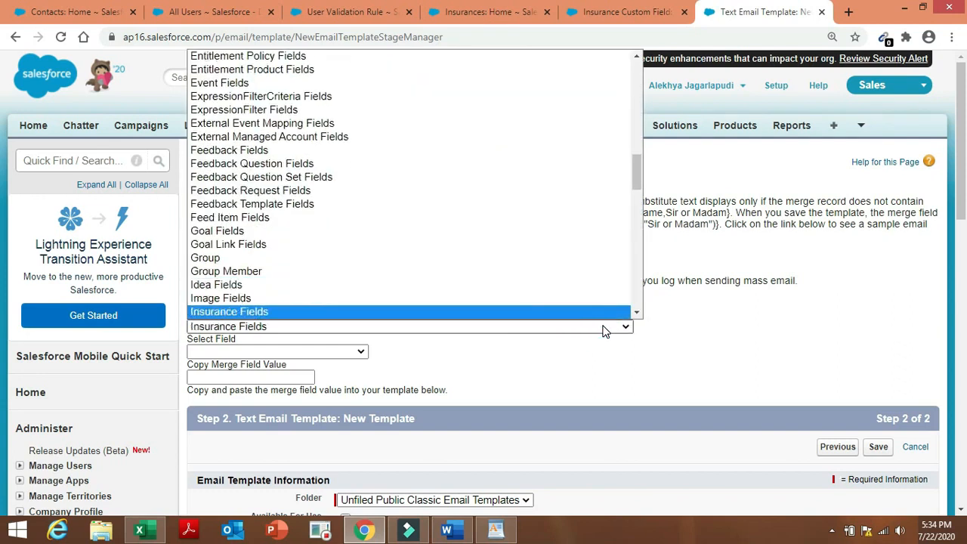
text(voice Li)
click(609, 312)
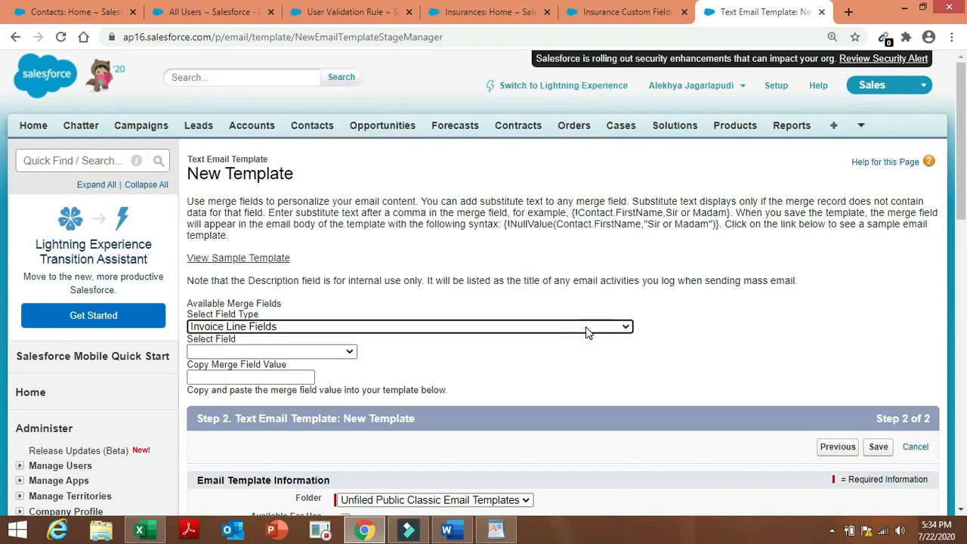
click(585, 327)
click(585, 327)
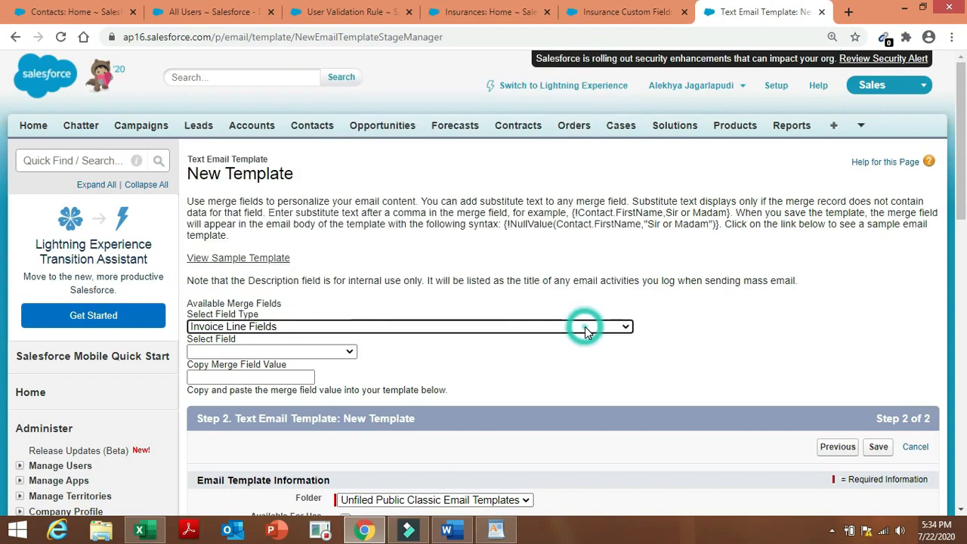
click(585, 326)
click(513, 287)
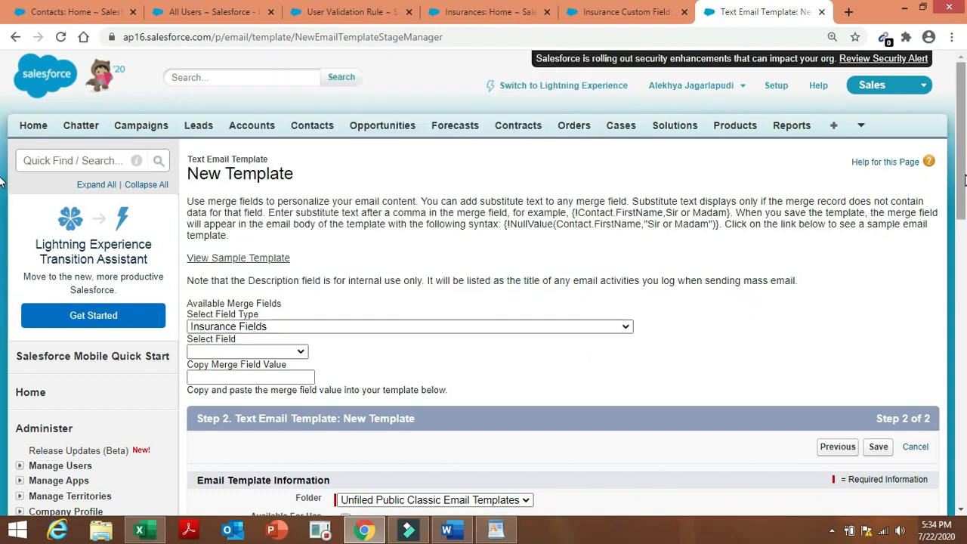
Keep the template in the Unfiled Public folder.
drag(964, 175, 965, 234)
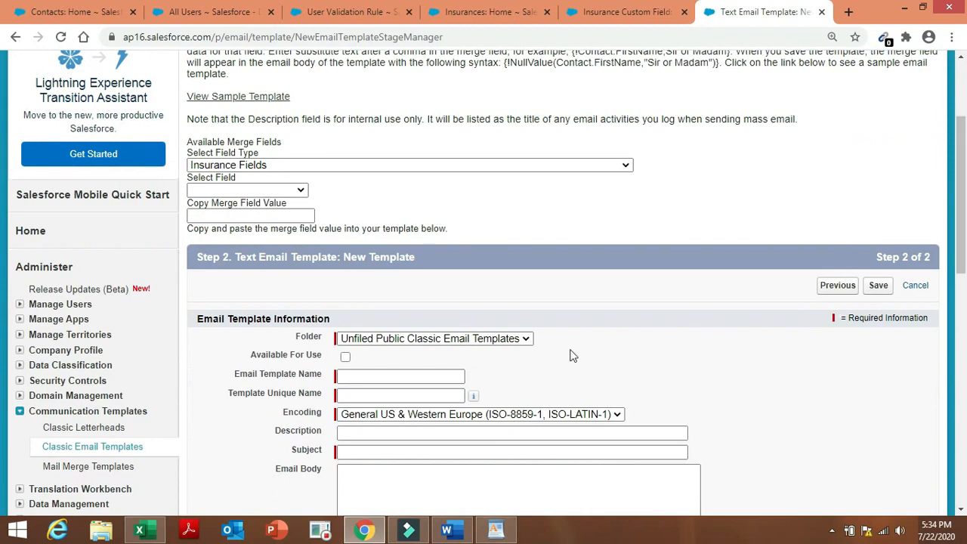
click(513, 346)
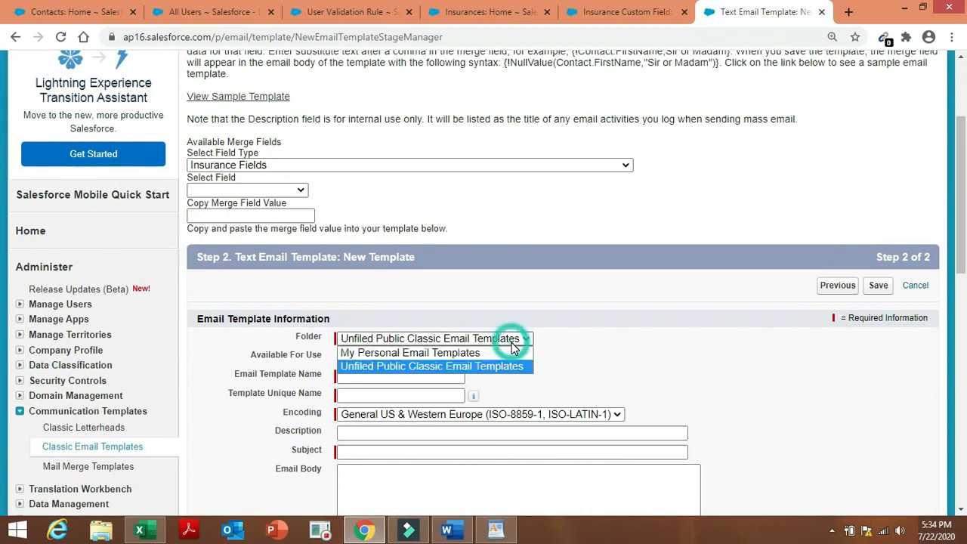
click(513, 346)
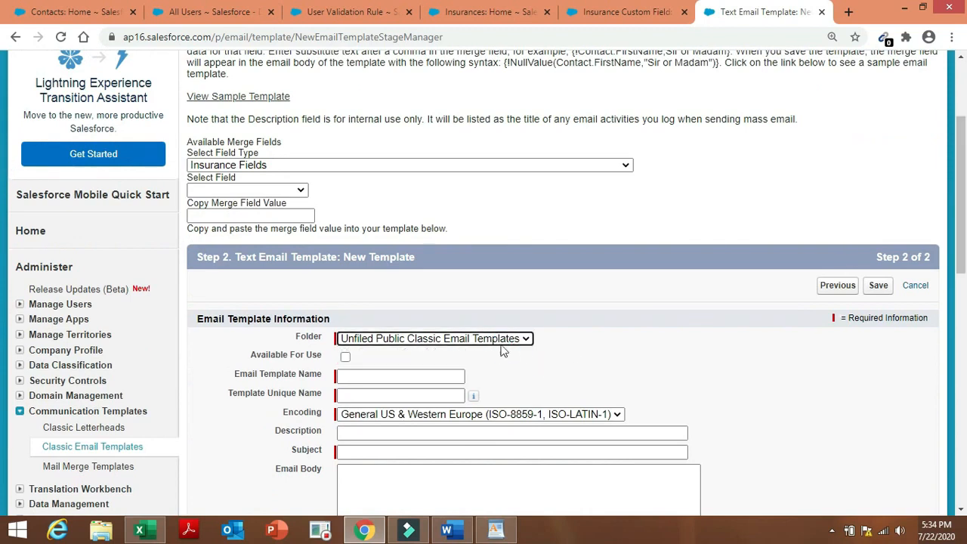
Name the template 'email for insurance group' so the Unique Name auto-fills.
click(425, 381)
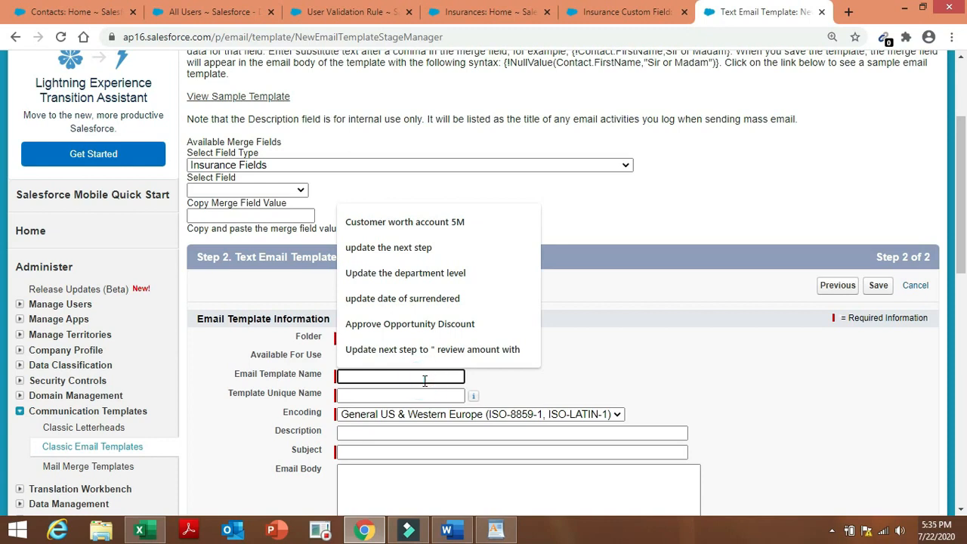
text(email )
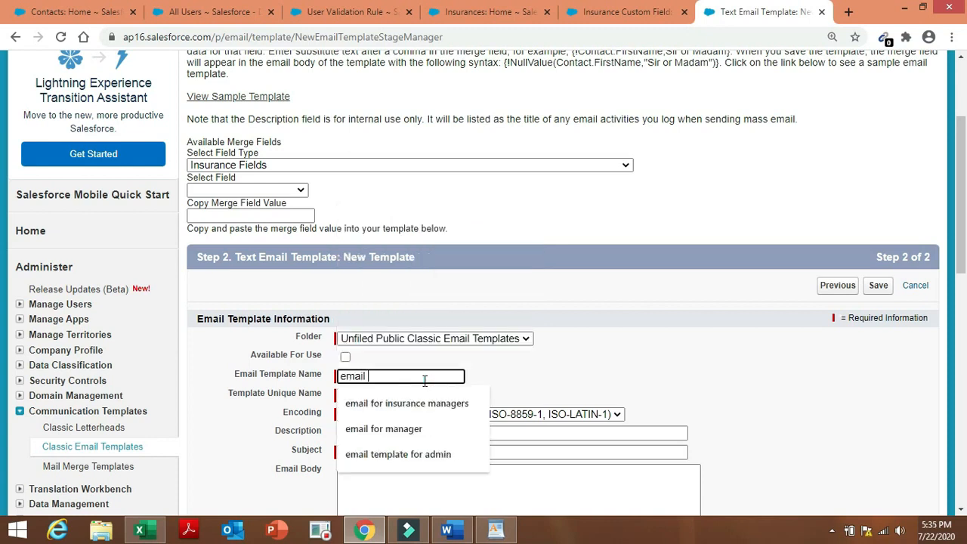
text(for insu)
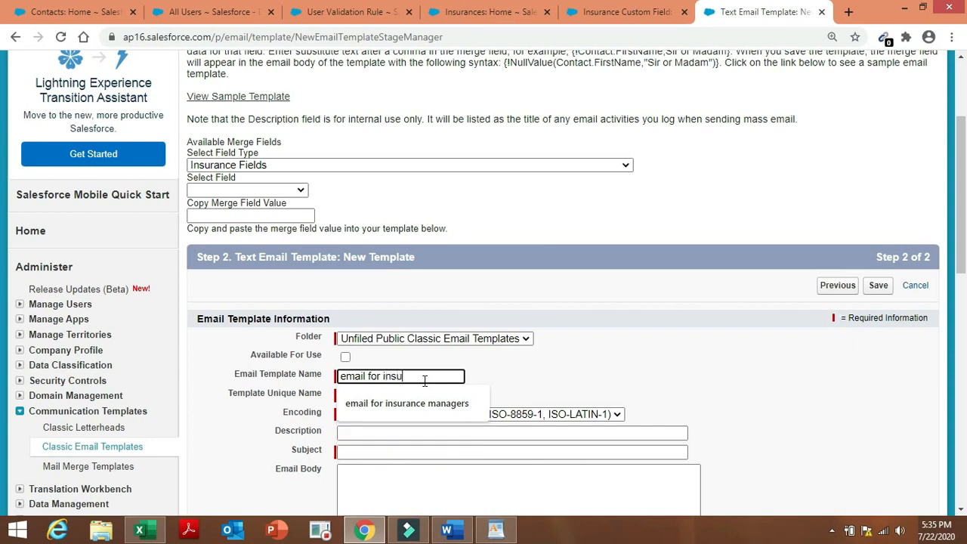
text(rance group)
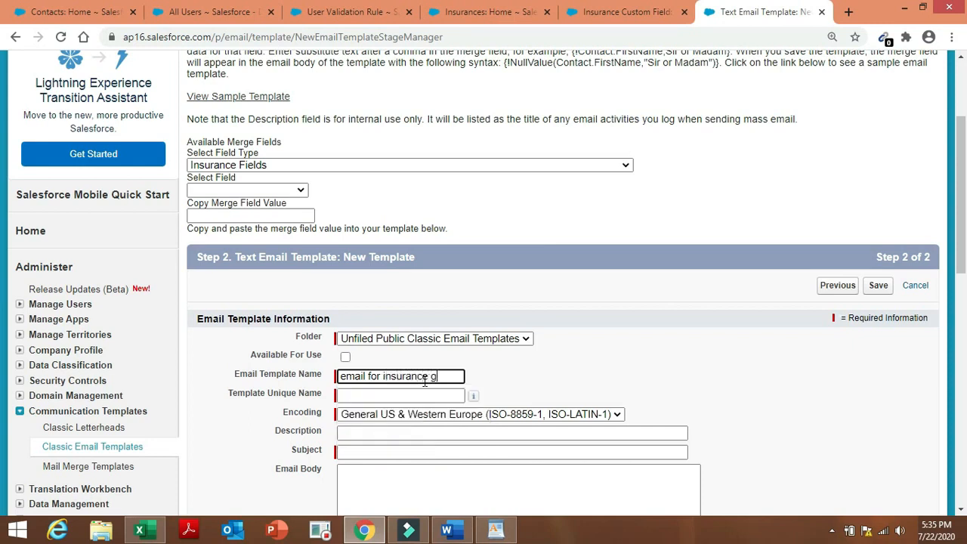
click(578, 356)
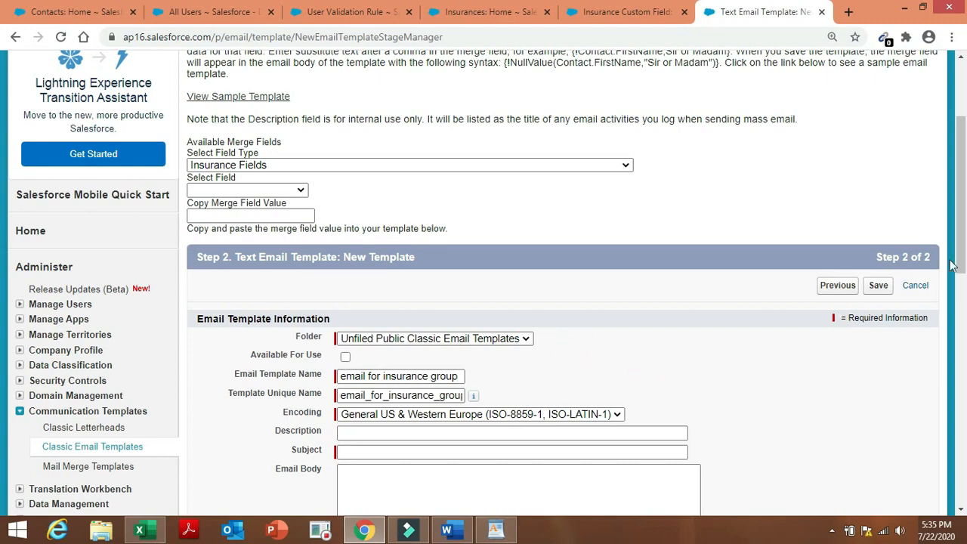
drag(962, 208, 962, 244)
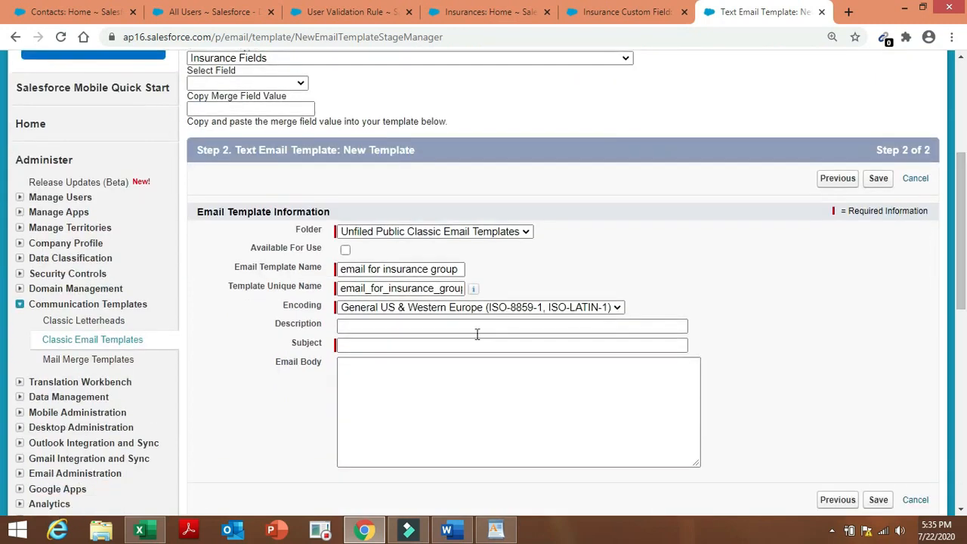
Copy the subject '{!Insurance__c. Sub-Types} has been surrendered' from Word into Subject.
click(430, 344)
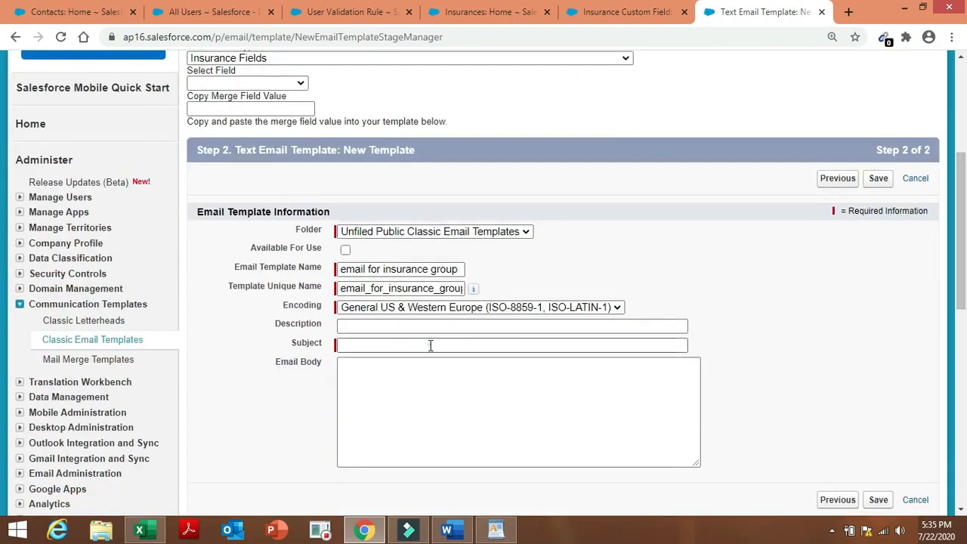
click(447, 531)
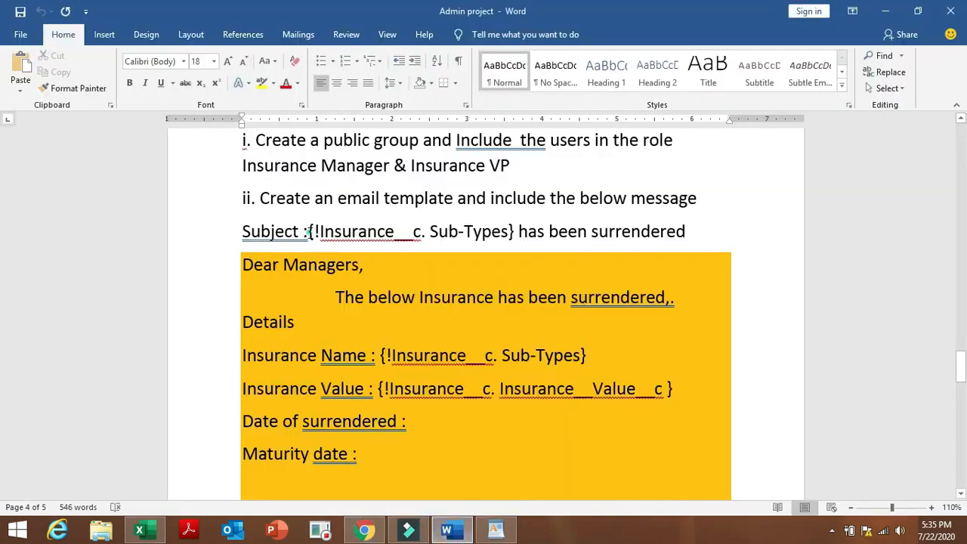
drag(308, 231, 671, 238)
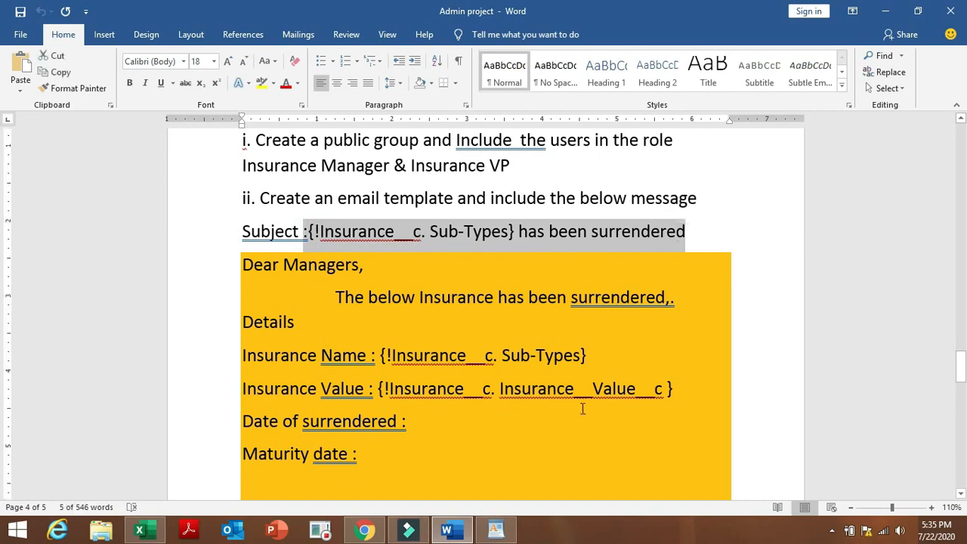
click(365, 531)
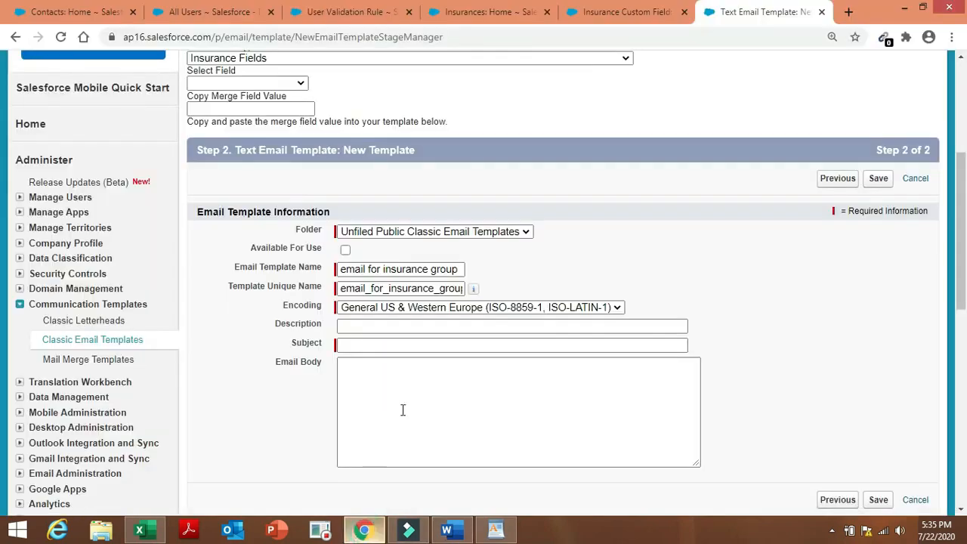
click(416, 343)
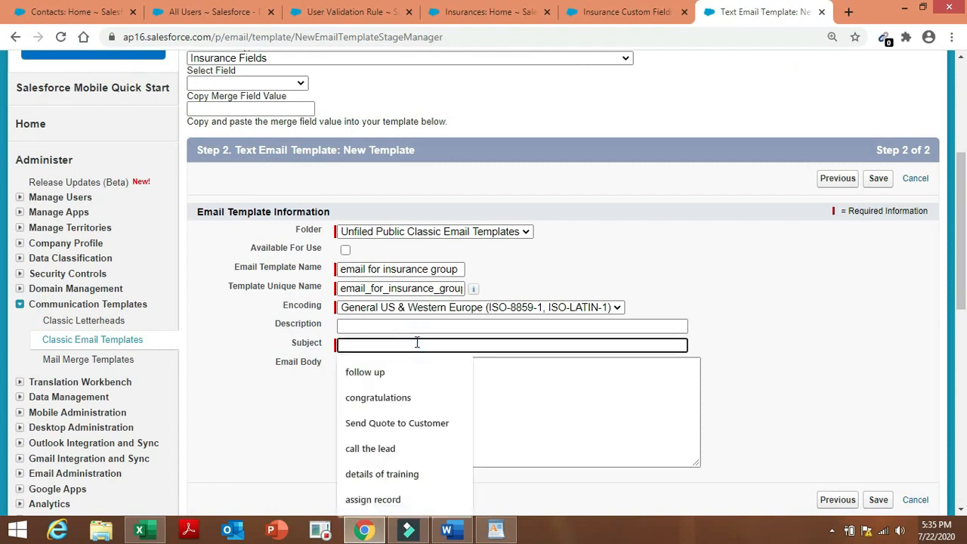
text({!Insurance__c.Sub-Types} has been surrendered)
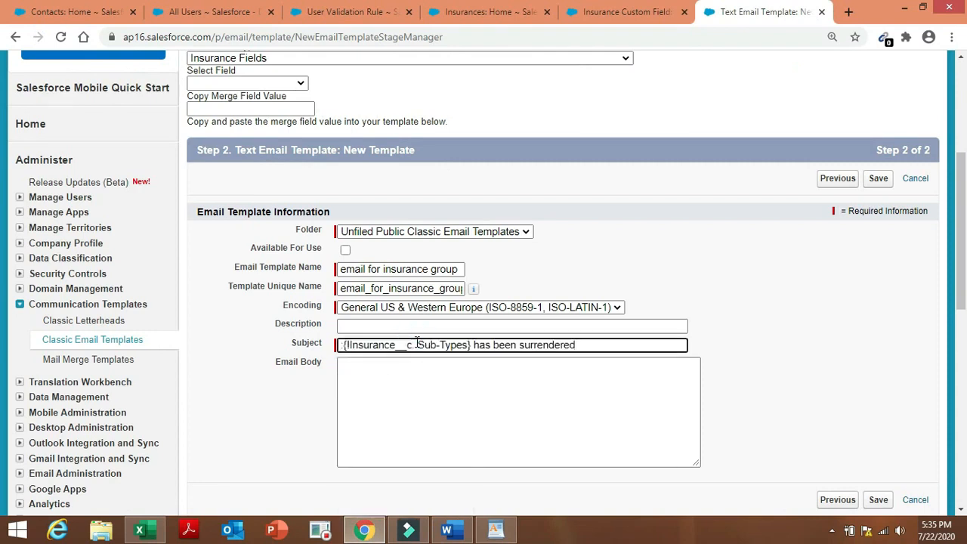
click(344, 345)
key(BackSpace)
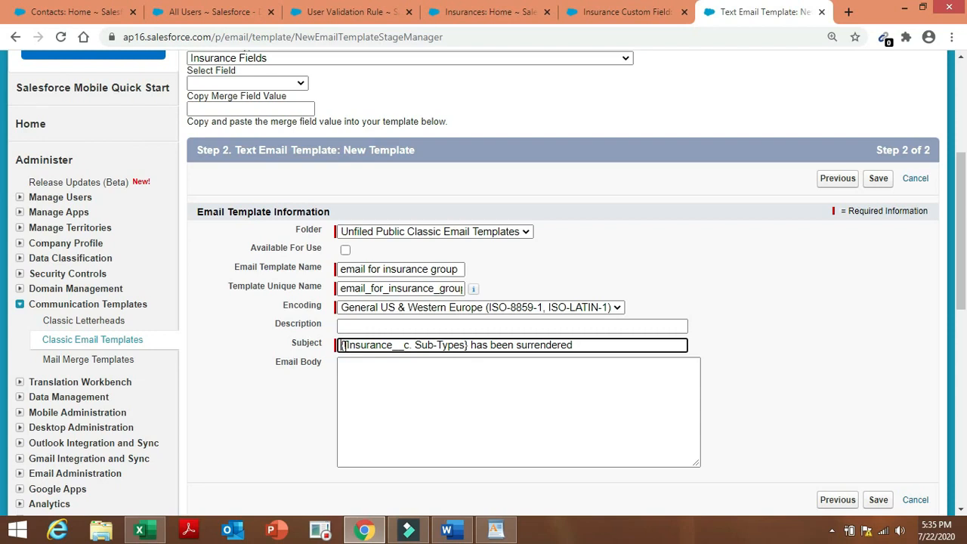
Paste the Word message from 'Dear Managers' to 'Insurance Team.' into the email body.
click(369, 378)
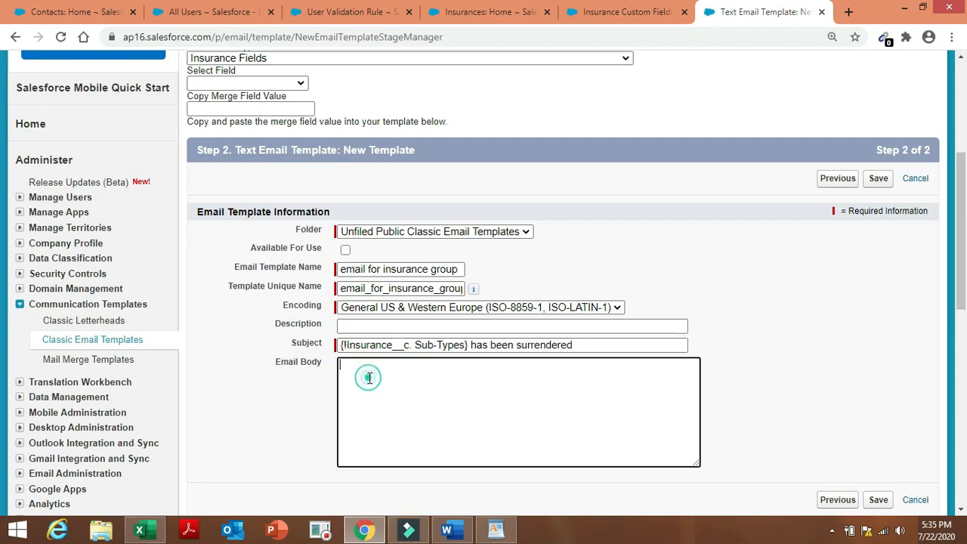
click(448, 533)
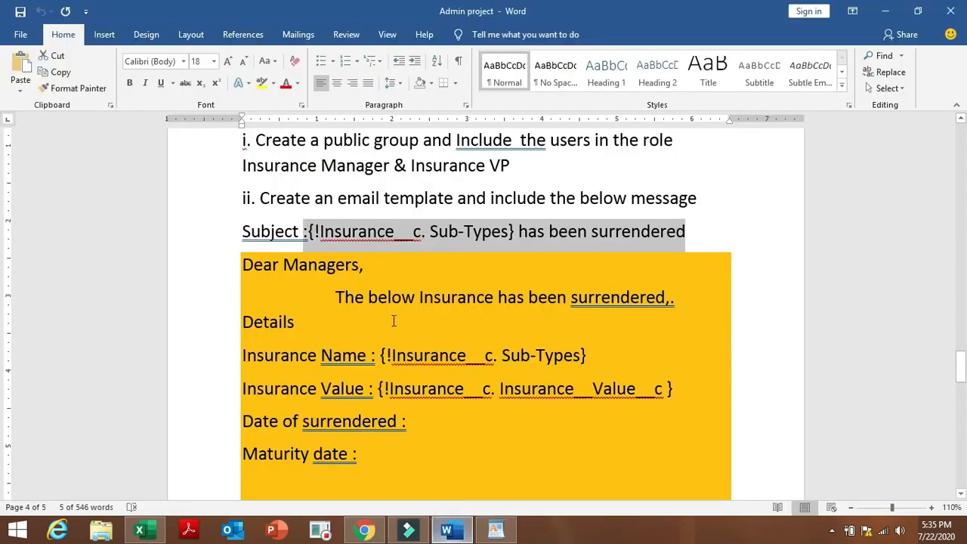
drag(243, 260, 563, 497)
key(ctrl+c)
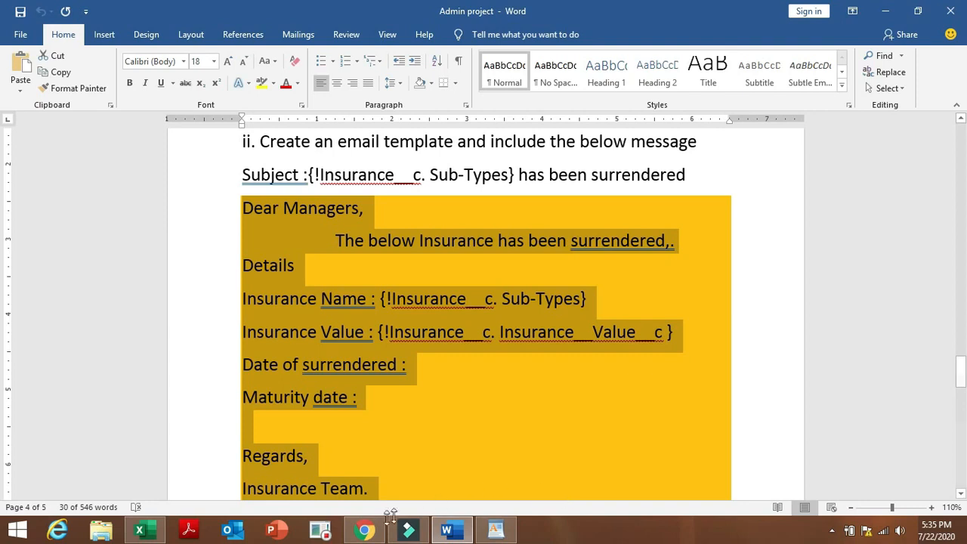
click(365, 530)
click(395, 375)
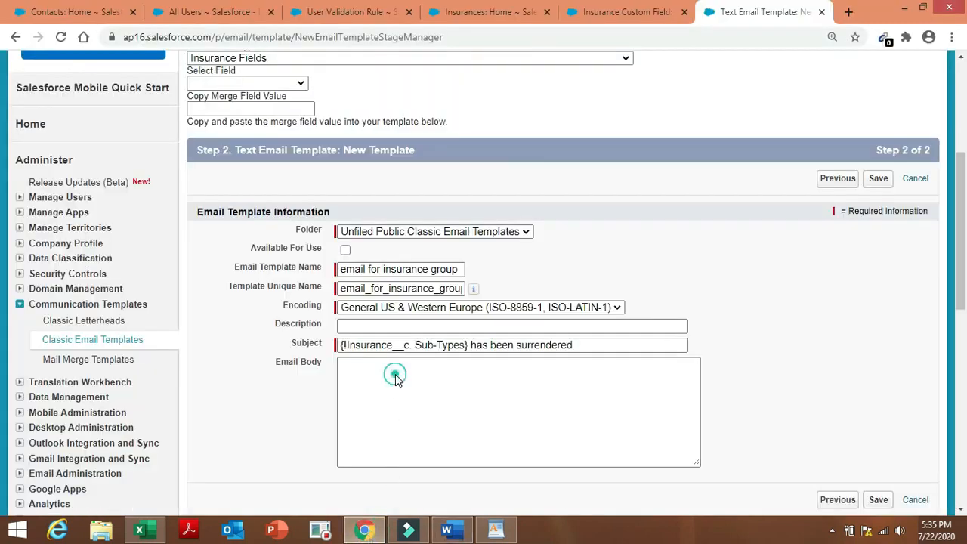
key(ctrl+v)
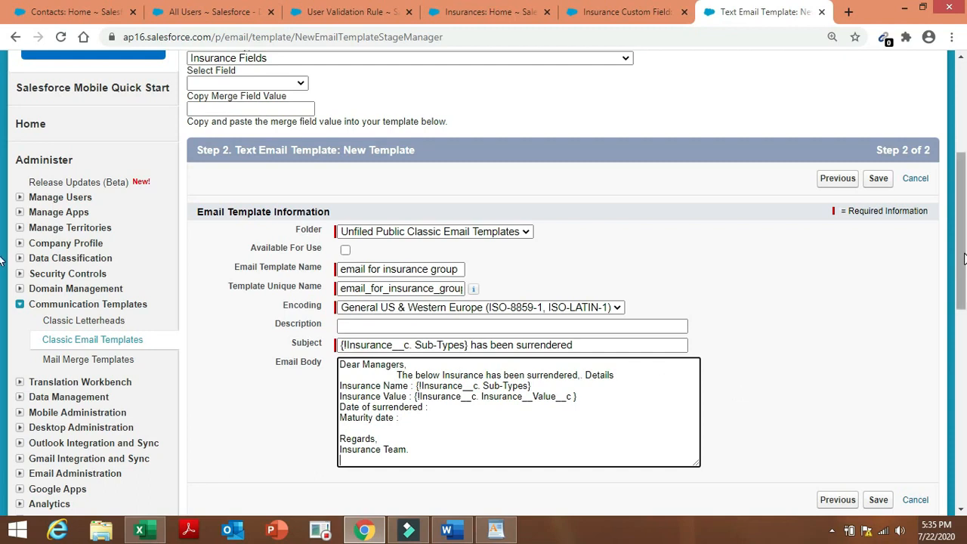
drag(965, 257, 966, 283)
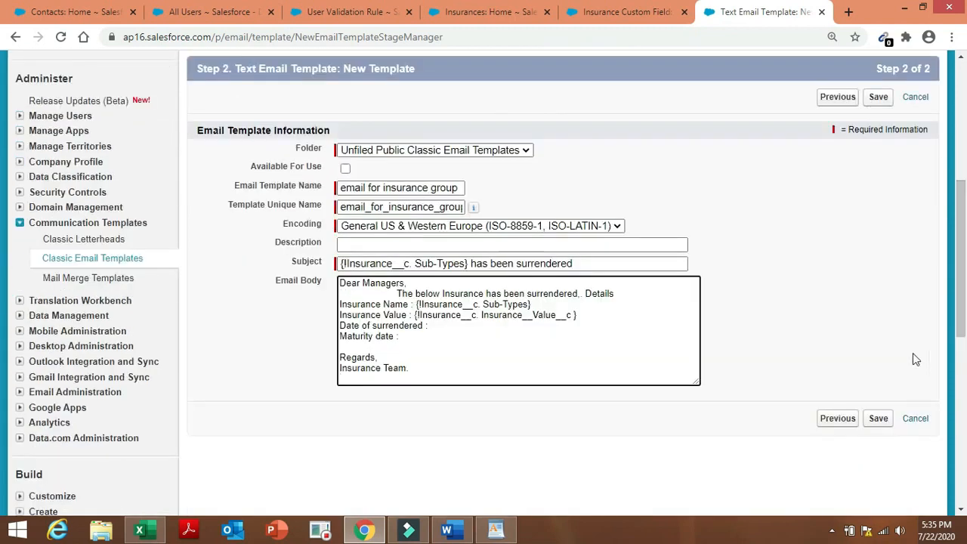
Try saving the template, then delete the broken merge field from the subject.
click(878, 418)
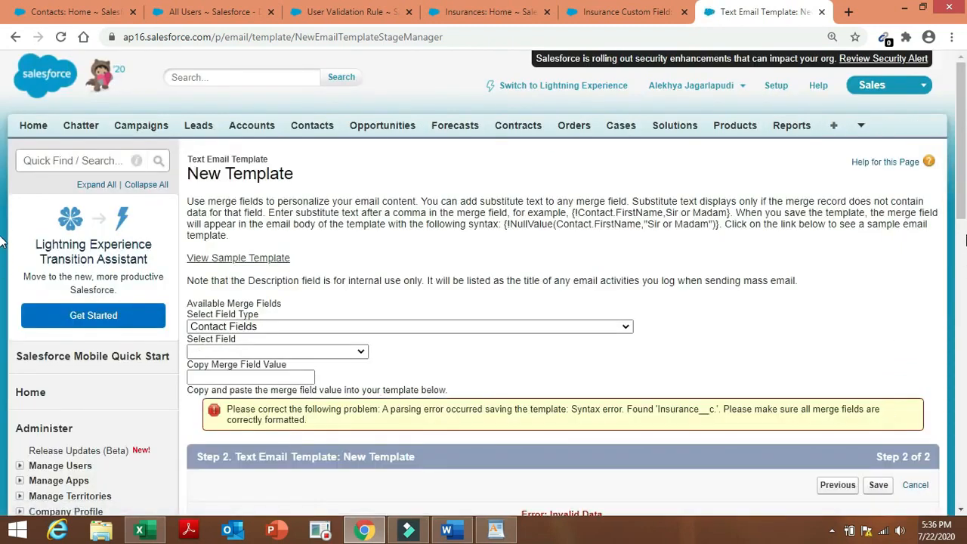
scroll(961, 199, down, 5)
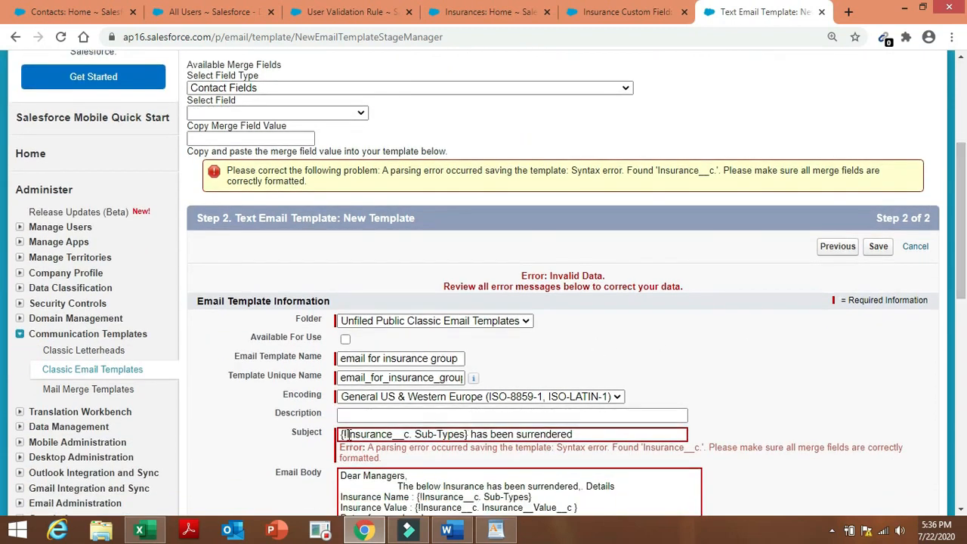
click(348, 435)
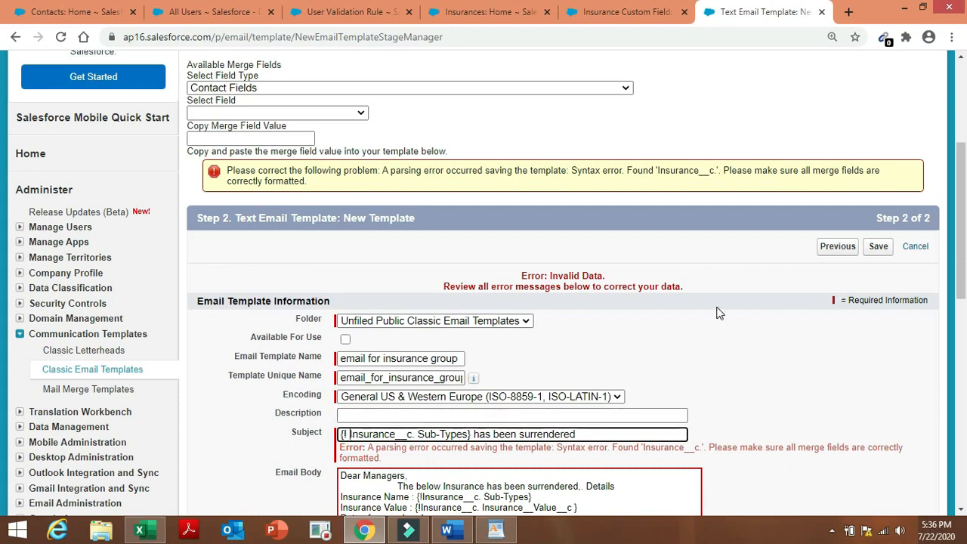
click(472, 435)
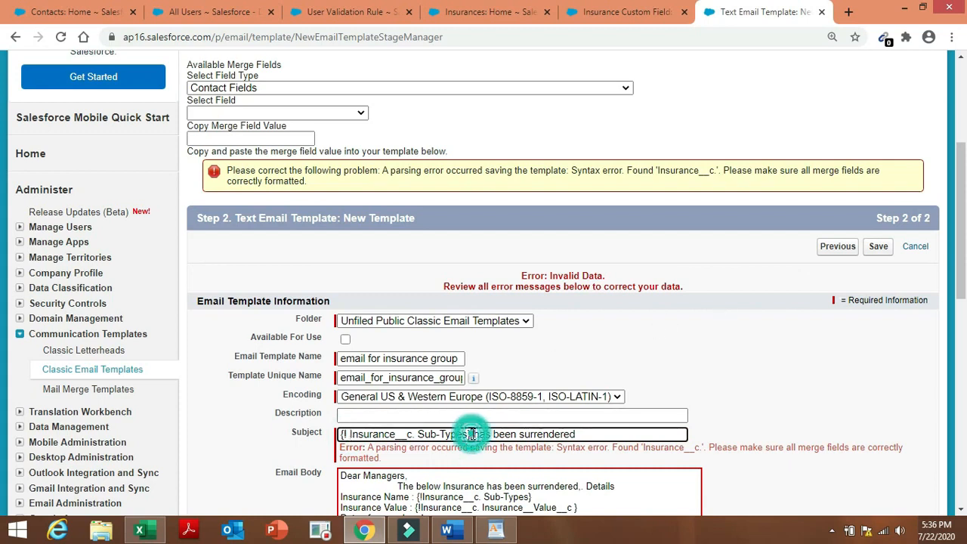
key(BackSpace)
key(BackSpace)
key(BackSpace)
key(BackSpace)
key(BackSpace)
key(BackSpace)
key(BackSpace)
key(BackSpace)
key(BackSpace)
key(BackSpace)
key(BackSpace)
key(BackSpace)
key(BackSpace)
key(BackSpace)
key(BackSpace)
key(BackSpace)
key(BackSpace)
key(BackSpace)
key(BackSpace)
key(BackSpace)
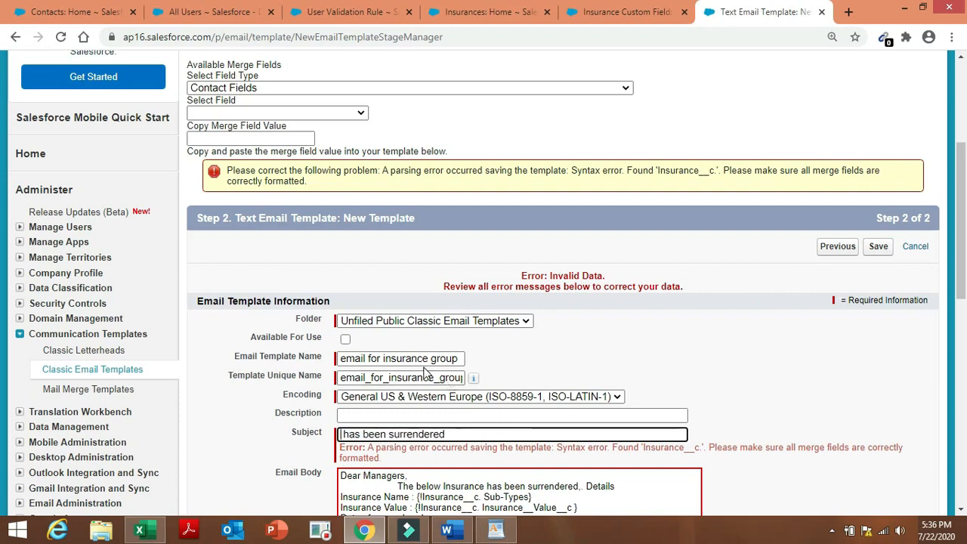
Copy the Insurance Sub-Types merge field and paste it at the subject's start.
click(349, 113)
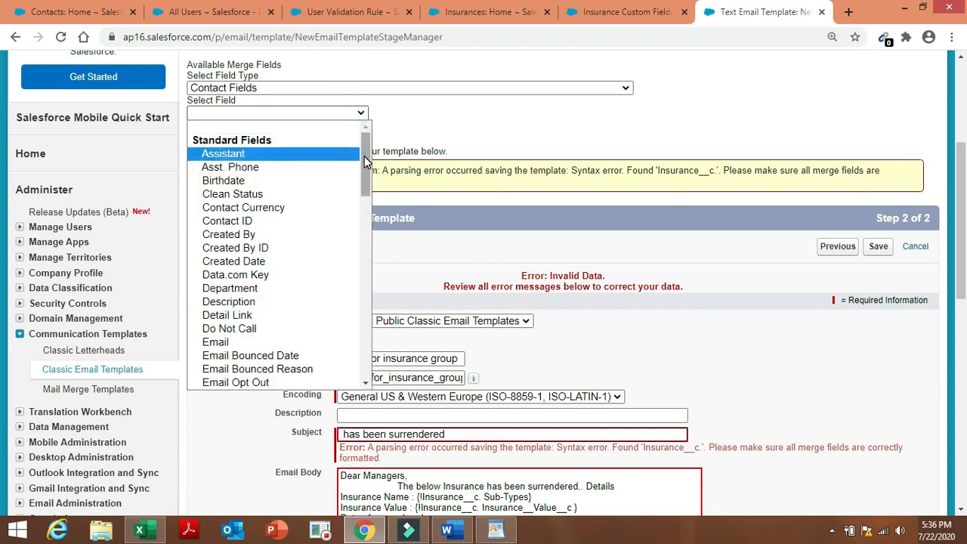
drag(364, 156, 366, 161)
click(503, 88)
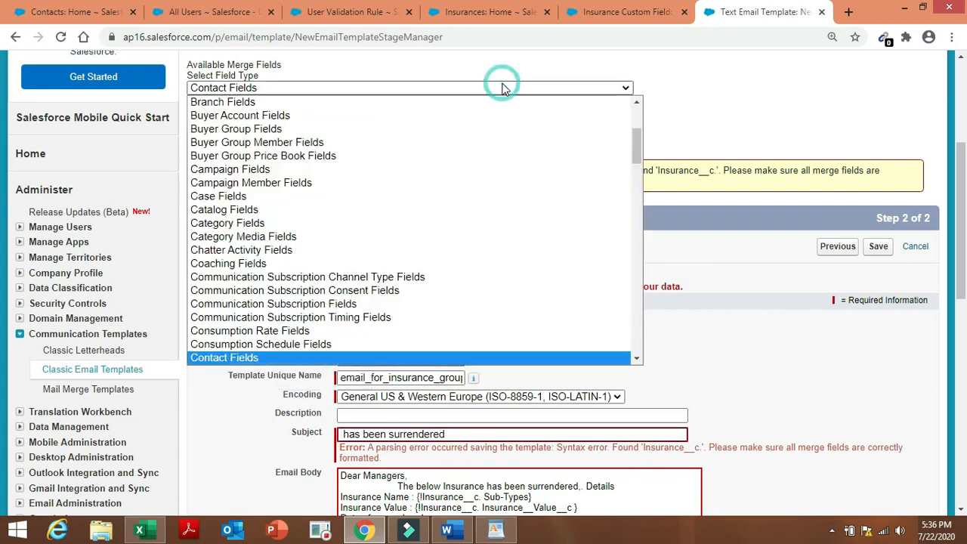
text(in)
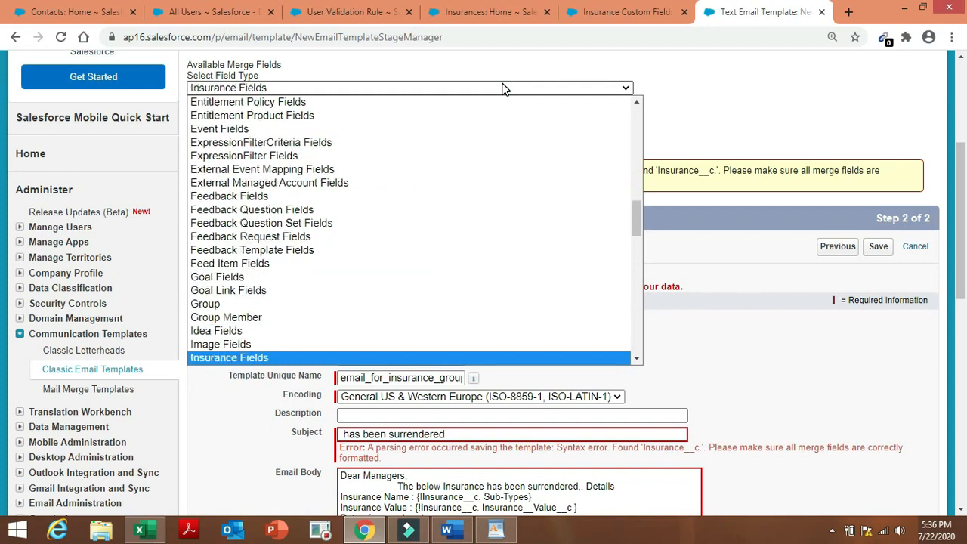
click(513, 359)
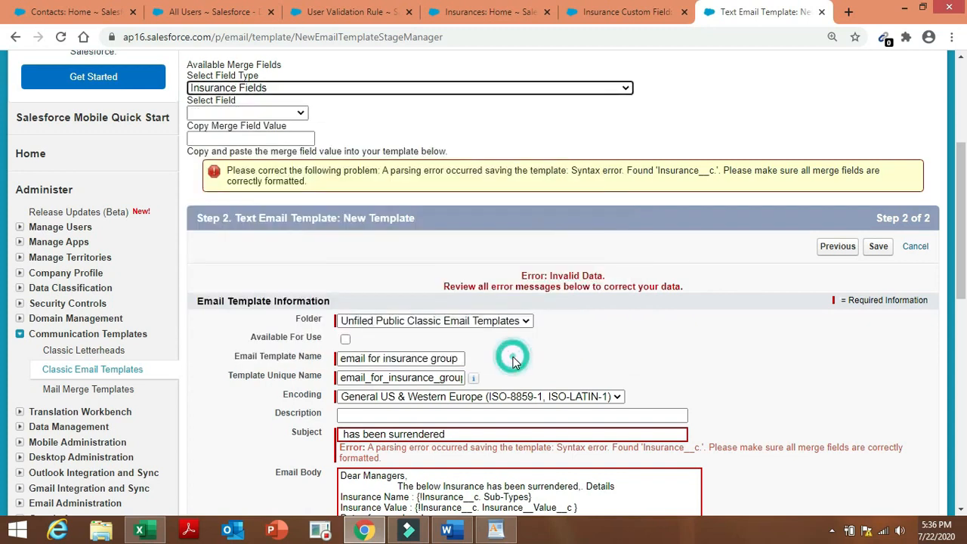
click(294, 114)
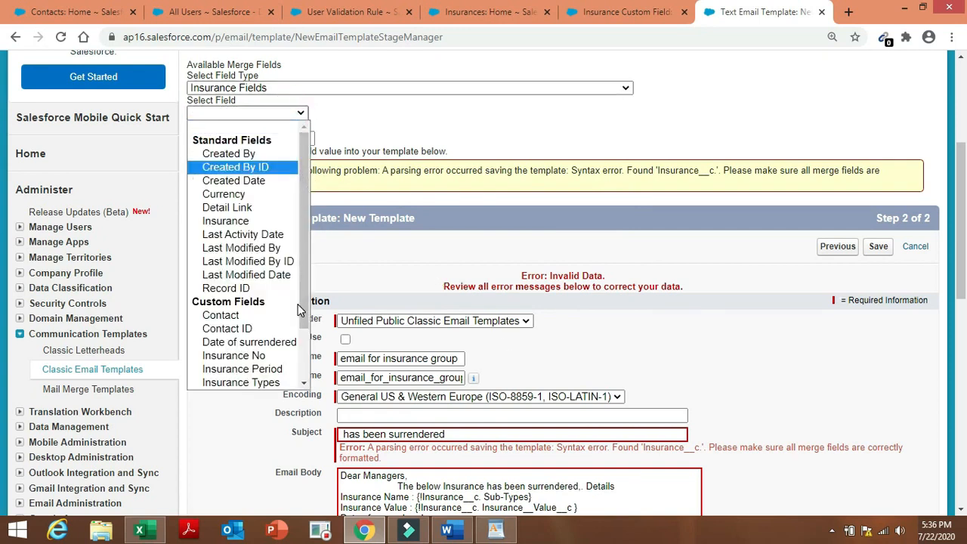
drag(300, 302, 293, 356)
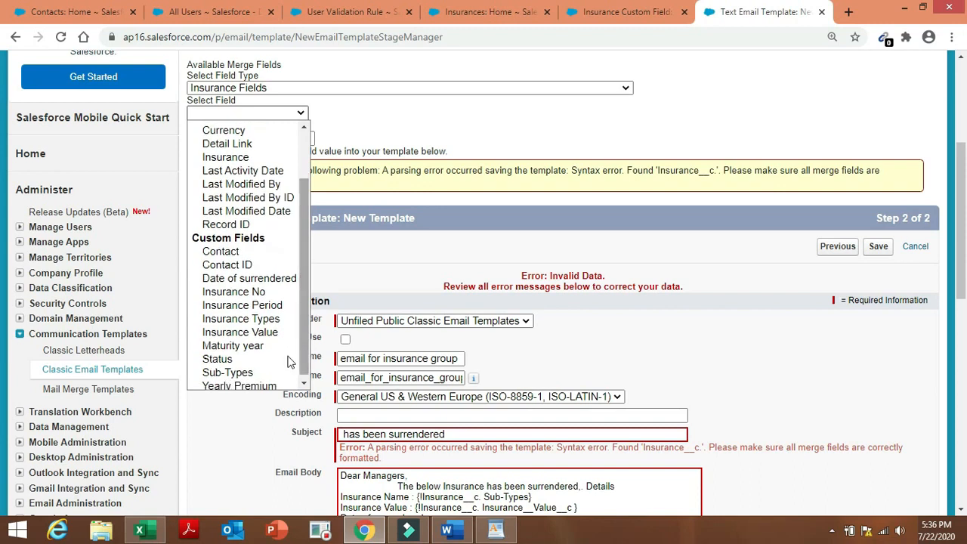
click(249, 310)
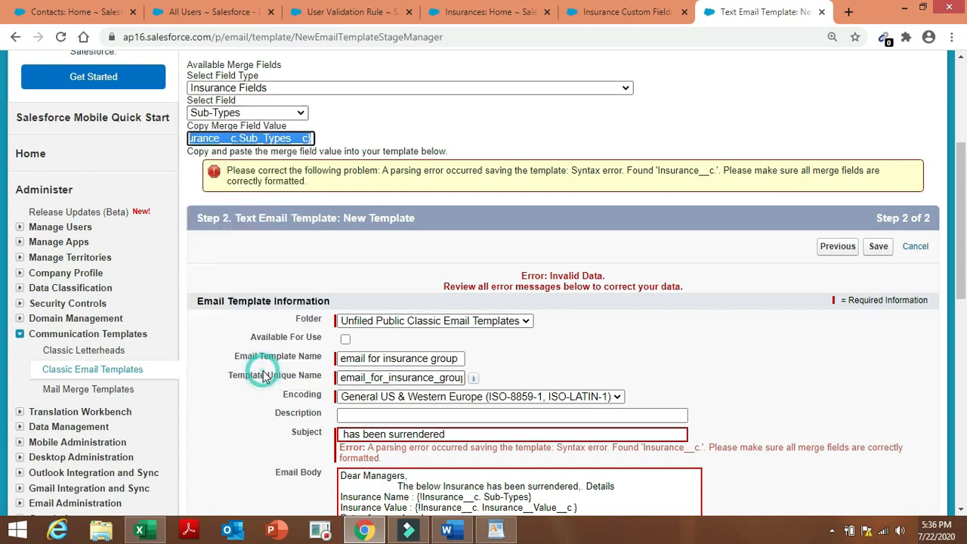
click(305, 138)
click(341, 435)
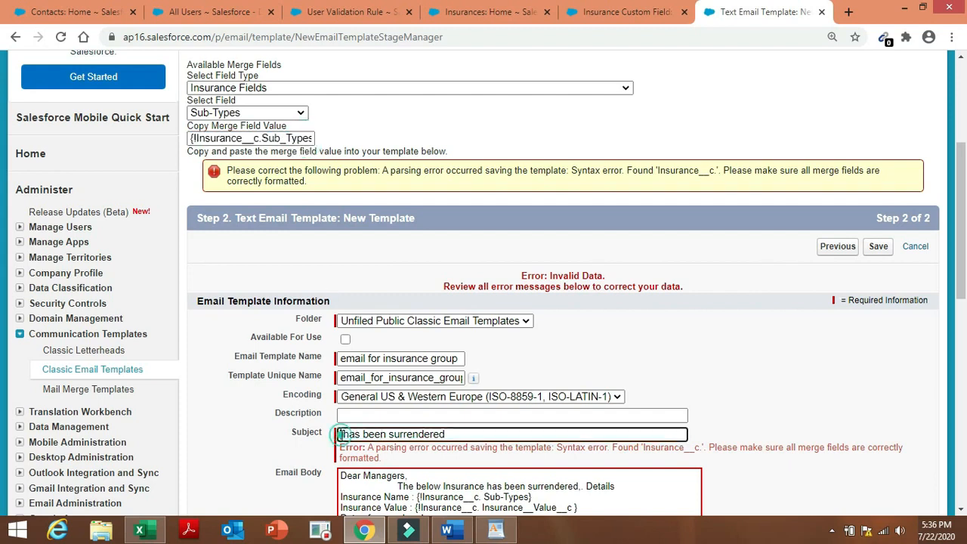
text({!Insurance__c.Sub_Types__c})
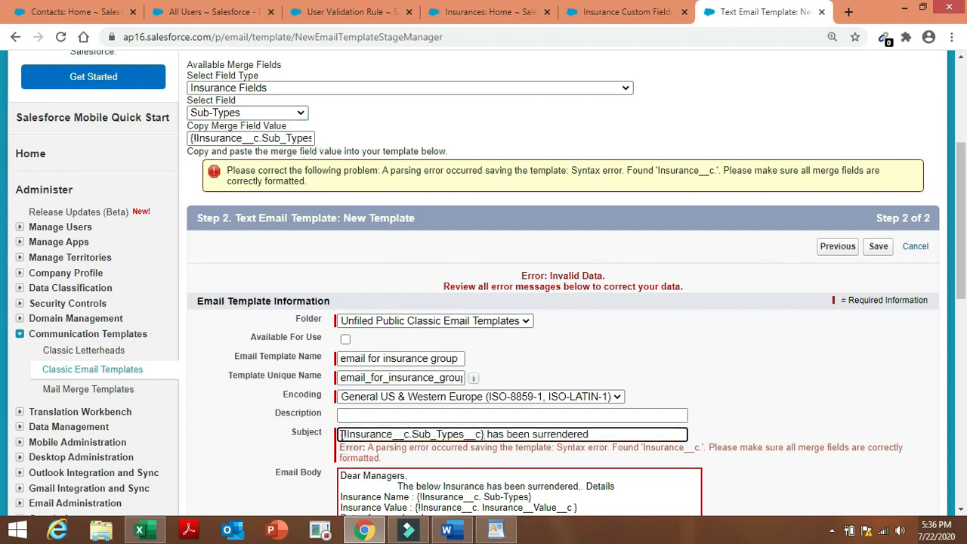
click(773, 393)
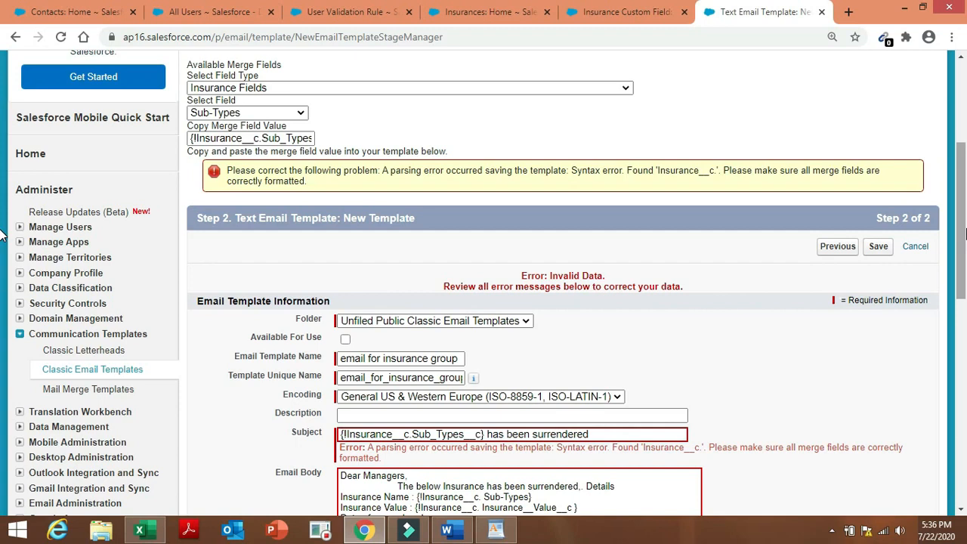
Replace the body's Insurance Name merge field with {!Insurance__c.Sub_Types__c} and delete the broken Insurance Value one.
click(878, 246)
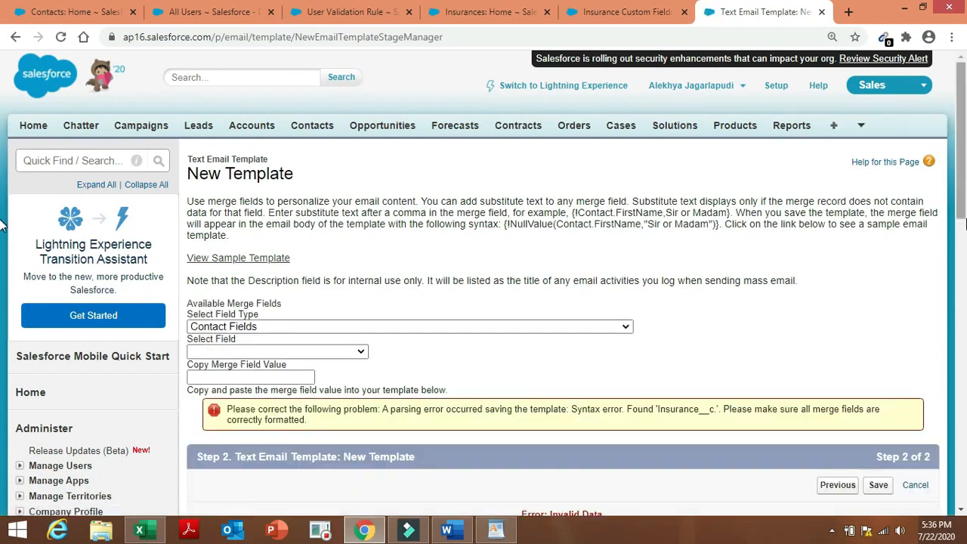
scroll(1, 227, down, 5)
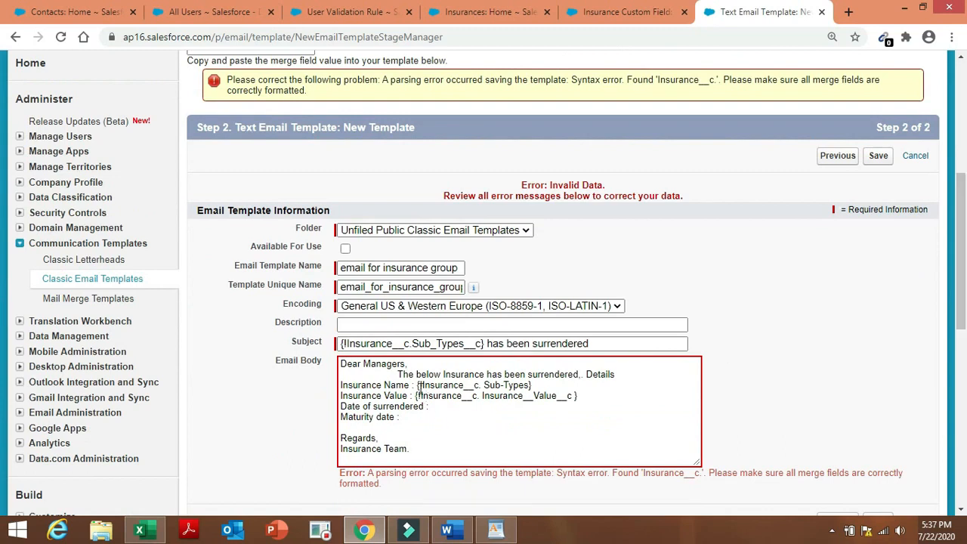
drag(417, 385, 536, 388)
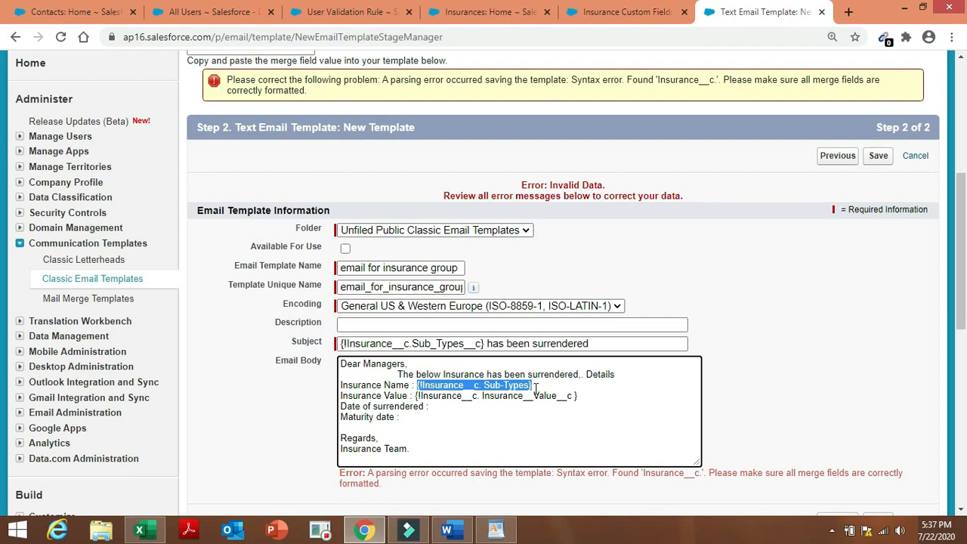
key(BackSpace)
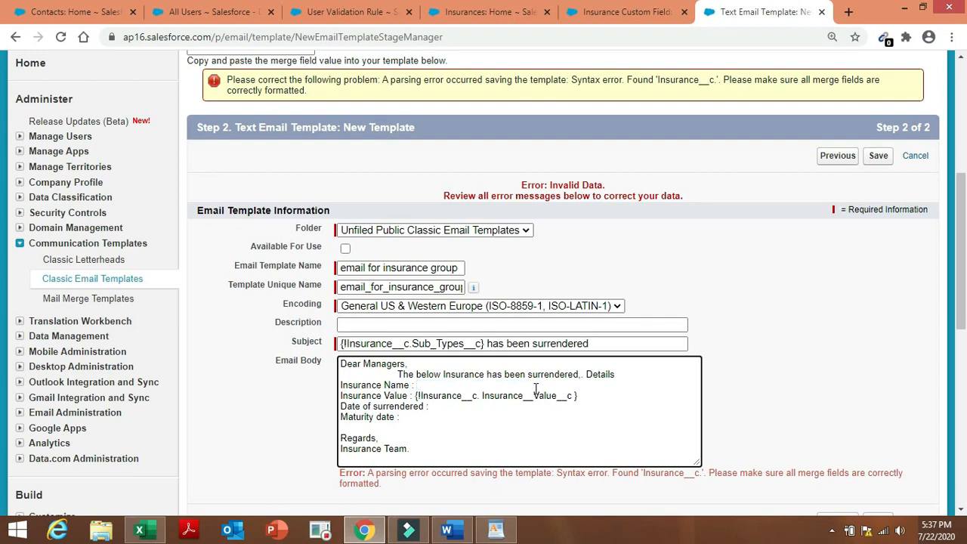
text({!Insurance__c.Sub_Types__c})
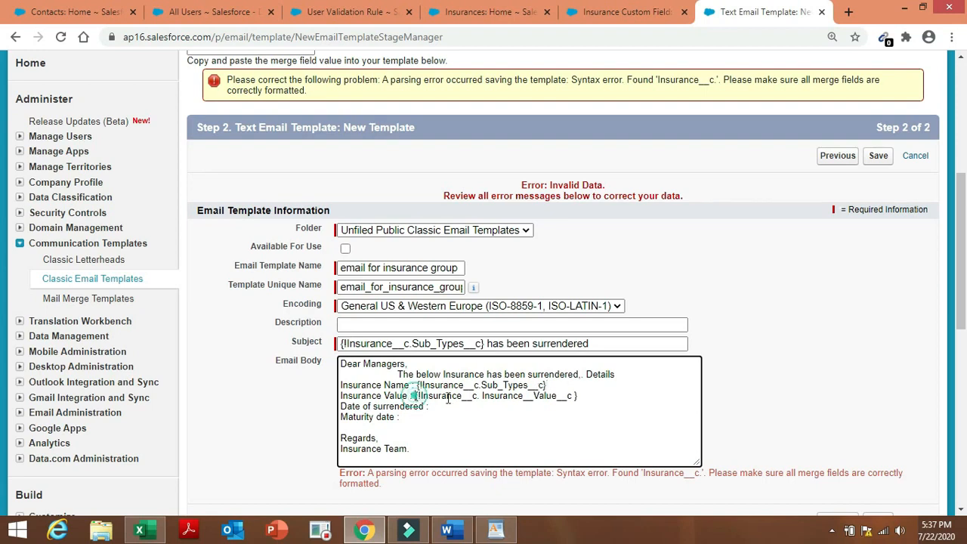
drag(415, 396, 581, 397)
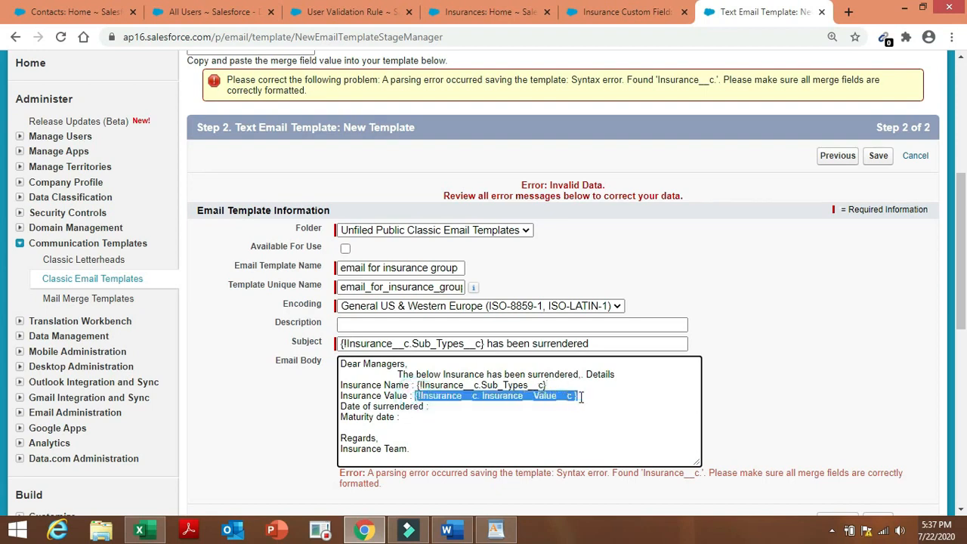
key(BackSpace)
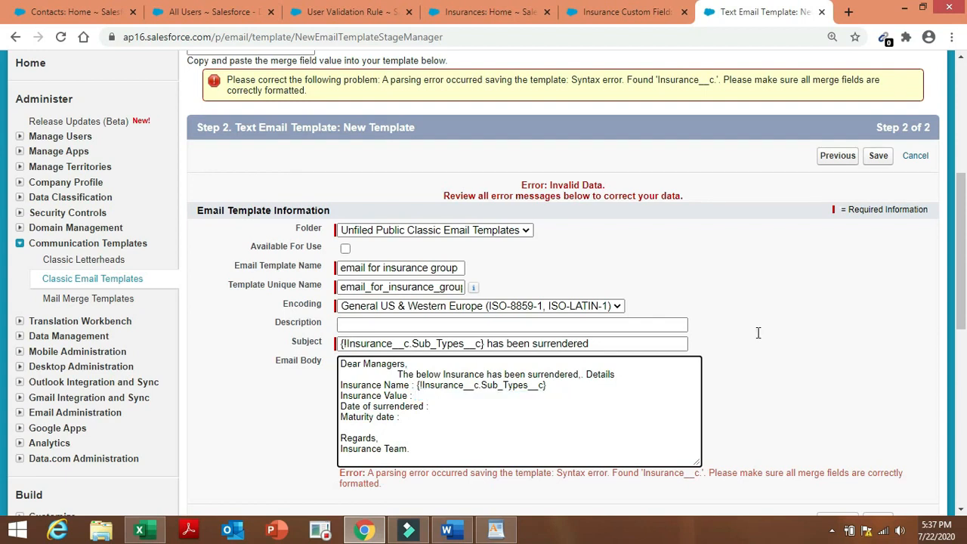
Copy the merge code for the Insurance Value field from Insurance Fields.
drag(964, 274, 964, 230)
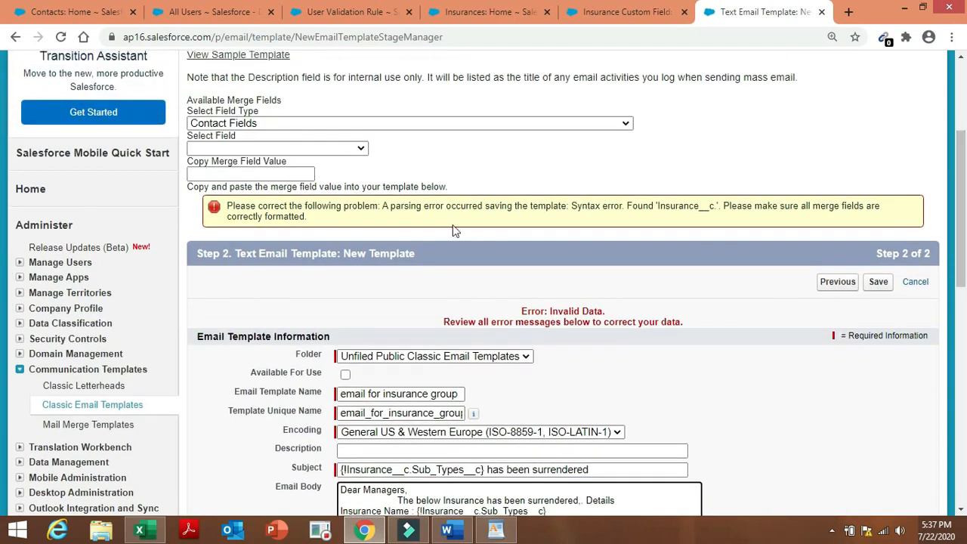
click(516, 124)
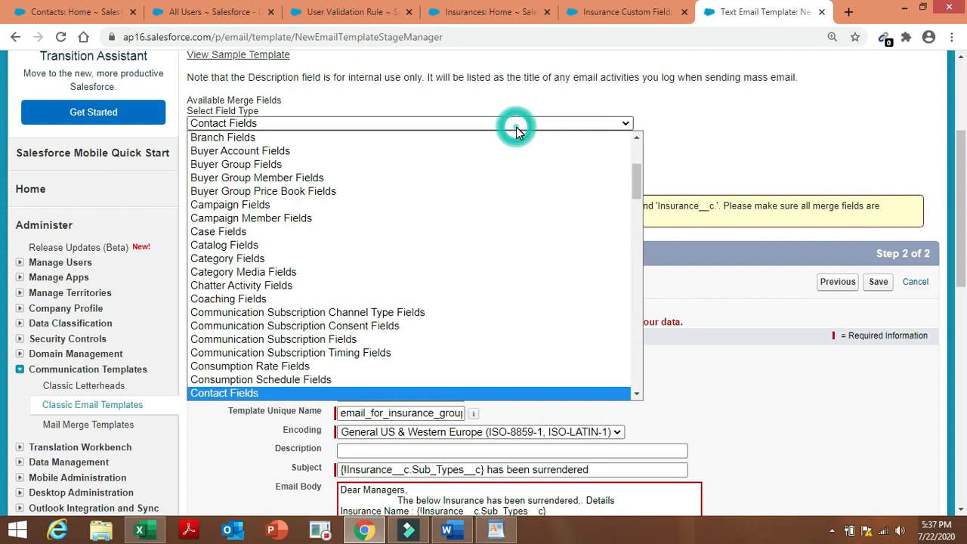
text(ins)
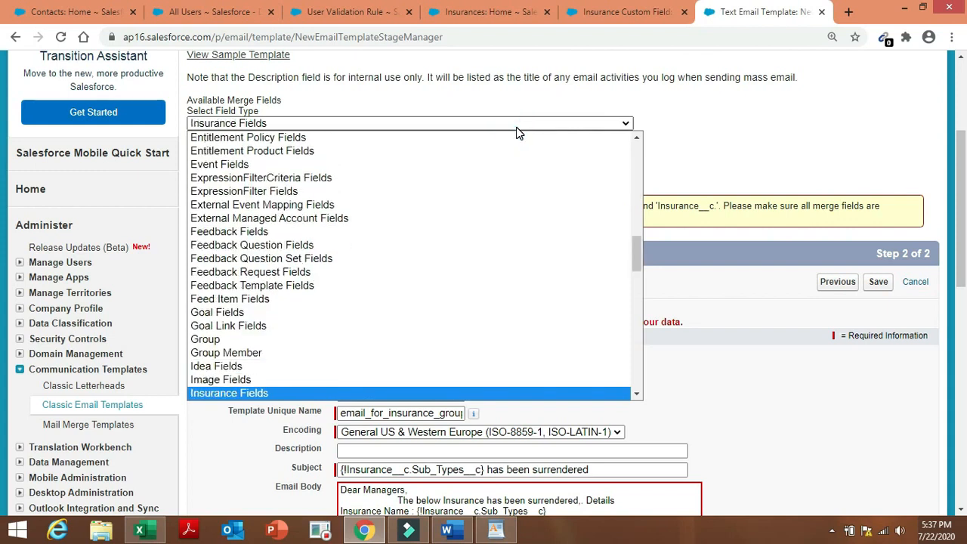
click(509, 393)
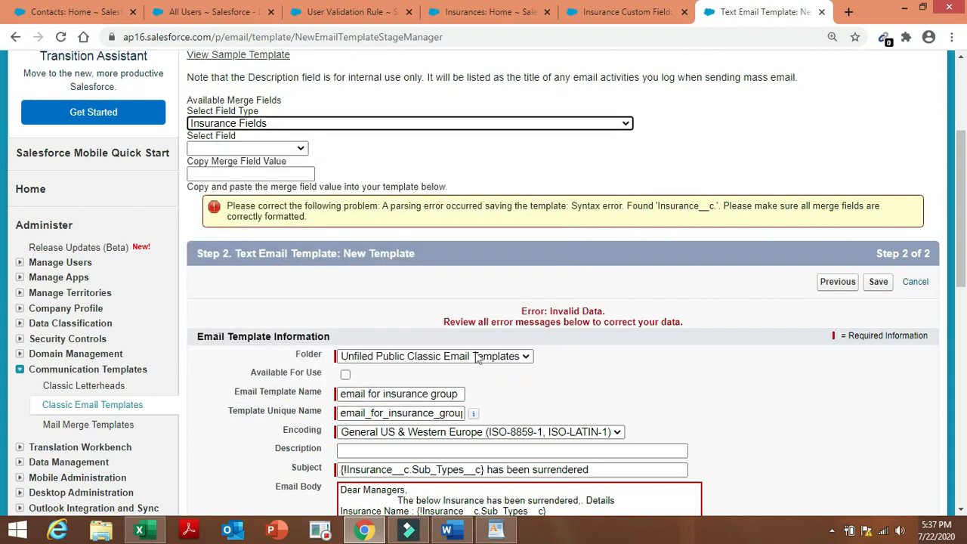
click(298, 149)
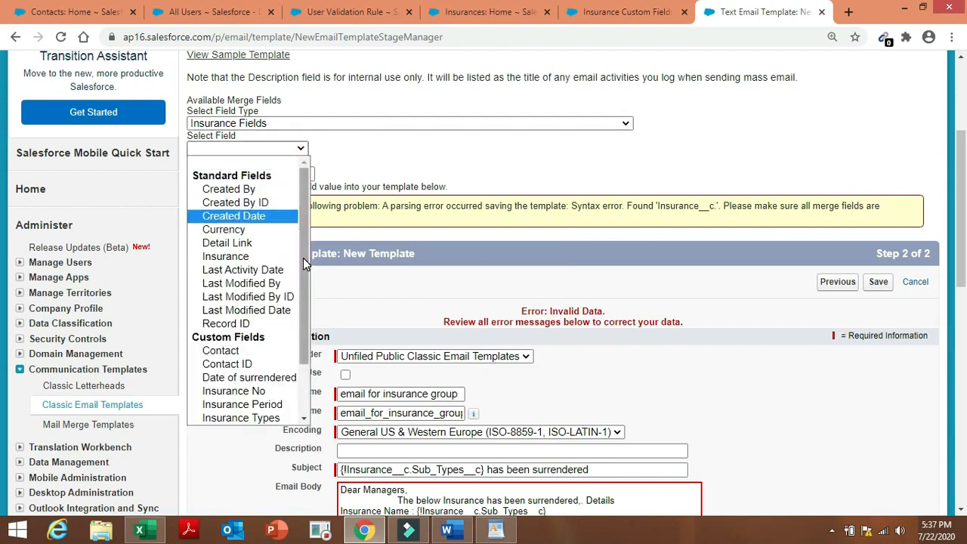
scroll(303, 258, down, 2)
click(274, 365)
key(ctrl+c)
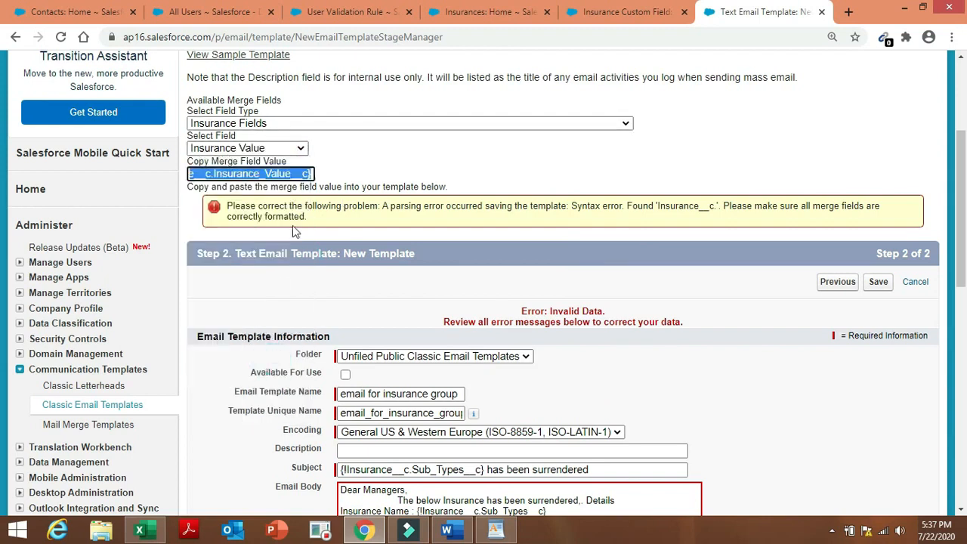
click(306, 172)
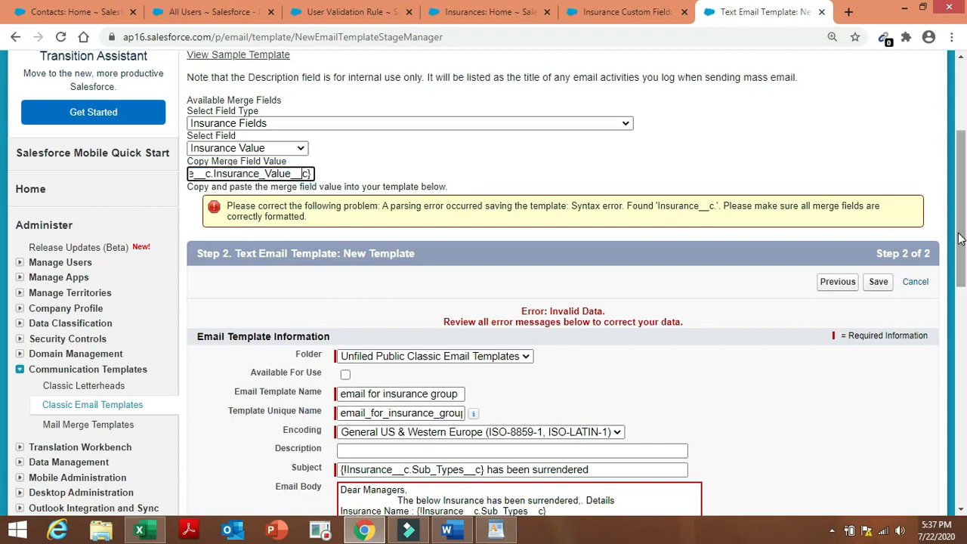
Paste {!Insurance__c.Insurance_Value__c} after 'Insurance Value :' and save the template.
drag(959, 233, 961, 334)
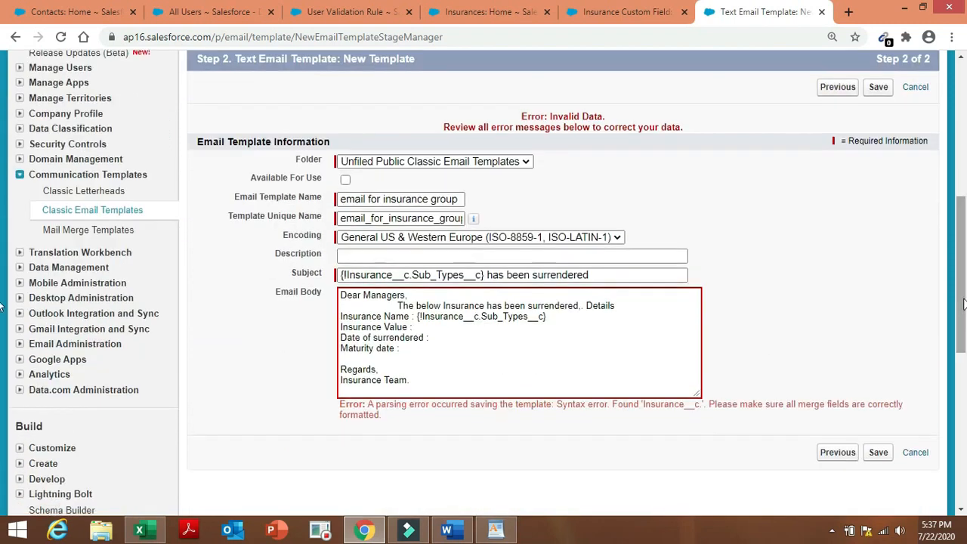
click(424, 327)
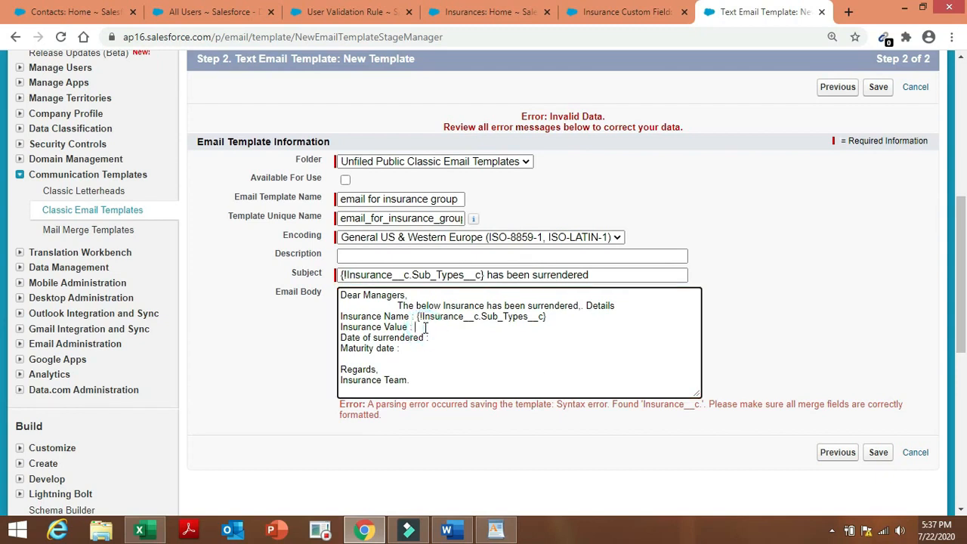
key(ctrl+v)
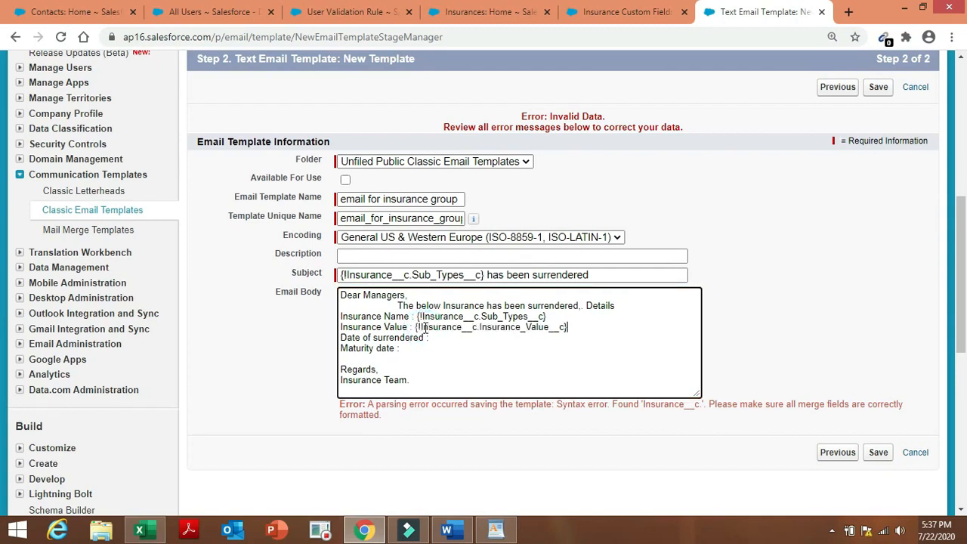
click(877, 453)
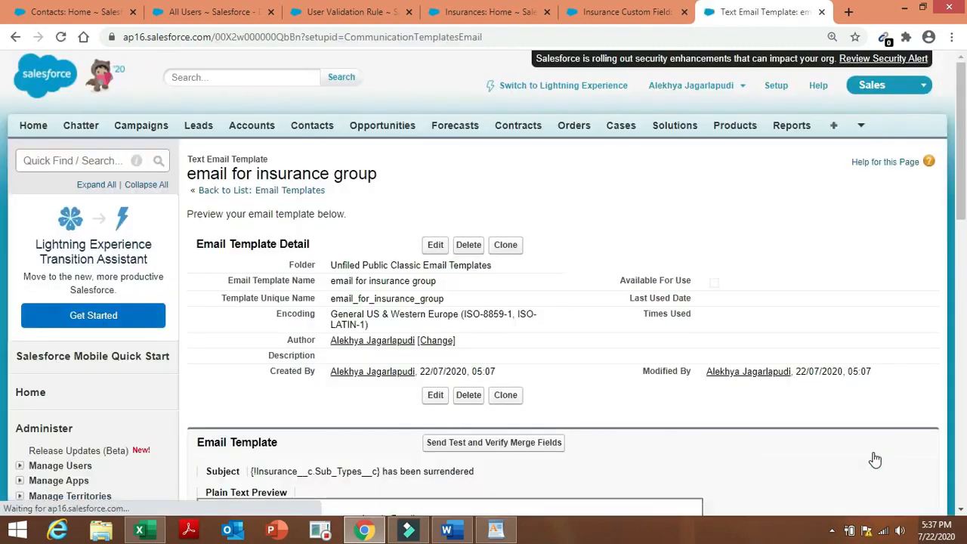
Return to the Admin project Word document and scroll to task 13's Dear Managers message.
click(453, 532)
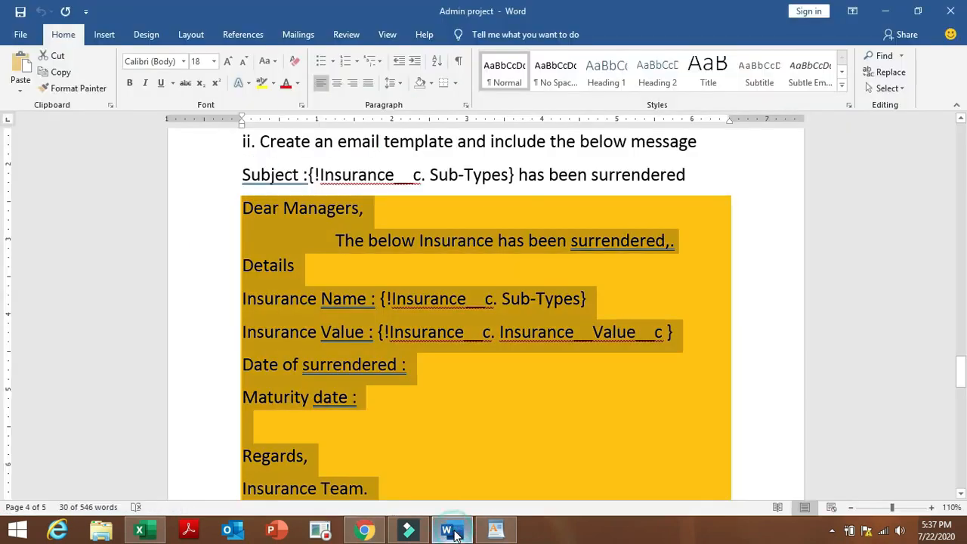
click(897, 330)
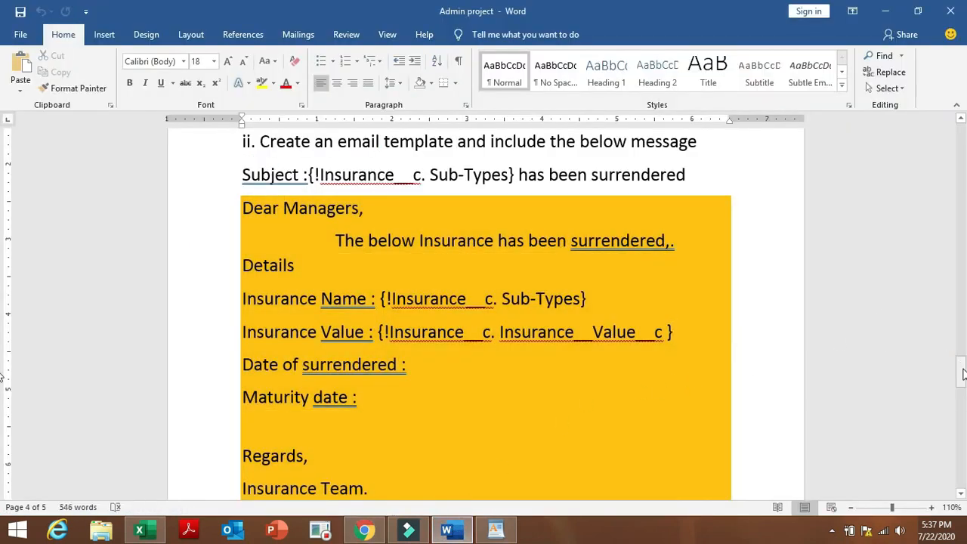
drag(964, 374, 966, 345)
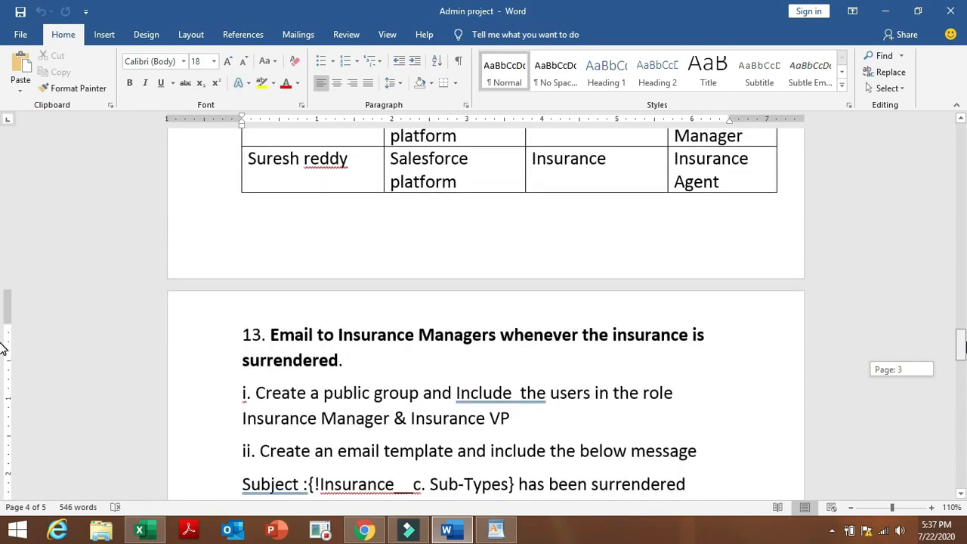
drag(965, 346, 965, 368)
drag(2, 373, 2, 365)
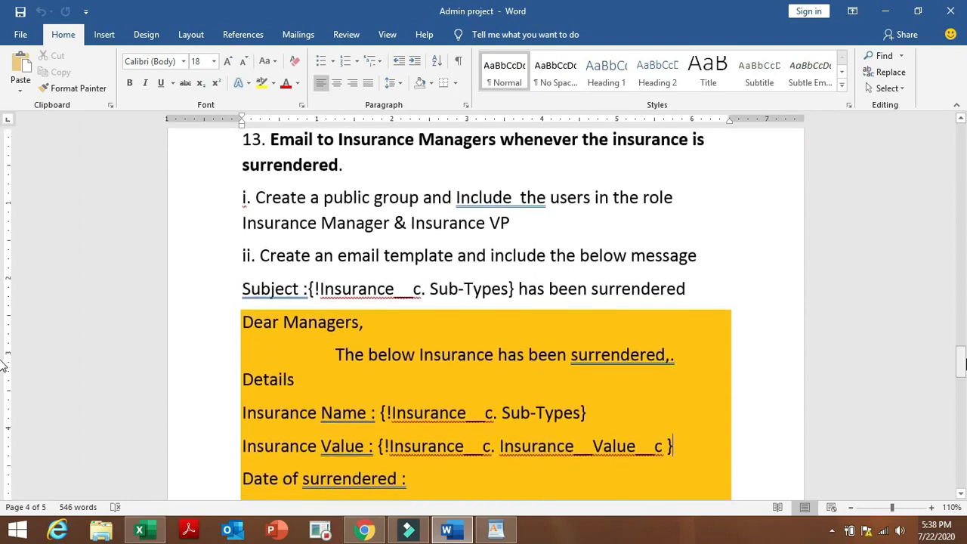